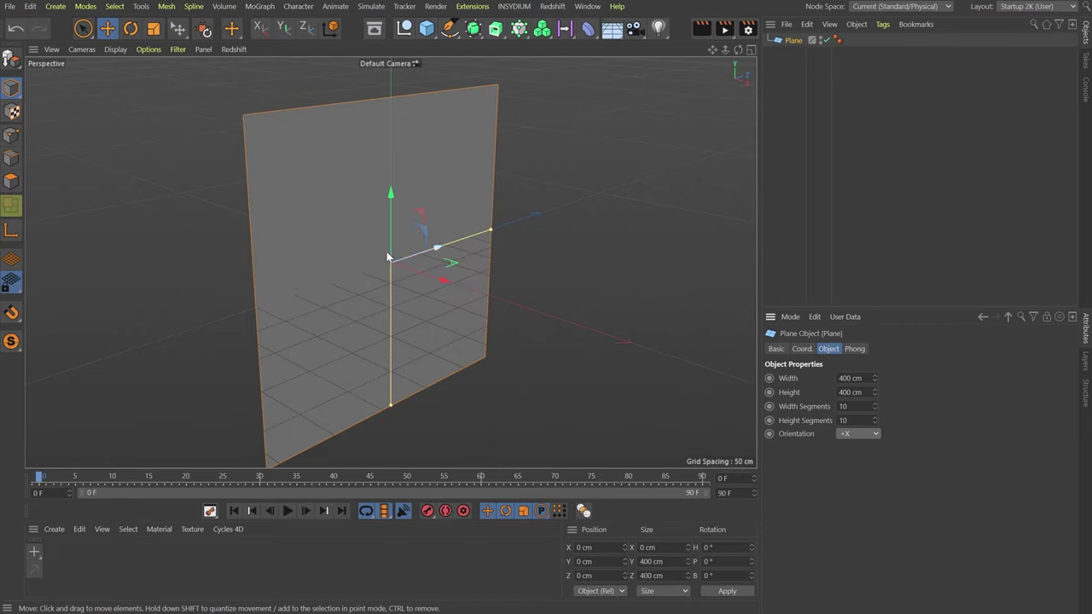
# - Set the plane's width to 4000 cm, with 200 width segments and 20 height segments
pyautogui.scroll(-6, 386, 252)
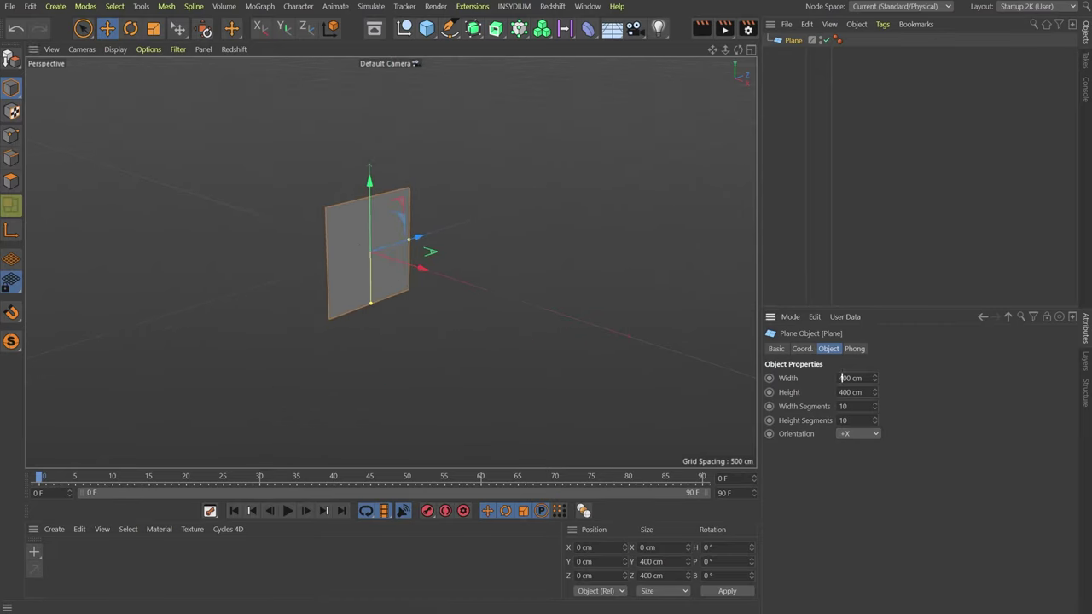
pyautogui.write('0')
pyautogui.press('Tab')
pyautogui.press('Tab')
pyautogui.write('2')
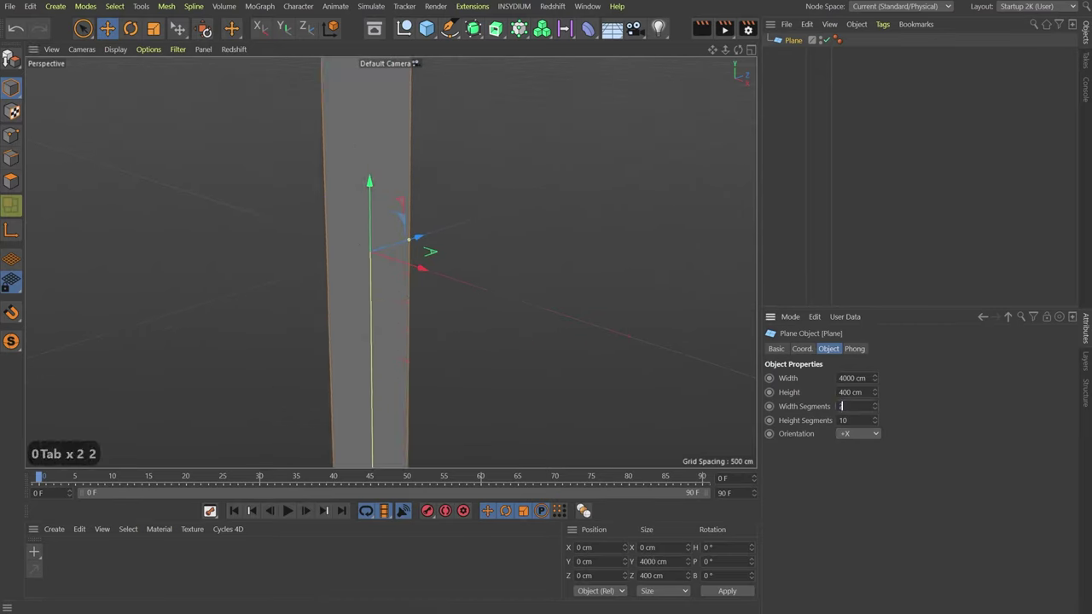
pyautogui.write('00')
pyautogui.press('Tab')
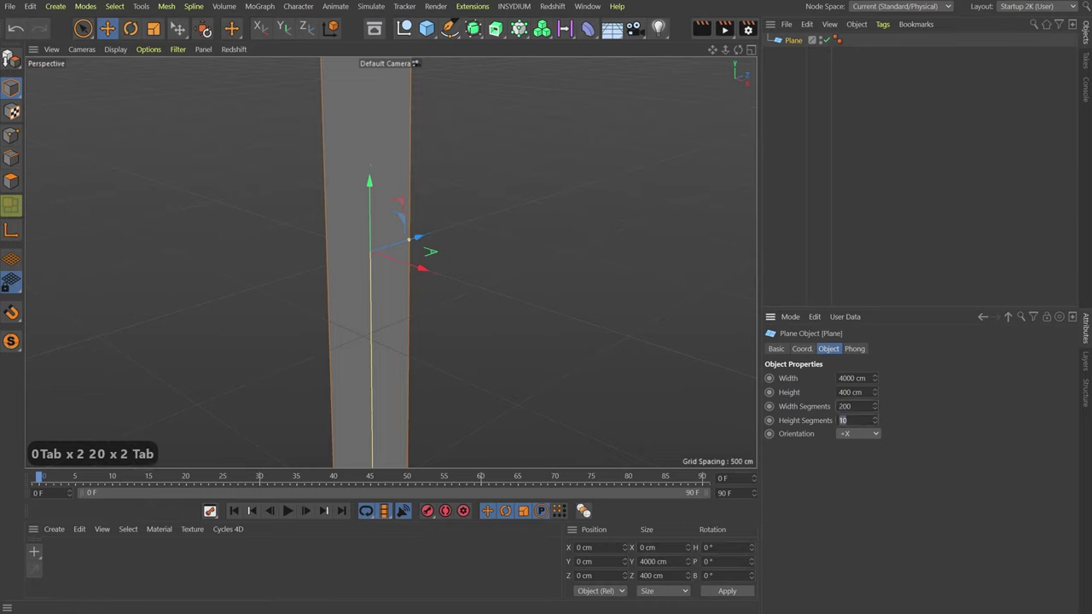
pyautogui.write('20')
pyautogui.press('Return')
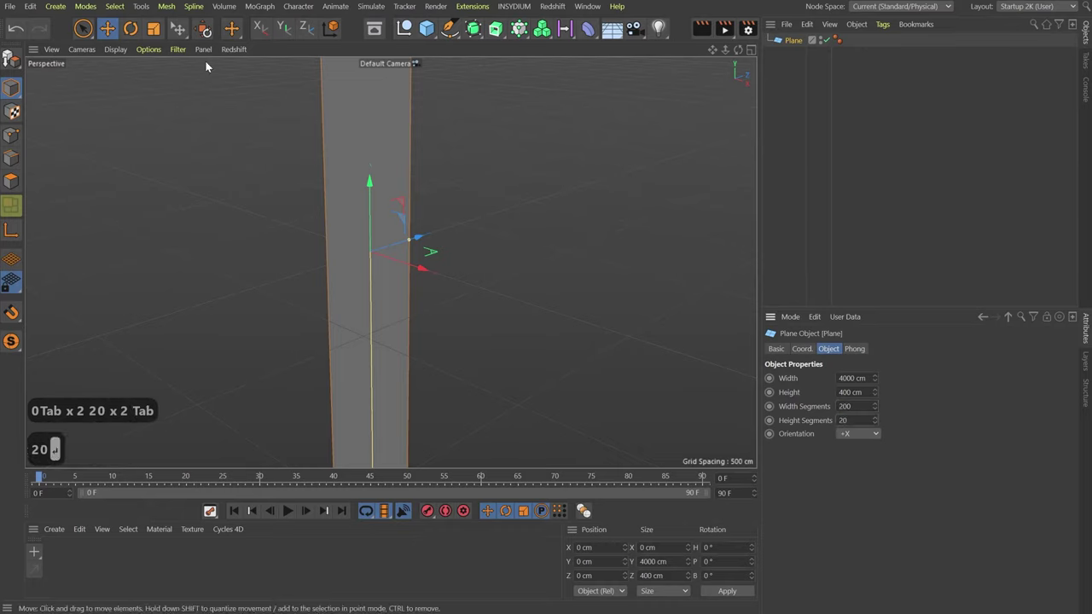
# - Switch the viewport display to a shaded mode that shows the objects' mesh lines
pyautogui.click(116, 48)
pyautogui.click(116, 81)
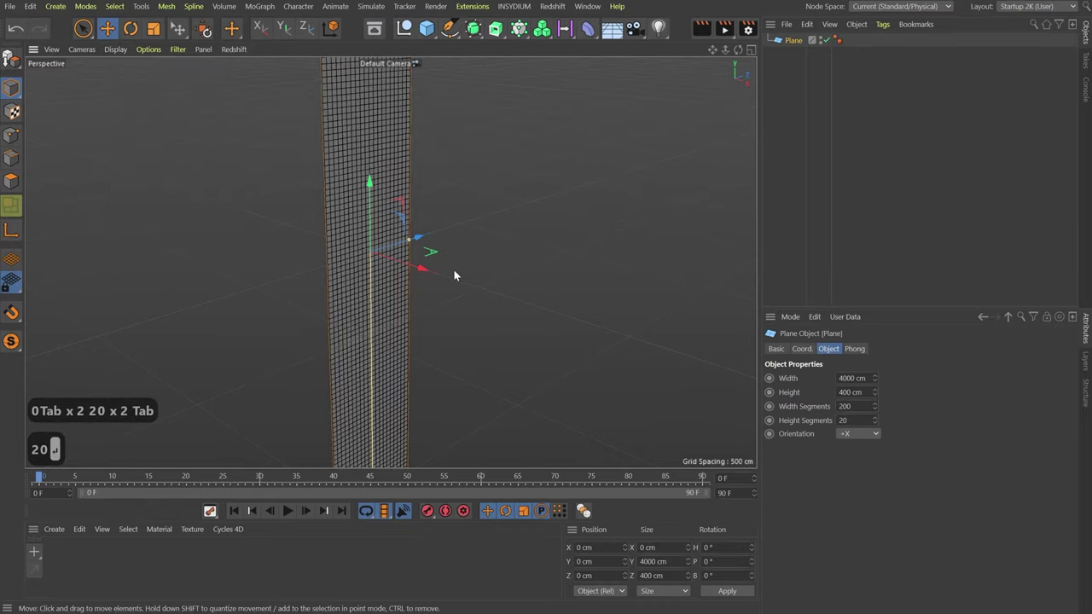
pyautogui.scroll(-5, 293, 316)
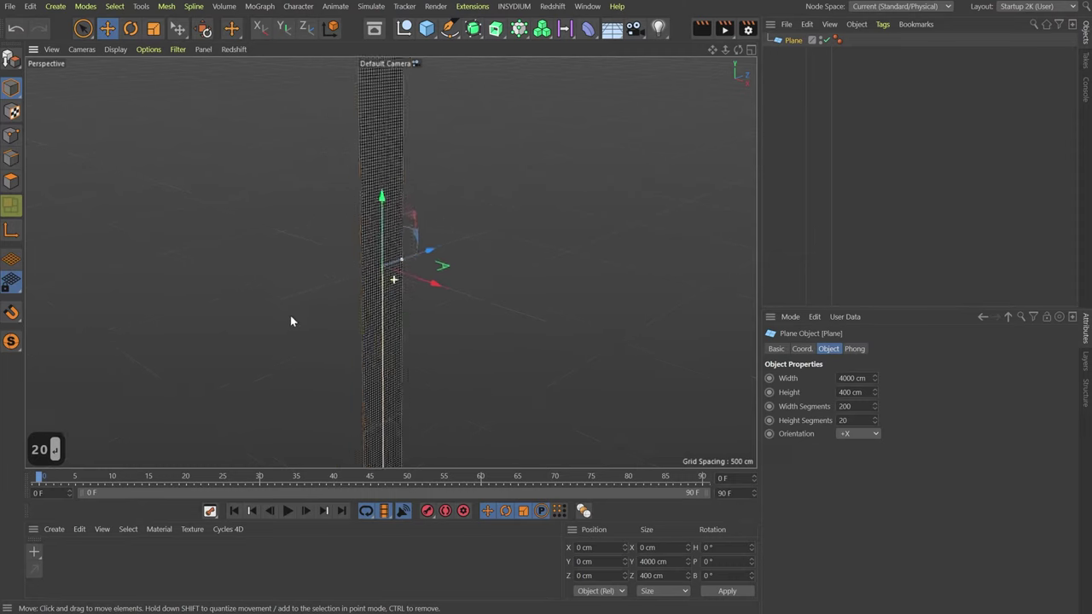
# - Add a cube and set its Z size to 600 cm
pyautogui.click(427, 28)
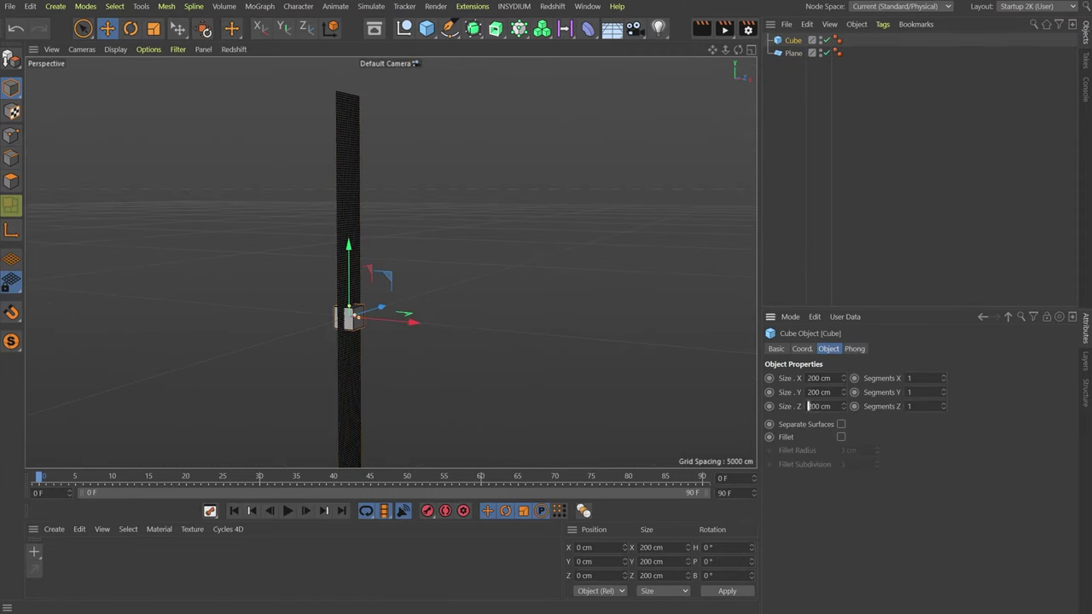
pyautogui.write('6')
pyautogui.press('Return')
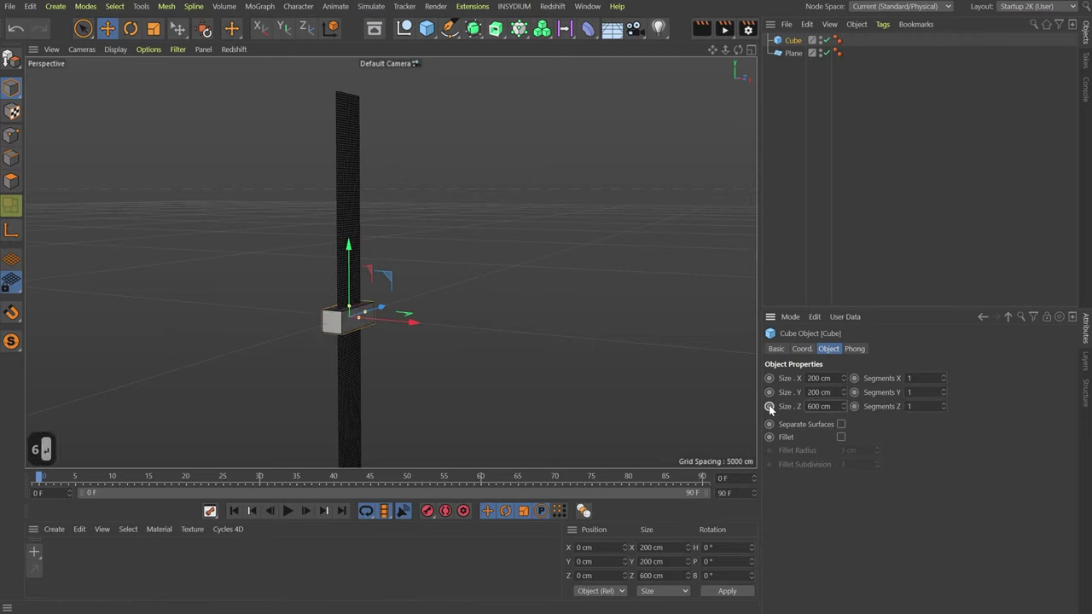
# - Enable the cube's fillet with a radius of 10 cm and a subdivision of 1
pyautogui.click(840, 436)
pyautogui.click(853, 450)
pyautogui.write('1')
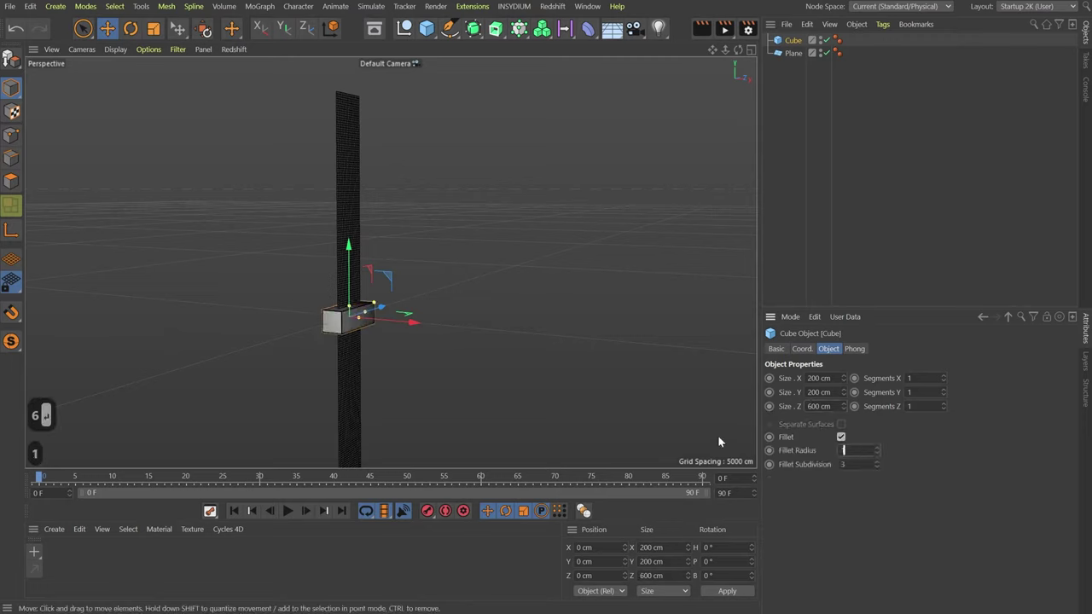
pyautogui.write('0')
pyautogui.press('Tab')
pyautogui.write('1')
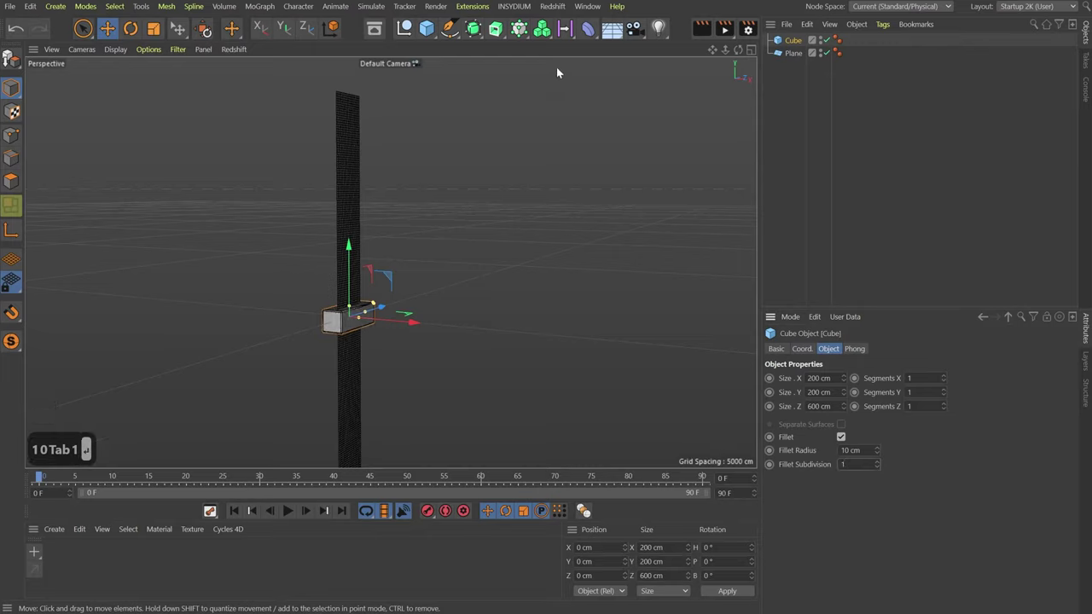
# - Place the cube inside a Cloner and rename the plane as "Plane GUIDE"
pyautogui.keyDown('alt'); pyautogui.click(519, 29); pyautogui.keyUp('alt')
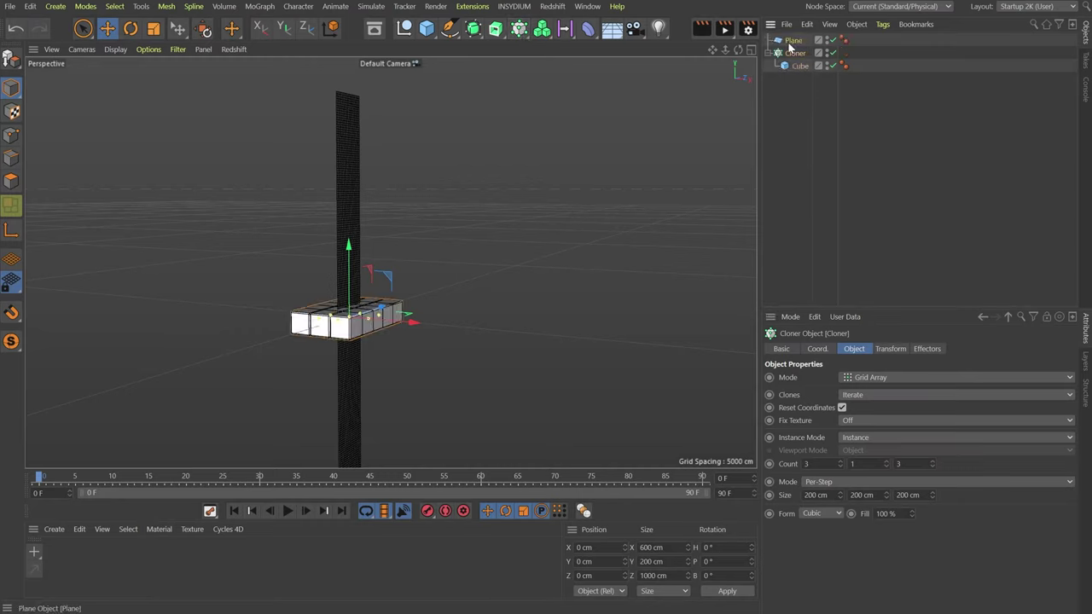
pyautogui.doubleClick(794, 40)
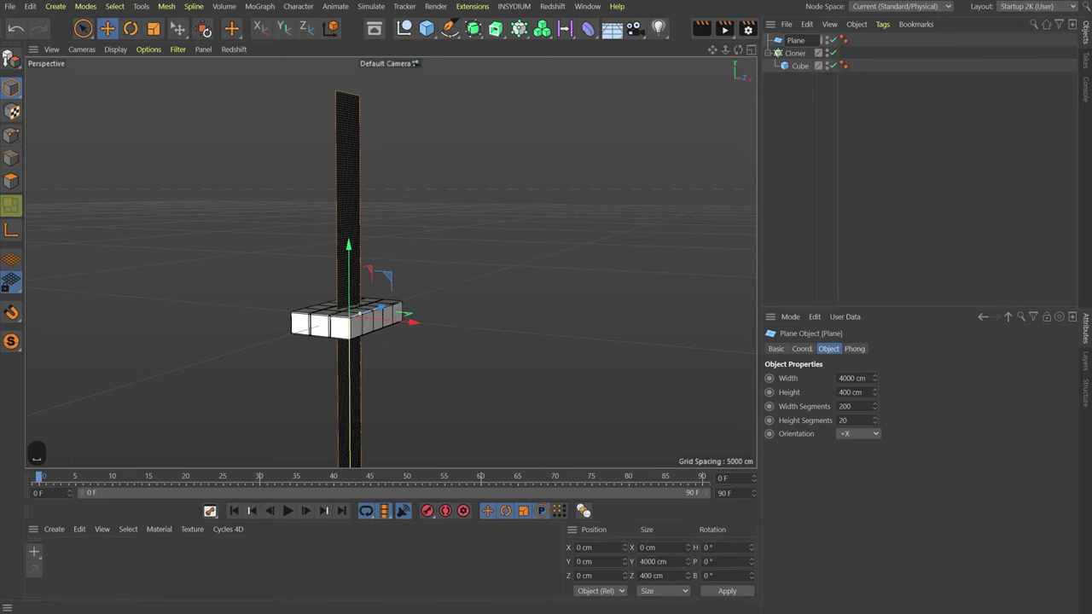
pyautogui.write('GUIDE')
pyautogui.press('Return')
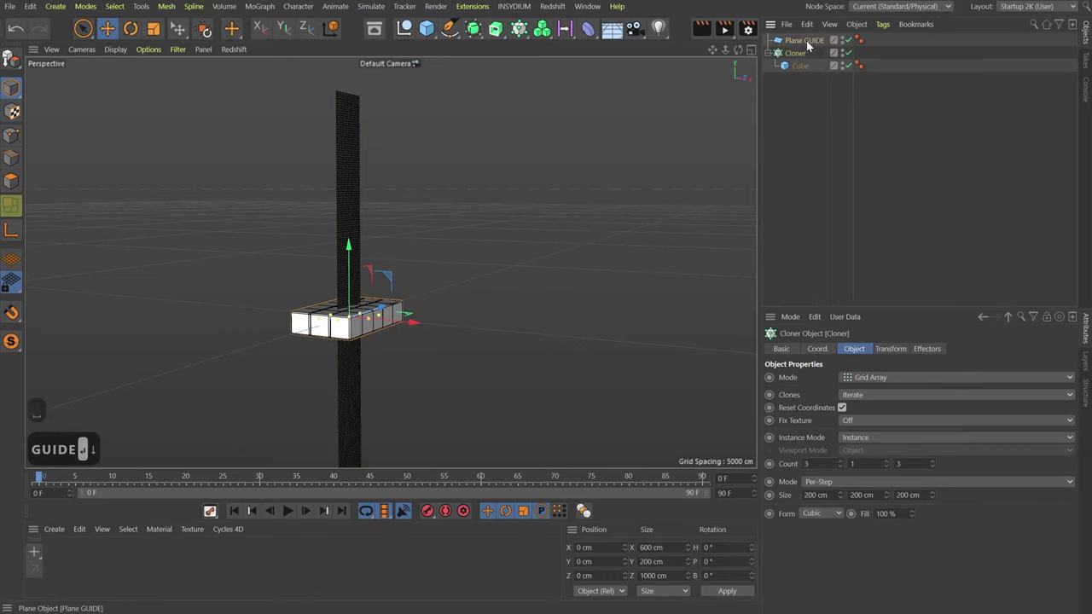
# - Rename the Cloner as "Cloner STONES"
pyautogui.press('Return')
pyautogui.press('End')
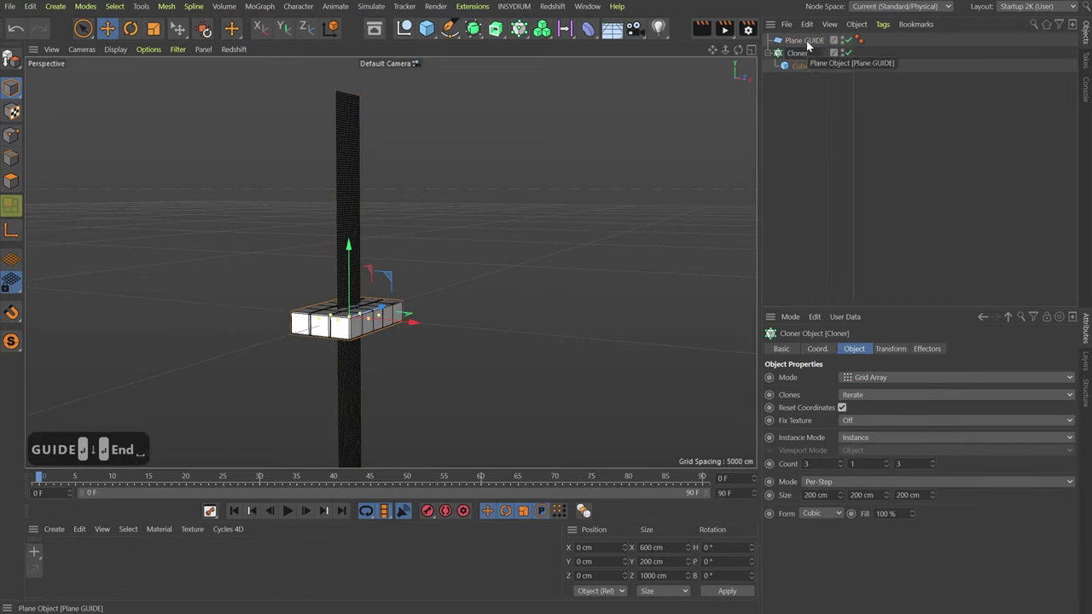
pyautogui.write('STO')
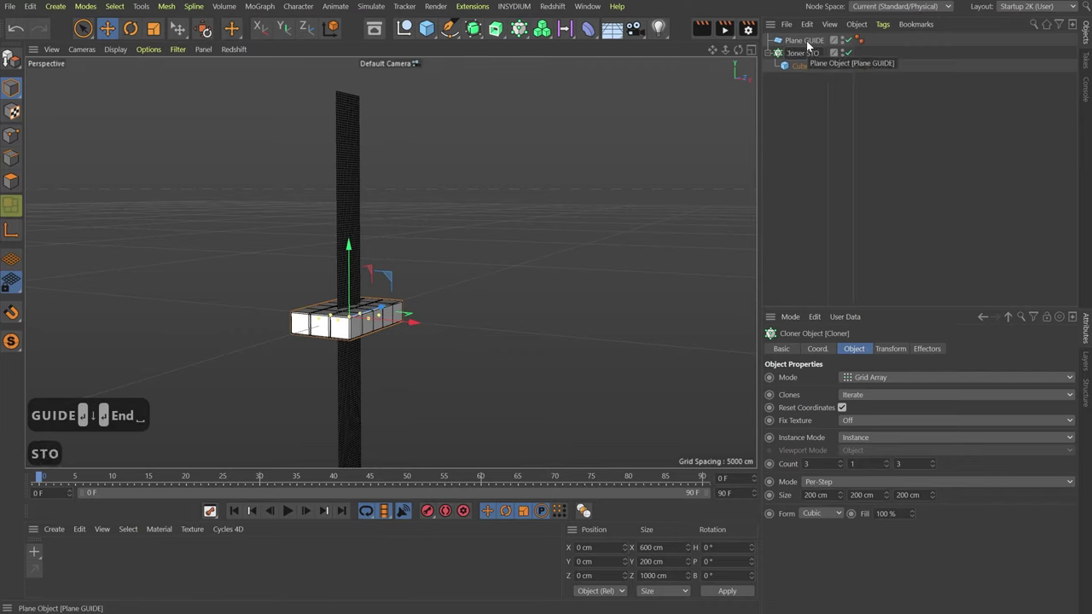
pyautogui.write('NES')
pyautogui.press('Return')
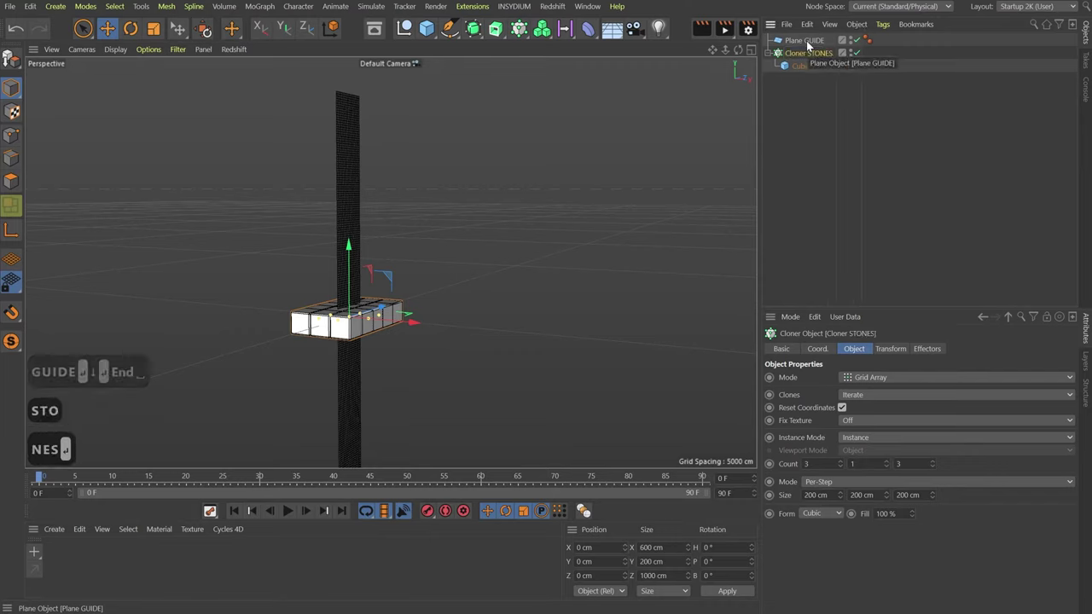
# - Set the Cloner STONES grid count to 1, 5, 1 and spread the clones vertically about 695 cm apart
pyautogui.doubleClick(805, 463)
pyautogui.write('1')
pyautogui.press('Tab')
pyautogui.write('5')
pyautogui.press('Tab')
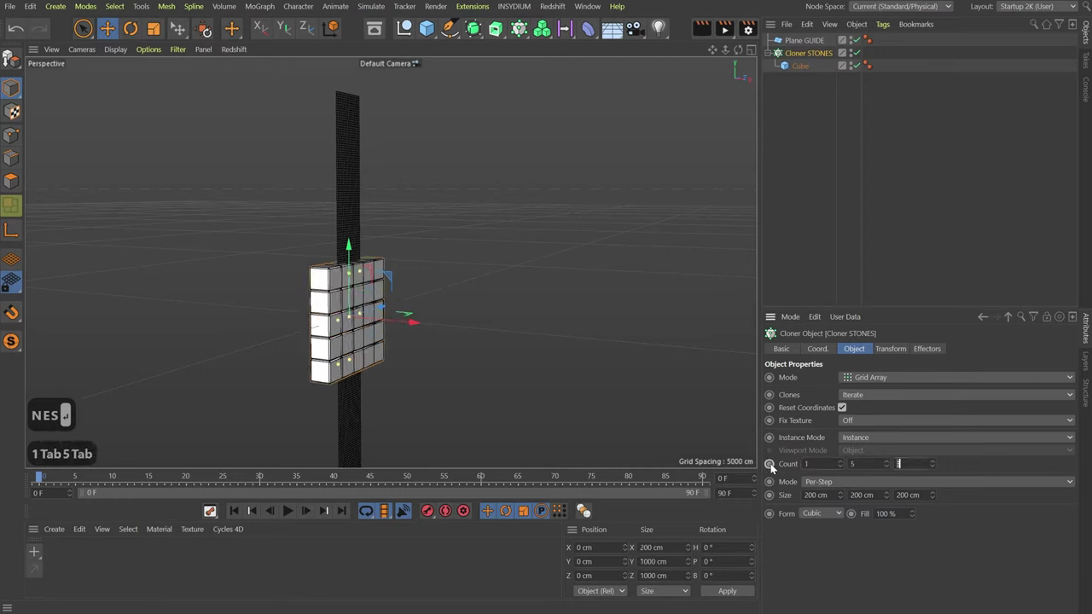
pyautogui.write('1')
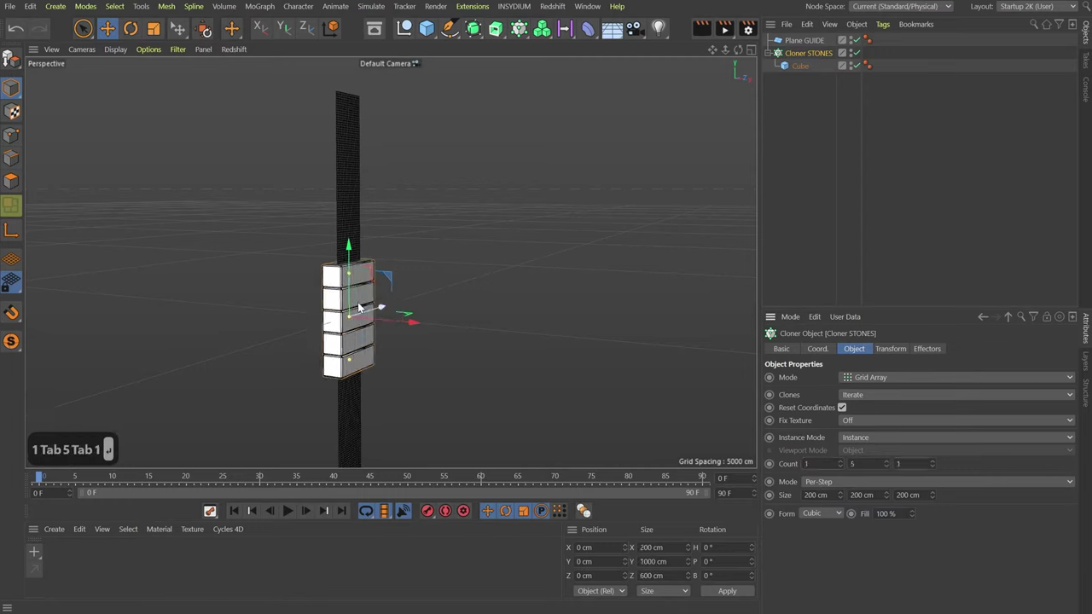
pyautogui.moveTo(349, 274); pyautogui.dragTo(347, 163)
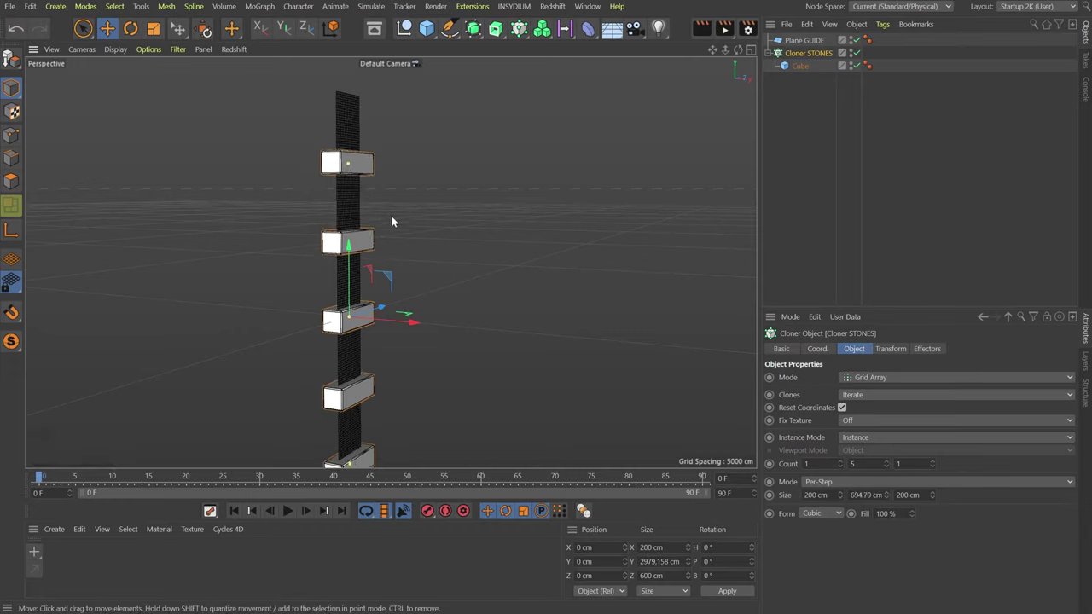
# - Raise Plane GUIDE and Cloner STONES together to a Y position of about 2220 cm
pyautogui.keyDown('ctrl'); pyautogui.click(894, 41); pyautogui.keyUp('ctrl')
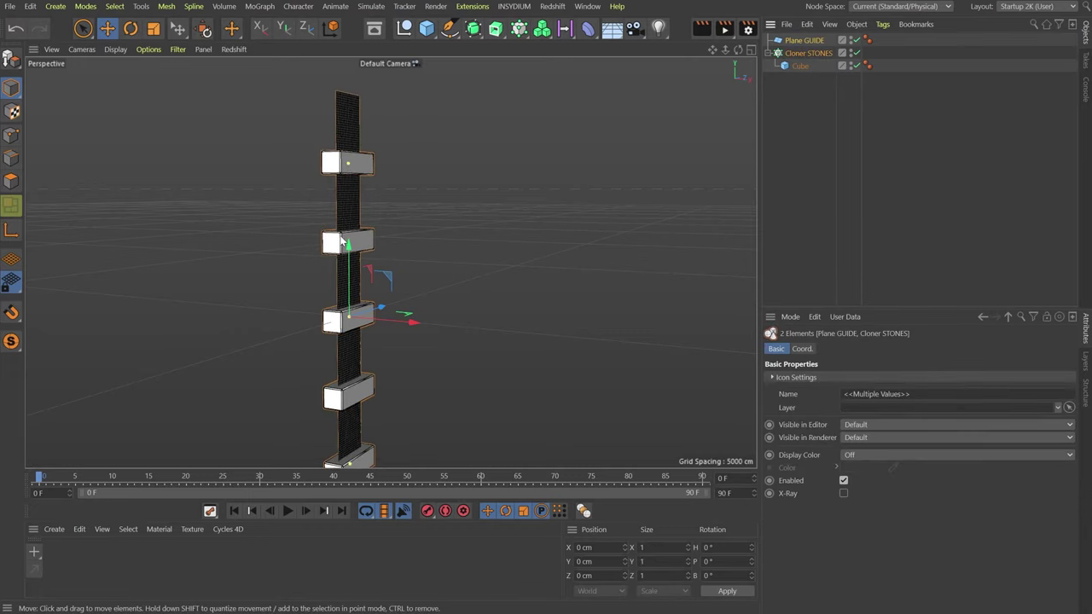
pyautogui.moveTo(344, 285); pyautogui.dragTo(355, 33)
pyautogui.keyDown('alt'); pyautogui.moveTo(360, 268); pyautogui.dragTo(338, 356); pyautogui.keyUp('alt')
pyautogui.keyDown('alt'); pyautogui.moveTo(335, 310); pyautogui.dragTo(382, 168); pyautogui.keyUp('alt')
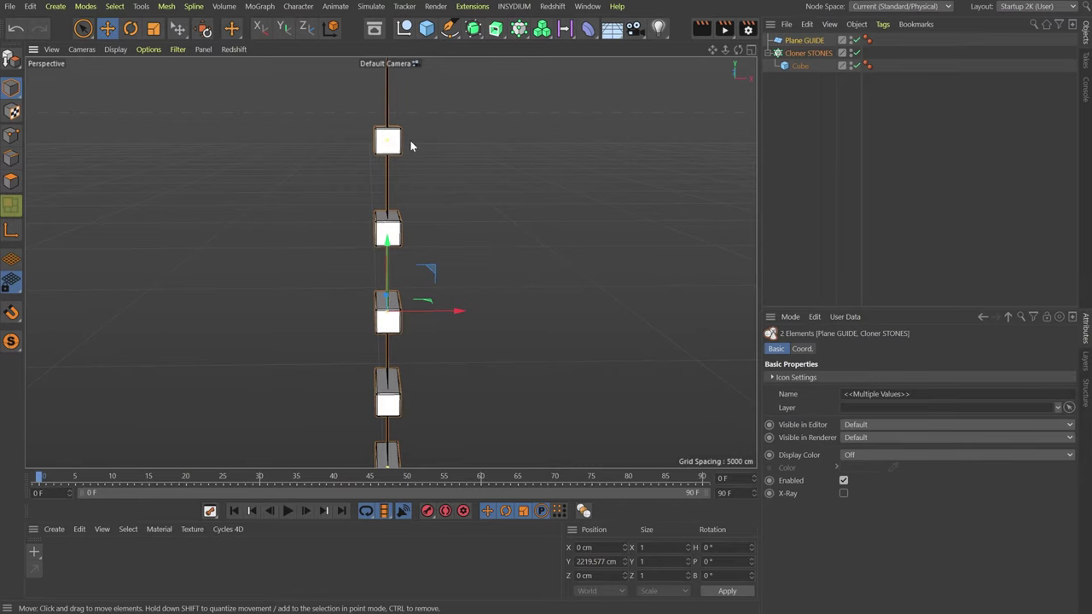
pyautogui.moveTo(397, 431)
pyautogui.keyDown('alt'); pyautogui.mouseDown()
pyautogui.moveTo(390, 375)
pyautogui.moveTo(377, 377)
pyautogui.moveTo(370, 356)
pyautogui.moveTo(383, 428)
pyautogui.mouseUp(); pyautogui.keyUp('alt')
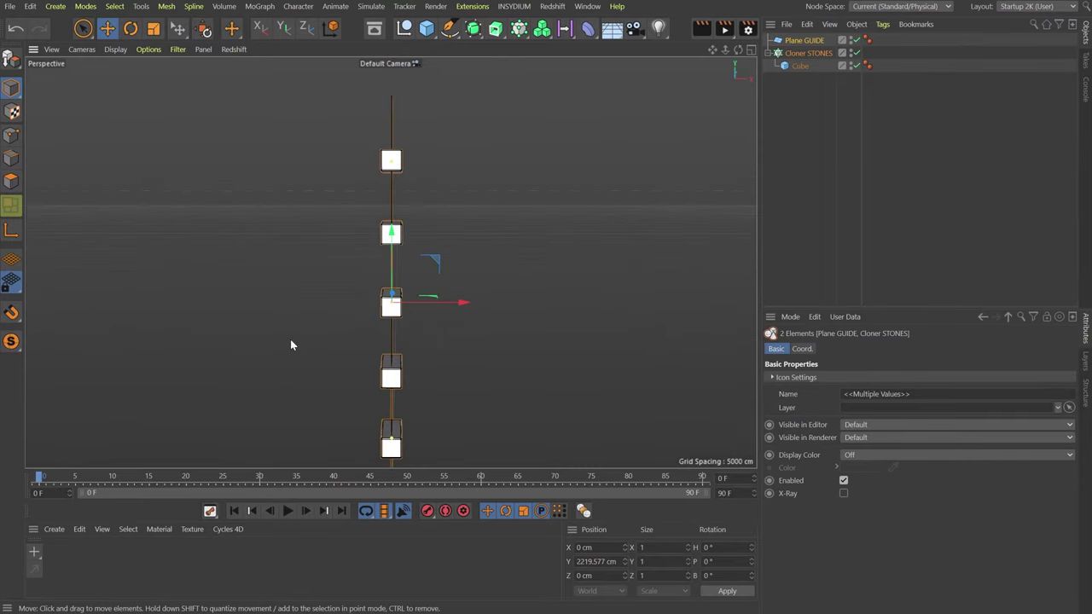
# - Add a Plain effector to Cloner STONES and place it below the cloner in the object hierarchy
pyautogui.click(823, 100)
pyautogui.click(808, 53)
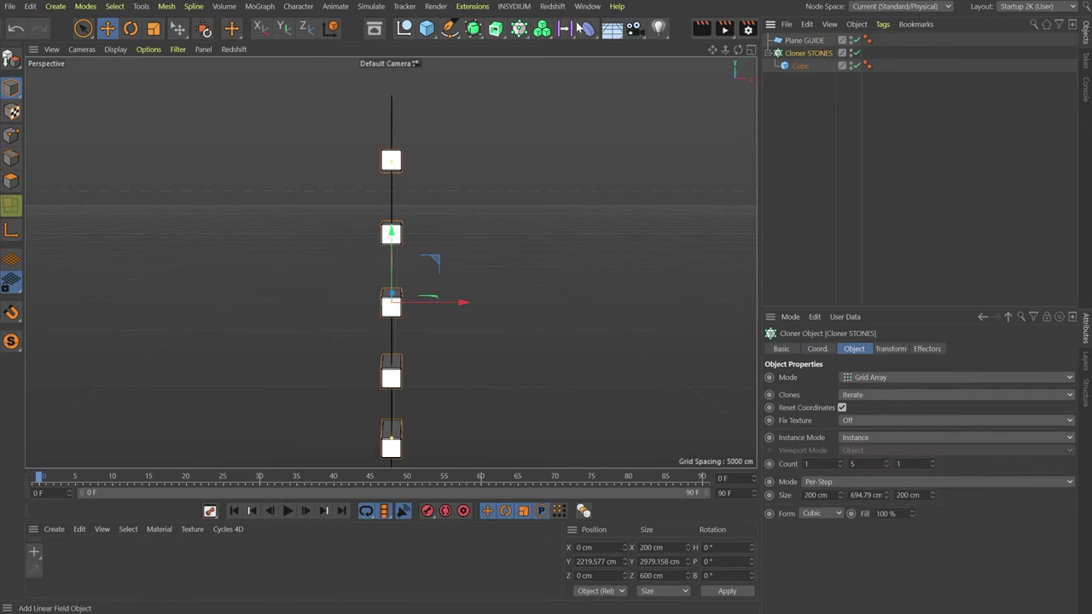
pyautogui.click(519, 28)
pyautogui.click(754, 45)
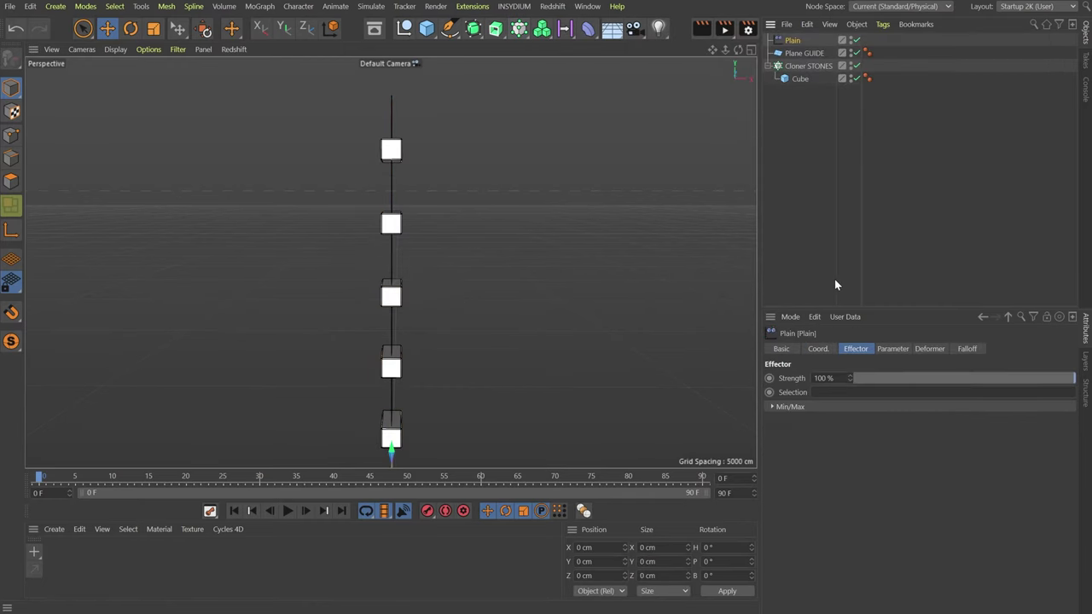
pyautogui.moveTo(801, 40); pyautogui.dragTo(804, 87)
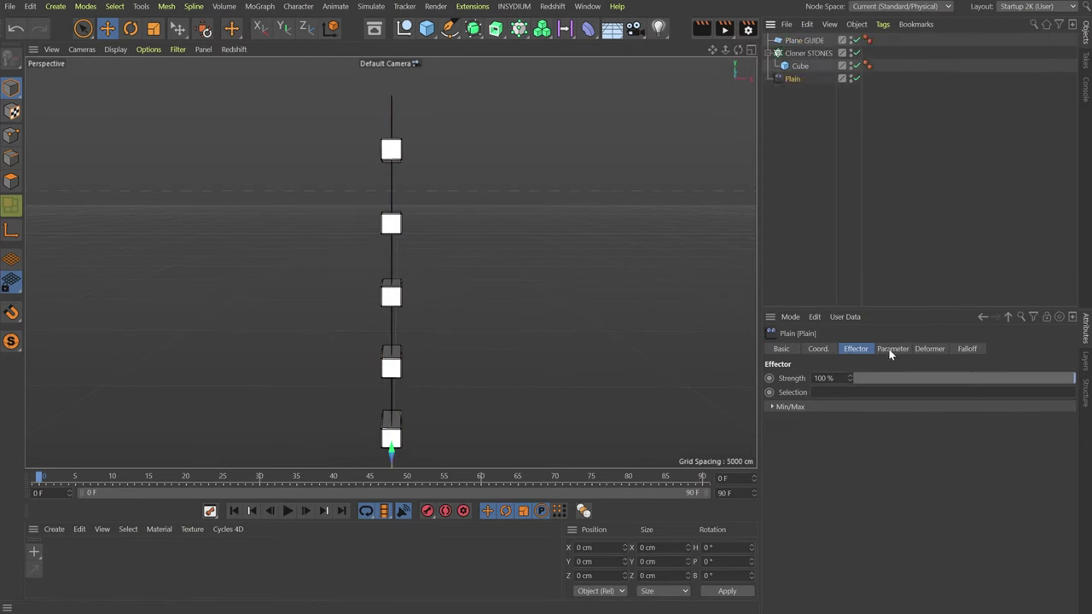
# - Add a Formula Field to the Plain effector's falloff and set its formula to mod(id;2)
pyautogui.click(967, 347)
pyautogui.click(793, 473)
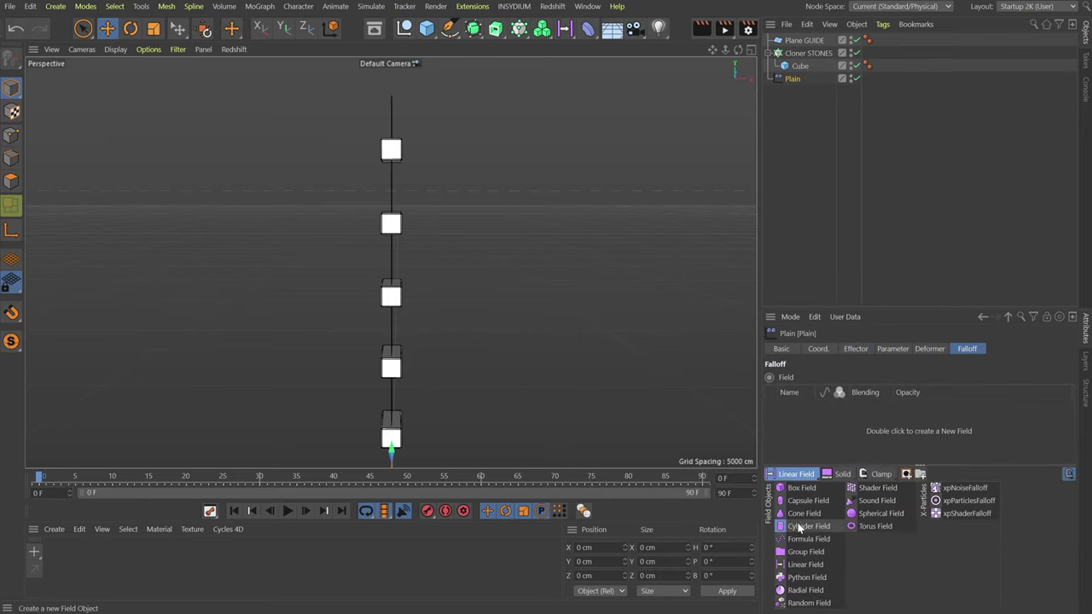
pyautogui.click(802, 539)
pyautogui.click(895, 538)
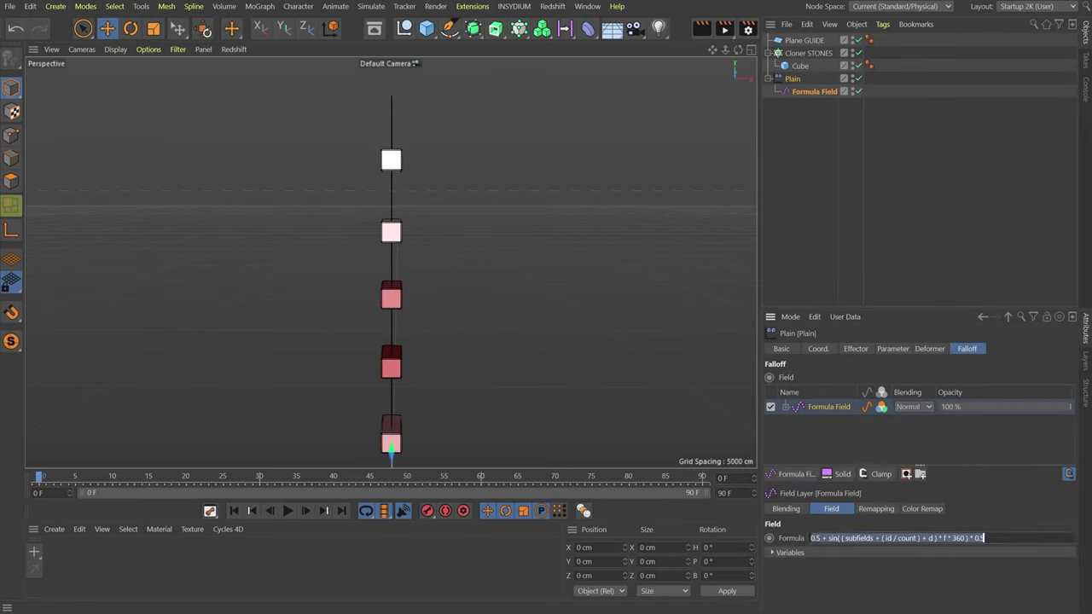
pyautogui.write('mod')
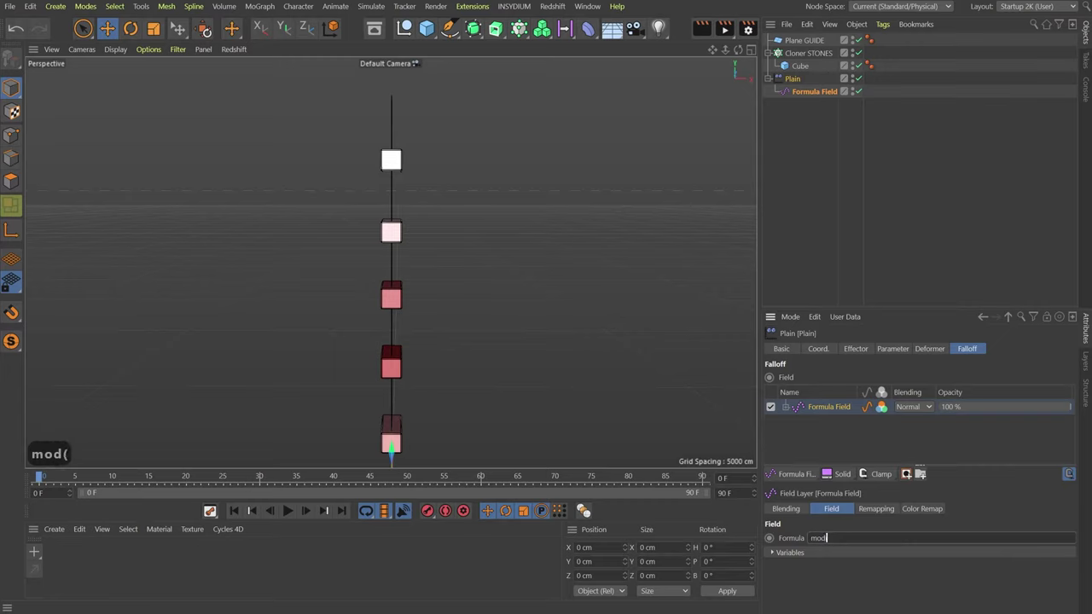
pyautogui.write('(id')
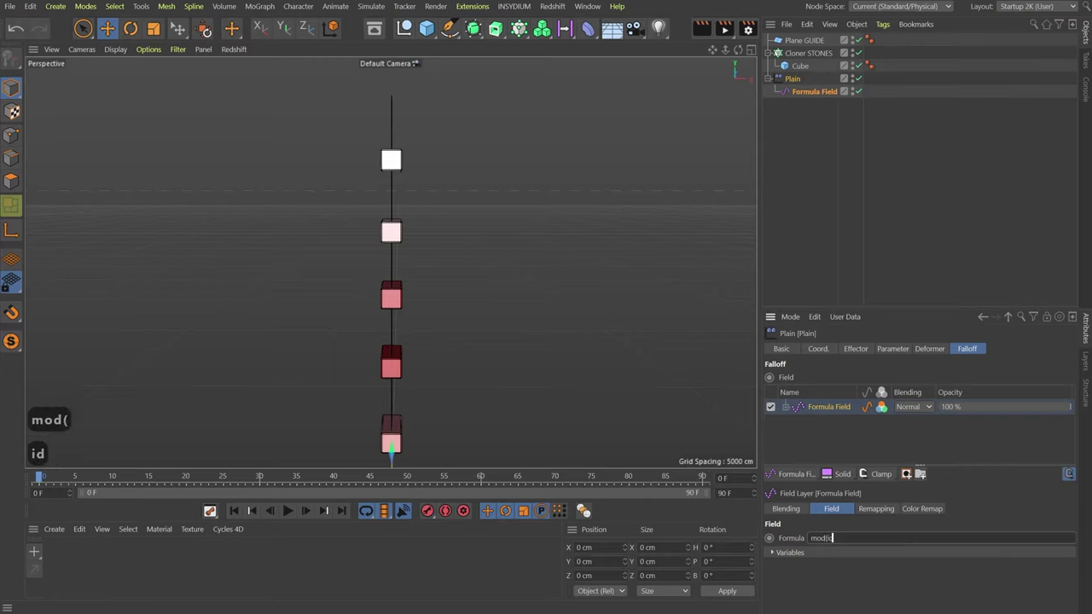
pyautogui.write(';2')
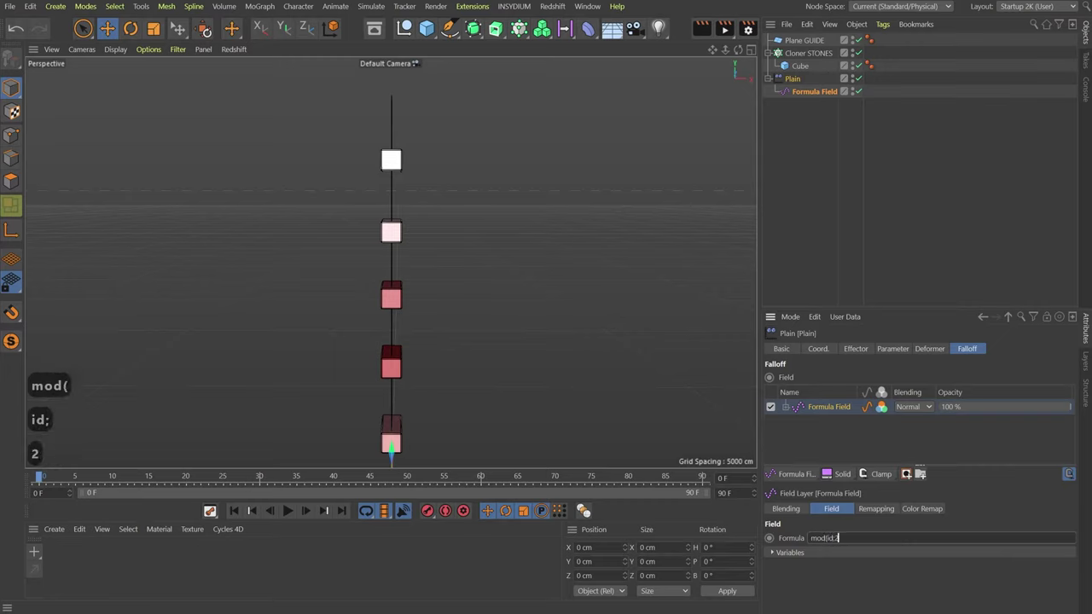
pyautogui.write(')')
pyautogui.press('Return')
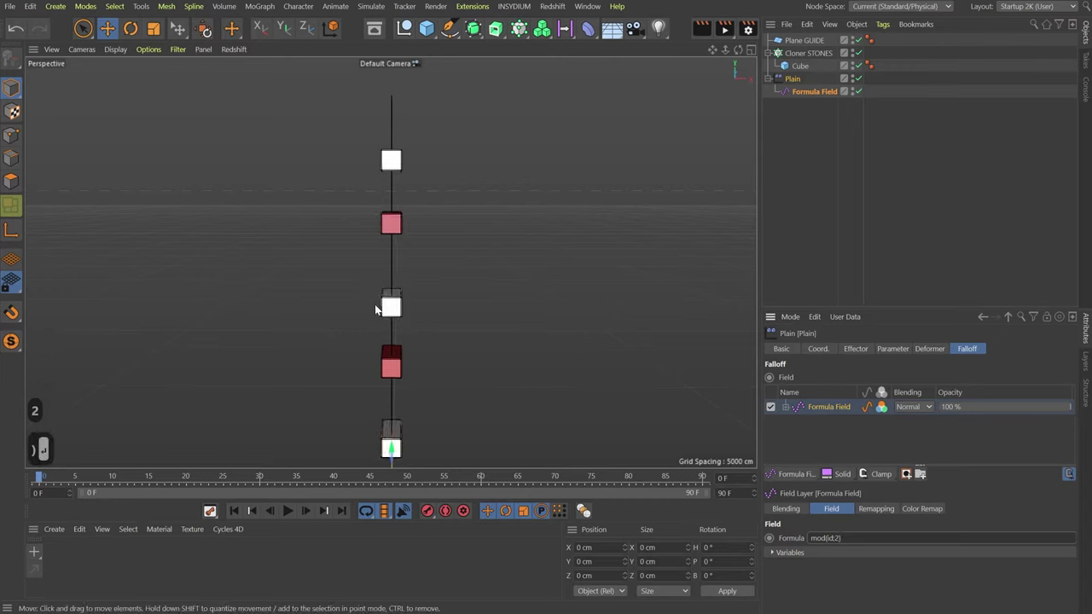
# - Turn the Plain effector's color mode off
pyautogui.moveTo(375, 308)
pyautogui.keyDown('alt'); pyautogui.mouseDown()
pyautogui.moveTo(304, 300)
pyautogui.moveTo(377, 306)
pyautogui.mouseUp(); pyautogui.keyUp('alt')
pyautogui.click(892, 350)
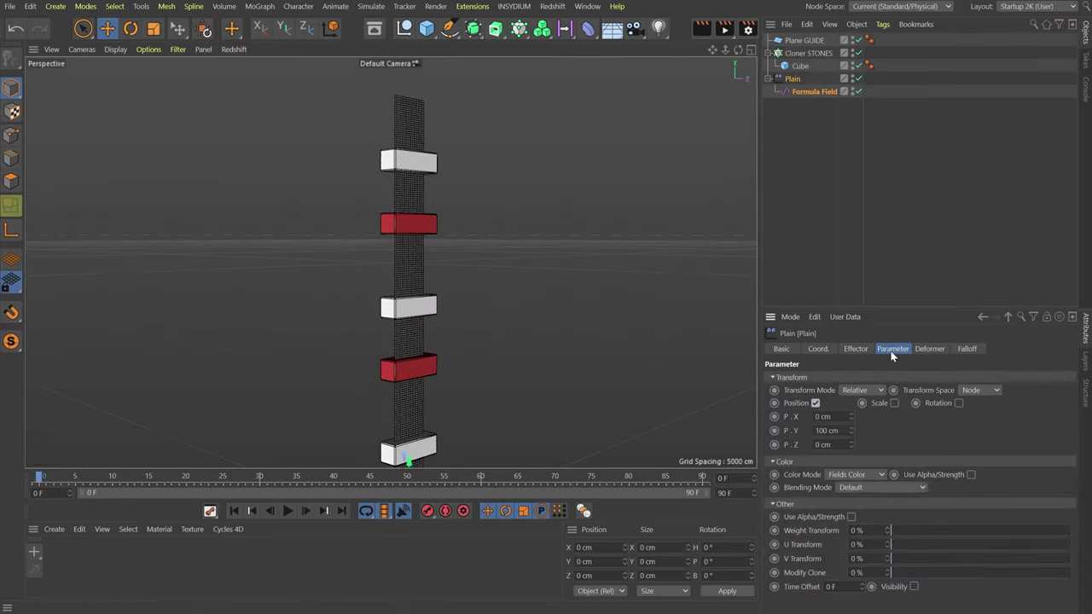
pyautogui.click(856, 474)
pyautogui.click(857, 487)
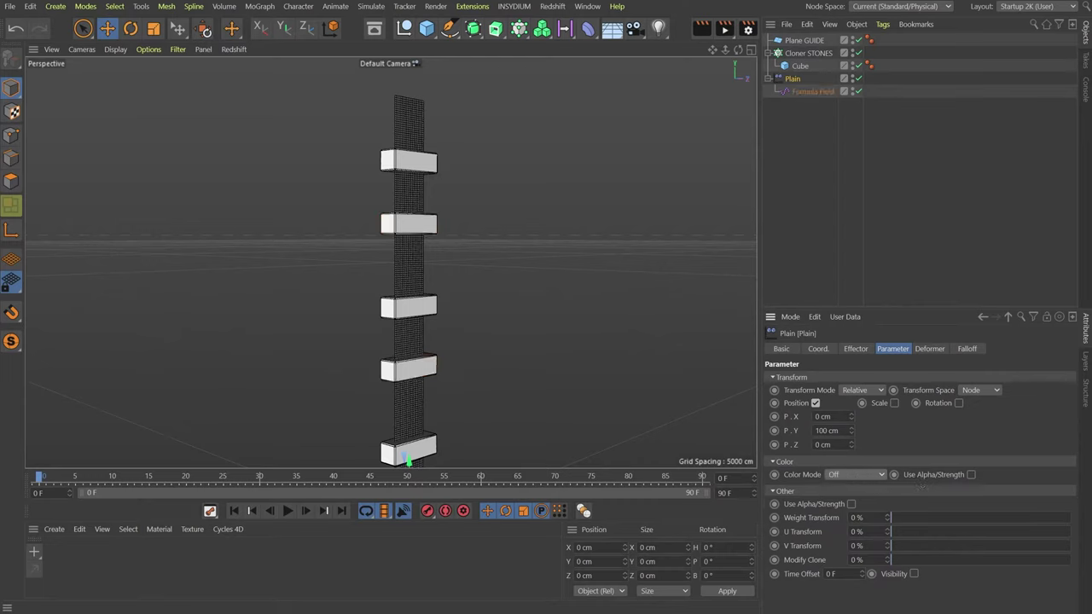
# - Set the Plain effector's position offset to 250 cm in X and 0 cm in Y
pyautogui.click(824, 416)
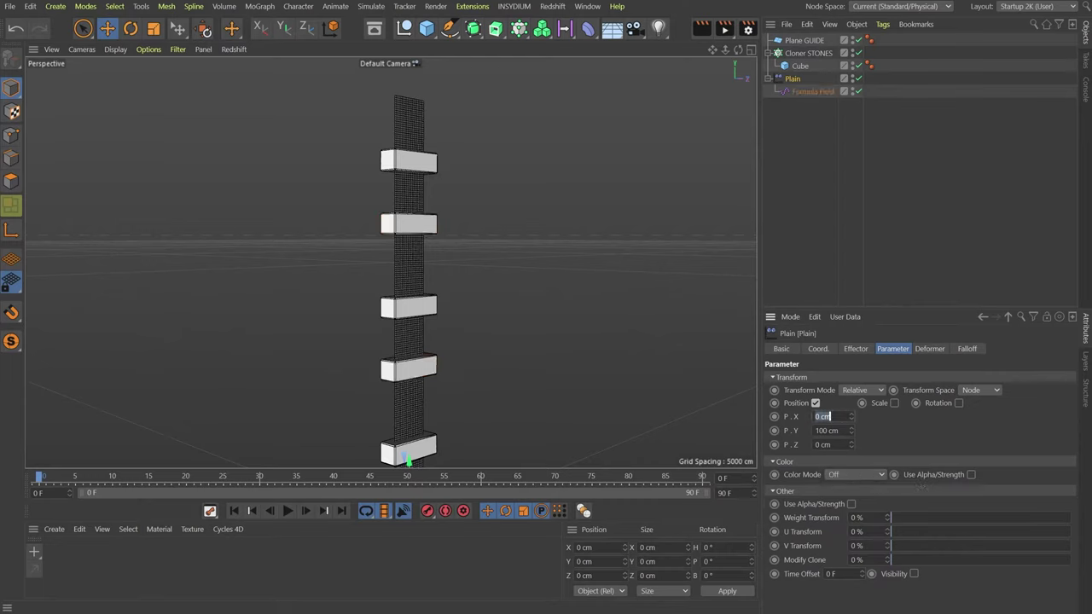
pyautogui.write('25')
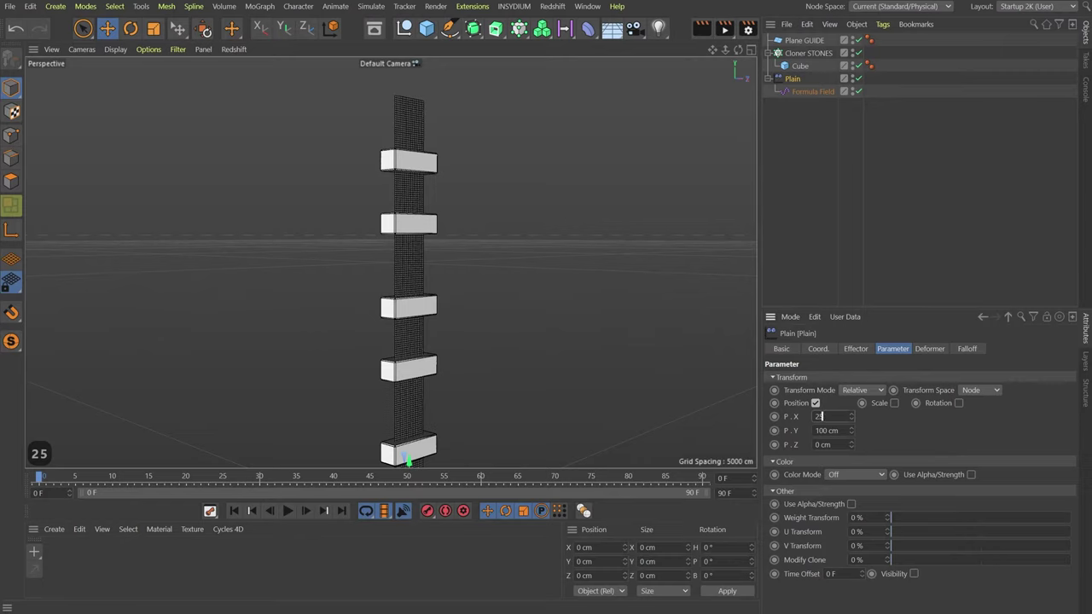
pyautogui.write('0')
pyautogui.press('Tab')
pyautogui.write('0')
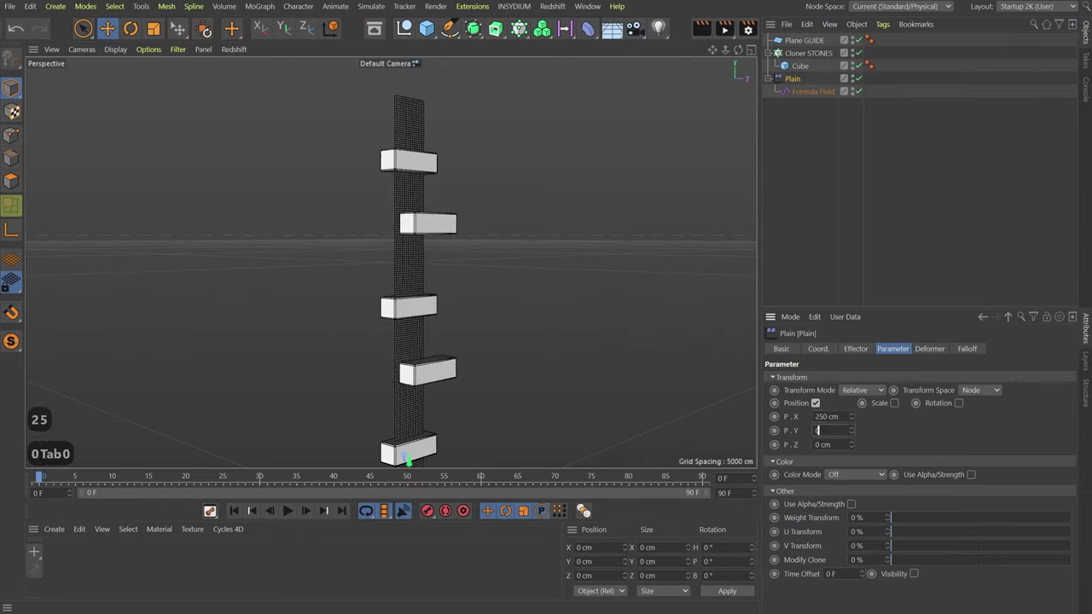
pyautogui.press('Return')
# - Add a Range Map layer above the Formula Field in the Plain effector's falloff and set its Min Output to -100 %
pyautogui.click(966, 348)
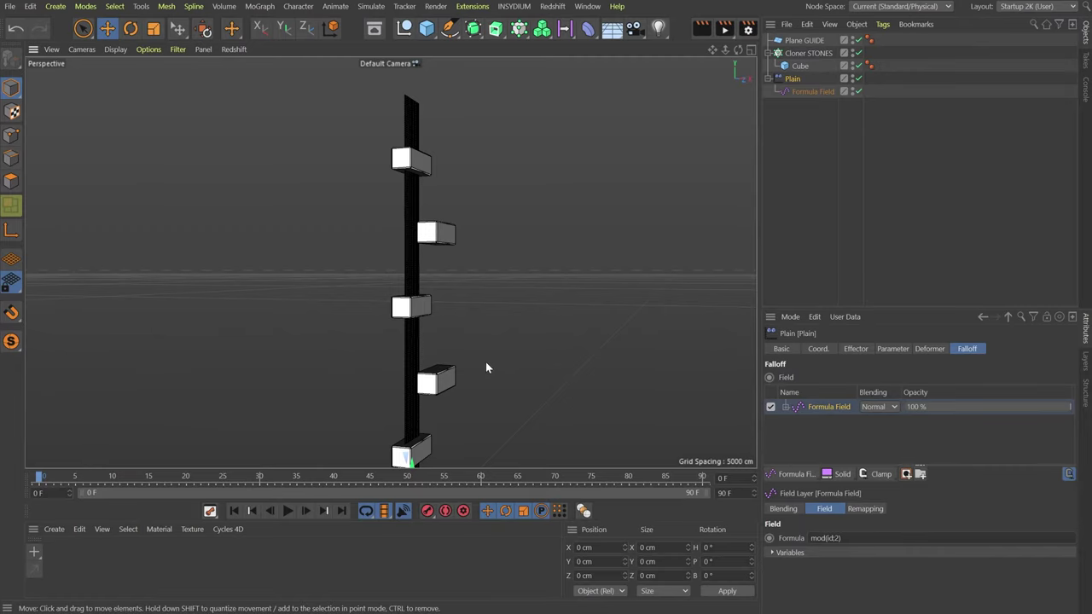
pyautogui.scroll(-3, 485, 362)
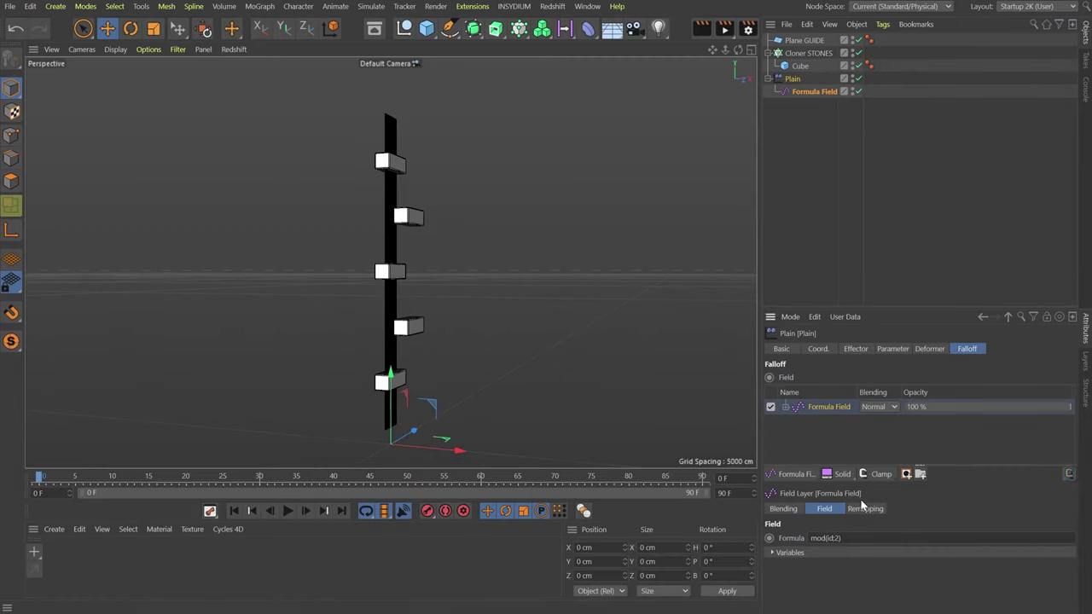
pyautogui.click(878, 474)
pyautogui.click(958, 514)
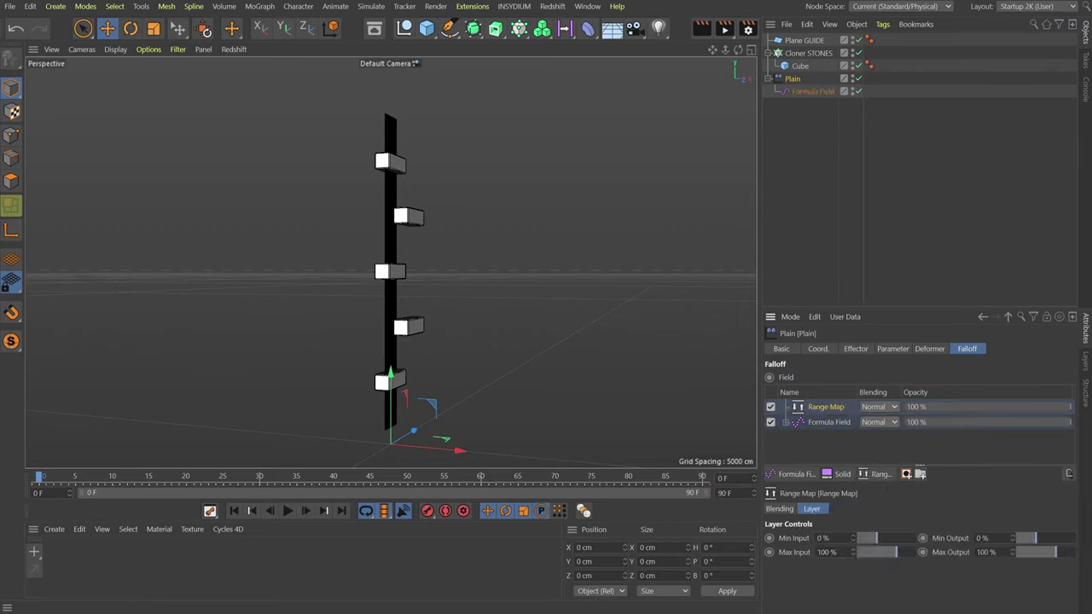
pyautogui.moveTo(1031, 544); pyautogui.dragTo(1013, 538)
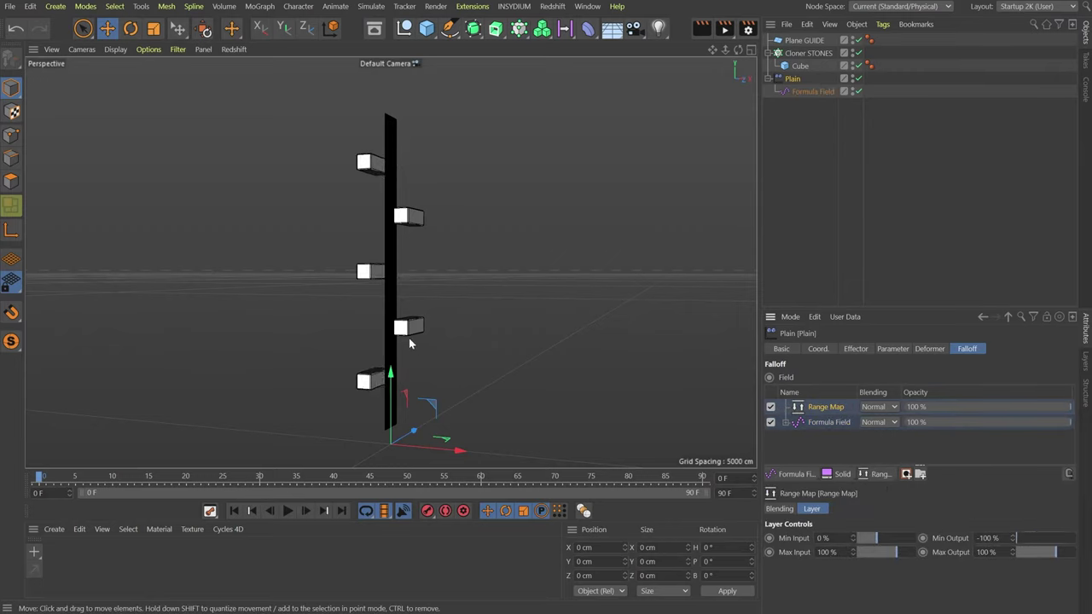
pyautogui.keyDown('alt'); pyautogui.moveTo(409, 338); pyautogui.dragTo(449, 355); pyautogui.keyUp('alt')
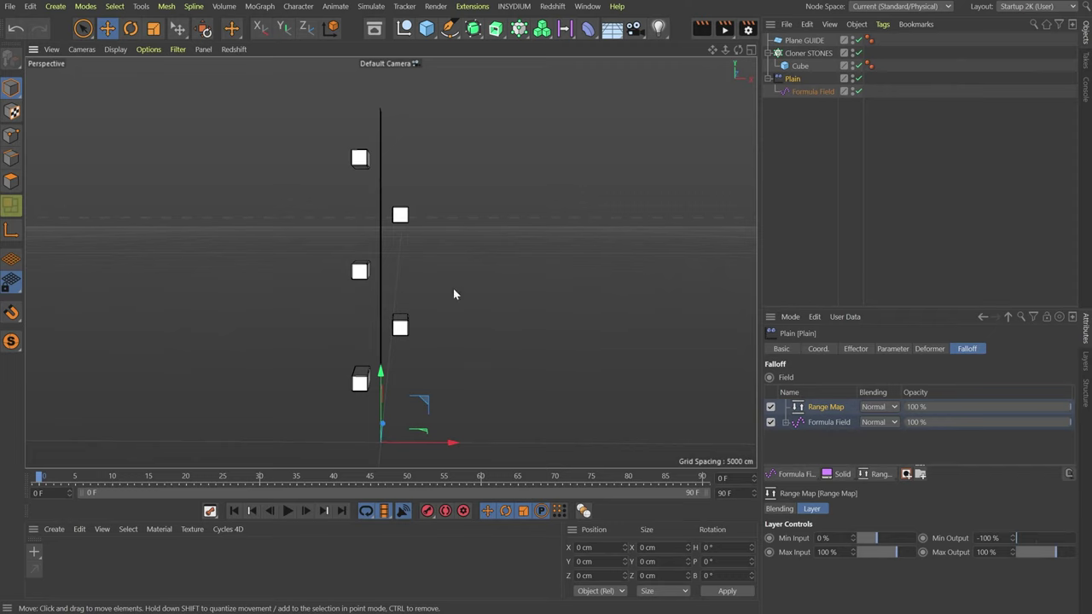
pyautogui.click(380, 209)
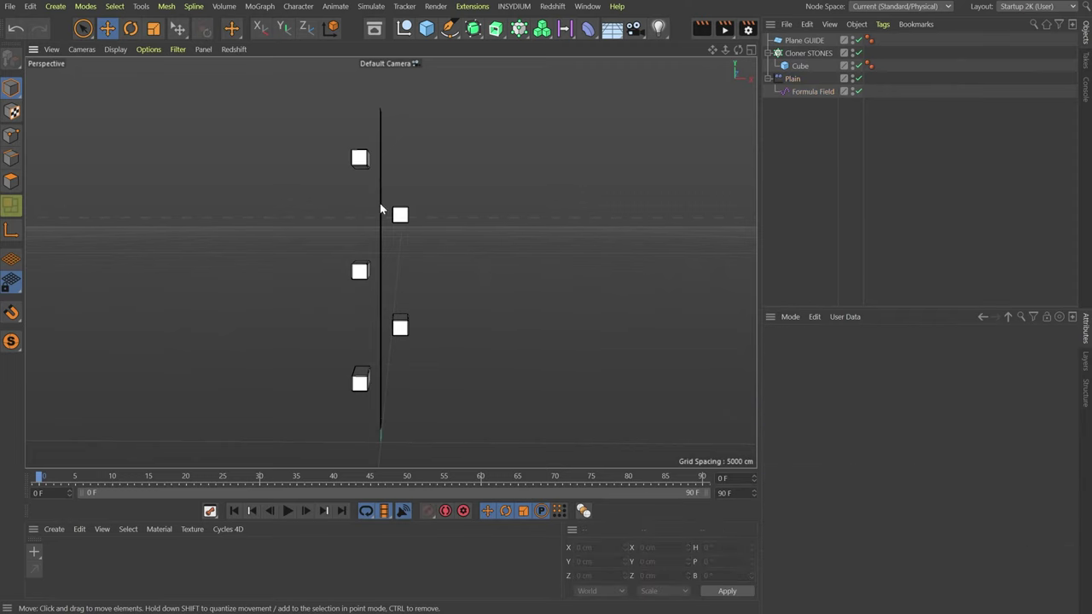
# - Rename the Plain effector as Plain STONES SLIDE IN
pyautogui.doubleClick(794, 78)
pyautogui.write('STONES')
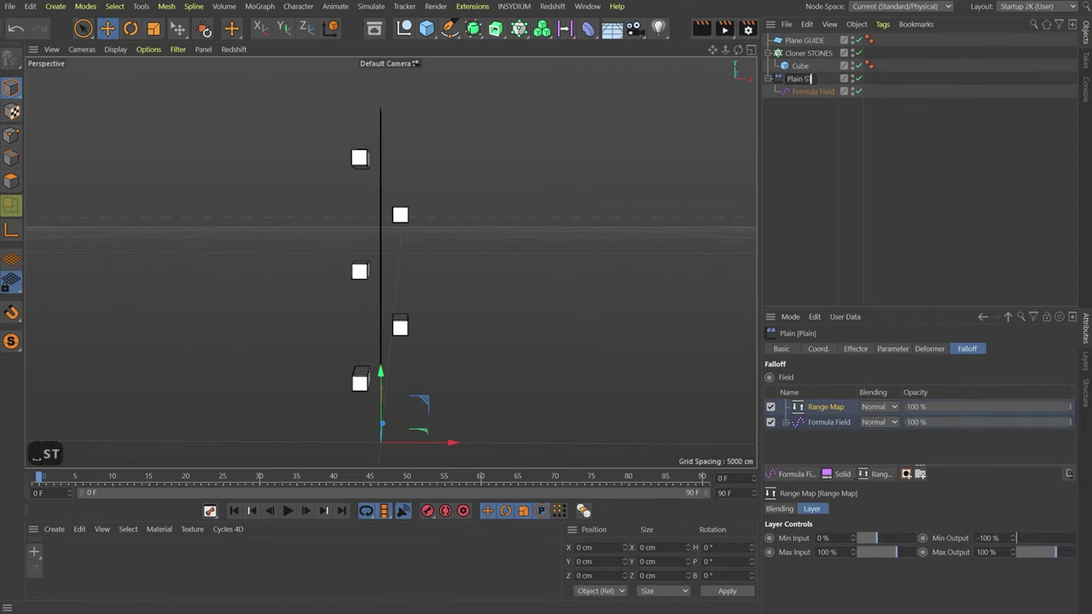
pyautogui.press('Return')
pyautogui.write('SLIDE IN')
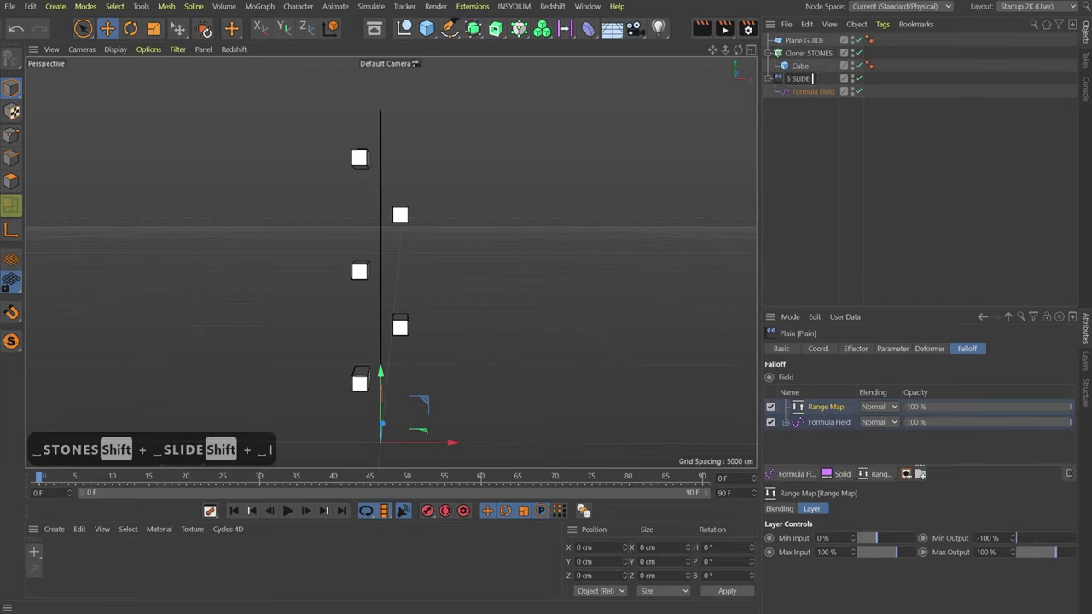
pyautogui.press('Return')
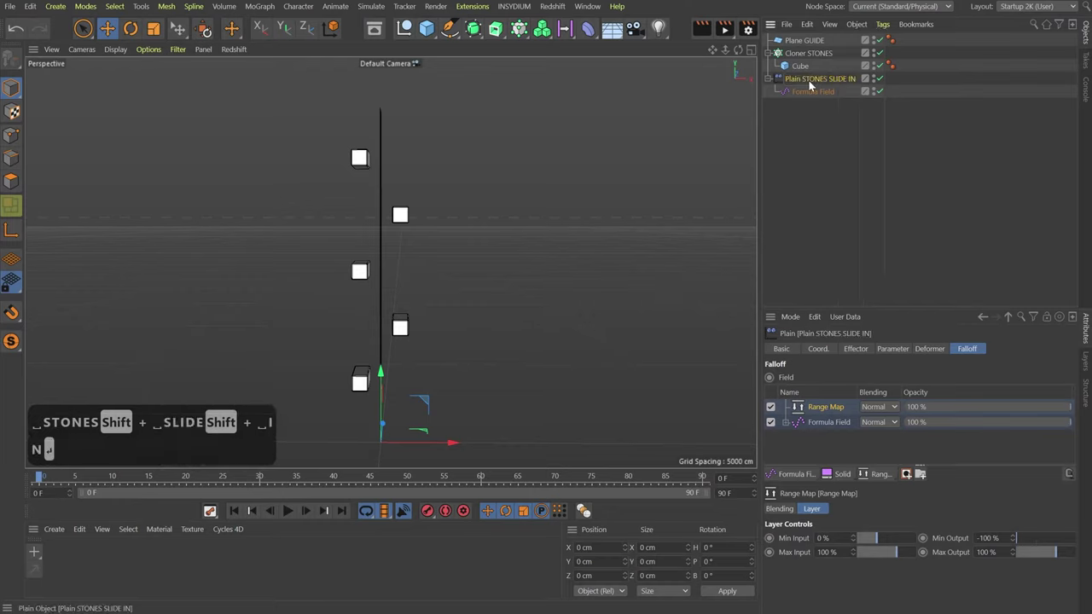
# - Keyframe the Plain effector's Strength at 100 % on frame 0 and set it to -100 % on frame 90
pyautogui.click(854, 349)
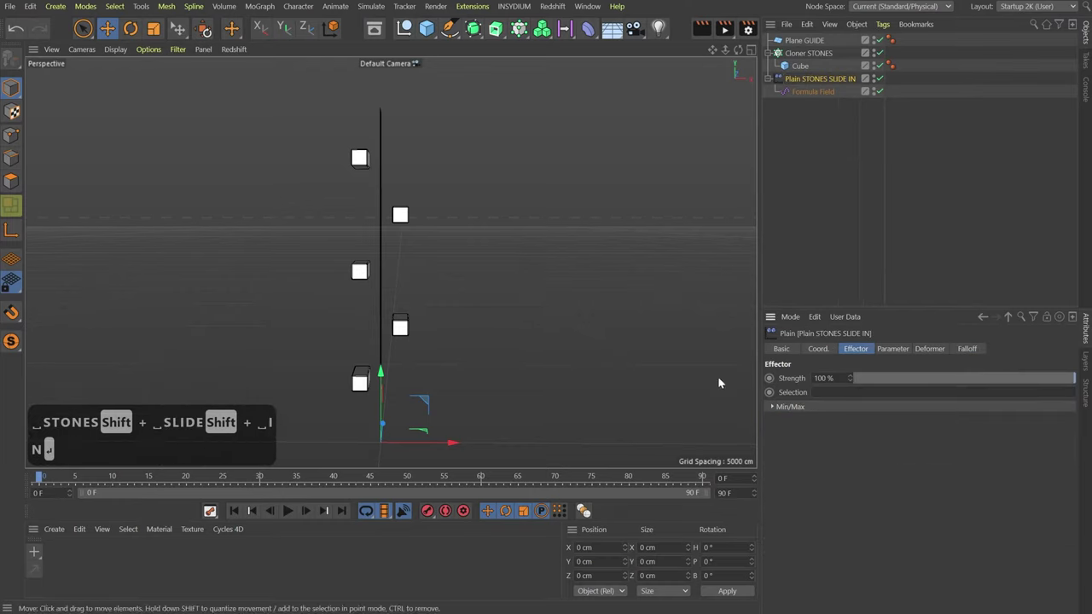
pyautogui.click(769, 378)
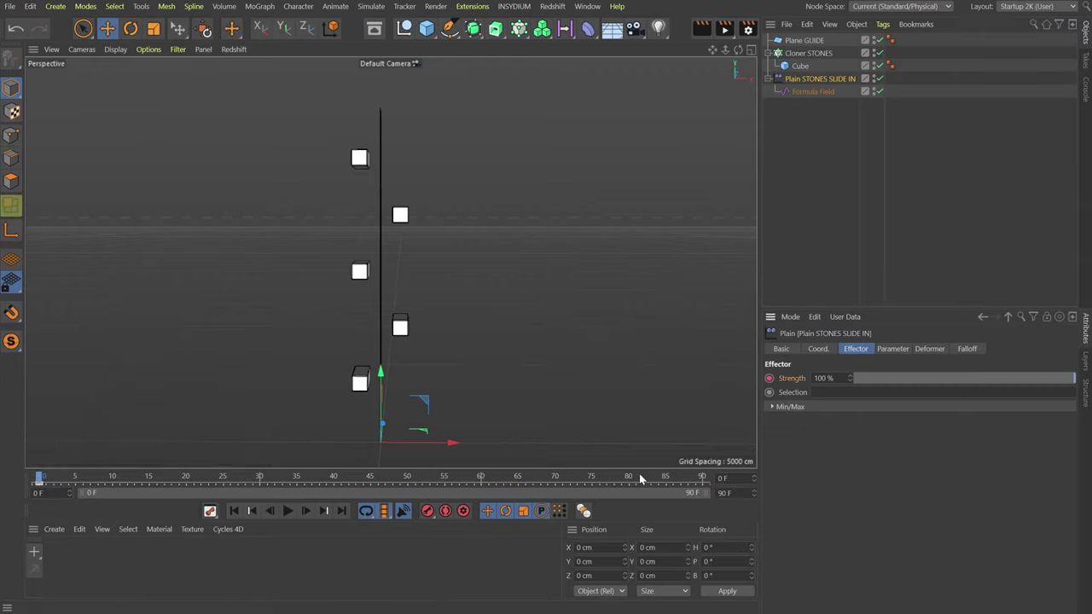
pyautogui.click(701, 477)
pyautogui.moveTo(976, 373); pyautogui.dragTo(724, 383)
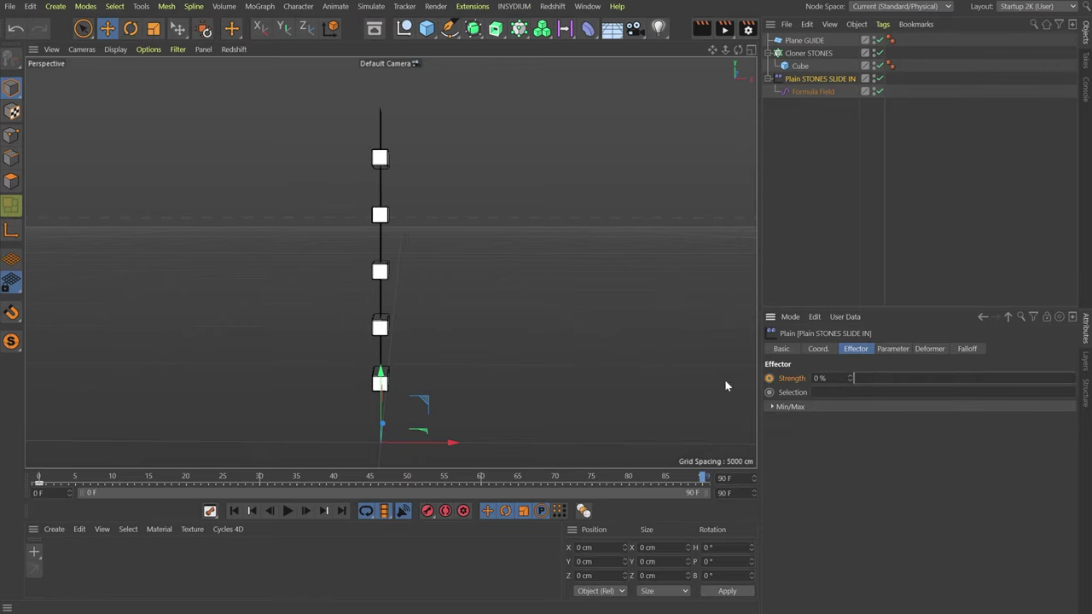
pyautogui.moveTo(849, 383); pyautogui.dragTo(848, 427)
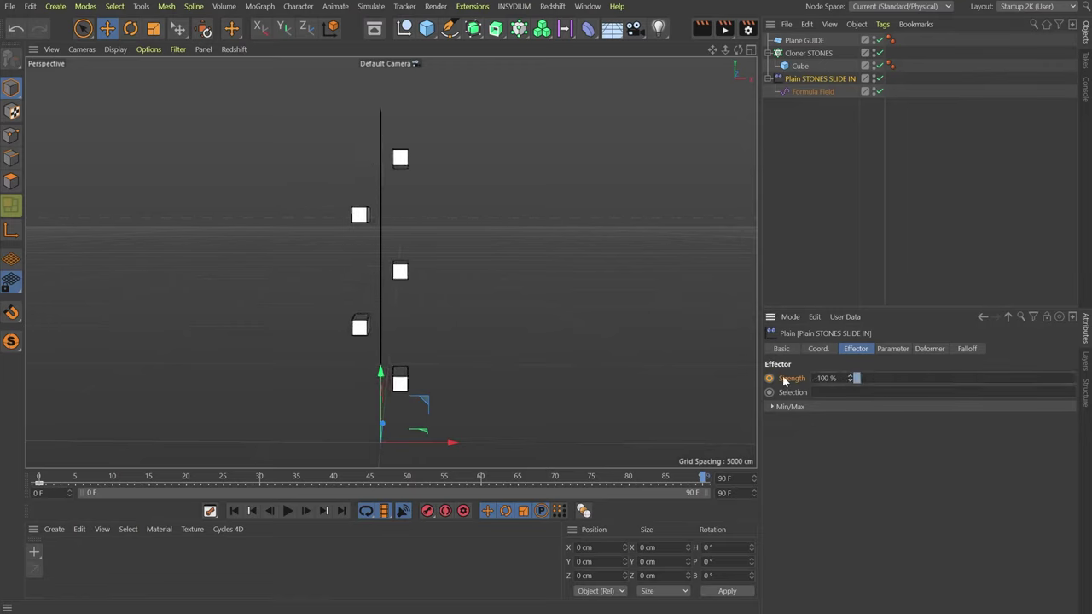
# - Set the project's maximum time to 300 frames
pyautogui.hotkey('ctrl', 'd')
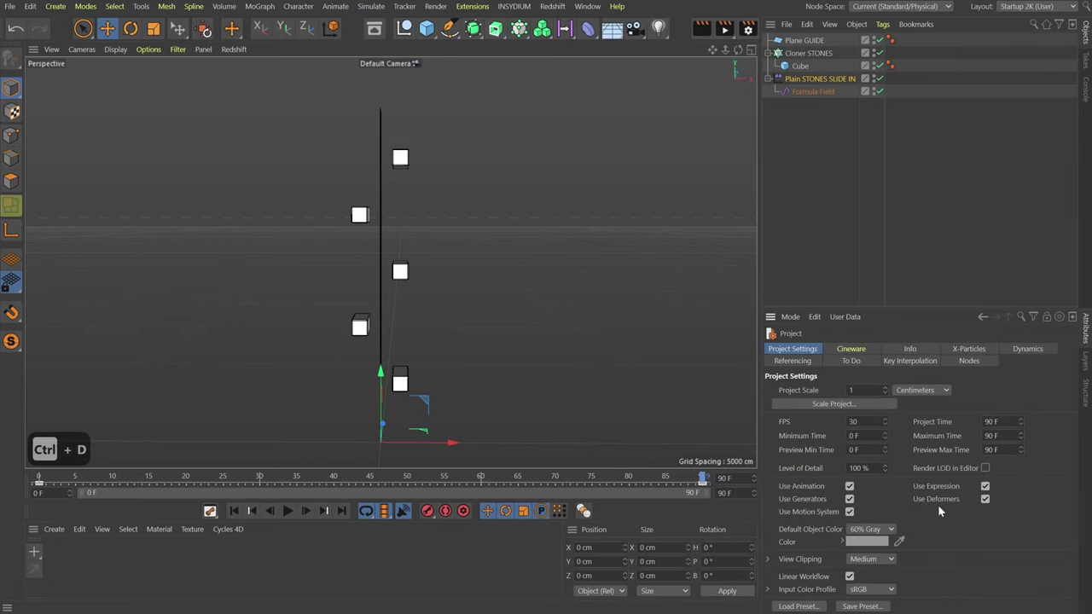
pyautogui.click(991, 435)
pyautogui.write('300')
pyautogui.press('Return')
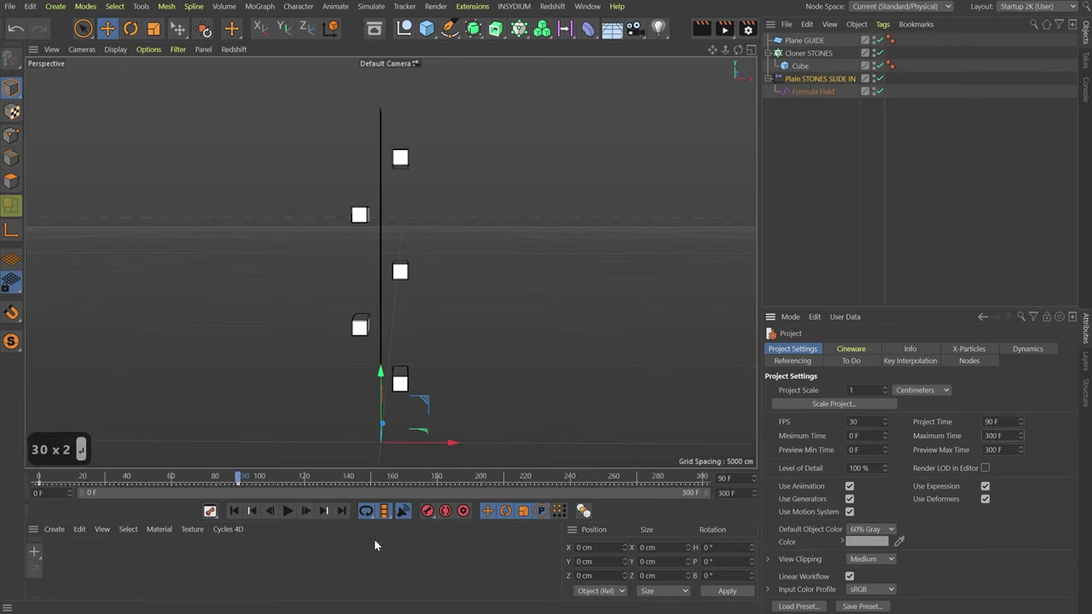
# - Change the project's default key interpolation to Linear
pyautogui.keyDown('alt'); pyautogui.moveTo(349, 461); pyautogui.dragTo(369, 383); pyautogui.keyUp('alt')
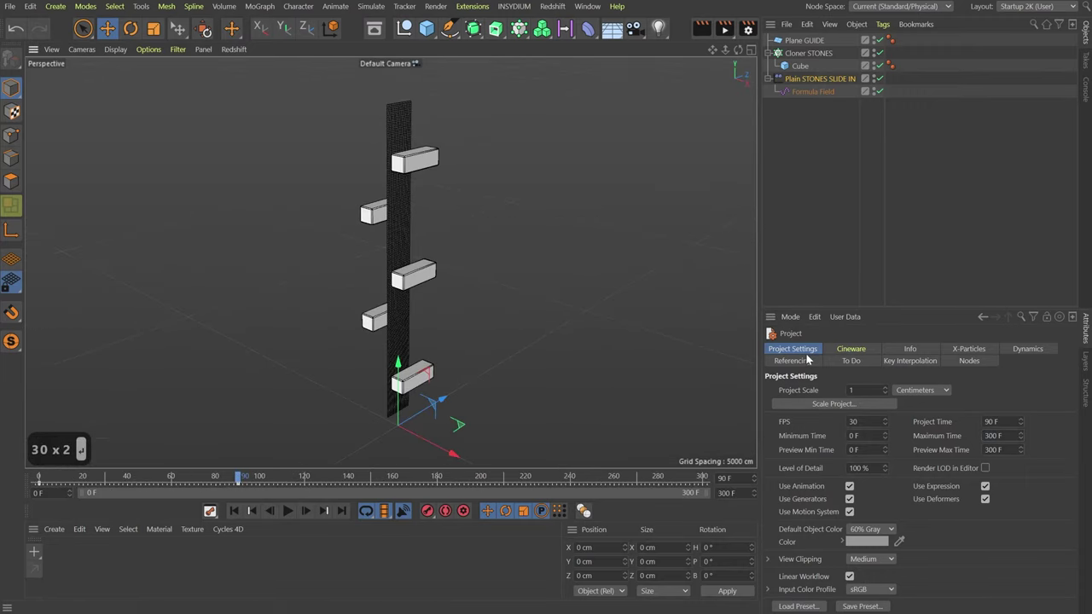
pyautogui.click(893, 360)
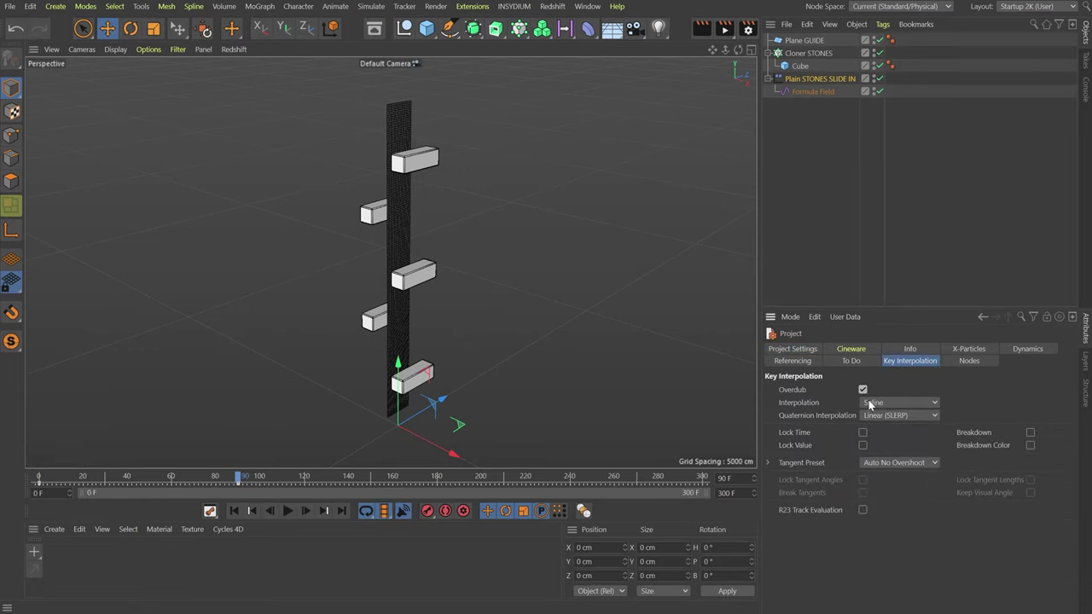
pyautogui.click(879, 403)
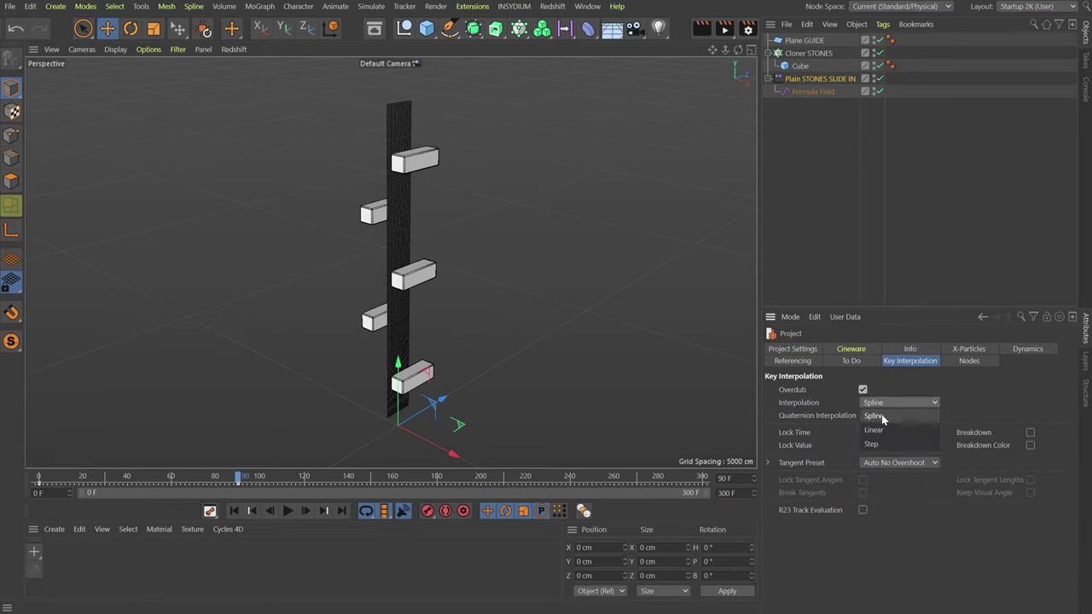
pyautogui.click(878, 423)
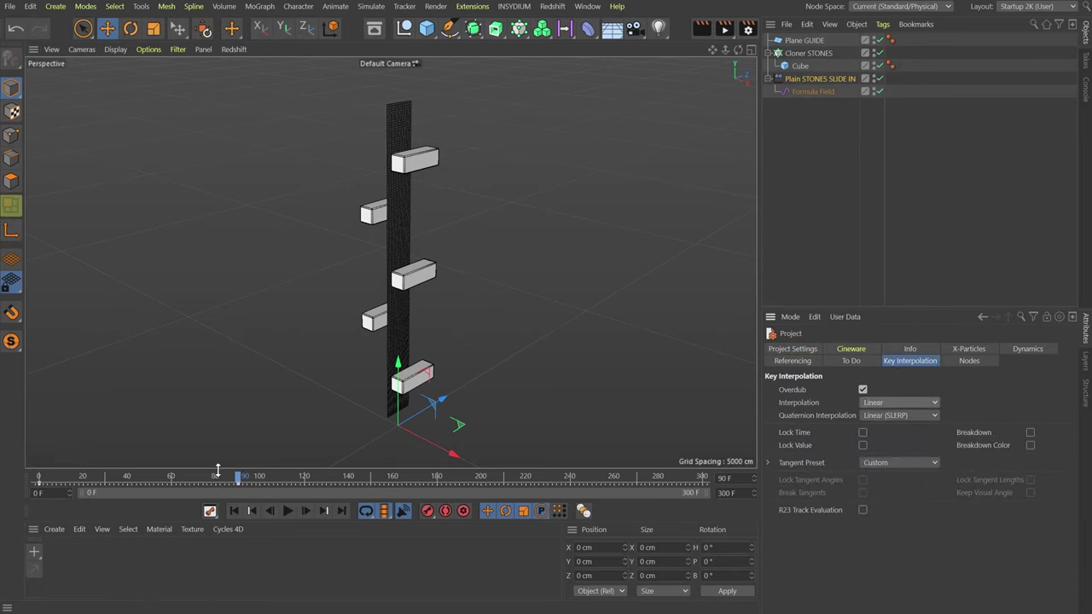
# - At frame 0, enable Rotation on Plain STONES SLIDE IN with heading 10°, pitch 3° and bank 16°, and scrub the timeline to check it
pyautogui.moveTo(197, 476); pyautogui.dragTo(39, 476)
pyautogui.keyDown('alt'); pyautogui.moveTo(413, 194); pyautogui.dragTo(414, 190); pyautogui.keyUp('alt')
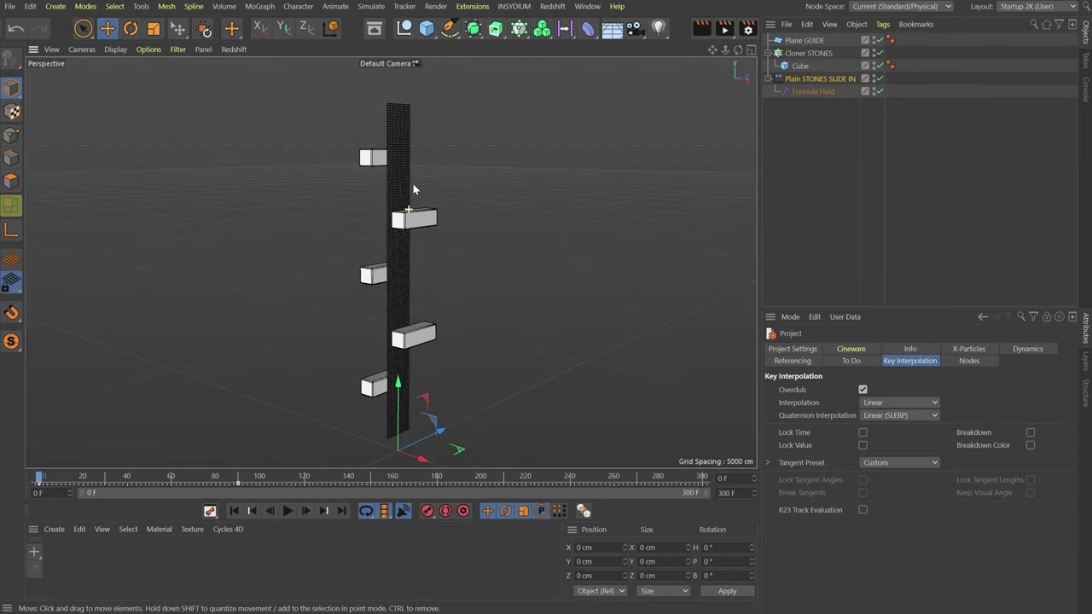
pyautogui.click(437, 223)
pyautogui.click(823, 78)
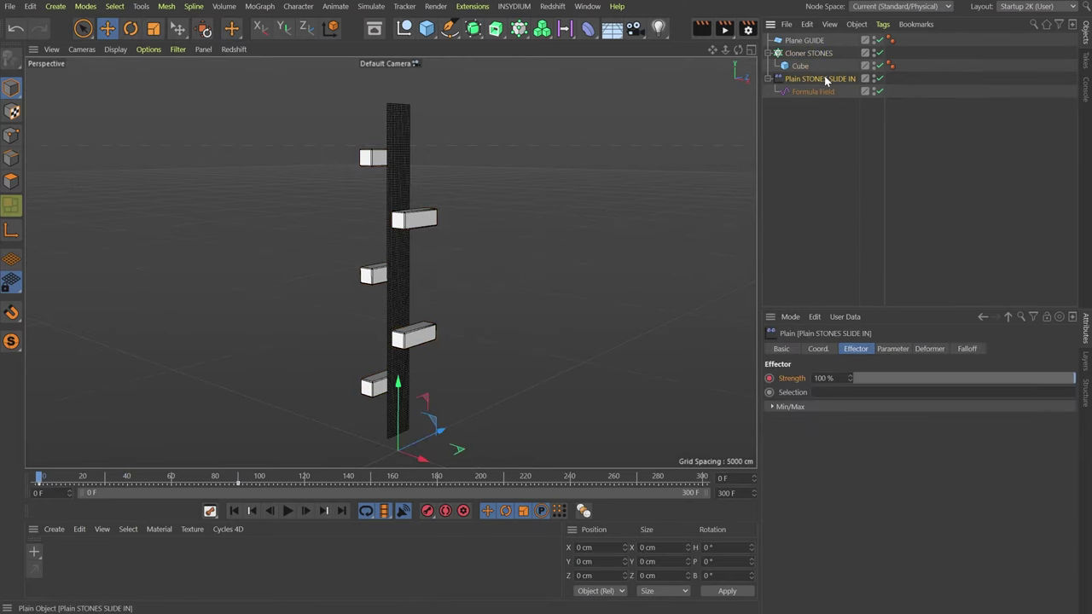
pyautogui.click(892, 349)
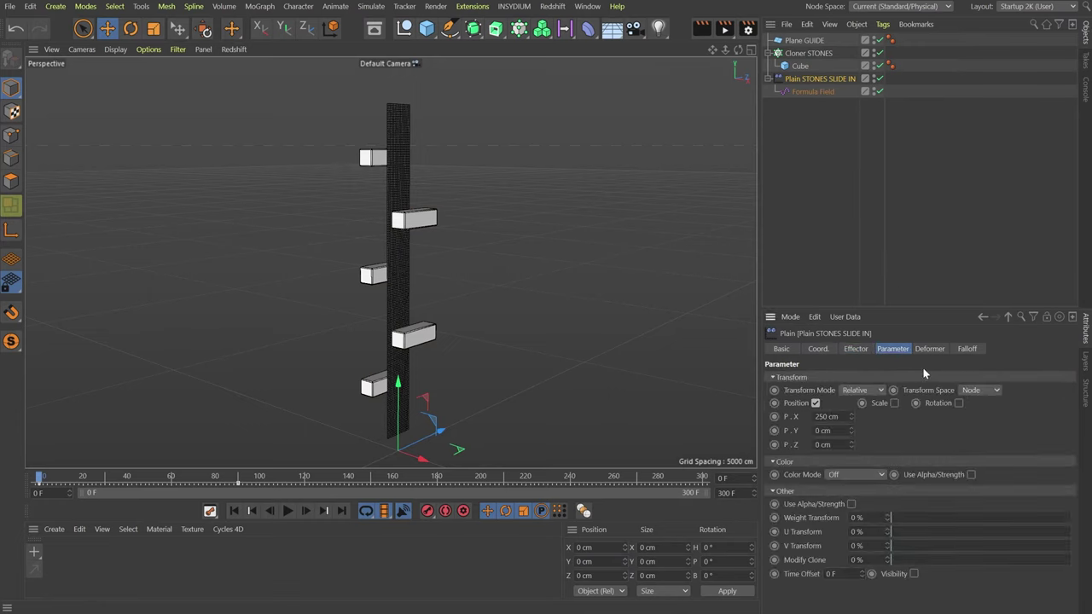
pyautogui.click(958, 404)
pyautogui.moveTo(994, 416)
pyautogui.mouseDown()
pyautogui.moveTo(1001, 403)
pyautogui.moveTo(999, 435)
pyautogui.mouseUp()
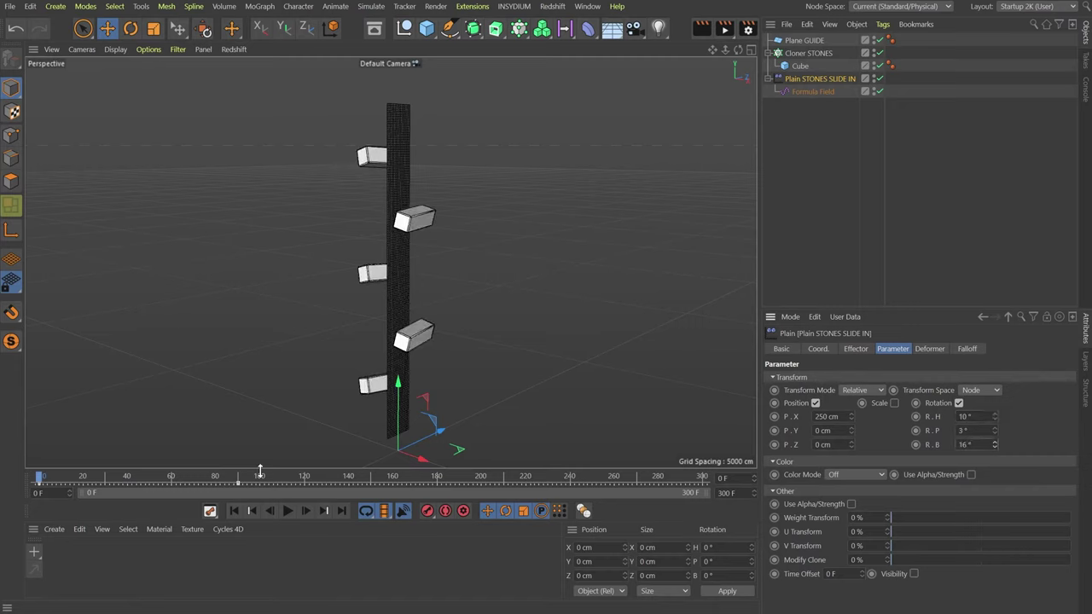
pyautogui.click(79, 479)
pyautogui.moveTo(82, 482); pyautogui.dragTo(39, 482)
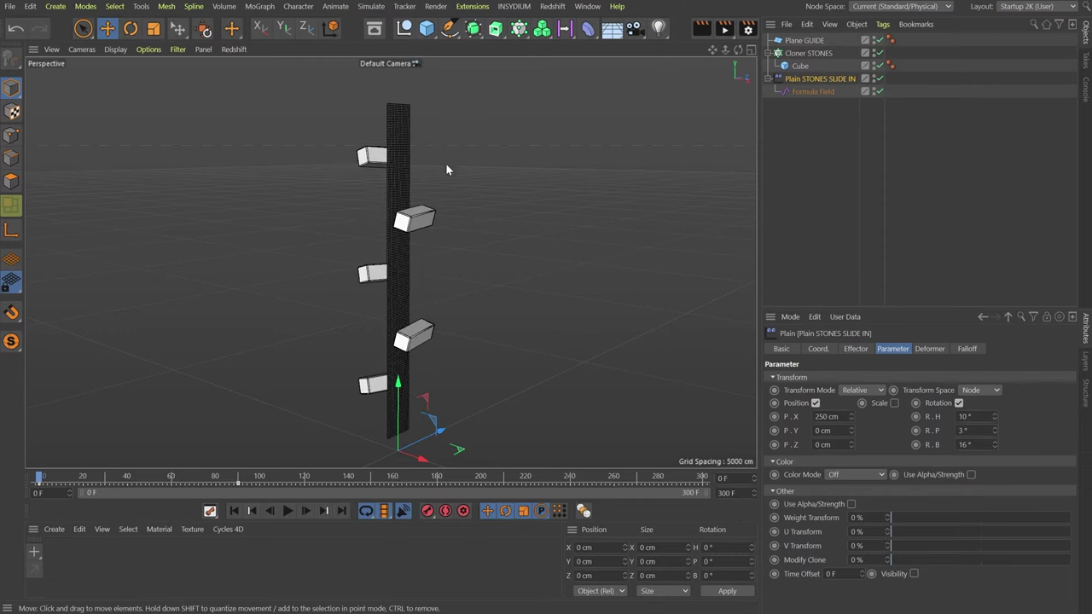
# - Add a Soft Body simulation tag to Plane GUIDE
pyautogui.keyDown('alt'); pyautogui.moveTo(445, 162); pyautogui.dragTo(334, 225, button='middle'); pyautogui.keyUp('alt')
pyautogui.keyDown('alt'); pyautogui.moveTo(334, 224); pyautogui.dragTo(426, 231); pyautogui.keyUp('alt')
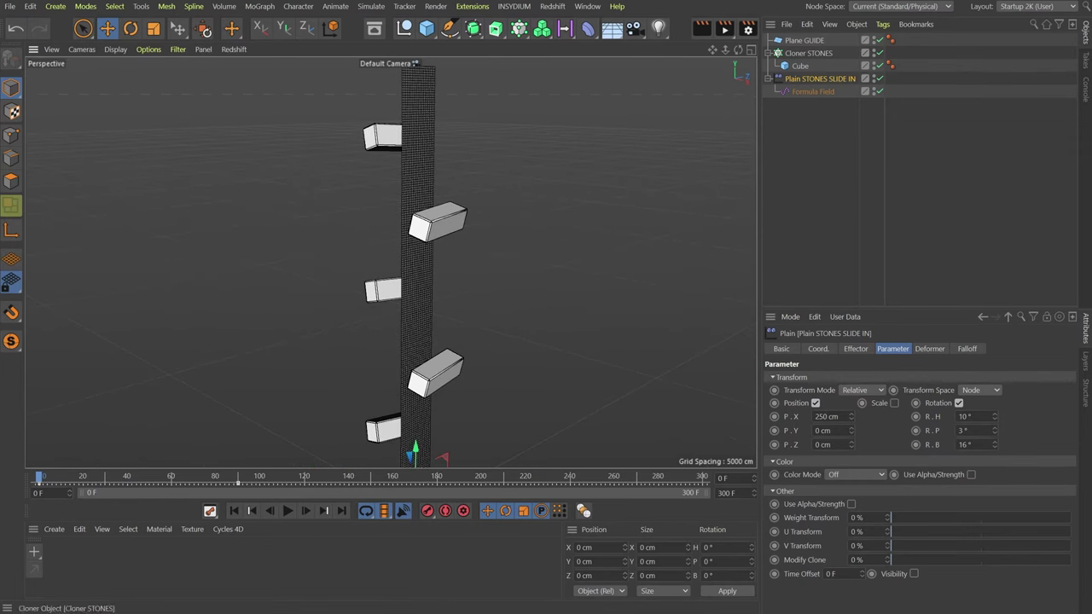
pyautogui.rightClick(810, 39)
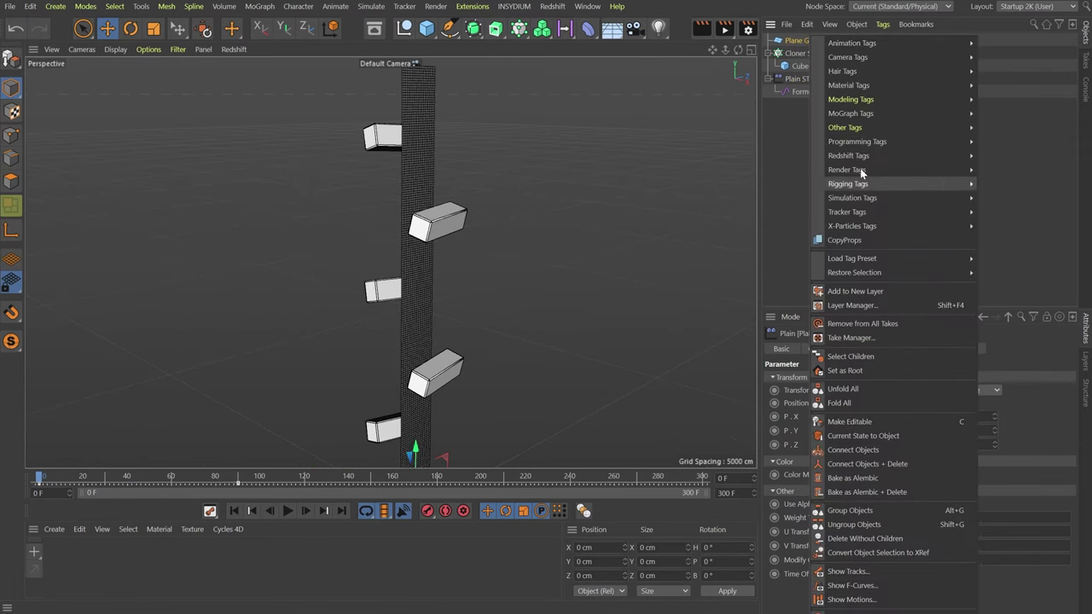
pyautogui.moveTo(854, 116)
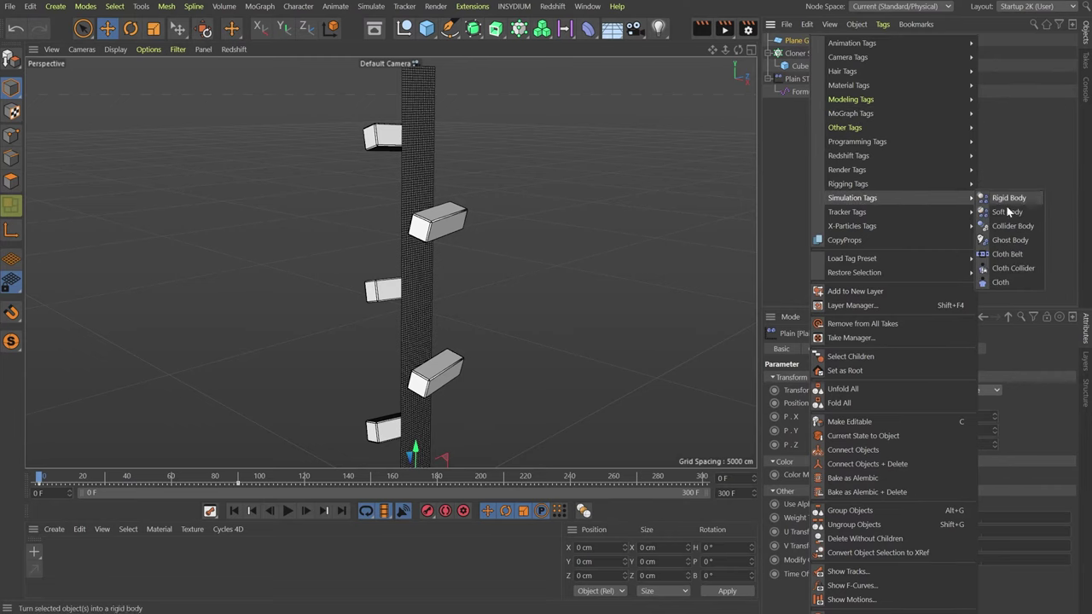
pyautogui.click(1007, 213)
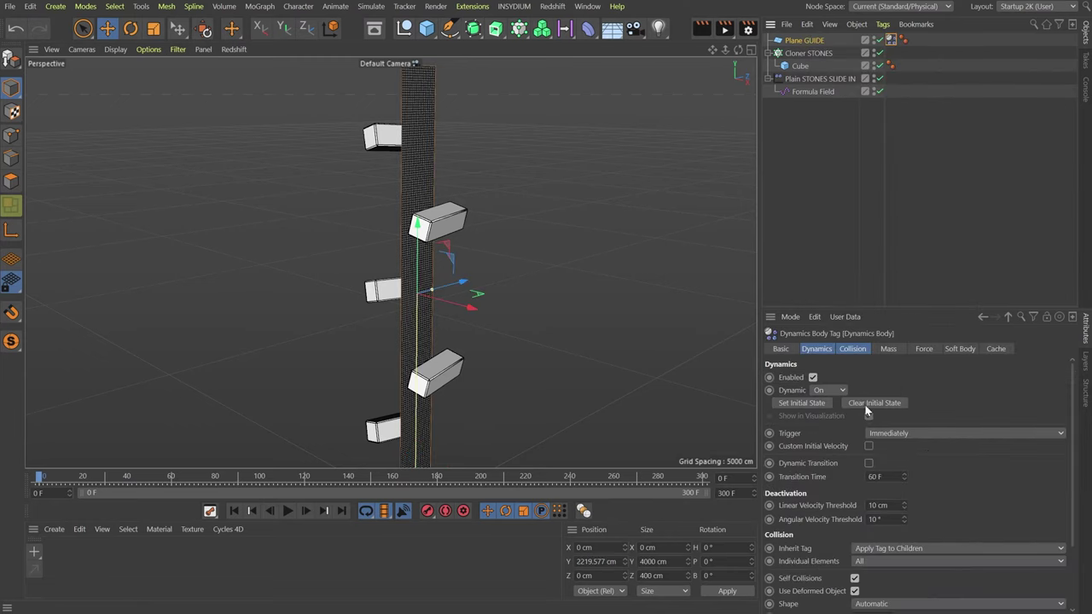
# - Set the Structural spring of Plane GUIDE's soft body to 20 and its Shear to 10
pyautogui.click(959, 348)
pyautogui.doubleClick(856, 443)
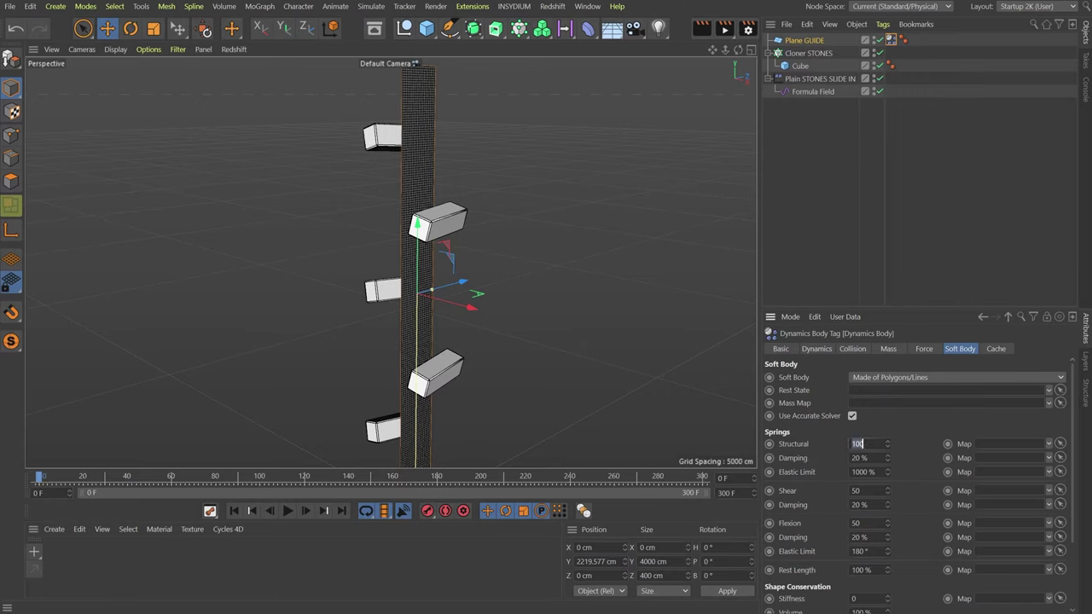
pyautogui.write('20')
pyautogui.press('Tab')
pyautogui.press('Tab')
pyautogui.press('Tab')
pyautogui.press('Tab')
pyautogui.press('Tab')
pyautogui.press('Tab')
pyautogui.press('Tab')
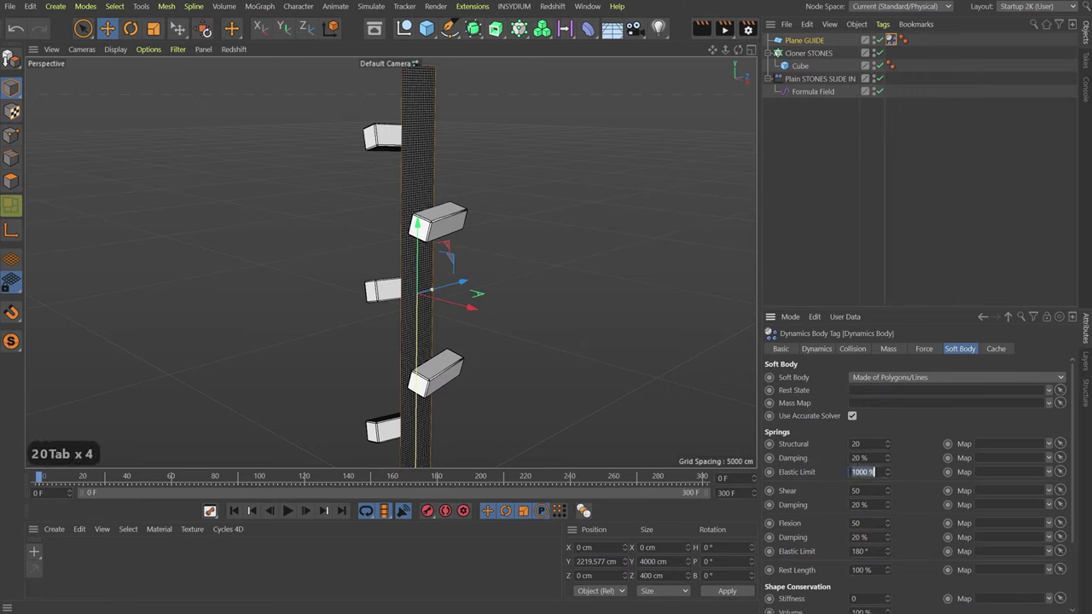
pyautogui.hotkey('shift', 'Tab')
pyautogui.write('10')
# - Set the Flexion spring of Plane GUIDE's soft body to 10
pyautogui.press('Tab')
pyautogui.press('Tab')
pyautogui.press('Tab')
pyautogui.press('Tab')
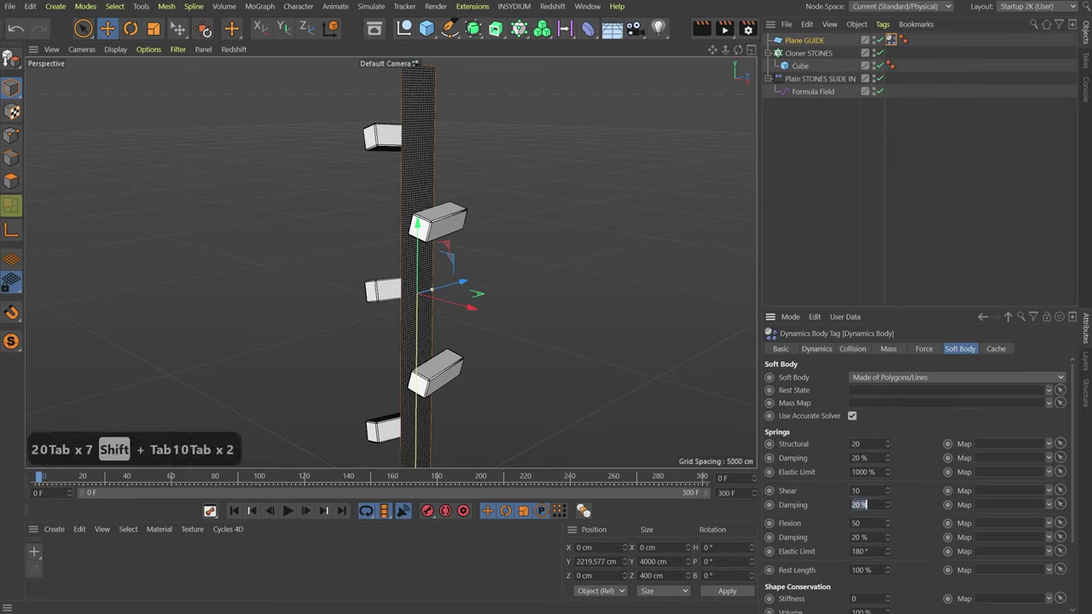
pyautogui.write('10')
pyautogui.press('Return')
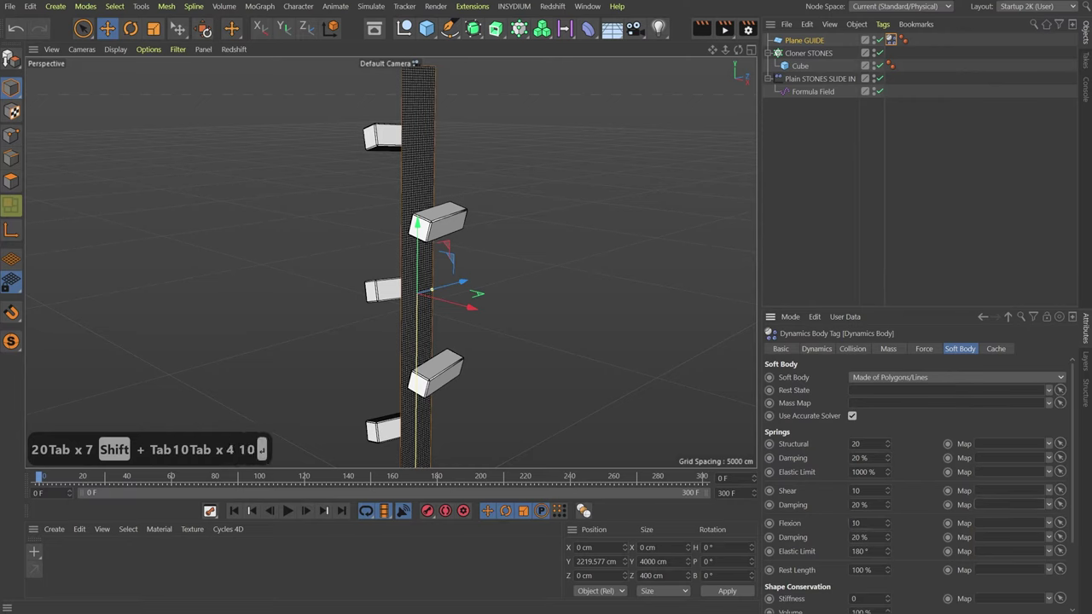
# - Add a Collider Body simulation tag to Cloner STONES
pyautogui.rightClick(807, 53)
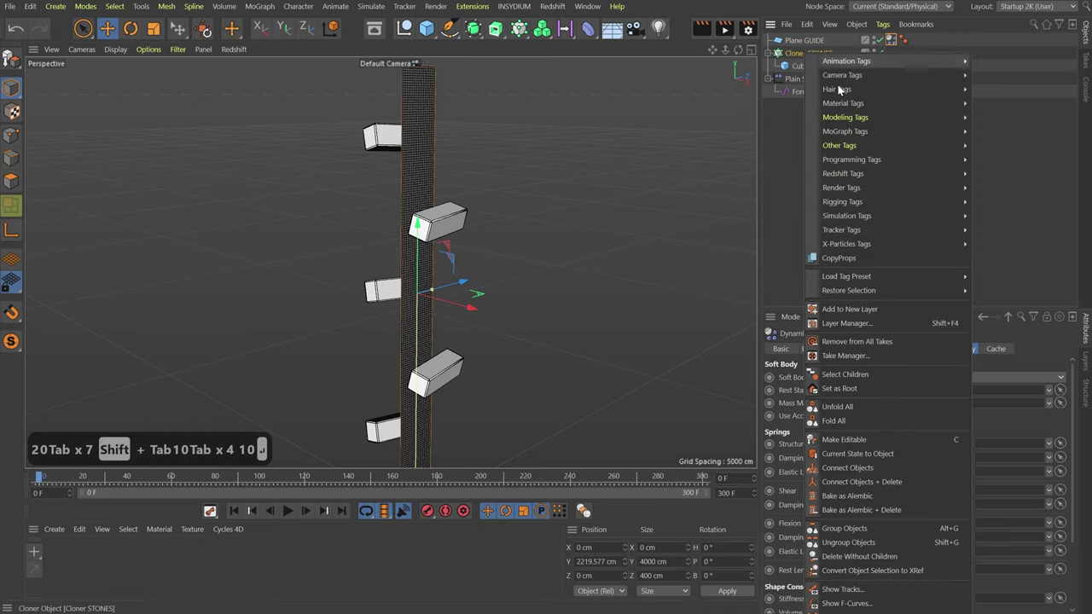
pyautogui.moveTo(861, 145)
pyautogui.moveTo(867, 213)
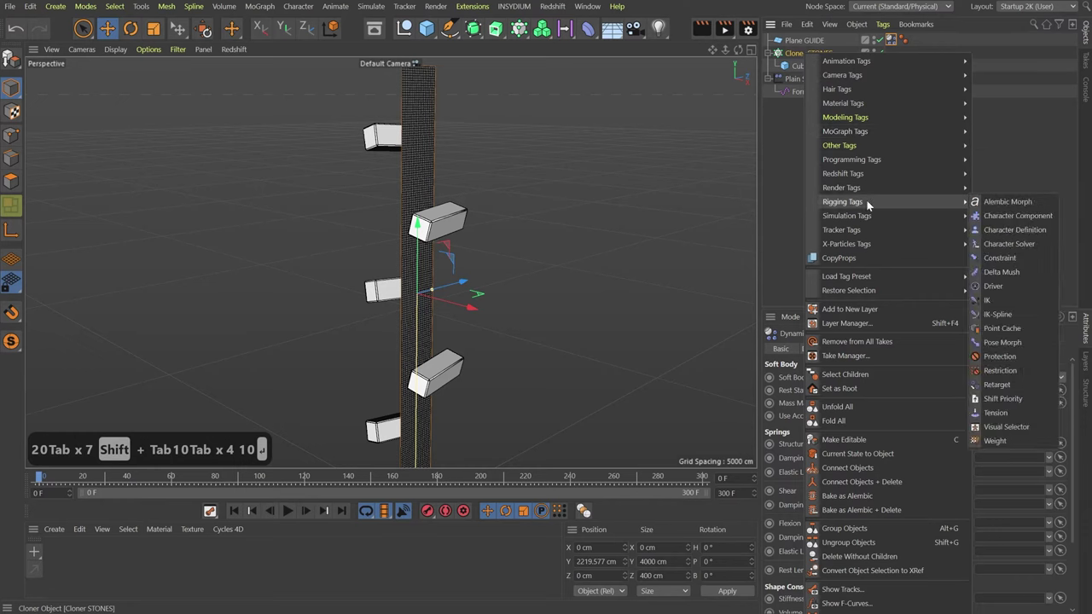
pyautogui.click(1004, 245)
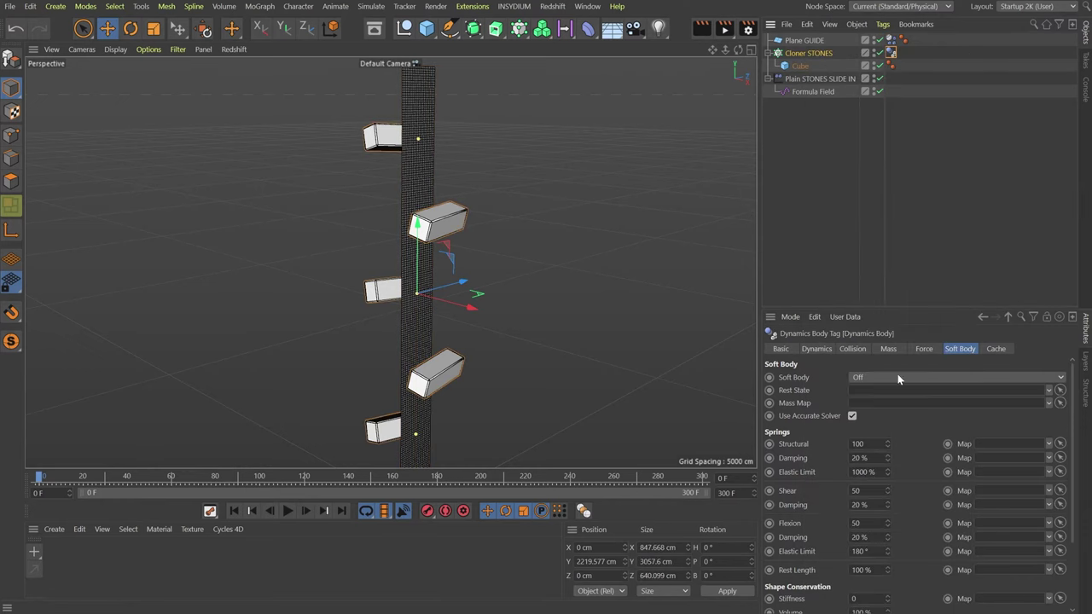
# - Enable the collision margin at 10 cm on the Cloner STONES collider tag and set its Bounce to 5%
pyautogui.click(853, 349)
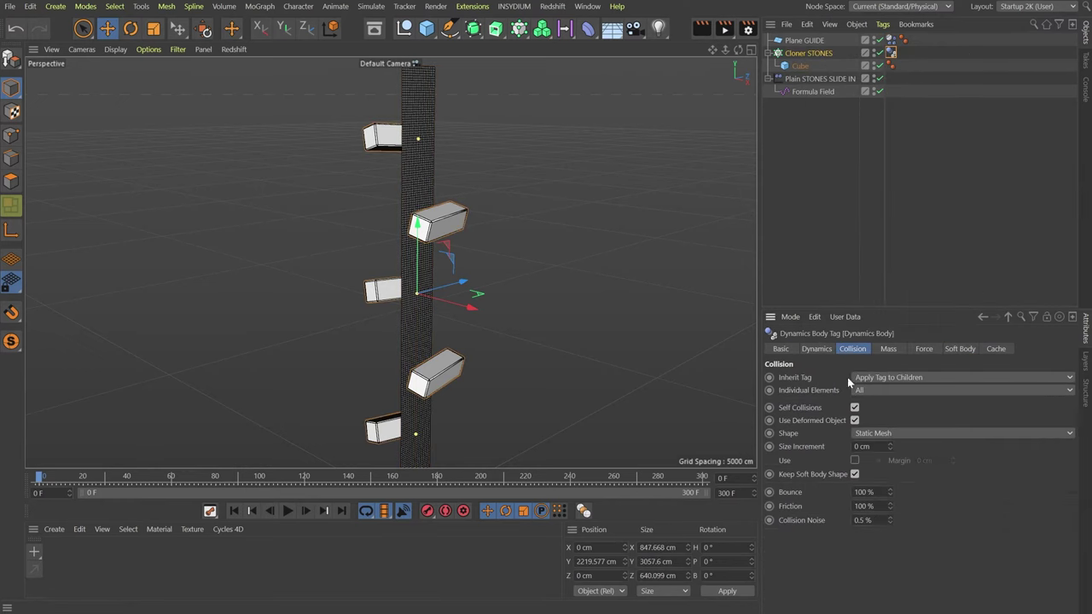
pyautogui.click(855, 461)
pyautogui.click(924, 460)
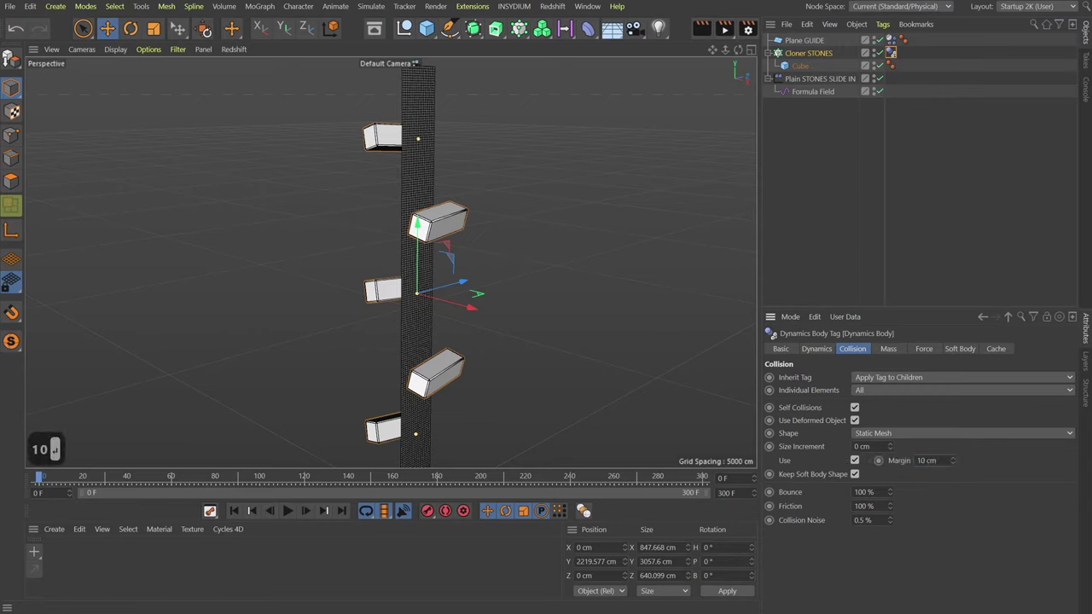
pyautogui.write('5')
pyautogui.press('Return')
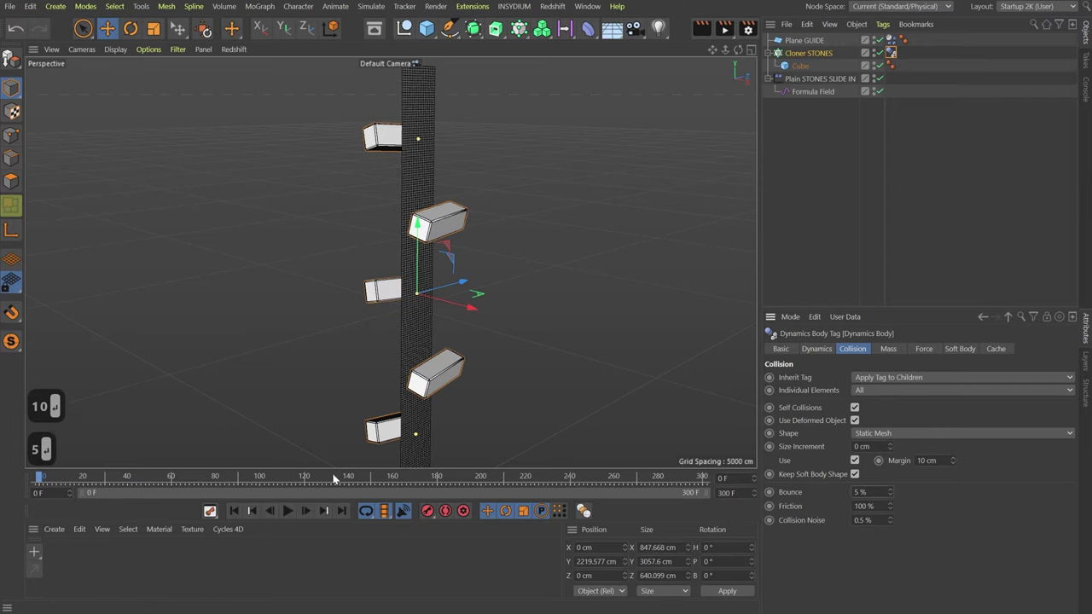
# - Play the simulation to about frame 40, inspect the bent guide plane from several angles, and return to frame 0
pyautogui.click(288, 511)
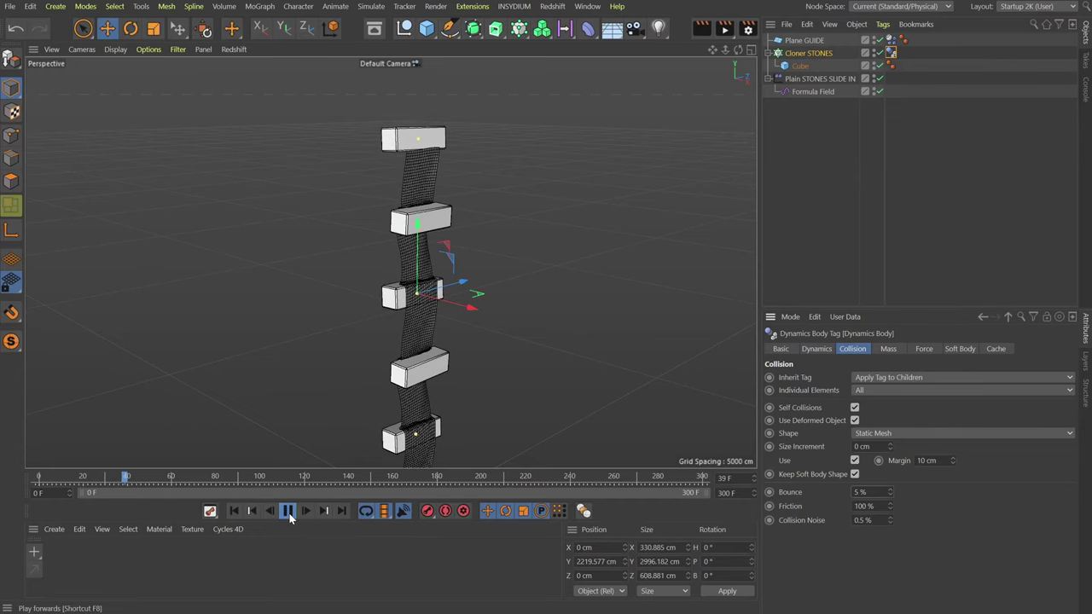
pyautogui.click(288, 511)
pyautogui.keyDown('alt'); pyautogui.moveTo(441, 320); pyautogui.dragTo(440, 247); pyautogui.keyUp('alt')
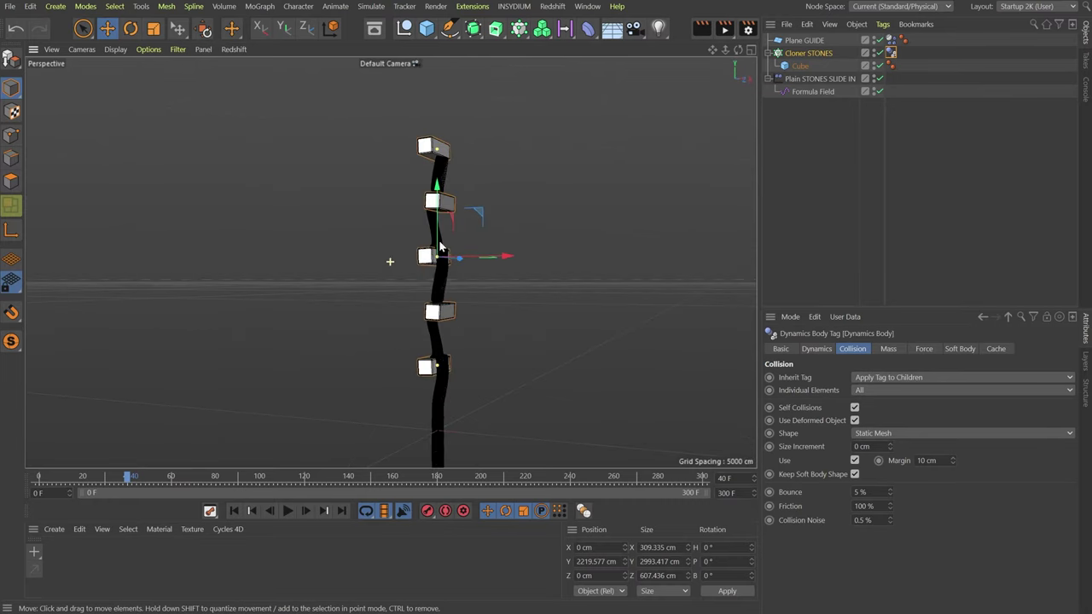
pyautogui.keyDown('alt'); pyautogui.moveTo(437, 307); pyautogui.dragTo(333, 311); pyautogui.keyUp('alt')
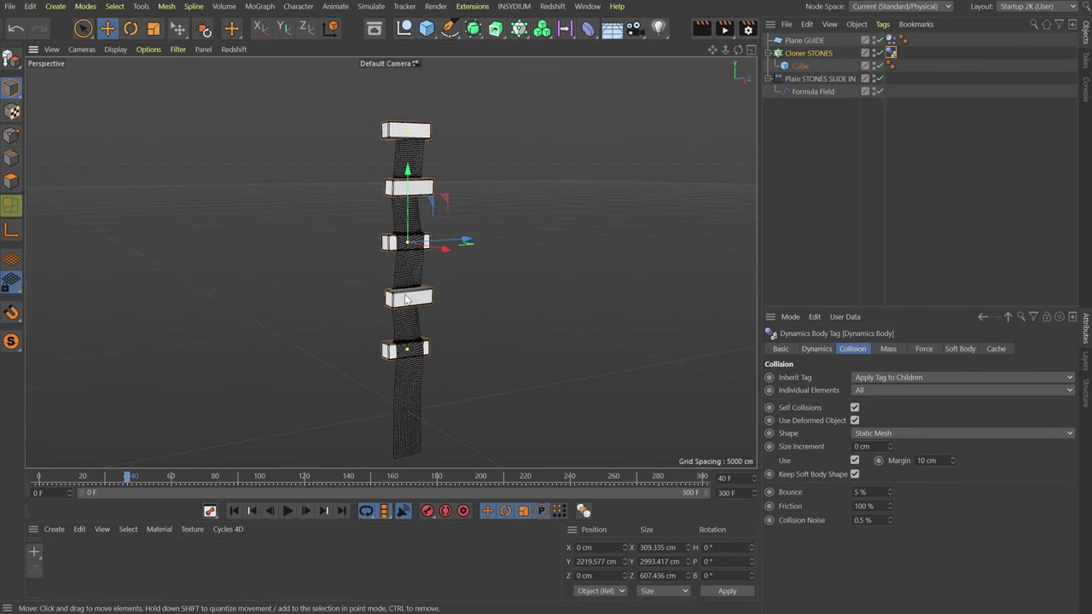
pyautogui.keyDown('alt'); pyautogui.moveTo(412, 377); pyautogui.dragTo(460, 358); pyautogui.keyUp('alt')
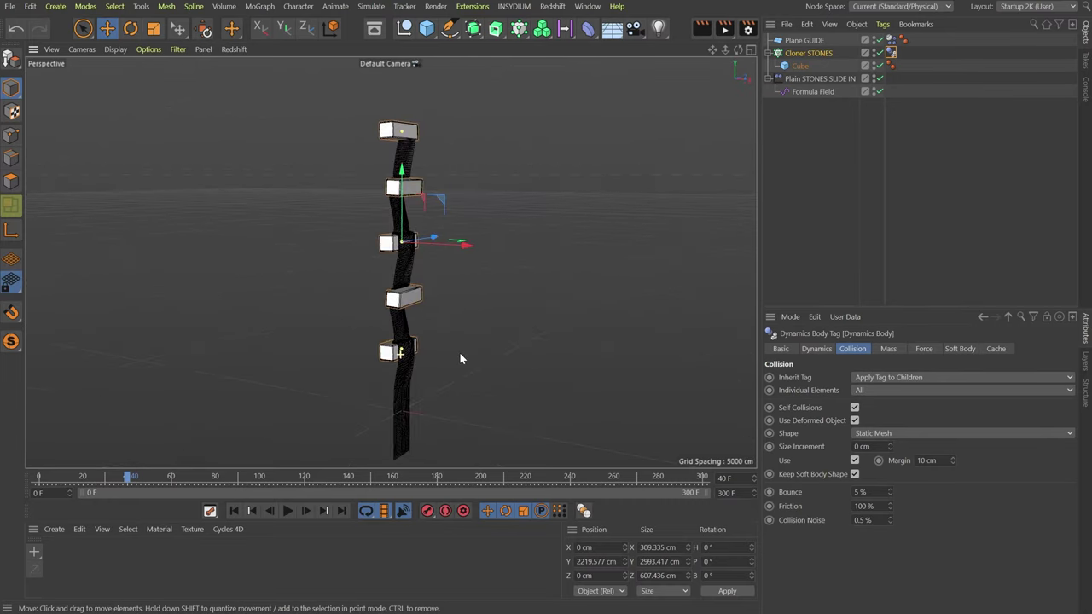
pyautogui.keyDown('alt'); pyautogui.moveTo(449, 309); pyautogui.dragTo(386, 412); pyautogui.keyUp('alt')
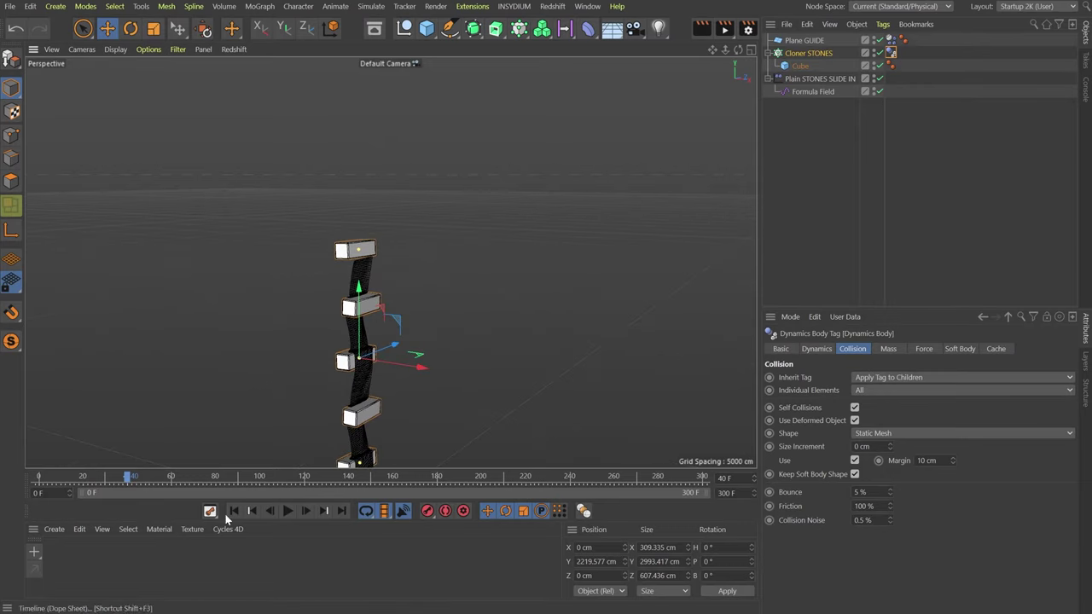
pyautogui.hotkey('shift', 'f')
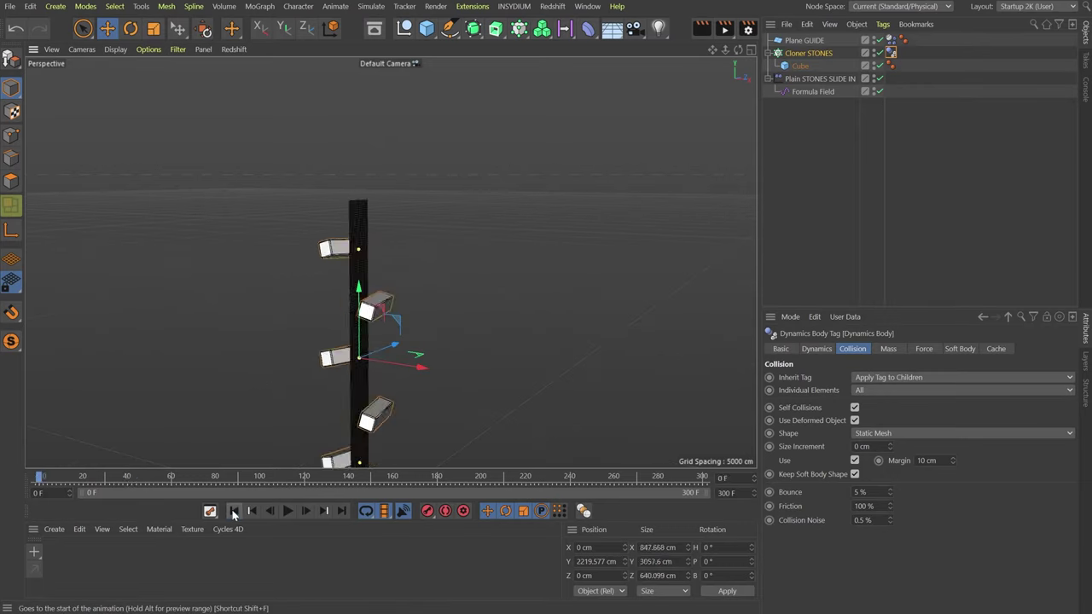
# - Duplicate Plane GUIDE, make the copy editable and disable the parametric original
pyautogui.click(813, 41)
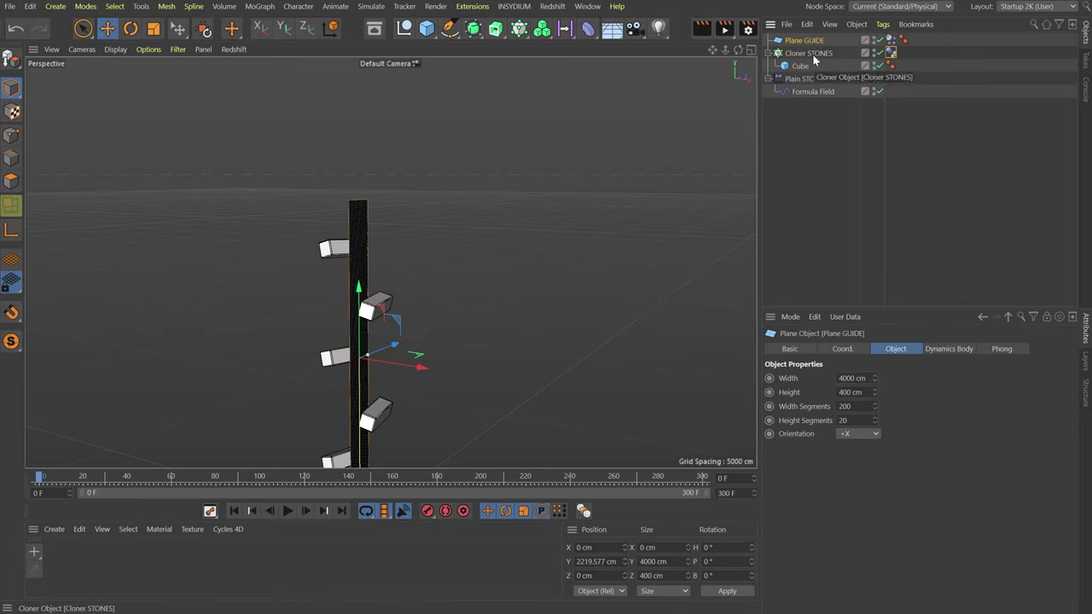
pyautogui.moveTo(11, 58); pyautogui.dragTo(111, 99)
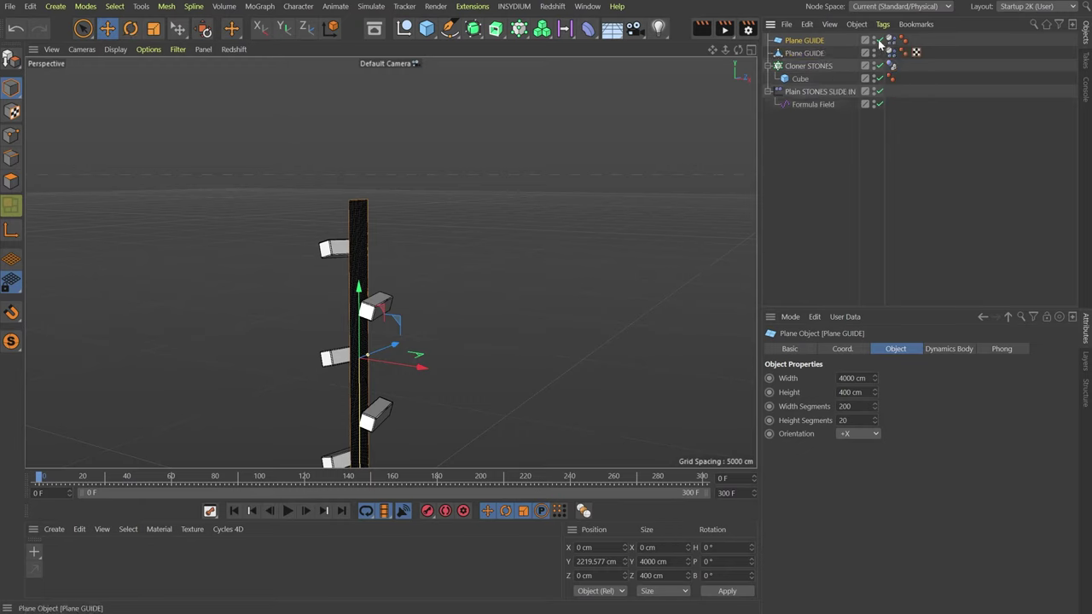
pyautogui.click(799, 54)
# - Select the top row of points on the editable Plane GUIDE
pyautogui.click(11, 204)
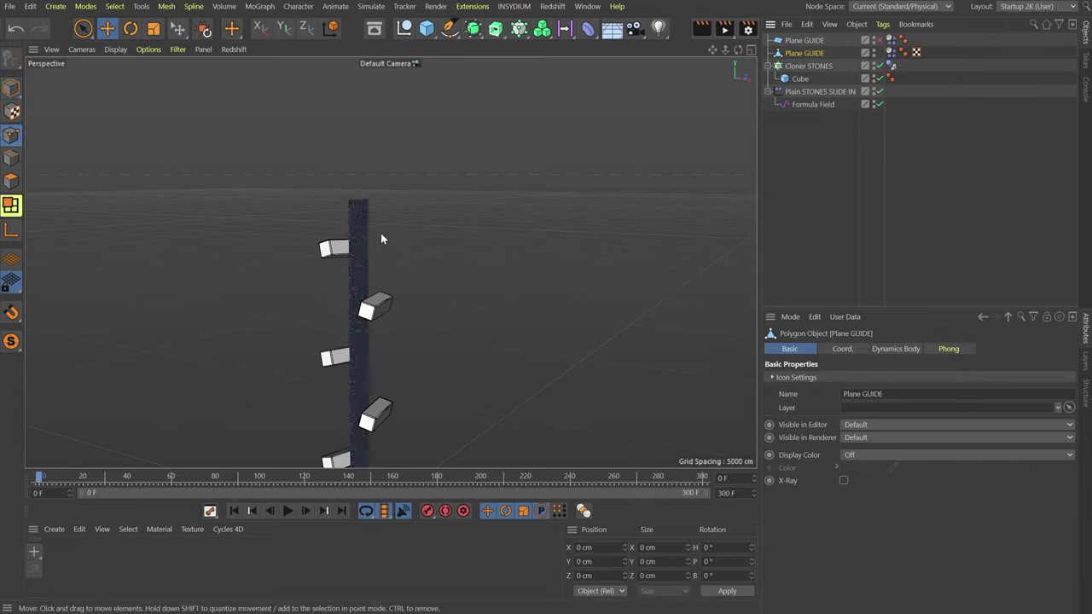
pyautogui.scroll(2, 401, 221)
pyautogui.press('9')
pyautogui.moveTo(410, 226)
pyautogui.keyDown('alt'); pyautogui.mouseDown()
pyautogui.moveTo(406, 171)
pyautogui.moveTo(468, 172)
pyautogui.mouseUp(); pyautogui.keyUp('alt')
pyautogui.click(358, 204)
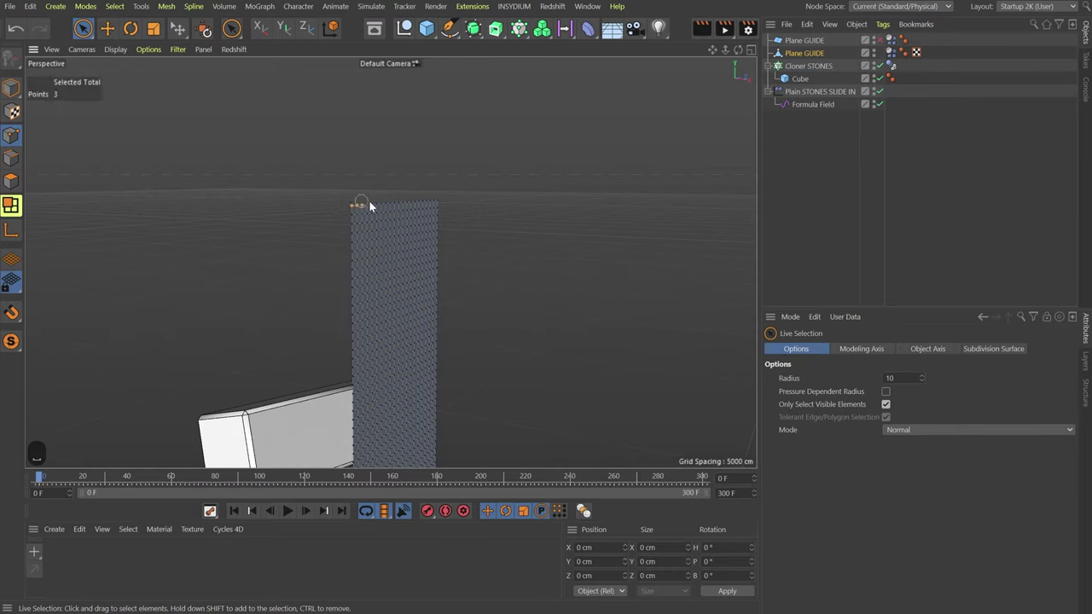
pyautogui.press('e')
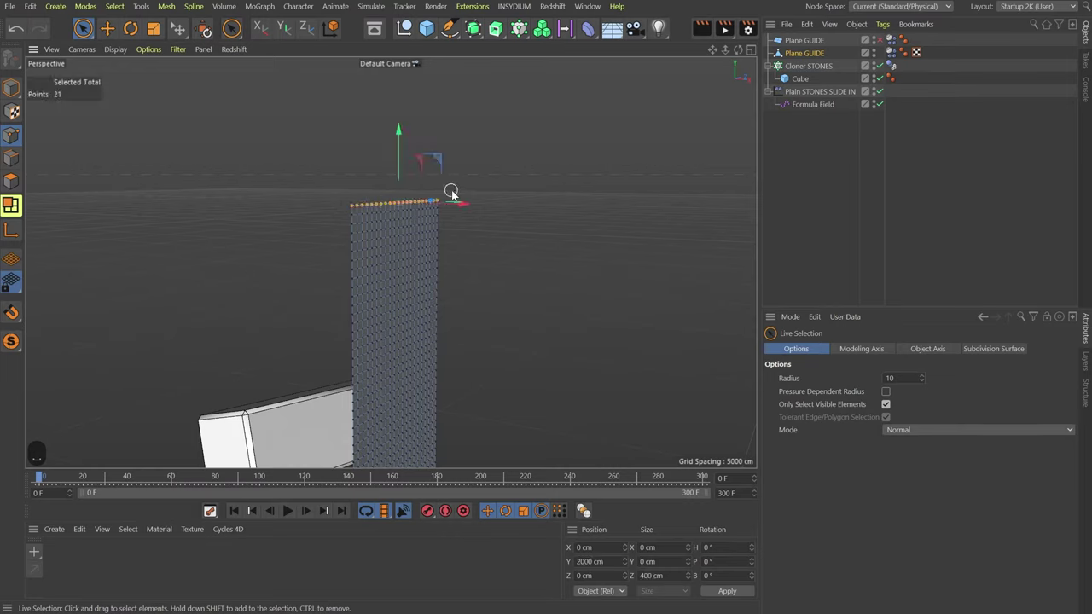
# - Invert the point selection on Plane GUIDE and store it as a Point Selection tag
pyautogui.hotkey('shift', 'c')
pyautogui.write('invert')
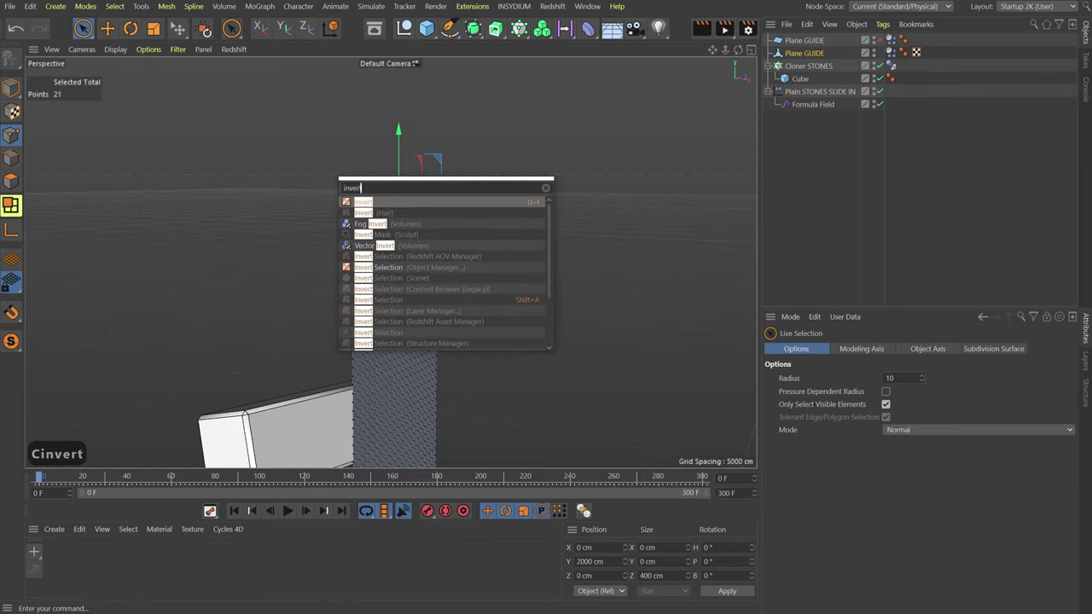
pyautogui.press('Return')
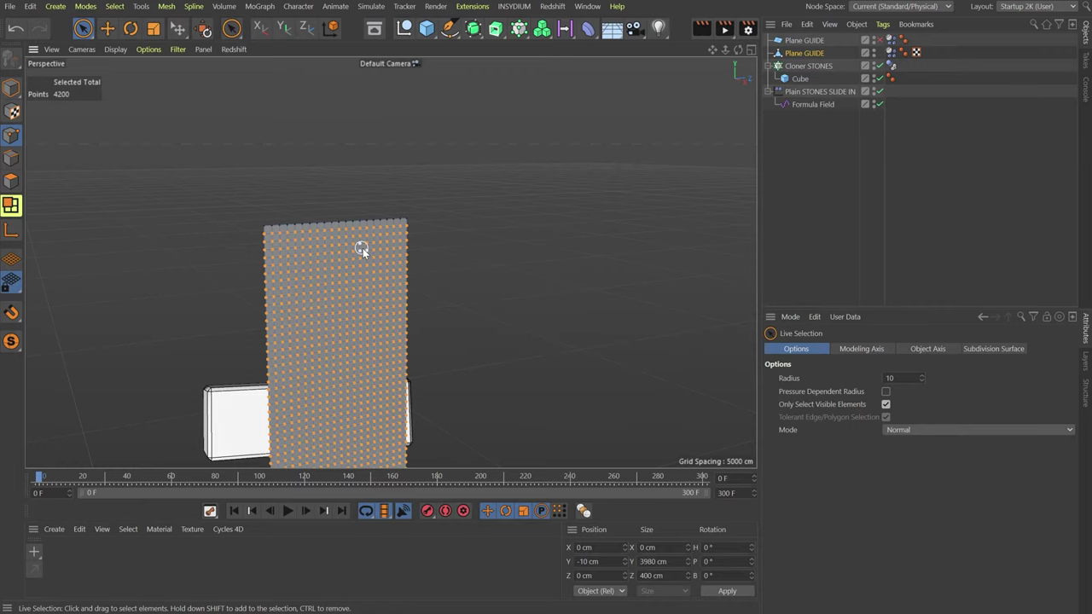
pyautogui.hotkey('shift', 'c')
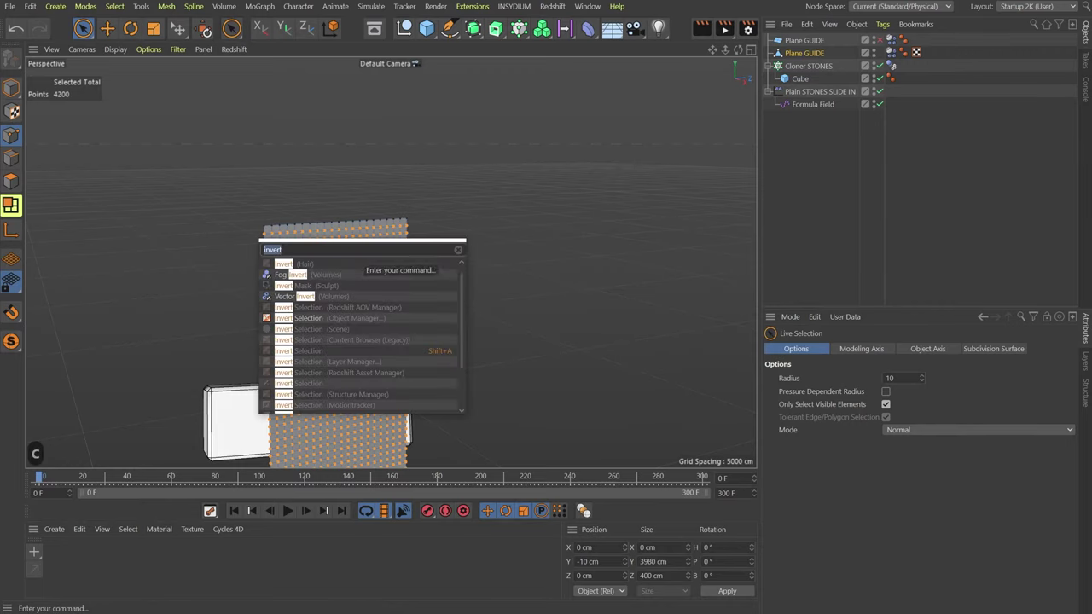
pyautogui.write('store')
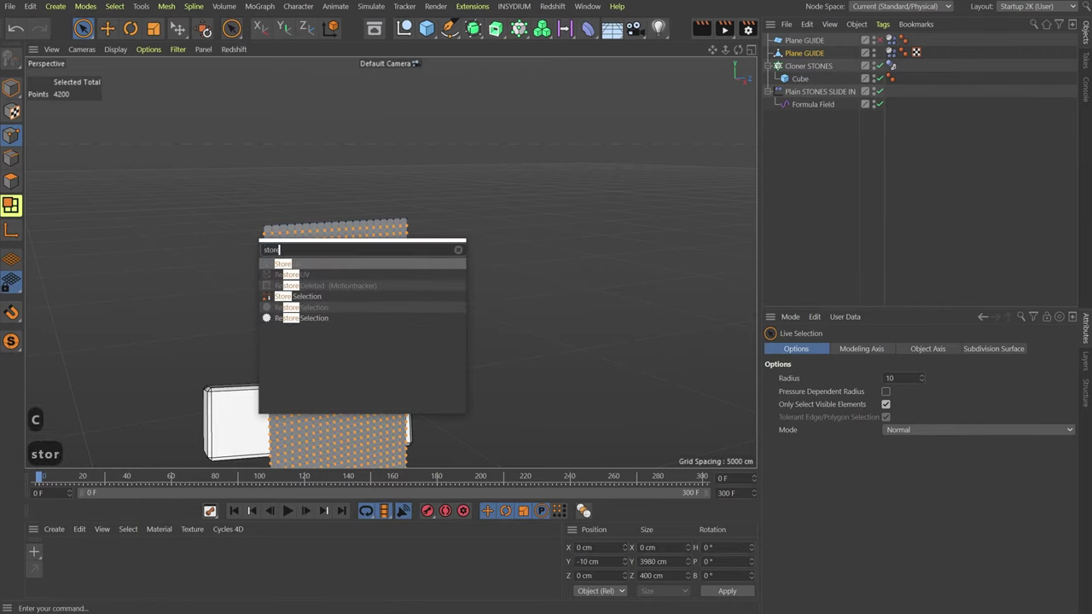
pyautogui.press('Down')
pyautogui.press('Down')
pyautogui.press('Down')
pyautogui.press('Return')
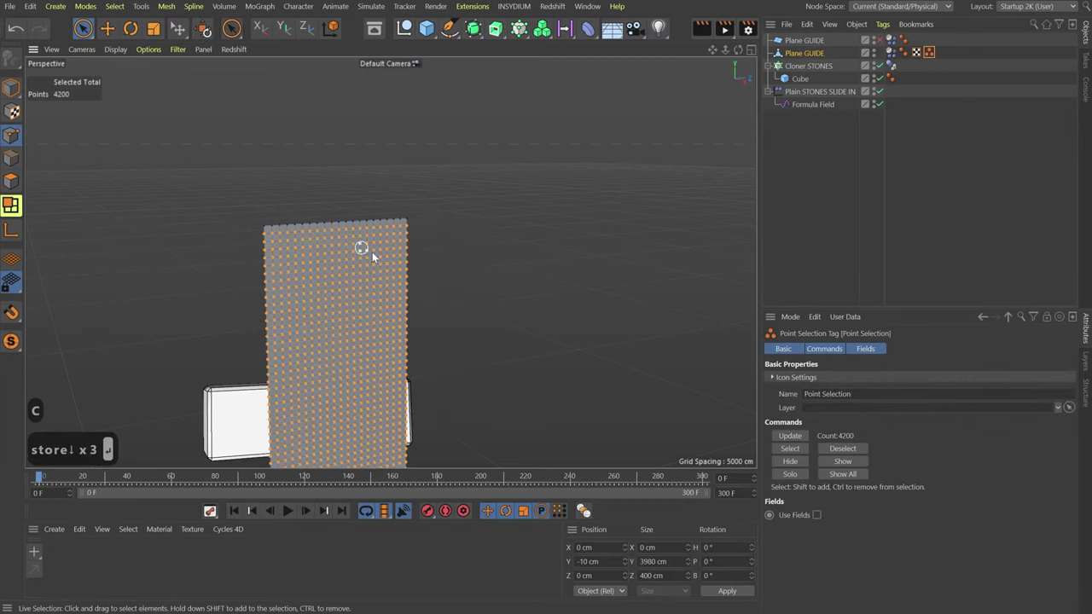
# - Assign the Point Selection tag as the soft body Mass Map of the editable Plane GUIDE and return to Model mode
pyautogui.click(891, 53)
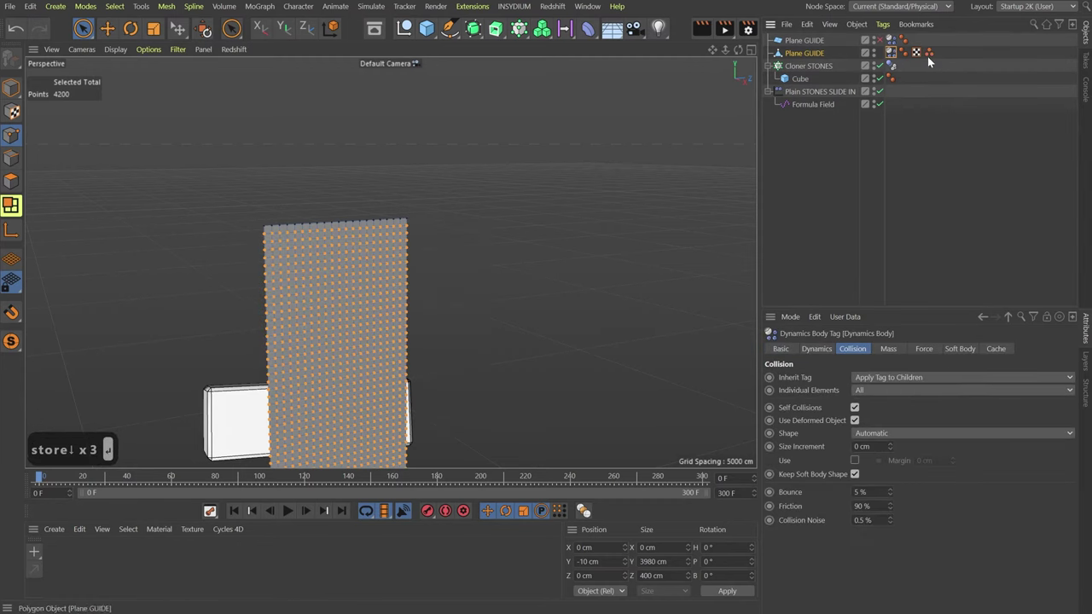
pyautogui.click(959, 348)
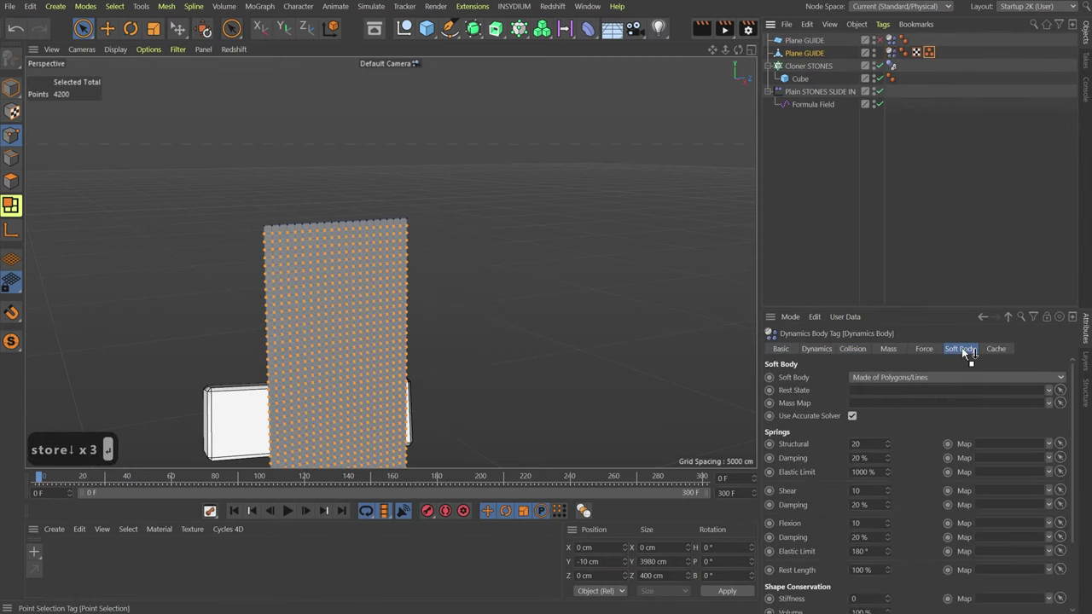
pyautogui.moveTo(903, 53); pyautogui.dragTo(891, 402)
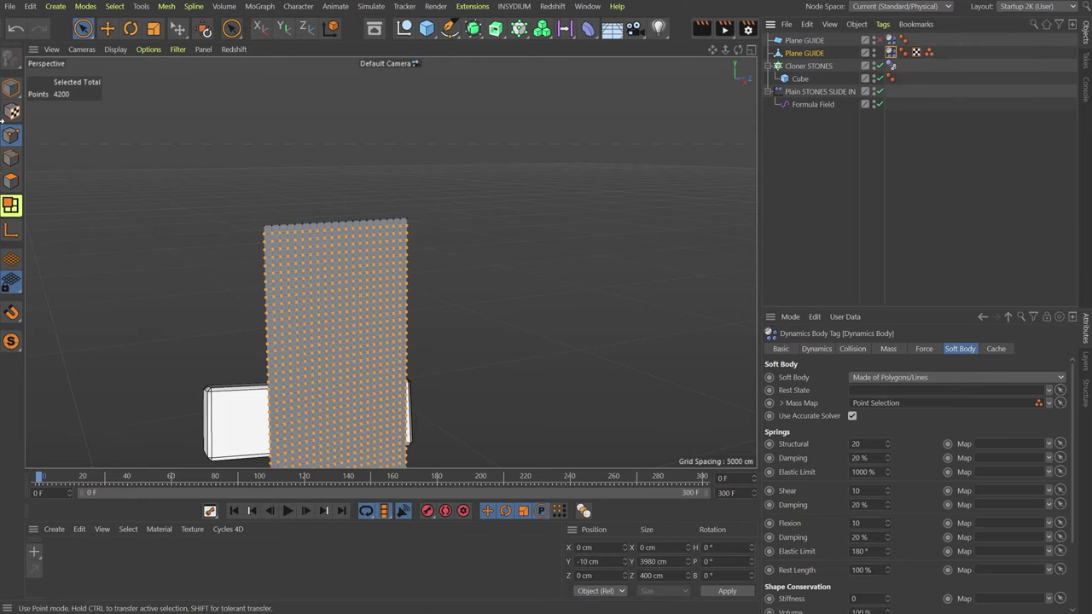
pyautogui.click(11, 88)
# - Play the simulation to about frame 66 to check the pinned guide plane, and return to frame 0
pyautogui.scroll(-3, 305, 324)
pyautogui.keyDown('alt'); pyautogui.moveTo(341, 358); pyautogui.dragTo(331, 336); pyautogui.keyUp('alt')
pyautogui.scroll(-2, 332, 336)
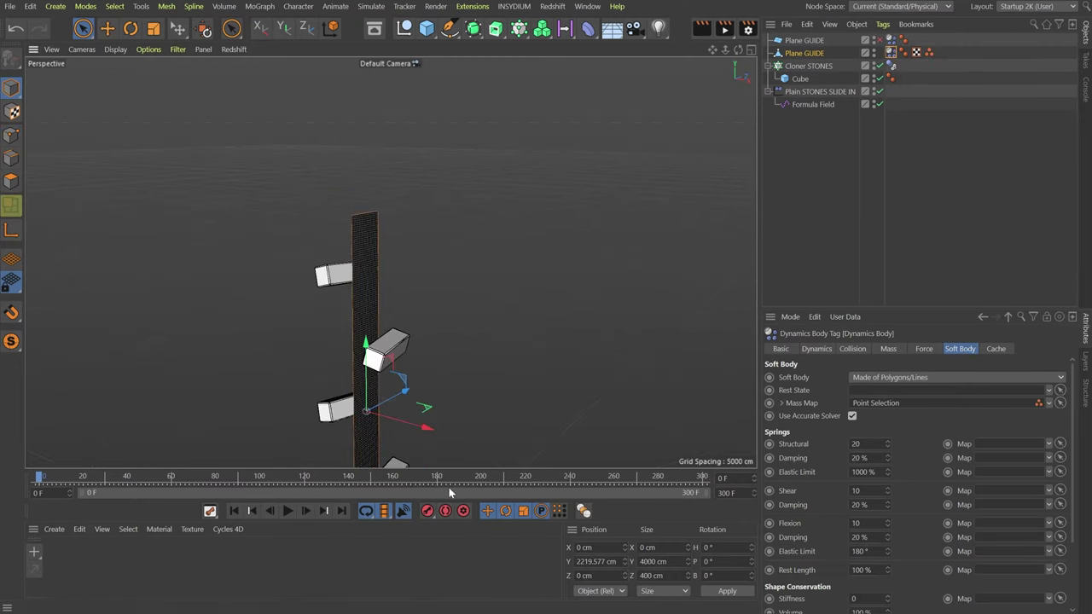
pyautogui.click(299, 515)
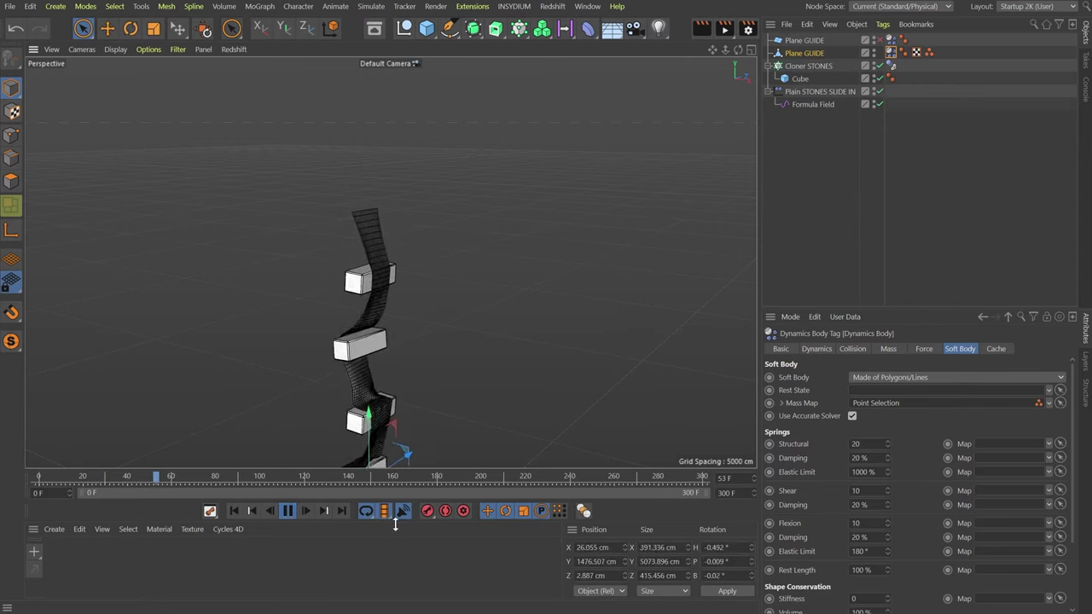
pyautogui.click(287, 510)
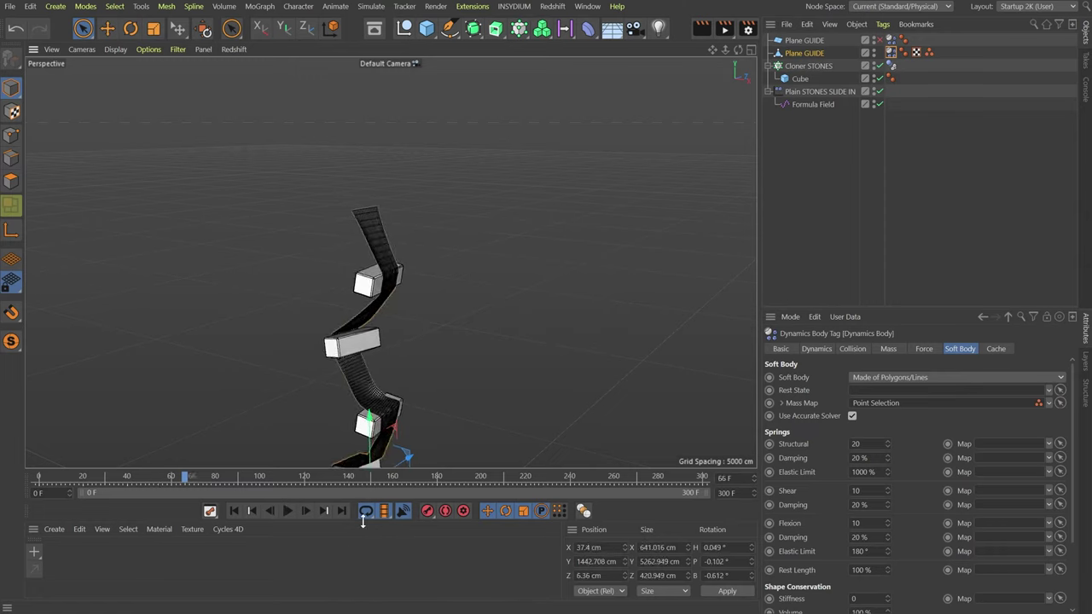
pyautogui.click(233, 510)
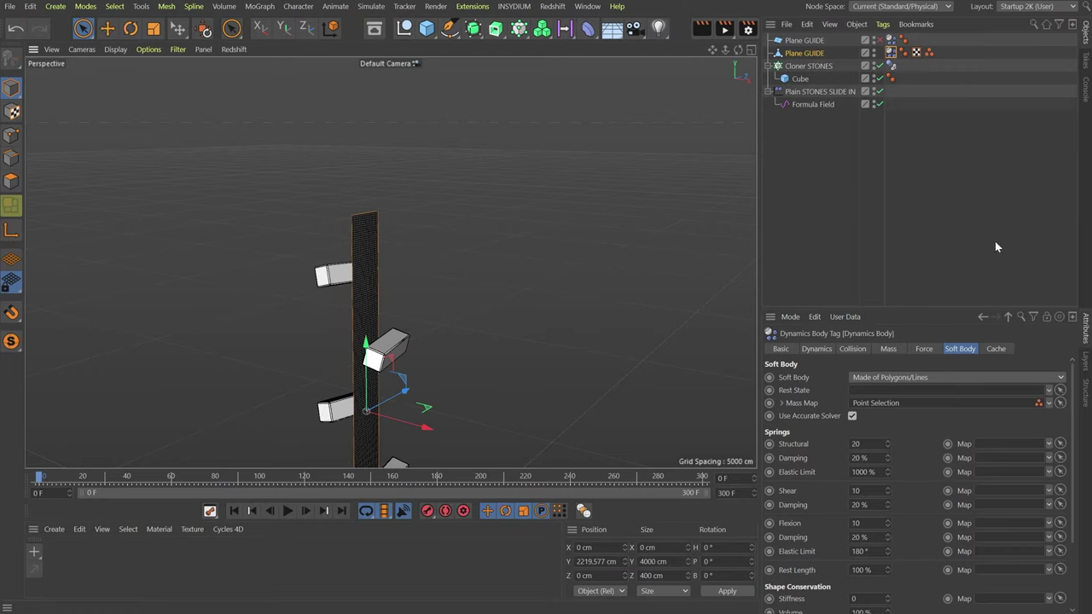
# - Set the project's Dynamics gravity to 0 cm
pyautogui.hotkey('ctrl', 'd')
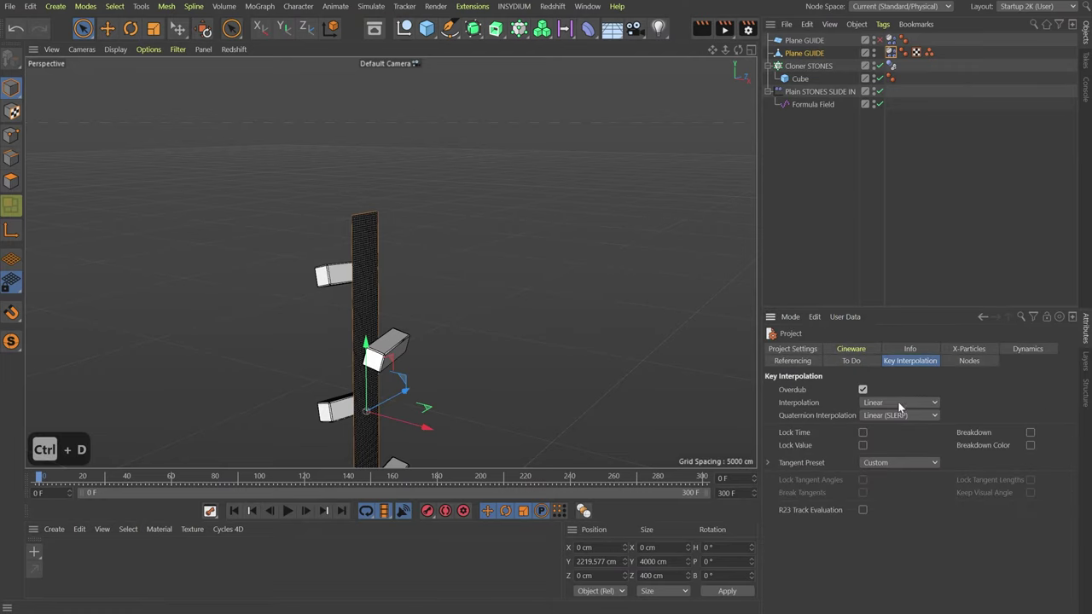
pyautogui.click(1028, 349)
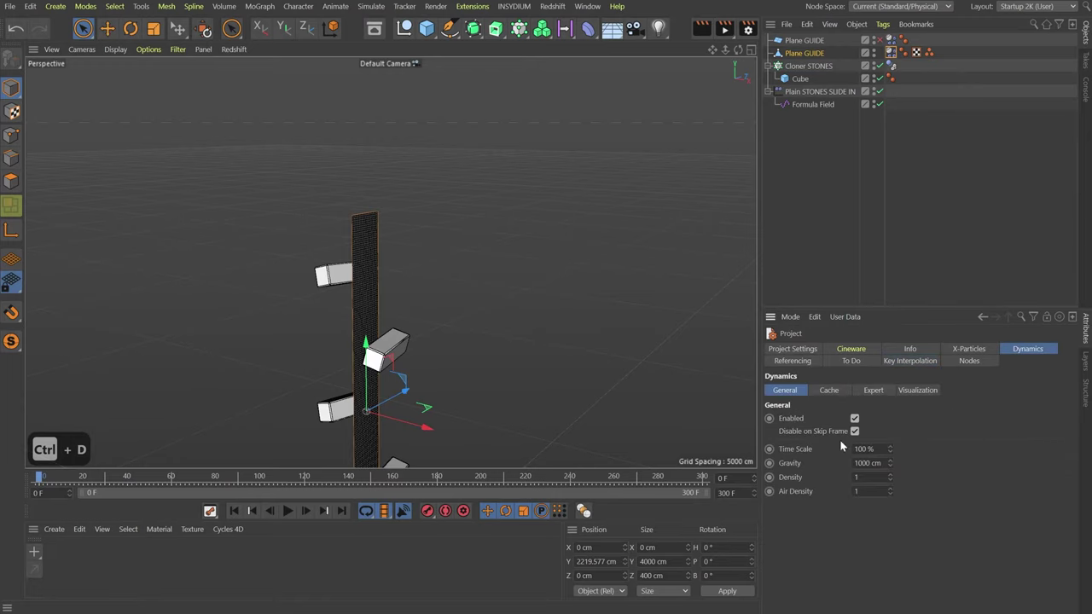
pyautogui.write('0')
pyautogui.press('Return')
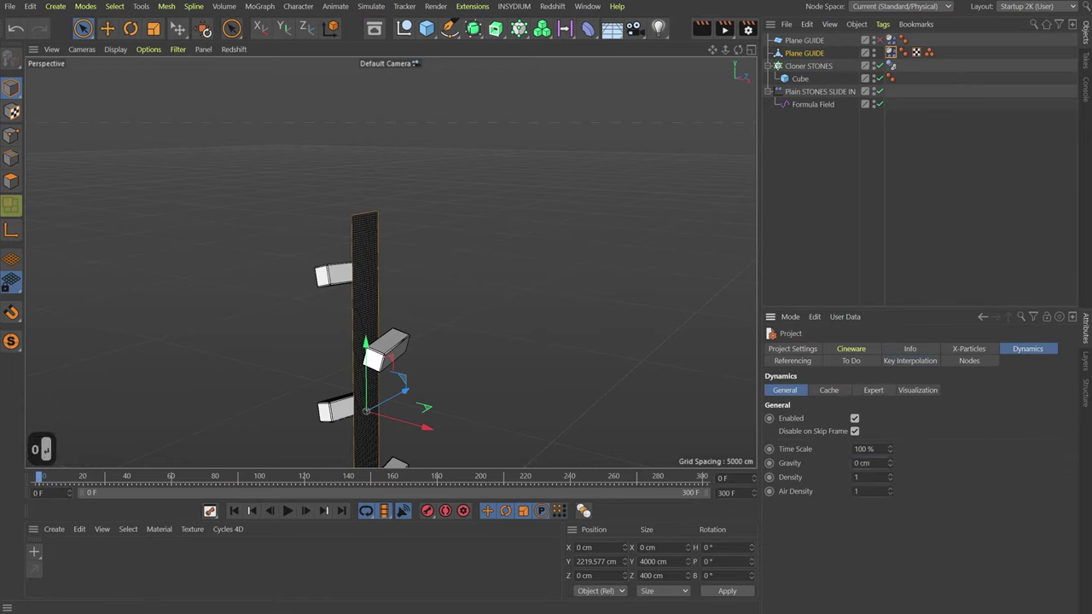
# - Add a Gravity force object to the scene
pyautogui.click(371, 6)
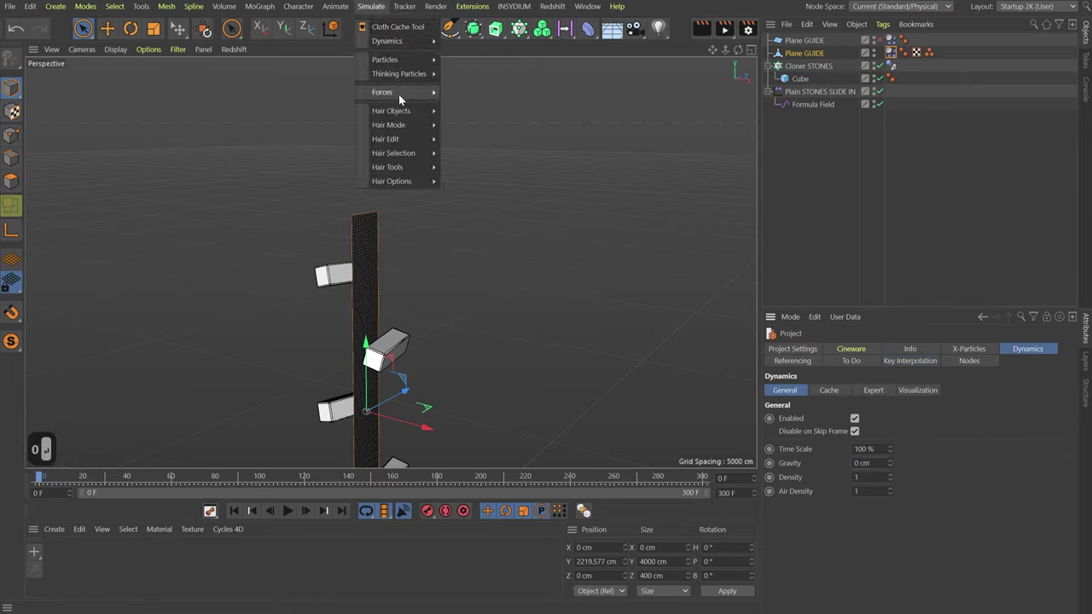
pyautogui.moveTo(401, 92)
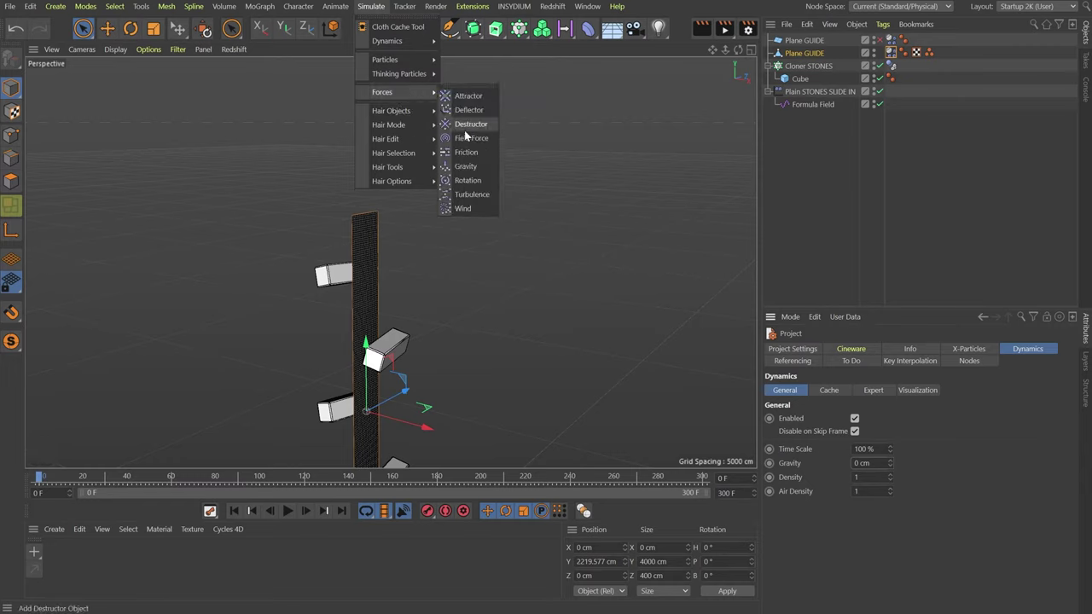
pyautogui.click(467, 166)
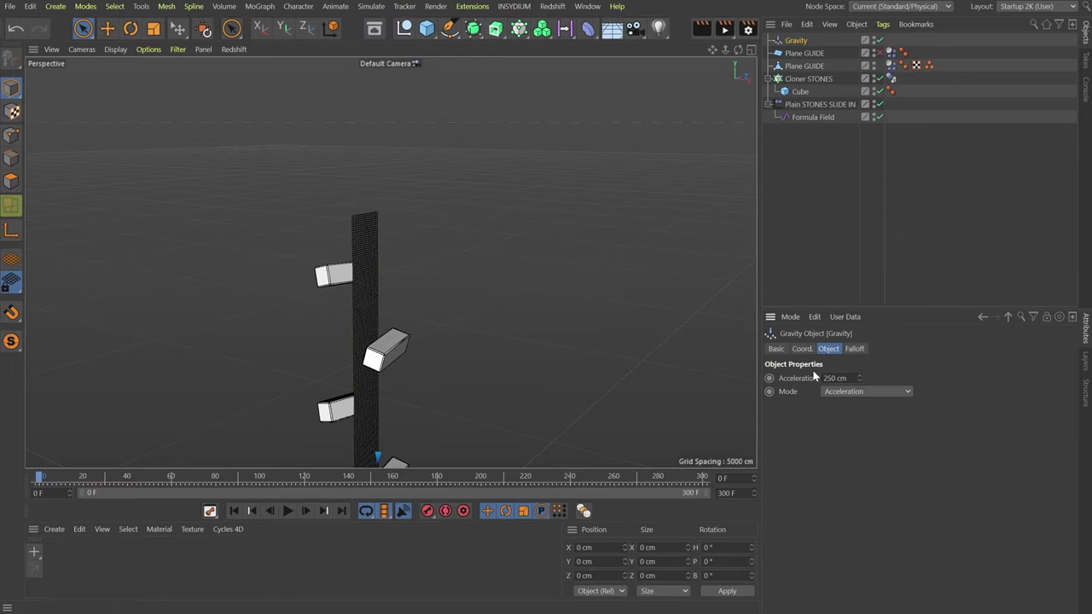
# - Set the Gravity object's acceleration to 500 cm
pyautogui.write('5000')
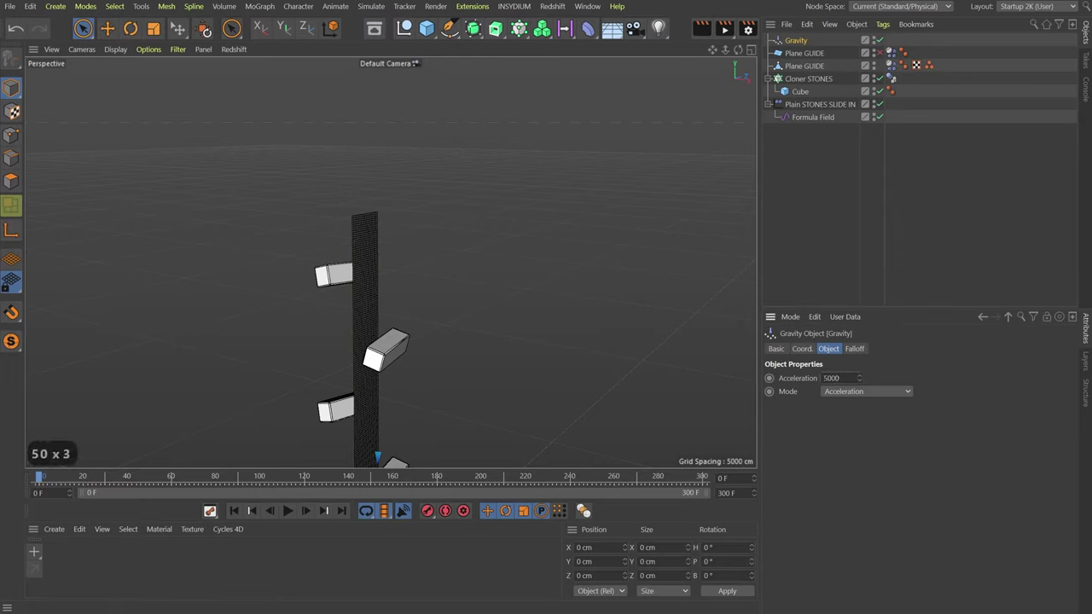
pyautogui.press('BackSpace')
pyautogui.press('Return')
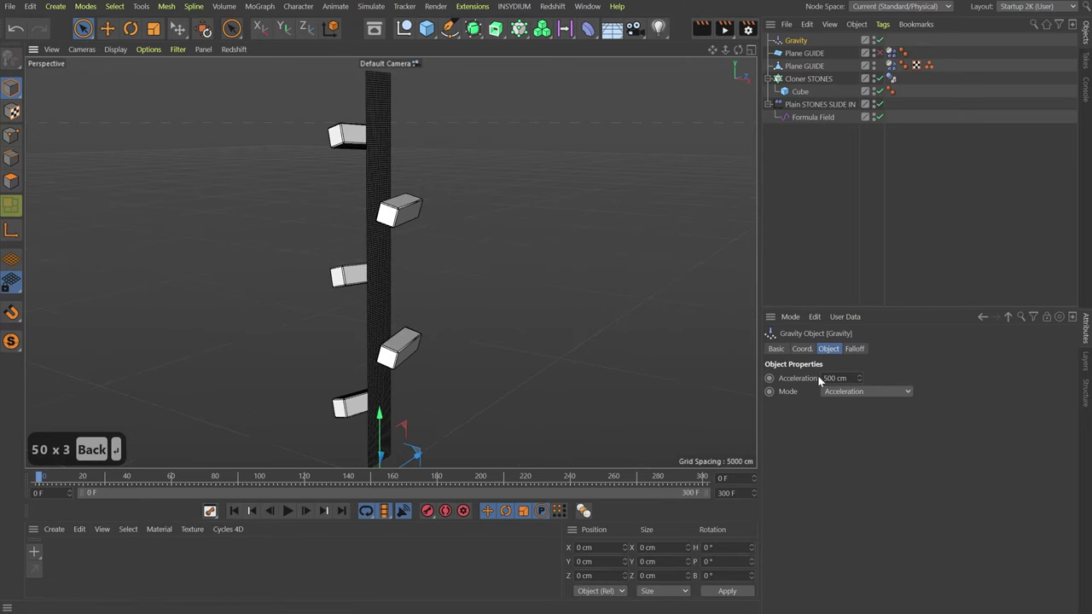
# - Add a Y+ Linear Field to the Gravity falloff, about 451 cm long and raised to about 508 cm in Y
pyautogui.click(854, 349)
pyautogui.click(802, 474)
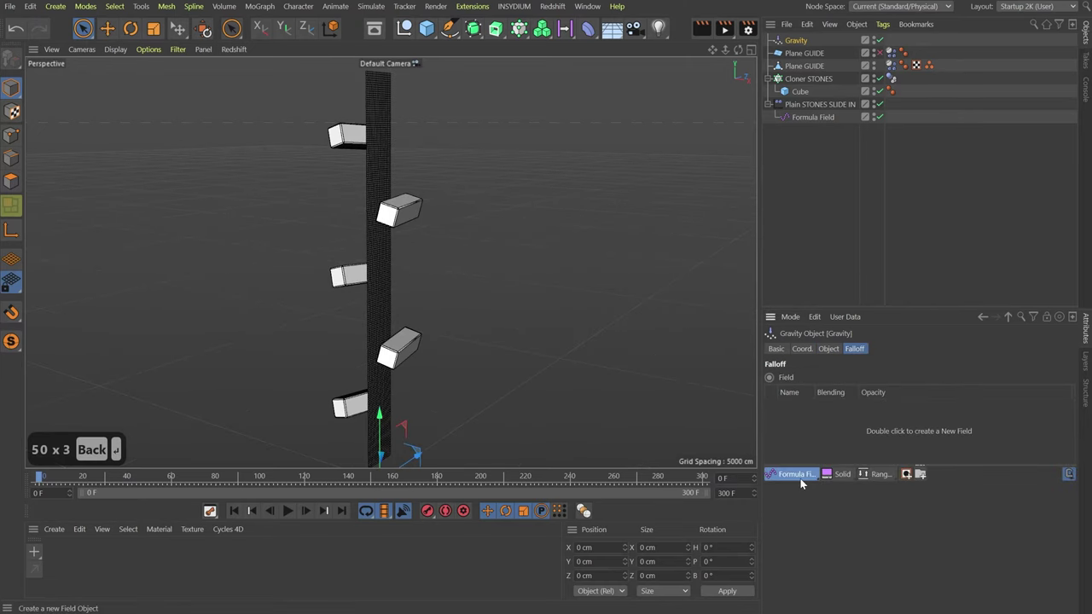
pyautogui.click(790, 566)
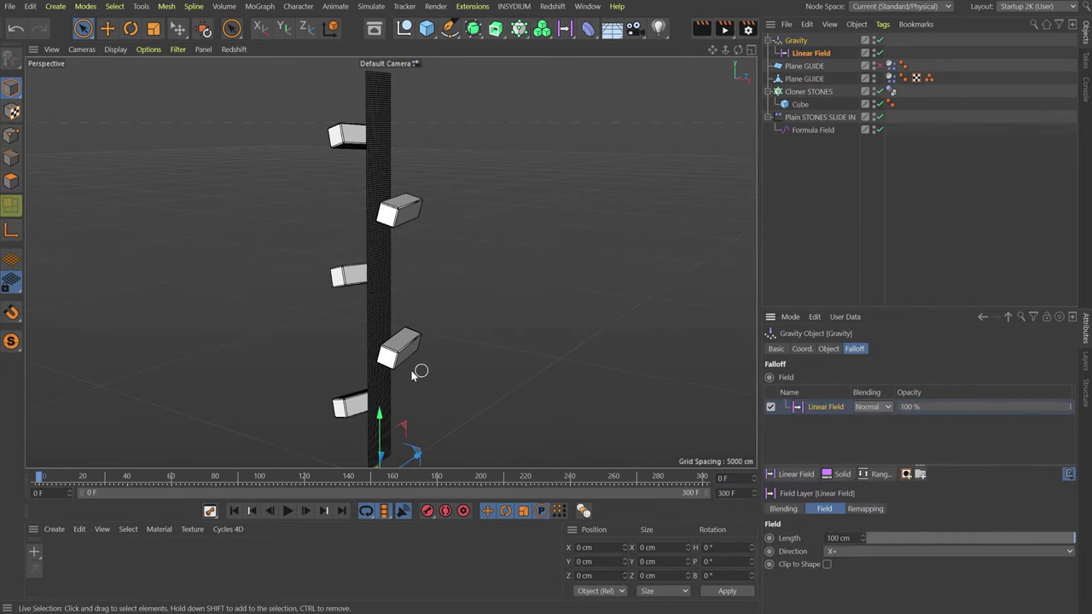
pyautogui.click(834, 552)
pyautogui.click(850, 591)
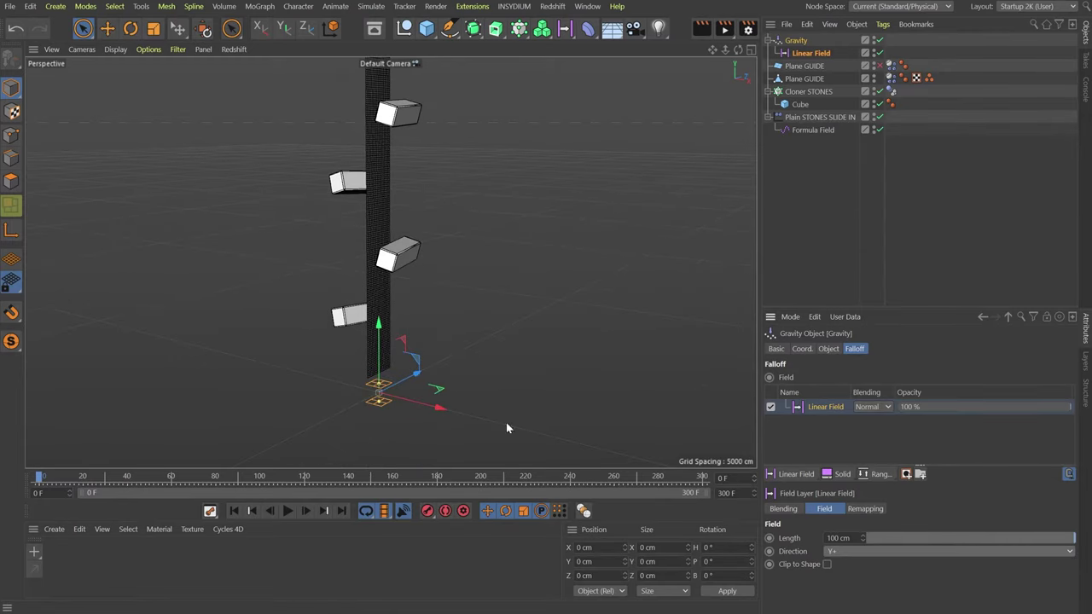
pyautogui.moveTo(381, 378); pyautogui.dragTo(307, 330)
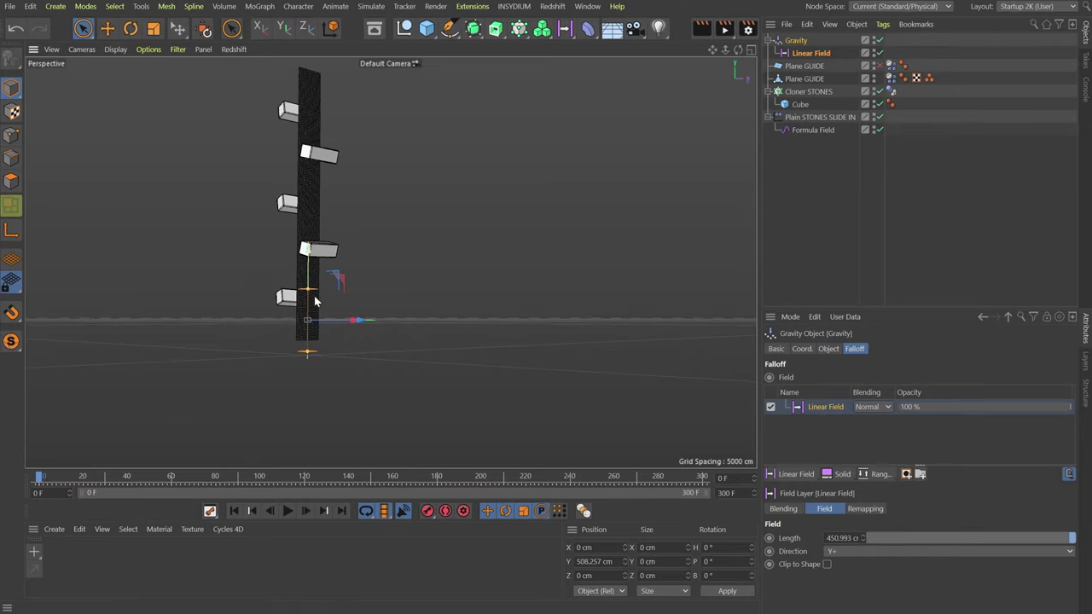
# - Play the simulation to about frame 66 and inspect how the stones push into the guide plane
pyautogui.click(288, 512)
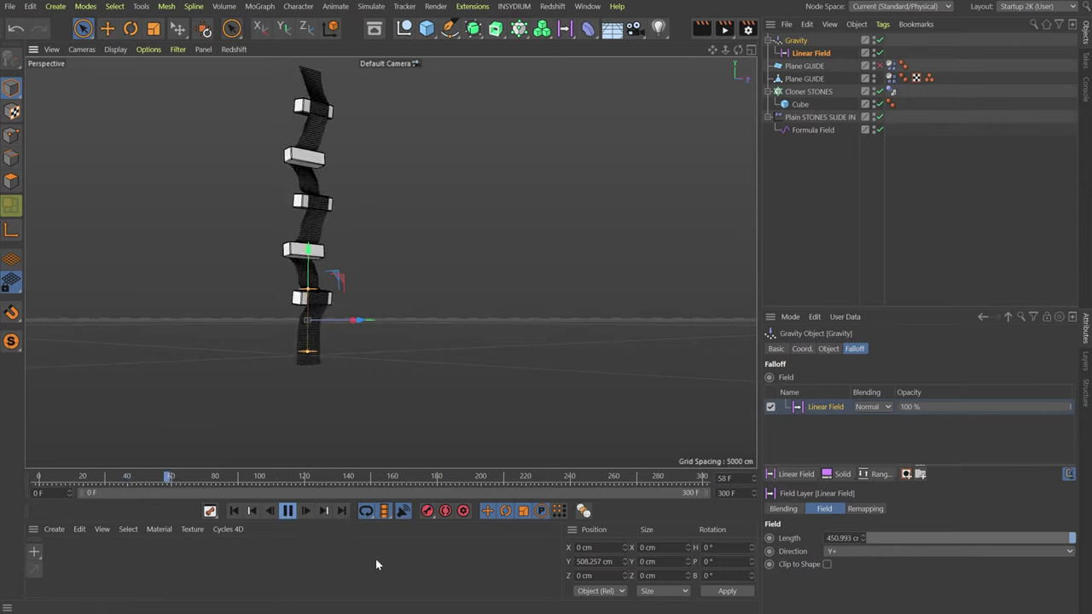
pyautogui.click(288, 510)
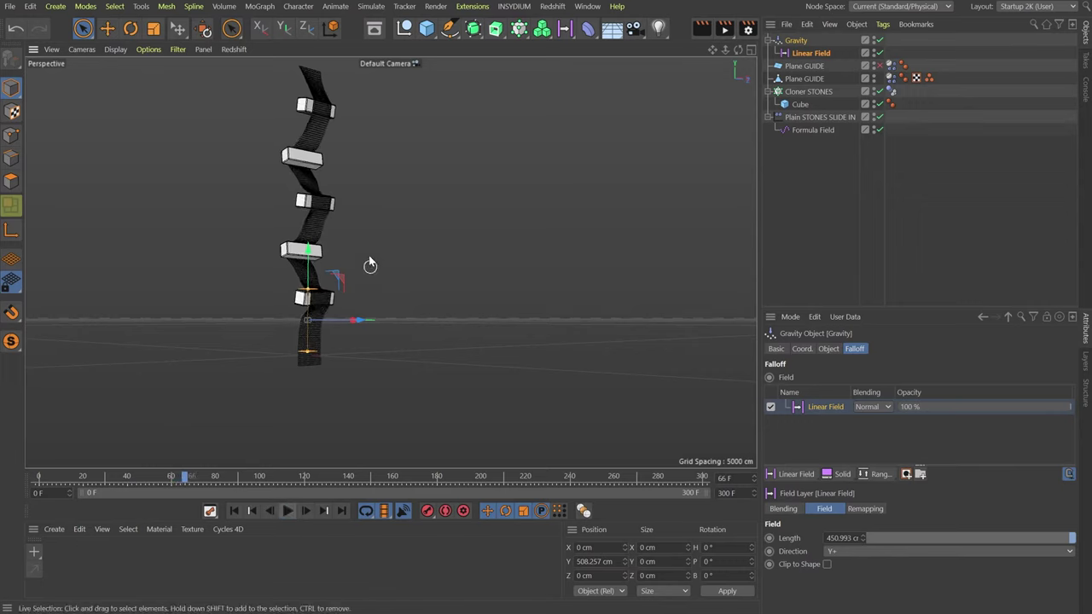
pyautogui.keyDown('alt'); pyautogui.moveTo(369, 263); pyautogui.dragTo(428, 283); pyautogui.keyUp('alt')
pyautogui.keyDown('alt'); pyautogui.moveTo(401, 247); pyautogui.dragTo(390, 262); pyautogui.keyUp('alt')
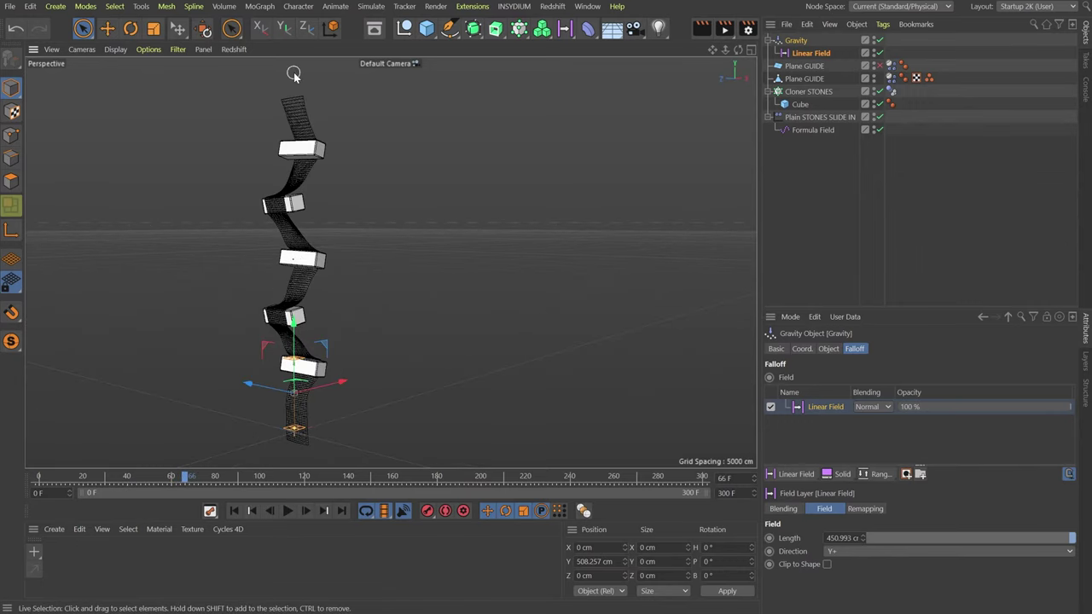
pyautogui.keyDown('alt'); pyautogui.moveTo(287, 188); pyautogui.dragTo(264, 326); pyautogui.keyUp('alt')
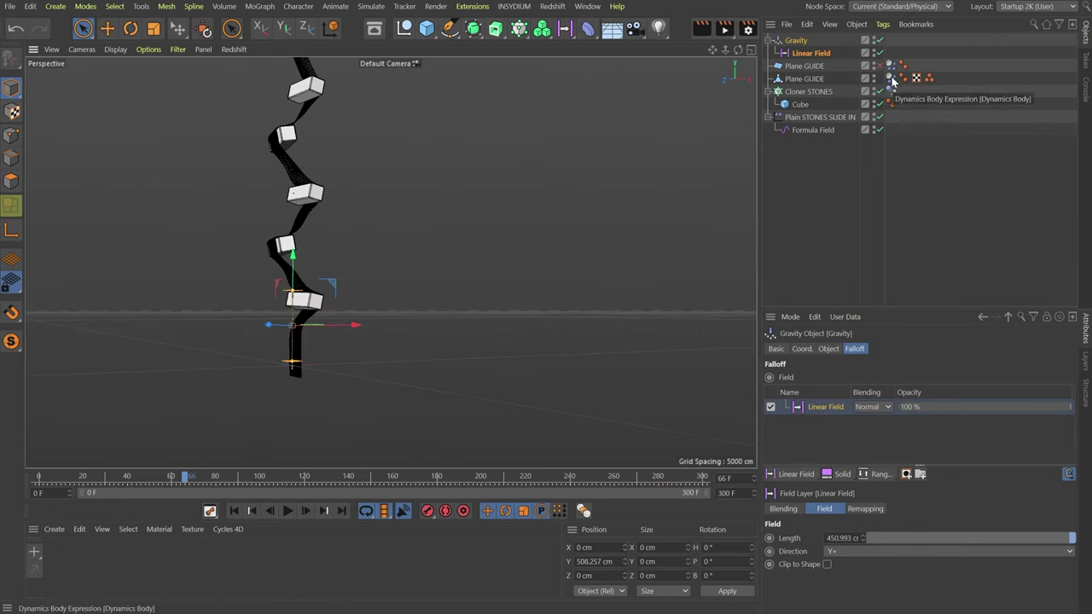
# - Keyframe the soft body Rest Length of the editable Plane GUIDE at 100% on frame 0 and 175% on frame 90
pyautogui.click(891, 78)
pyautogui.keyDown('alt'); pyautogui.moveTo(578, 312); pyautogui.dragTo(606, 342); pyautogui.keyUp('alt')
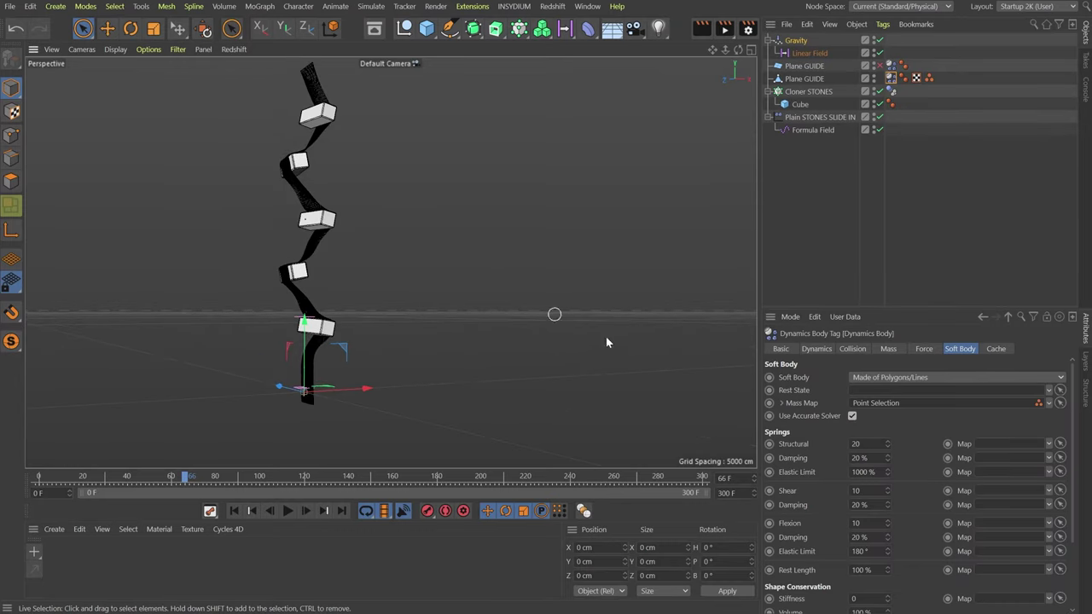
pyautogui.click(234, 510)
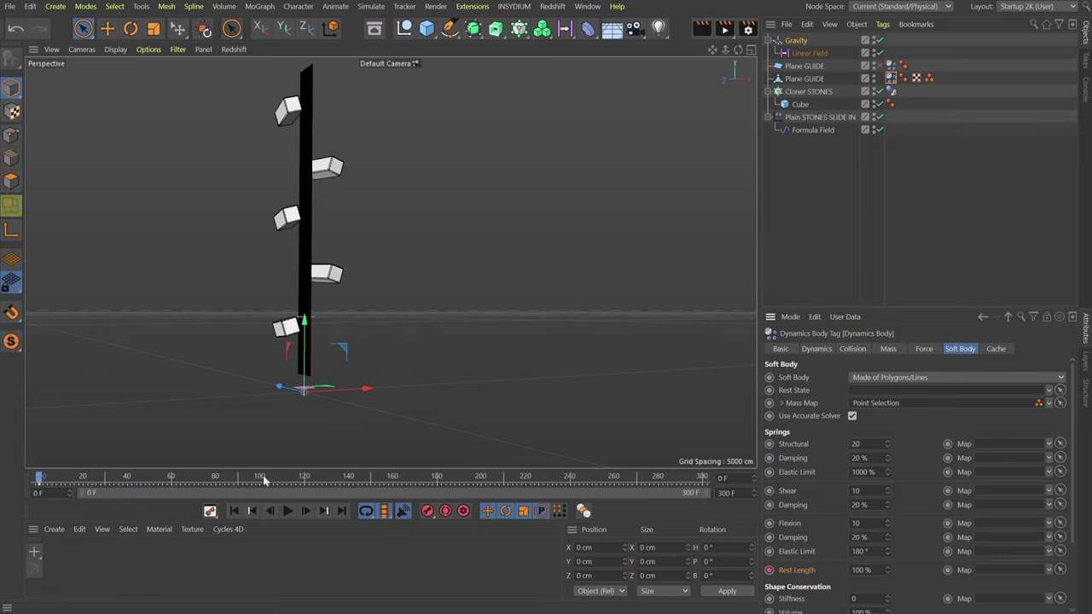
pyautogui.click(238, 479)
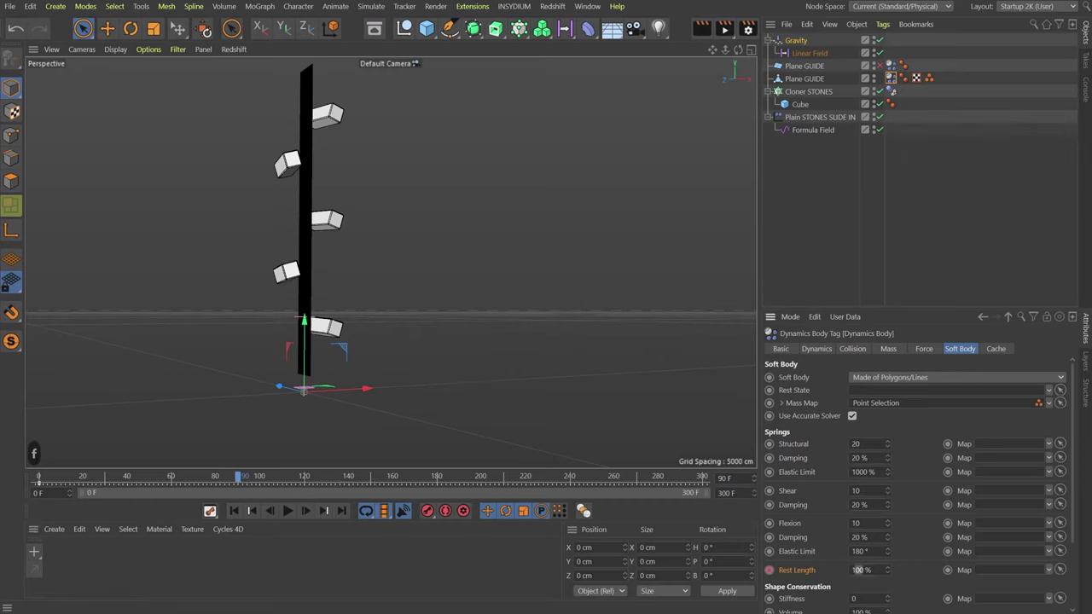
pyautogui.write('175')
pyautogui.press('Return')
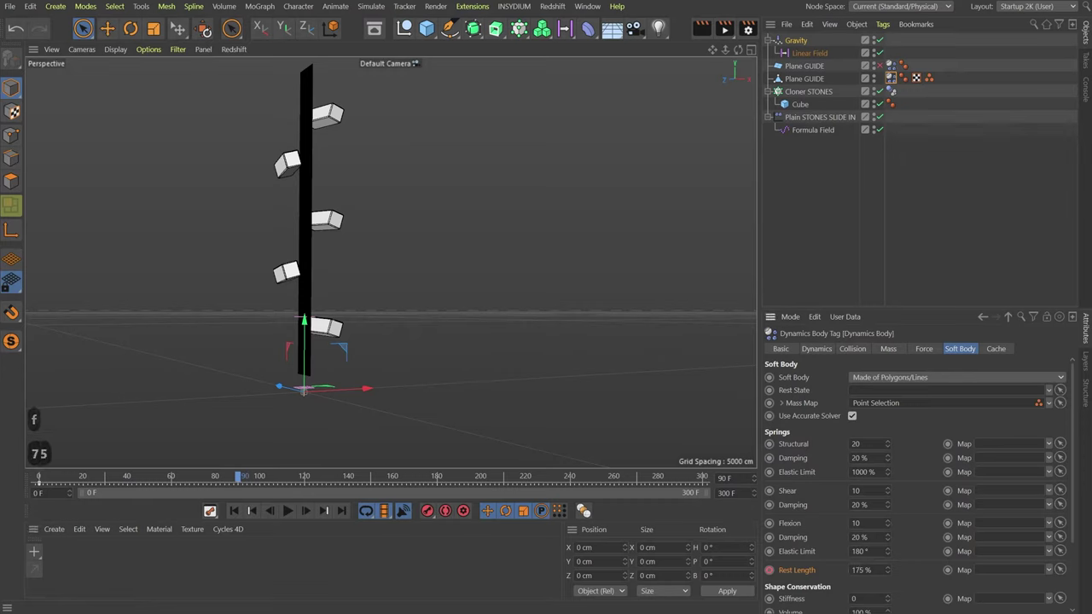
pyautogui.press('Return')
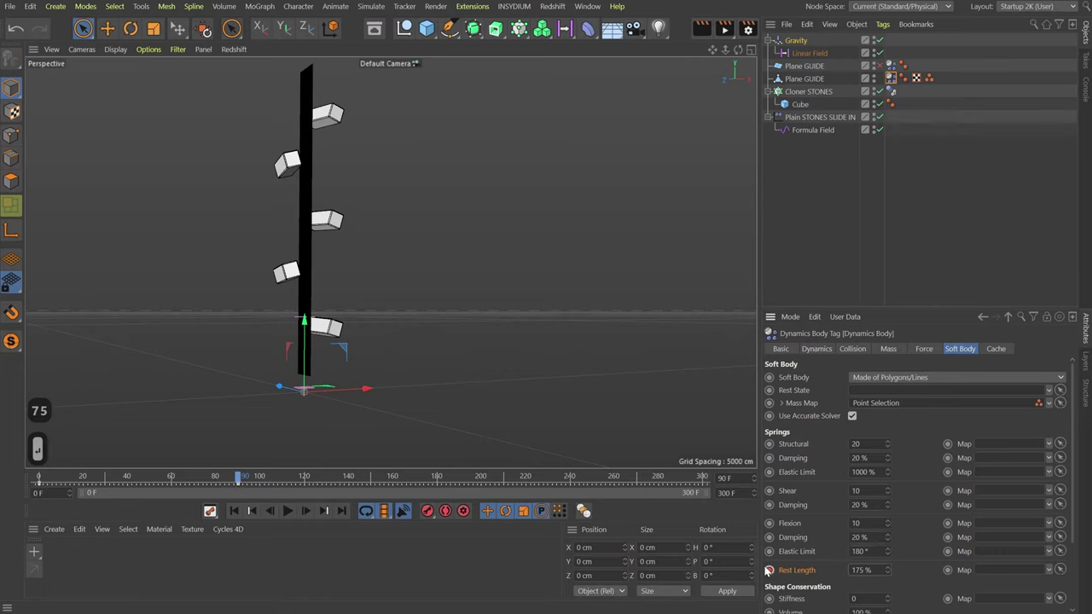
# - Play the simulation from frame 0 to about frame 129 and examine how the lengthening plane drapes around the stones
pyautogui.click(234, 510)
pyautogui.click(288, 511)
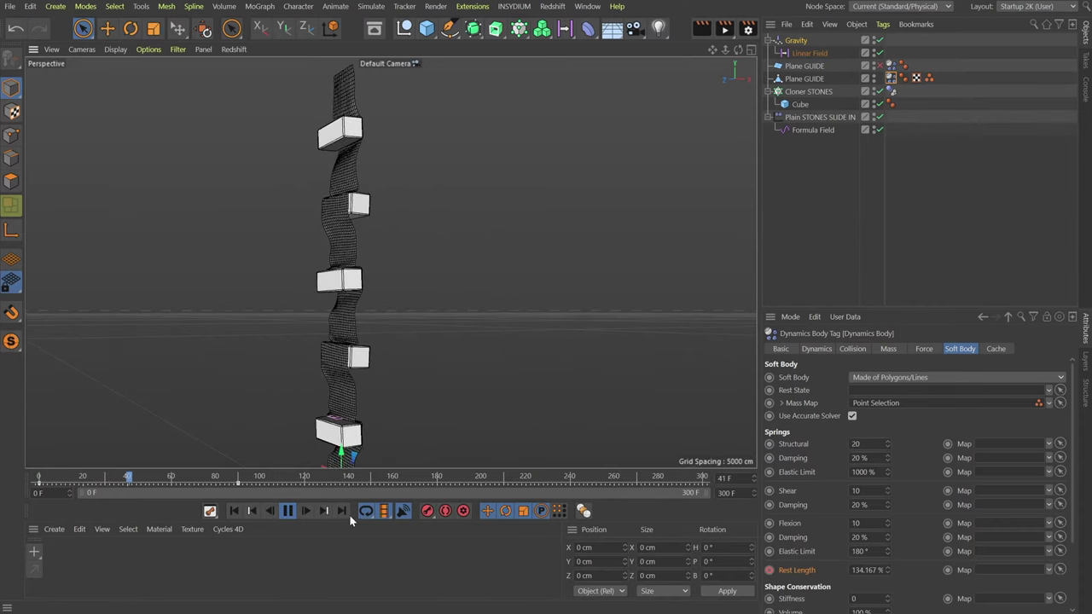
pyautogui.click(288, 510)
pyautogui.keyDown('alt'); pyautogui.moveTo(393, 324); pyautogui.dragTo(417, 290); pyautogui.keyUp('alt')
pyautogui.keyDown('alt'); pyautogui.moveTo(334, 182); pyautogui.dragTo(492, 233); pyautogui.keyUp('alt')
pyautogui.keyDown('alt'); pyautogui.moveTo(380, 236); pyautogui.dragTo(26, 274); pyautogui.keyUp('alt')
pyautogui.keyDown('alt'); pyautogui.moveTo(318, 228); pyautogui.dragTo(316, 224); pyautogui.keyUp('alt')
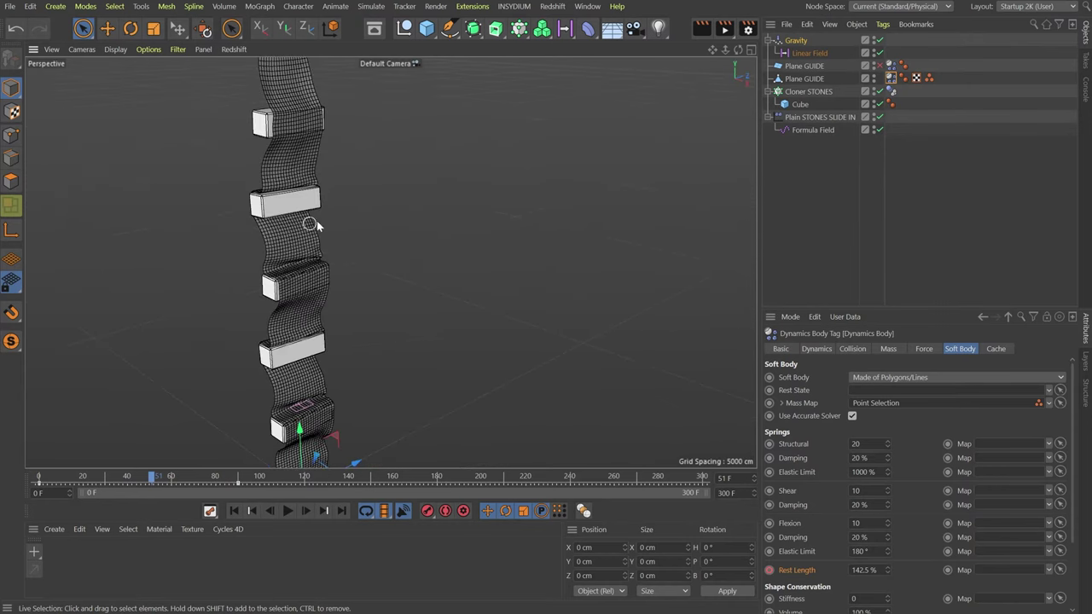
pyautogui.click(288, 510)
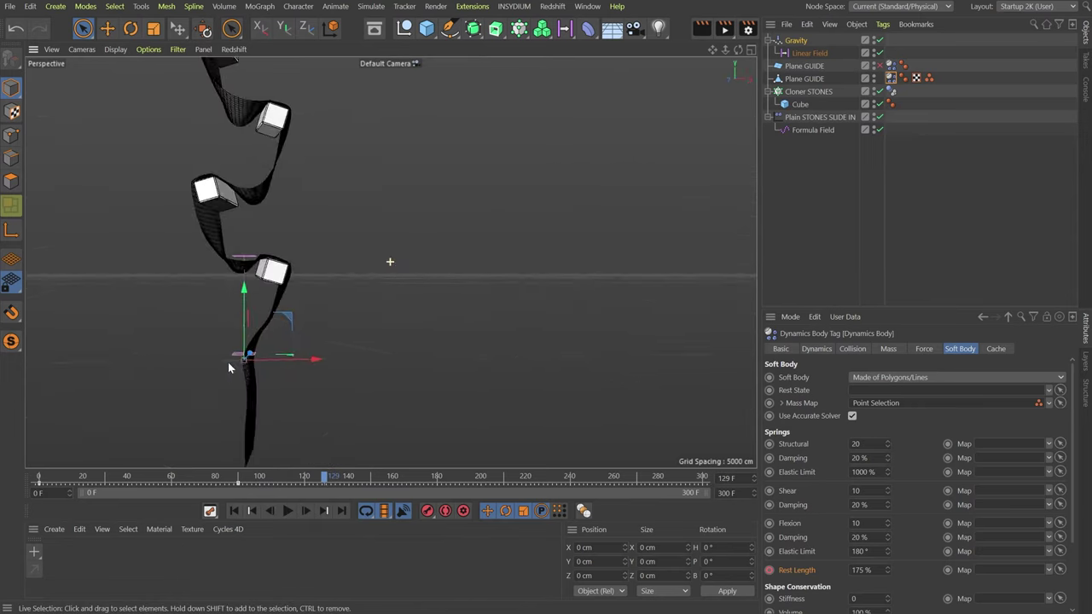
pyautogui.press('F8')
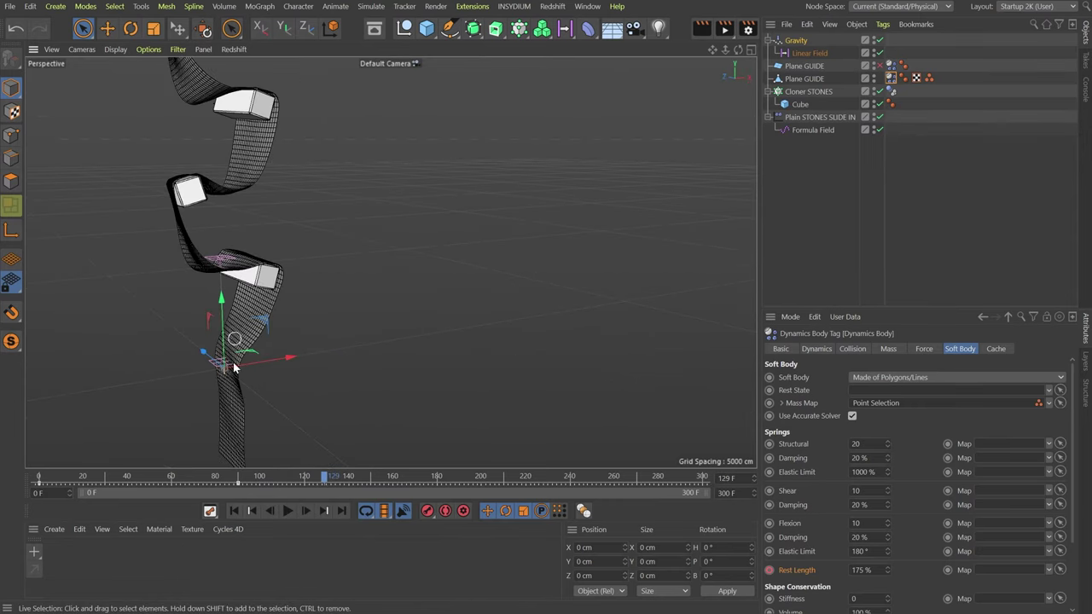
# - Raise the Gravity's Linear Field to about 840 cm in Y and return to frame 0
pyautogui.click(809, 53)
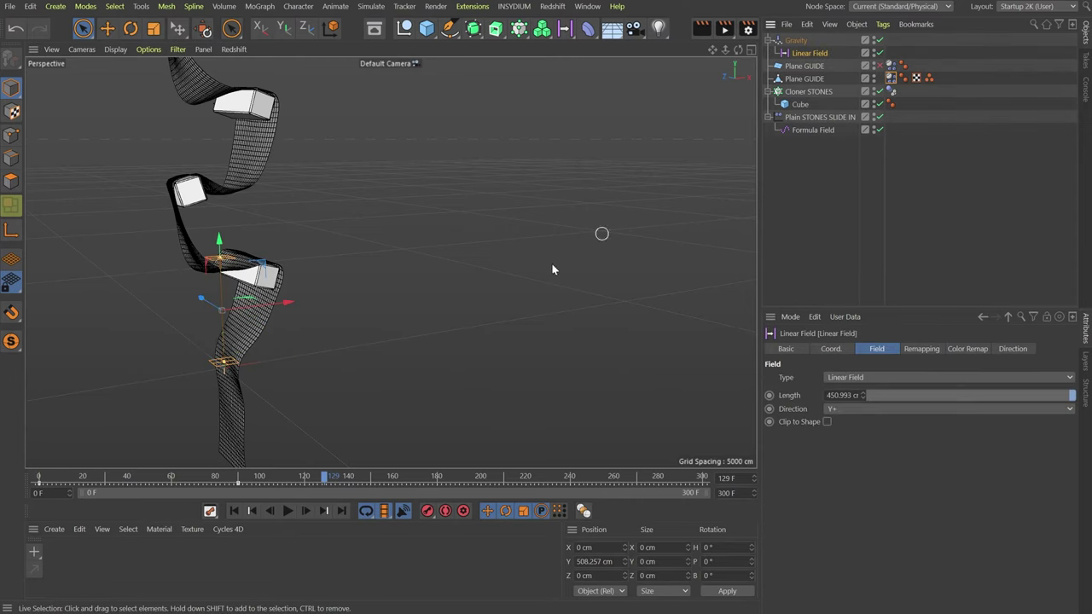
pyautogui.moveTo(219, 239); pyautogui.dragTo(221, 200)
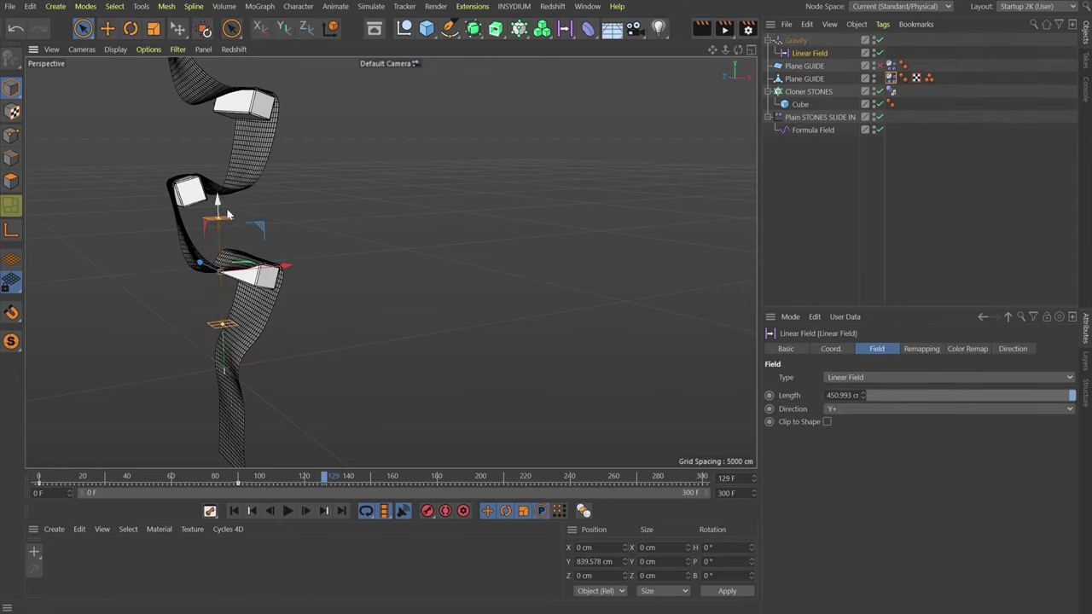
pyautogui.click(233, 511)
pyautogui.moveTo(238, 186)
pyautogui.keyDown('alt'); pyautogui.mouseDown()
pyautogui.moveTo(122, 213)
pyautogui.moveTo(389, 261)
pyautogui.moveTo(291, 230)
pyautogui.mouseUp(); pyautogui.keyUp('alt')
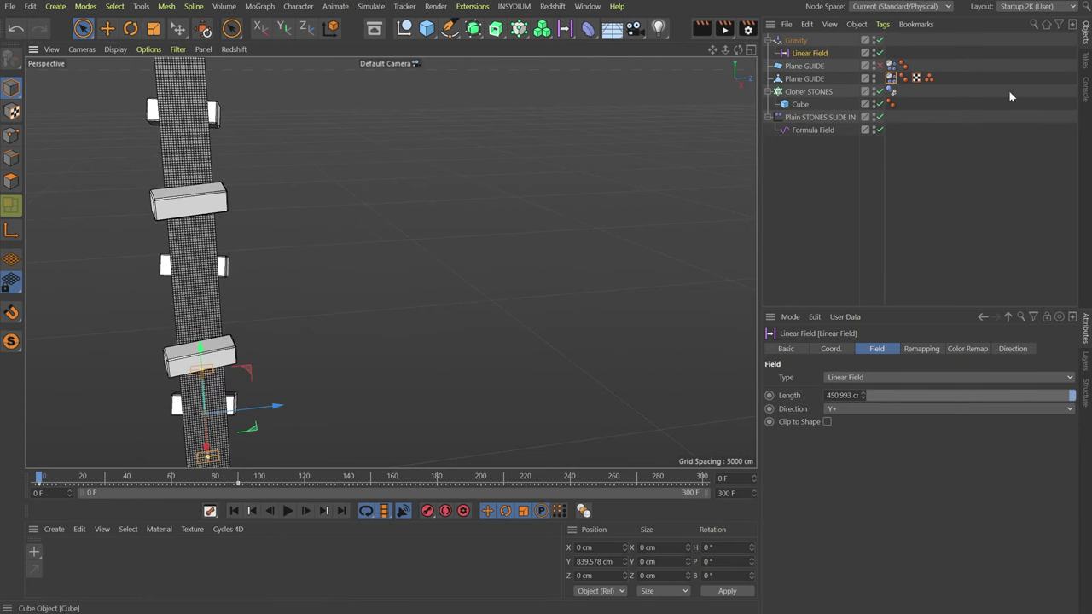
# - Add a Random effector to Cloner STONES and name it Random STONES PSR
pyautogui.click(810, 91)
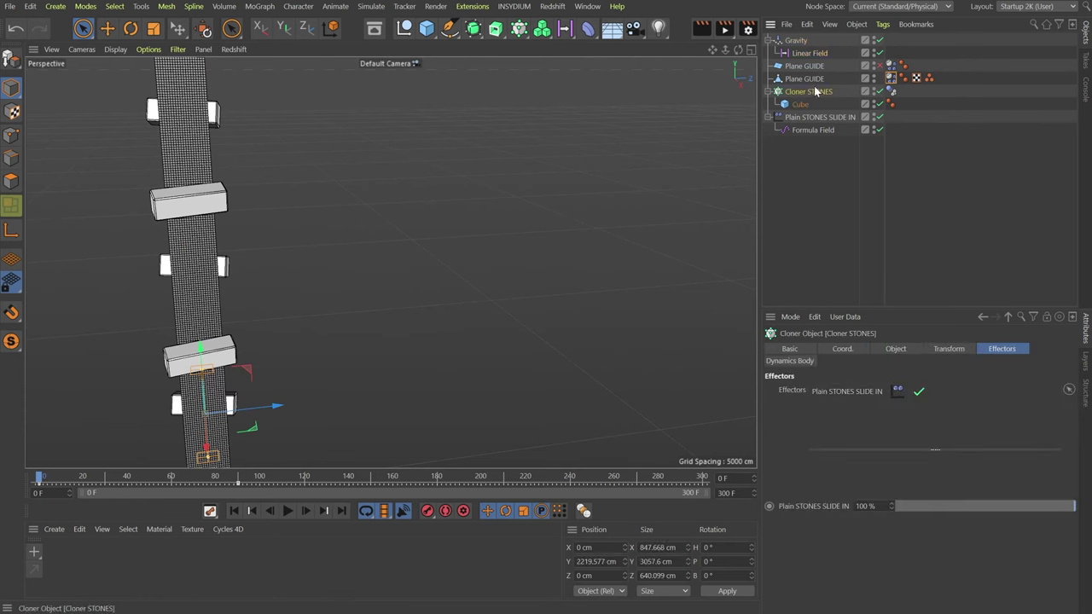
pyautogui.click(519, 28)
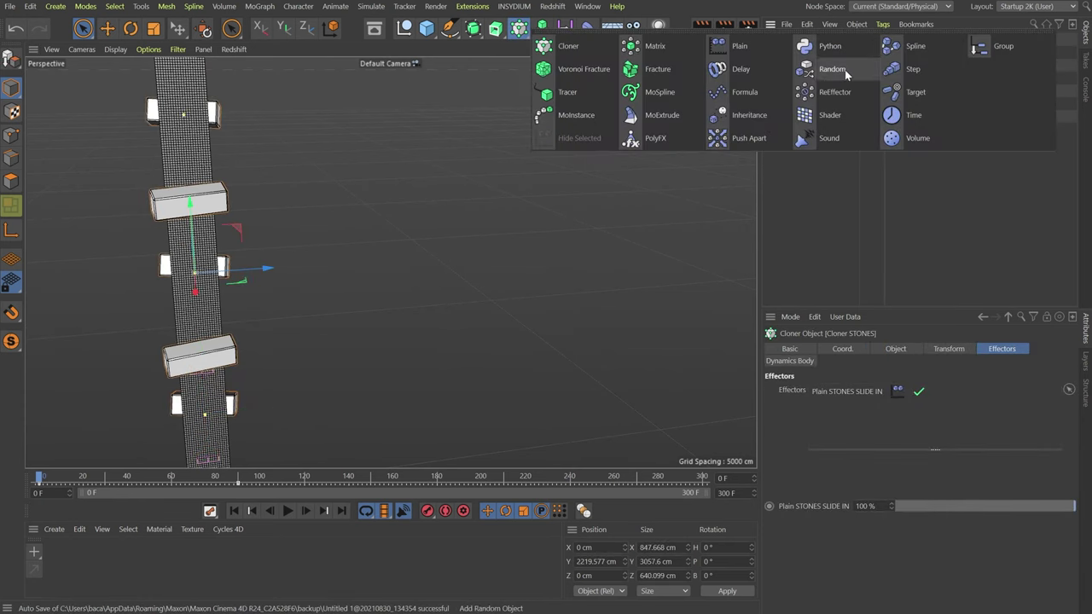
pyautogui.click(843, 72)
pyautogui.doubleClick(795, 118)
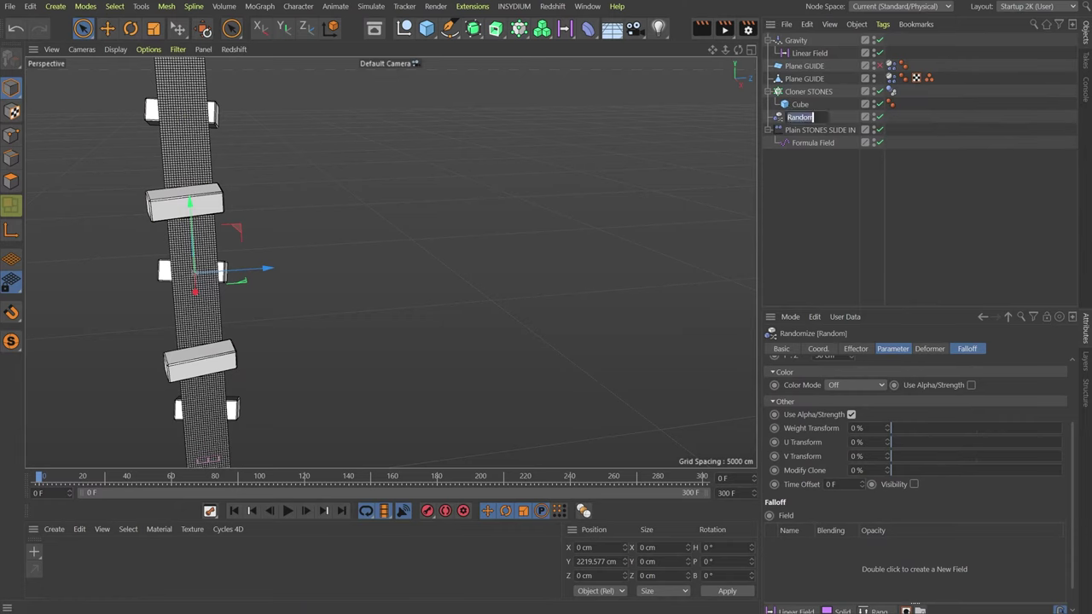
pyautogui.write('STON')
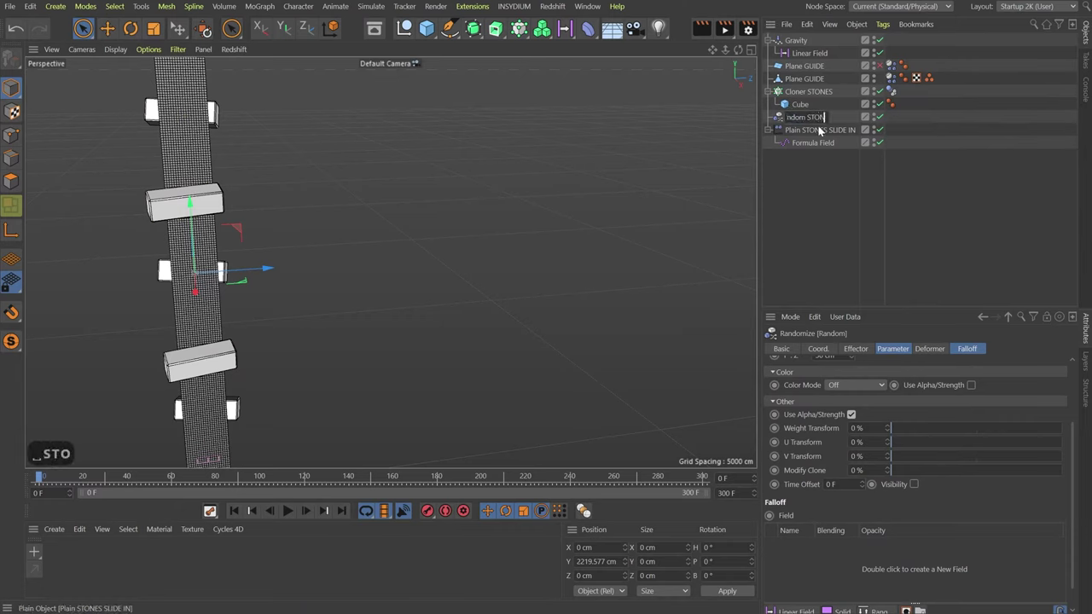
pyautogui.write('ES PSR')
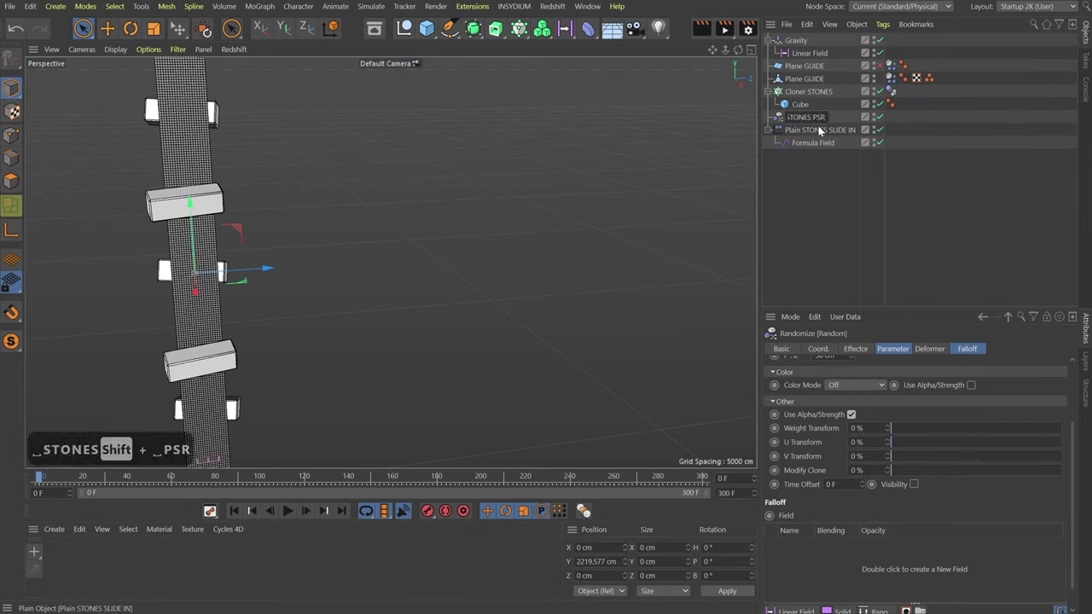
pyautogui.press('Return')
# - Set the Random effector's Z position variation to 164 cm, checking the stones' spread from the top view
pyautogui.click(918, 345)
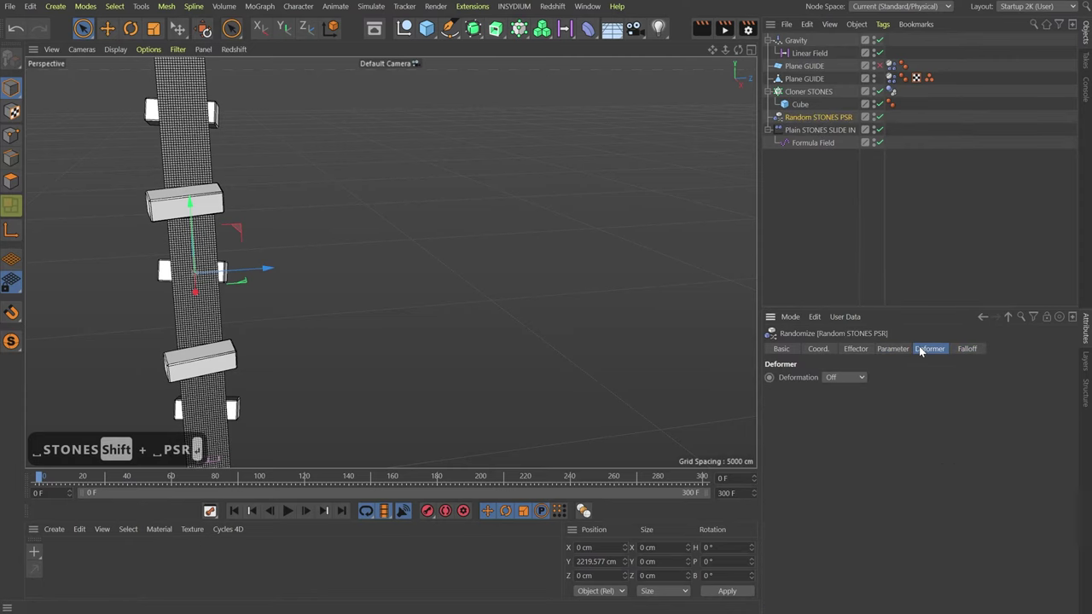
pyautogui.click(887, 349)
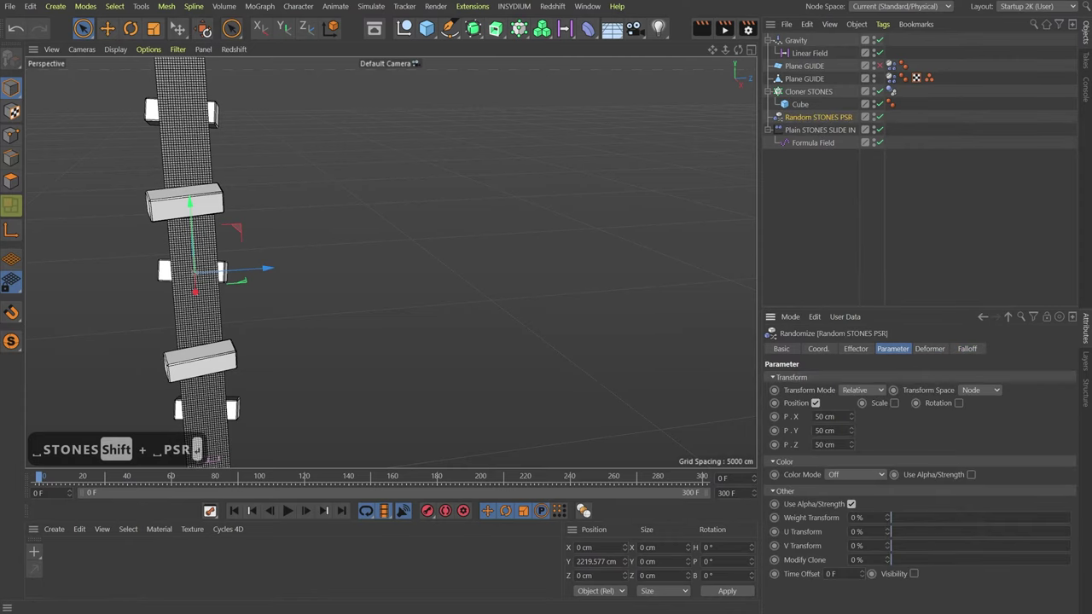
pyautogui.moveTo(851, 444); pyautogui.dragTo(852, 414)
pyautogui.press('F2')
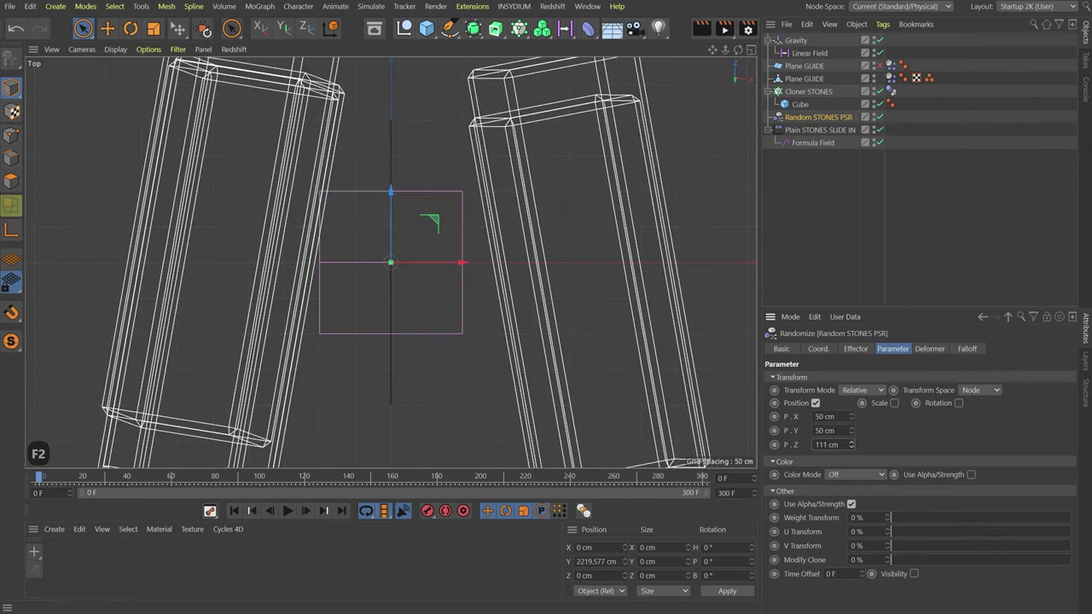
pyautogui.scroll(-5, 472, 273)
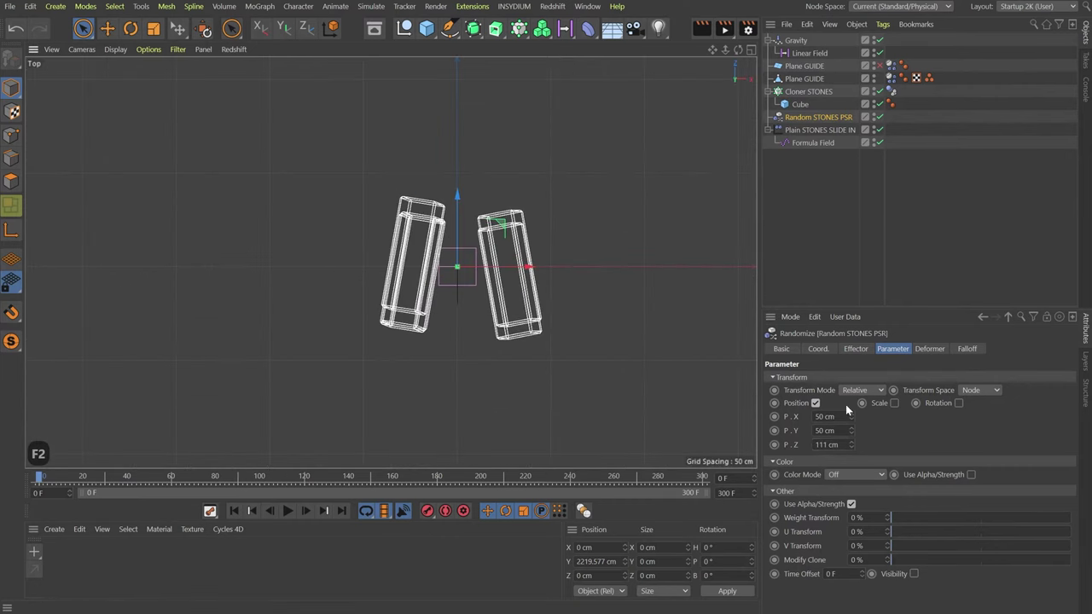
pyautogui.moveTo(850, 445); pyautogui.dragTo(850, 403)
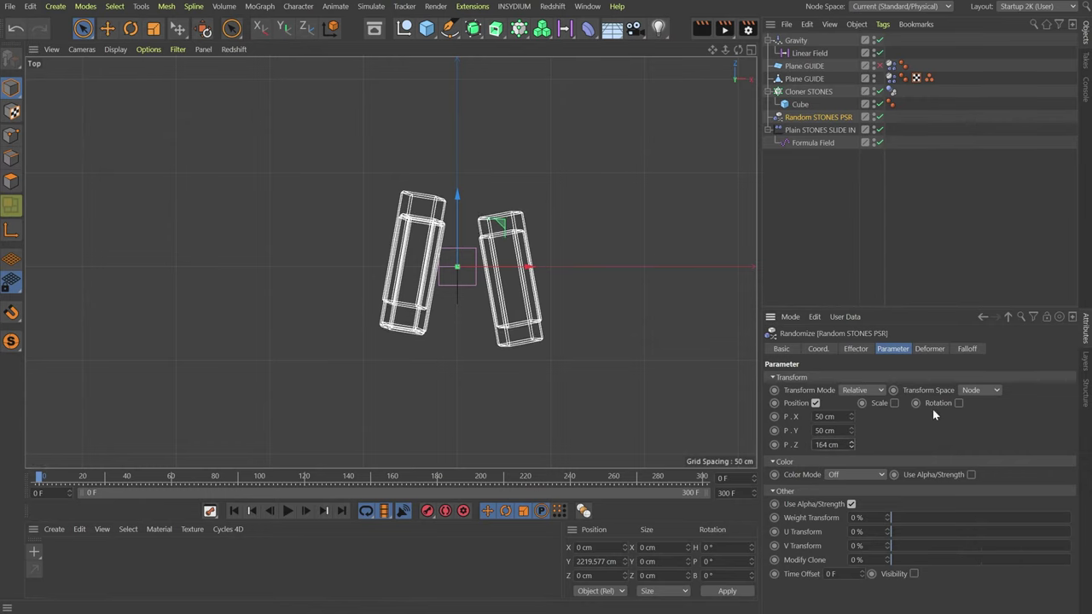
# - Enable rotation in the Random effector and set its heading, pitch and bank variation to 10° each
pyautogui.click(958, 404)
pyautogui.moveTo(993, 416); pyautogui.dragTo(993, 407)
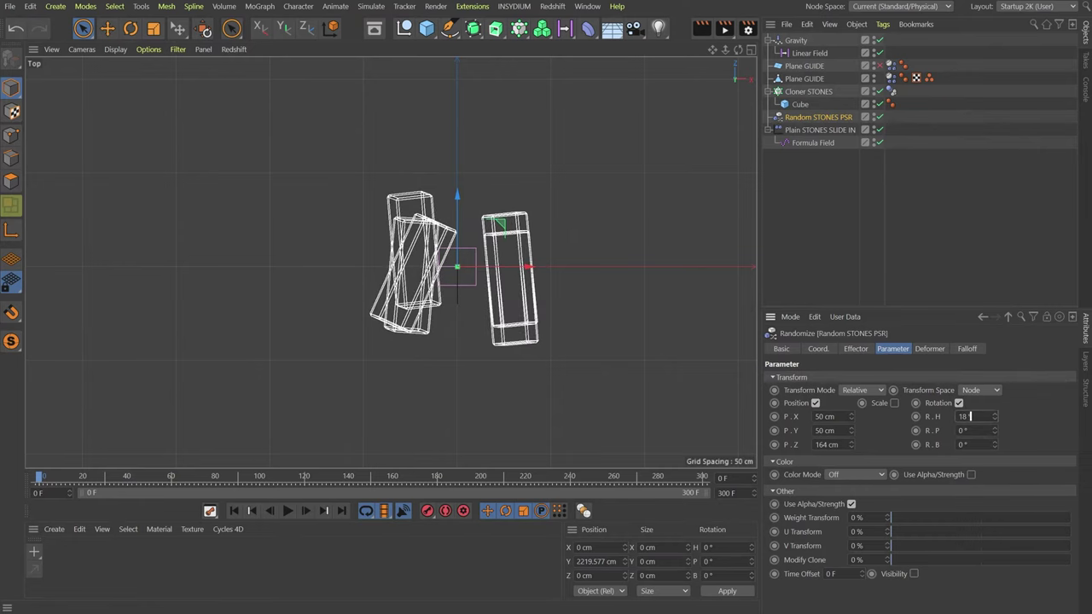
pyautogui.write('10')
pyautogui.press('Tab')
pyautogui.write('10')
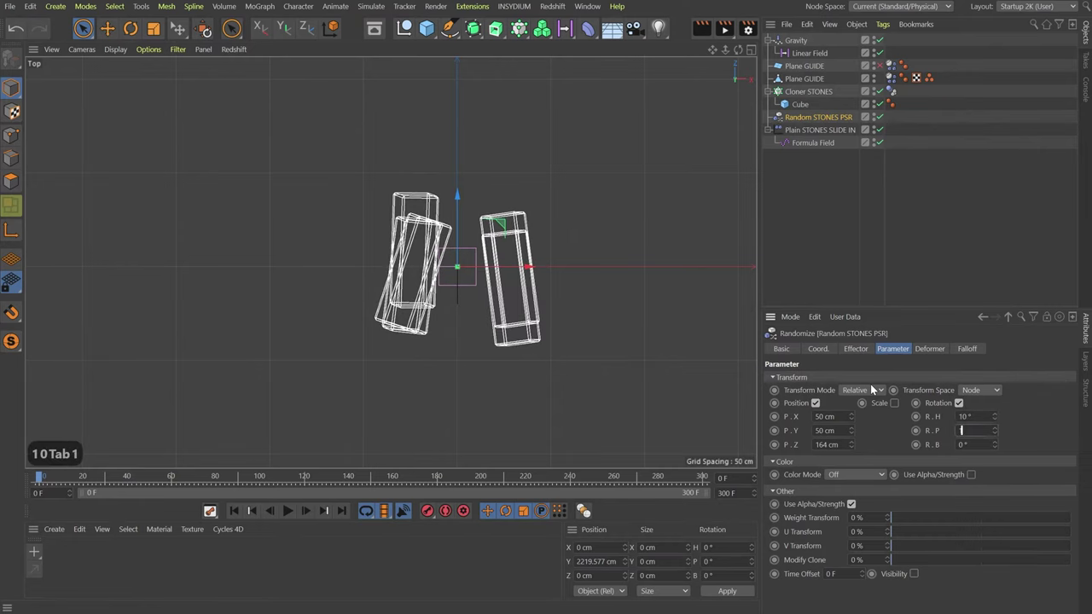
pyautogui.press('Tab')
pyautogui.write('10')
pyautogui.press('Return')
pyautogui.press('F1')
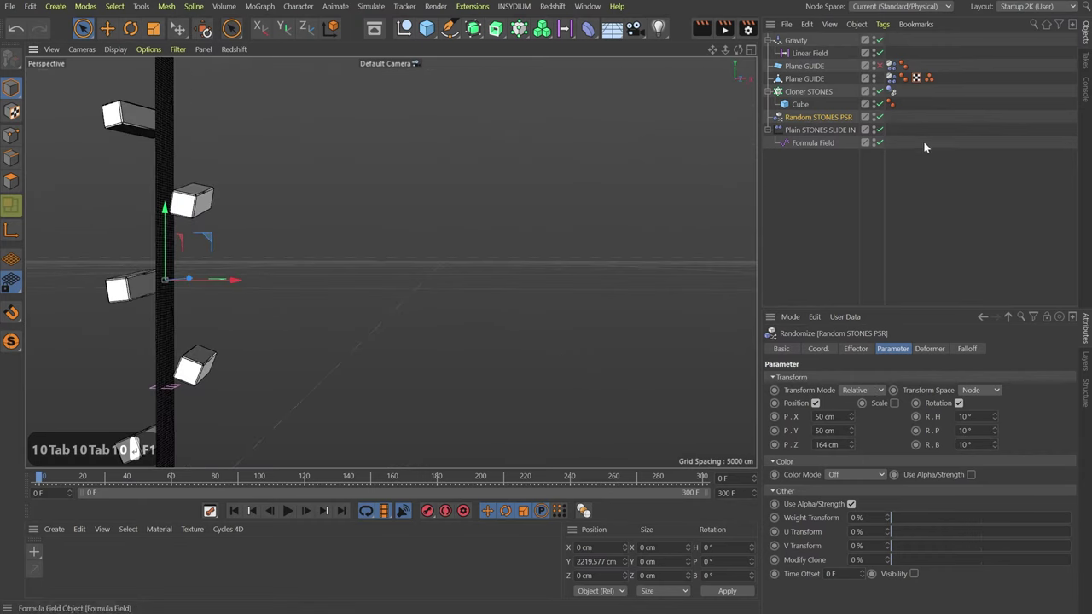
# - Add a second Random effector to Cloner STONES and name it Random STONES WIGGLE
pyautogui.click(815, 91)
pyautogui.click(543, 29)
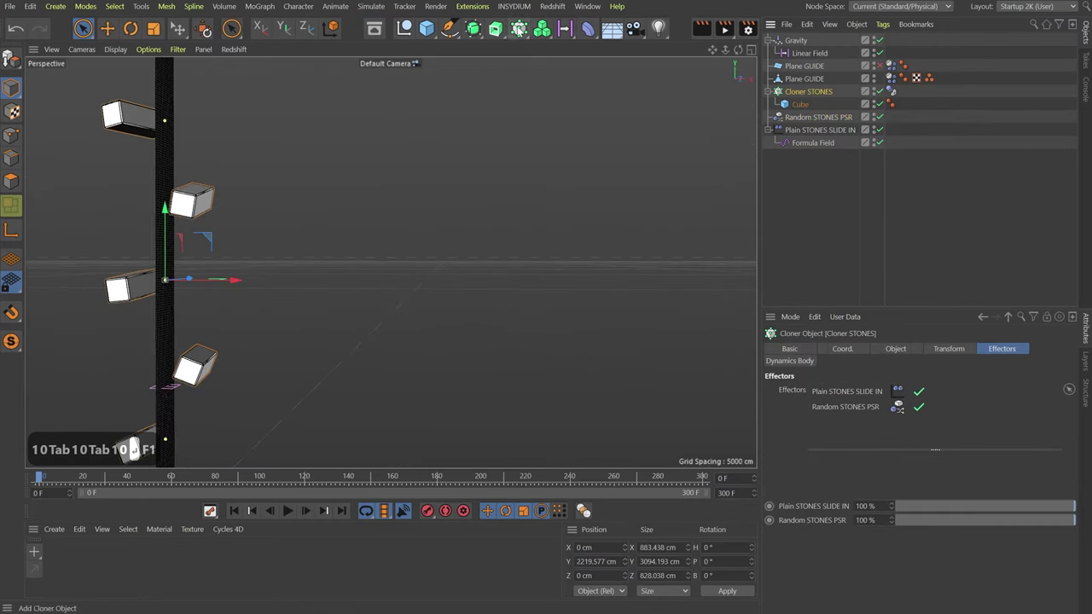
pyautogui.doubleClick(798, 131)
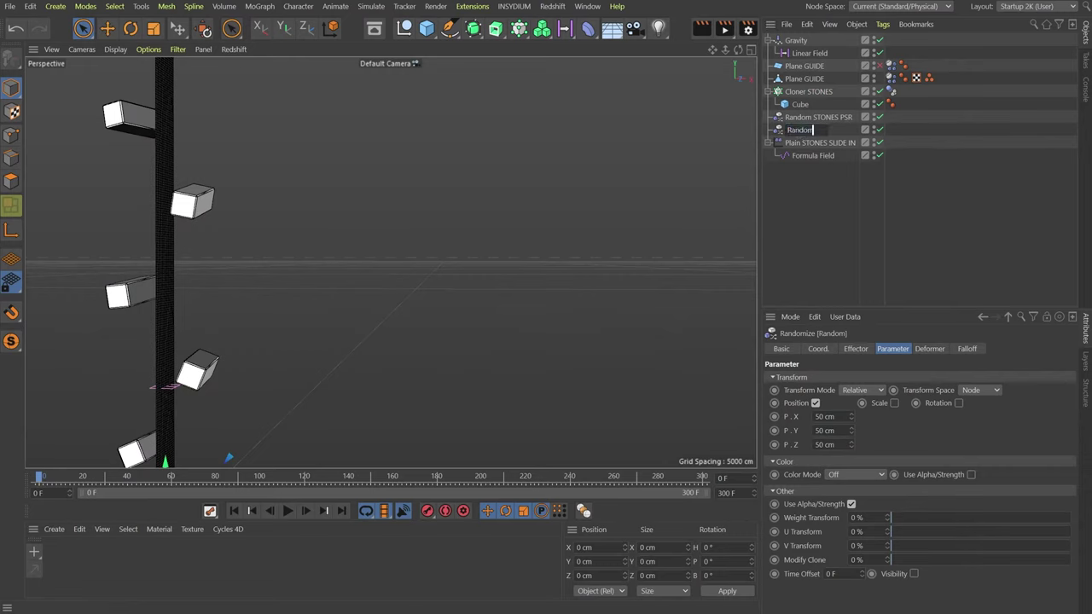
pyautogui.press('Return')
pyautogui.write('STO')
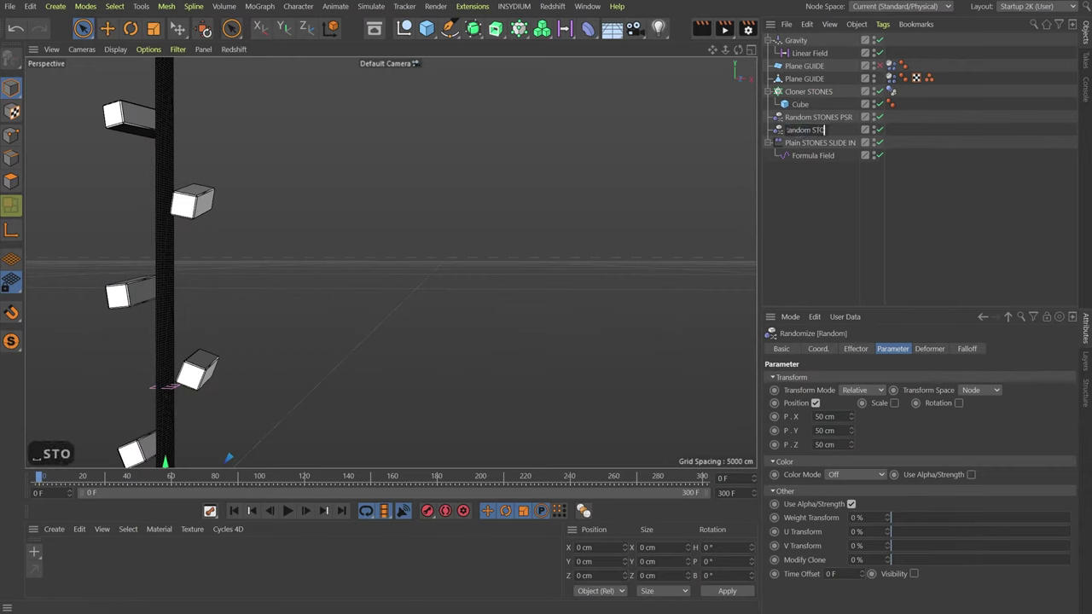
pyautogui.write('NES WIGGLE')
pyautogui.press('Return')
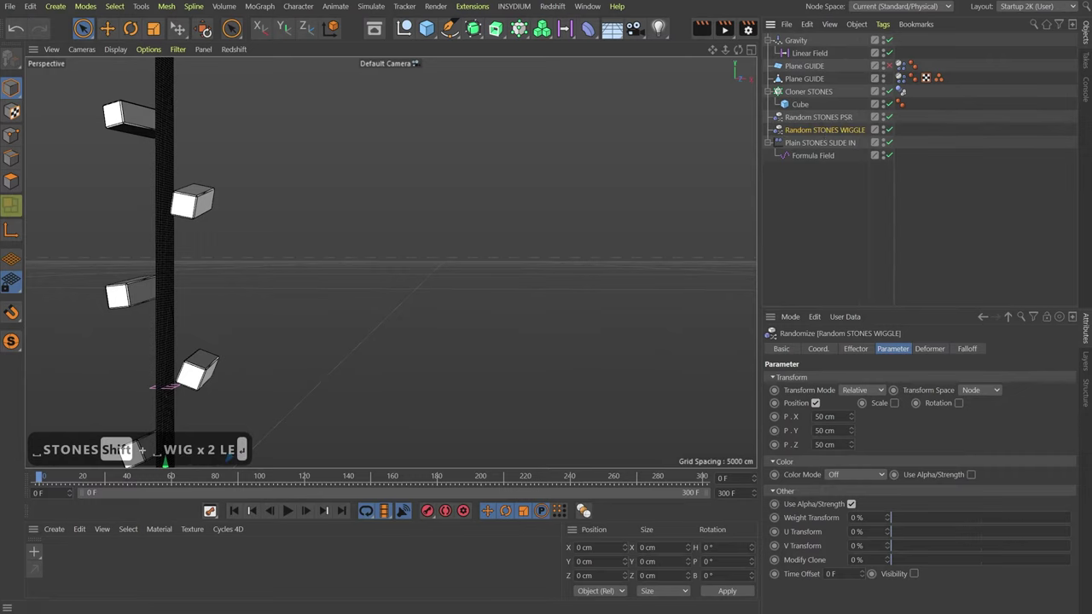
# - Set the wiggle effector's X, Y and Z position variation to 15 cm each
pyautogui.click(824, 416)
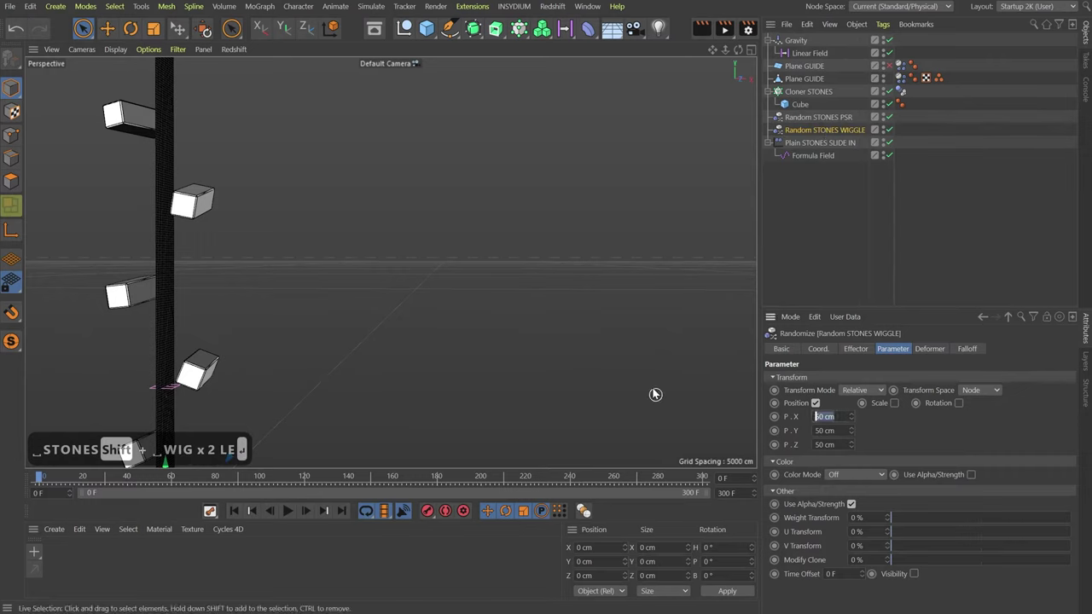
pyautogui.write('15')
pyautogui.press('Tab')
pyautogui.write('15')
pyautogui.press('Tab')
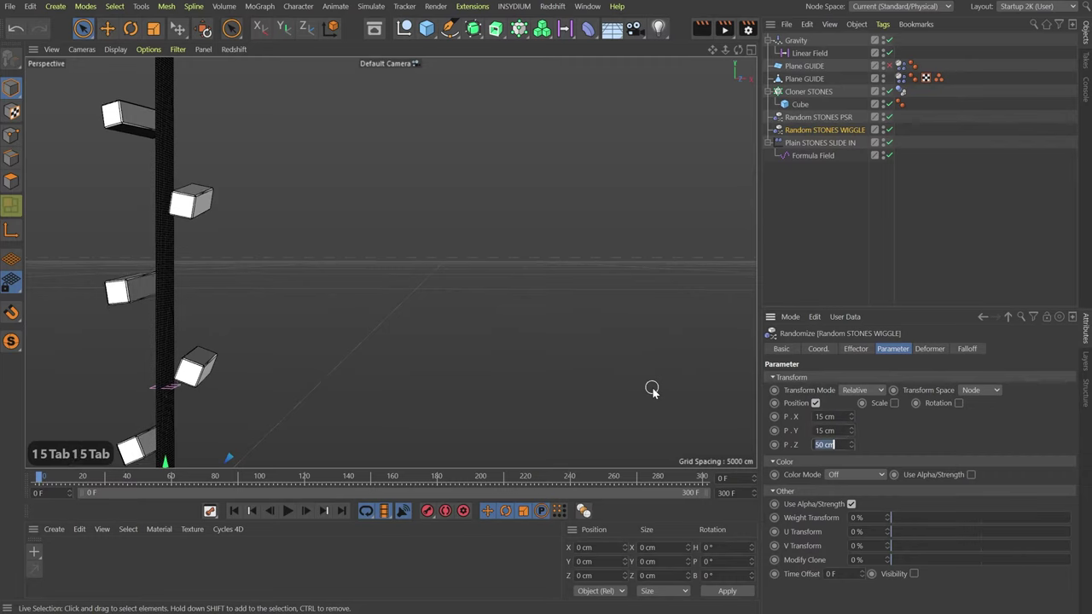
pyautogui.write('15')
pyautogui.press('Return')
# - Enable rotation in the wiggle effector and set its heading, pitch and bank variation to 5° each
pyautogui.click(959, 402)
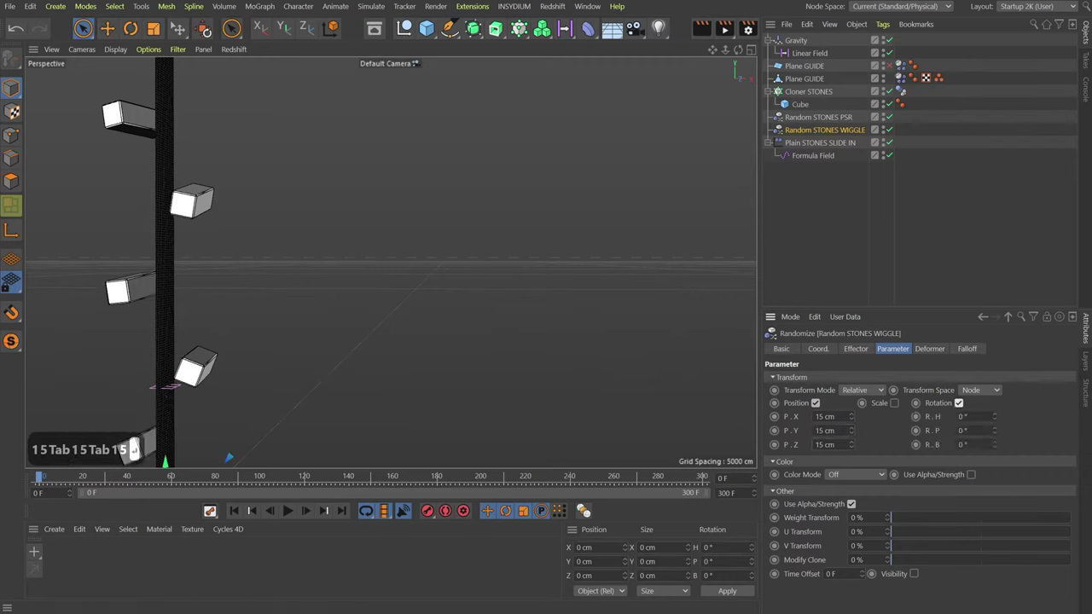
pyautogui.write('5')
pyautogui.press('Tab')
pyautogui.write('5')
pyautogui.press('Tab')
pyautogui.write('5')
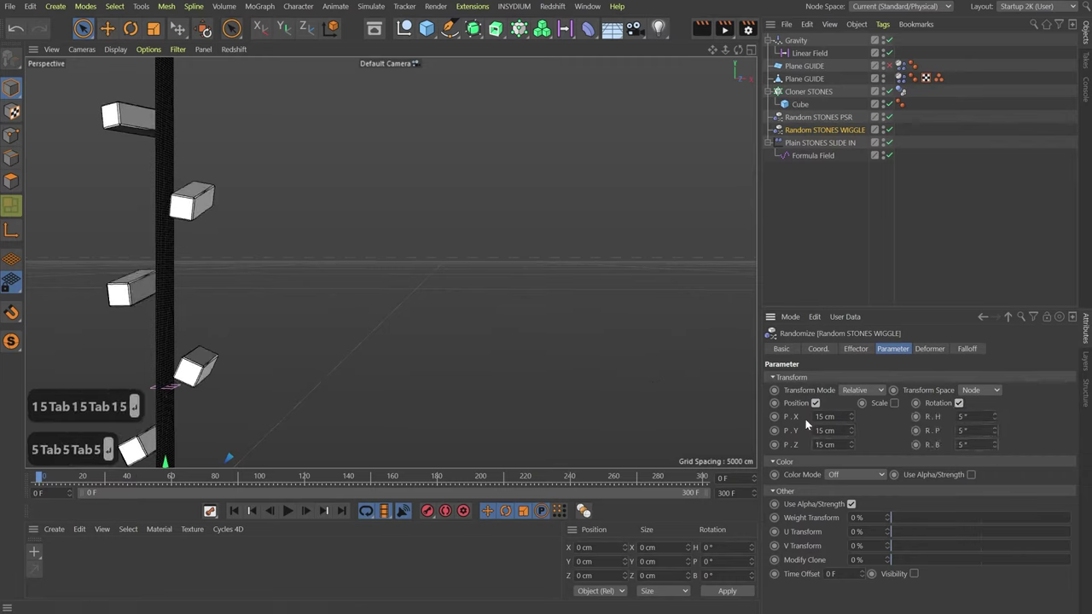
pyautogui.press('Return')
# - Switch the wiggle effector's random mode to Noise with 5 % animation speed and 200 % scale
pyautogui.click(861, 350)
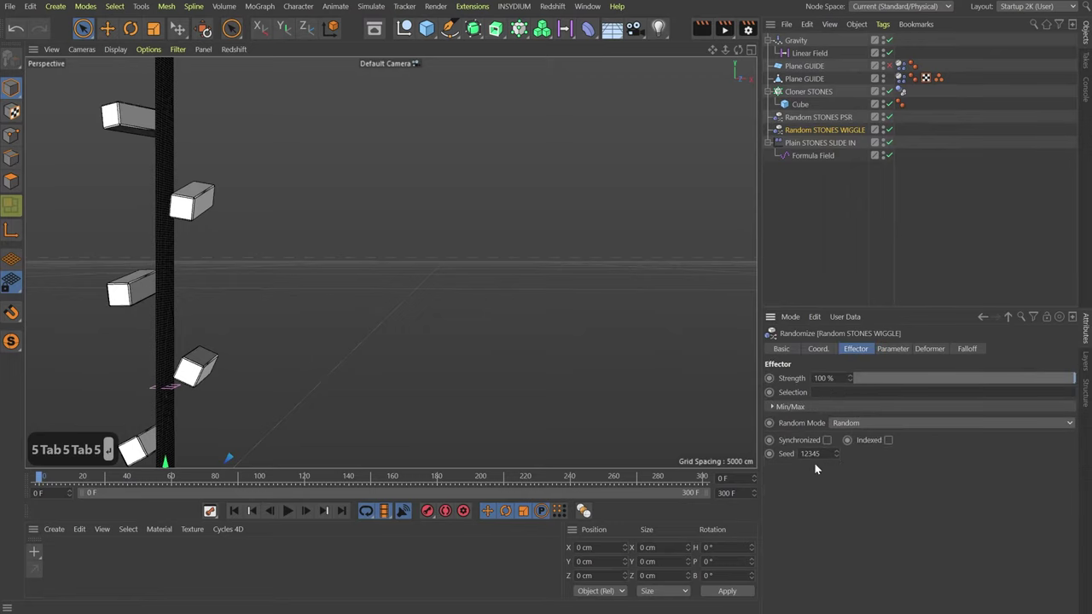
pyautogui.click(845, 424)
pyautogui.click(854, 463)
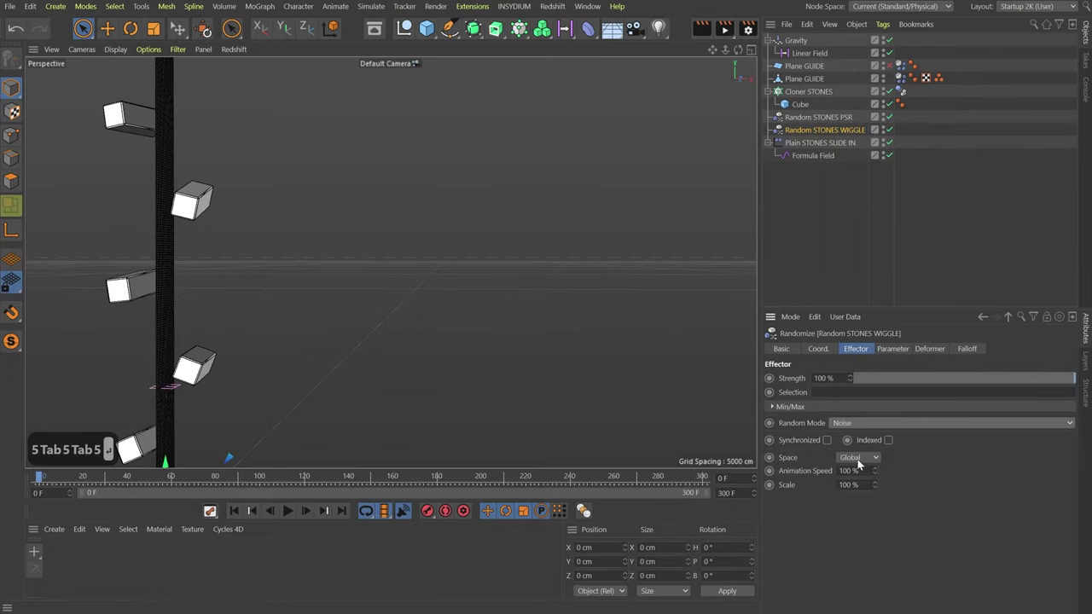
pyautogui.click(848, 470)
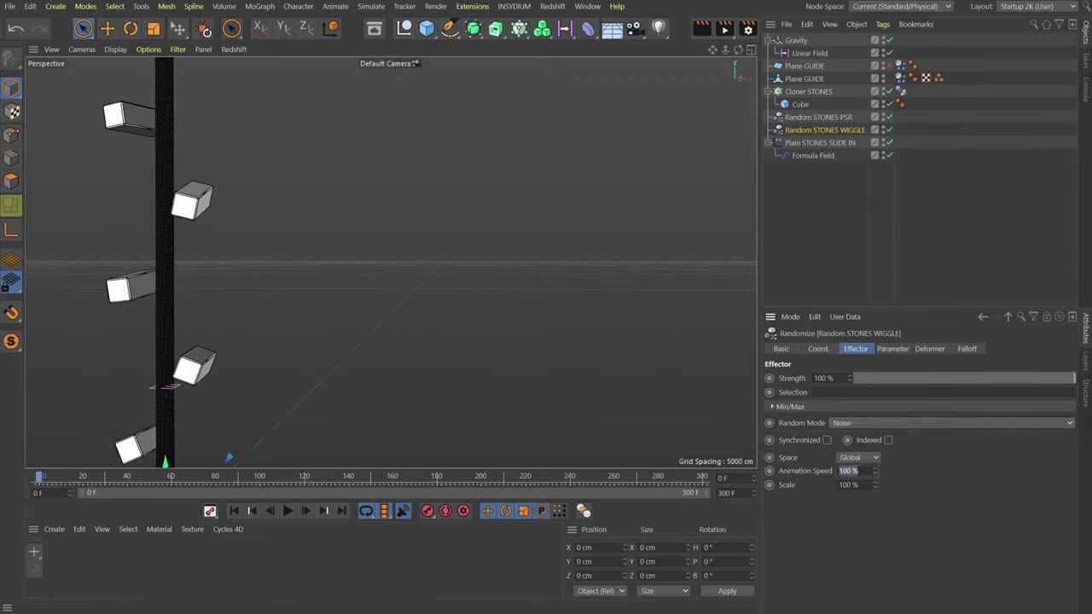
pyautogui.write('5')
pyautogui.press('Tab')
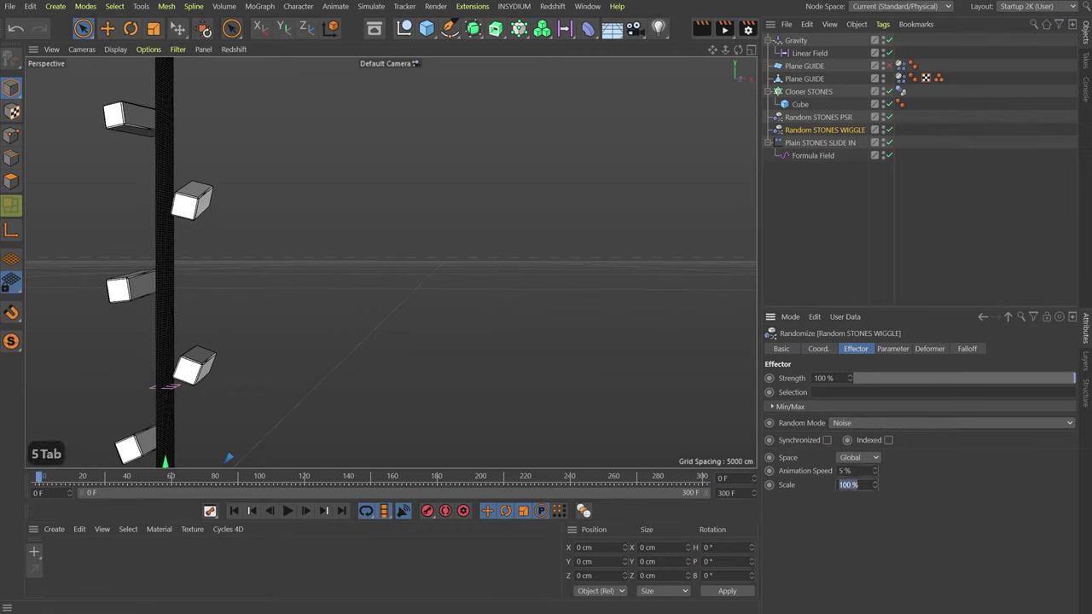
pyautogui.write('200')
pyautogui.press('Return')
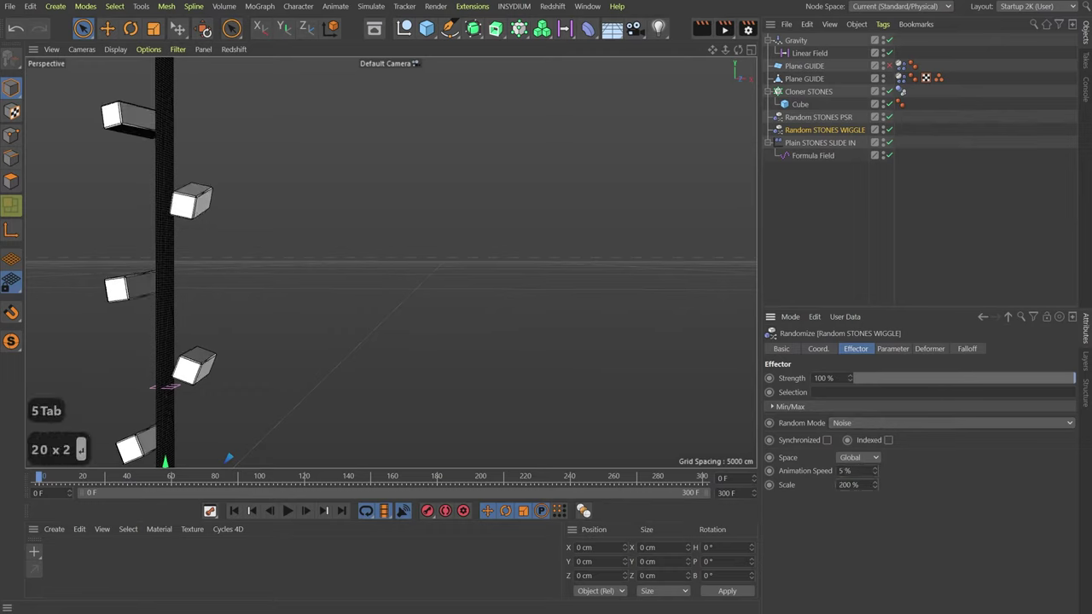
# - Play the simulation to about frame 79 and examine the guide plane and stones from several angles
pyautogui.click(287, 510)
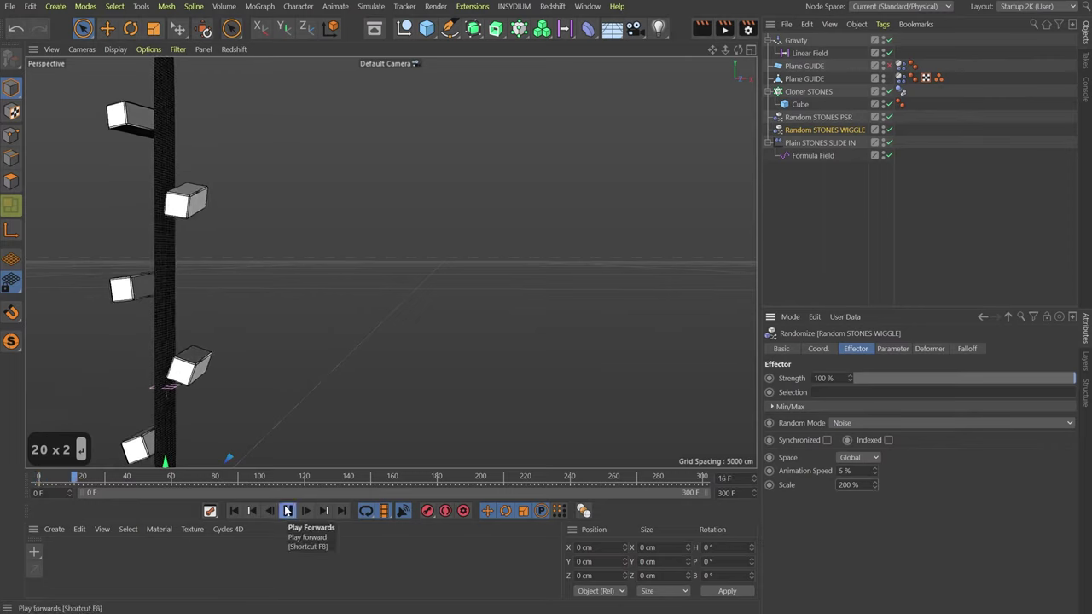
pyautogui.keyDown('alt'); pyautogui.moveTo(171, 392); pyautogui.dragTo(283, 321, button='middle'); pyautogui.keyUp('alt')
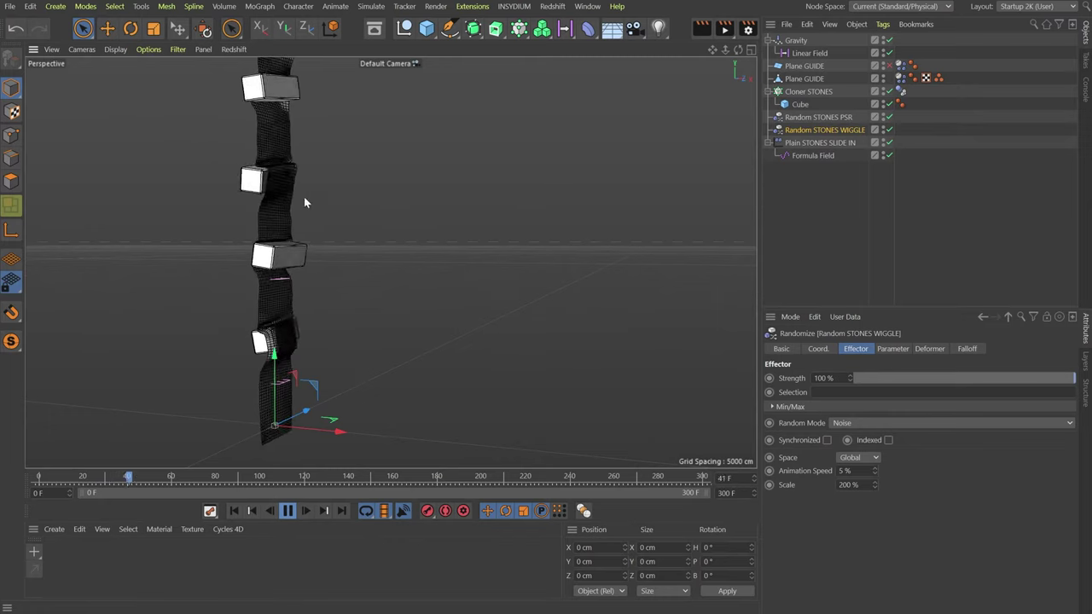
pyautogui.keyDown('alt'); pyautogui.moveTo(292, 251); pyautogui.dragTo(274, 263, button='middle'); pyautogui.keyUp('alt')
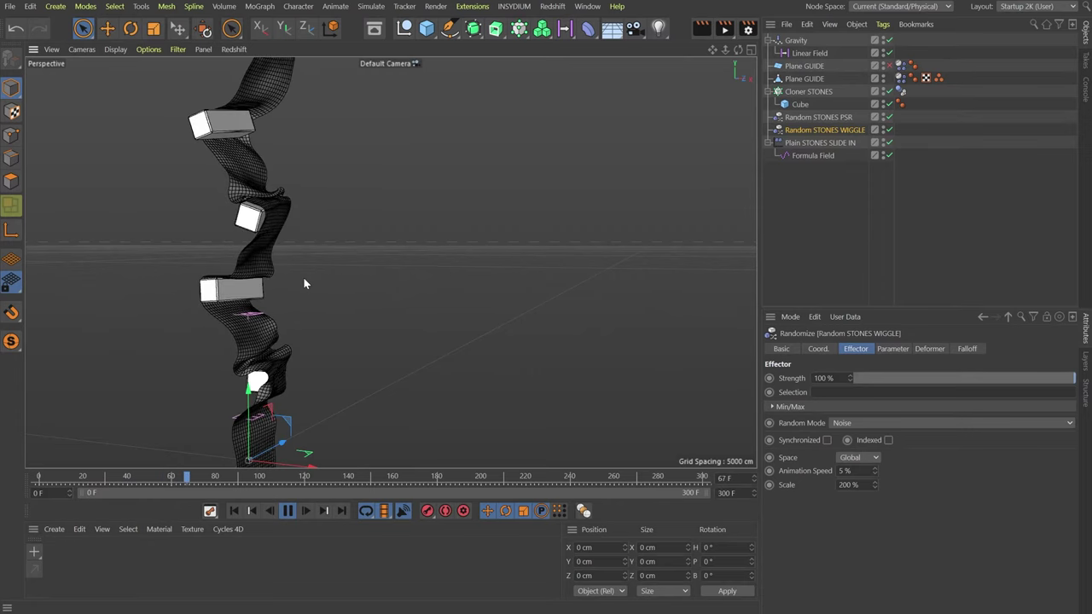
pyautogui.click(287, 510)
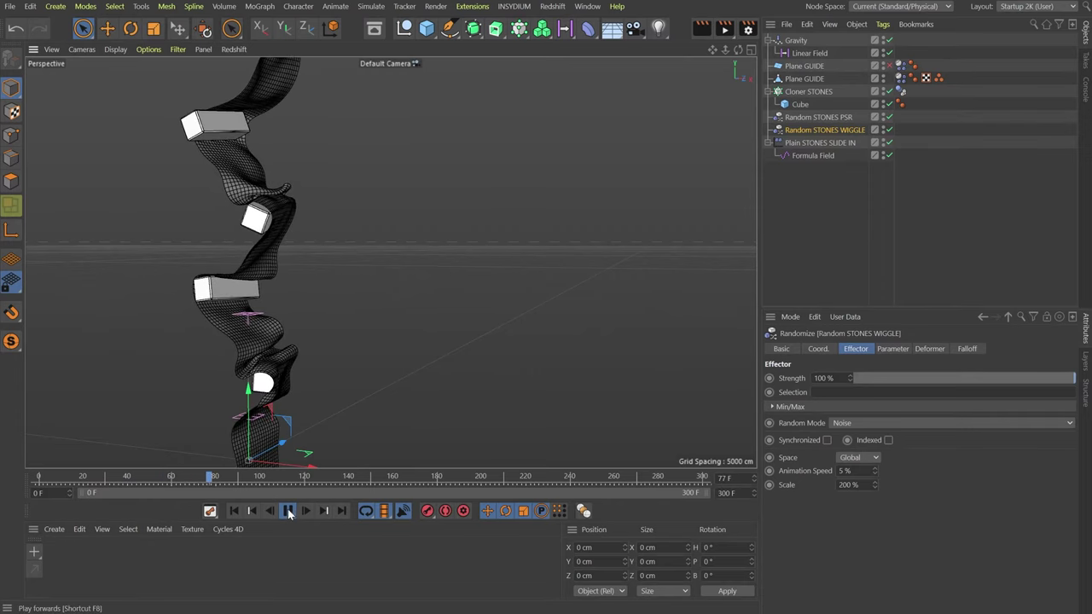
pyautogui.keyDown('alt'); pyautogui.moveTo(273, 288); pyautogui.dragTo(268, 214); pyautogui.keyUp('alt')
pyautogui.click(268, 214)
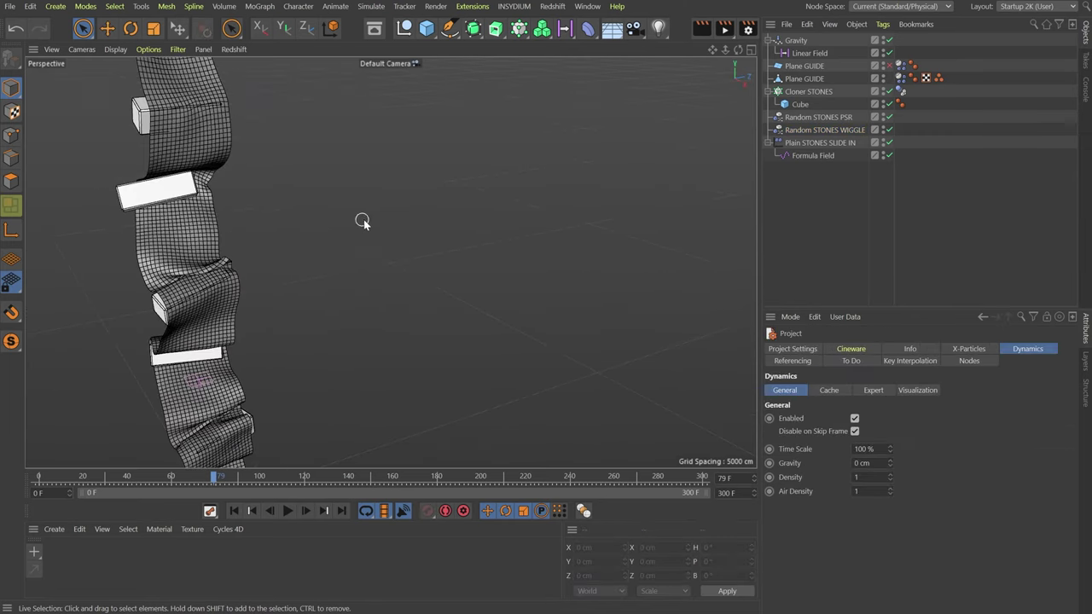
pyautogui.keyDown('alt'); pyautogui.moveTo(360, 222); pyautogui.dragTo(388, 166); pyautogui.keyUp('alt')
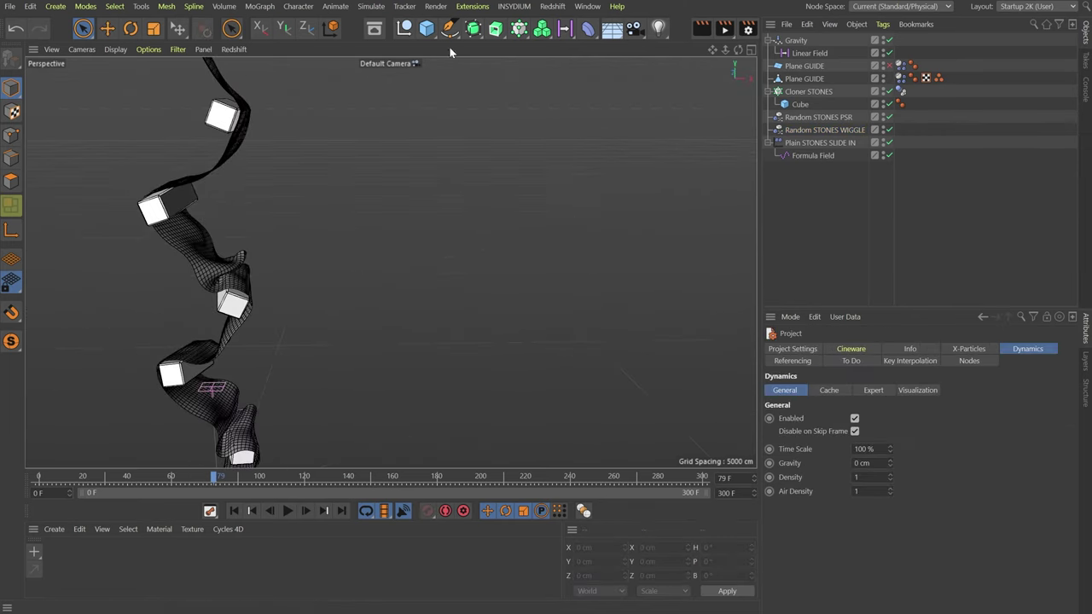
# - Add a Turbulence force with a scale of about 89 % and a frequency of about 23 %
pyautogui.click(436, 6)
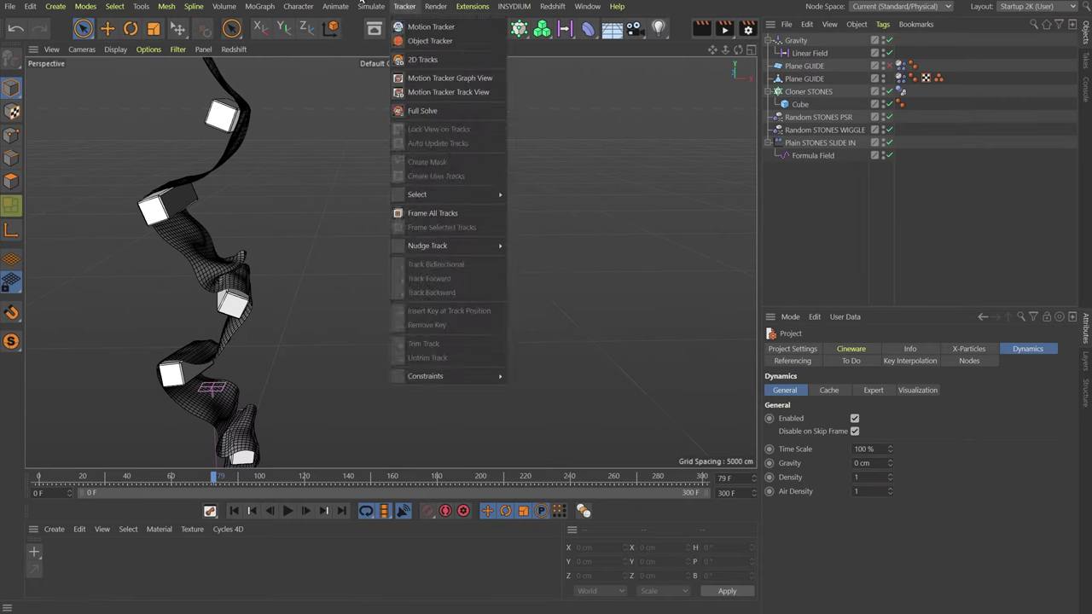
pyautogui.moveTo(372, 7)
pyautogui.moveTo(384, 92)
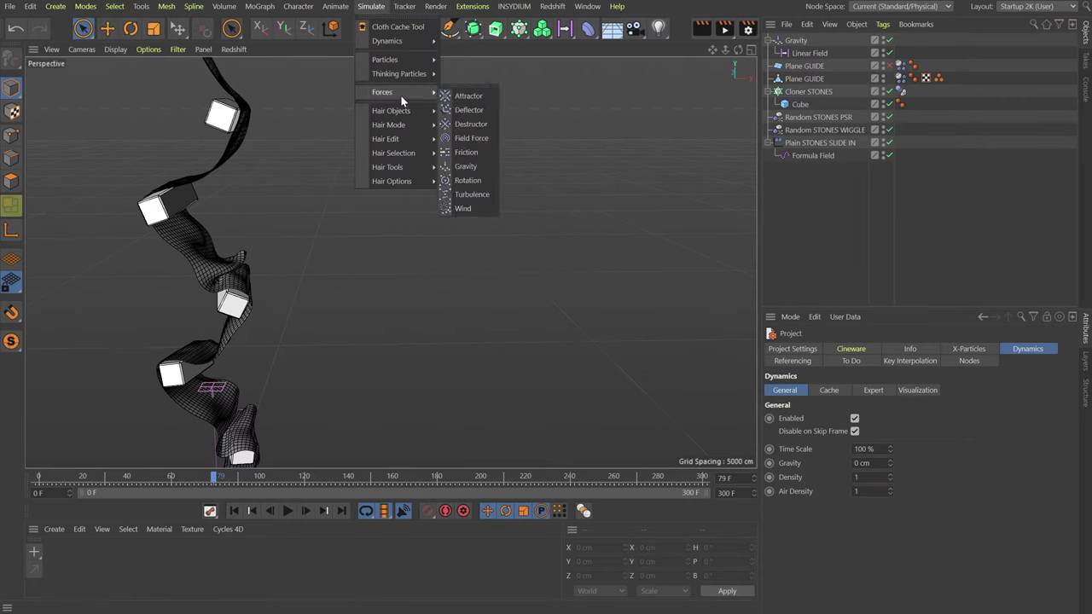
pyautogui.click(479, 194)
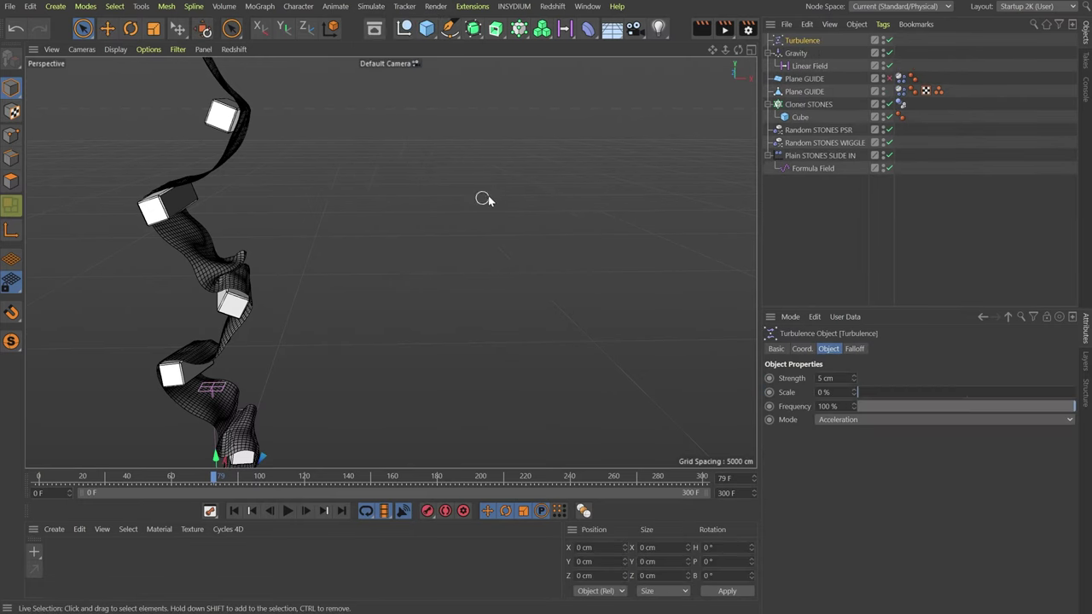
pyautogui.click(906, 407)
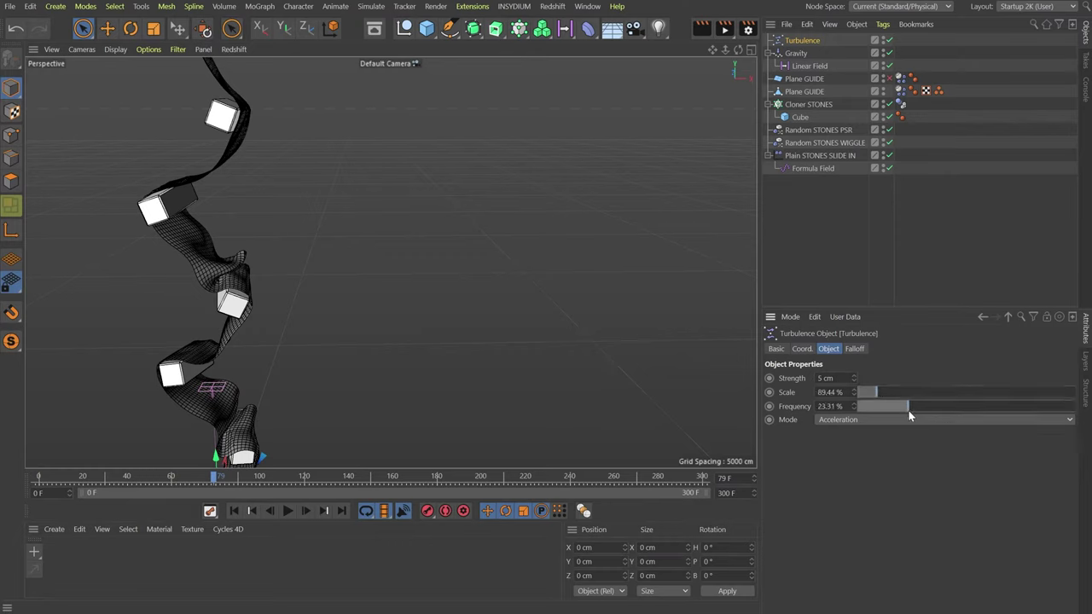
# - Collapse Gravity and move both Gravity and Turbulence below the two Plane GUIDE objects in the hierarchy
pyautogui.moveTo(808, 65); pyautogui.dragTo(803, 84)
pyautogui.click(770, 40)
pyautogui.click(796, 42)
pyautogui.keyDown('ctrl'); pyautogui.click(800, 54); pyautogui.keyUp('ctrl')
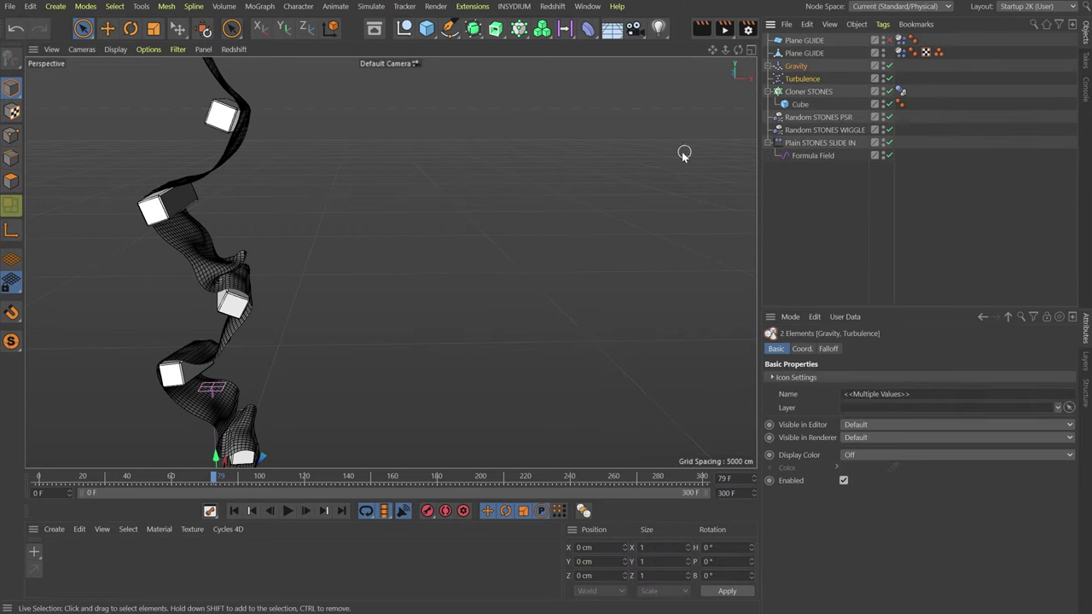
# - Set the bank rotation of the Plain STONES SLIDE IN effector to -15°
pyautogui.keyDown('alt'); pyautogui.moveTo(443, 256); pyautogui.dragTo(256, 260); pyautogui.keyUp('alt')
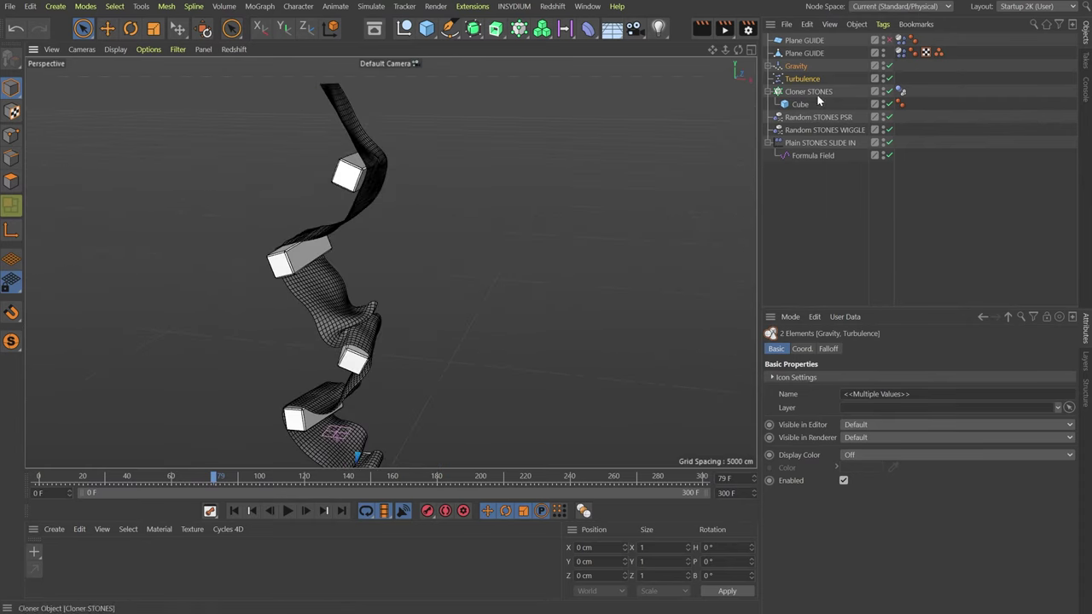
pyautogui.click(818, 143)
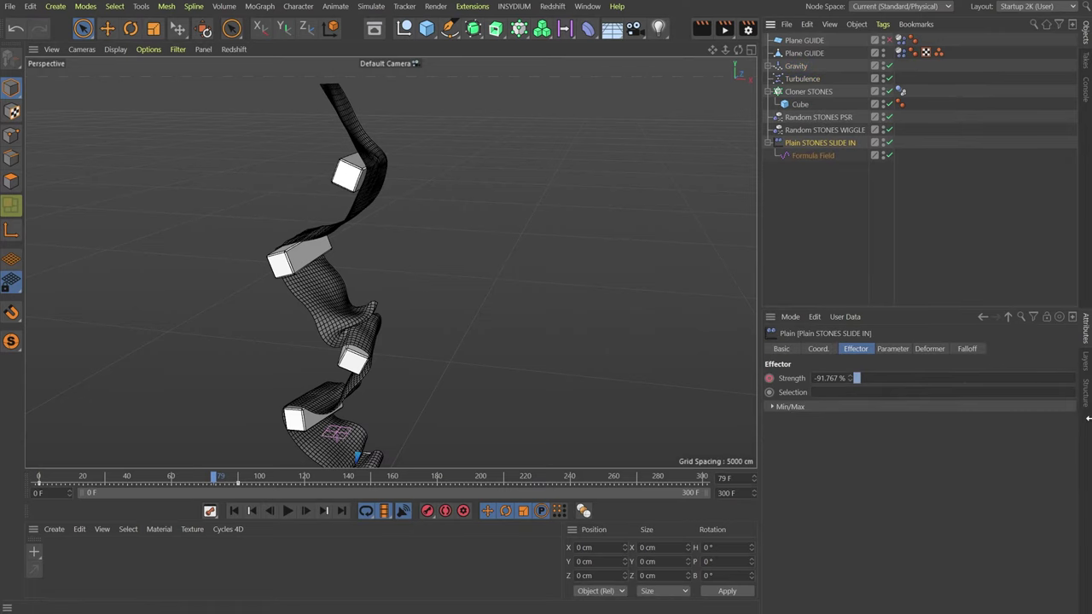
pyautogui.click(890, 347)
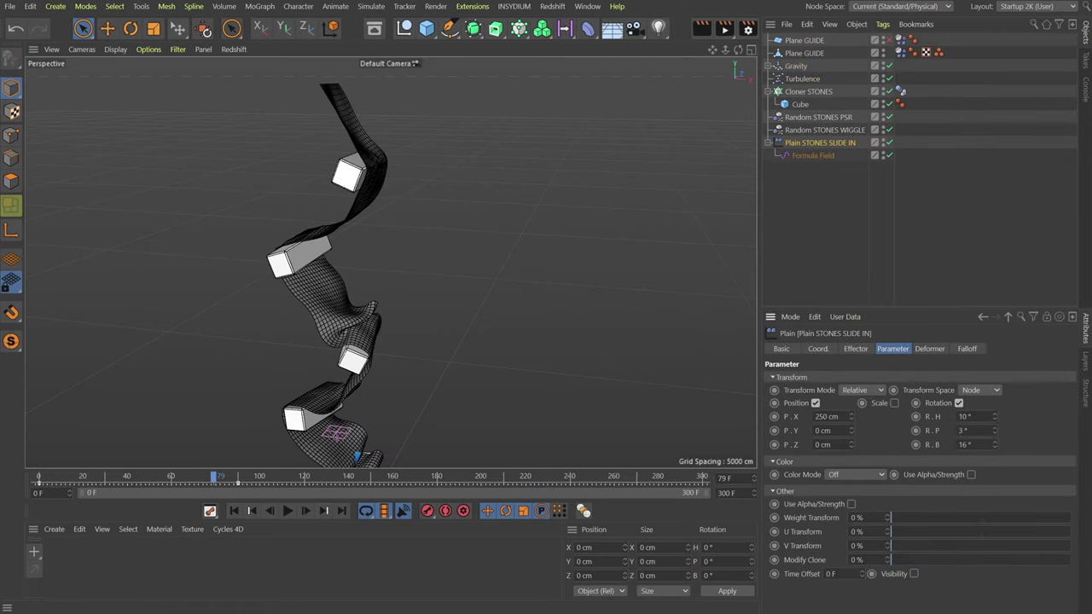
pyautogui.write('-15')
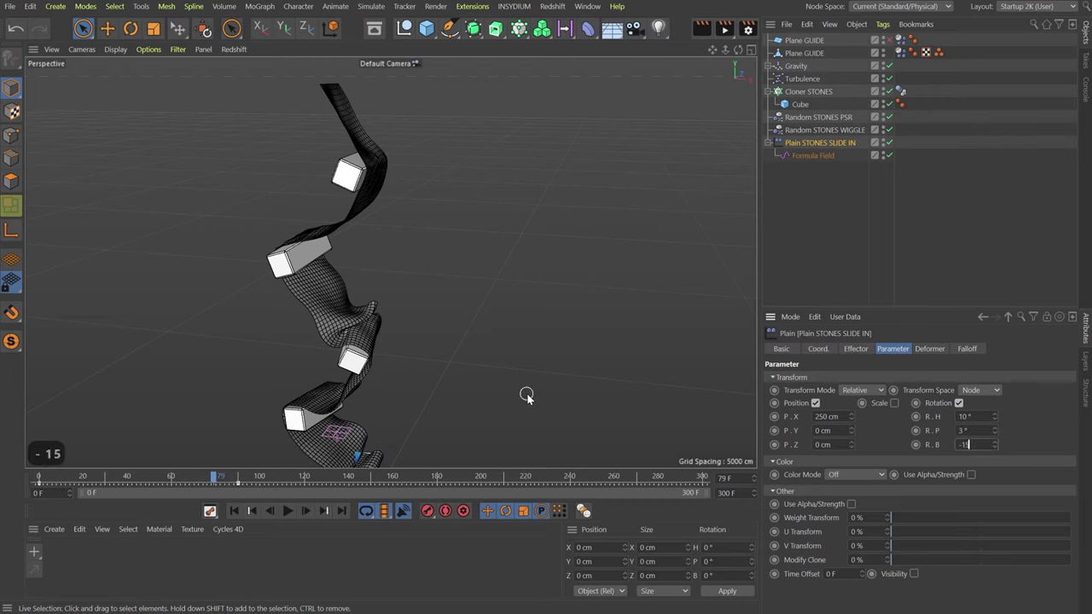
pyautogui.press('Return')
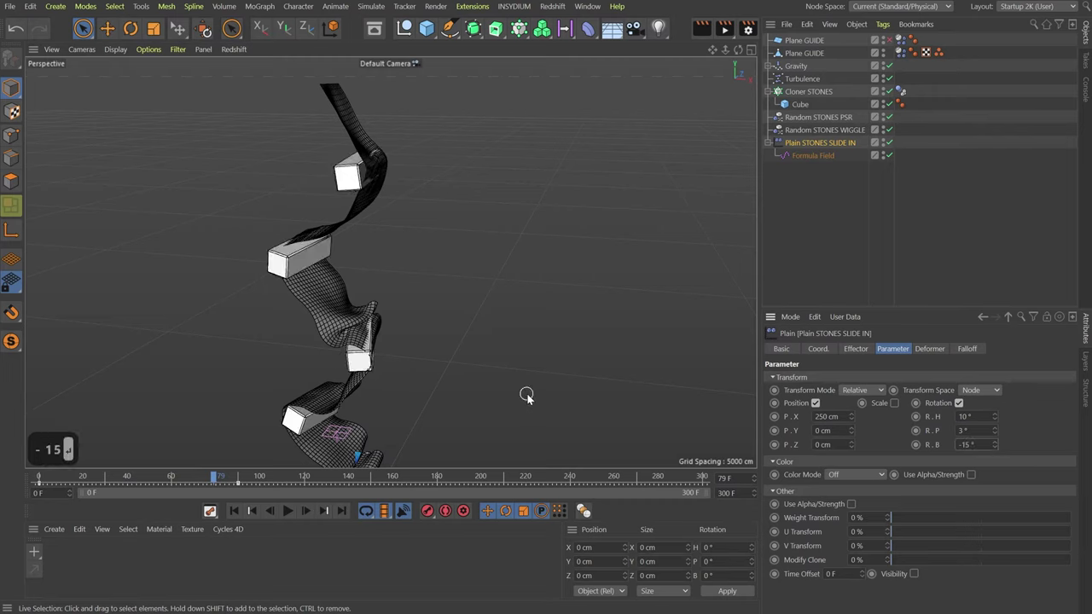
# - Add a Time effector and place it directly above Plain STONES SLIDE IN in the hierarchy
pyautogui.click(519, 31)
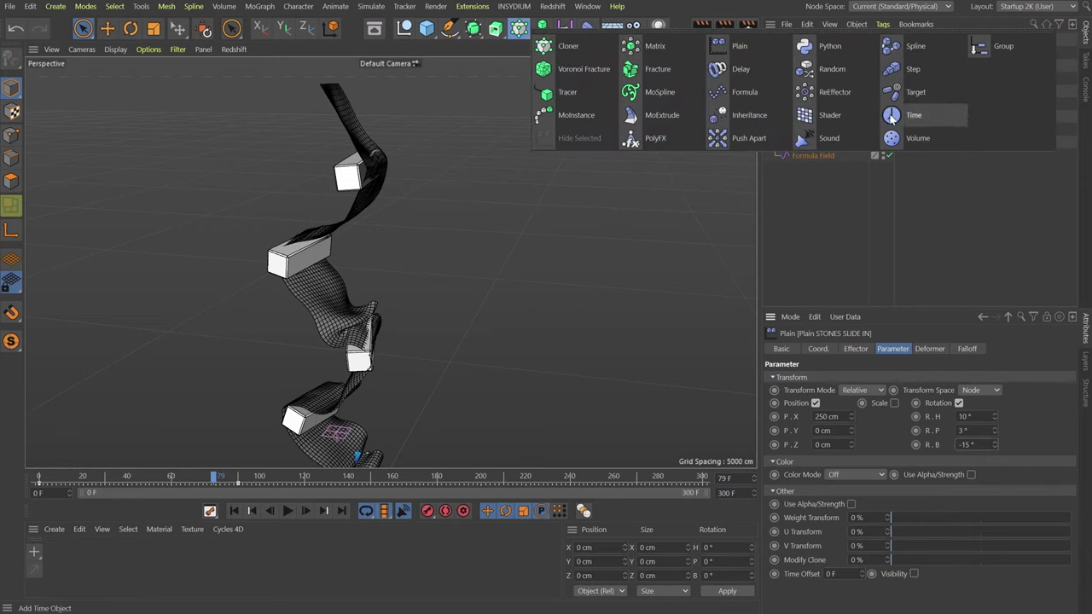
pyautogui.click(929, 112)
pyautogui.moveTo(784, 42); pyautogui.dragTo(814, 154)
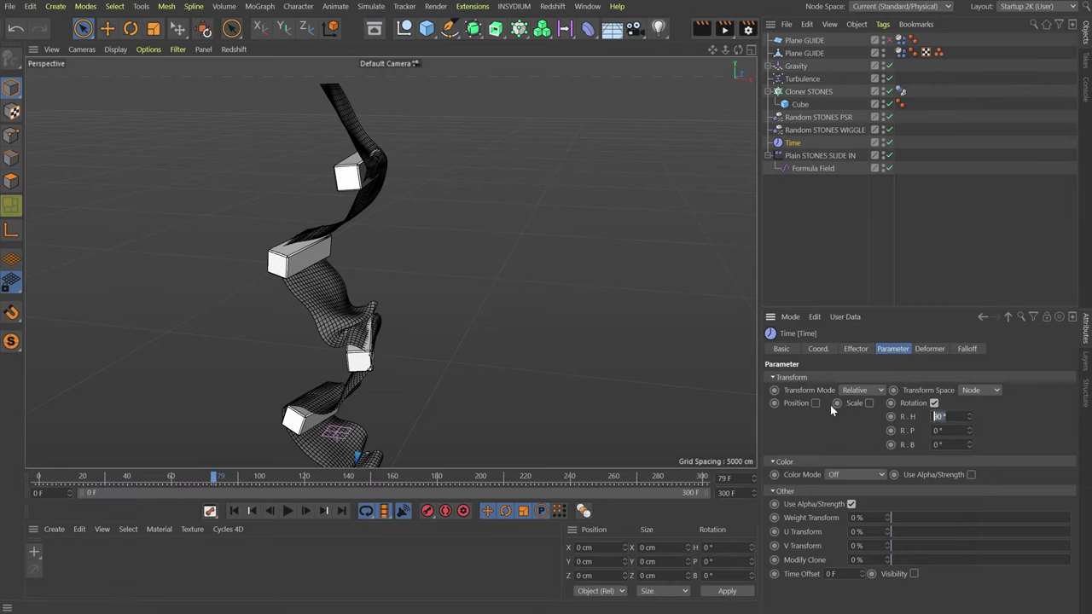
# - Set the Time effector's heading rotation to 0° and its bank rotation to 10°
pyautogui.write('0')
pyautogui.press('Tab')
pyautogui.press('Tab')
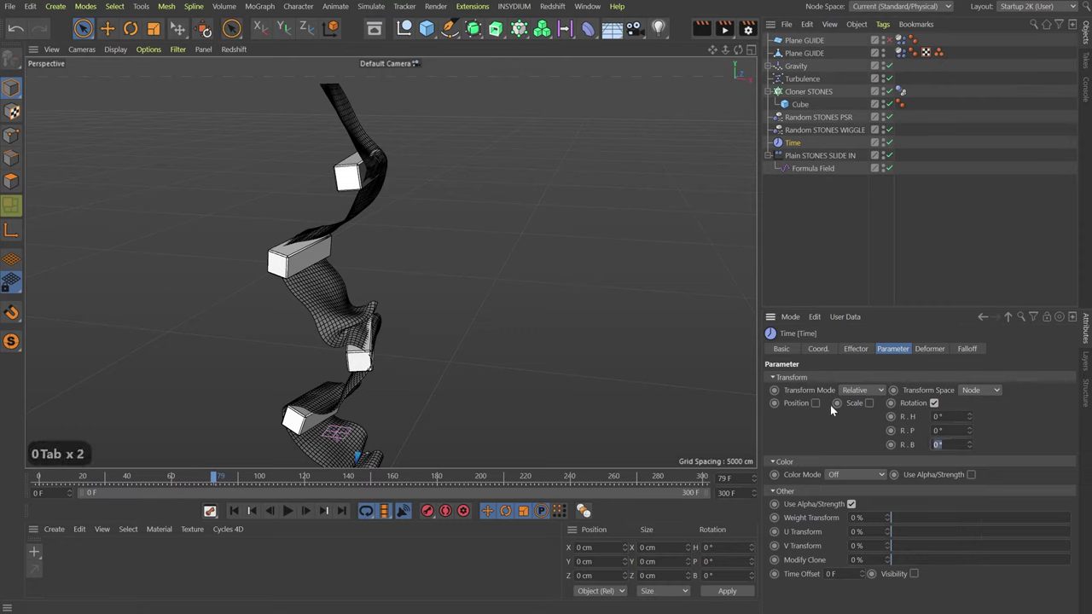
pyautogui.write('10')
pyautogui.press('Return')
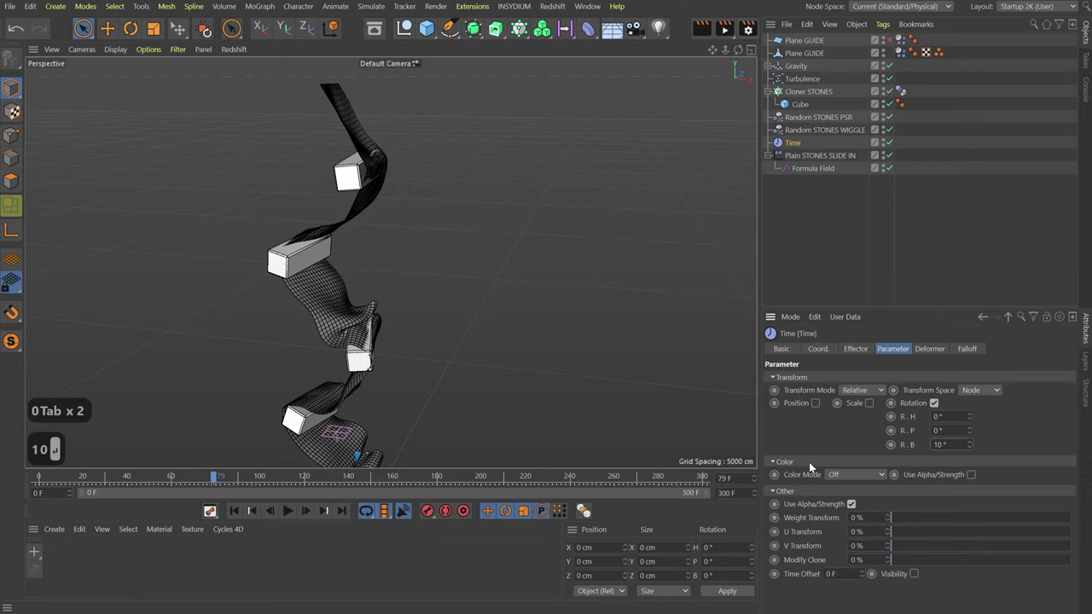
# - Play the animation from the start to about frame 52 to check the stones' motion
pyautogui.click(235, 511)
pyautogui.click(287, 511)
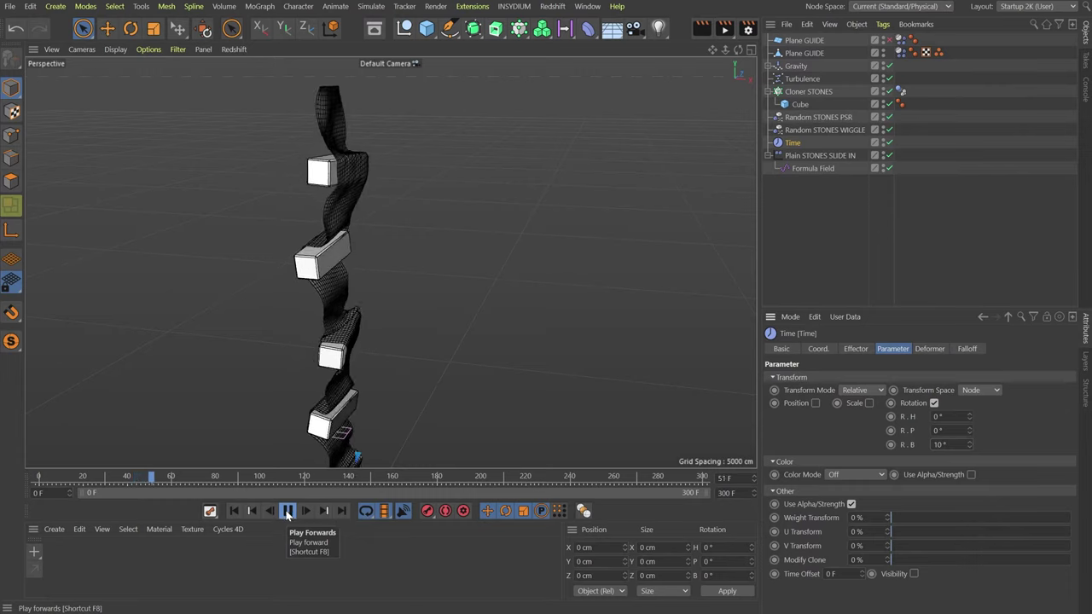
pyautogui.click(289, 510)
# - Add a Formula Field with mod(id;2) to the Time effector's falloff, disable value clamping, and add a Range Map with -100% minimum output
pyautogui.click(967, 349)
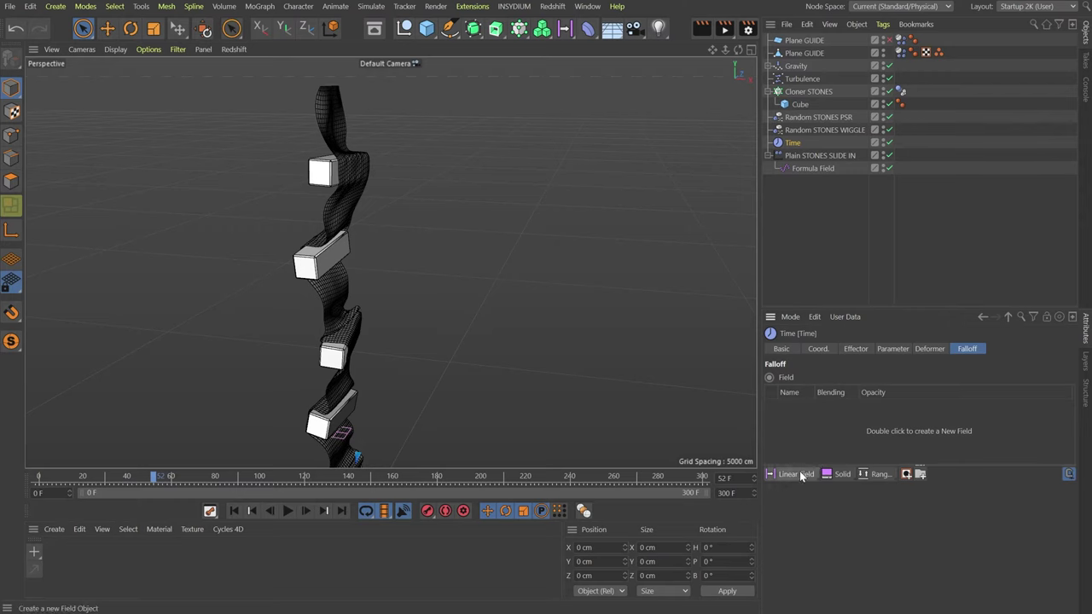
pyautogui.keyDown('alt'); pyautogui.moveTo(417, 392); pyautogui.dragTo(374, 244, button='middle'); pyautogui.keyUp('alt')
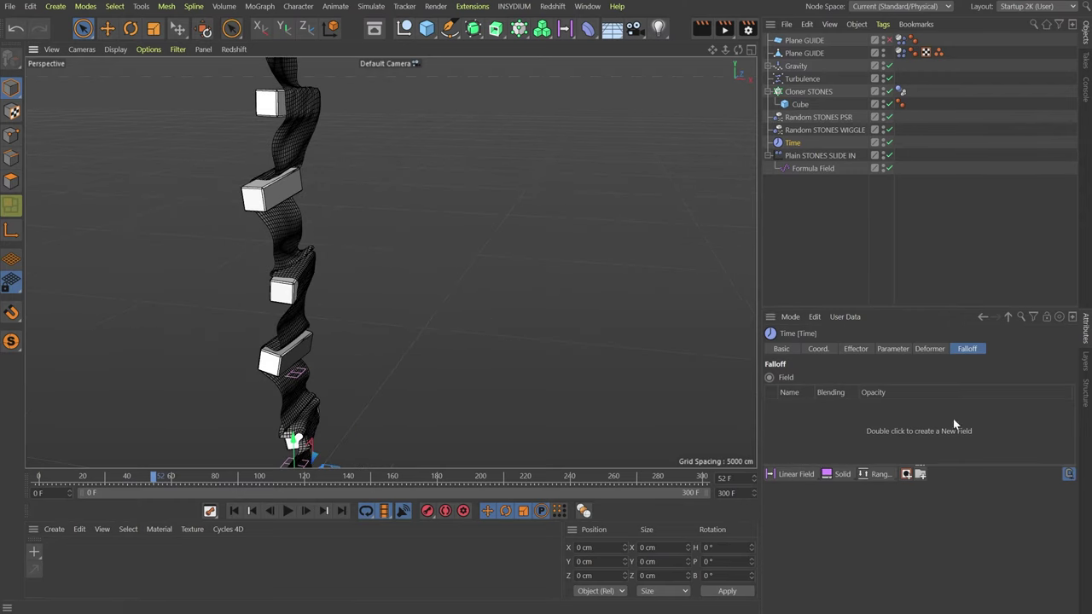
pyautogui.moveTo(800, 478); pyautogui.dragTo(984, 538)
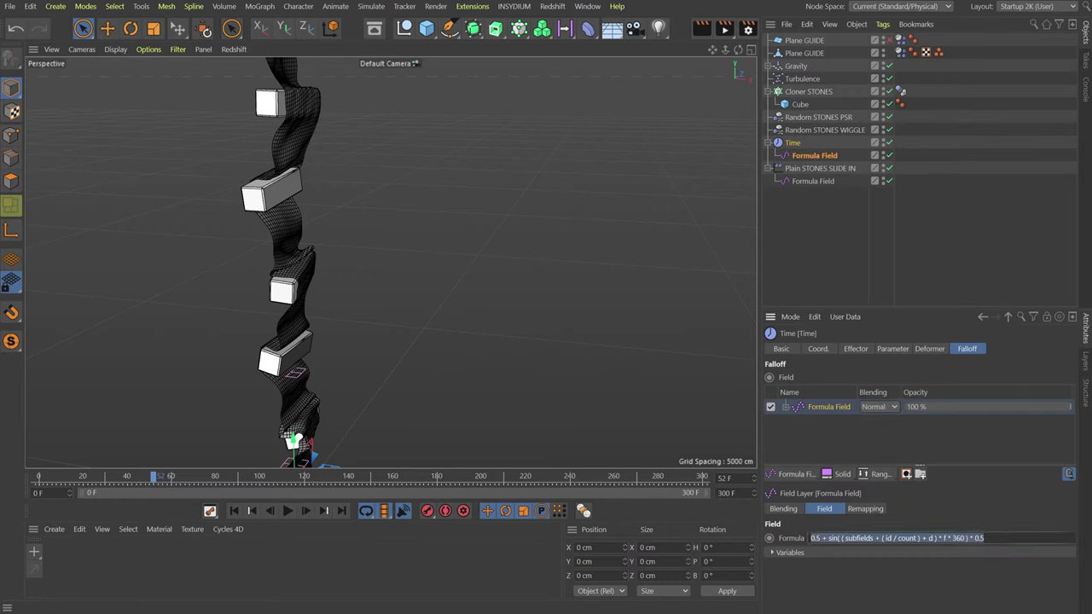
pyautogui.write('mod(id;2')
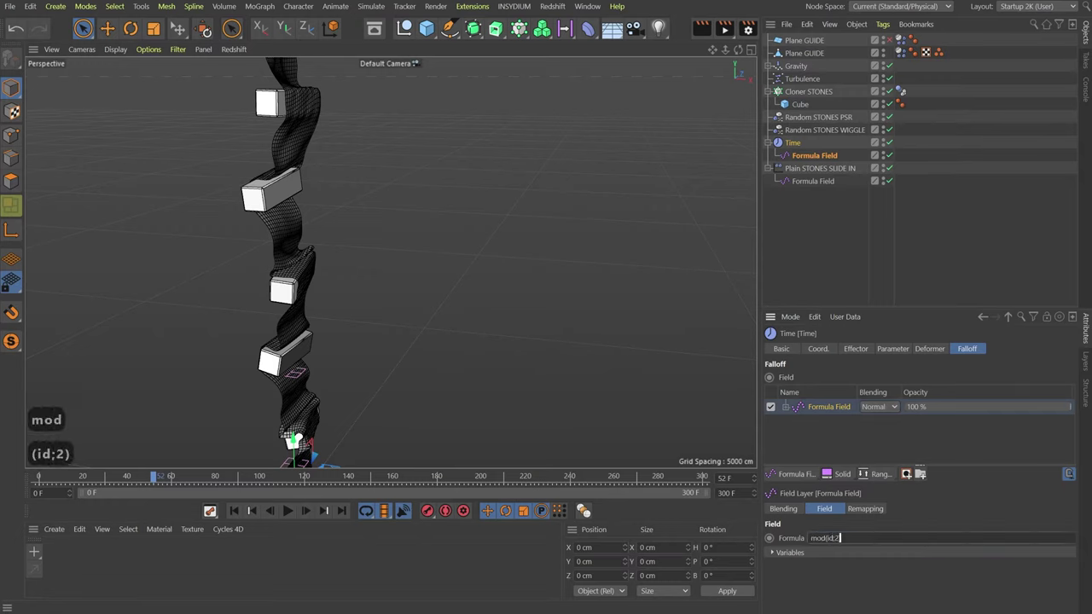
pyautogui.write(')')
pyautogui.press('Return')
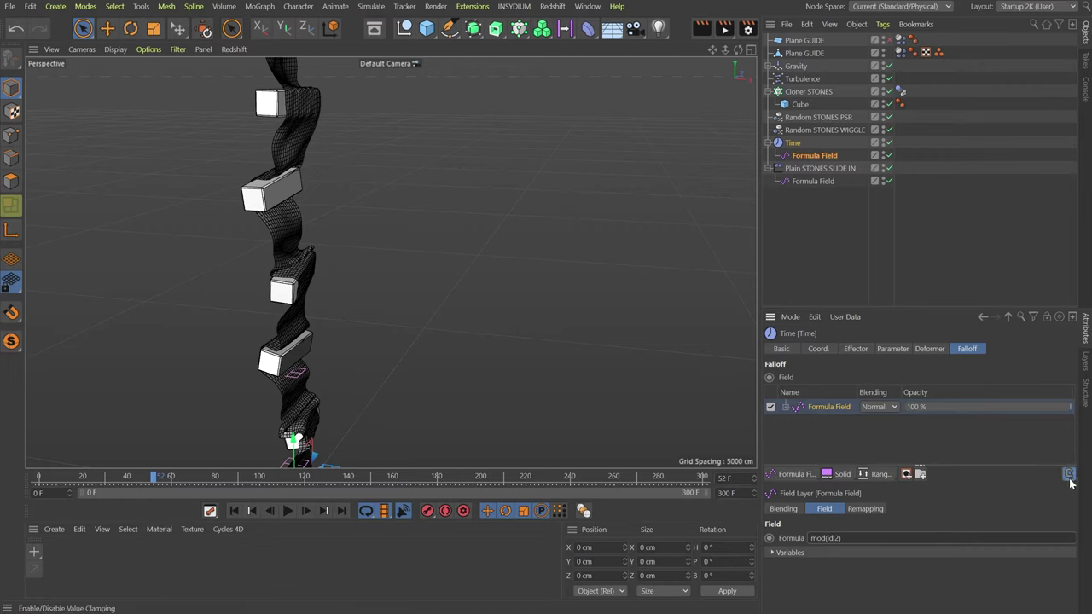
pyautogui.click(879, 475)
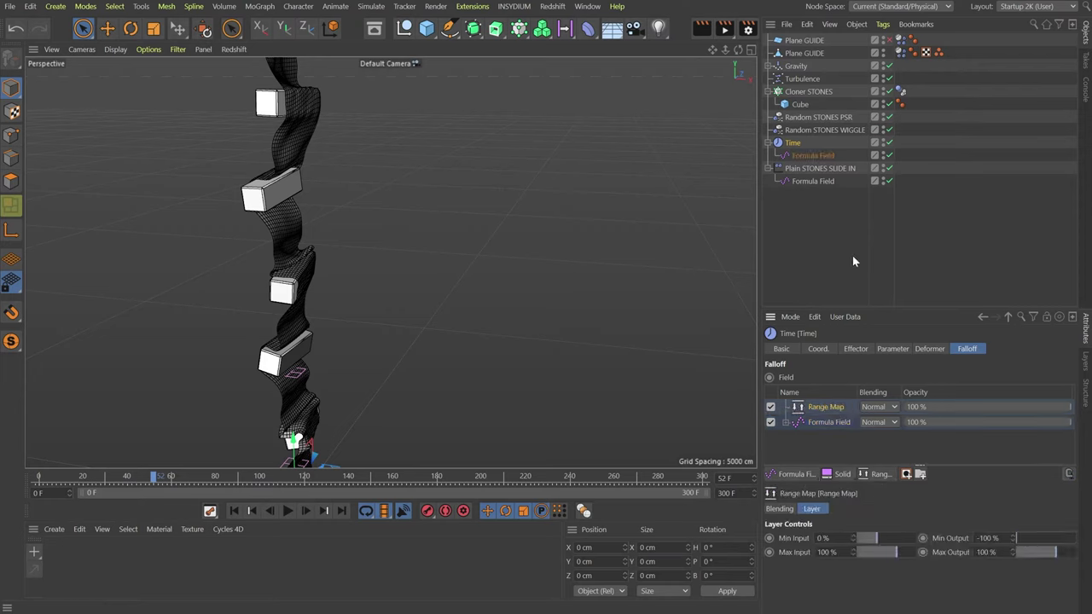
# - Add the Time effector to Cloner STONES' effector list and move Plain STONES SLIDE IN to the end of that list
pyautogui.click(801, 91)
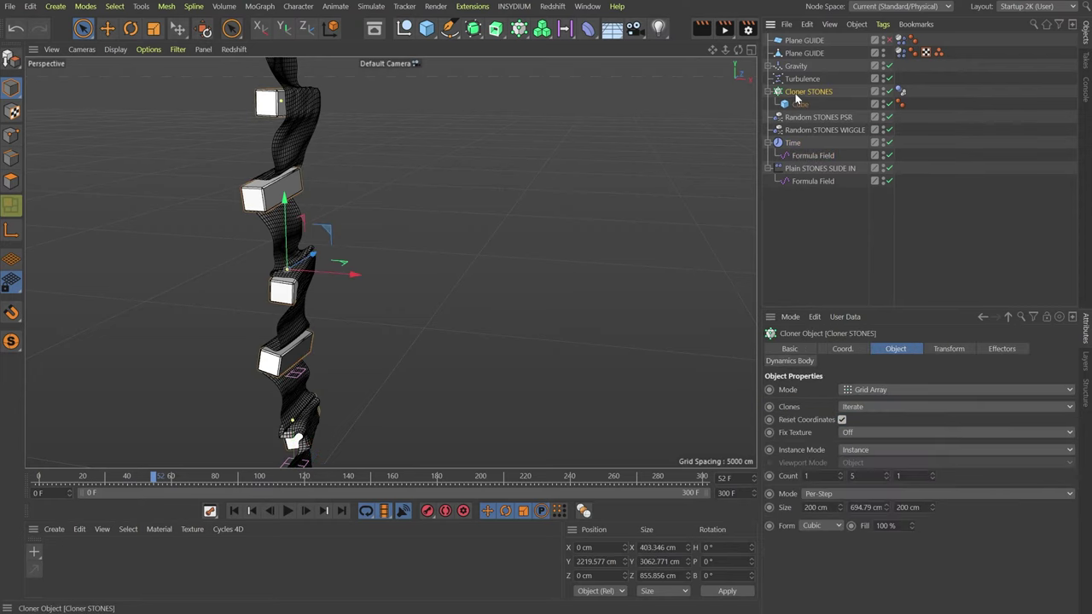
pyautogui.click(996, 349)
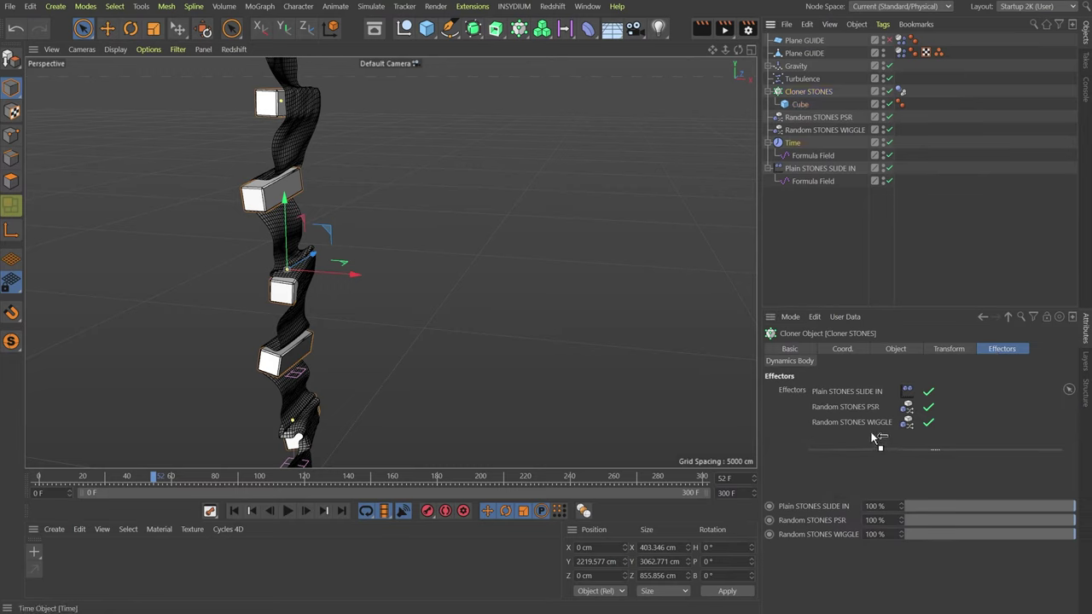
pyautogui.moveTo(872, 438); pyautogui.dragTo(853, 441)
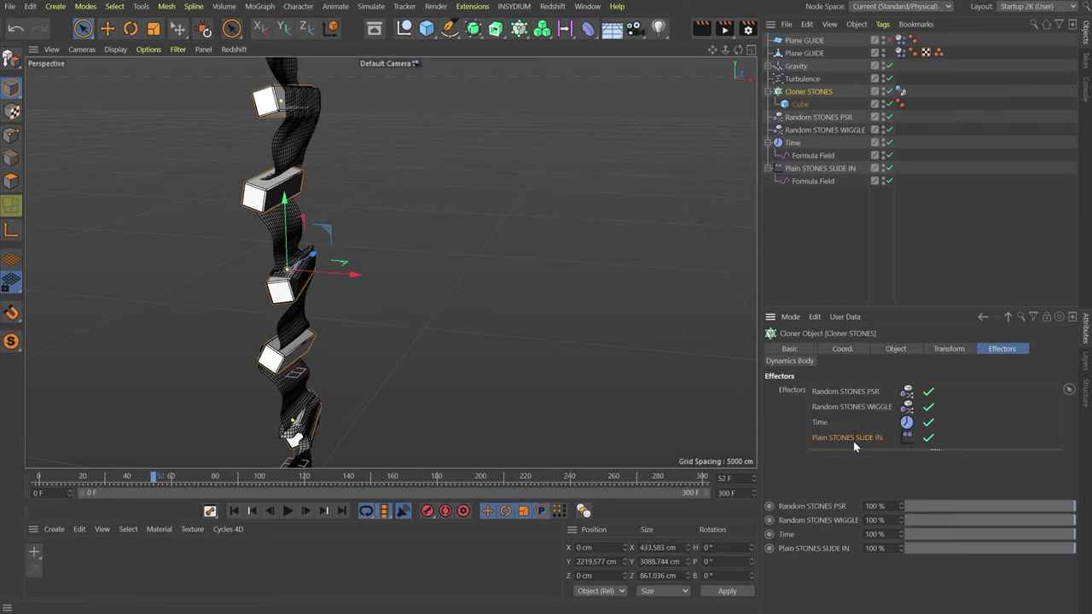
# - Play the animation from the start and examine the stones' alternating rotation in the perspective and front views
pyautogui.click(234, 510)
pyautogui.click(288, 510)
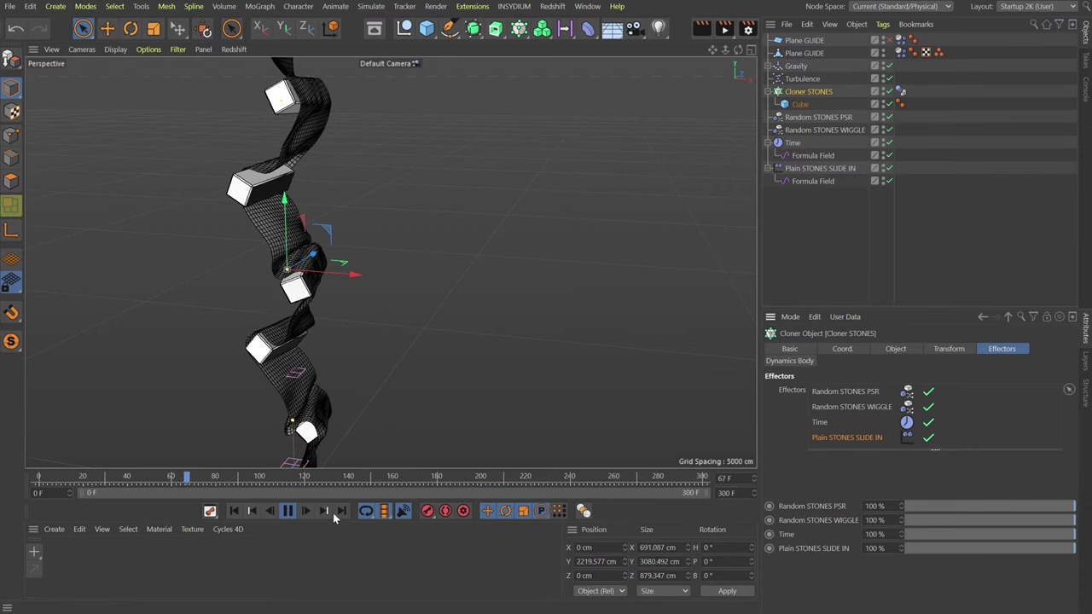
pyautogui.click(287, 510)
pyautogui.press('F4')
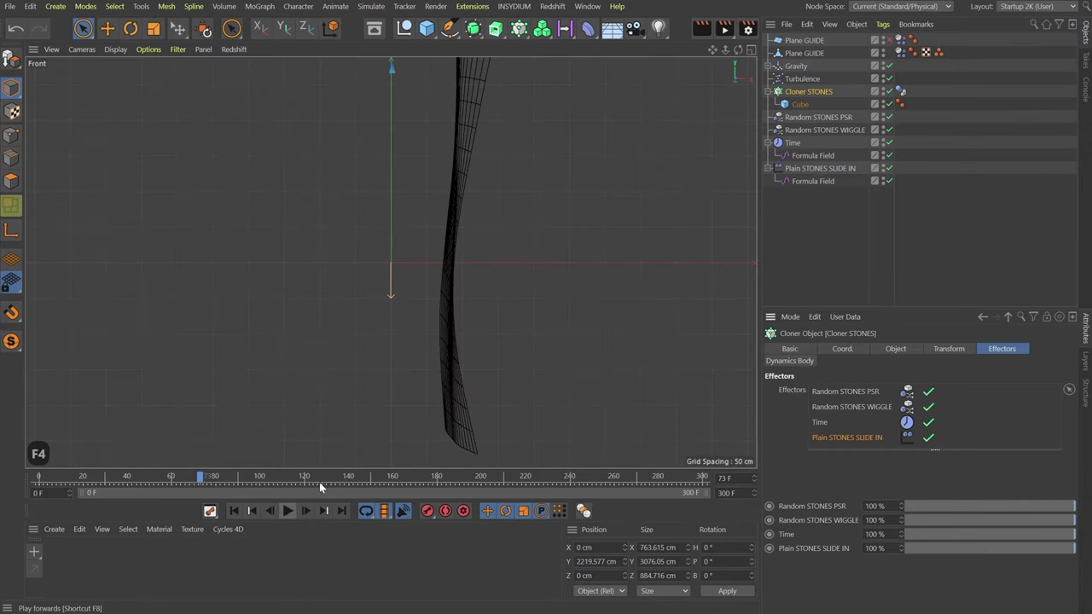
pyautogui.scroll(-5, 473, 319)
pyautogui.scroll(-3, 511, 329)
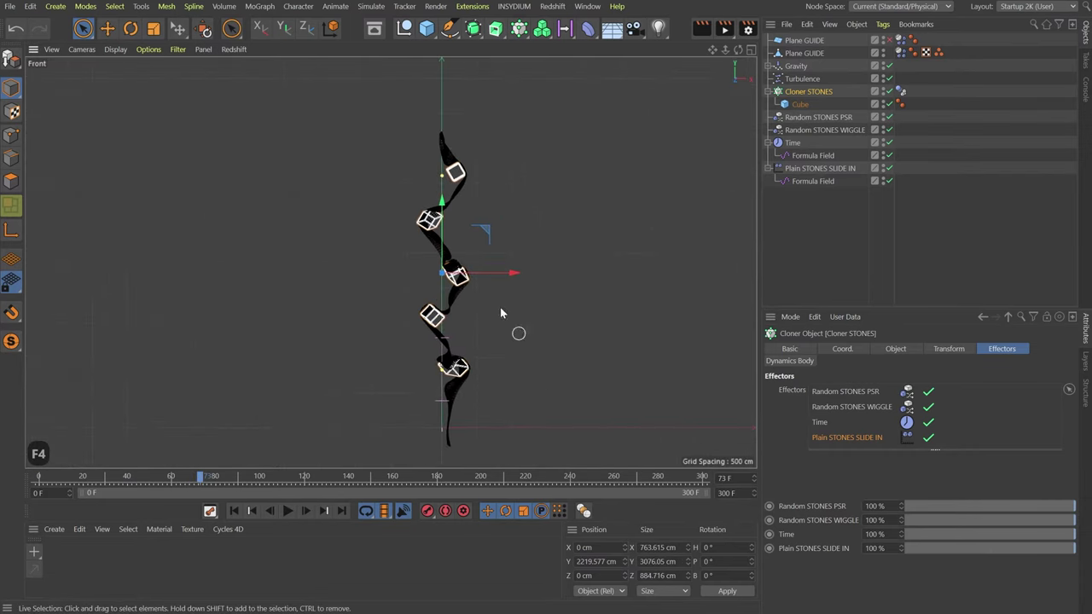
pyautogui.scroll(4, 562, 267)
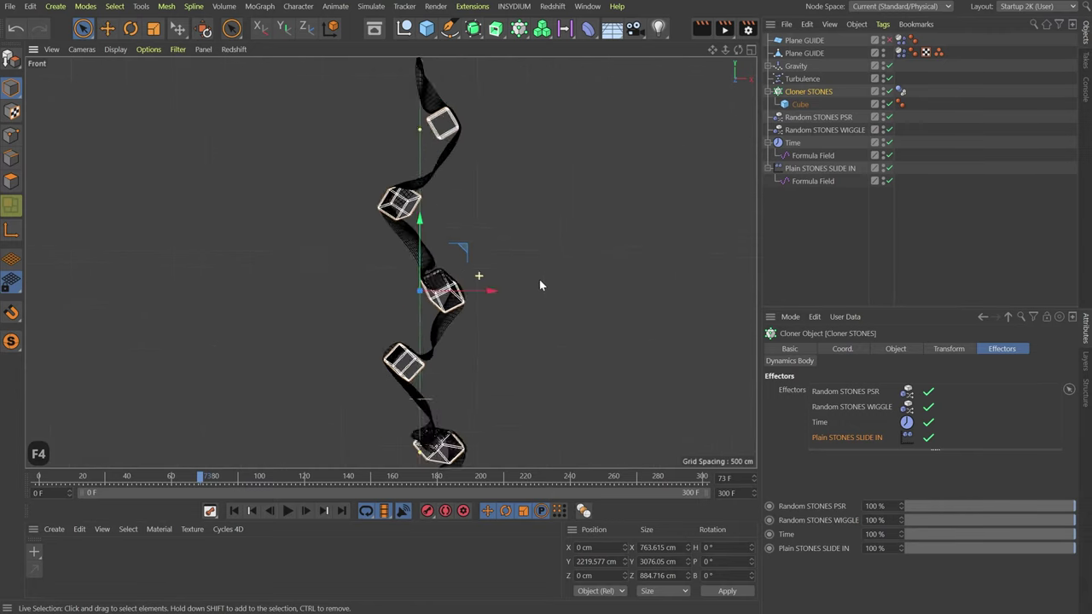
pyautogui.scroll(-2, 525, 285)
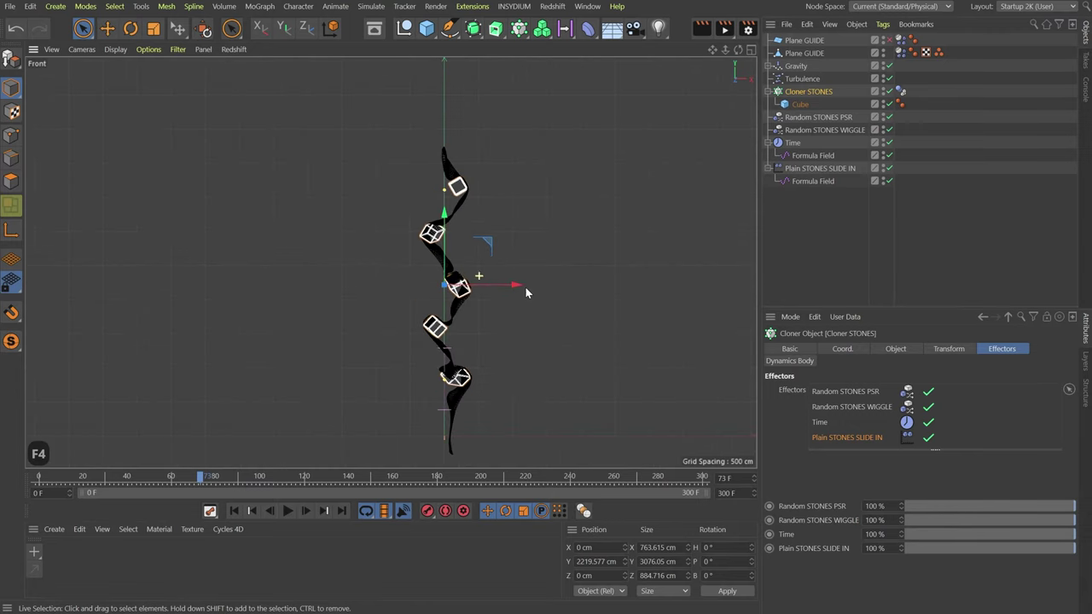
pyautogui.click(234, 510)
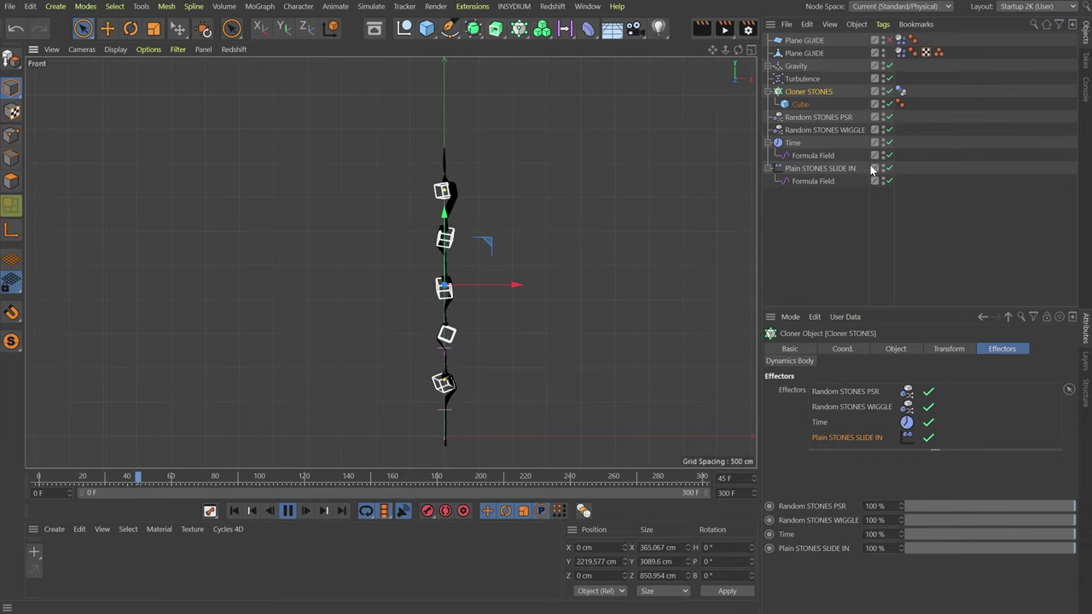
# - Set the Plain STONES SLIDE IN effector's transform space to Effector and replay the animation to about frame 61
pyautogui.click(794, 171)
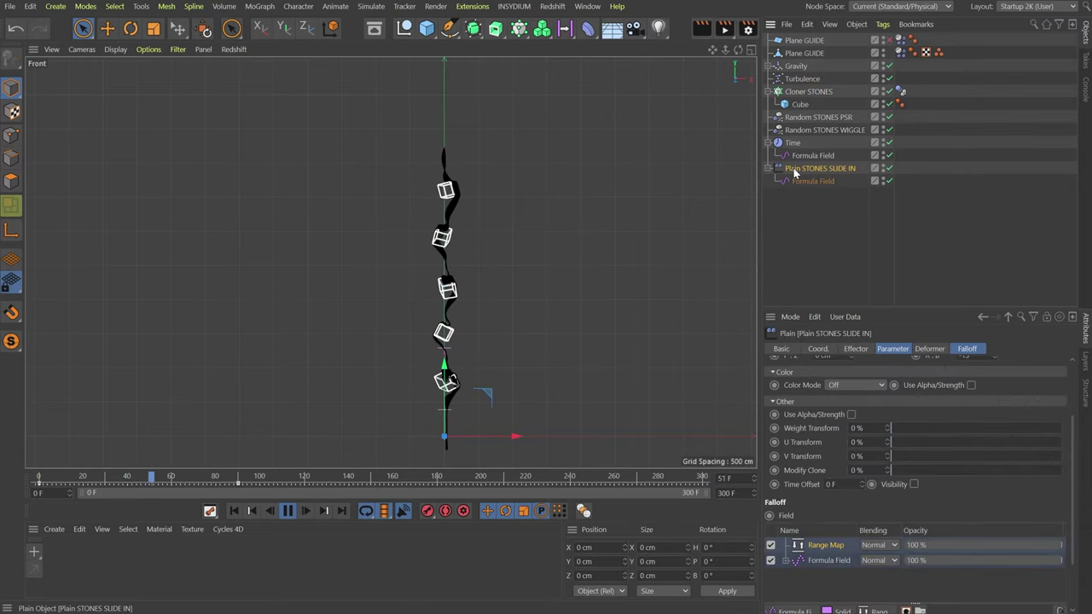
pyautogui.click(856, 348)
pyautogui.click(892, 349)
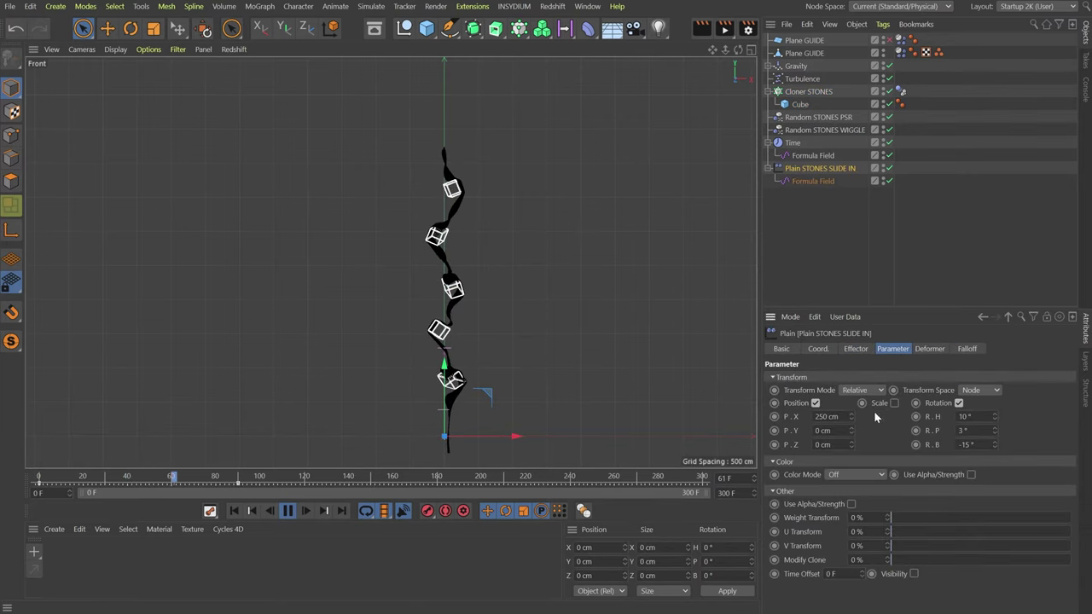
pyautogui.click(980, 389)
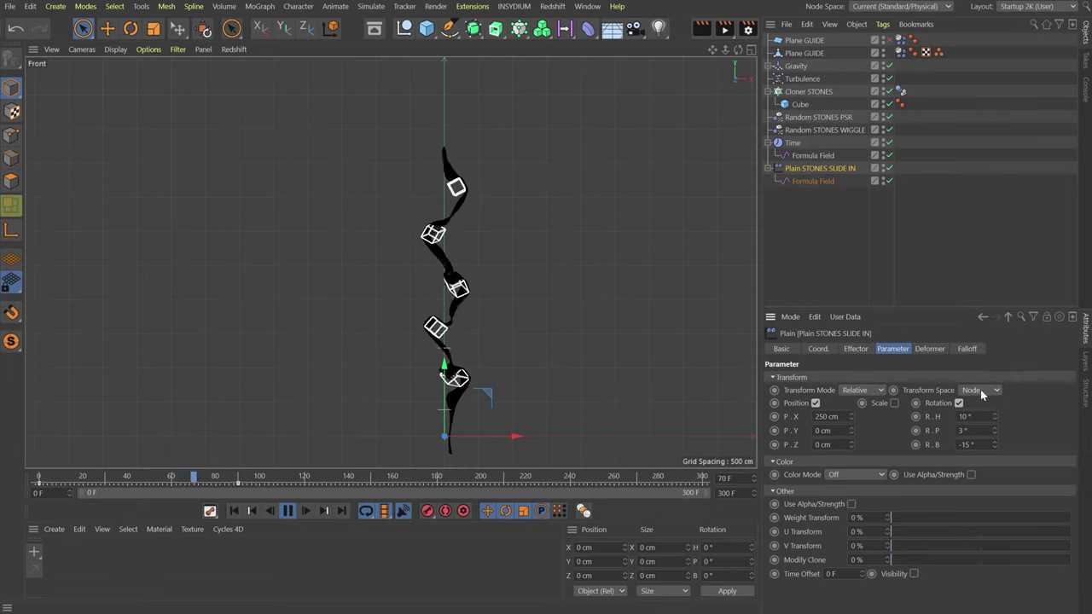
pyautogui.click(975, 417)
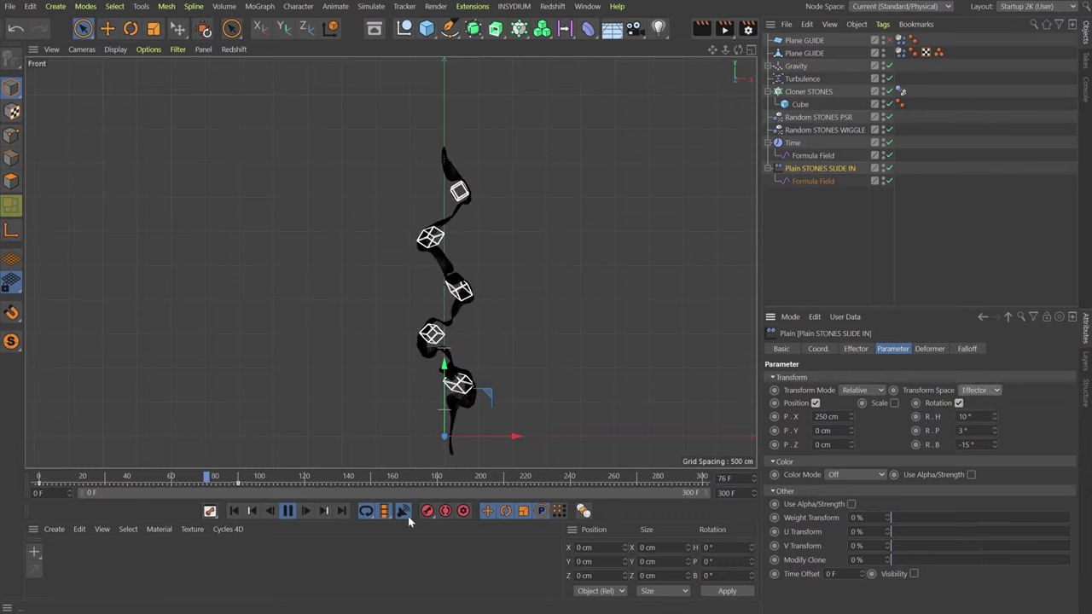
pyautogui.click(234, 512)
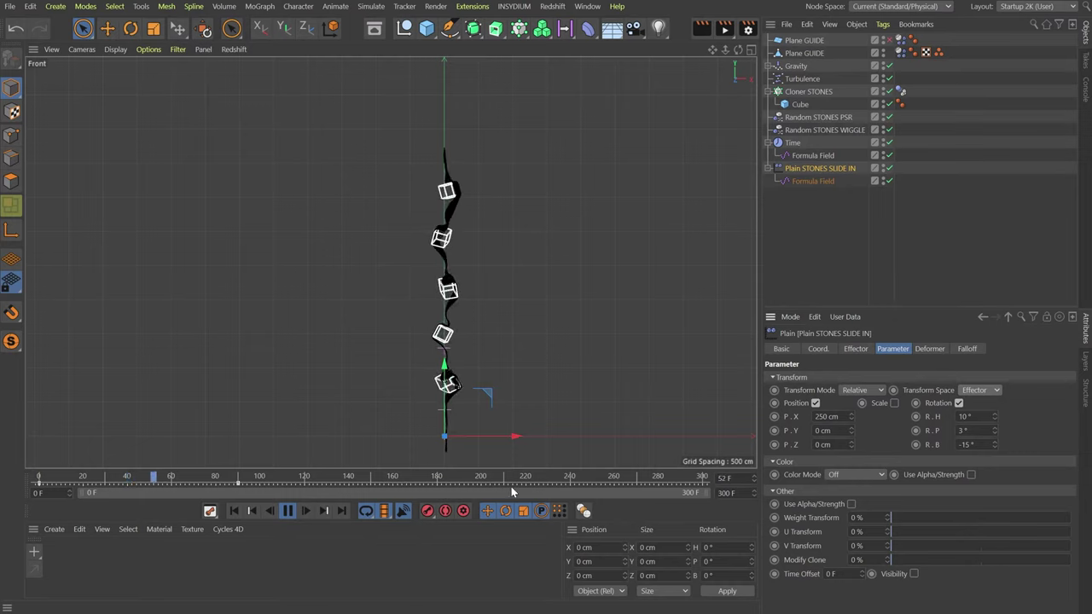
pyautogui.click(289, 510)
# - Lower Cloner STONES in the front view to a Y position of about 1882 cm and return to the perspective view
pyautogui.click(806, 91)
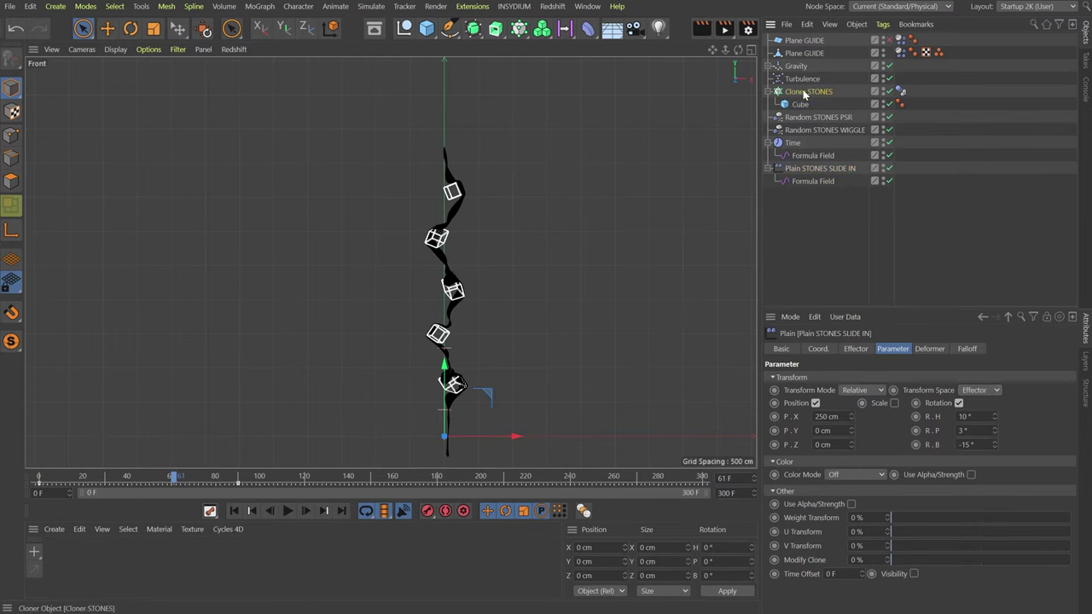
pyautogui.moveTo(443, 213); pyautogui.dragTo(445, 249)
pyautogui.press('F1')
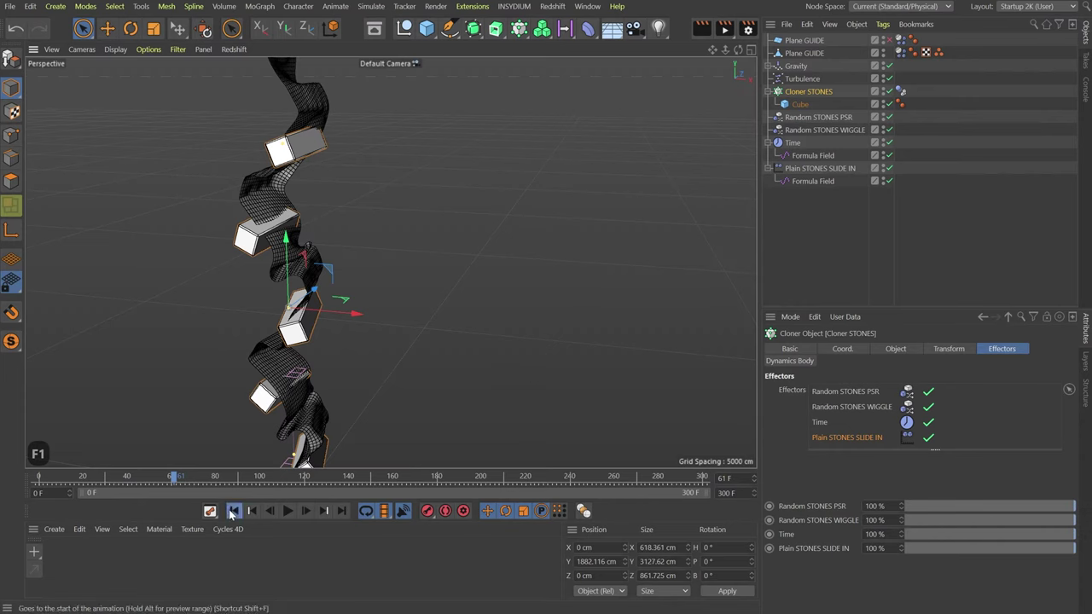
# - Return to frame 0 and bake all dynamics caches from the editable Plane GUIDE's Dynamics Body tag
pyautogui.click(233, 510)
pyautogui.click(902, 53)
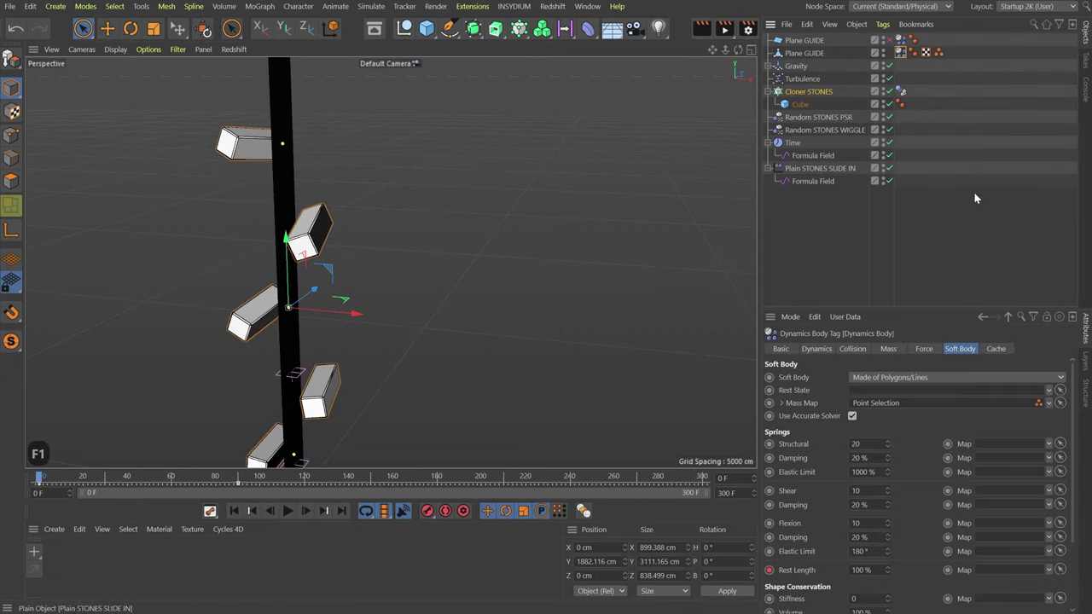
pyautogui.click(993, 349)
pyautogui.click(946, 404)
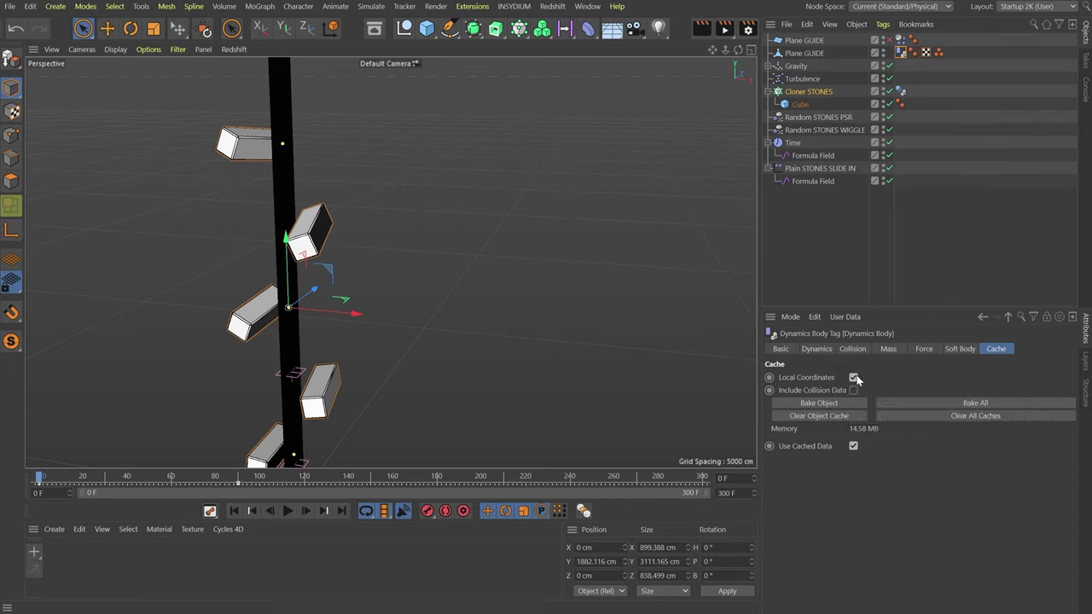
# - Play and scrub the baked simulation through to frame 300, examining the guide plane from several angles
pyautogui.click(287, 510)
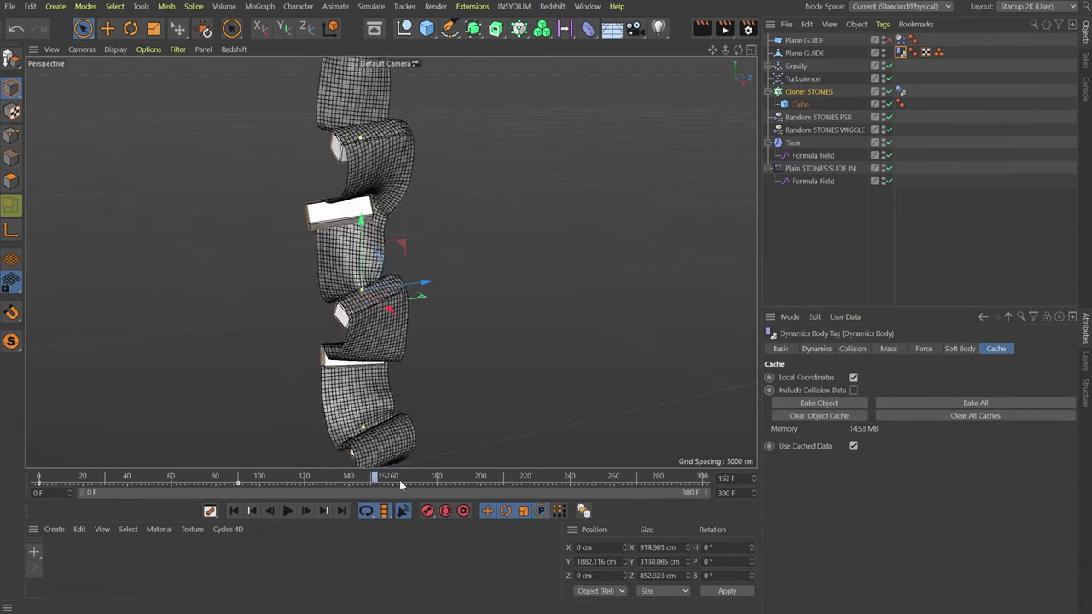
pyautogui.moveTo(647, 480); pyautogui.dragTo(697, 495)
pyautogui.keyDown('alt'); pyautogui.moveTo(401, 298); pyautogui.dragTo(527, 263); pyautogui.keyUp('alt')
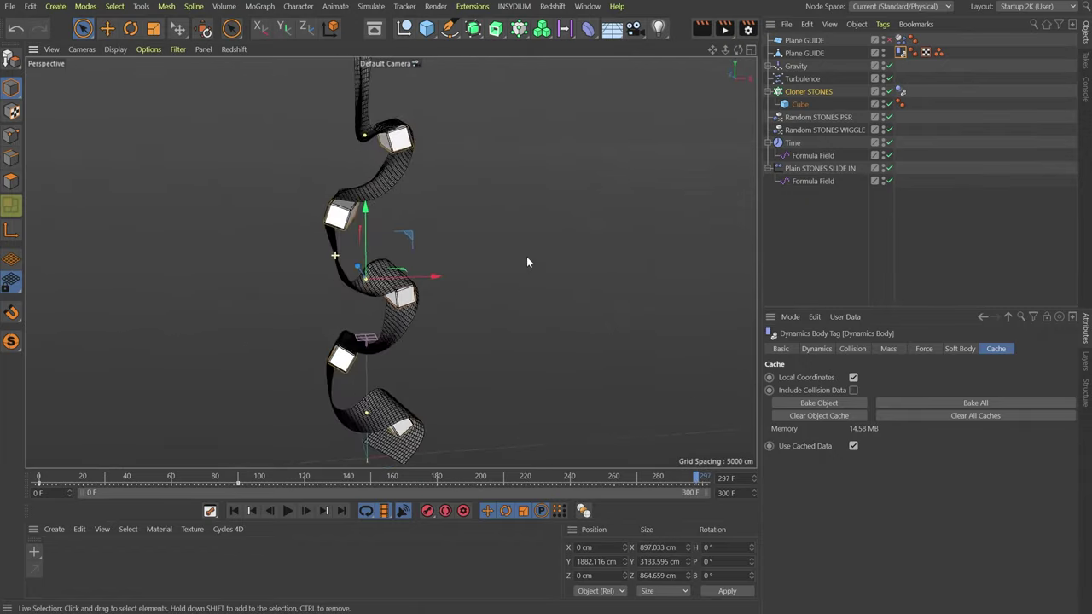
pyautogui.keyDown('alt'); pyautogui.moveTo(423, 362); pyautogui.dragTo(309, 380); pyautogui.keyUp('alt')
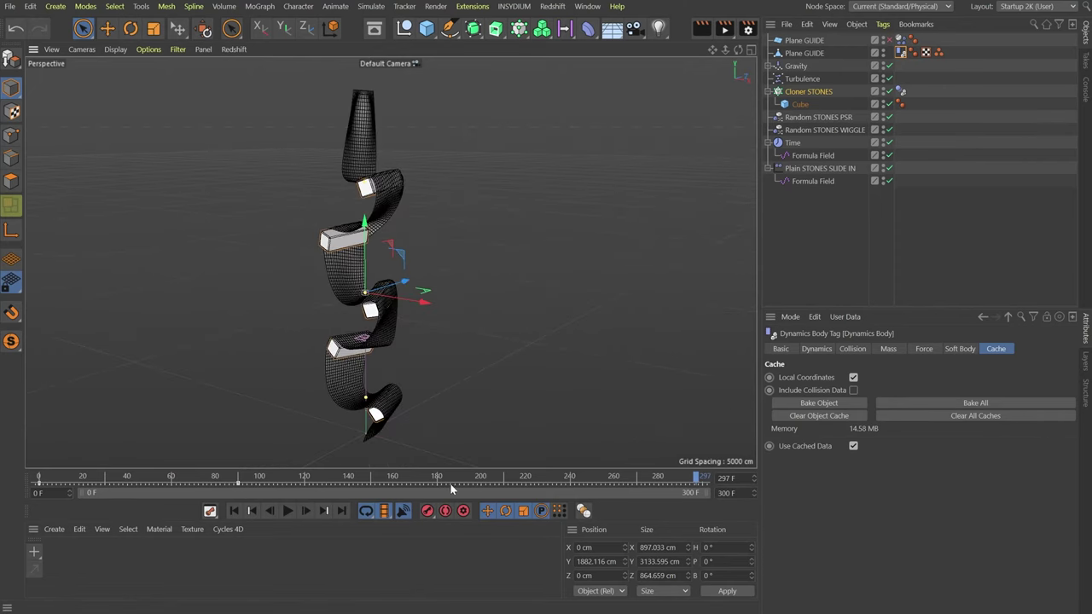
pyautogui.moveTo(701, 480); pyautogui.dragTo(832, 498)
pyautogui.keyDown('alt'); pyautogui.moveTo(428, 373); pyautogui.dragTo(731, 246); pyautogui.keyUp('alt')
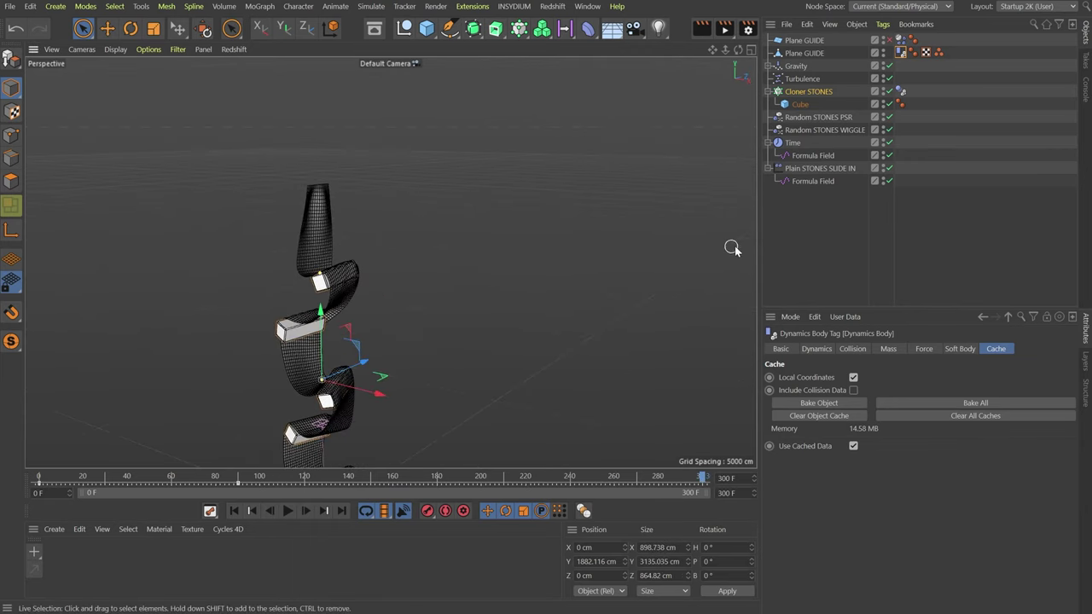
# - Hide the baked Plane GUIDE, then duplicate the disabled parametric Plane GUIDE and rename the copy Plane ORIGIN
pyautogui.click(883, 51)
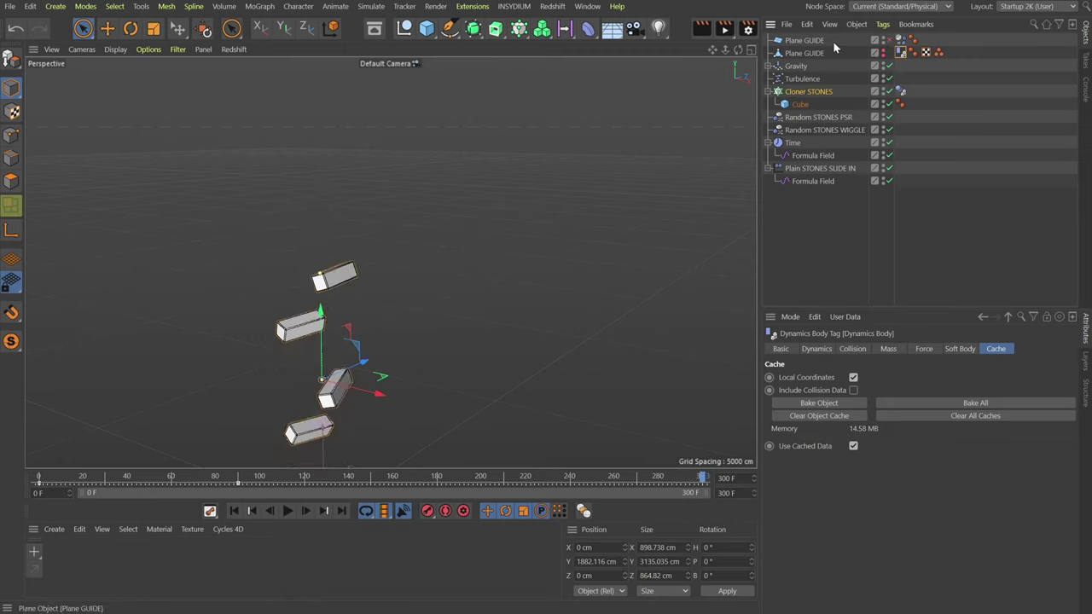
pyautogui.keyDown('ctrl'); pyautogui.moveTo(806, 261); pyautogui.dragTo(803, 260); pyautogui.keyUp('ctrl')
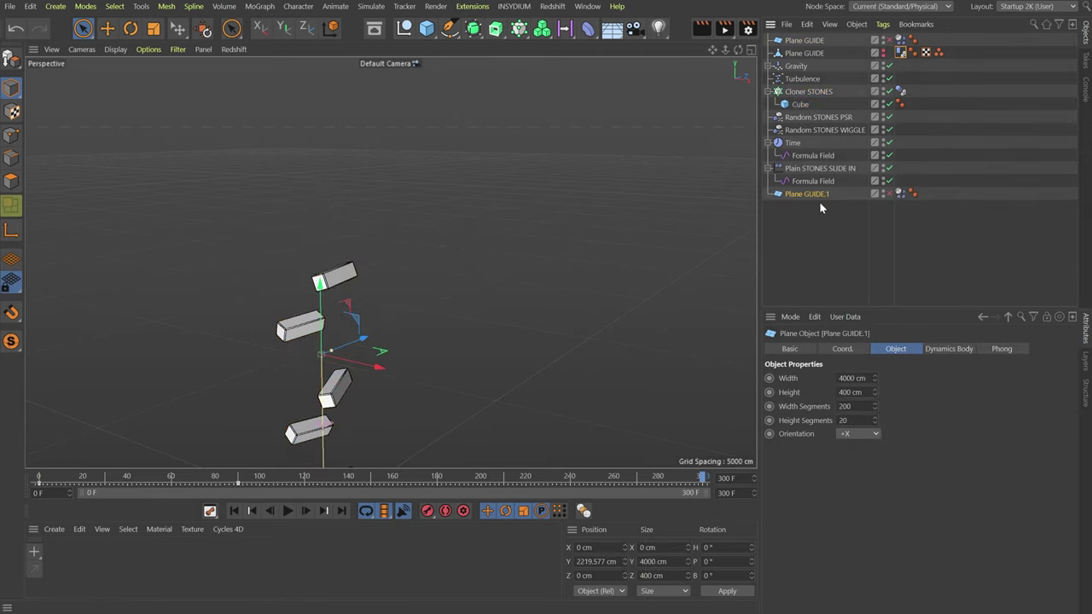
pyautogui.doubleClick(806, 193)
pyautogui.write('OR')
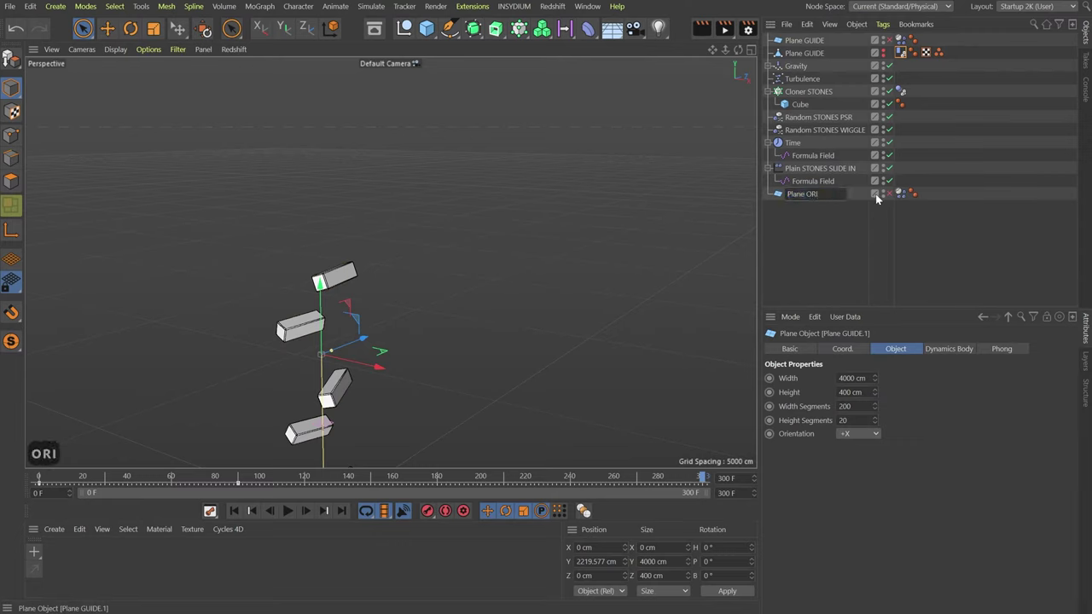
pyautogui.write('IGIN')
pyautogui.press('Return')
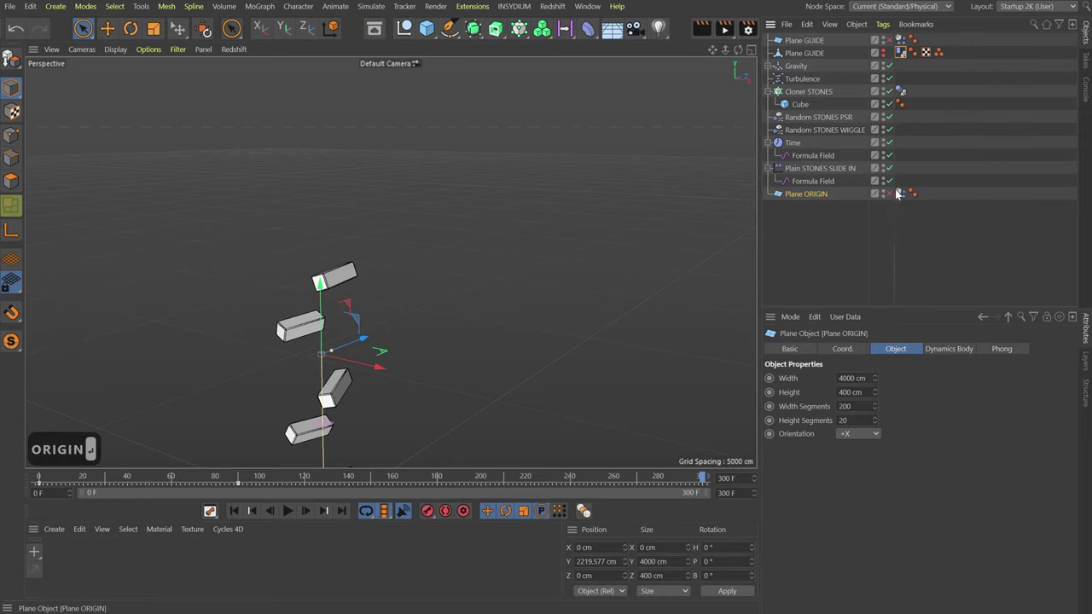
# - Delete the Dynamics Body tag from Plane ORIGIN and enable the plane
pyautogui.click(900, 194)
pyautogui.press('Delete')
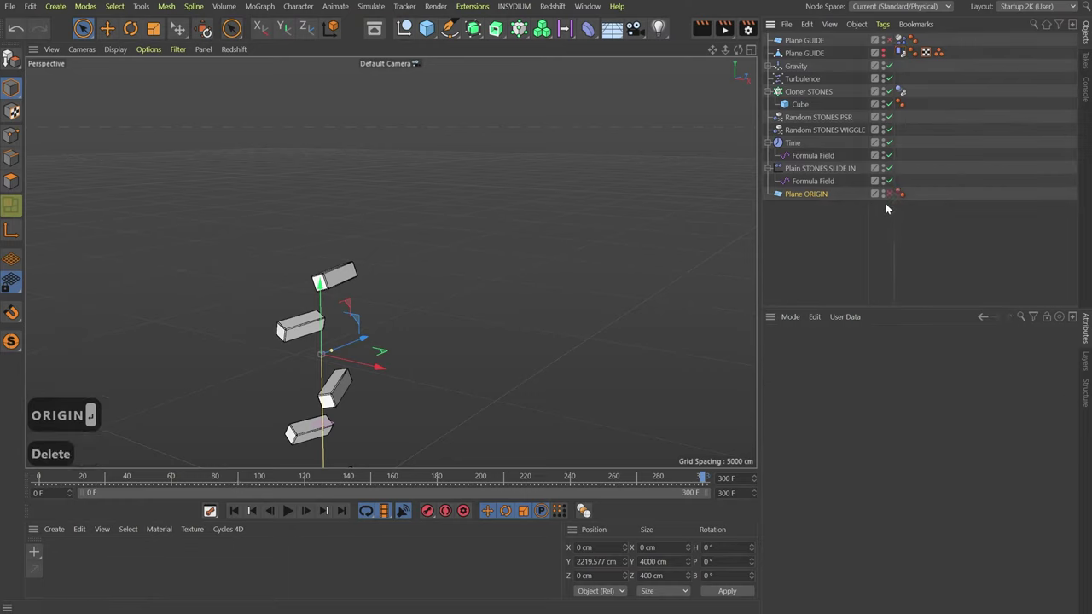
pyautogui.click(817, 195)
# - Add a Surface deformer under Plane ORIGIN, set to Mapping (U,V) with the editable Plane GUIDE as its surface
pyautogui.click(428, 28)
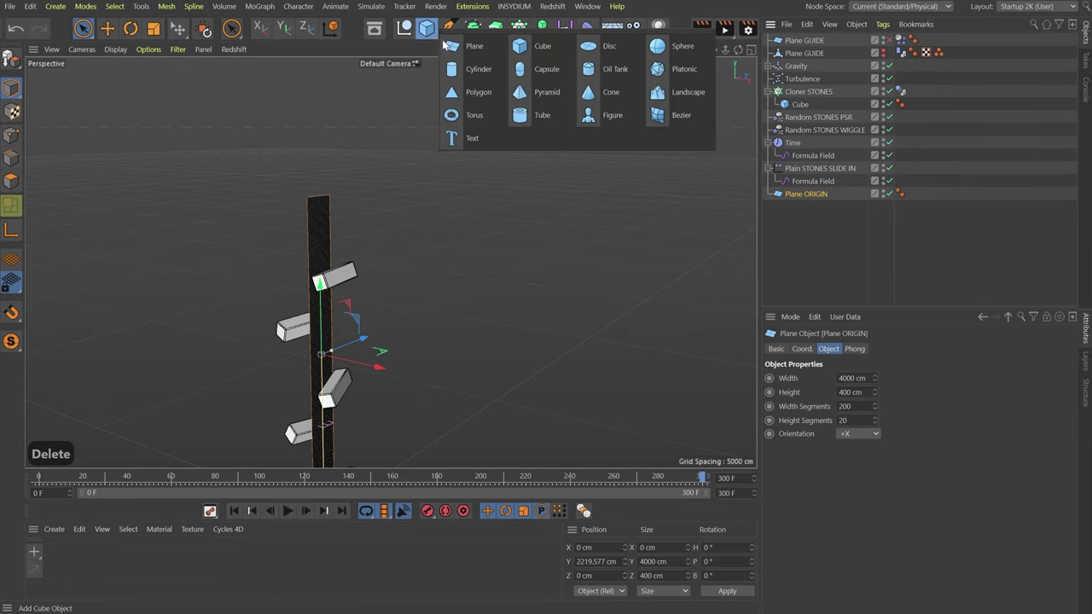
pyautogui.click(589, 28)
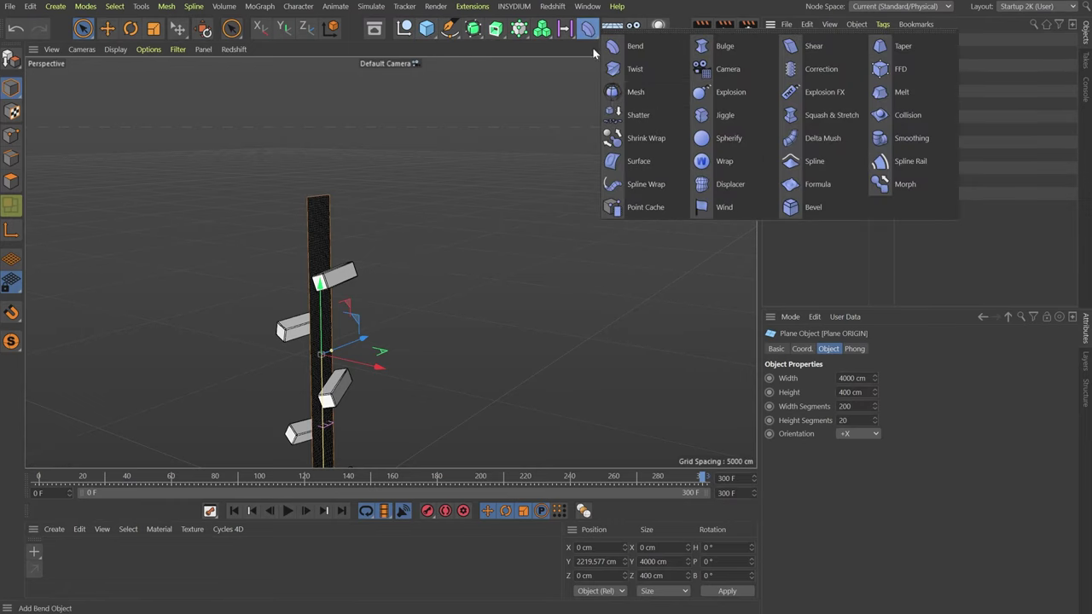
pyautogui.click(639, 162)
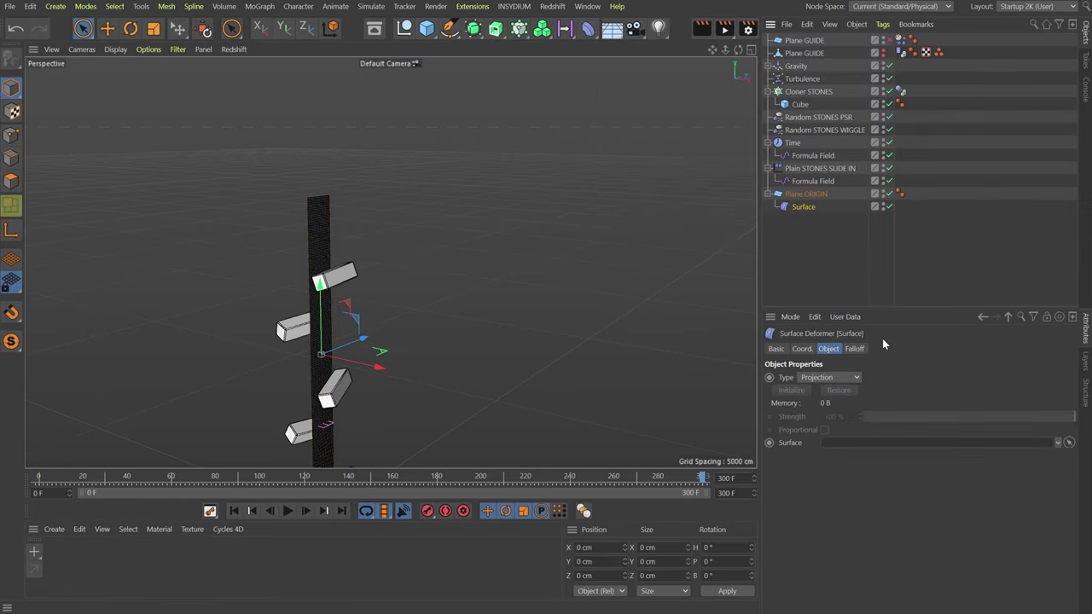
pyautogui.click(817, 377)
pyautogui.click(832, 404)
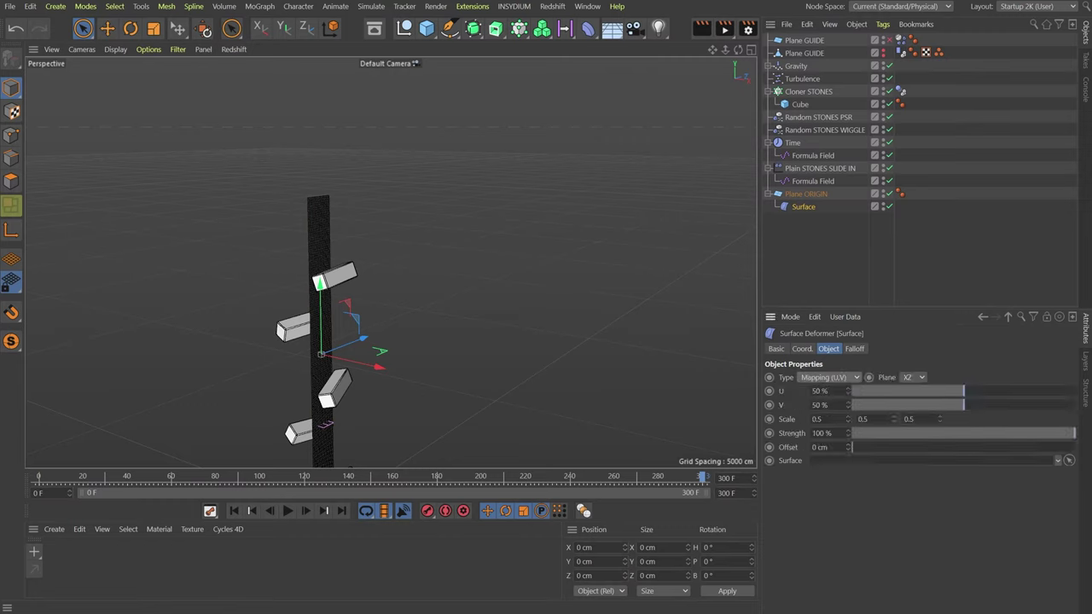
pyautogui.moveTo(808, 52); pyautogui.dragTo(858, 462)
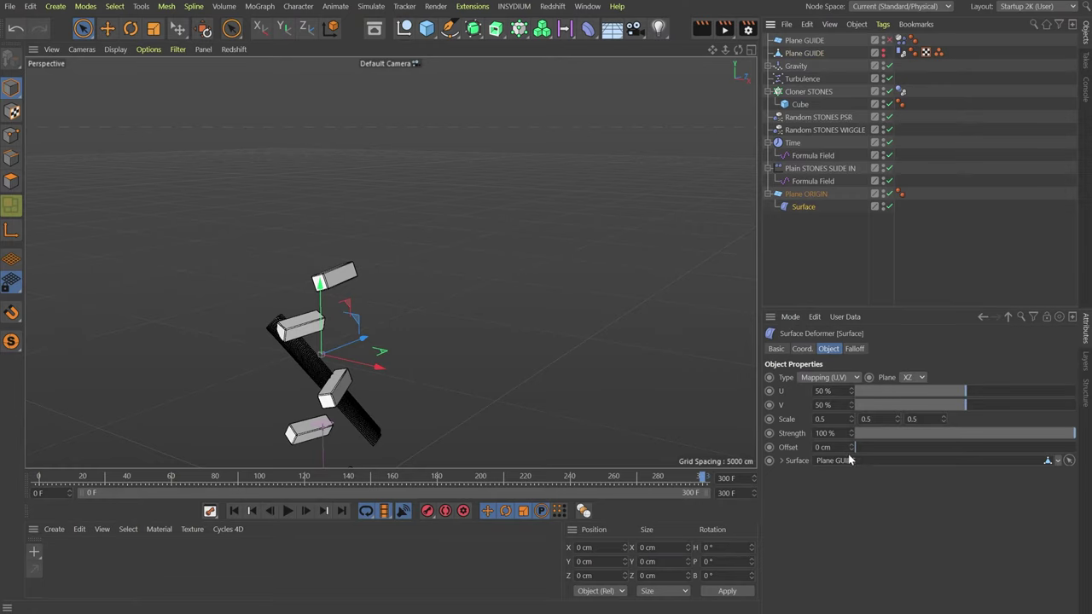
# - Set the Surface deformer's plane to YZ and all three scale values to 1, and scrub to check the deformation
pyautogui.click(913, 377)
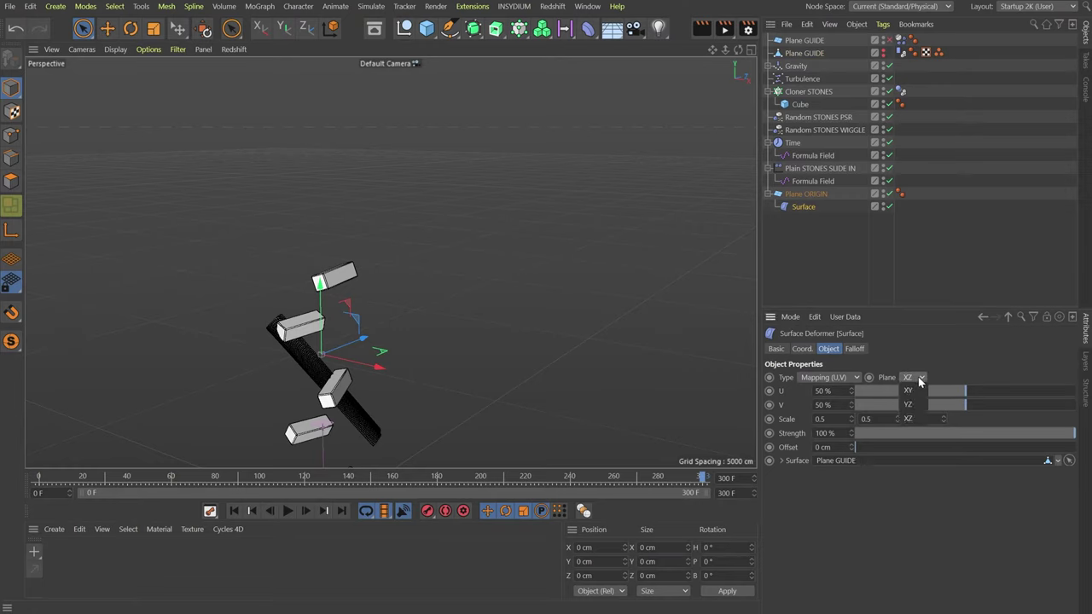
pyautogui.click(915, 405)
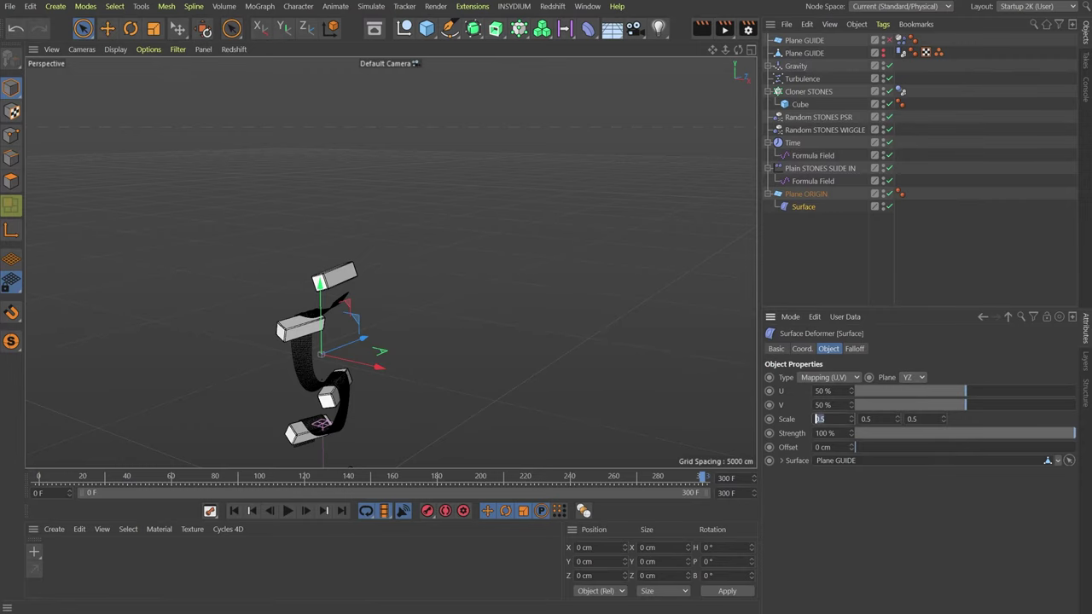
pyautogui.press('Tab')
pyautogui.write('1')
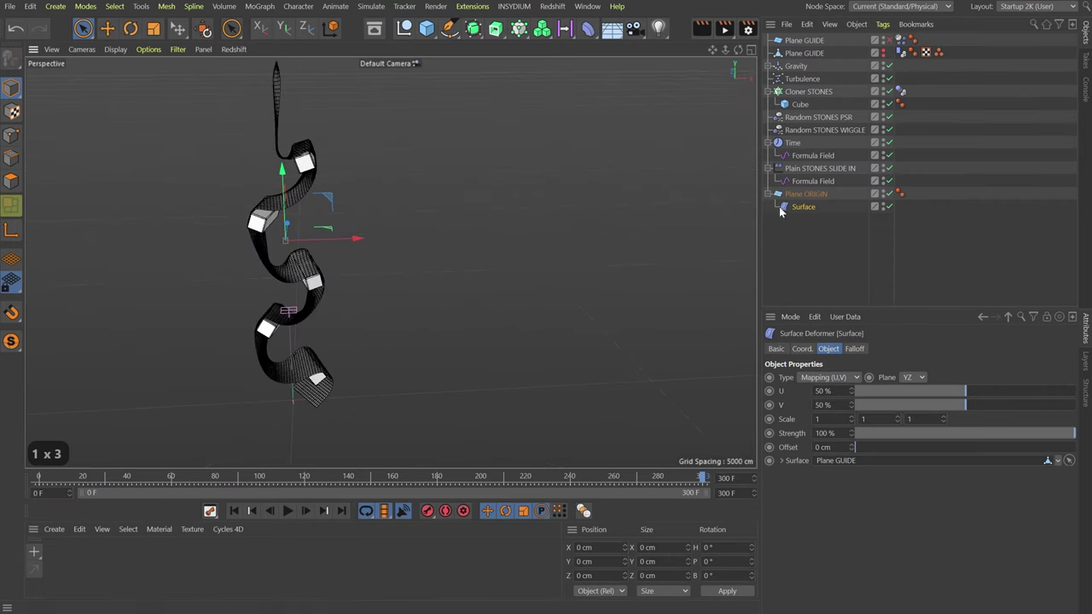
pyautogui.moveTo(102, 476); pyautogui.dragTo(352, 476)
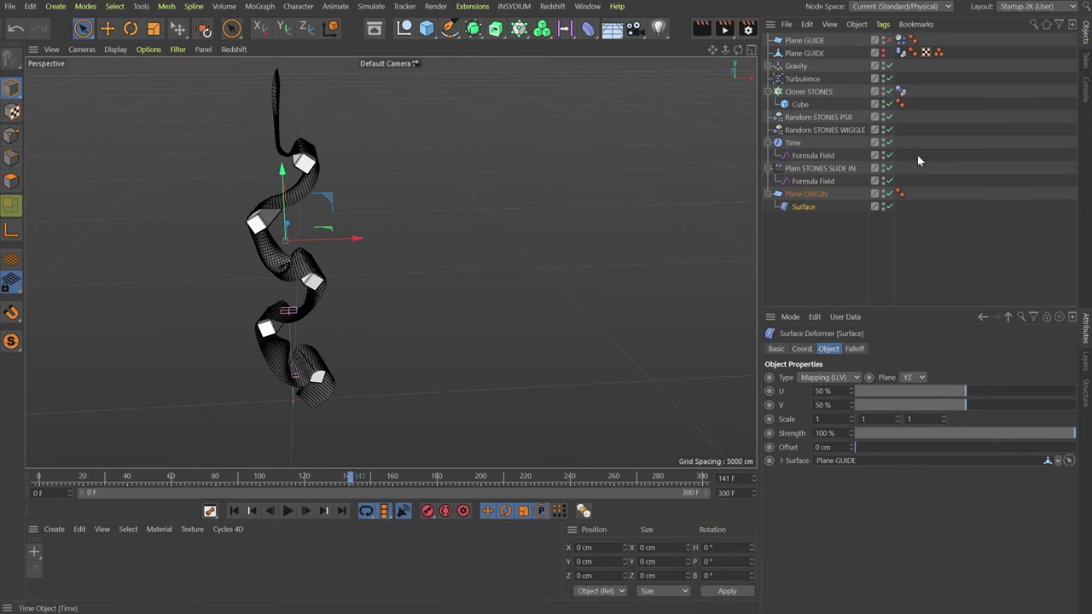
# - Set Plane ORIGIN's height segments to 5 and scrub the animation to frame 199 to check the coarser mesh
pyautogui.click(815, 194)
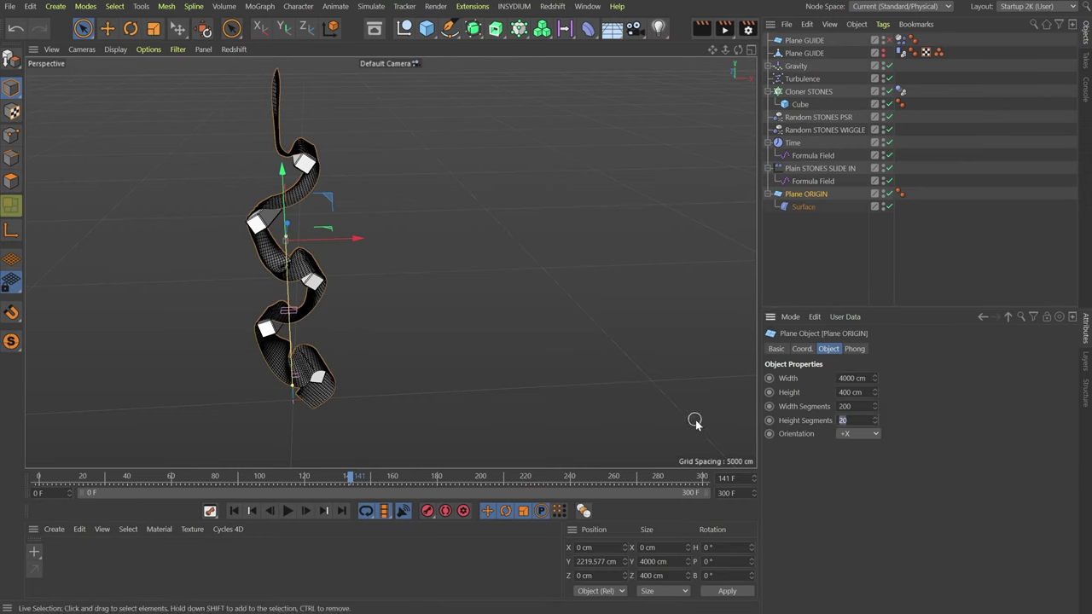
pyautogui.write('5')
pyautogui.press('Return')
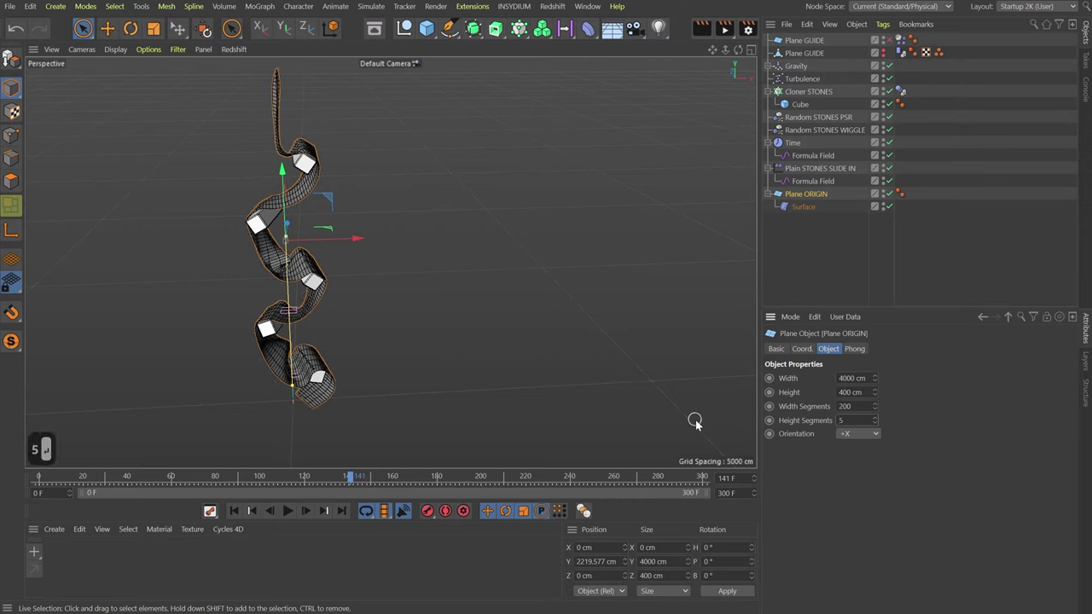
pyautogui.keyDown('alt'); pyautogui.moveTo(359, 131); pyautogui.dragTo(468, 167); pyautogui.keyUp('alt')
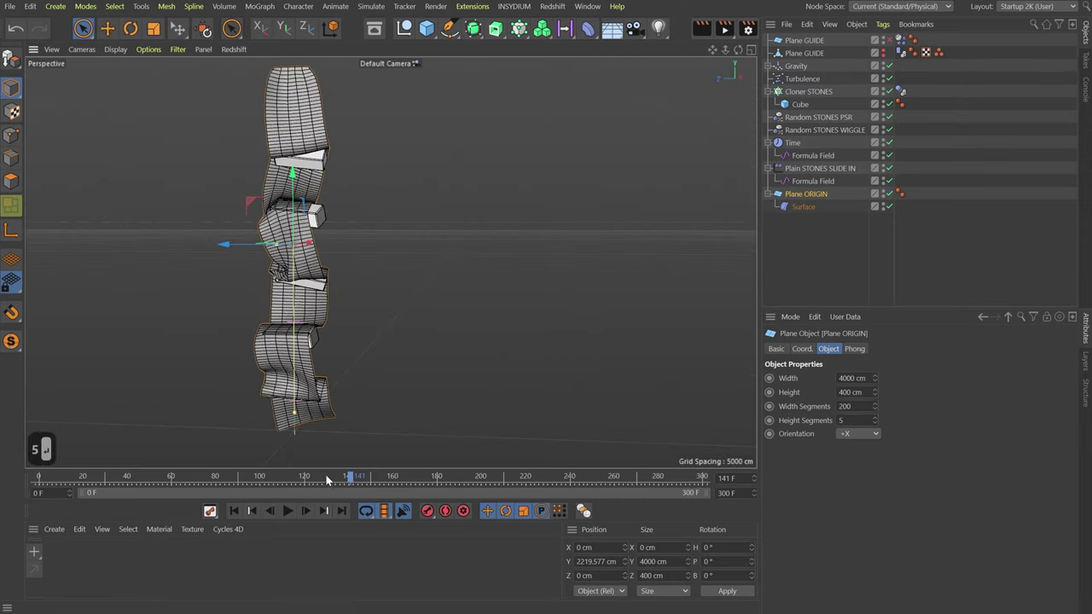
pyautogui.moveTo(325, 474); pyautogui.dragTo(479, 465)
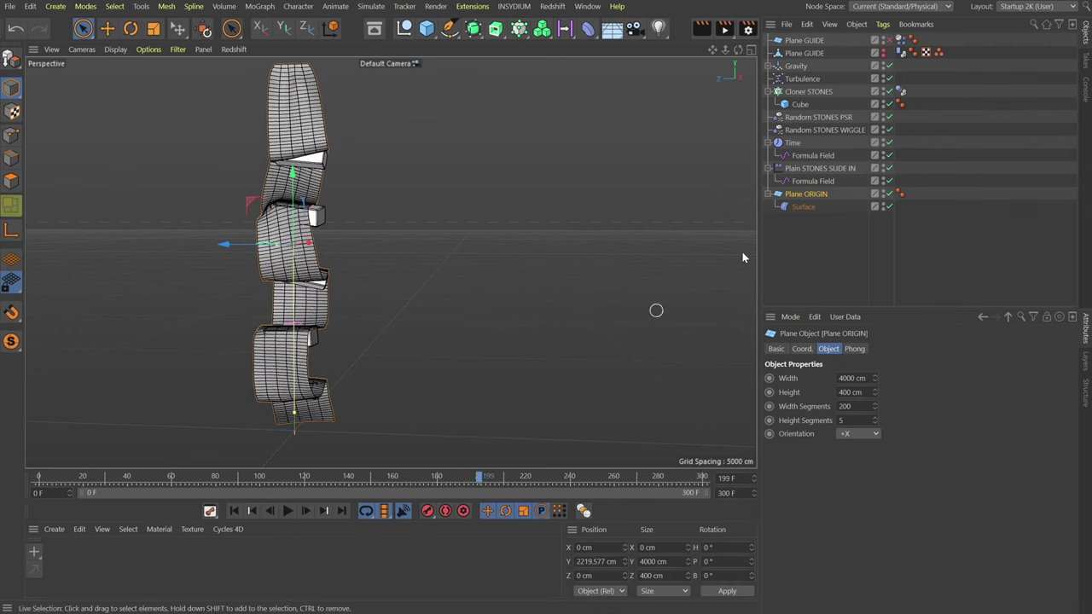
# - Add a Random effector under Plane ORIGIN, above the Surface deformer, and set its deformation to Polygon
pyautogui.click(519, 28)
pyautogui.click(844, 69)
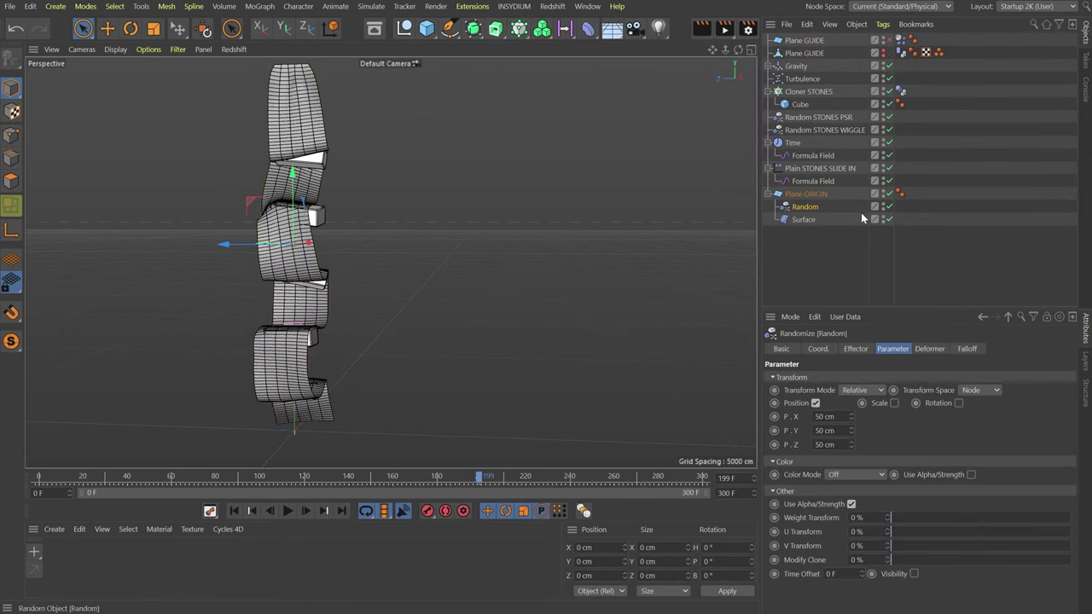
pyautogui.click(928, 349)
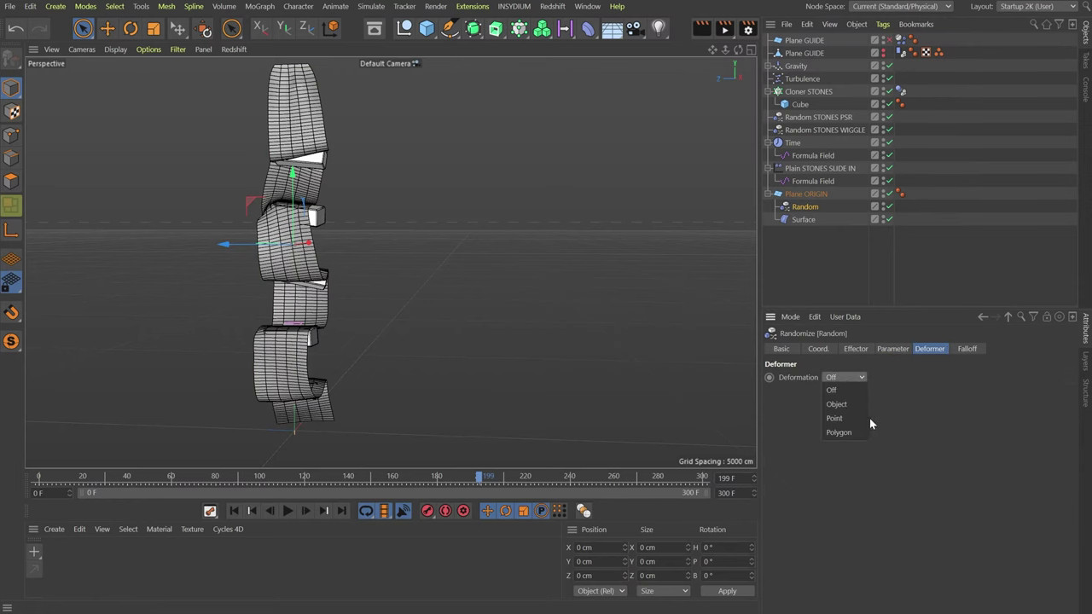
pyautogui.click(838, 432)
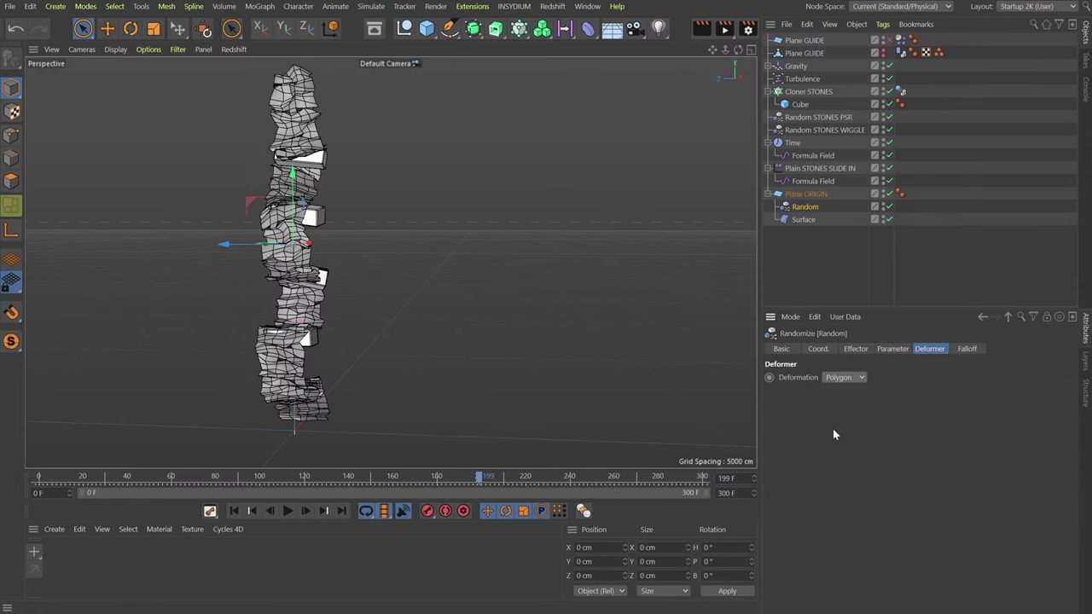
# - Set the Random effector's transform space to Effector and its X and Y position offsets to 0 cm
pyautogui.click(888, 350)
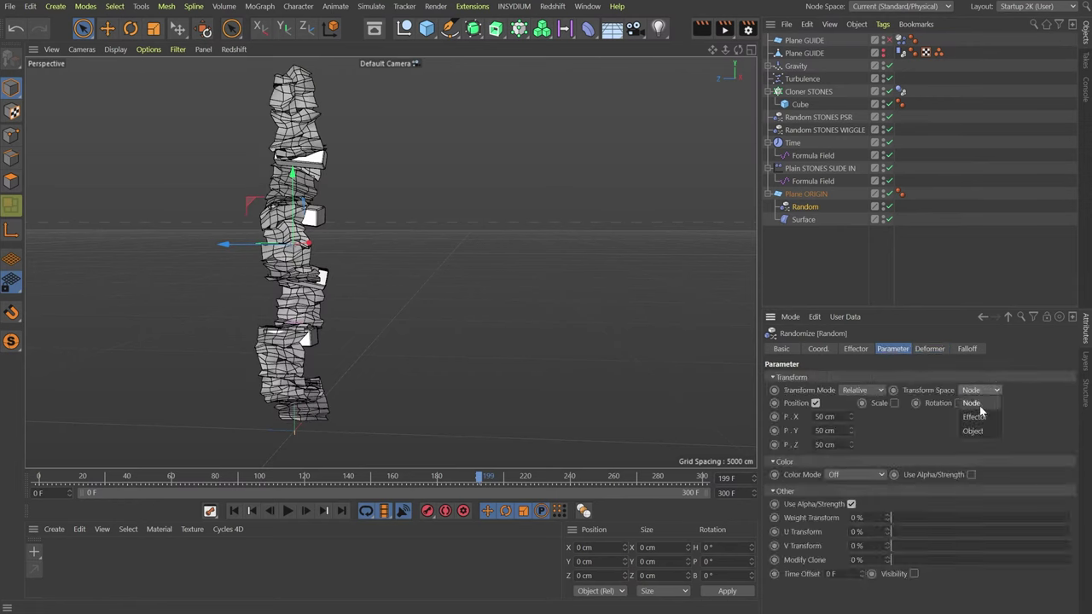
pyautogui.click(977, 417)
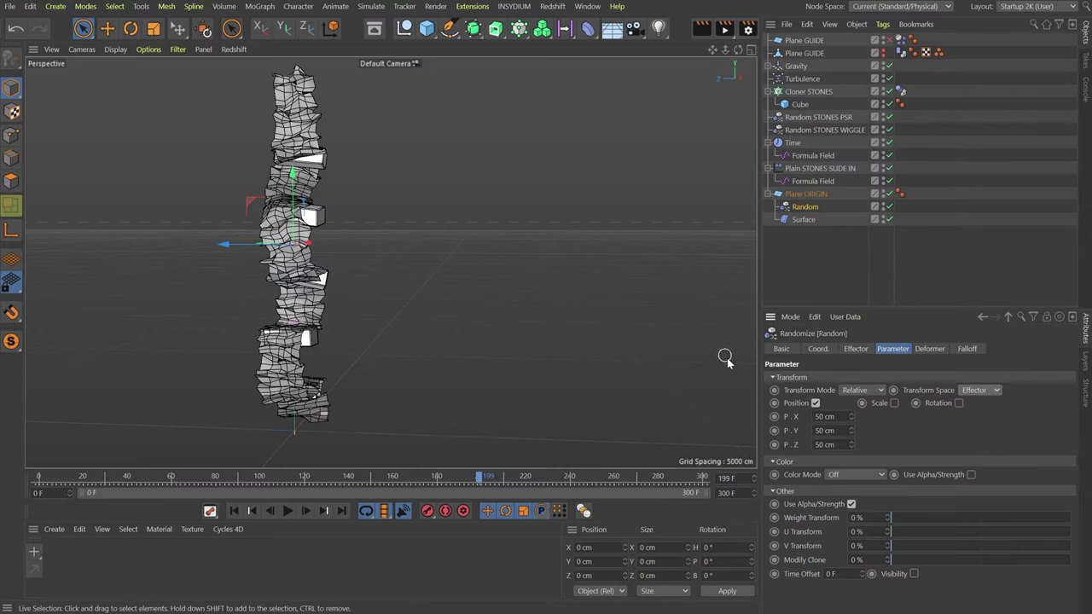
pyautogui.write('0')
pyautogui.press('Tab')
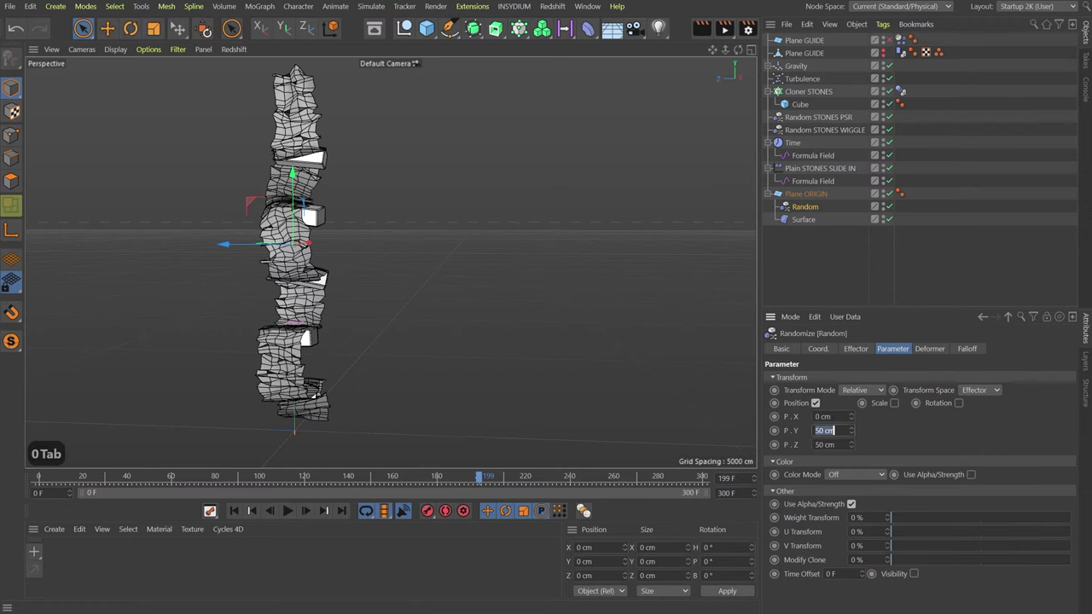
pyautogui.write('0')
pyautogui.press('Return')
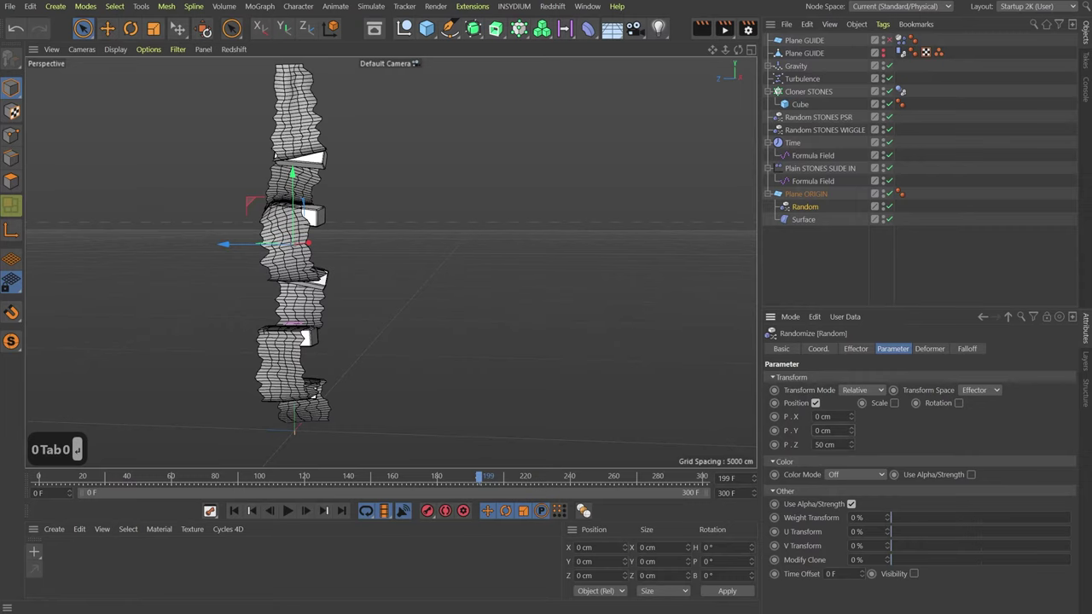
# - Switch the Random effector's mode to Noise with an animation speed of 5% and a scale of 203%
pyautogui.click(856, 348)
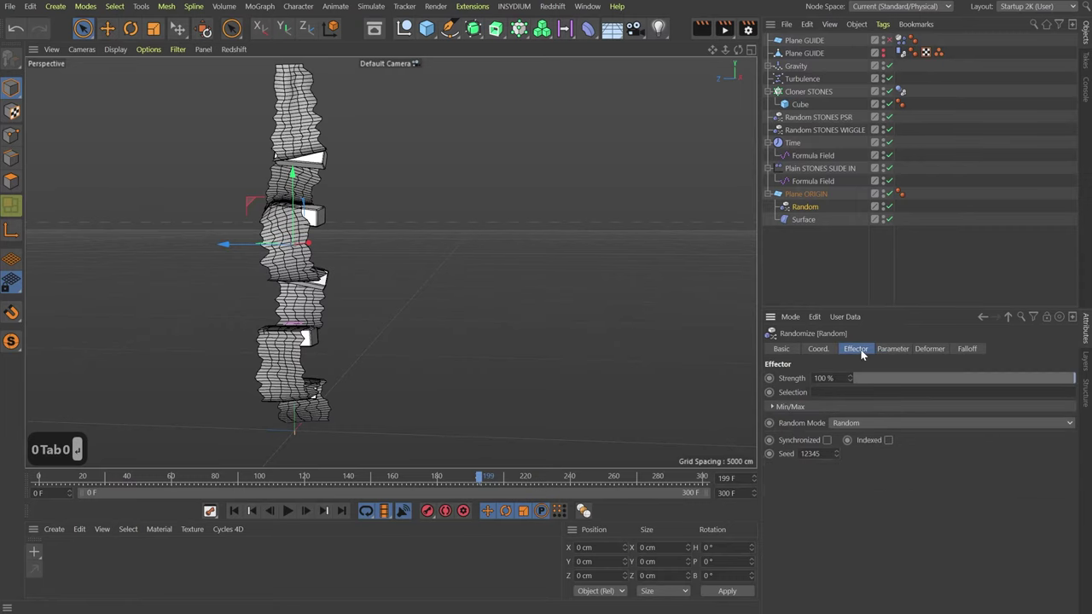
pyautogui.click(860, 422)
pyautogui.click(884, 462)
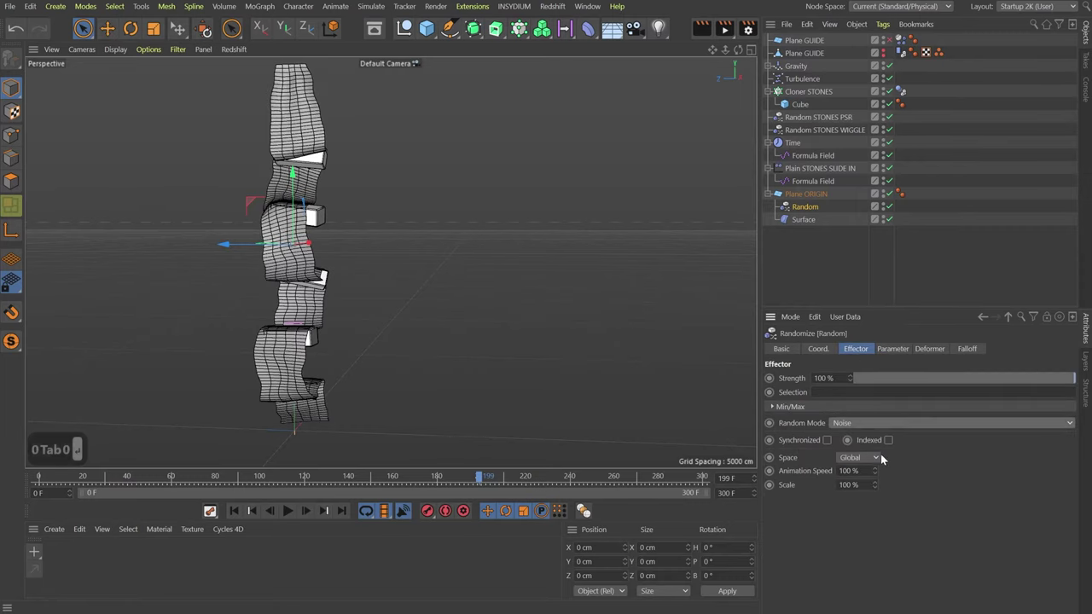
pyautogui.click(849, 470)
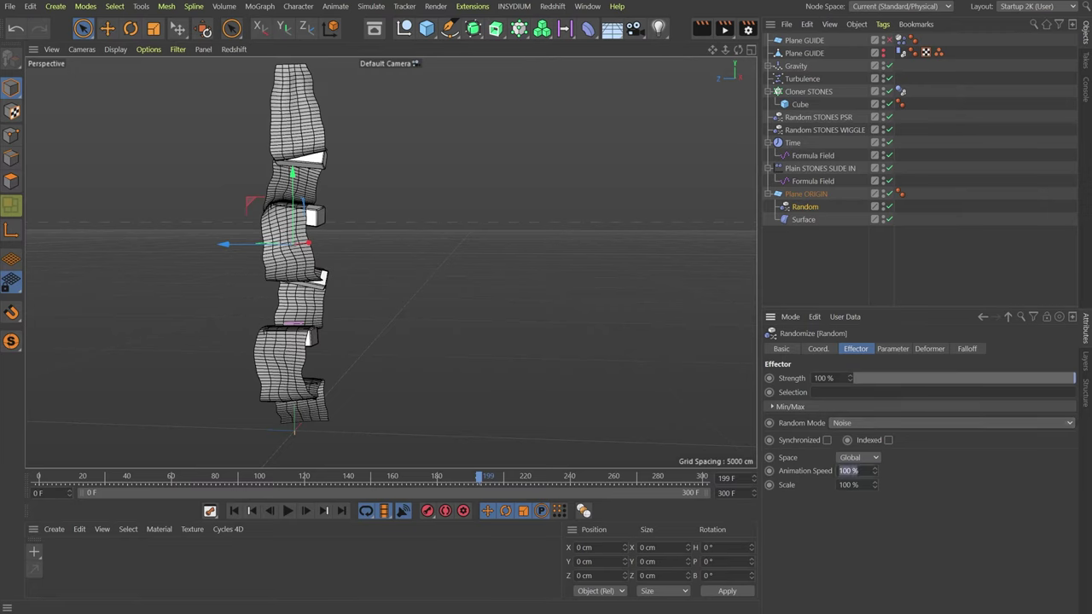
pyautogui.write('5')
pyautogui.press('Tab')
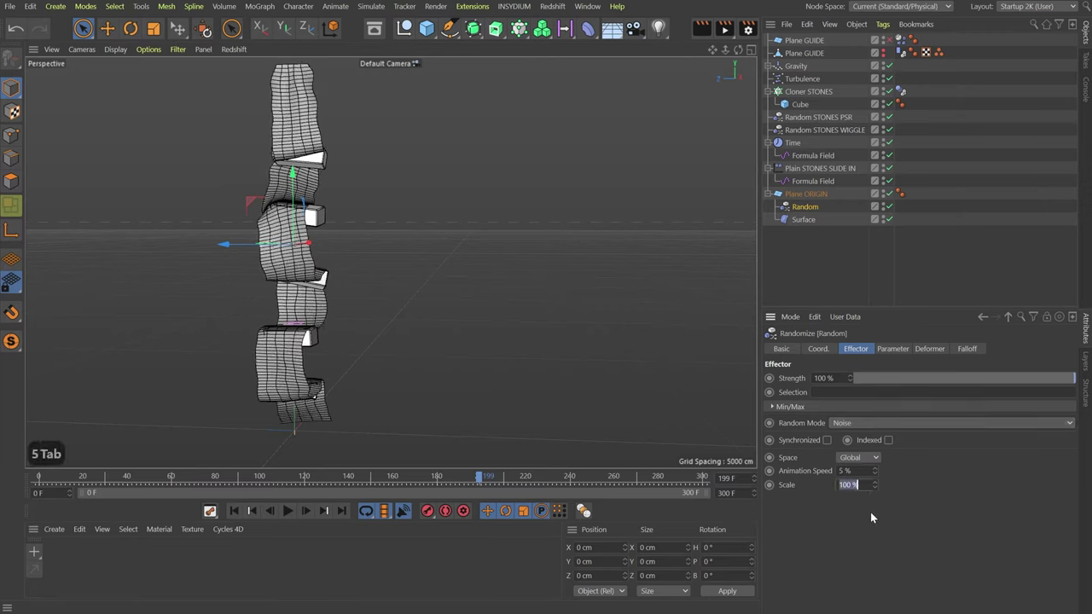
pyautogui.moveTo(875, 484); pyautogui.dragTo(921, 484)
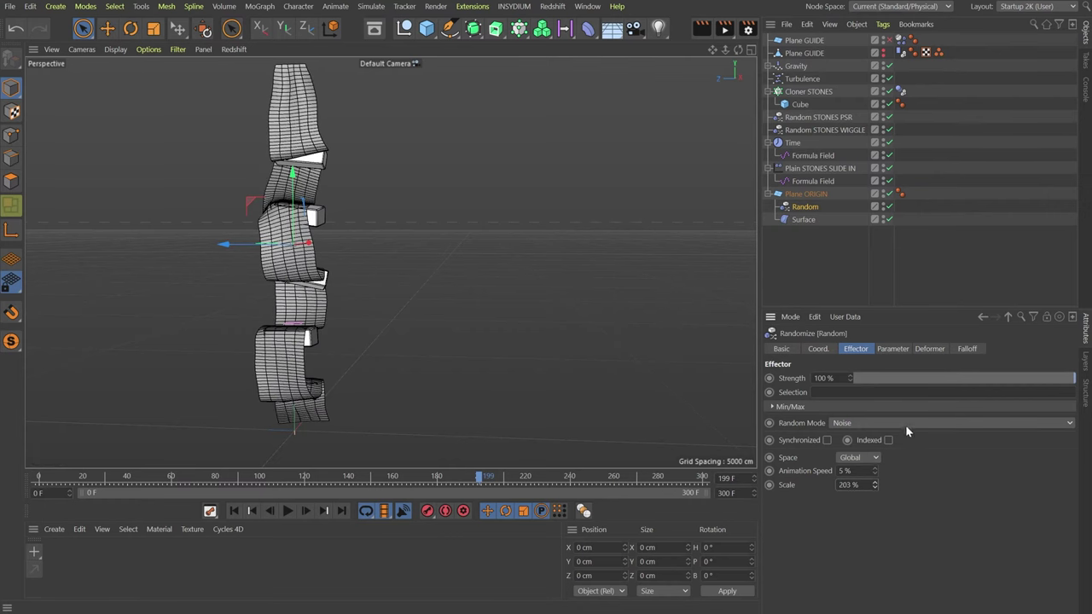
# - Increase the Random effector's Z position offset to 326 cm, checking the wavy plane up close
pyautogui.click(894, 349)
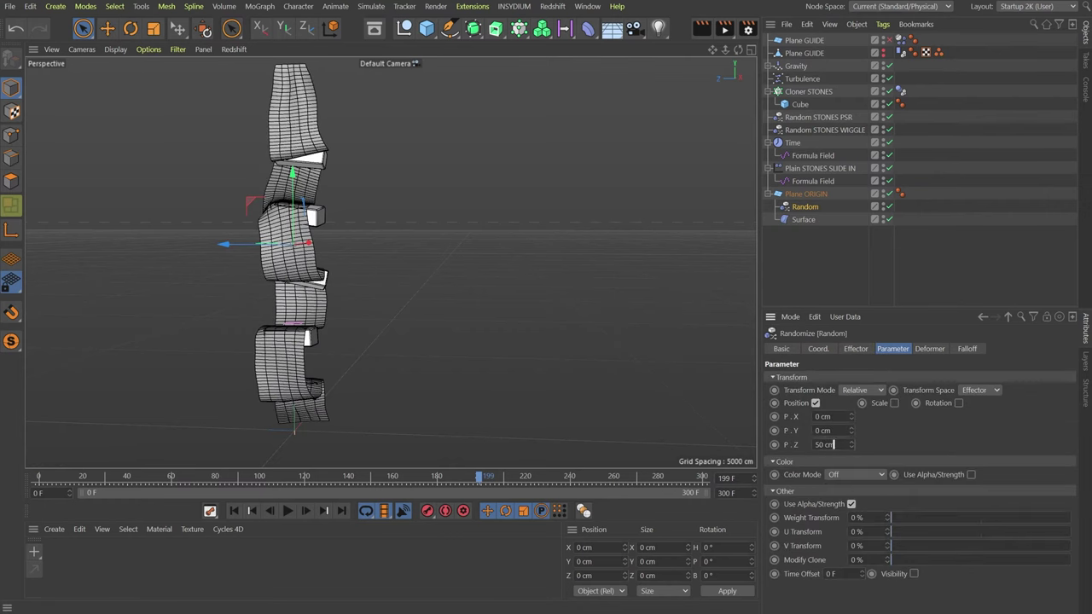
pyautogui.moveTo(855, 445)
pyautogui.mouseDown()
pyautogui.moveTo(891, 444)
pyautogui.moveTo(850, 458)
pyautogui.mouseUp()
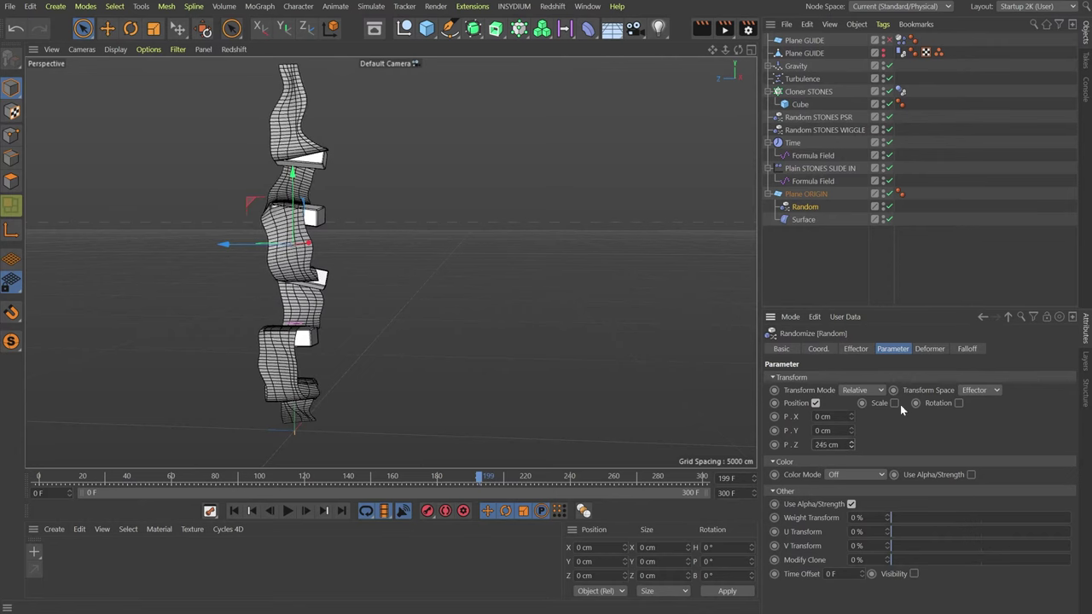
pyautogui.scroll(5, 328, 213)
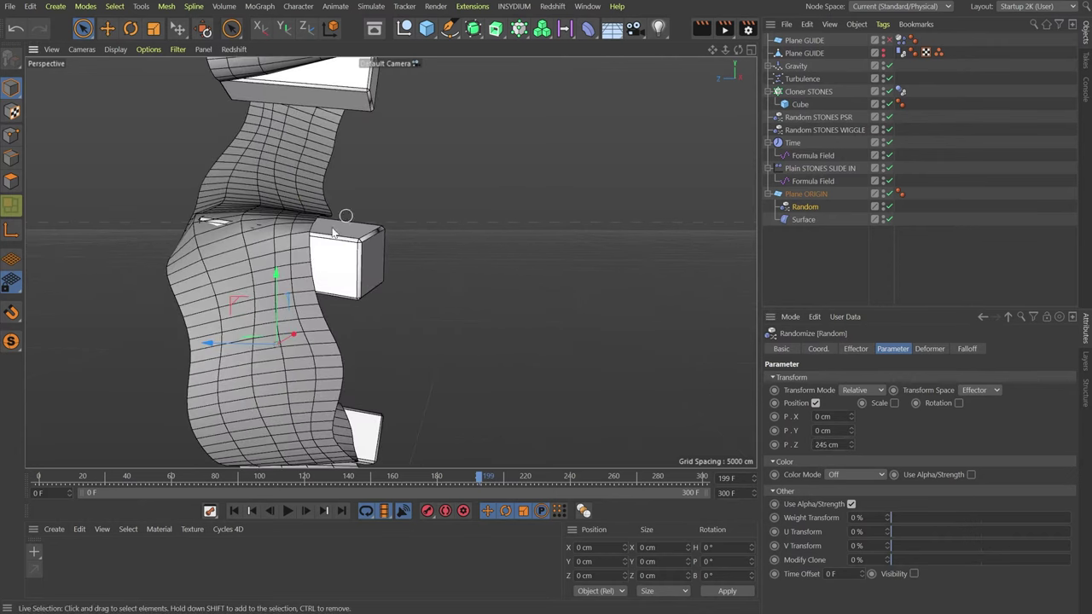
pyautogui.keyDown('alt'); pyautogui.moveTo(334, 233); pyautogui.dragTo(290, 235); pyautogui.keyUp('alt')
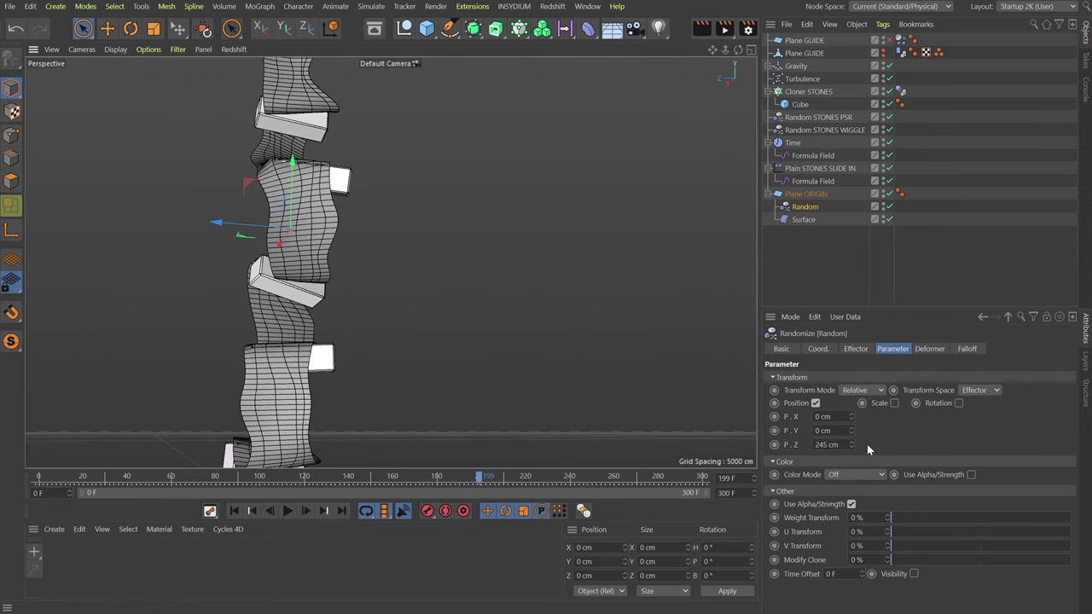
pyautogui.moveTo(851, 444); pyautogui.dragTo(850, 406)
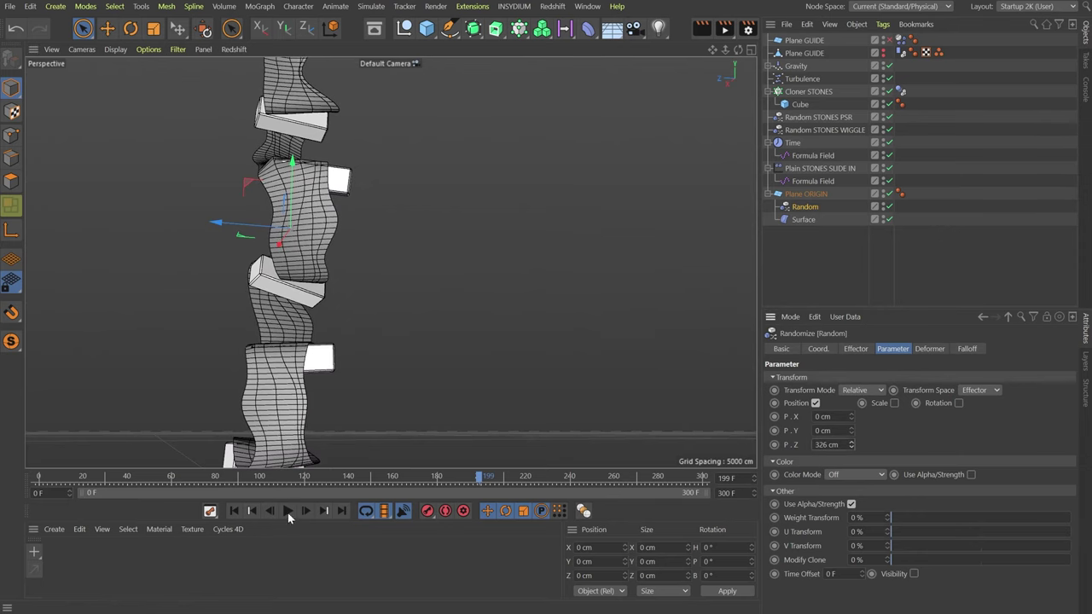
# - Play the animation to frame 293 and examine the deformed Plane ORIGIN from another angle
pyautogui.click(288, 511)
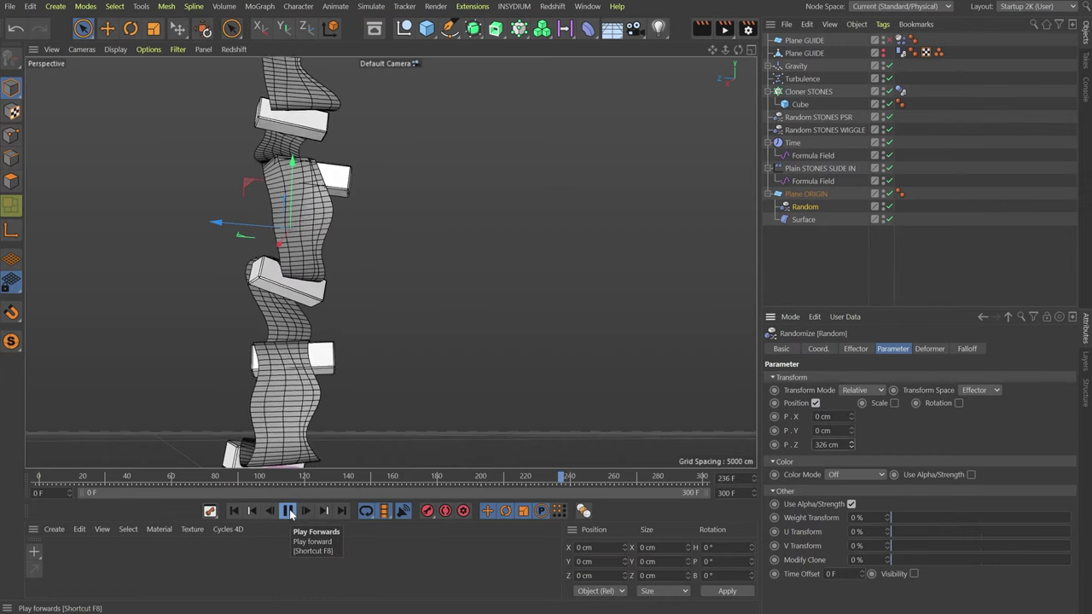
pyautogui.click(289, 510)
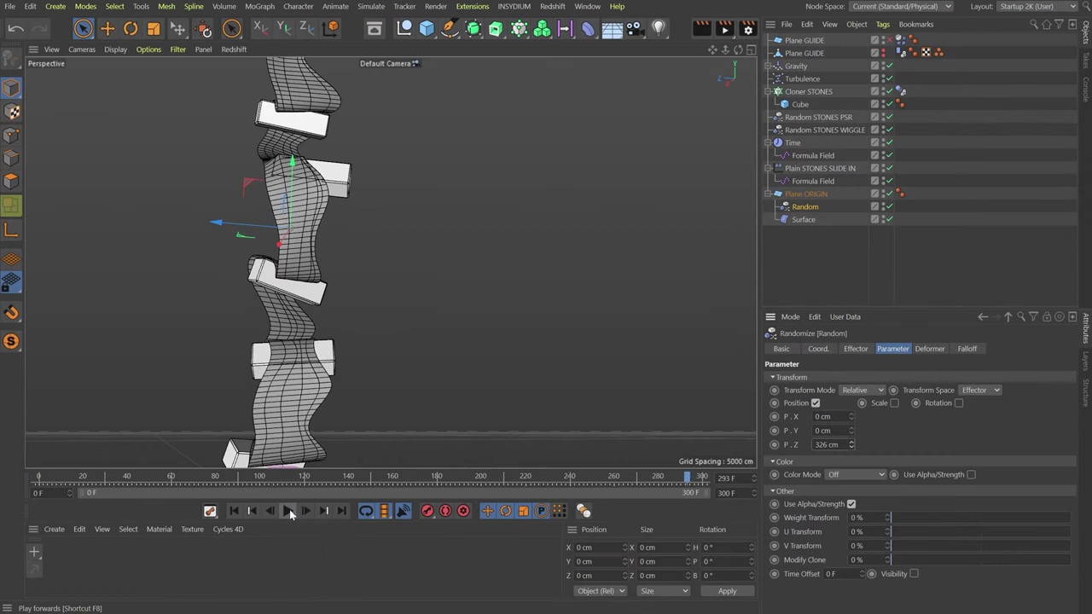
pyautogui.keyDown('alt'); pyautogui.moveTo(273, 427); pyautogui.dragTo(315, 437); pyautogui.keyUp('alt')
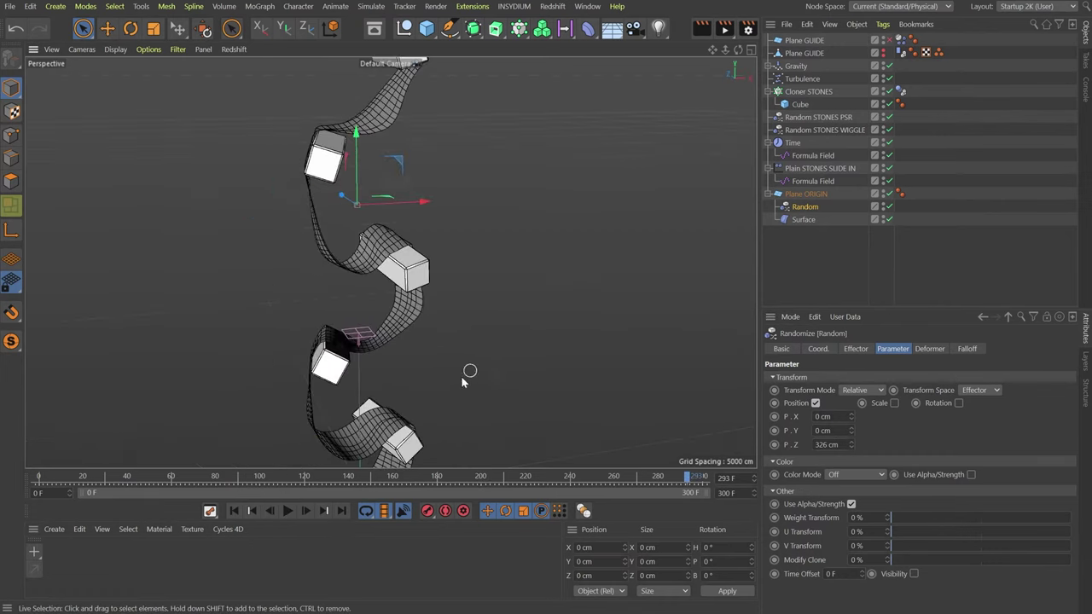
pyautogui.keyDown('alt'); pyautogui.moveTo(461, 382); pyautogui.dragTo(495, 196); pyautogui.keyUp('alt')
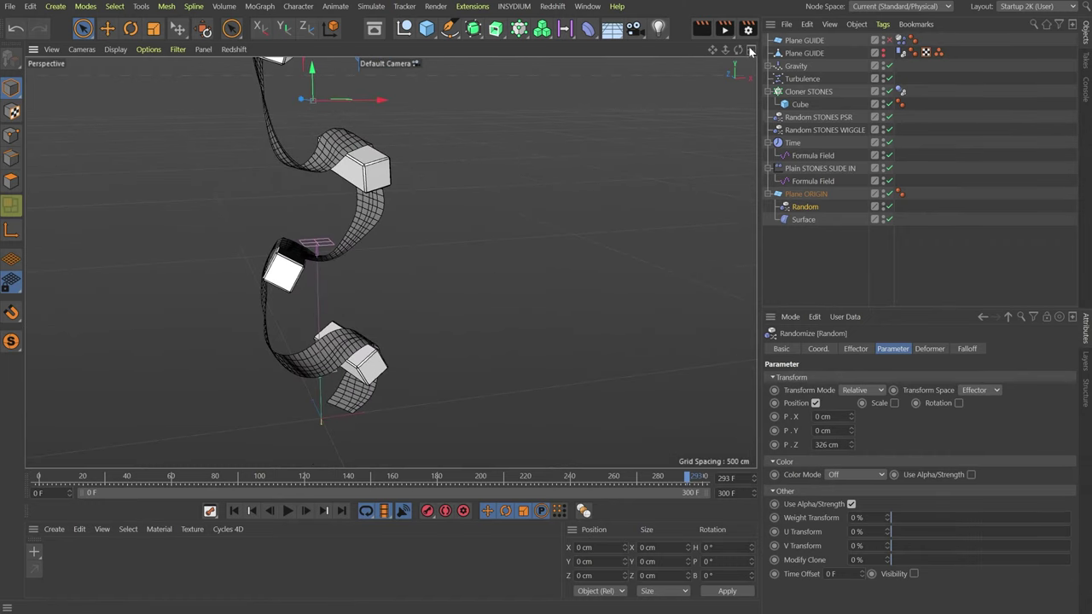
# - Collapse the Gravity, Cloner STONES, Time, Plain STONES SLIDE IN and Plane ORIGIN hierarchies, and frame the scene geometry with nothing selected
pyautogui.click(767, 66)
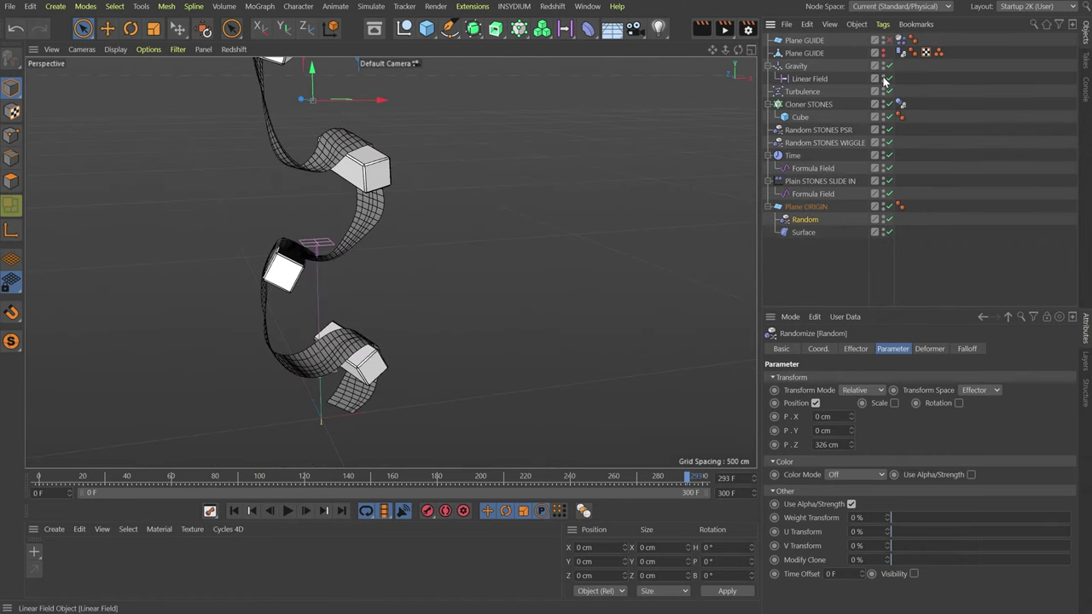
pyautogui.click(767, 66)
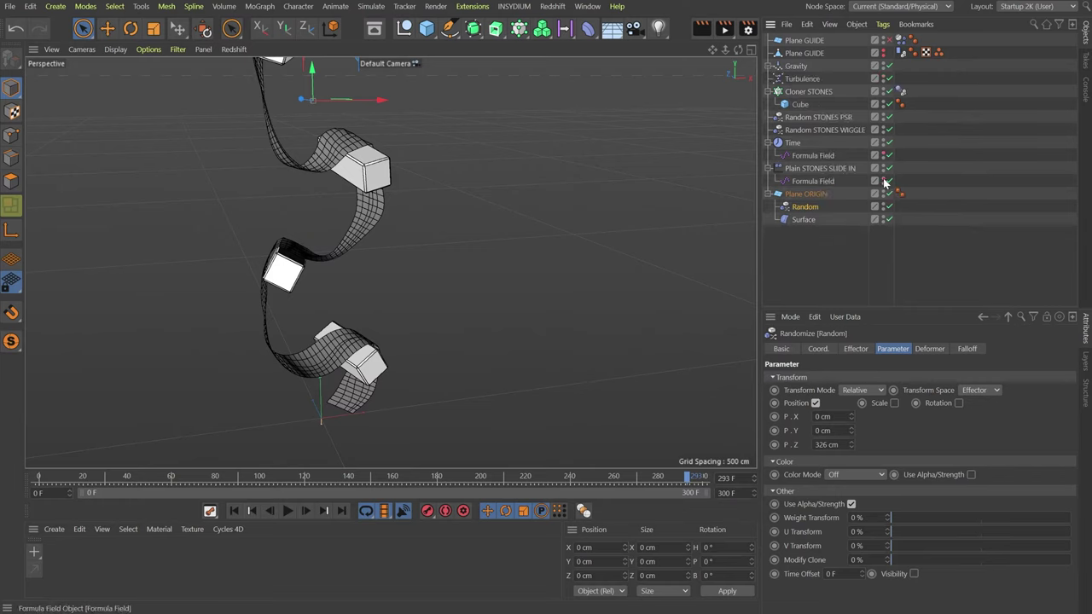
pyautogui.click(767, 142)
pyautogui.click(767, 91)
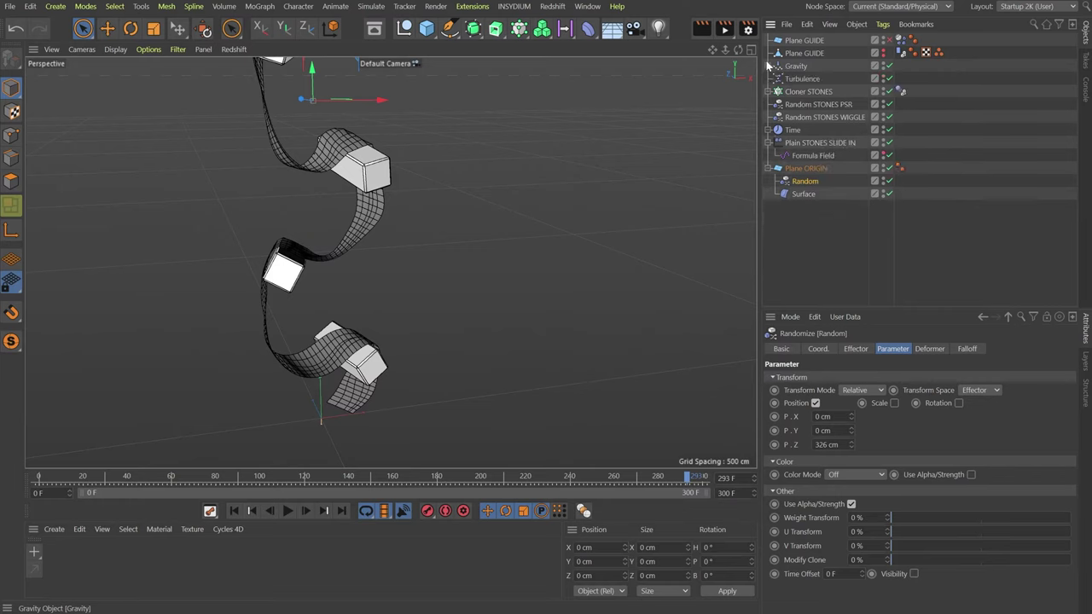
pyautogui.click(772, 145)
pyautogui.click(769, 144)
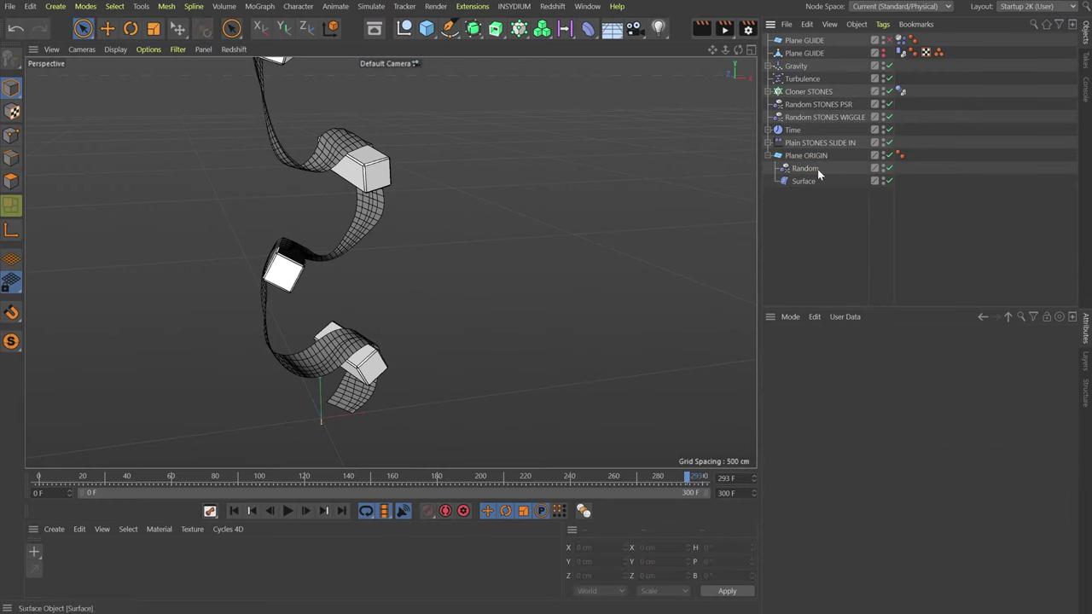
pyautogui.rightClick(657, 195)
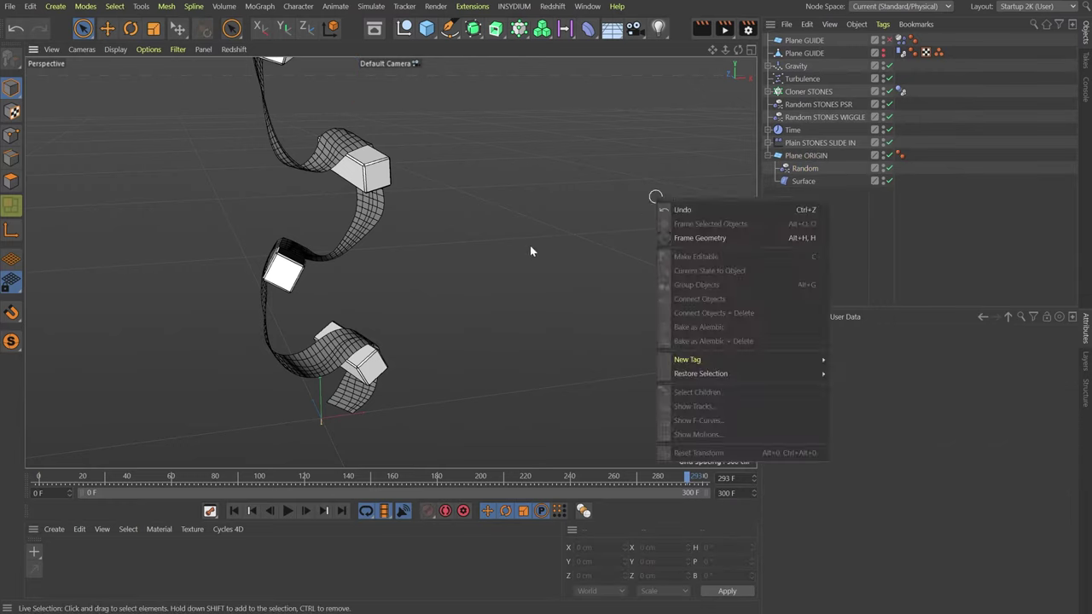
pyautogui.press('h')
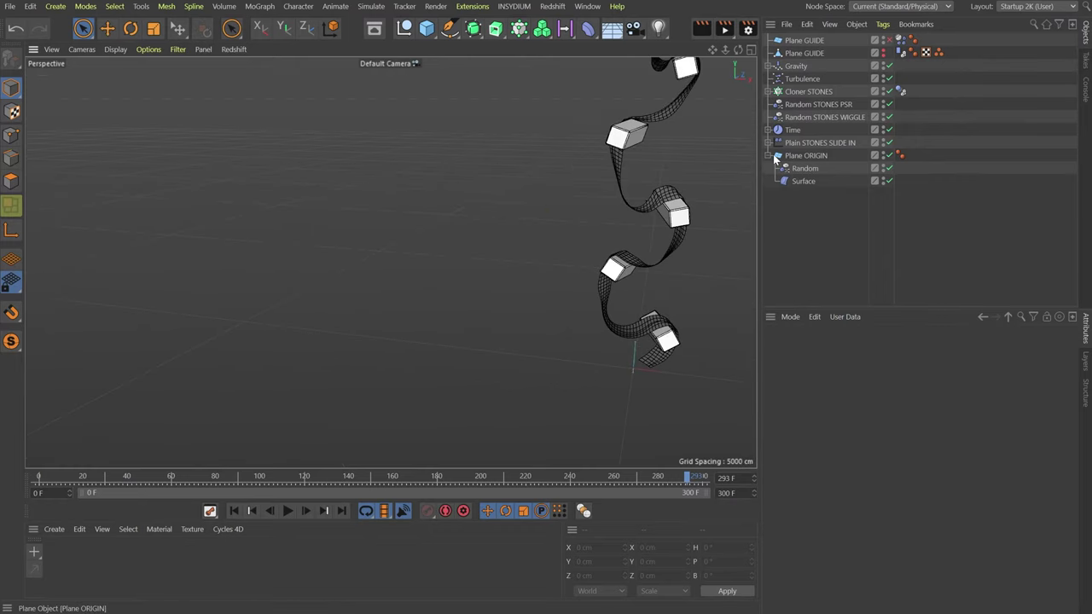
pyautogui.click(773, 155)
pyautogui.keyDown('alt'); pyautogui.moveTo(610, 201); pyautogui.dragTo(300, 266); pyautogui.keyUp('alt')
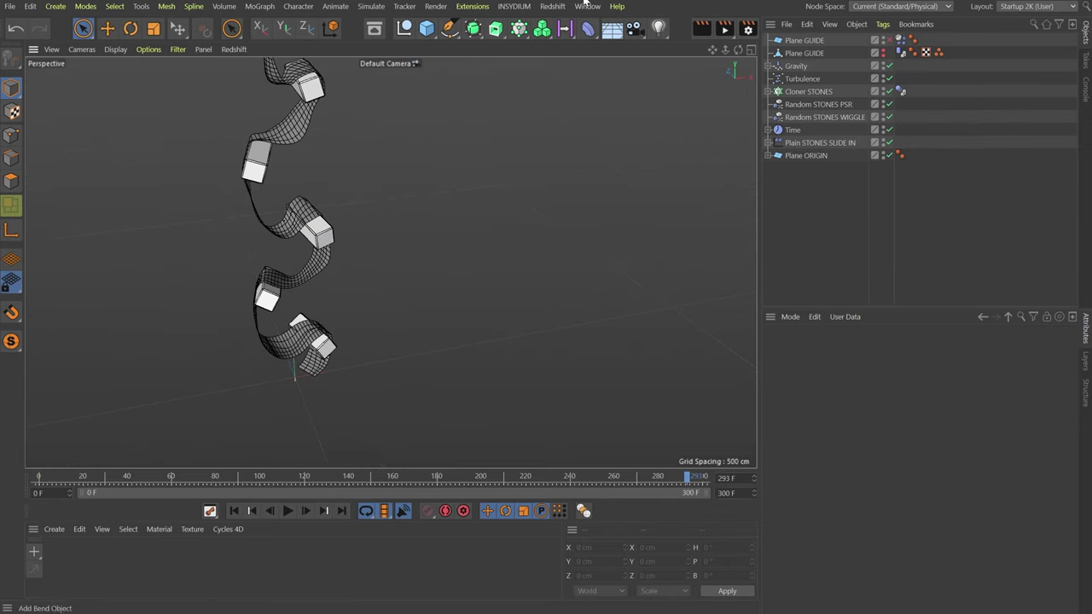
# - Add a Matrix object below Plane ORIGIN in the object list and rename it Matrix SPROUTS
pyautogui.moveTo(526, 31); pyautogui.dragTo(673, 46)
pyautogui.moveTo(802, 41); pyautogui.dragTo(811, 245)
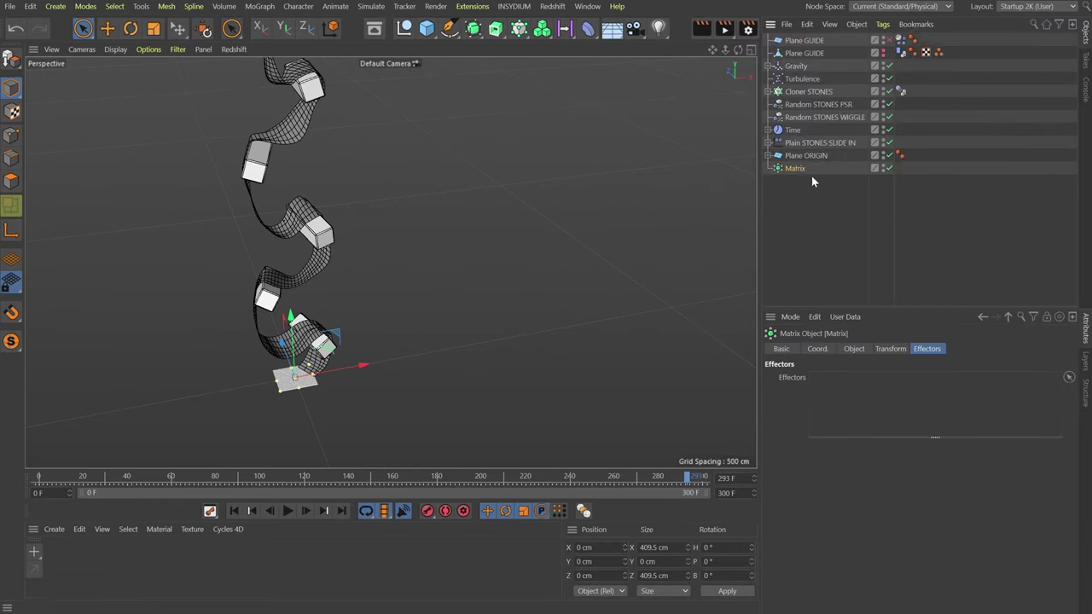
pyautogui.doubleClick(795, 168)
pyautogui.press('End')
pyautogui.write('SPROUTS')
pyautogui.press('Return')
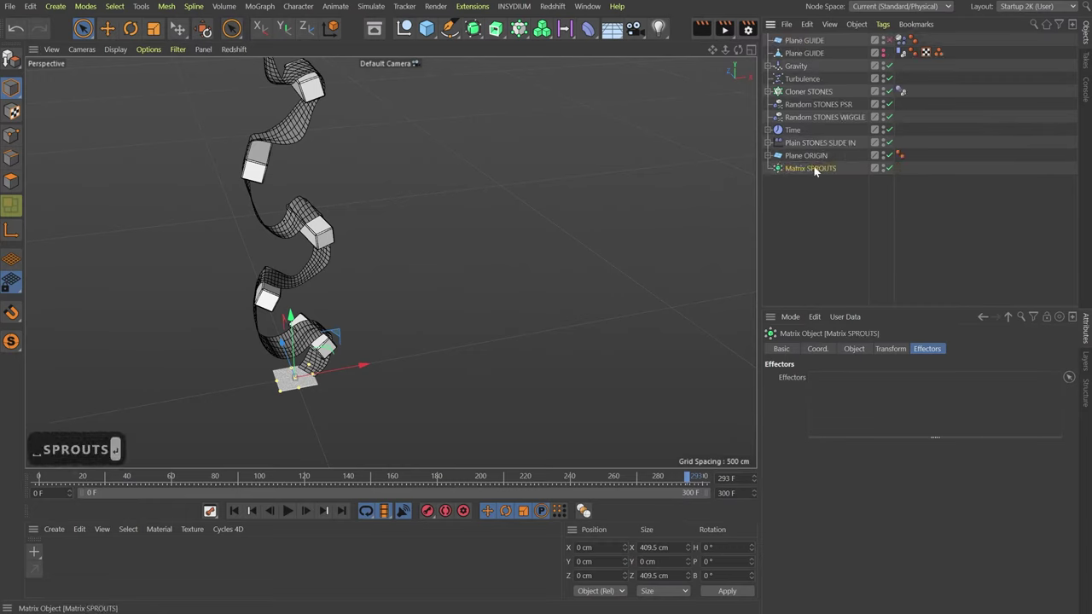
# - Distribute Matrix SPROUTS over Plane ORIGIN using Object mode with a Polygon Center distribution
pyautogui.click(854, 349)
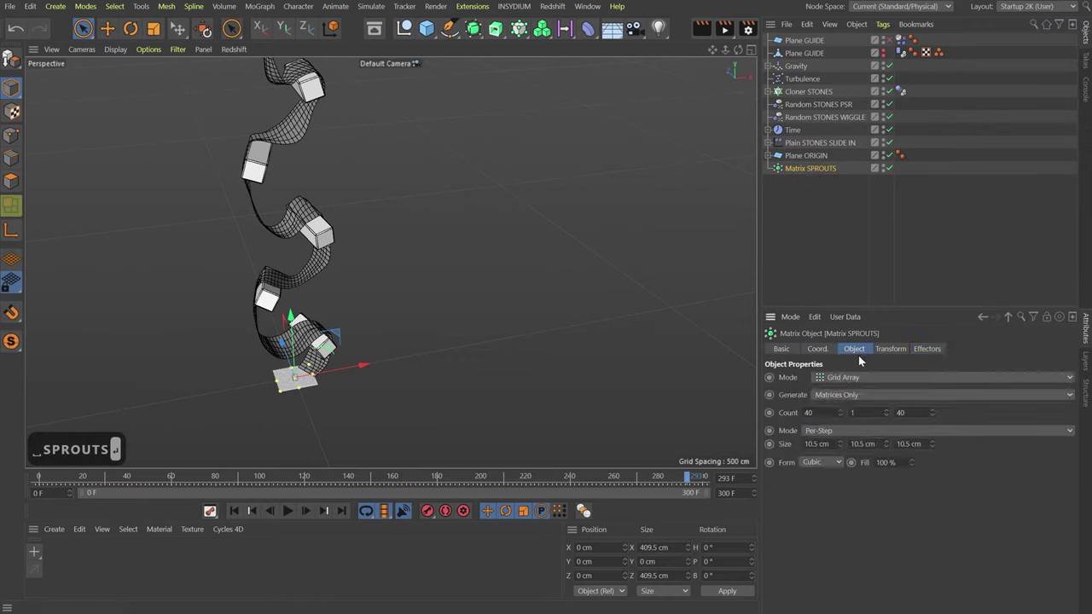
pyautogui.click(858, 377)
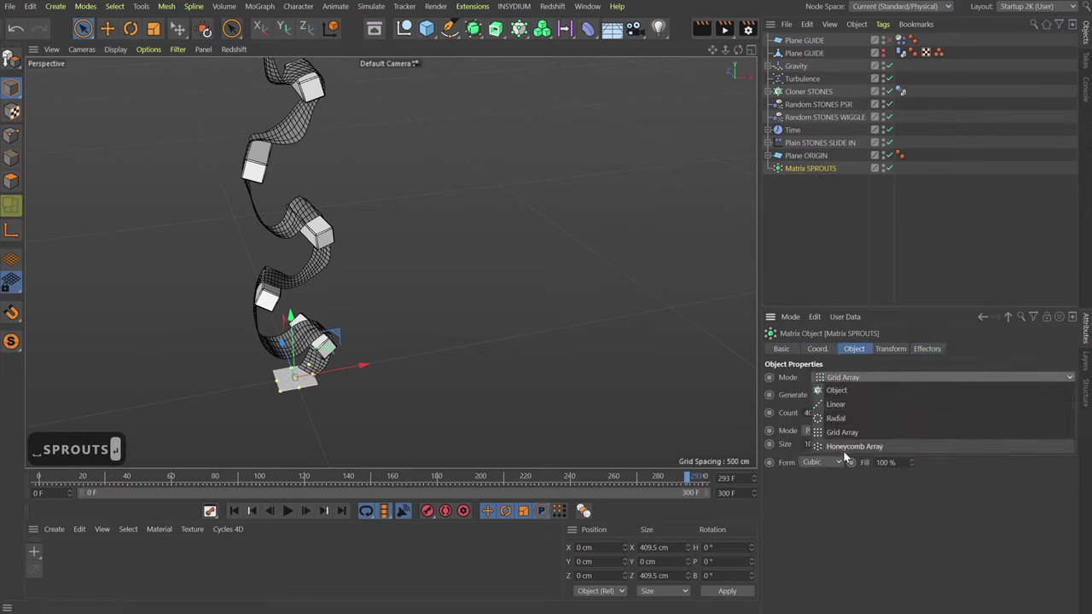
pyautogui.click(861, 392)
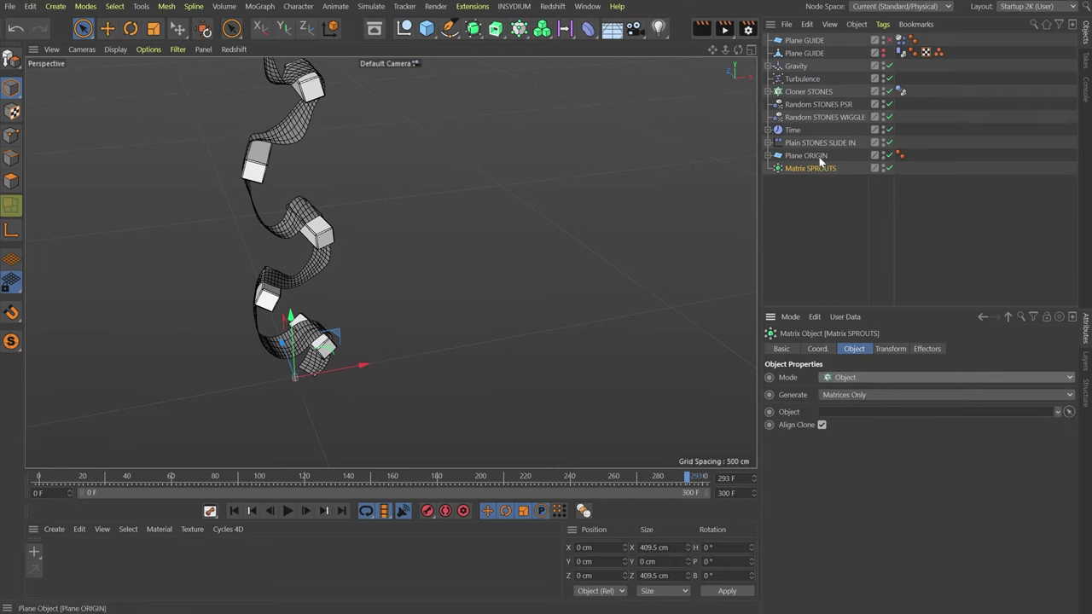
pyautogui.moveTo(805, 155); pyautogui.dragTo(833, 261)
pyautogui.press('Escape')
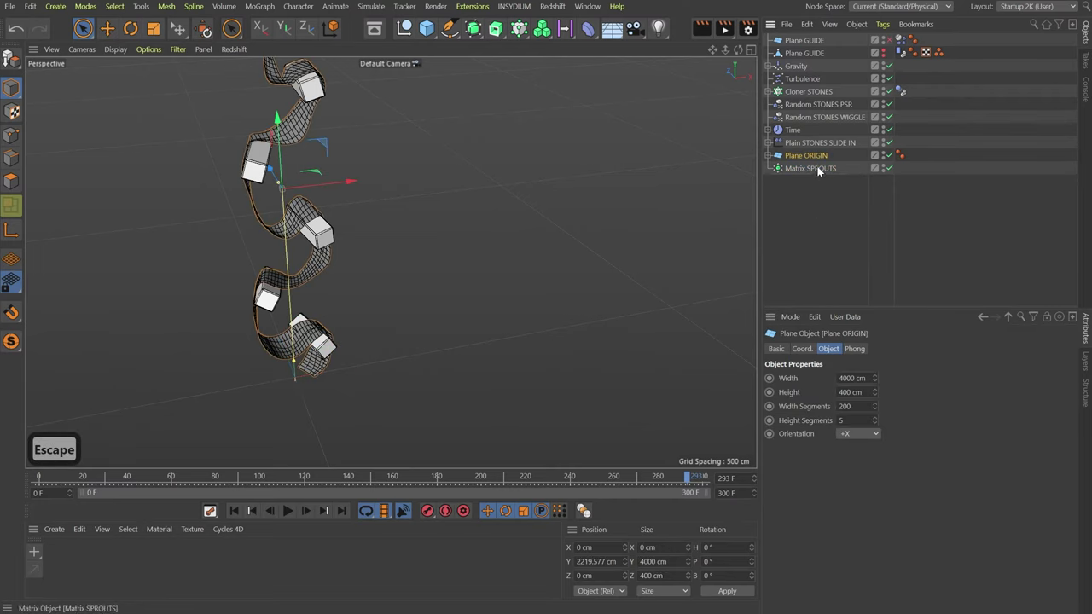
pyautogui.click(814, 168)
pyautogui.moveTo(810, 156); pyautogui.dragTo(840, 413)
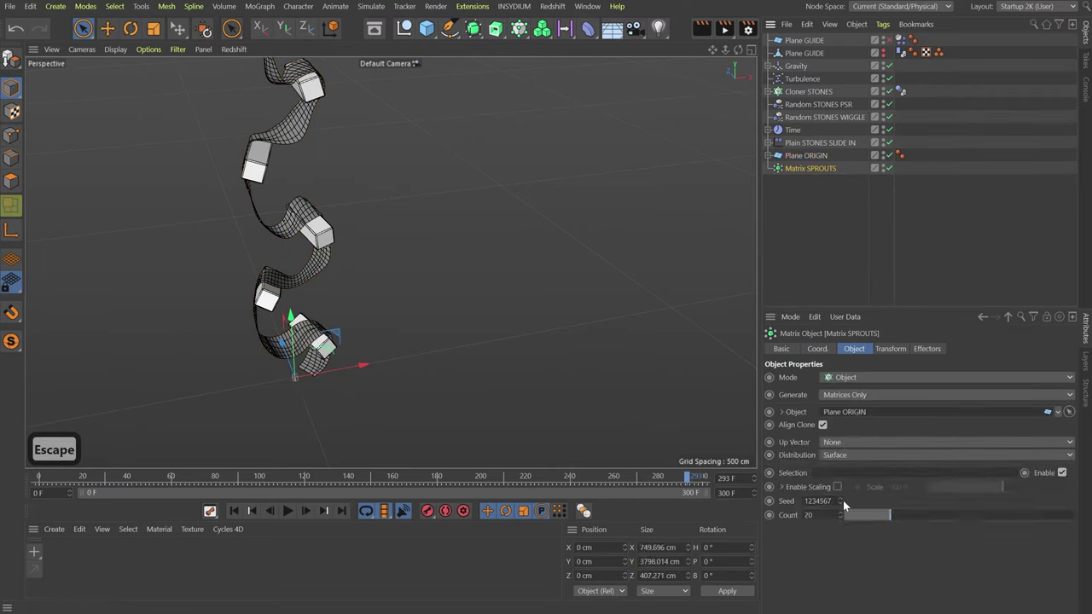
pyautogui.click(818, 455)
pyautogui.click(853, 497)
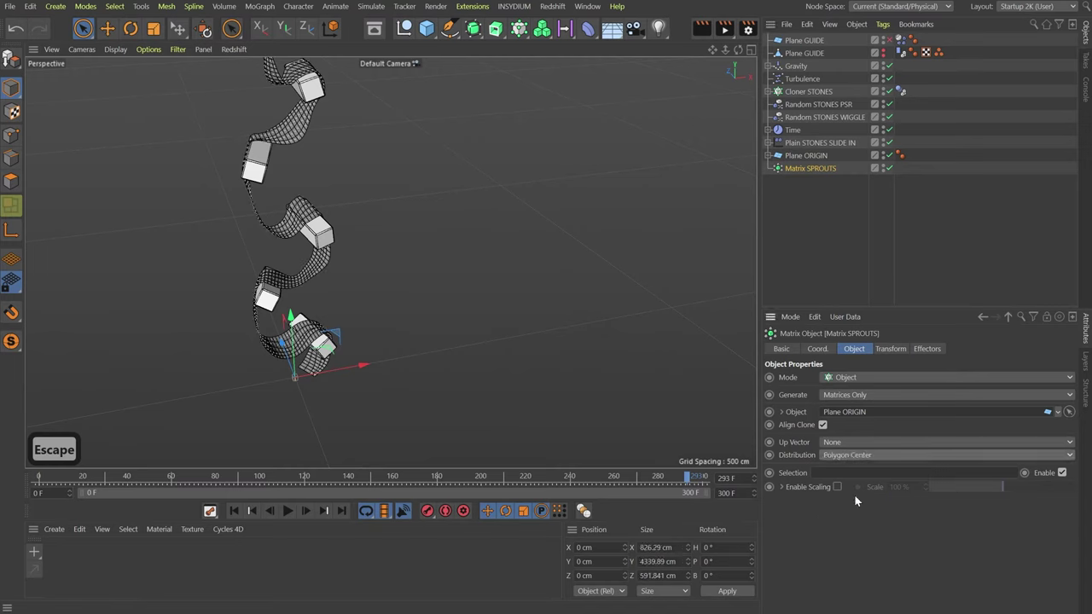
# - Set Matrix SPROUTS' transform scale to 4 on X, Y and Z, and check the enlarged matrices on the ribbon
pyautogui.click(886, 350)
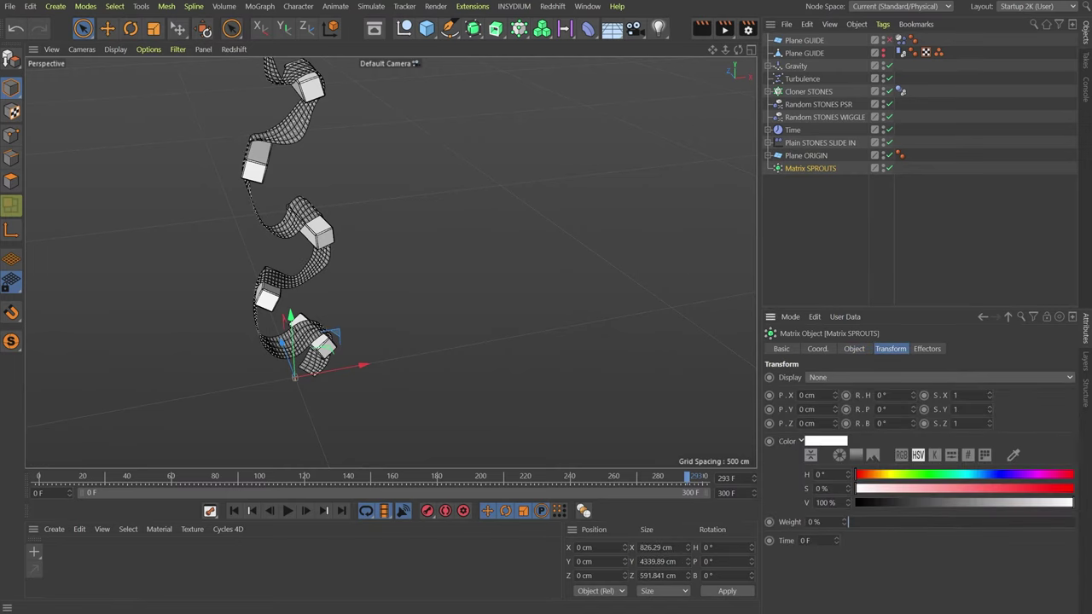
pyautogui.hotkey('shift', 'Left')
pyautogui.write('4')
pyautogui.press('Tab')
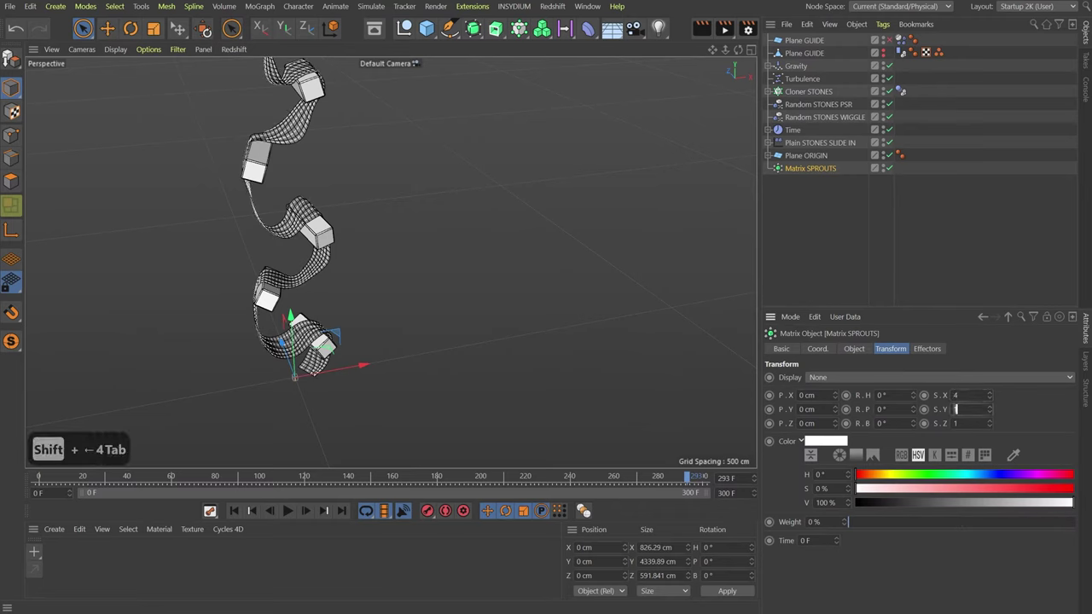
pyautogui.write('4')
pyautogui.press('Tab')
pyautogui.write('4')
pyautogui.press('Return')
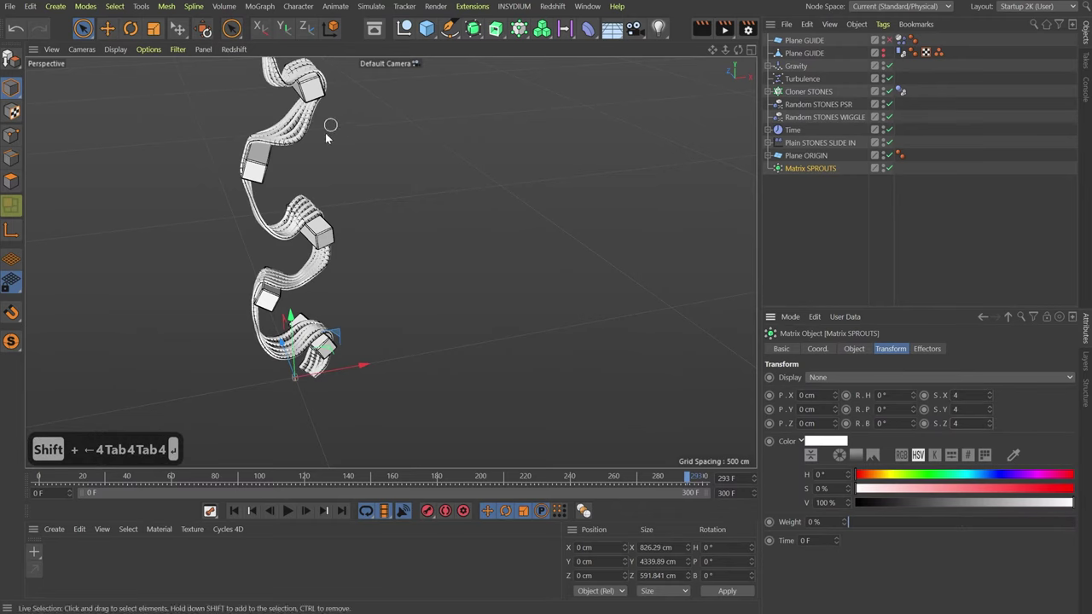
pyautogui.scroll(5, 327, 271)
pyautogui.keyDown('alt'); pyautogui.moveTo(327, 272); pyautogui.dragTo(469, 351); pyautogui.keyUp('alt')
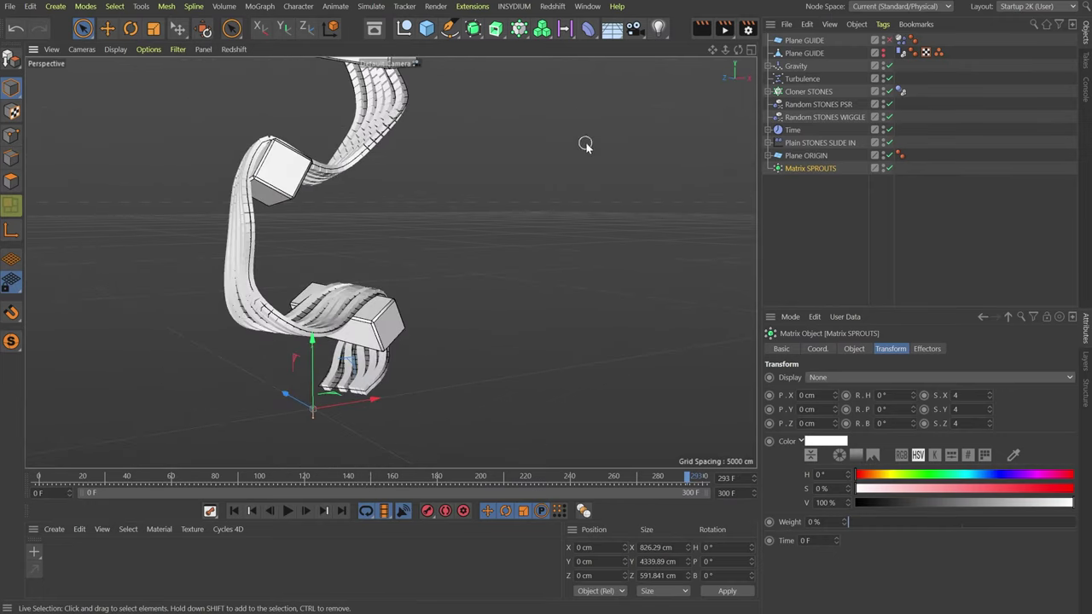
# - Add an Organic Effector to Matrix SPROUTS and turn off its Reset by U from UVW option
pyautogui.click(471, 7)
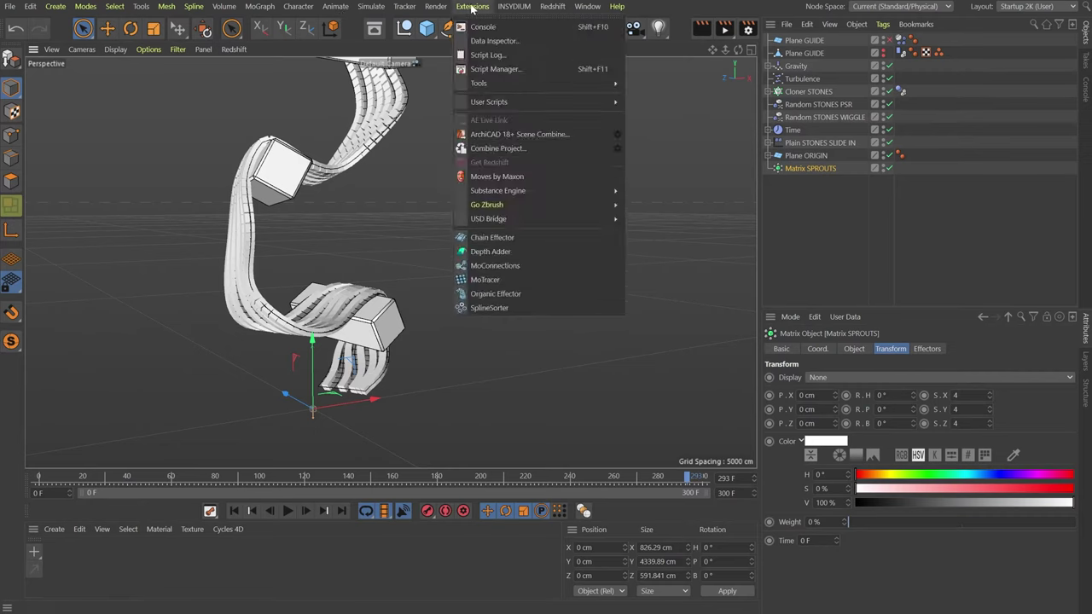
pyautogui.click(503, 293)
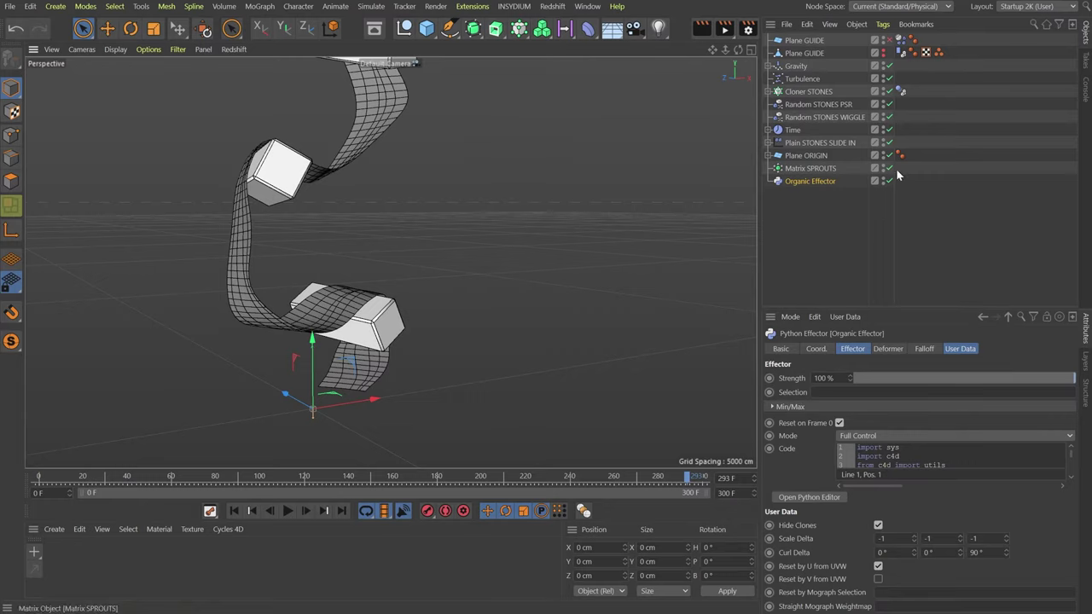
pyautogui.click(954, 350)
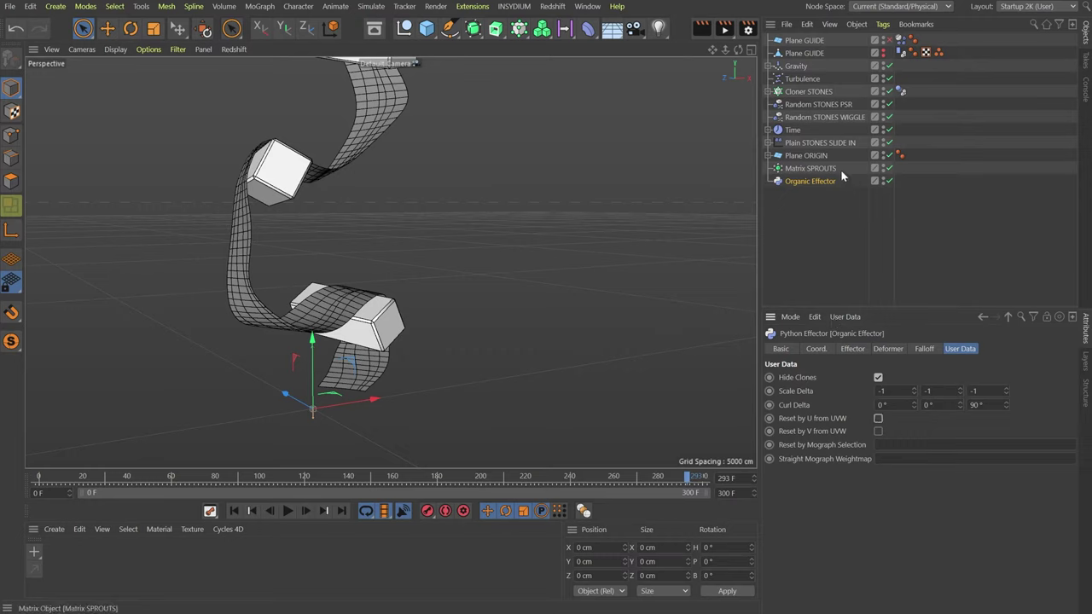
# - Add a MoGraph Selection to Matrix SPROUTS containing the row of matrices at the ribbon's lower end, with the Organic Effector disabled
pyautogui.click(817, 168)
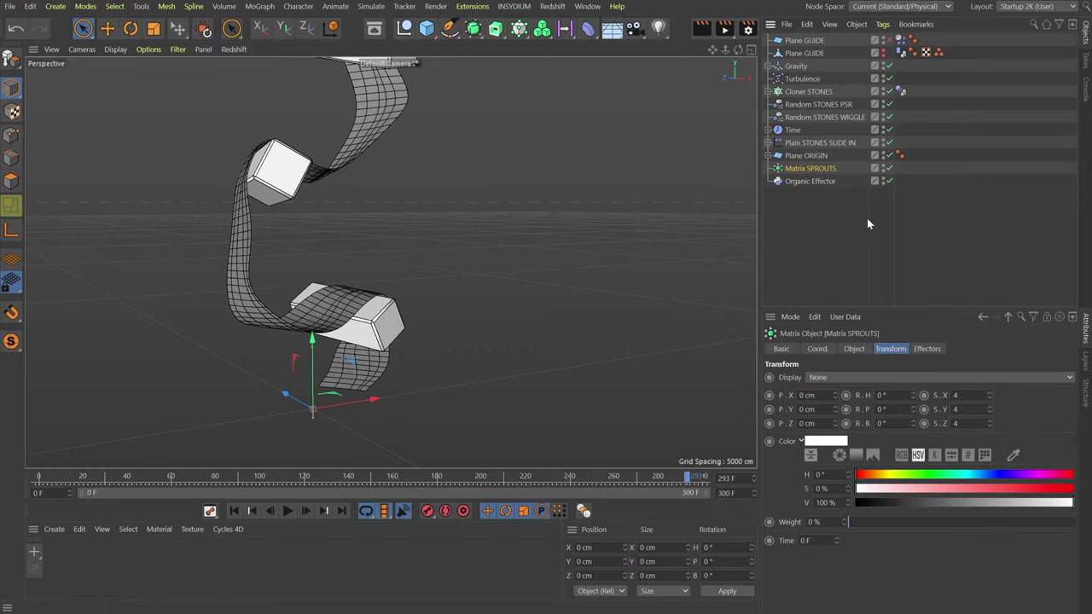
pyautogui.rightClick(817, 169)
pyautogui.moveTo(891, 232)
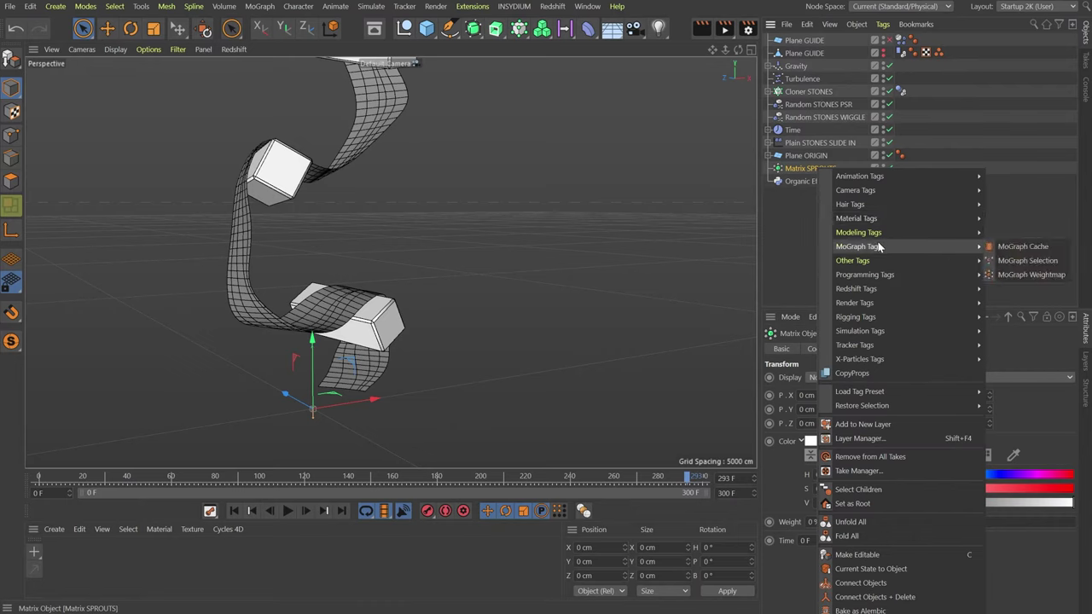
pyautogui.click(1036, 261)
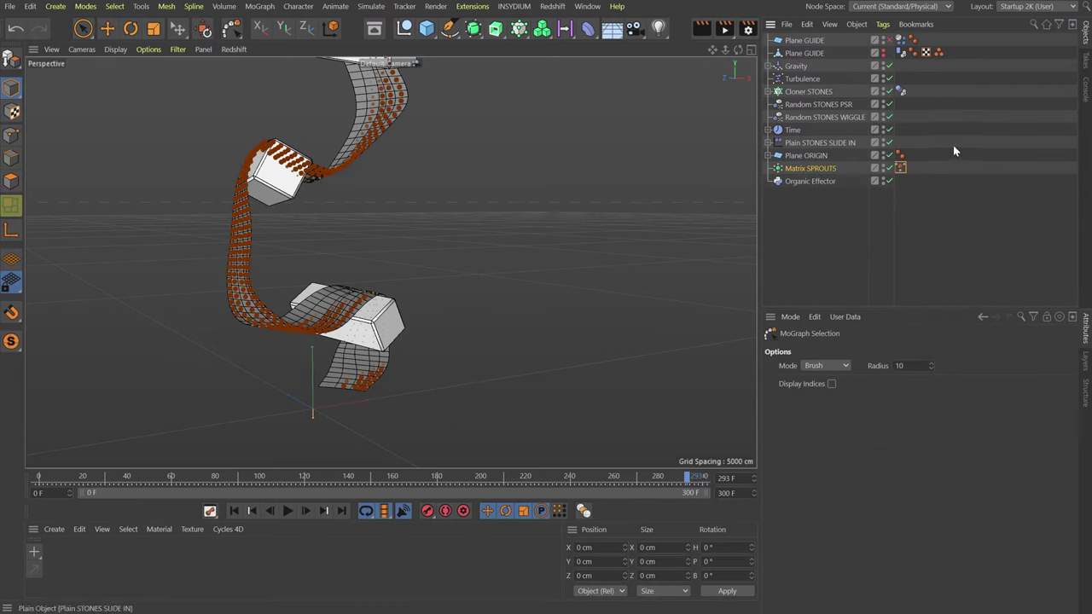
pyautogui.click(890, 181)
pyautogui.scroll(8, 445, 375)
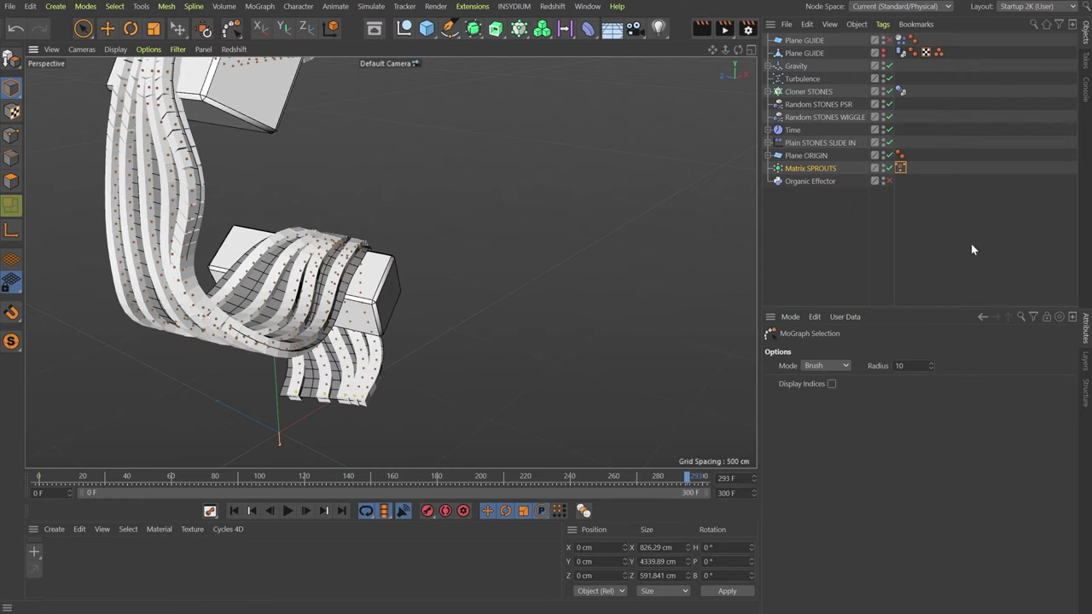
# - Assign the MoGraph Selection as the Organic Effector's reset selection and re-enable the effector
pyautogui.click(827, 182)
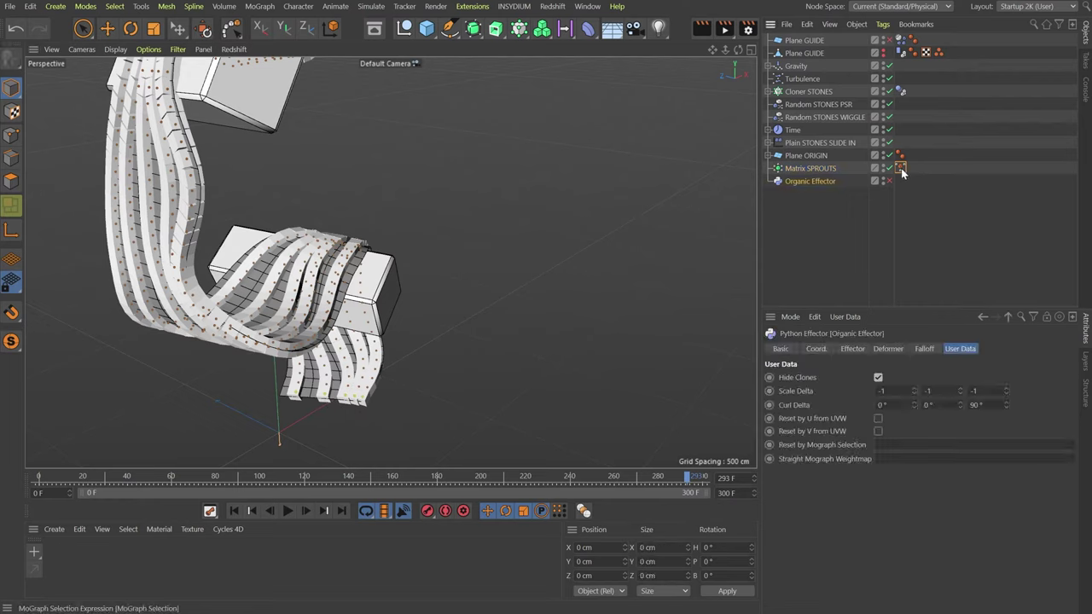
pyautogui.moveTo(951, 442); pyautogui.dragTo(884, 445)
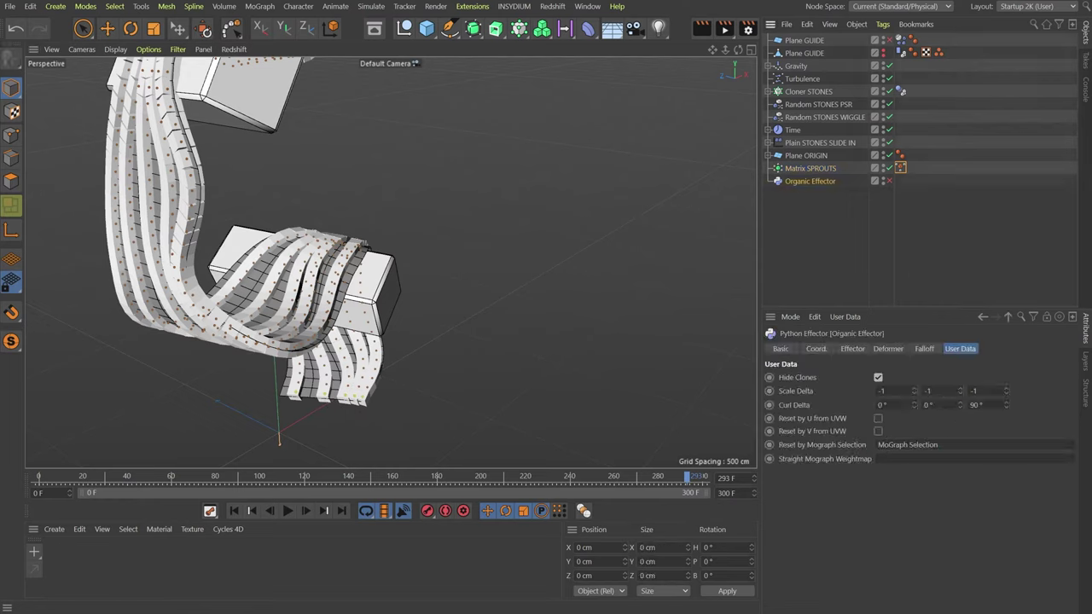
pyautogui.click(888, 181)
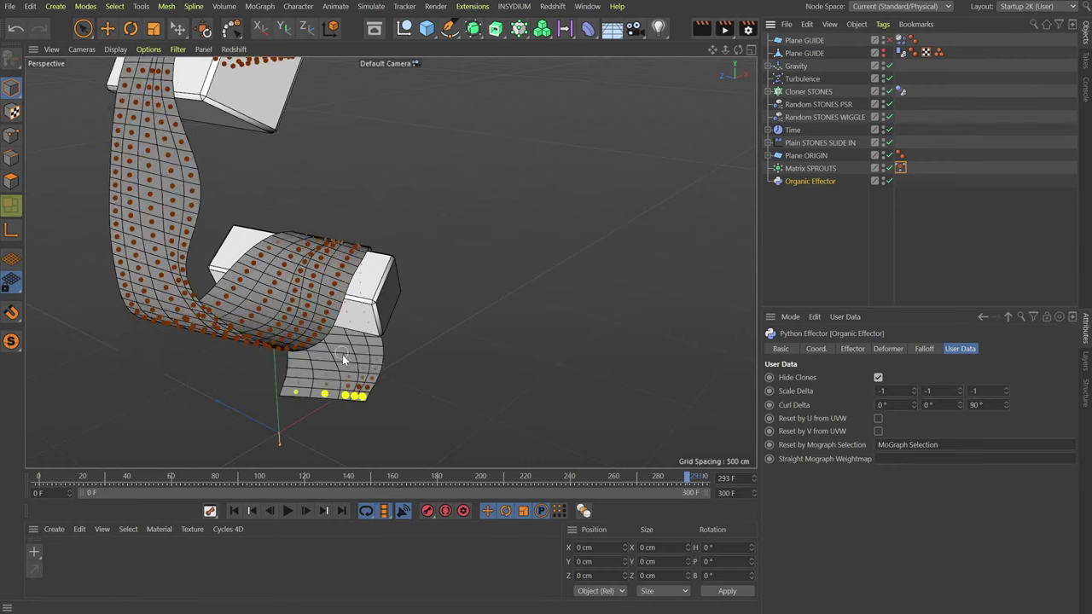
# - Add a Linear Field to the Organic Effector's falloff
pyautogui.keyDown('alt'); pyautogui.moveTo(342, 354); pyautogui.dragTo(275, 322); pyautogui.keyUp('alt')
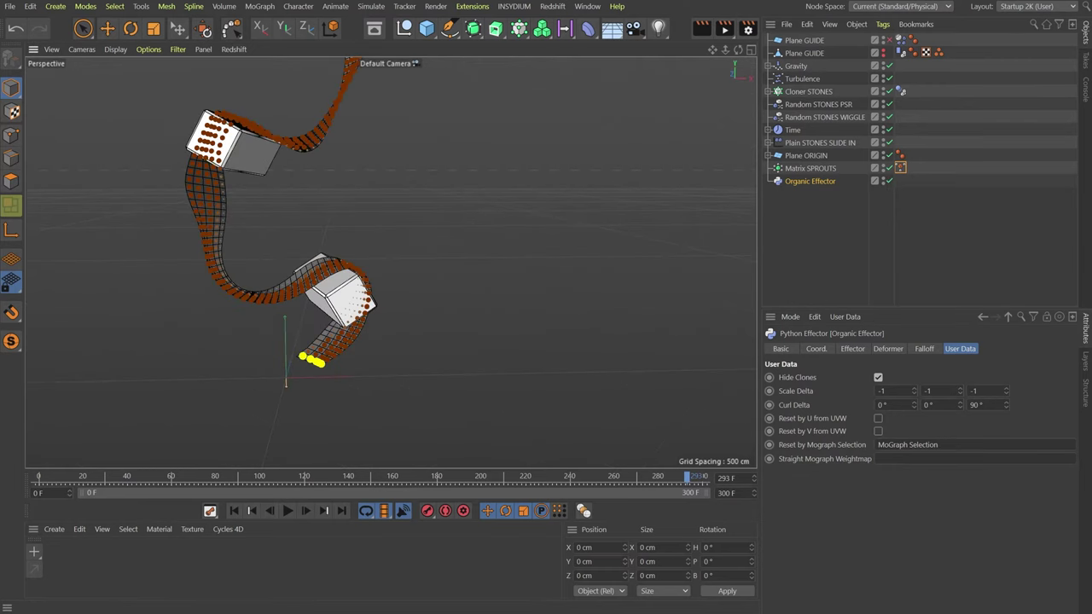
pyautogui.scroll(5, 310, 362)
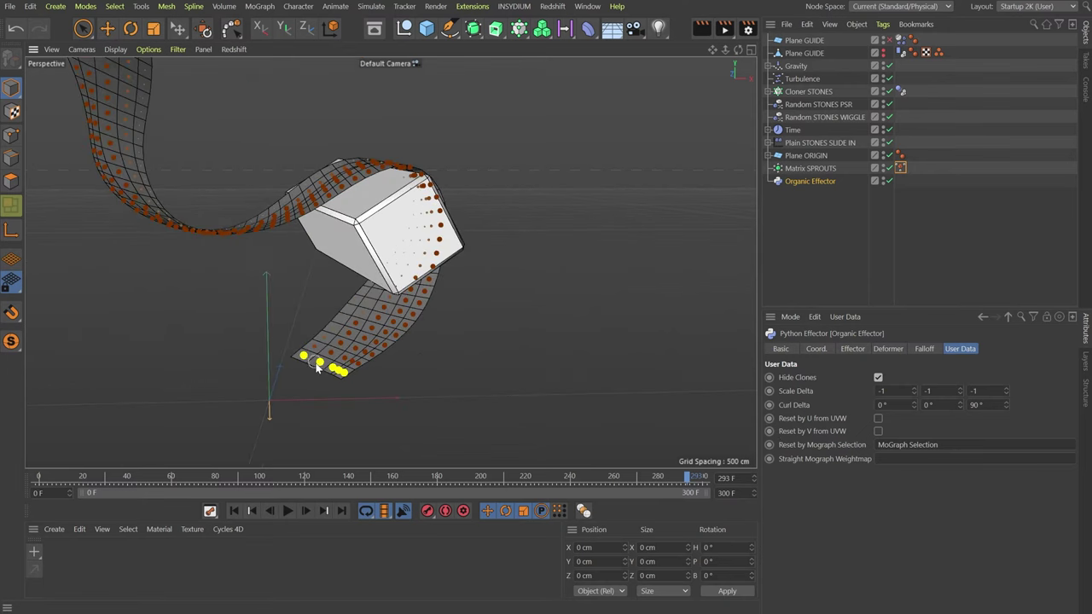
pyautogui.keyDown('alt'); pyautogui.moveTo(315, 365); pyautogui.dragTo(293, 368); pyautogui.keyUp('alt')
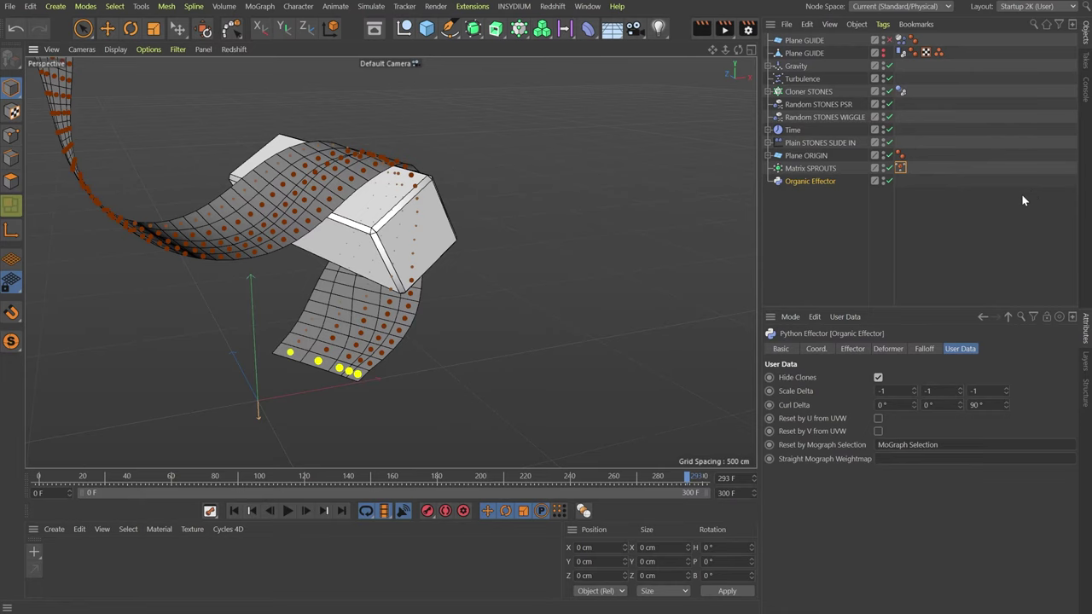
pyautogui.keyDown('alt'); pyautogui.moveTo(378, 191); pyautogui.dragTo(390, 258); pyautogui.keyUp('alt')
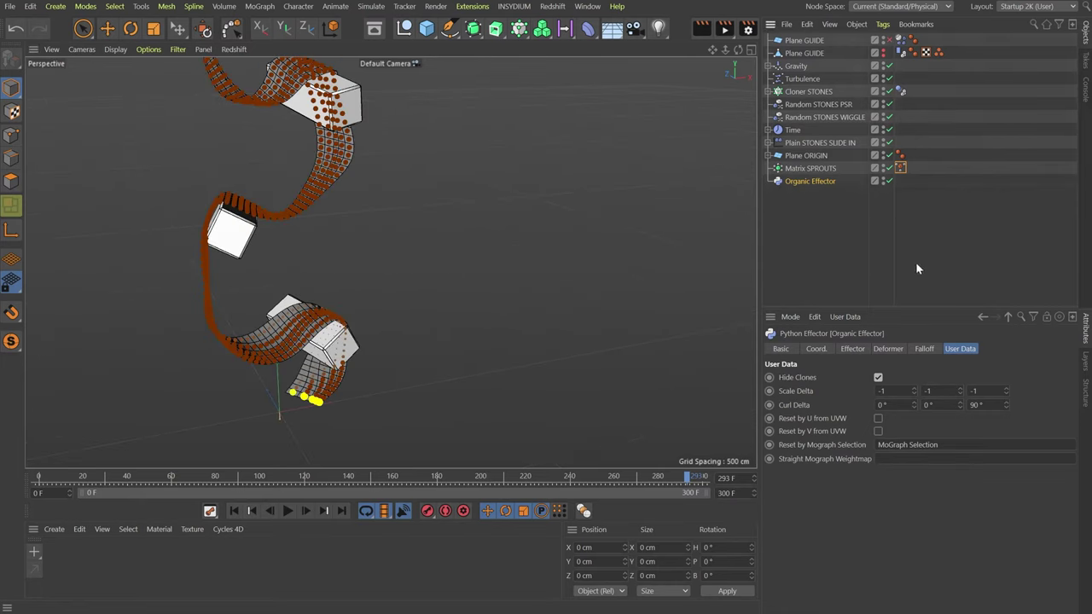
pyautogui.click(923, 349)
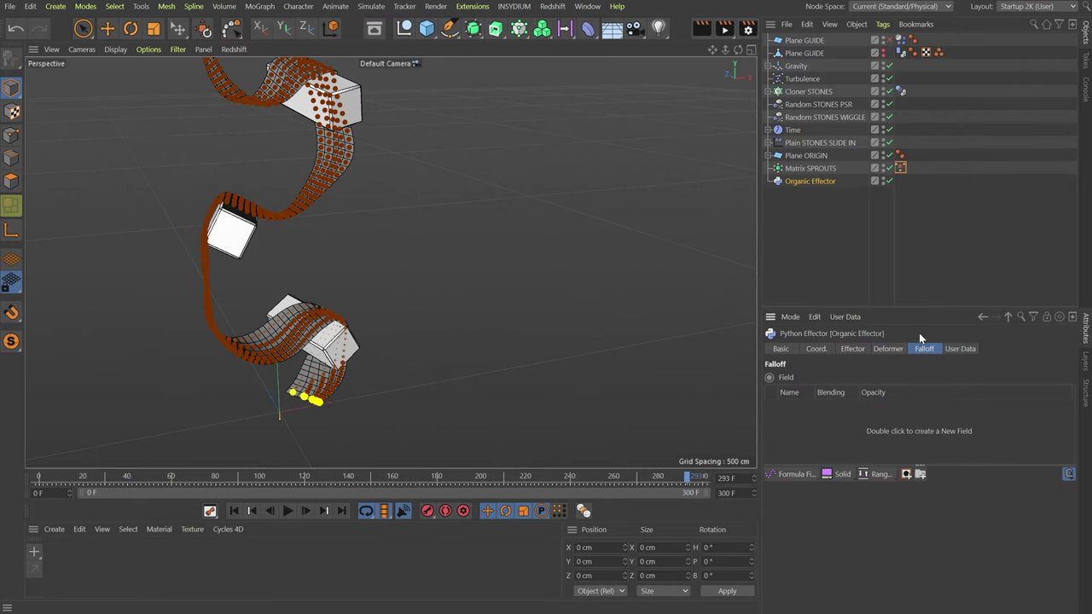
pyautogui.click(789, 474)
pyautogui.click(805, 564)
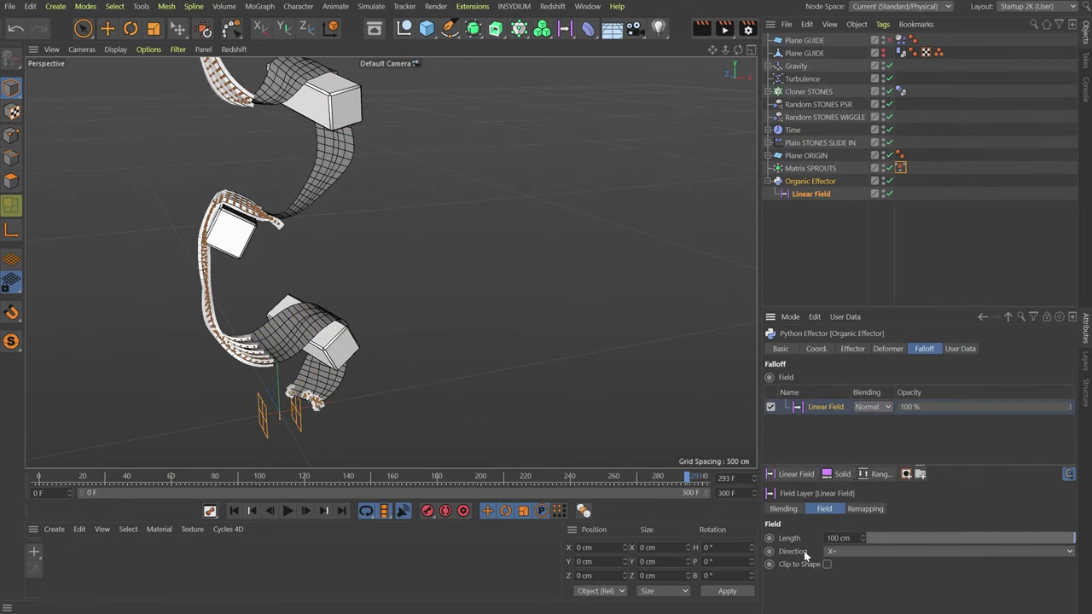
# - Set the Linear Field's direction to Y+ and raise it to about 780 cm on the Y axis
pyautogui.click(845, 557)
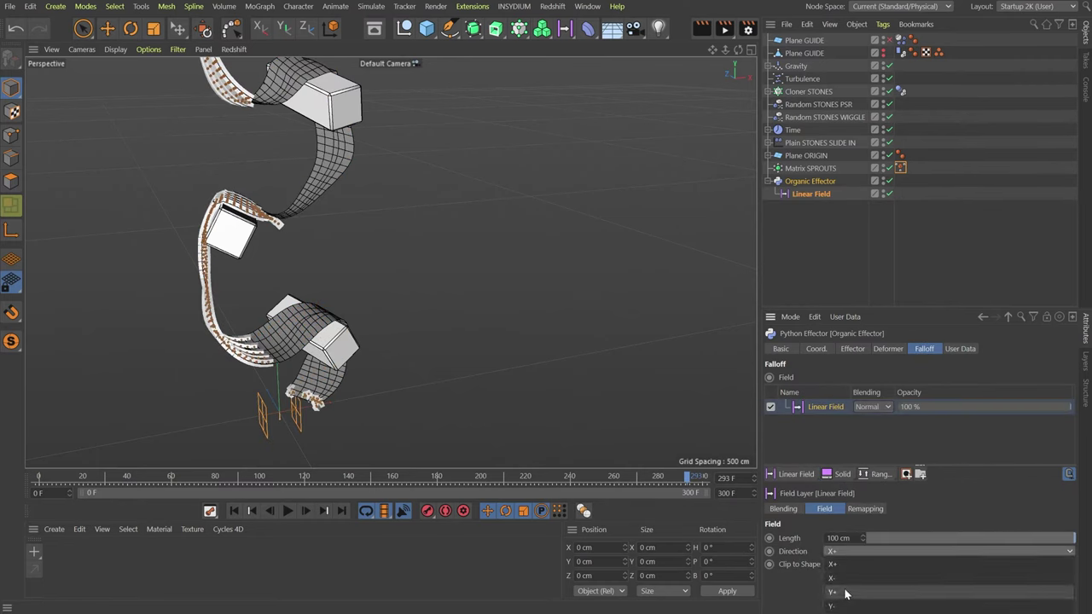
pyautogui.click(847, 593)
pyautogui.click(83, 28)
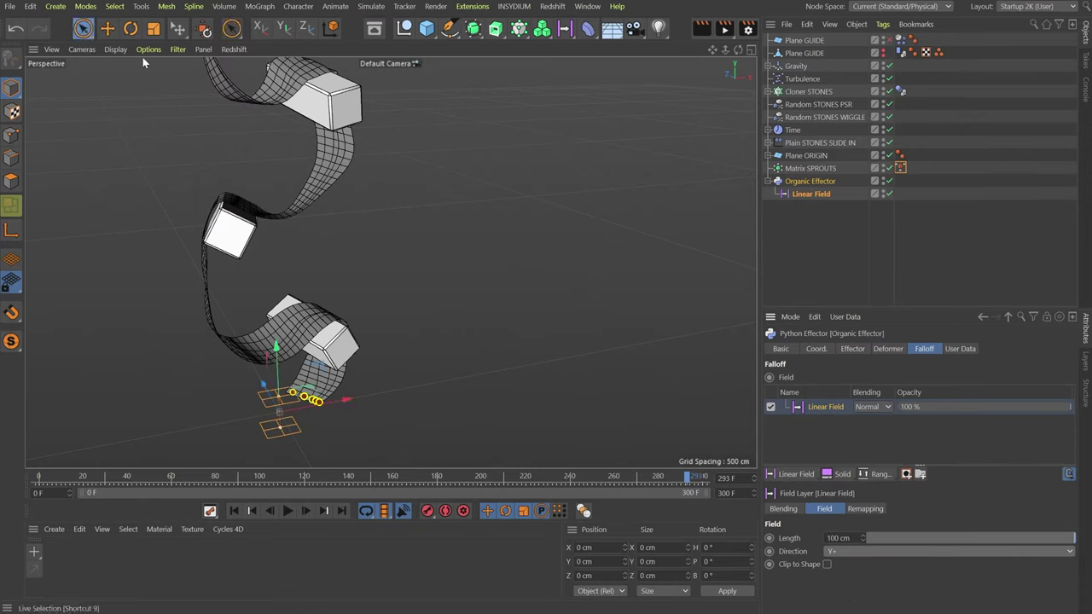
pyautogui.click(822, 193)
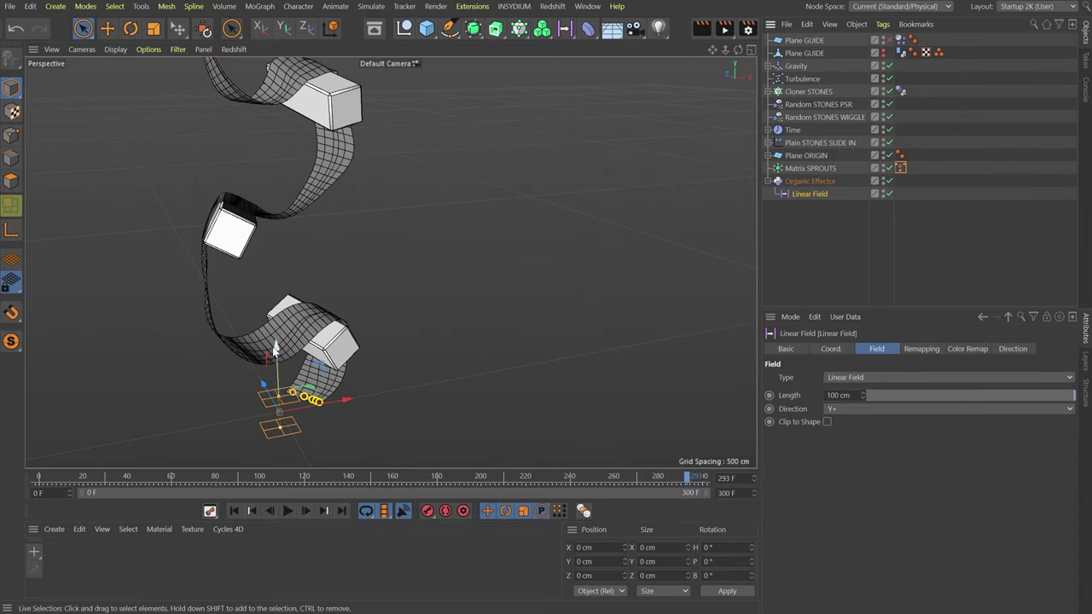
pyautogui.moveTo(276, 348); pyautogui.dragTo(270, 218)
pyautogui.keyDown('alt'); pyautogui.moveTo(204, 275); pyautogui.dragTo(198, 341); pyautogui.keyUp('alt')
pyautogui.scroll(6, 199, 341)
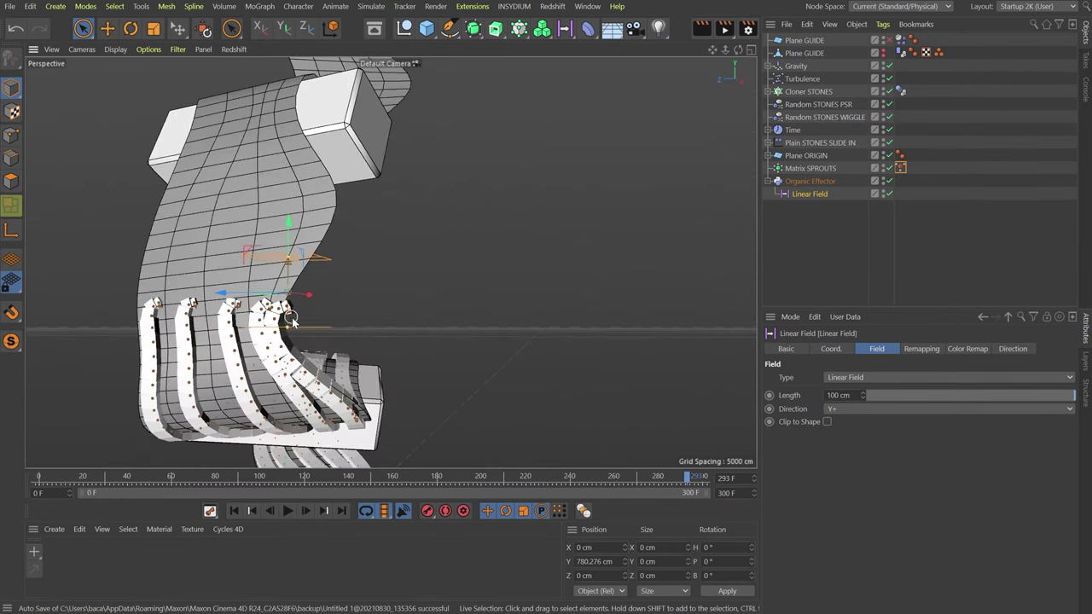
pyautogui.keyDown('alt'); pyautogui.moveTo(303, 300); pyautogui.dragTo(303, 249, button='middle'); pyautogui.keyUp('alt')
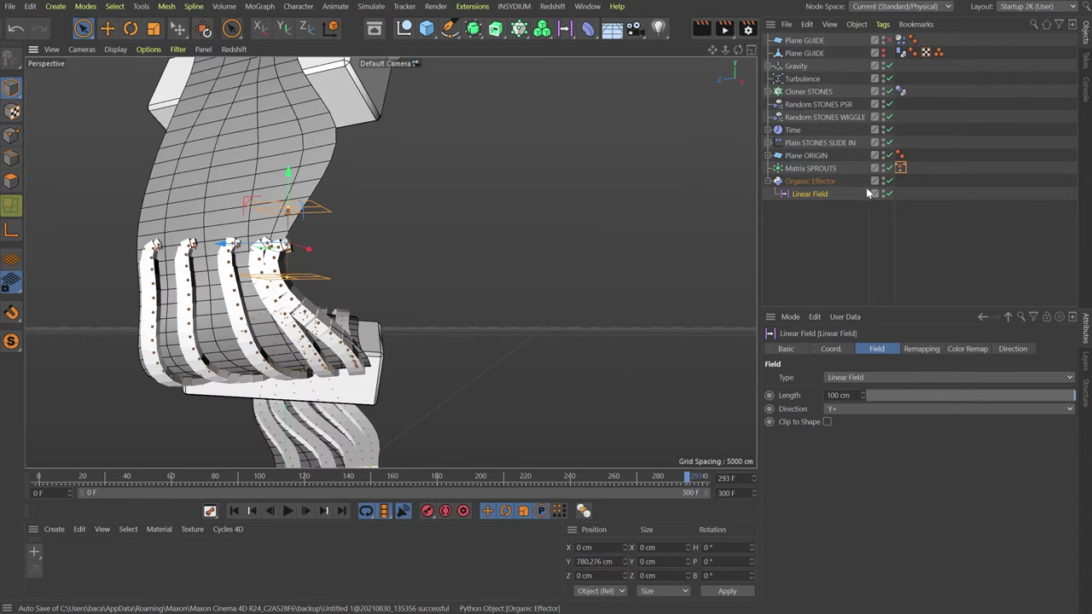
# - Set the Organic Effector's Curl Delta to 90°, 0°, 0°
pyautogui.click(810, 181)
pyautogui.click(958, 348)
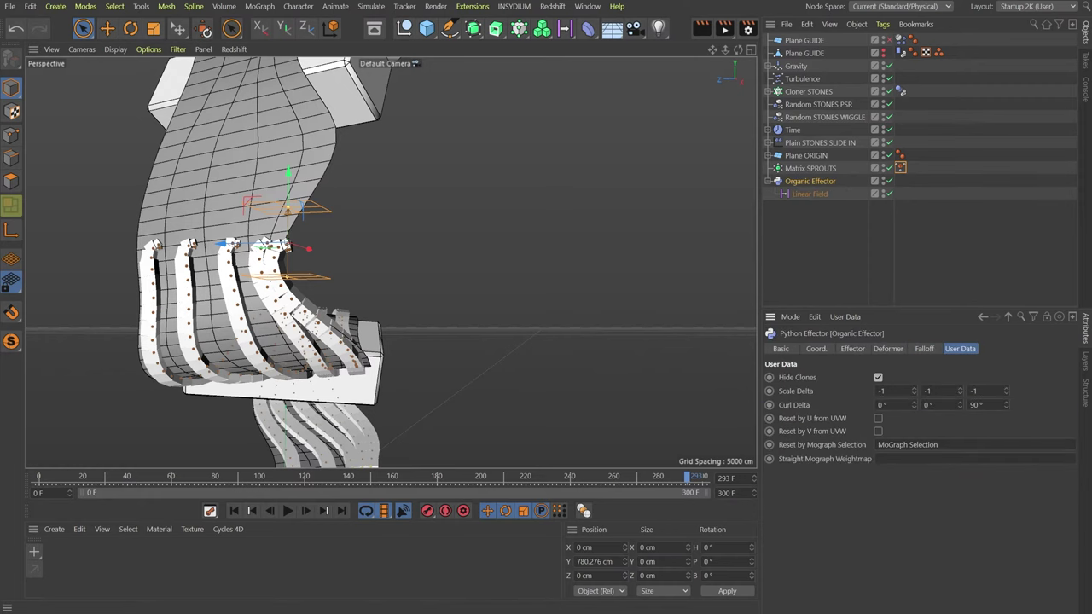
pyautogui.doubleClick(882, 404)
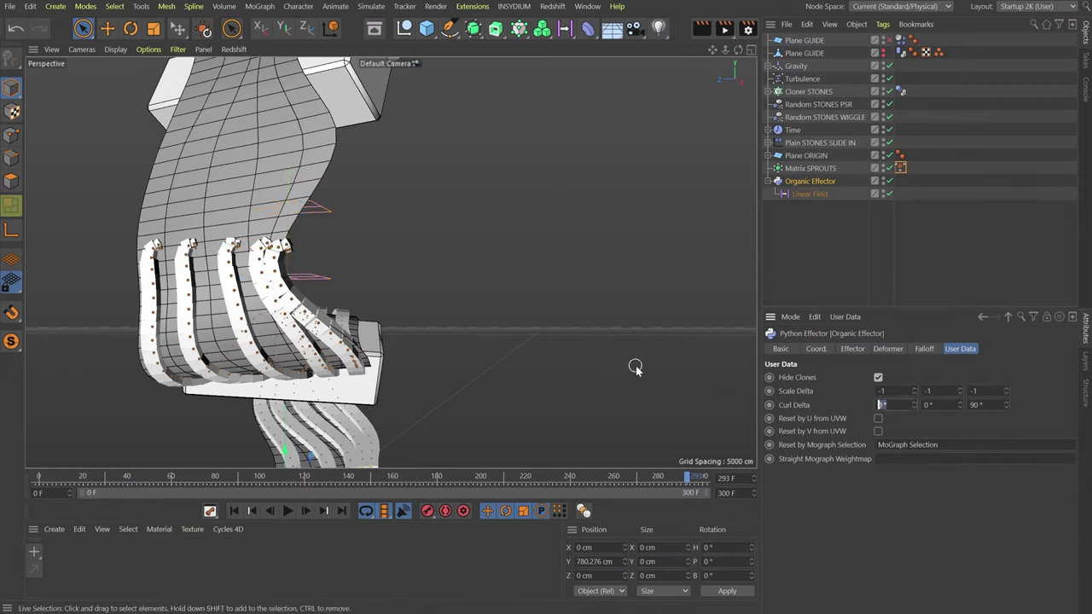
pyautogui.write('90')
pyautogui.press('Tab')
pyautogui.press('Tab')
pyautogui.write('0')
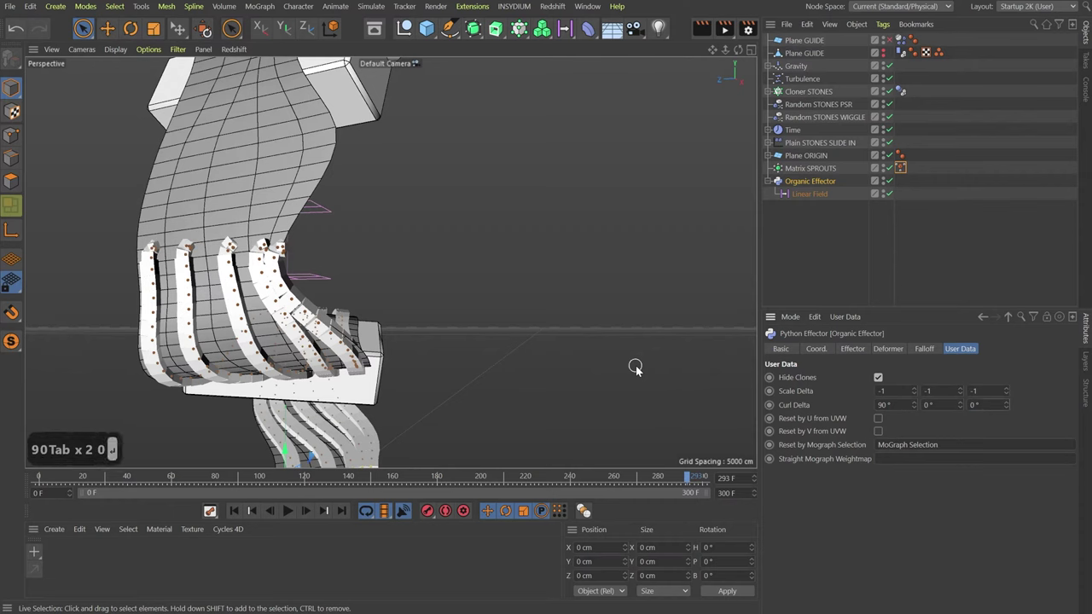
pyautogui.press('Return')
# - Lengthen the Linear Field to about 346 cm and raise it to about 950 cm on the Y axis
pyautogui.keyDown('alt'); pyautogui.moveTo(254, 375); pyautogui.dragTo(196, 369); pyautogui.keyUp('alt')
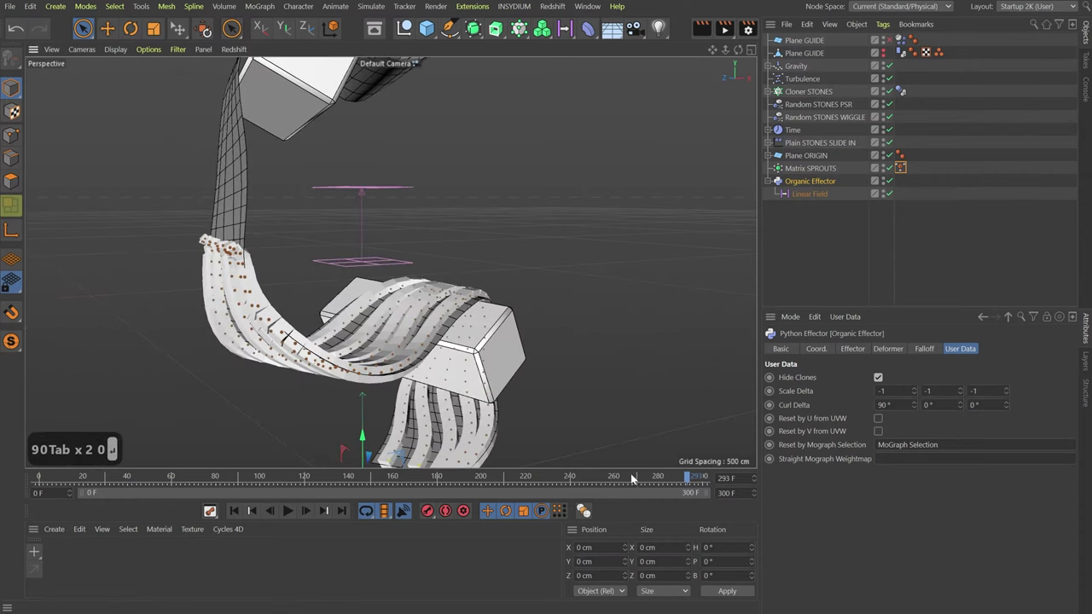
pyautogui.click(355, 228)
pyautogui.moveTo(364, 188); pyautogui.dragTo(381, 124)
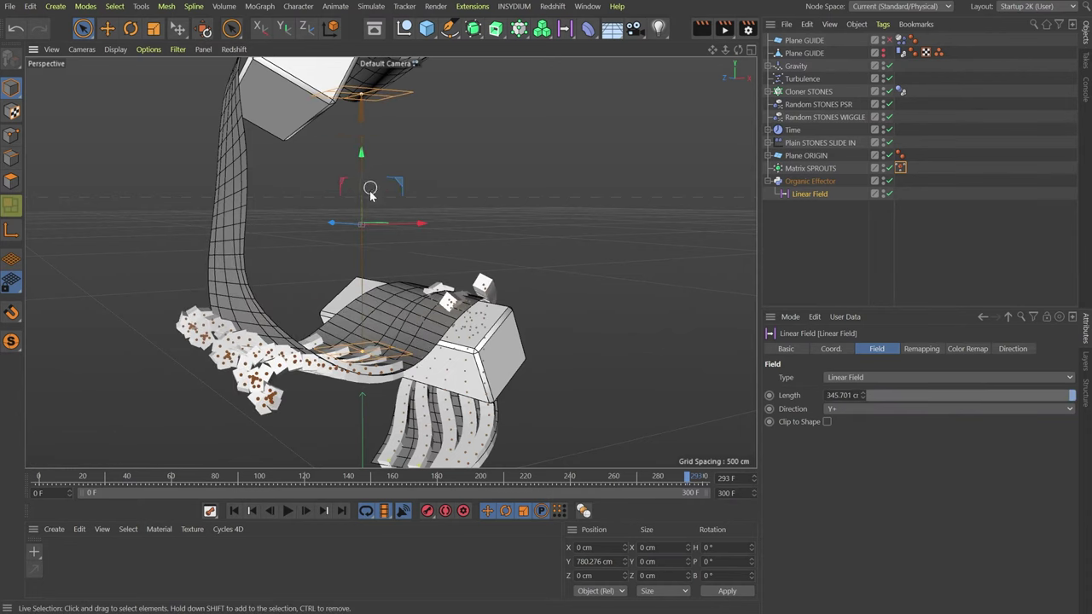
pyautogui.moveTo(370, 192); pyautogui.dragTo(437, 128)
pyautogui.keyDown('alt'); pyautogui.moveTo(298, 275); pyautogui.dragTo(230, 291); pyautogui.keyUp('alt')
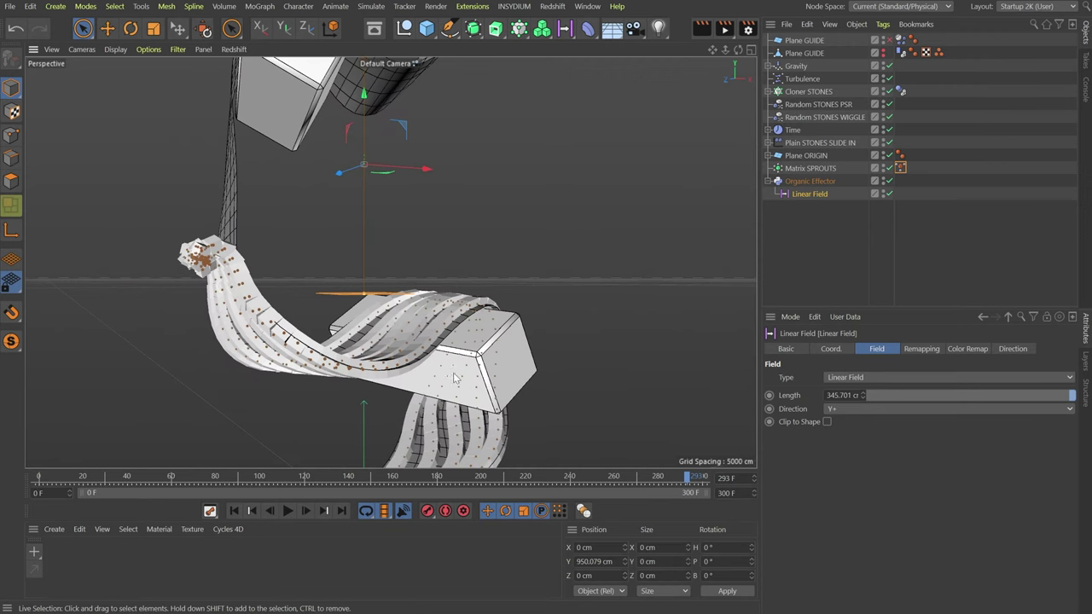
# - Raise the Linear Field further up the ribbon to about 1589 cm on the Y axis to test the curling sprouts
pyautogui.keyDown('alt'); pyautogui.moveTo(510, 388); pyautogui.dragTo(353, 239); pyautogui.keyUp('alt')
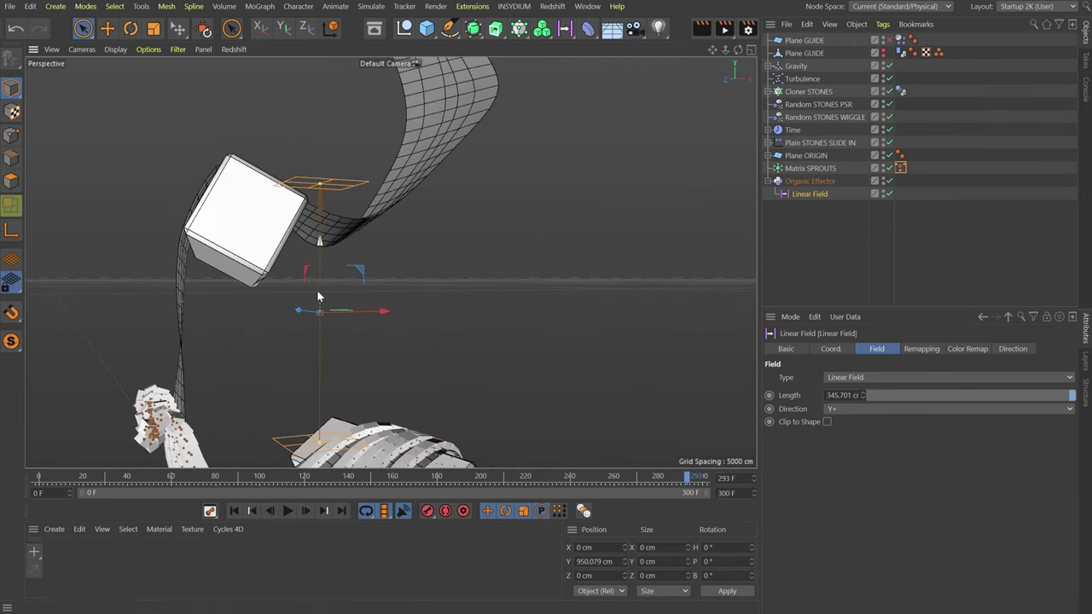
pyautogui.moveTo(317, 286); pyautogui.dragTo(349, 86)
pyautogui.scroll(5, 341, 128)
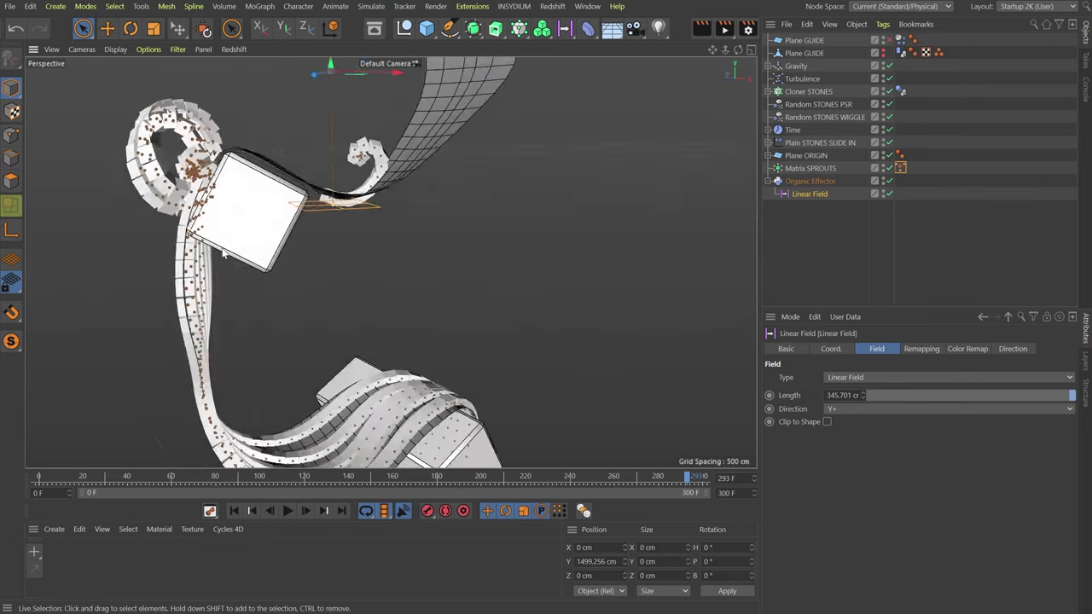
pyautogui.keyDown('alt'); pyautogui.moveTo(341, 128); pyautogui.dragTo(328, 214); pyautogui.keyUp('alt')
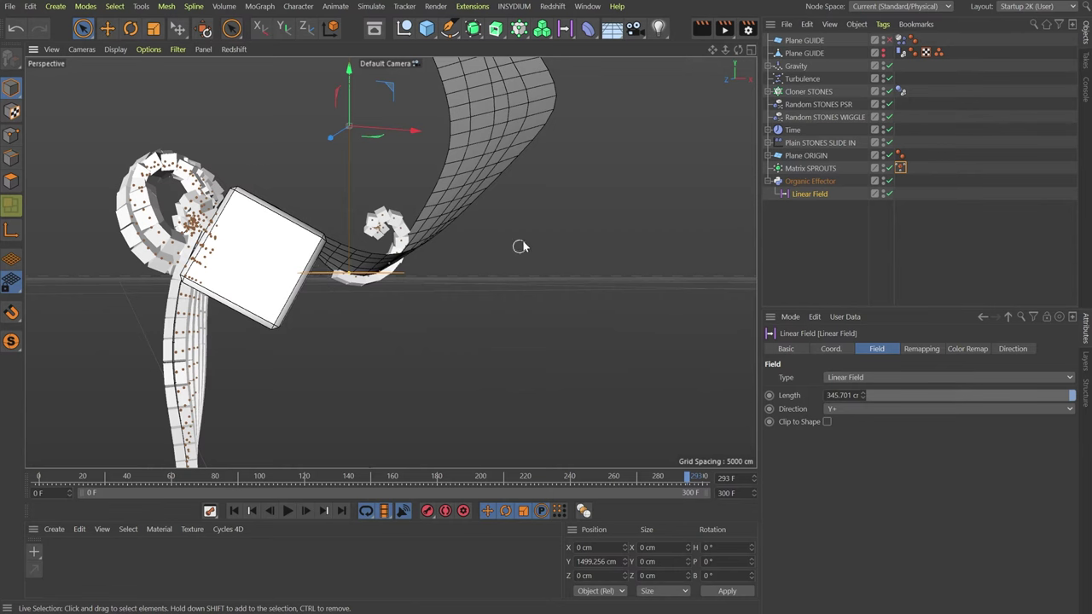
pyautogui.keyDown('alt'); pyautogui.moveTo(475, 121); pyautogui.dragTo(383, 270, button='middle'); pyautogui.keyUp('alt')
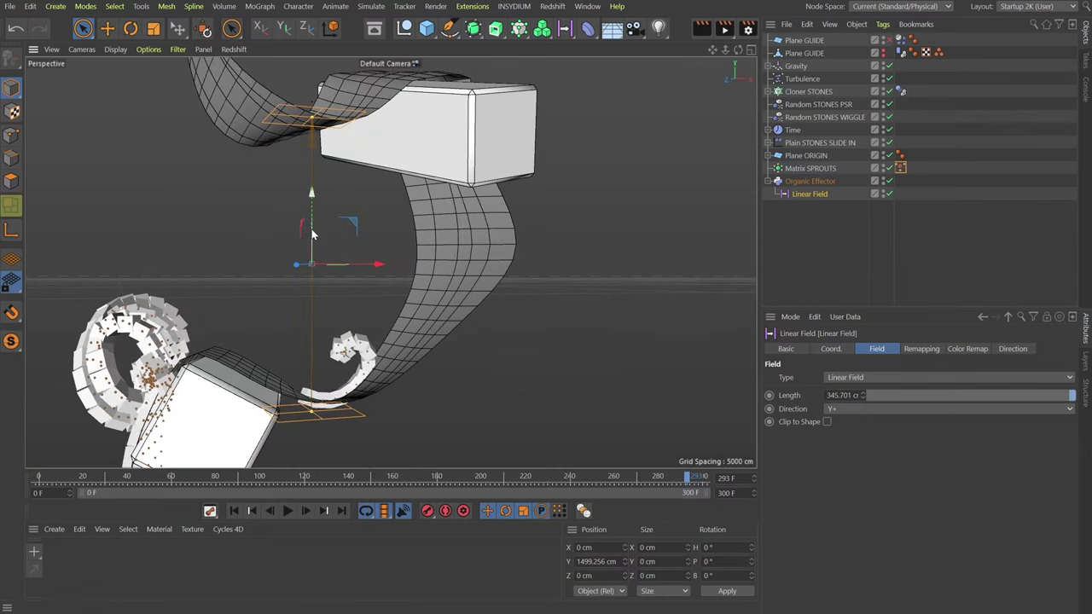
pyautogui.moveTo(312, 235); pyautogui.dragTo(315, 190)
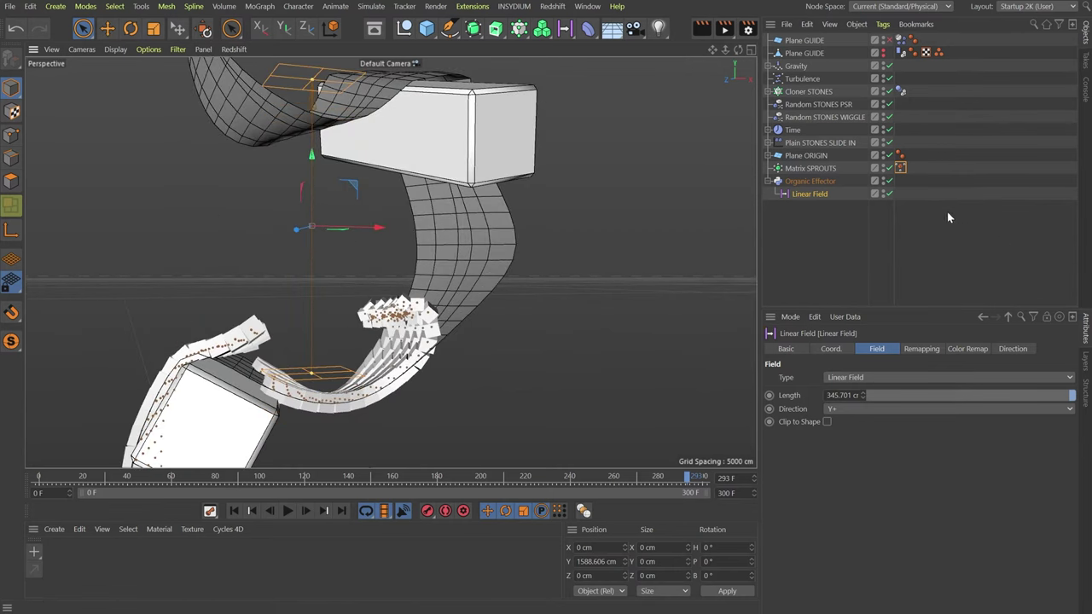
# - Delete the Linear Field and add a MoGraph Weightmap tag to Matrix SPROUTS
pyautogui.press('Delete')
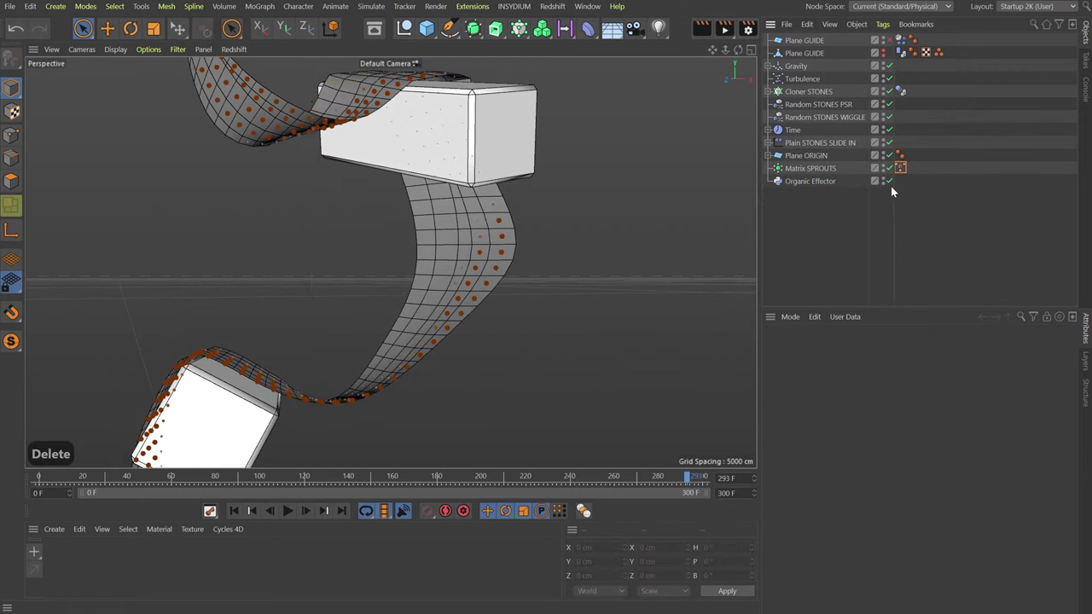
pyautogui.rightClick(806, 168)
pyautogui.moveTo(883, 234)
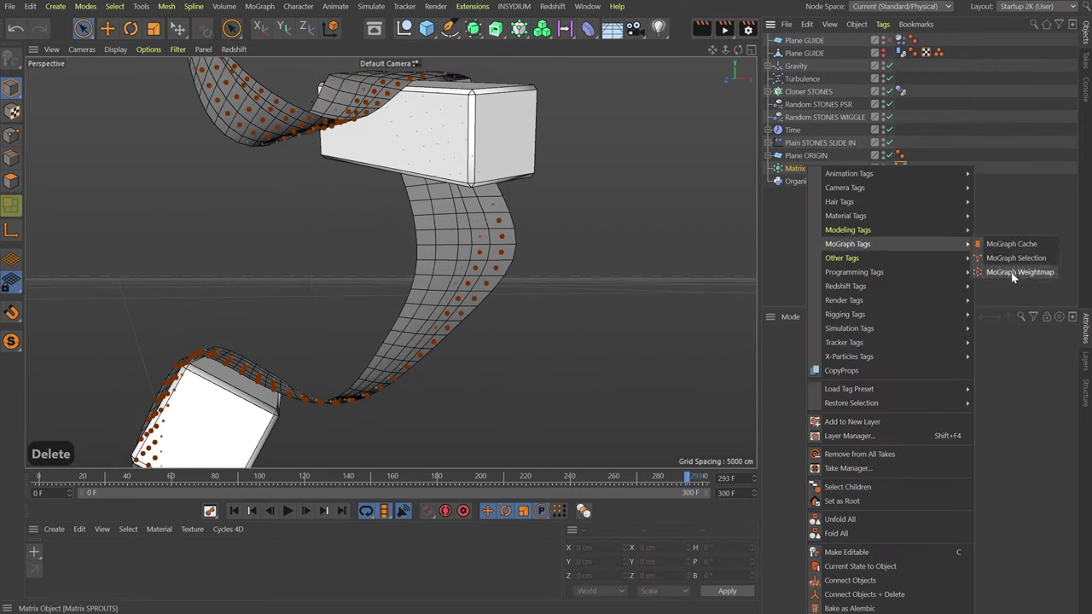
pyautogui.click(1010, 272)
pyautogui.click(913, 168)
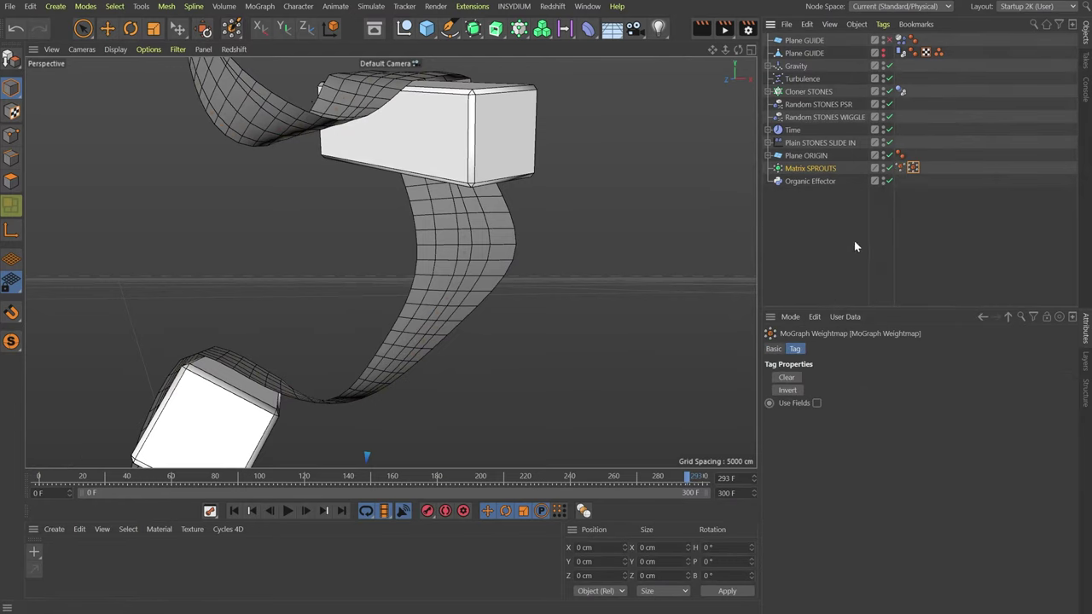
# - Enable Use Fields on the MoGraph Weightmap and add a Formula Field with the formula u
pyautogui.click(815, 402)
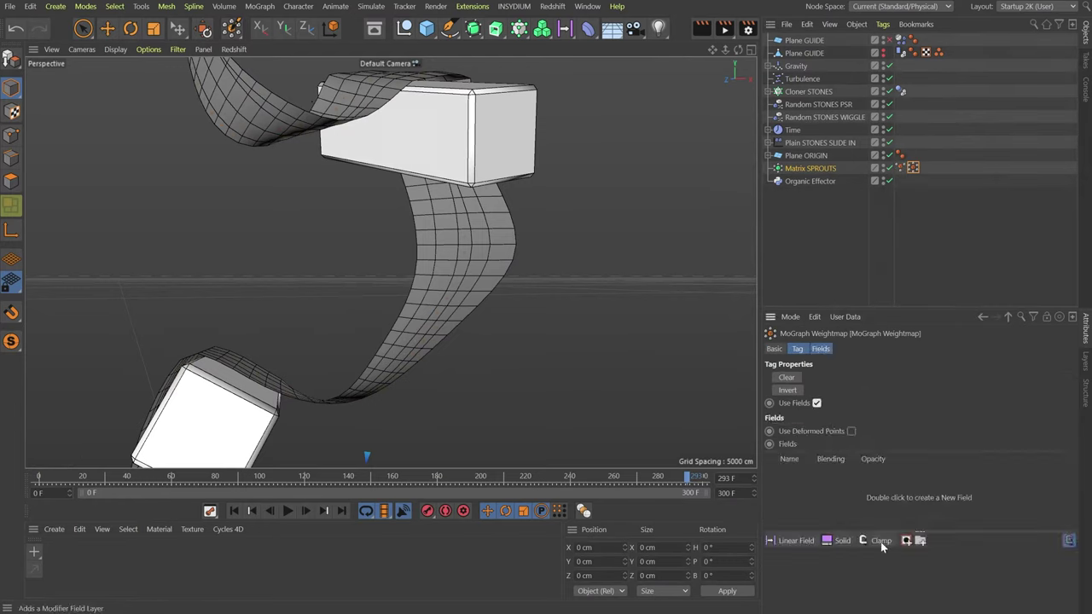
pyautogui.moveTo(789, 543); pyautogui.dragTo(806, 606)
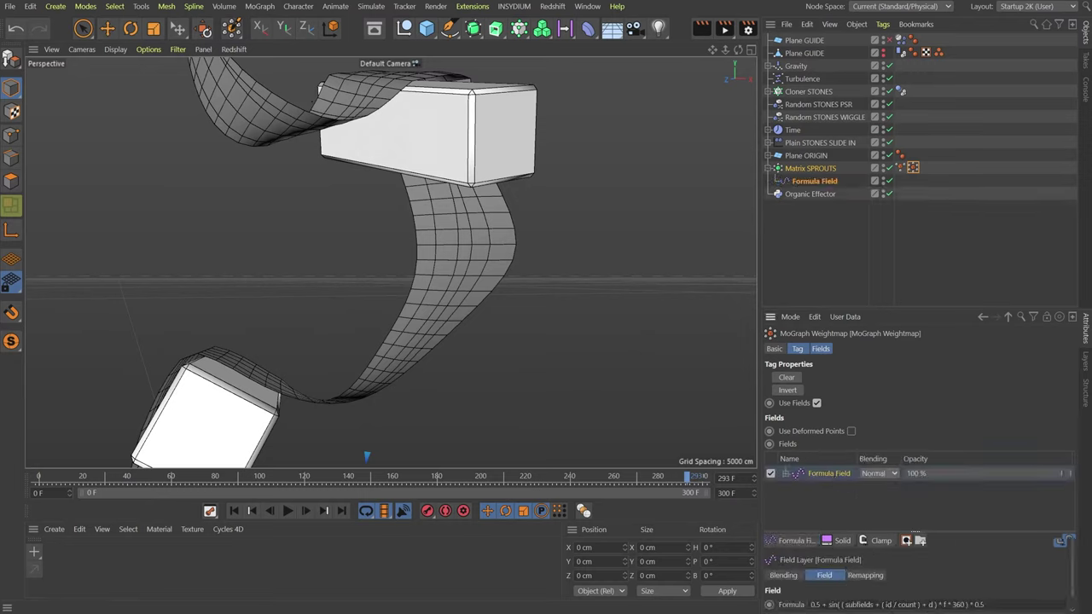
pyautogui.click(984, 603)
pyautogui.write('u')
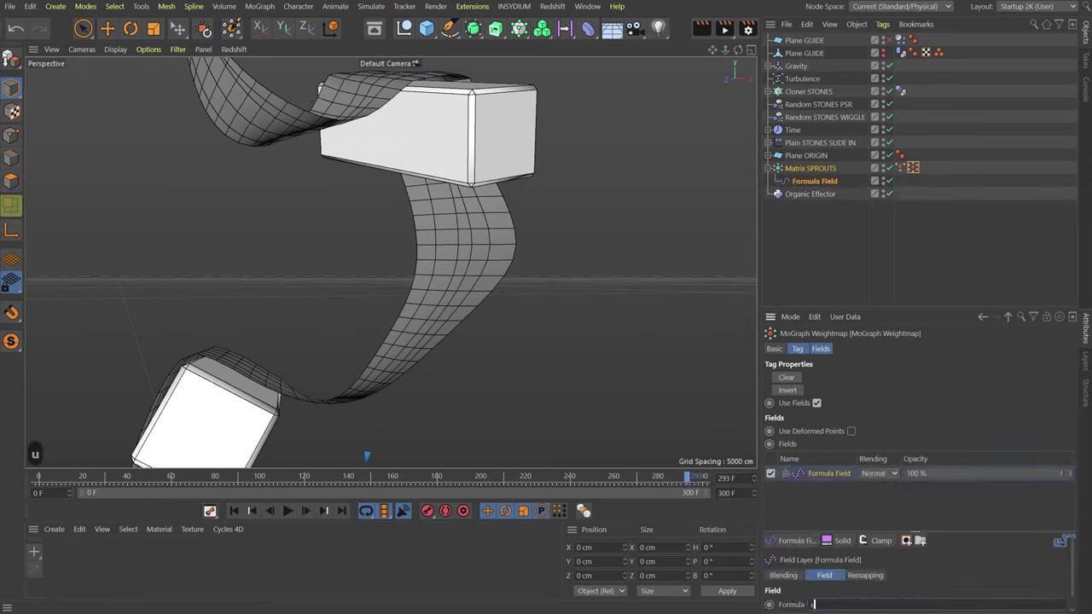
pyautogui.press('Return')
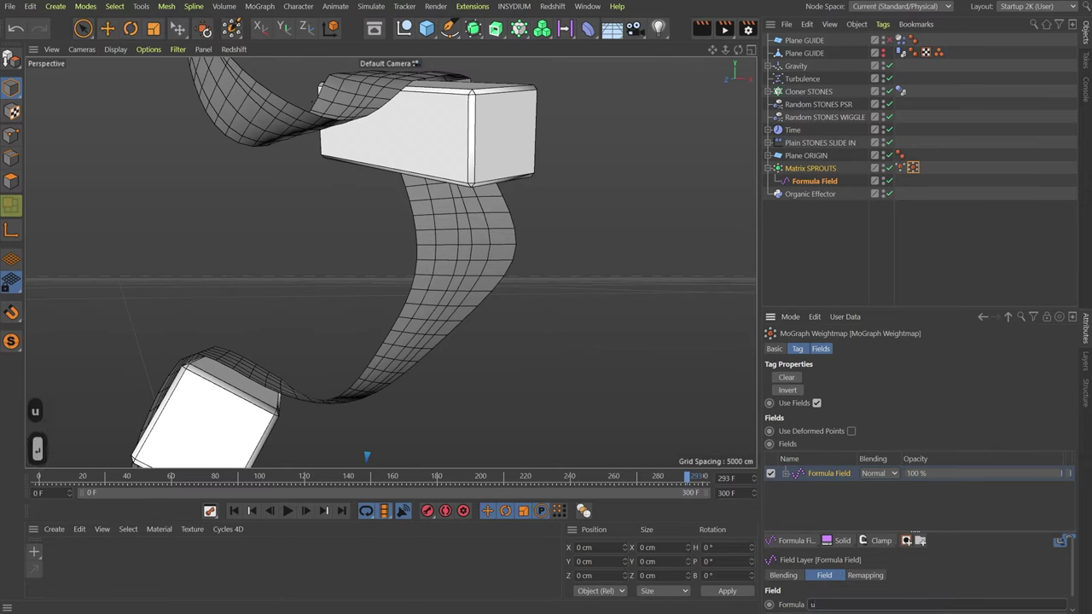
# - Disable the Organic Effector and inspect the weightmap colours along the whole ribbon
pyautogui.click(887, 195)
pyautogui.scroll(-5, 226, 304)
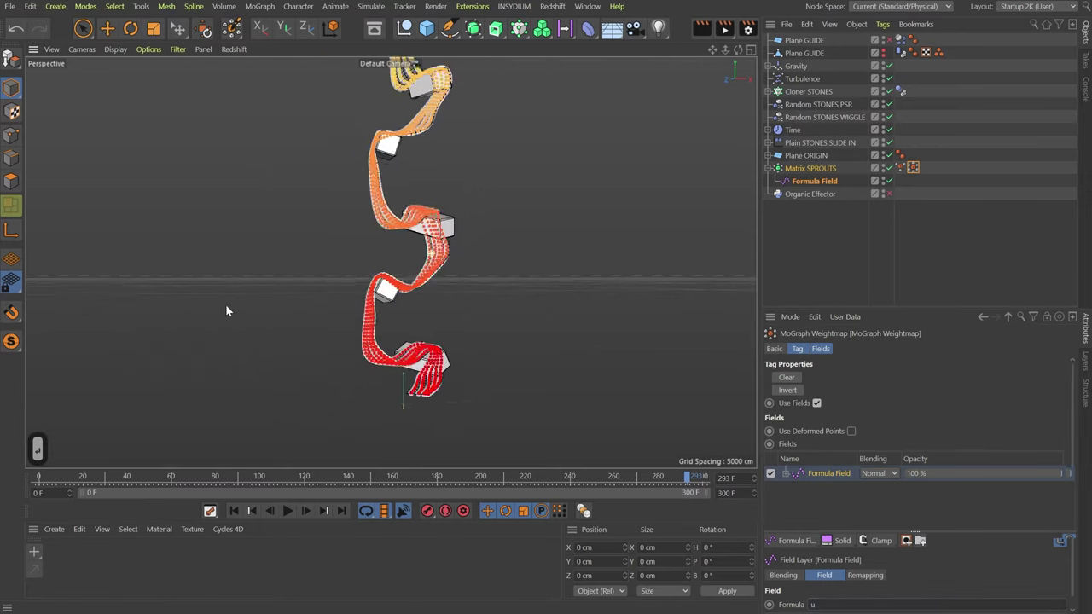
pyautogui.keyDown('alt'); pyautogui.moveTo(408, 243); pyautogui.dragTo(446, 355); pyautogui.keyUp('alt')
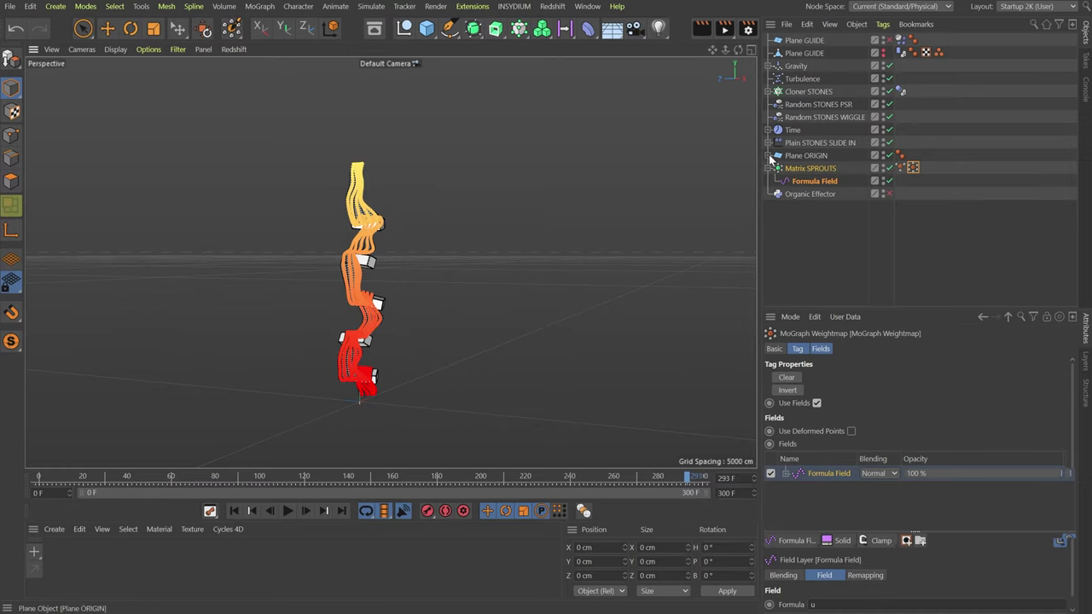
# - Create a new material, load a Gradient shader as its colour texture and open the shader's settings
pyautogui.click(806, 155)
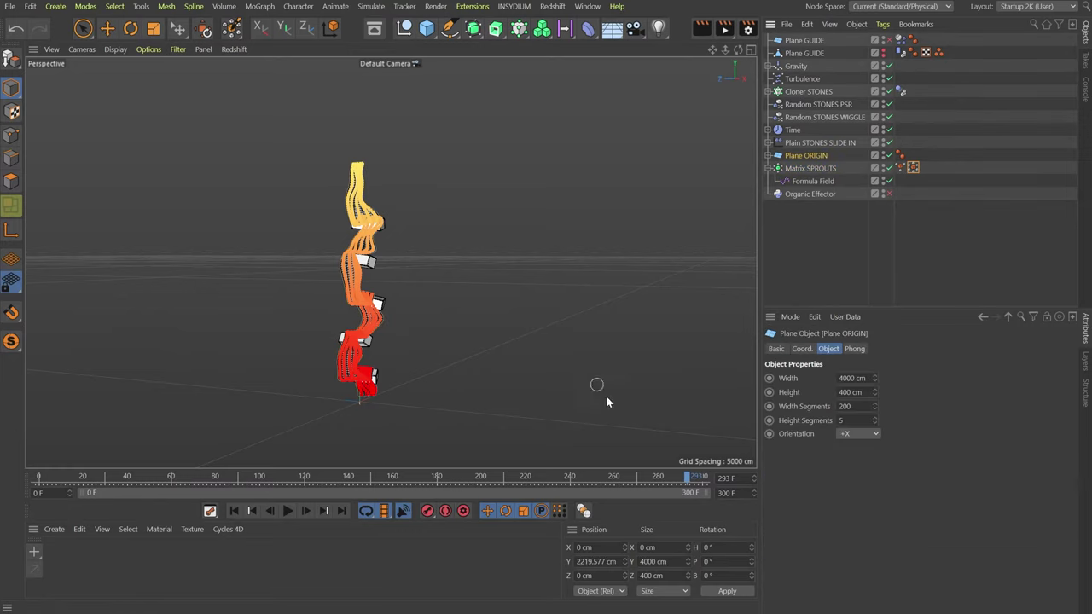
pyautogui.doubleClick(96, 564)
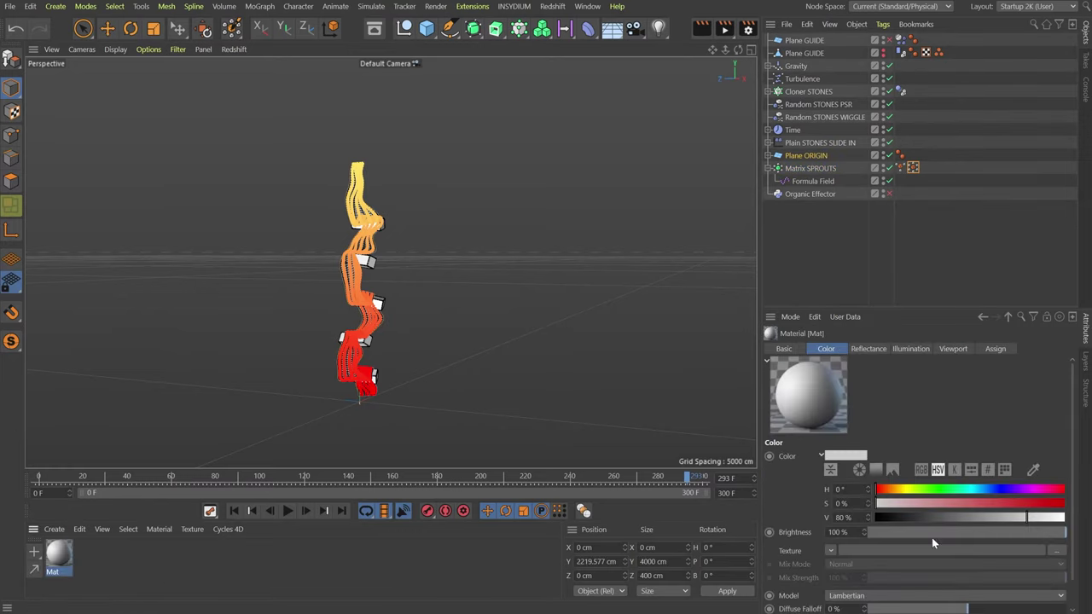
pyautogui.rightClick(892, 195)
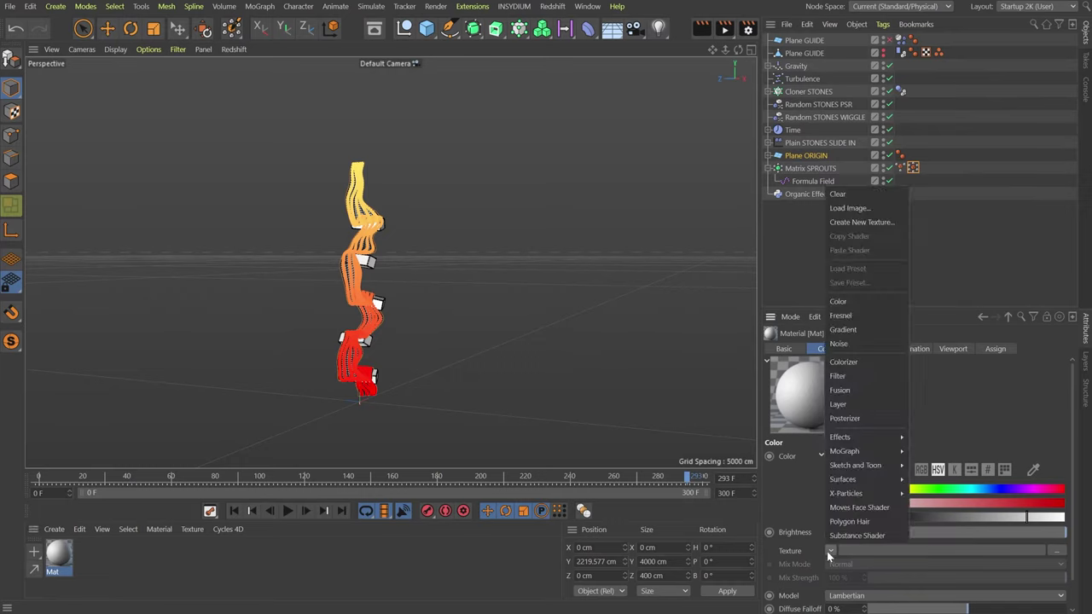
pyautogui.click(863, 323)
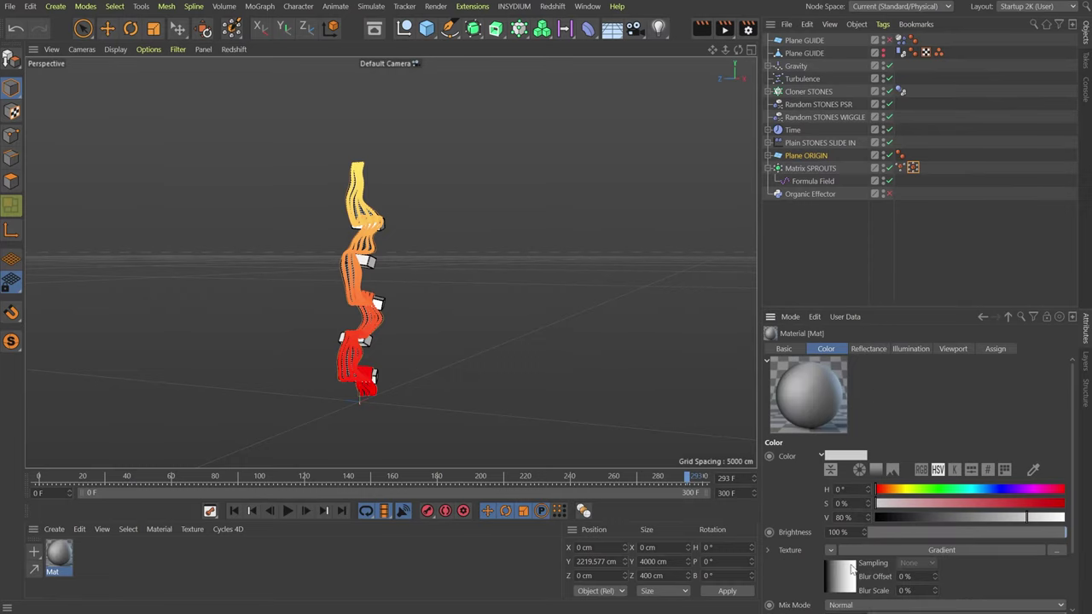
pyautogui.click(846, 577)
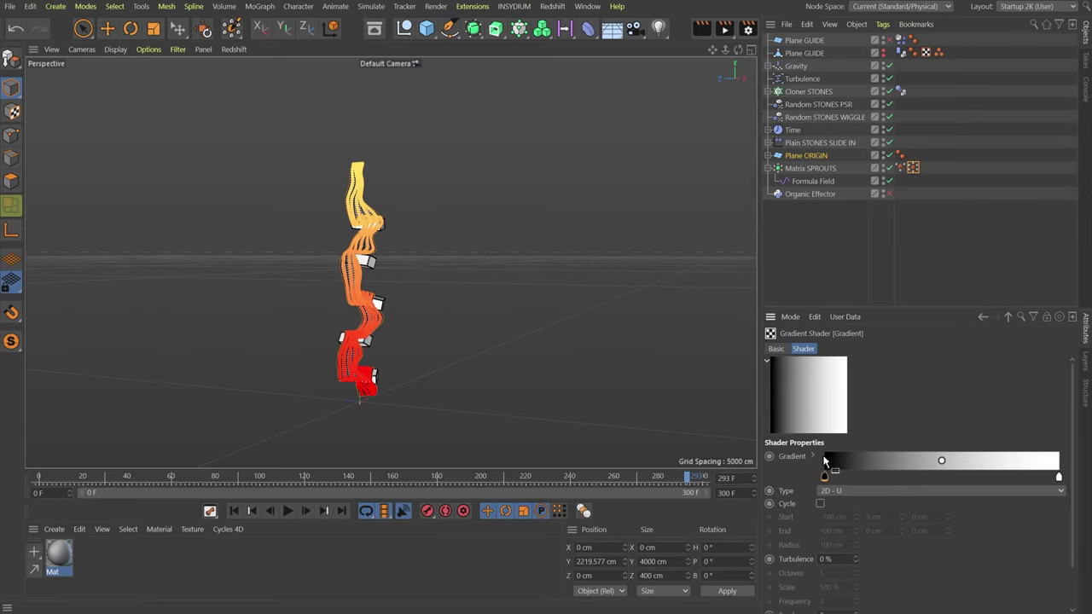
# - Colour the gradient's first knot pure red and its last knot yellow with hue 58° and 100% saturation
pyautogui.click(815, 457)
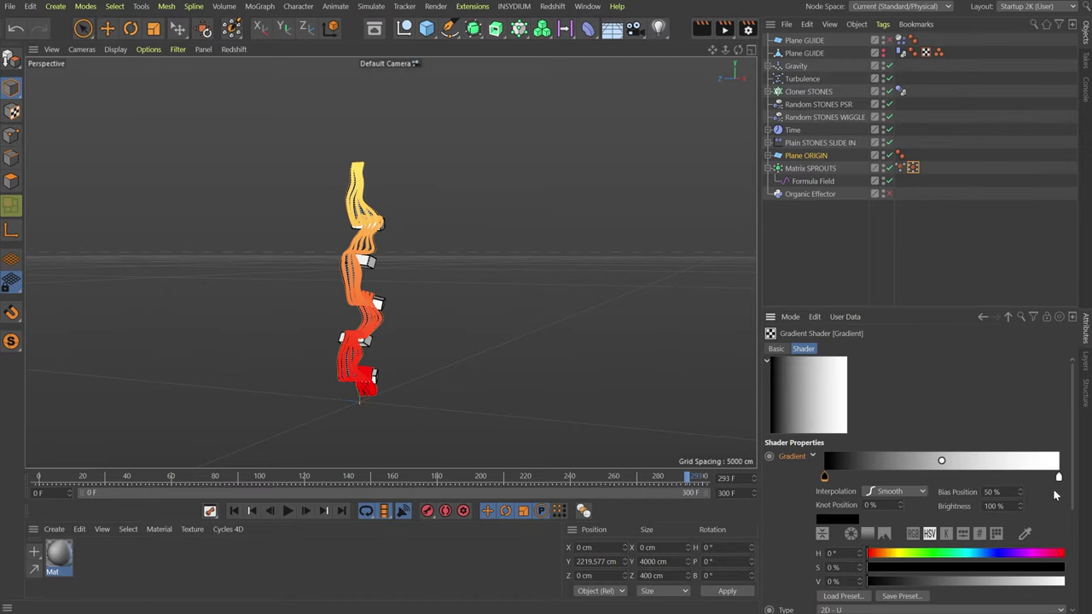
pyautogui.moveTo(938, 567); pyautogui.dragTo(1064, 567)
pyautogui.click(1063, 581)
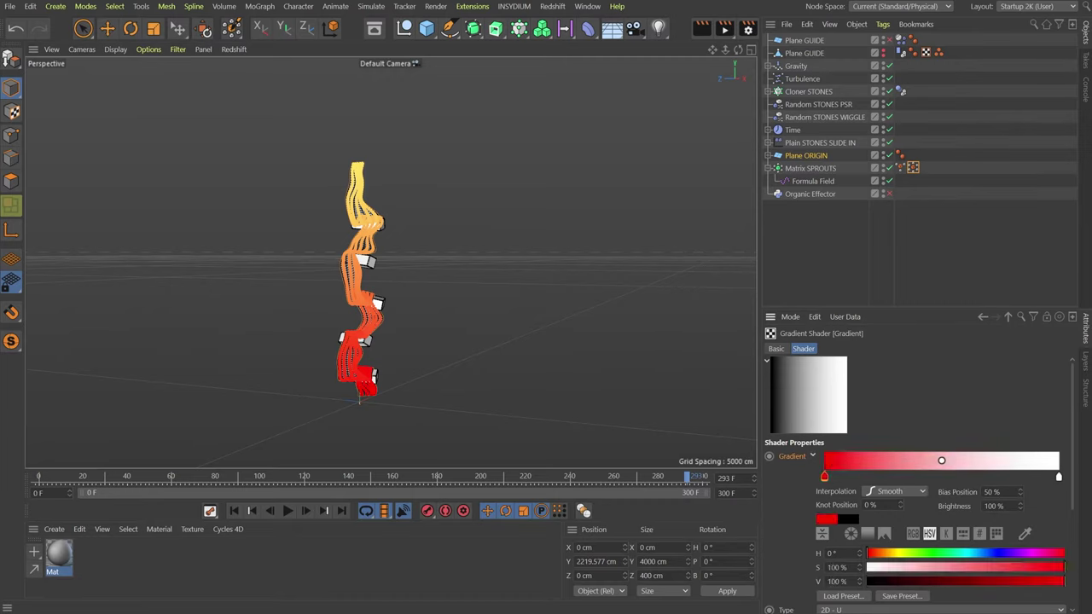
pyautogui.click(1058, 475)
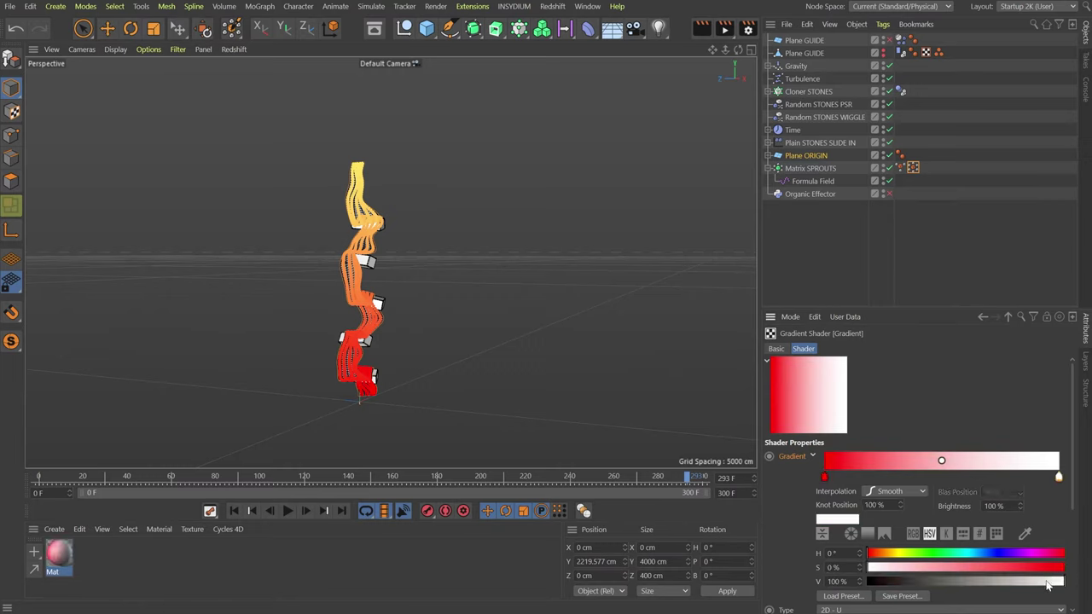
pyautogui.click(1049, 568)
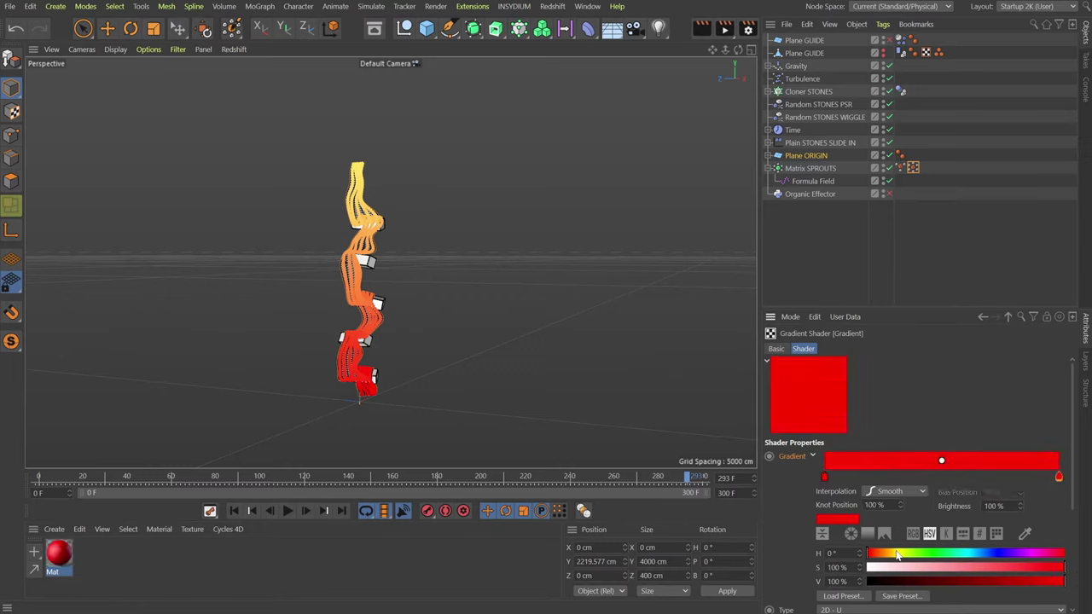
pyautogui.click(899, 554)
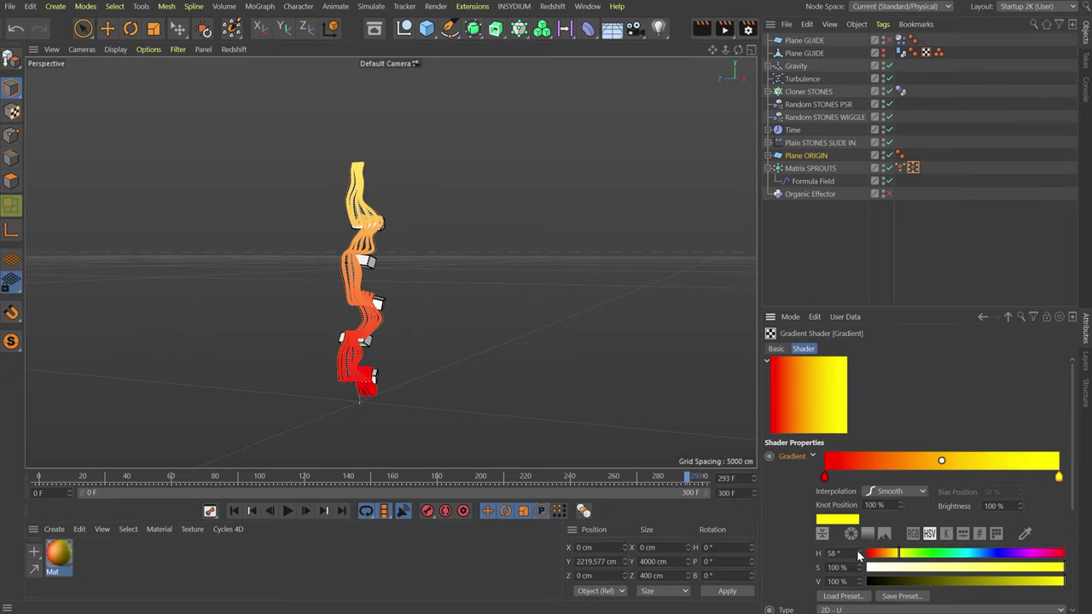
# - Set the gradient's yellow knot to hue 60°, and apply the material to Plane ORIGIN with Matrix SPROUTS disabled
pyautogui.moveTo(858, 554); pyautogui.dragTo(859, 551)
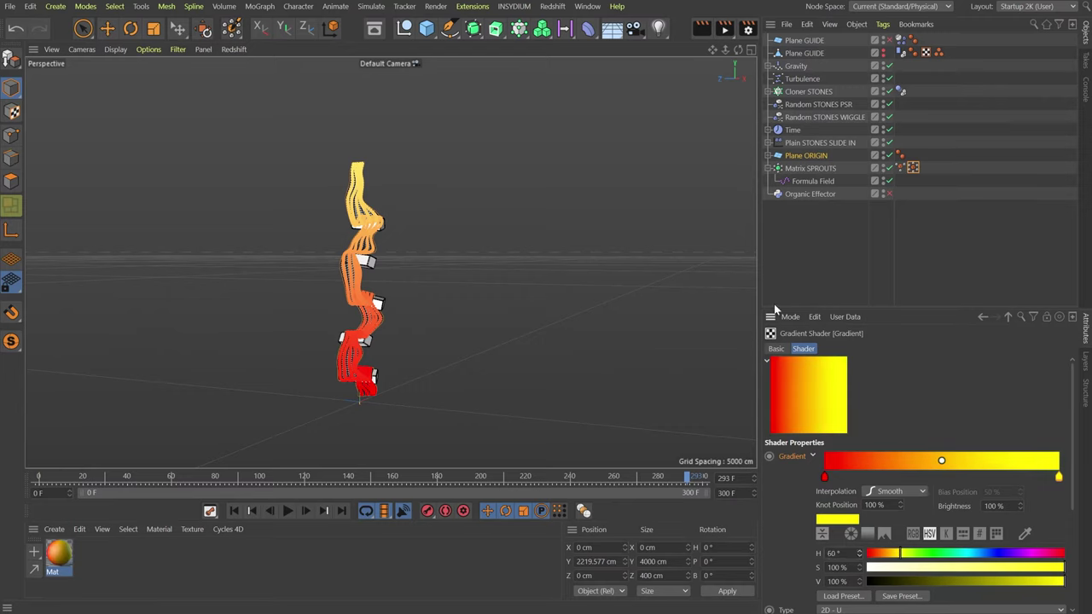
pyautogui.click(889, 169)
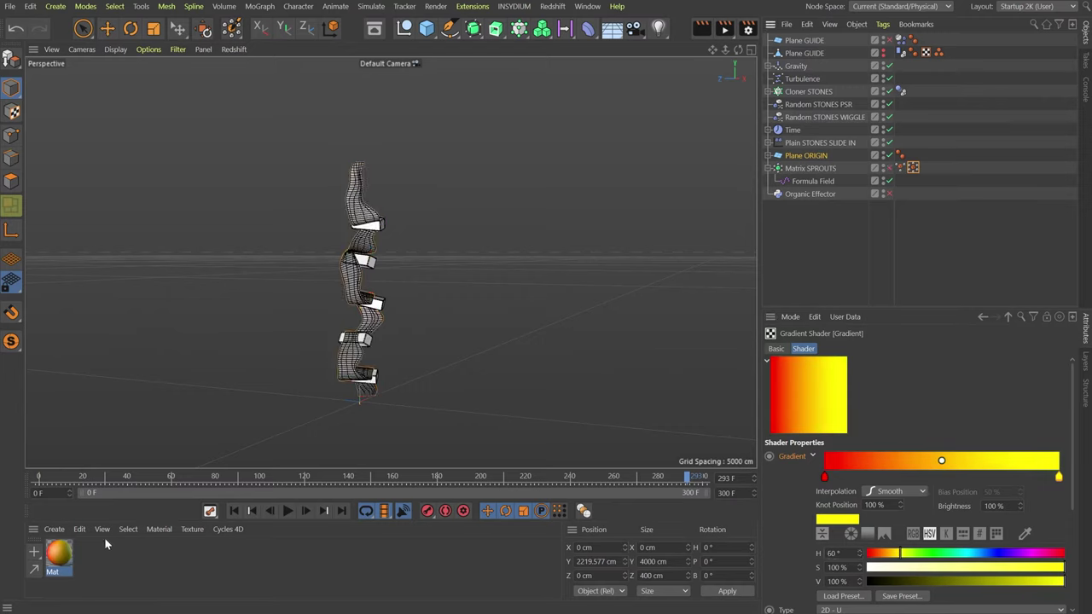
pyautogui.moveTo(801, 154); pyautogui.dragTo(802, 155)
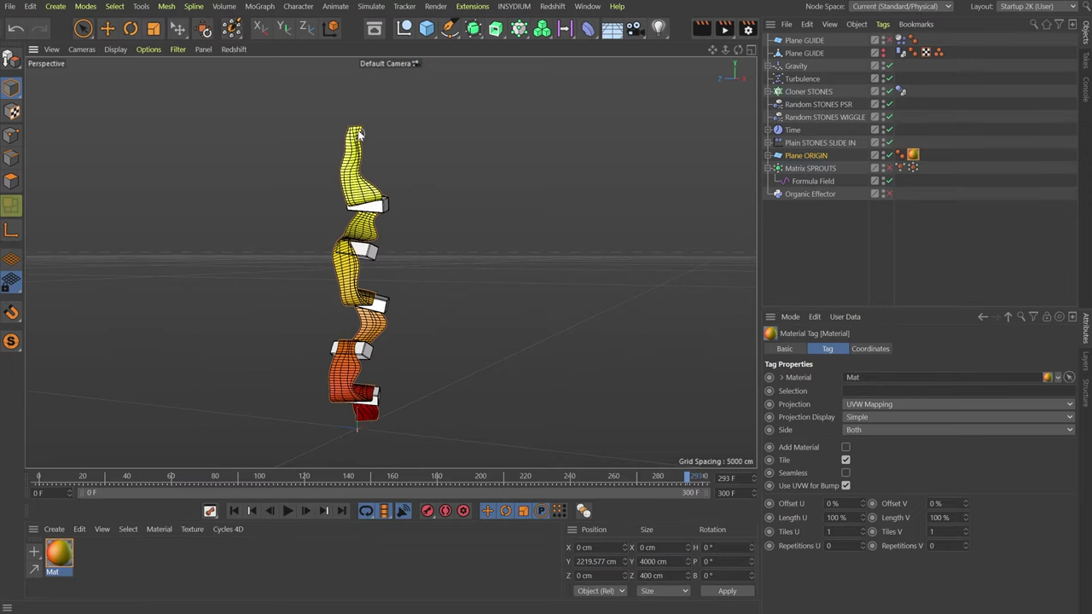
pyautogui.click(59, 554)
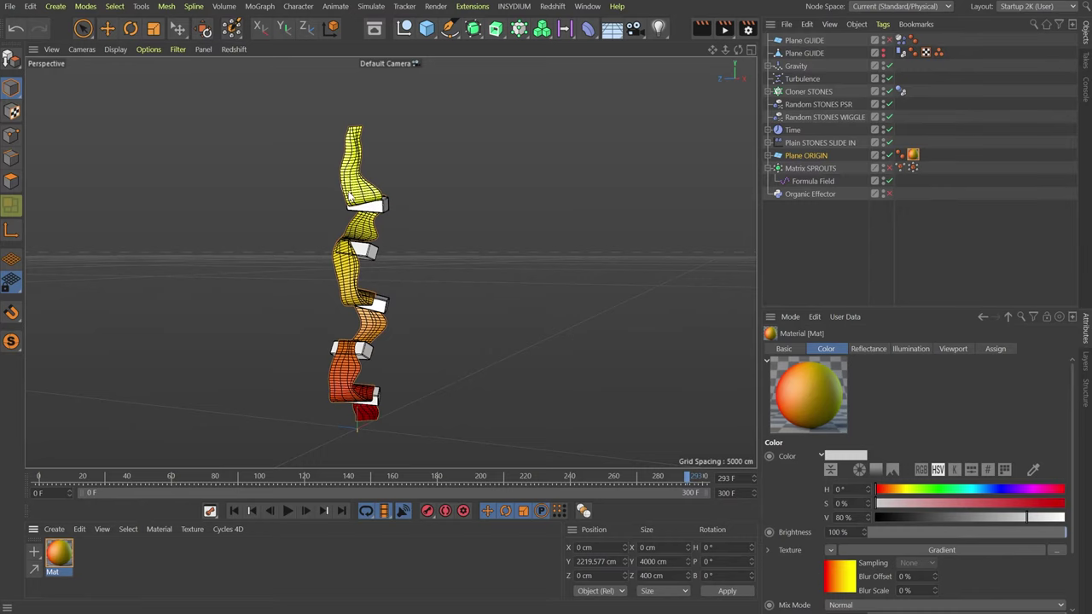
# - Re-enable Matrix SPROUTS and display its MoGraph Weightmap colours to compare them with the gradient on Plane ORIGIN
pyautogui.click(890, 171)
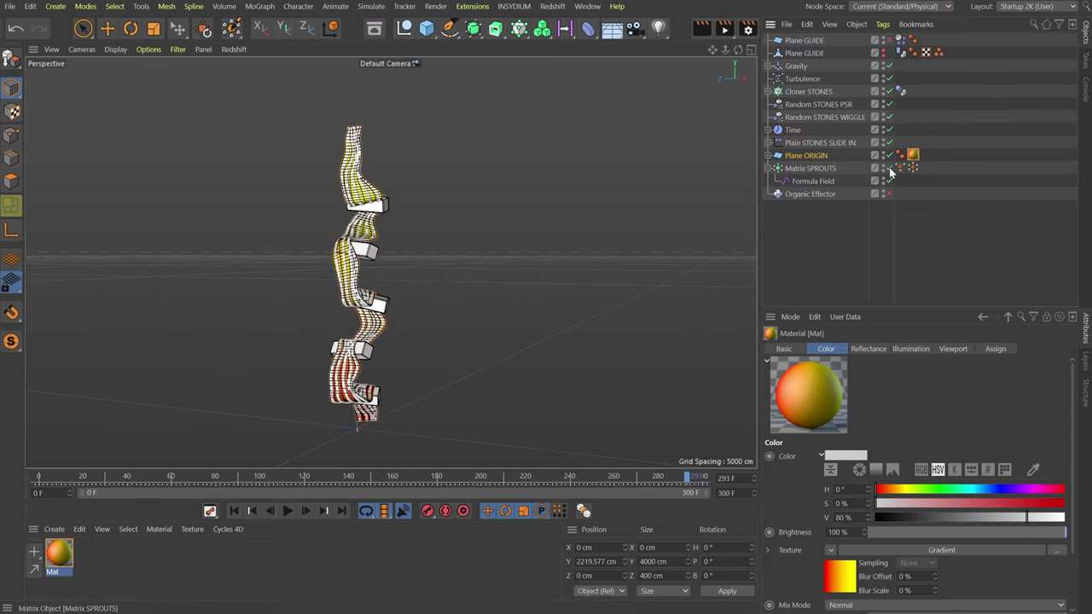
pyautogui.click(812, 170)
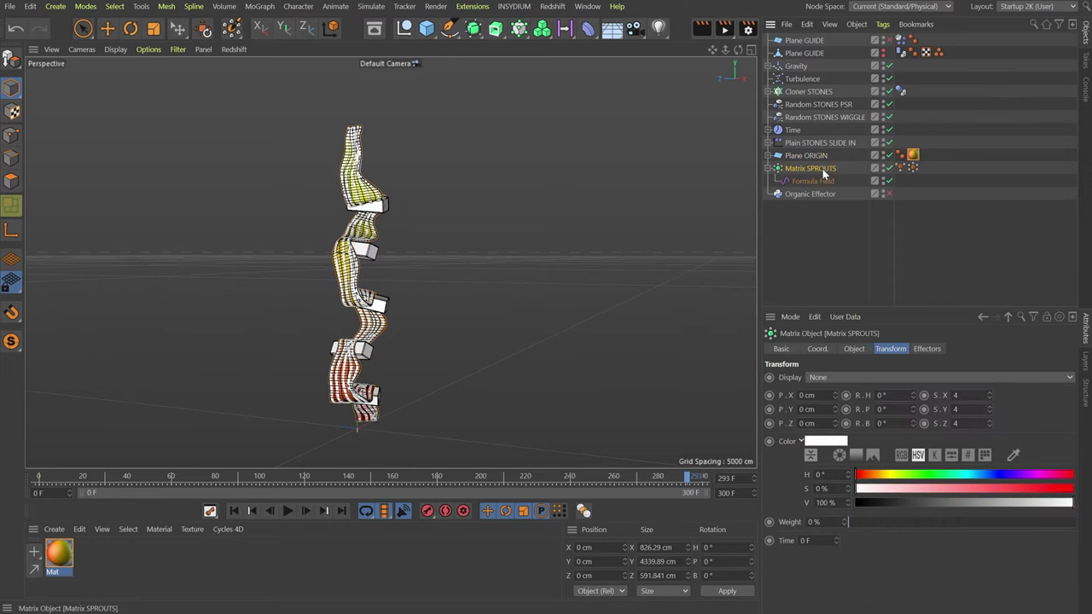
pyautogui.click(912, 167)
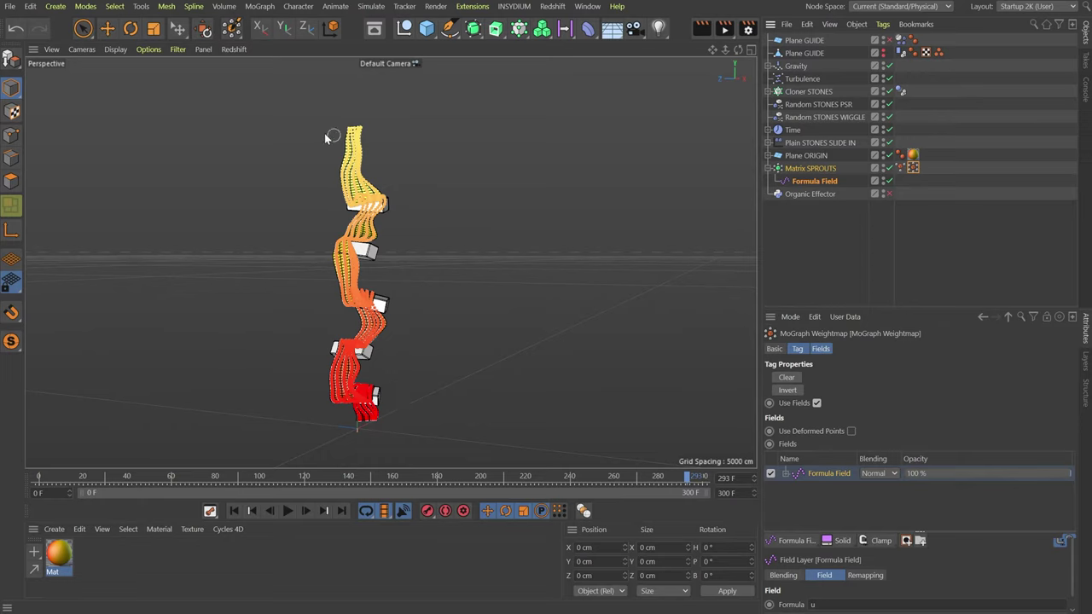
# - Re-enable the Organic Effector and add the MoGraph Weightmap to its falloff as a field layer in Index mode
pyautogui.click(888, 194)
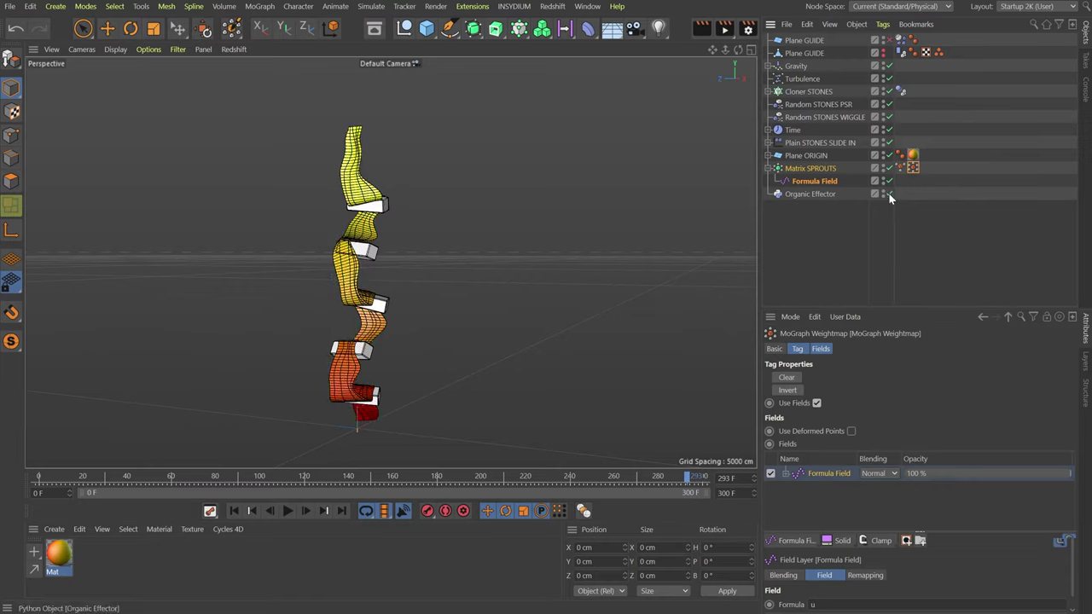
pyautogui.keyDown('alt'); pyautogui.moveTo(578, 338); pyautogui.dragTo(269, 335); pyautogui.keyUp('alt')
pyautogui.click(810, 194)
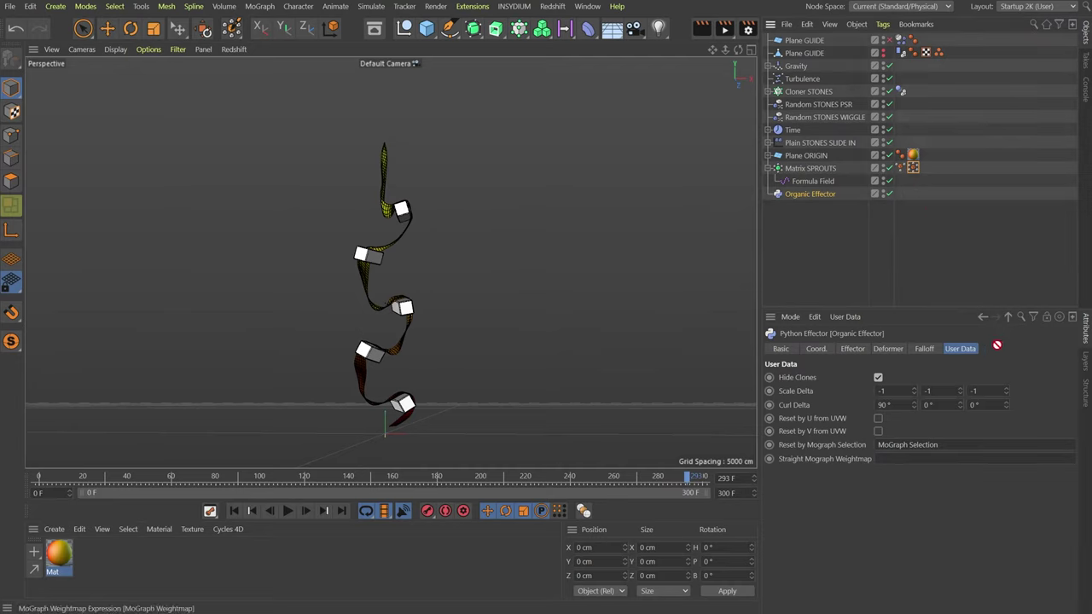
pyautogui.click(924, 350)
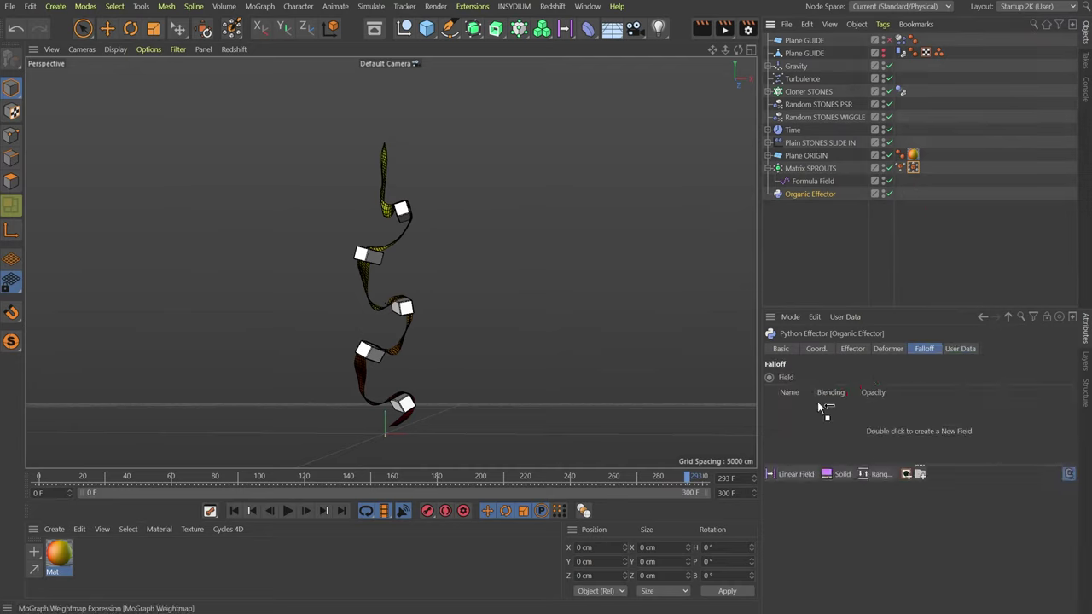
pyautogui.moveTo(819, 408); pyautogui.dragTo(812, 418)
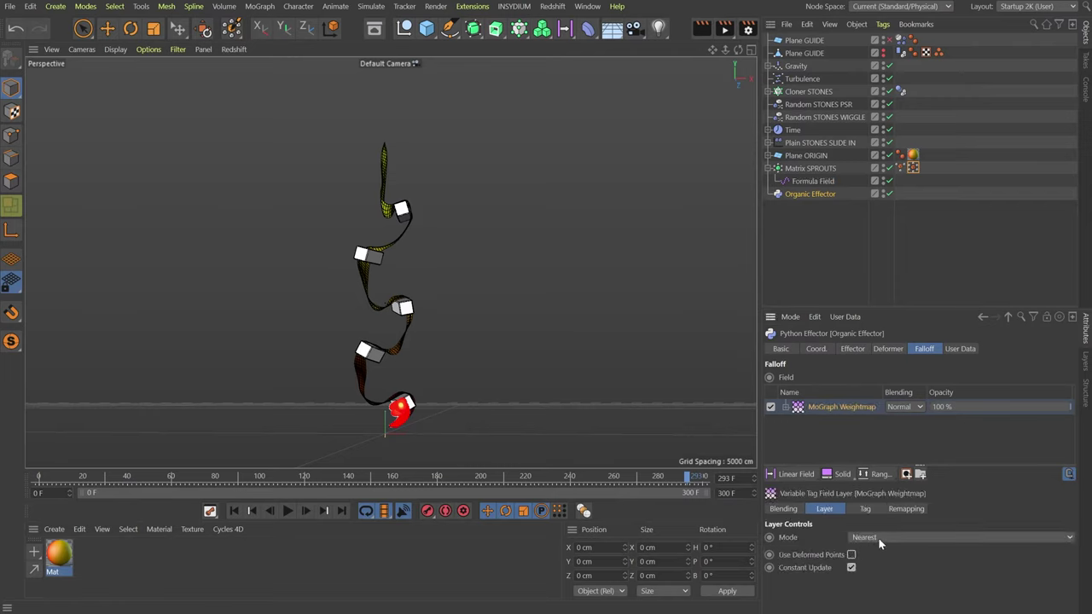
pyautogui.click(878, 537)
pyautogui.click(870, 550)
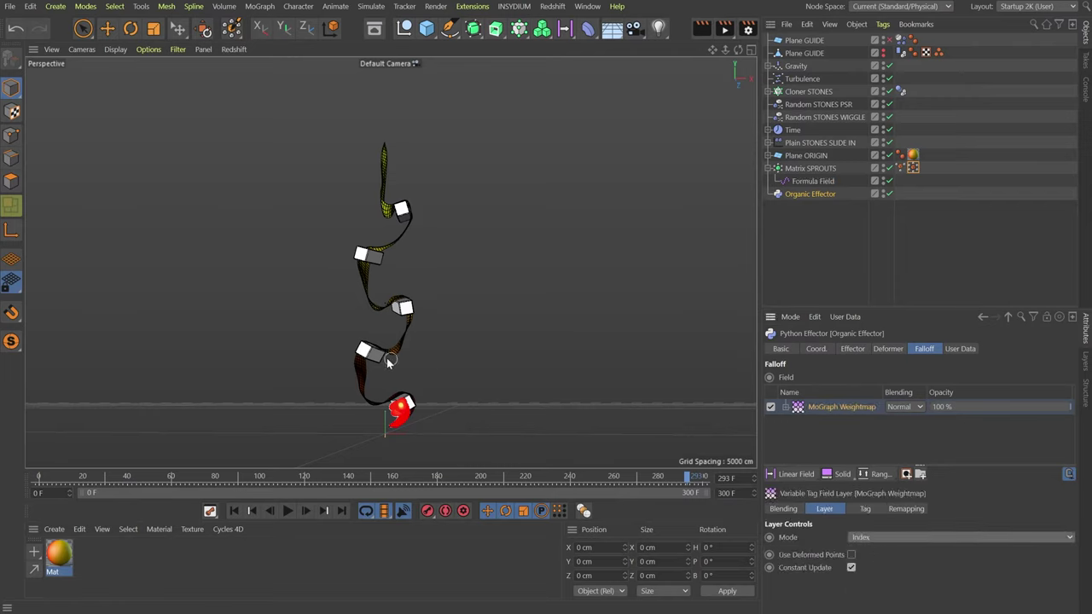
# - Add a Curve layer above the Formula Field in the Matrix SPROUTS MoGraph Weightmap
pyautogui.scroll(3, 512, 397)
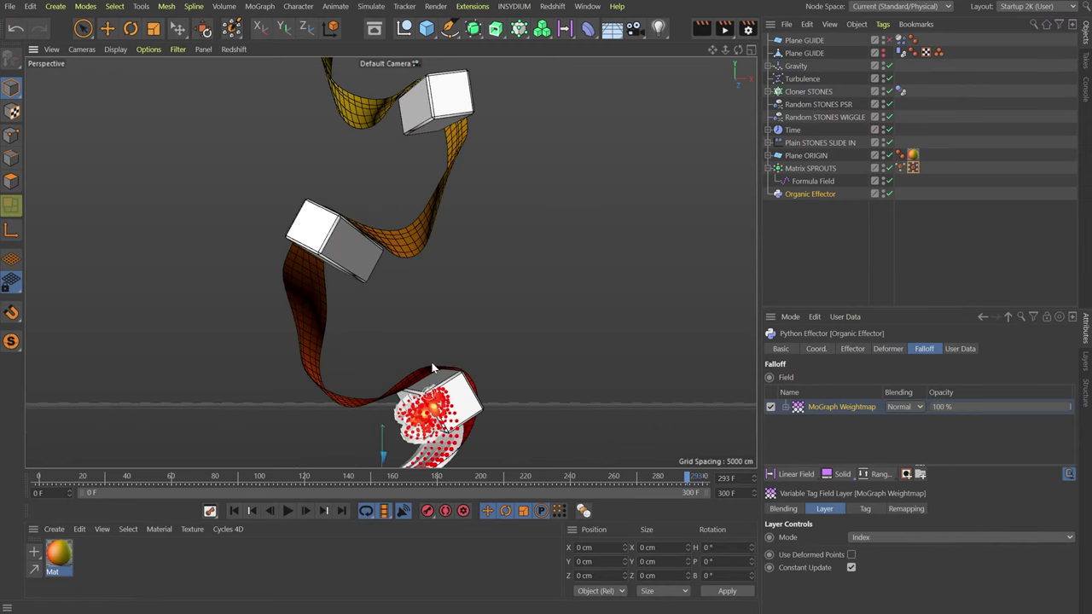
pyautogui.keyDown('alt'); pyautogui.moveTo(566, 392); pyautogui.dragTo(614, 384); pyautogui.keyUp('alt')
pyautogui.keyDown('alt'); pyautogui.moveTo(463, 336); pyautogui.dragTo(493, 338); pyautogui.keyUp('alt')
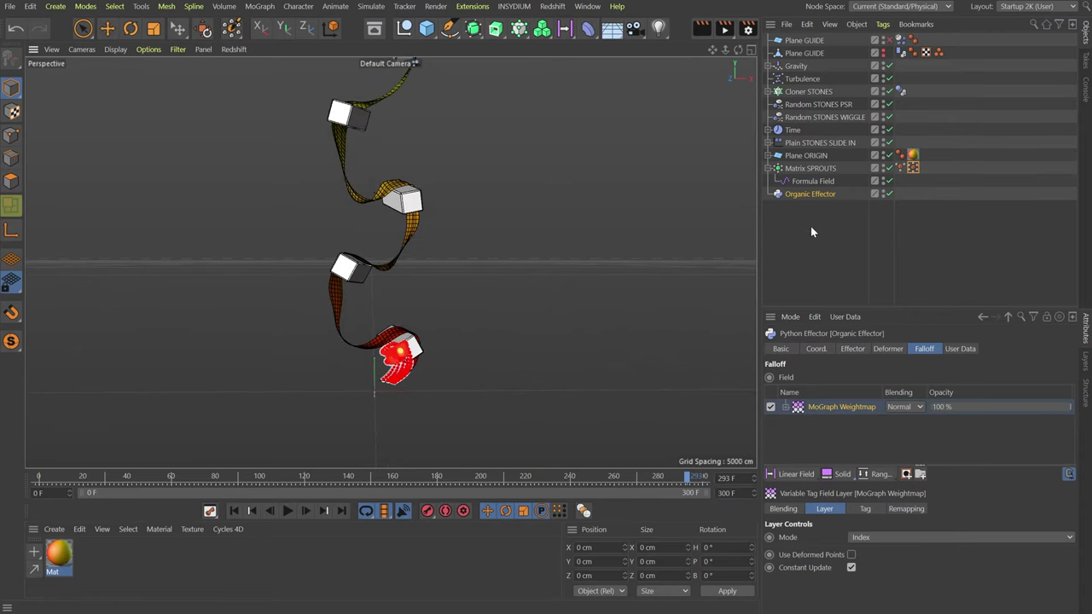
pyautogui.click(912, 167)
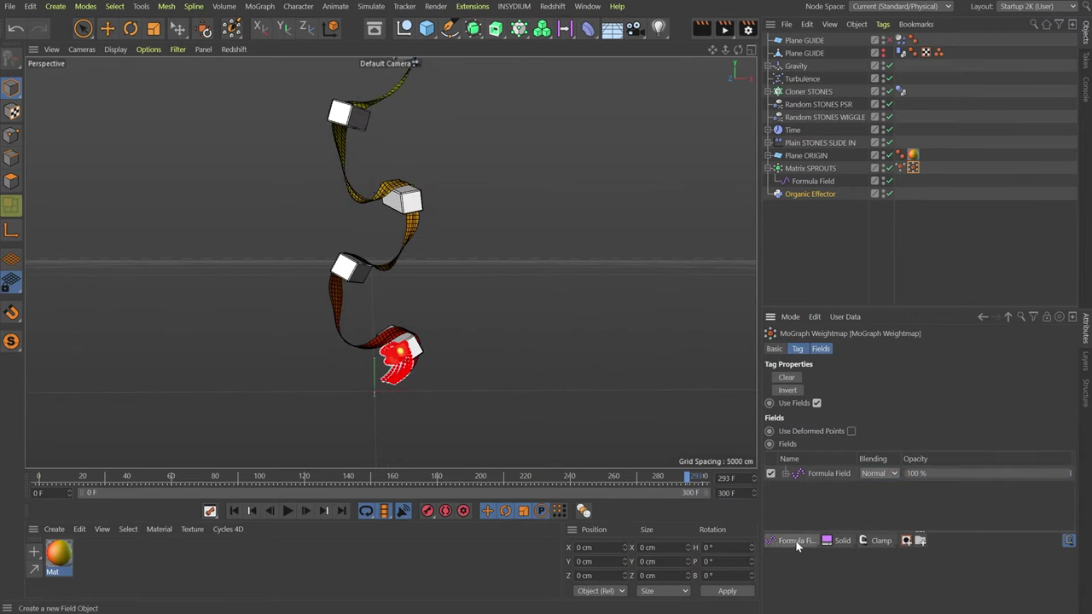
pyautogui.moveTo(796, 544); pyautogui.dragTo(892, 492)
pyautogui.moveTo(873, 539); pyautogui.dragTo(890, 595)
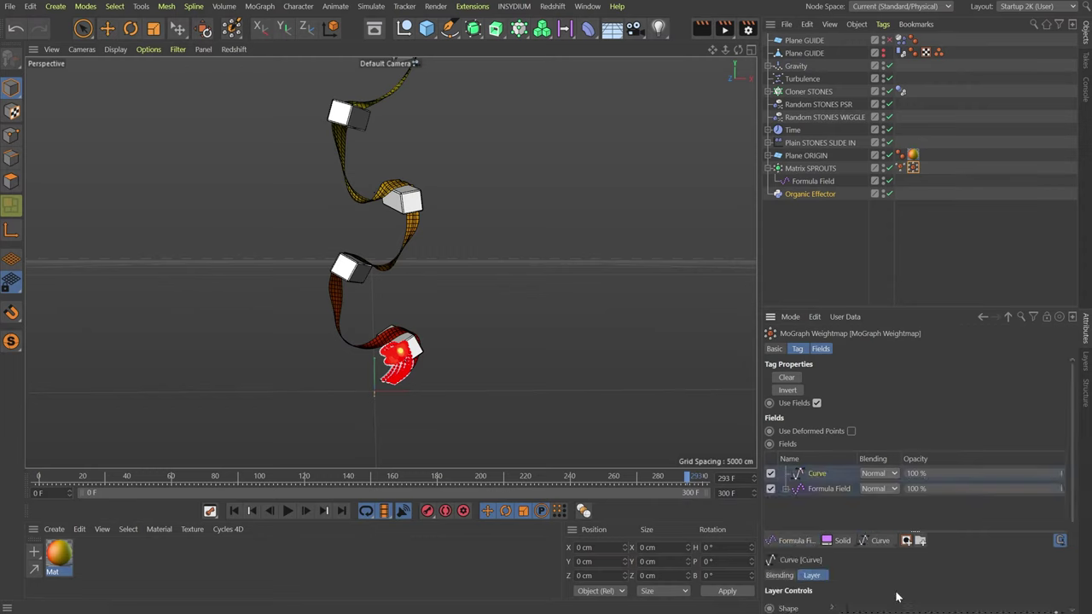
# - Keyframe the weightmap Curve layer's Offset at 100 % on frame 0
pyautogui.scroll(-4, 829, 560)
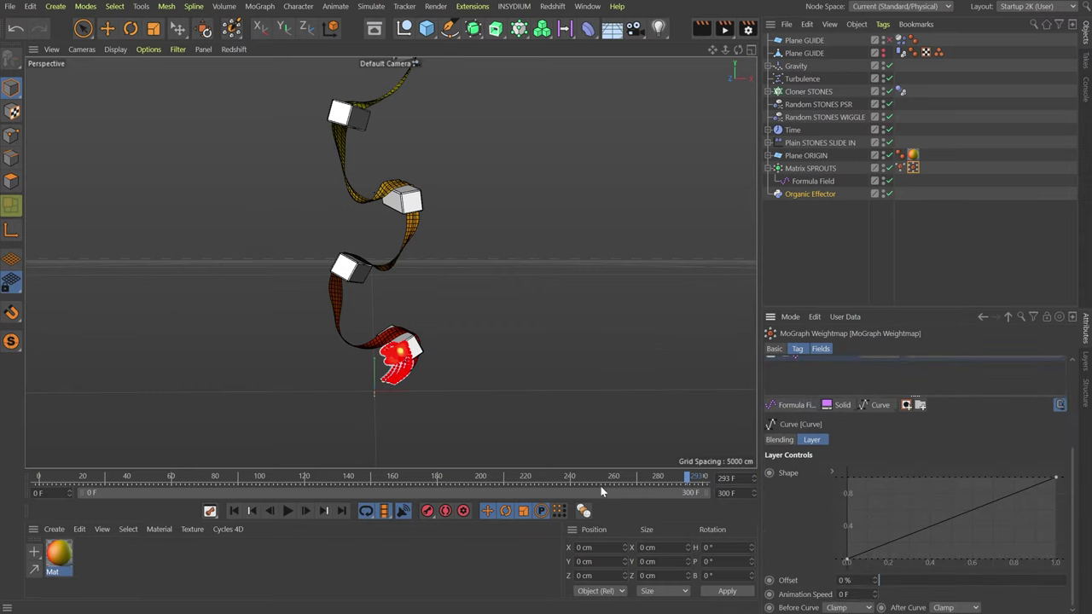
pyautogui.moveTo(614, 482); pyautogui.dragTo(39, 477)
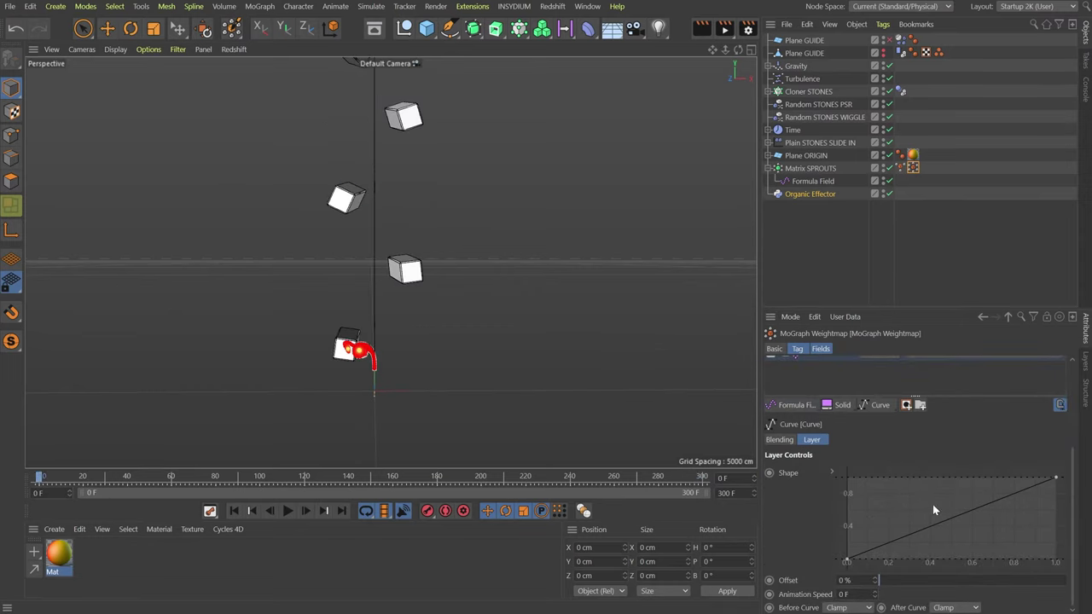
pyautogui.moveTo(897, 583); pyautogui.dragTo(1067, 582)
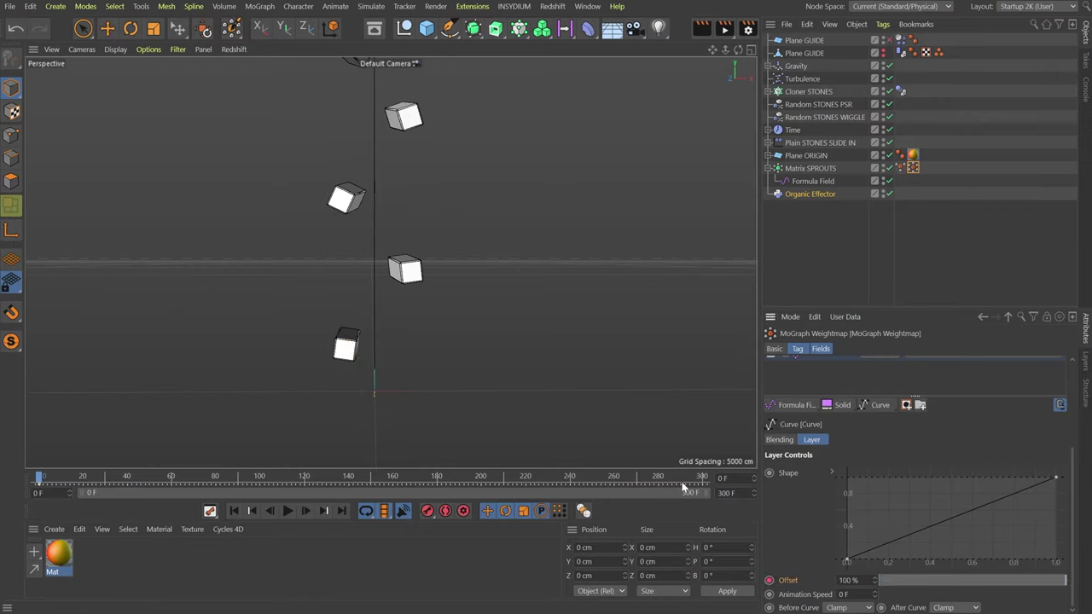
# - Keyframe the weightmap Curve layer's Offset at -100 % on frame 300 and preview the animated weights
pyautogui.moveTo(682, 487); pyautogui.dragTo(712, 484)
pyautogui.moveTo(1023, 586); pyautogui.dragTo(795, 582)
pyautogui.moveTo(879, 584); pyautogui.dragTo(859, 549)
pyautogui.write('100')
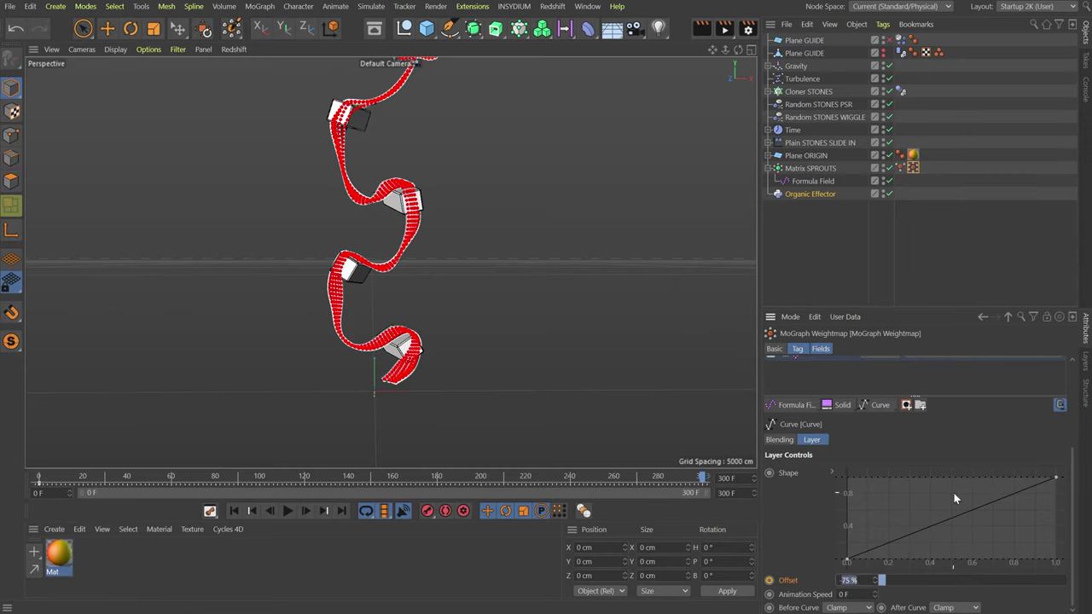
pyautogui.press('Return')
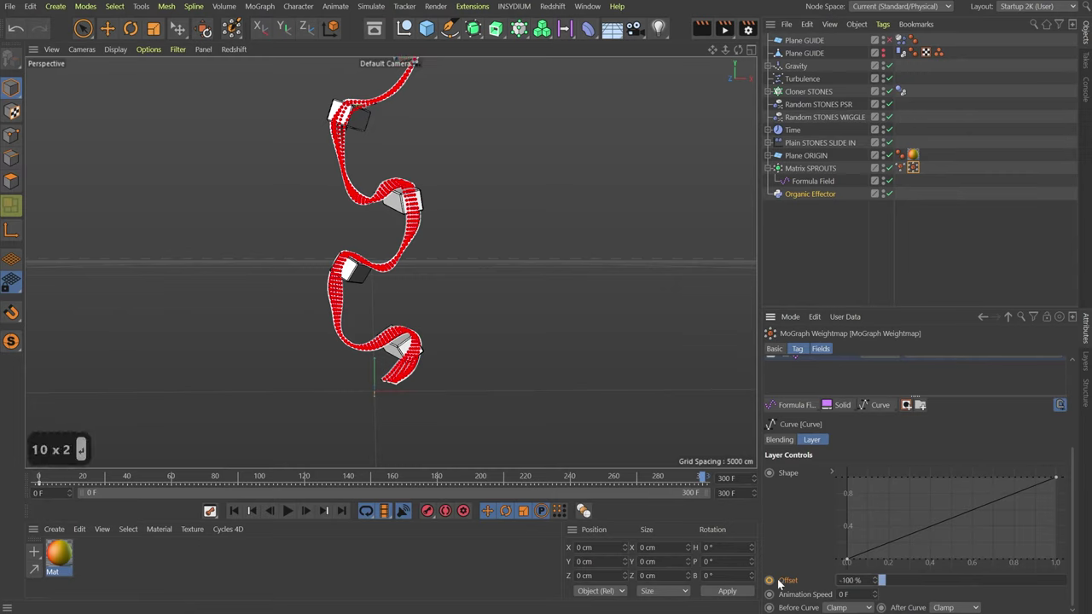
pyautogui.keyDown('alt'); pyautogui.moveTo(484, 325); pyautogui.dragTo(444, 331); pyautogui.keyUp('alt')
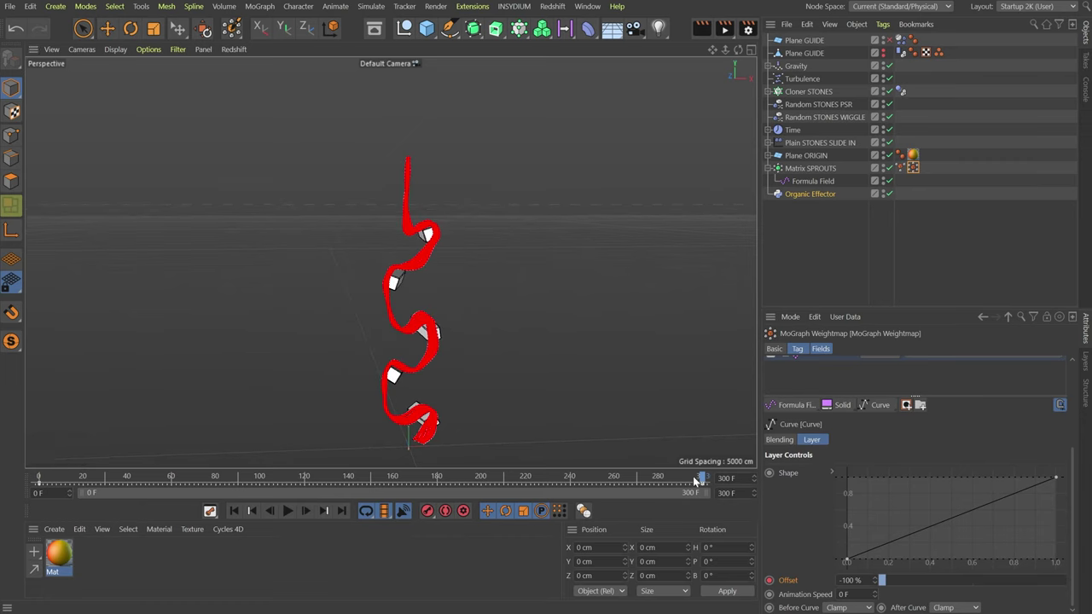
pyautogui.moveTo(701, 490)
pyautogui.mouseDown()
pyautogui.moveTo(256, 493)
pyautogui.moveTo(543, 508)
pyautogui.mouseUp()
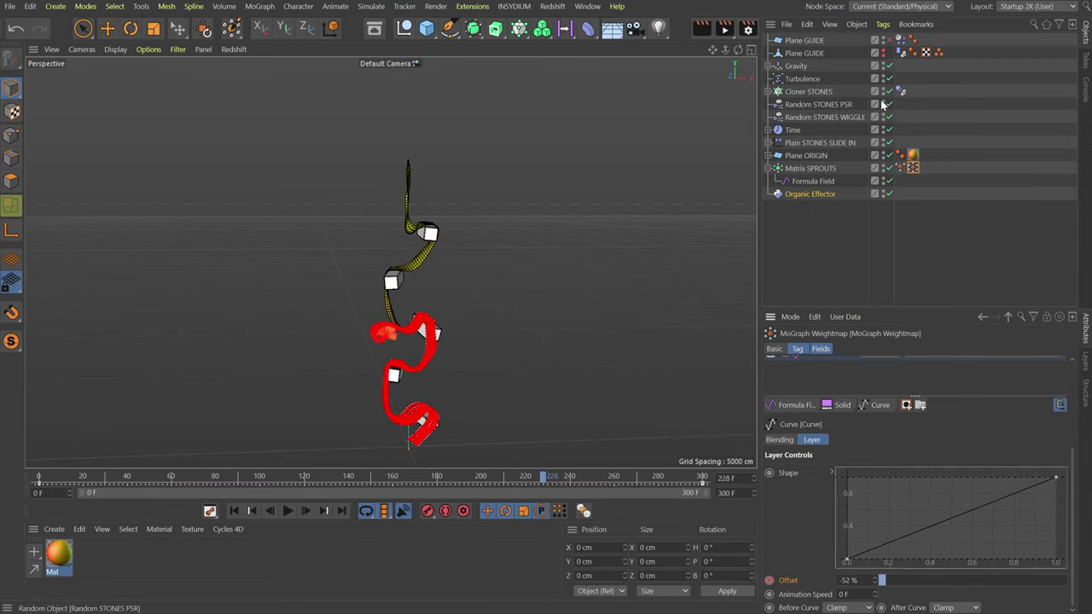
# - Add a Curve modifier layer to the falloff of the Organic Effector
pyautogui.click(917, 184)
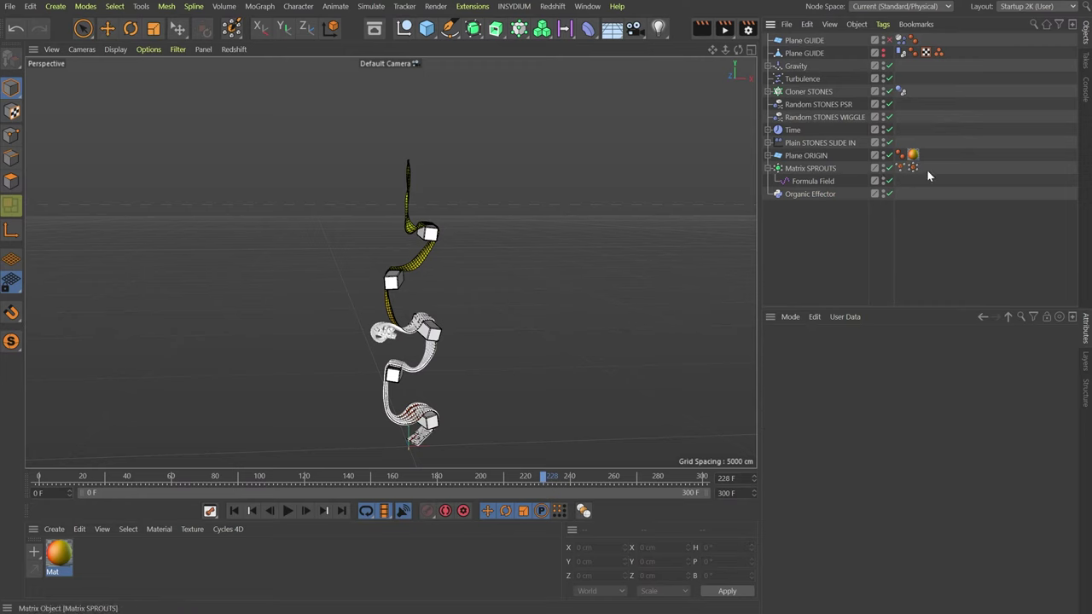
pyautogui.click(817, 194)
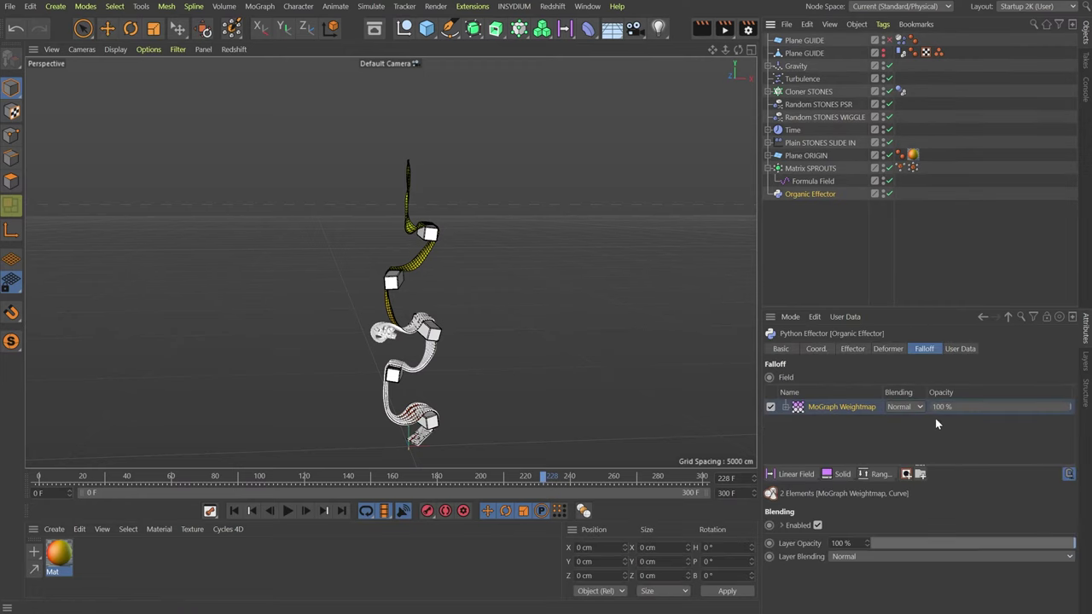
pyautogui.click(865, 425)
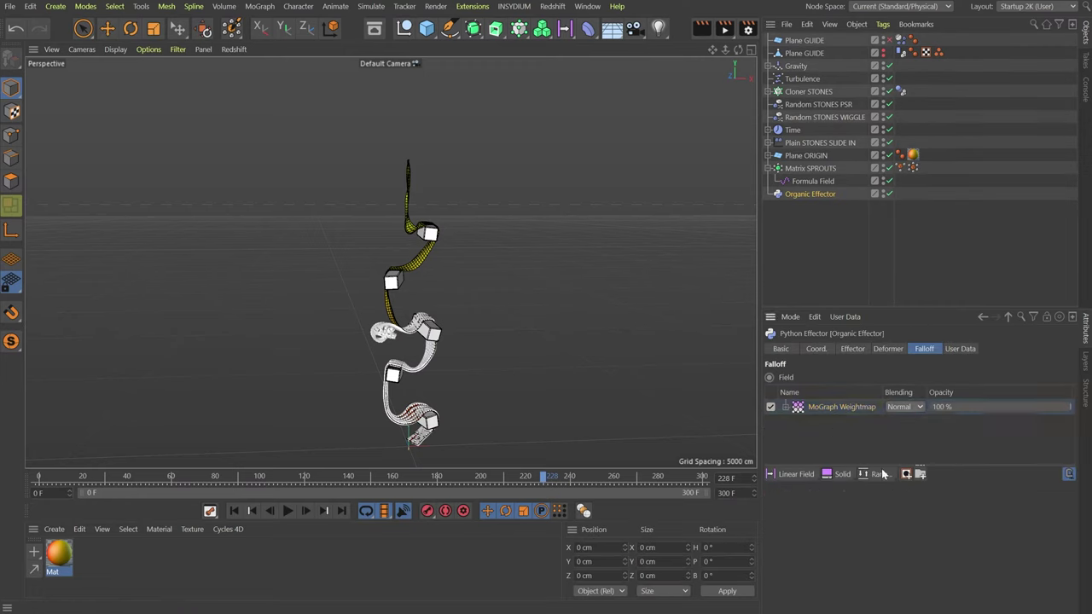
pyautogui.click(786, 476)
pyautogui.click(879, 474)
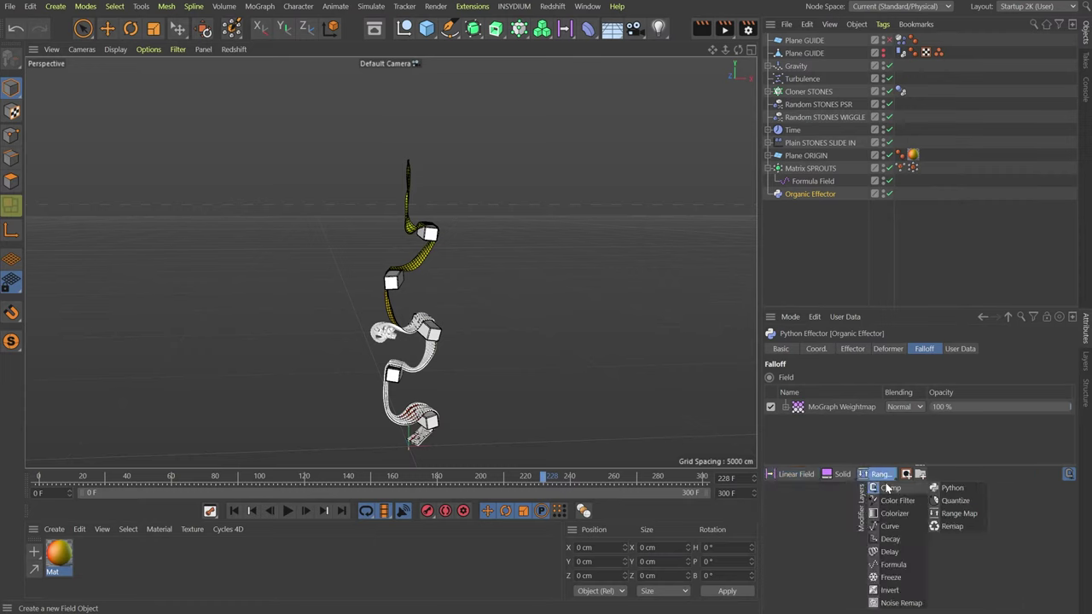
pyautogui.click(891, 526)
# - Move the falloff curve's start point to about 0.85 along the horizontal axis and check the sprouts at frame 126
pyautogui.scroll(-2, 845, 554)
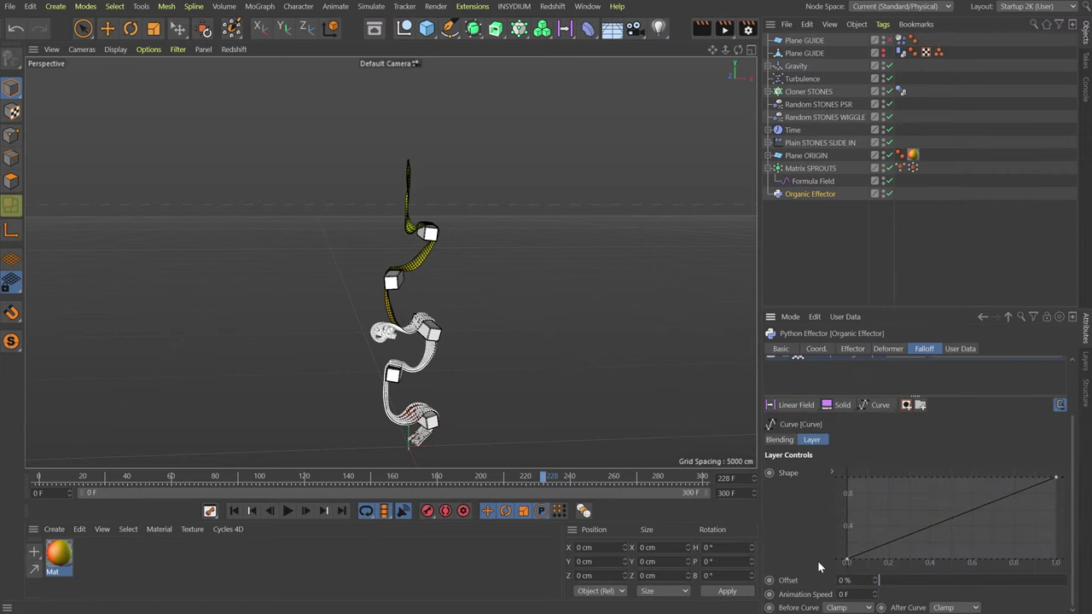
pyautogui.moveTo(847, 563); pyautogui.dragTo(1027, 585)
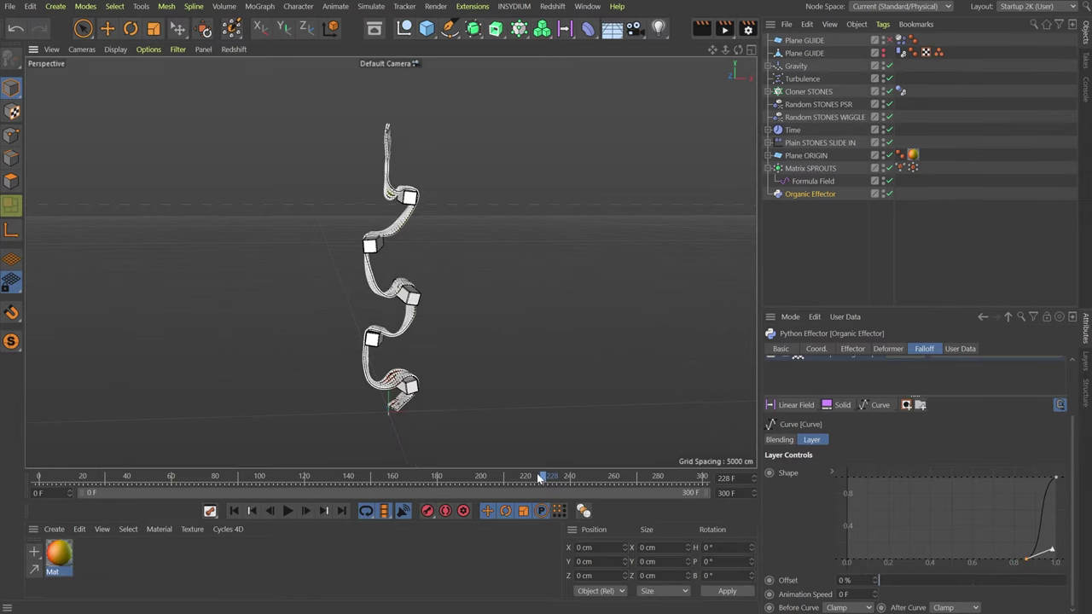
pyautogui.moveTo(539, 475); pyautogui.dragTo(318, 481)
pyautogui.scroll(6, 521, 235)
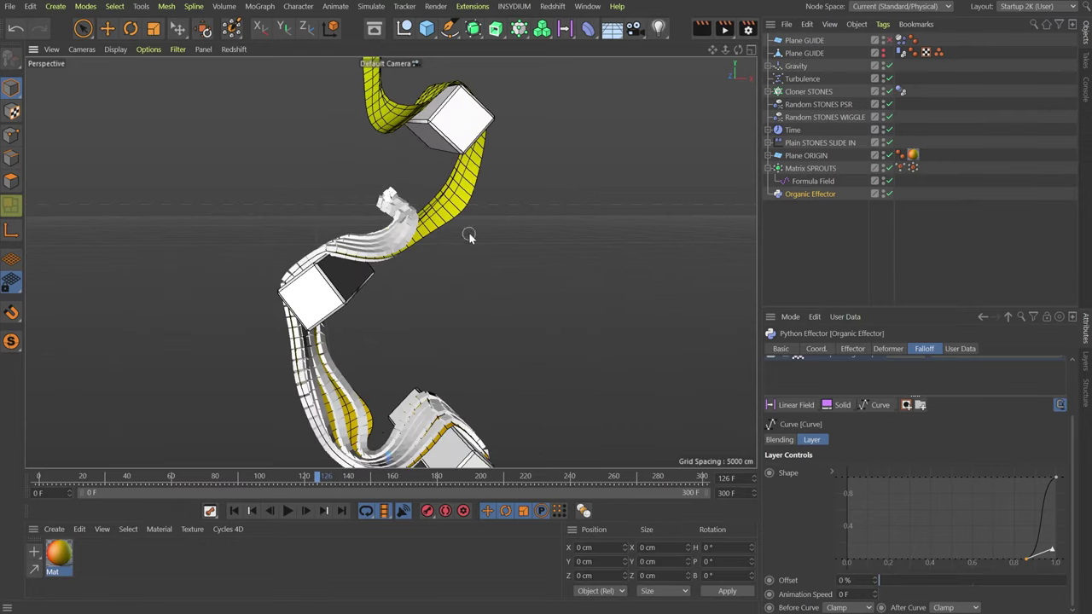
pyautogui.keyDown('alt'); pyautogui.moveTo(468, 236); pyautogui.dragTo(562, 378); pyautogui.keyUp('alt')
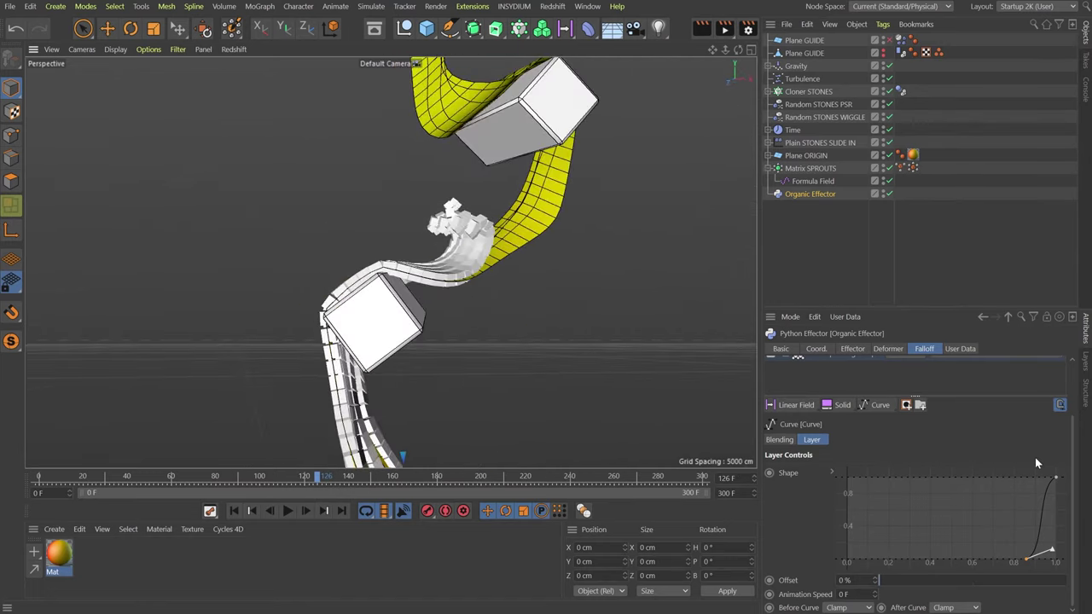
# - Pull the falloff curve's end-point tangent down for a steeper finish and preview the growth back to frame 55
pyautogui.click(1055, 478)
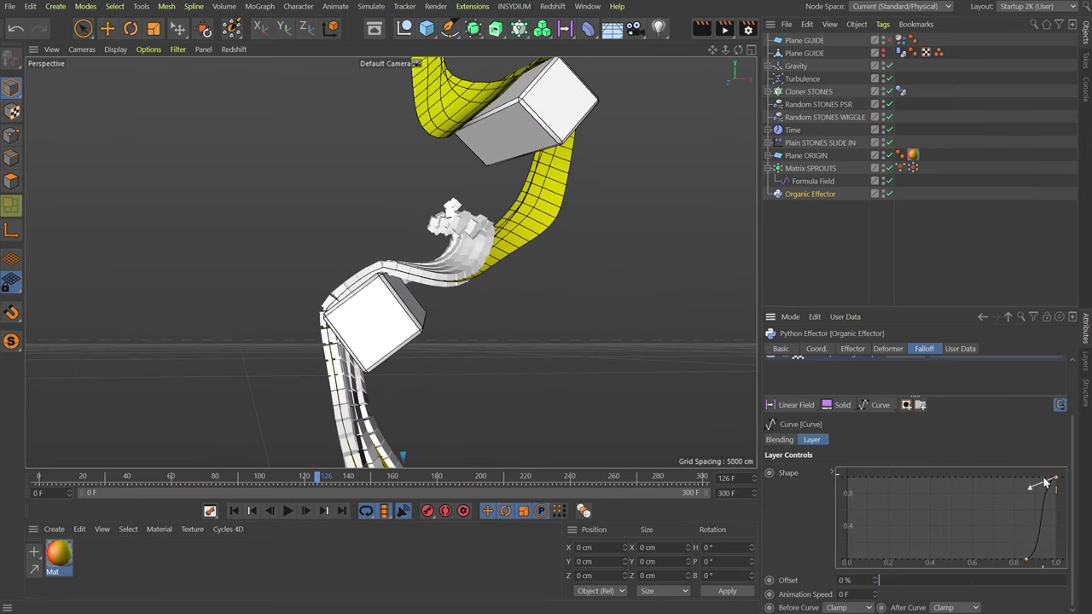
pyautogui.moveTo(1031, 488); pyautogui.dragTo(1038, 515)
pyautogui.moveTo(520, 475); pyautogui.dragTo(327, 482)
pyautogui.keyDown('alt'); pyautogui.moveTo(434, 388); pyautogui.dragTo(407, 440); pyautogui.keyUp('alt')
pyautogui.moveTo(294, 479); pyautogui.dragTo(92, 497)
pyautogui.moveTo(116, 494); pyautogui.dragTo(159, 492)
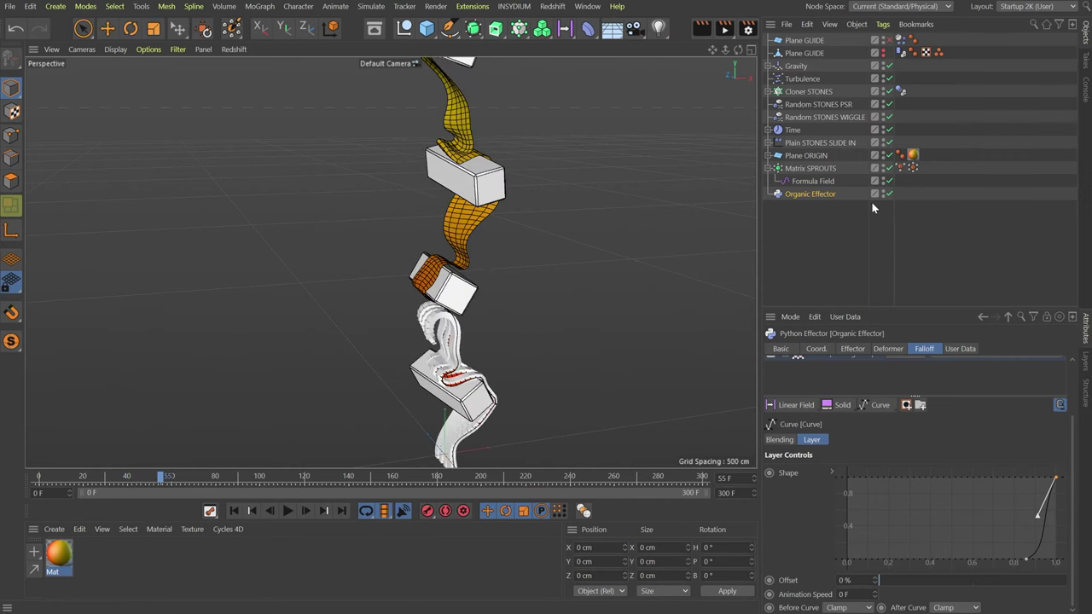
# - Set the first Curl Delta value of the Organic Effector to -90° and inspect the sprout curls around frame 51
pyautogui.click(951, 349)
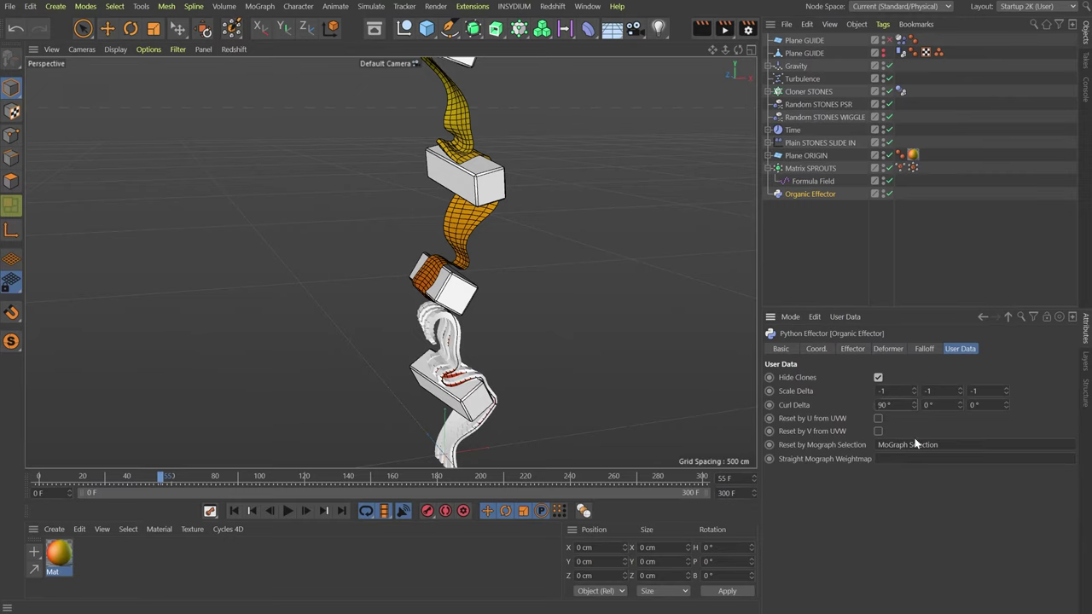
pyautogui.write('-')
pyautogui.press('Return')
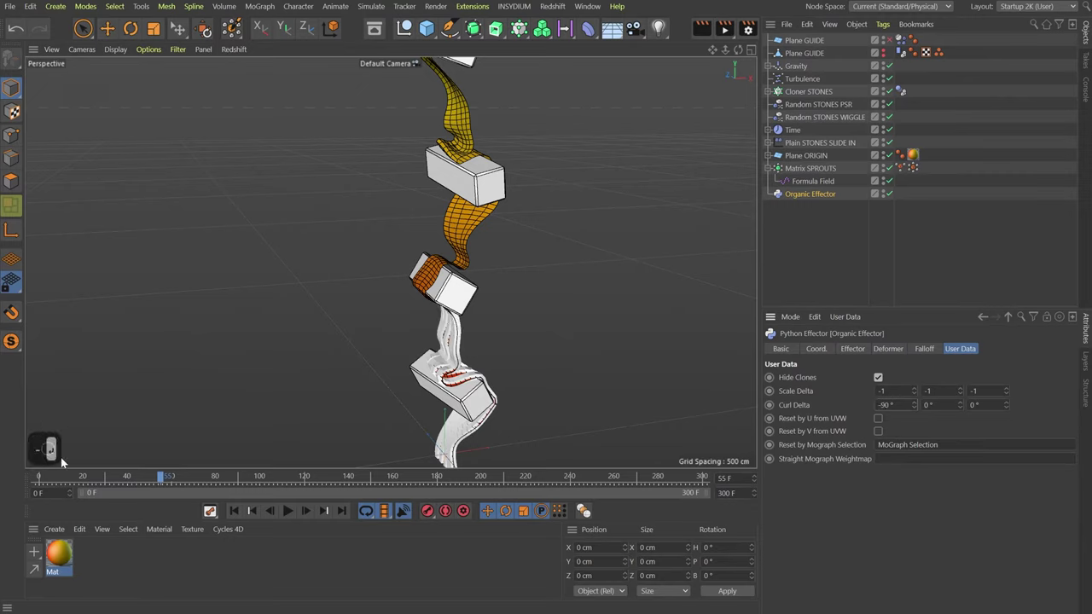
pyautogui.moveTo(75, 481); pyautogui.dragTo(145, 489)
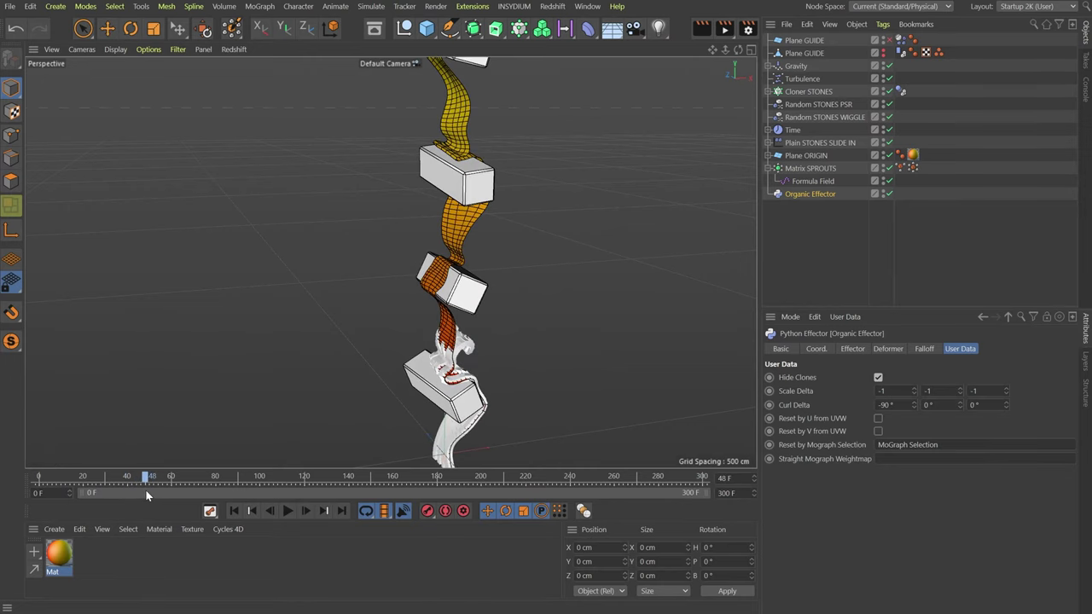
pyautogui.keyDown('alt'); pyautogui.moveTo(396, 312); pyautogui.dragTo(371, 324); pyautogui.keyUp('alt')
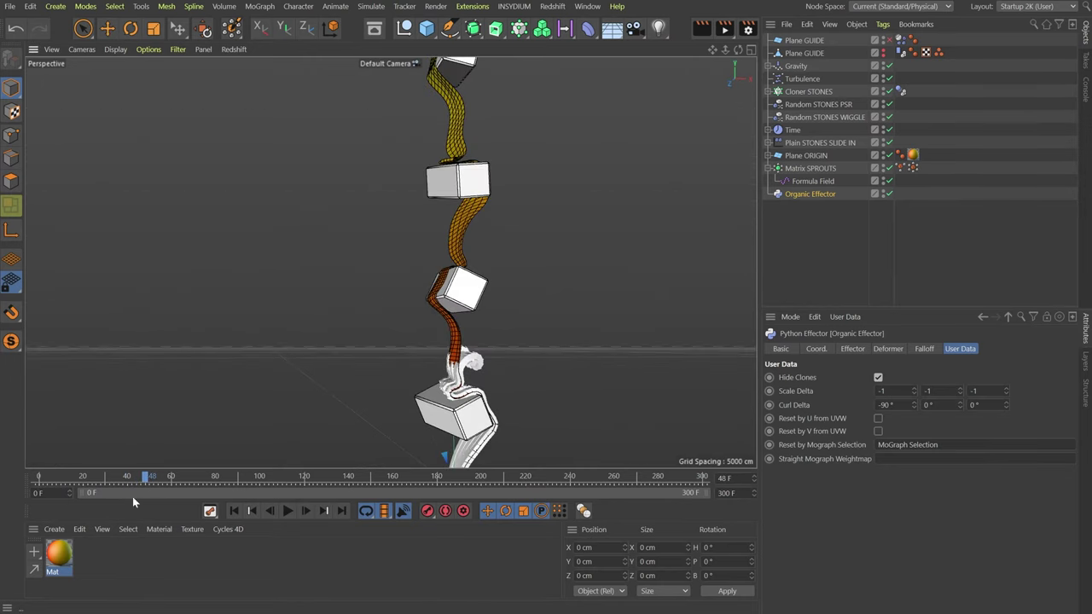
pyautogui.moveTo(155, 475)
pyautogui.mouseDown()
pyautogui.moveTo(168, 478)
pyautogui.moveTo(150, 478)
pyautogui.mouseUp()
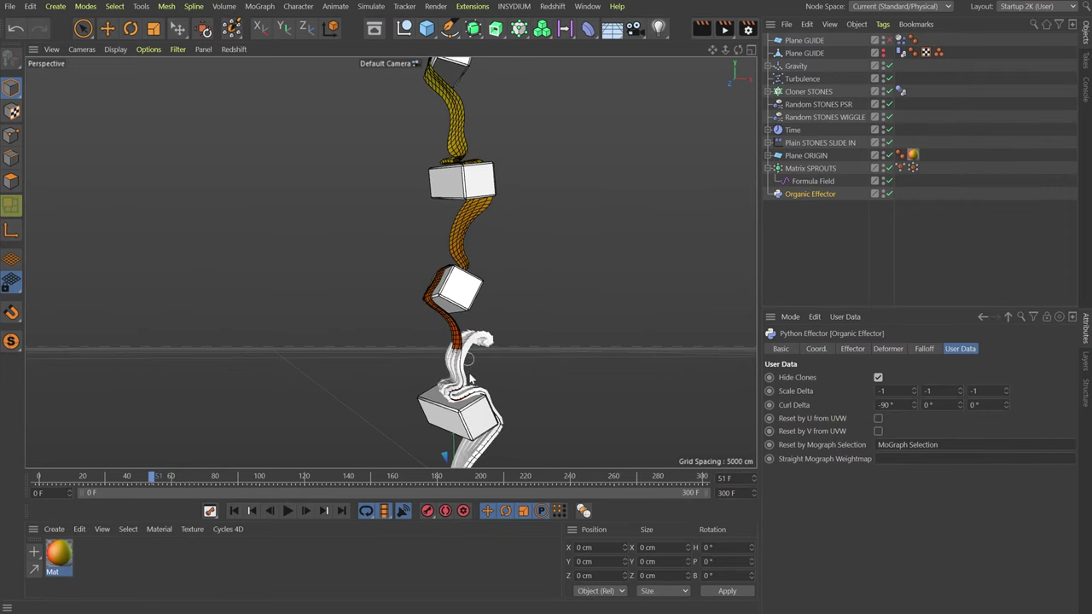
pyautogui.keyDown('alt'); pyautogui.moveTo(384, 324); pyautogui.dragTo(390, 261); pyautogui.keyUp('alt')
pyautogui.keyDown('alt'); pyautogui.moveTo(404, 380); pyautogui.dragTo(305, 379, button='right'); pyautogui.keyUp('alt')
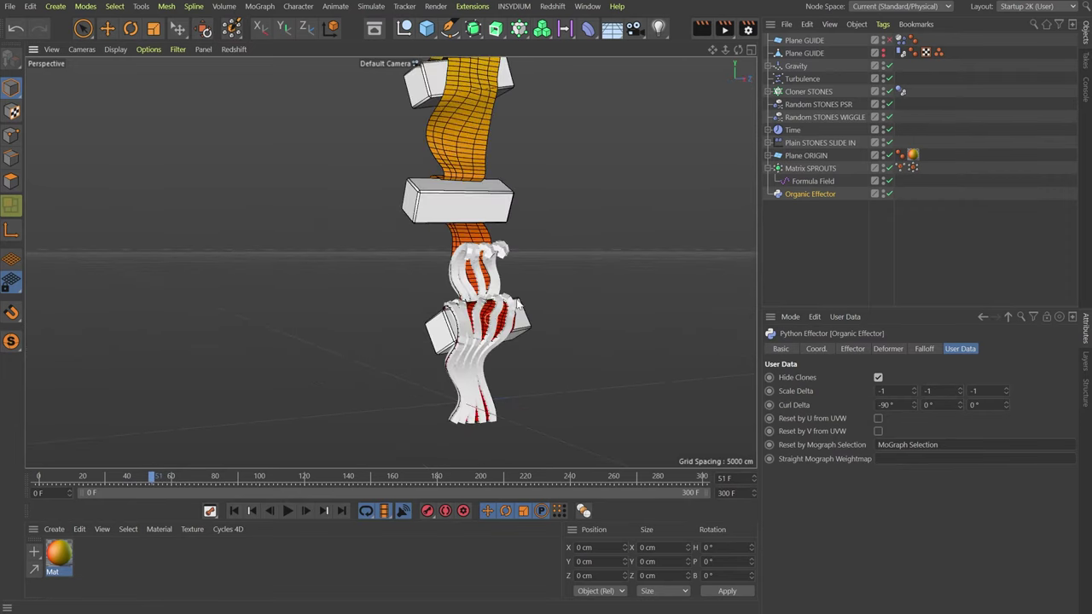
pyautogui.moveTo(520, 304)
pyautogui.keyDown('alt'); pyautogui.mouseDown()
pyautogui.moveTo(501, 343)
pyautogui.moveTo(452, 356)
pyautogui.moveTo(572, 323)
pyautogui.moveTo(516, 317)
pyautogui.mouseUp(); pyautogui.keyUp('alt')
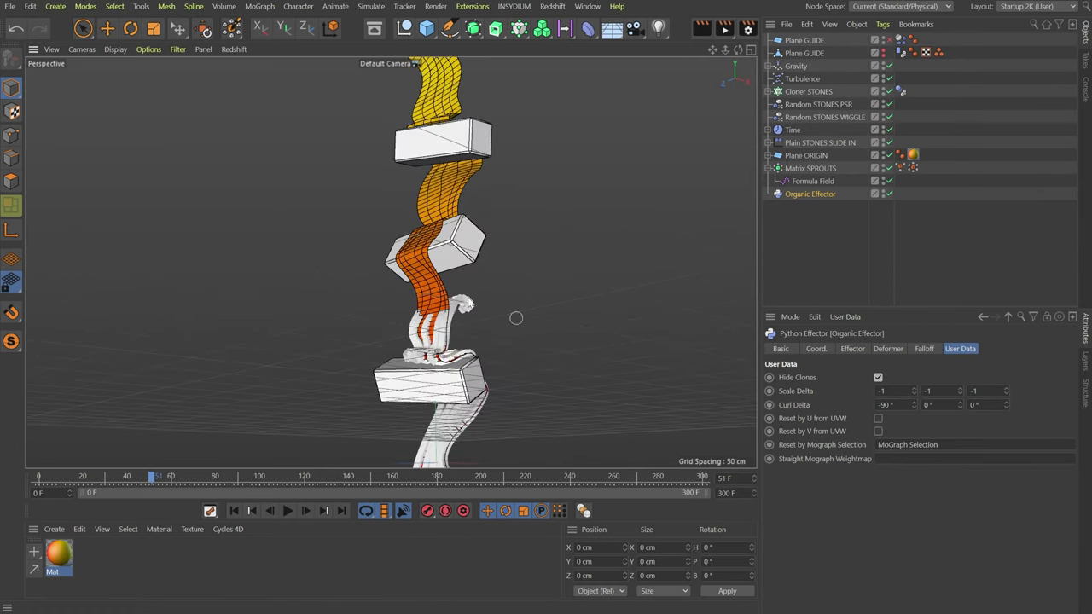
pyautogui.keyDown('alt'); pyautogui.moveTo(561, 238); pyautogui.dragTo(376, 345); pyautogui.keyUp('alt')
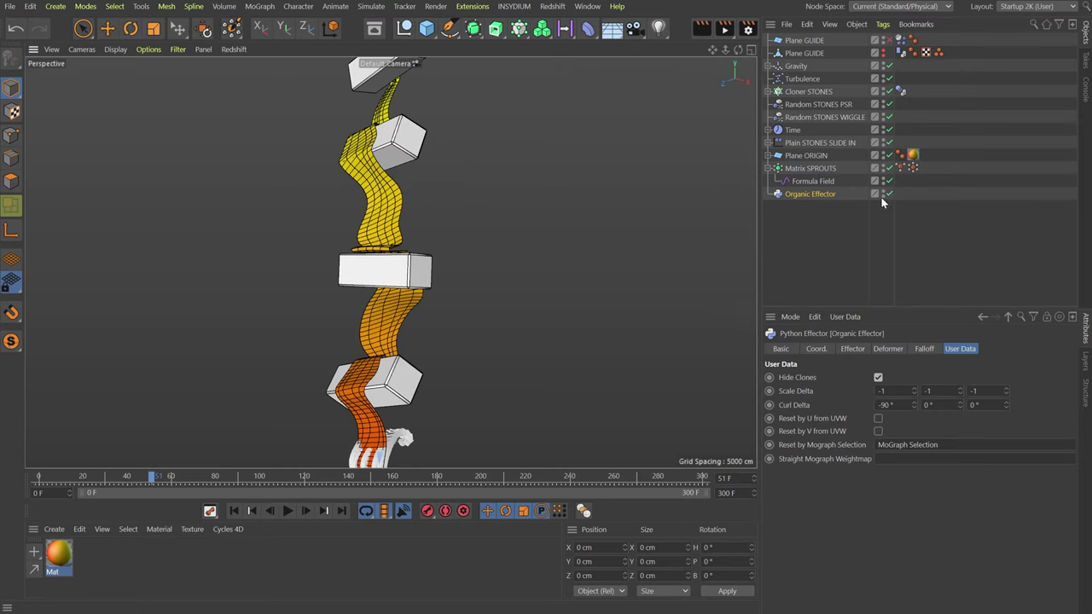
# - Add a Plain effector to Matrix SPROUTS and place it directly above the Organic Effector in the object list
pyautogui.click(817, 169)
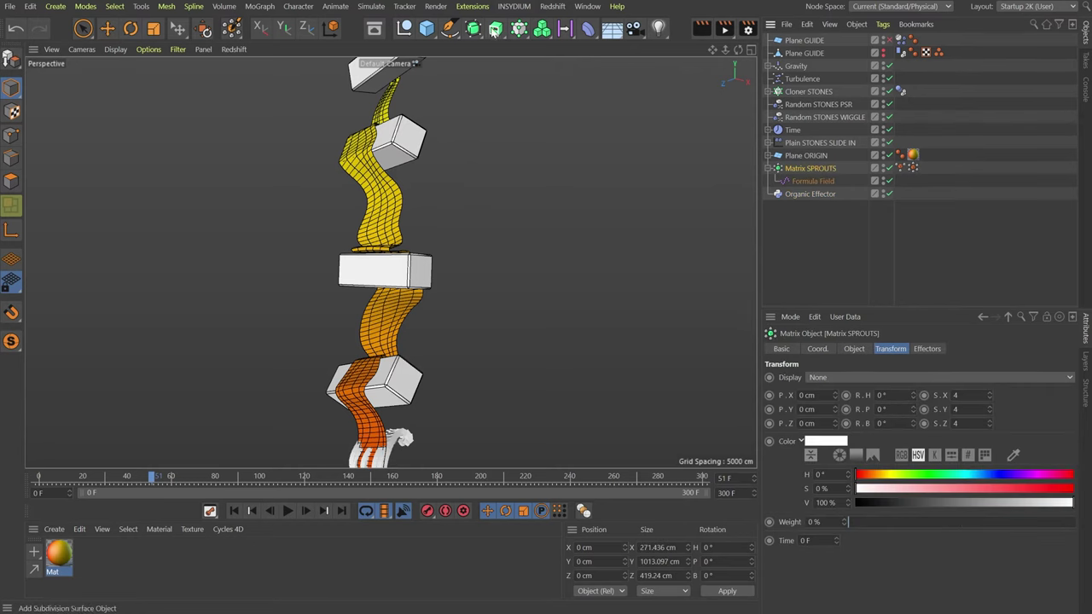
pyautogui.click(520, 28)
pyautogui.click(738, 50)
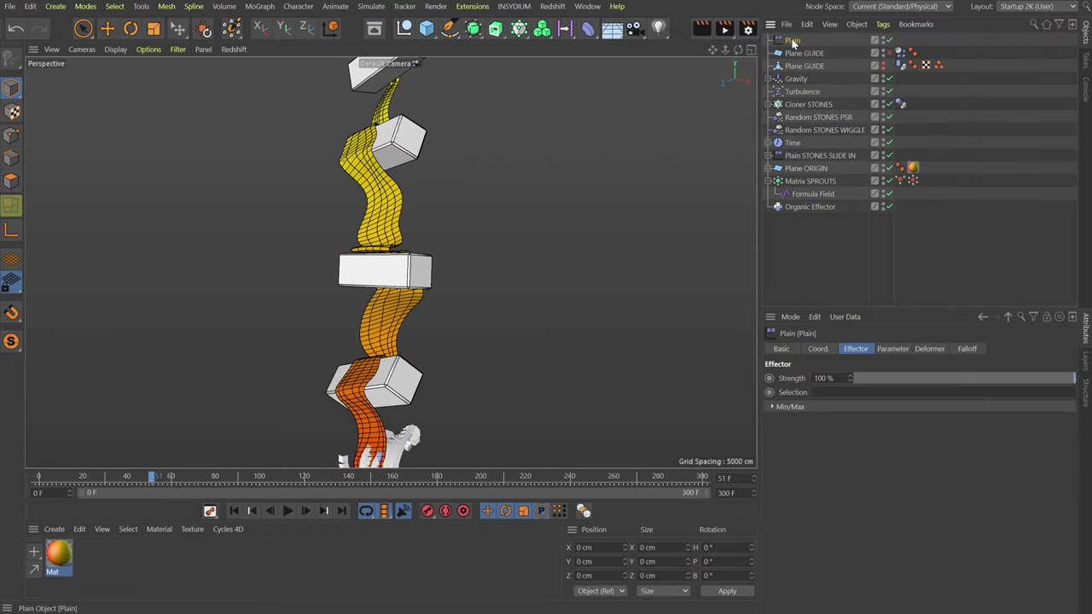
pyautogui.moveTo(793, 40); pyautogui.dragTo(812, 202)
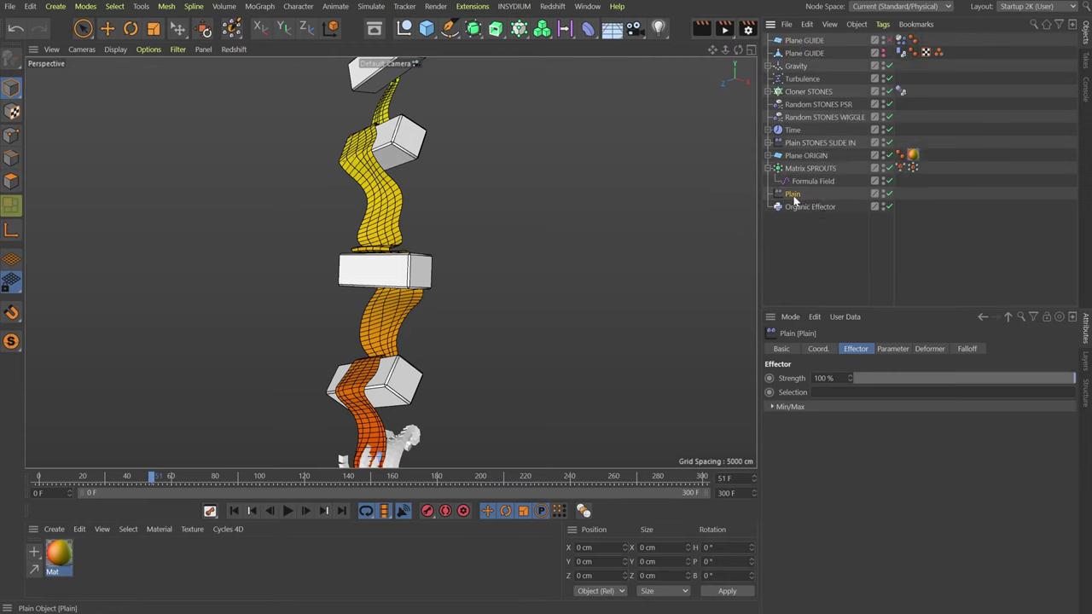
# - Rename the new Plain effector as "Plain STONES ORIENT FIX"
pyautogui.doubleClick(810, 195)
pyautogui.write('STIO')
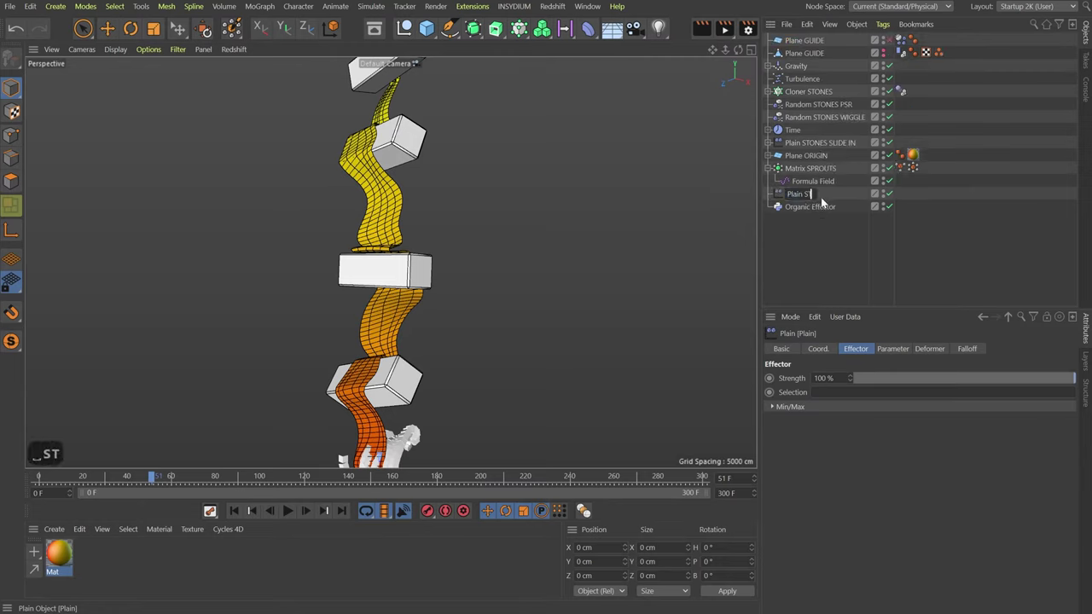
pyautogui.press('BackSpace')
pyautogui.press('BackSpace')
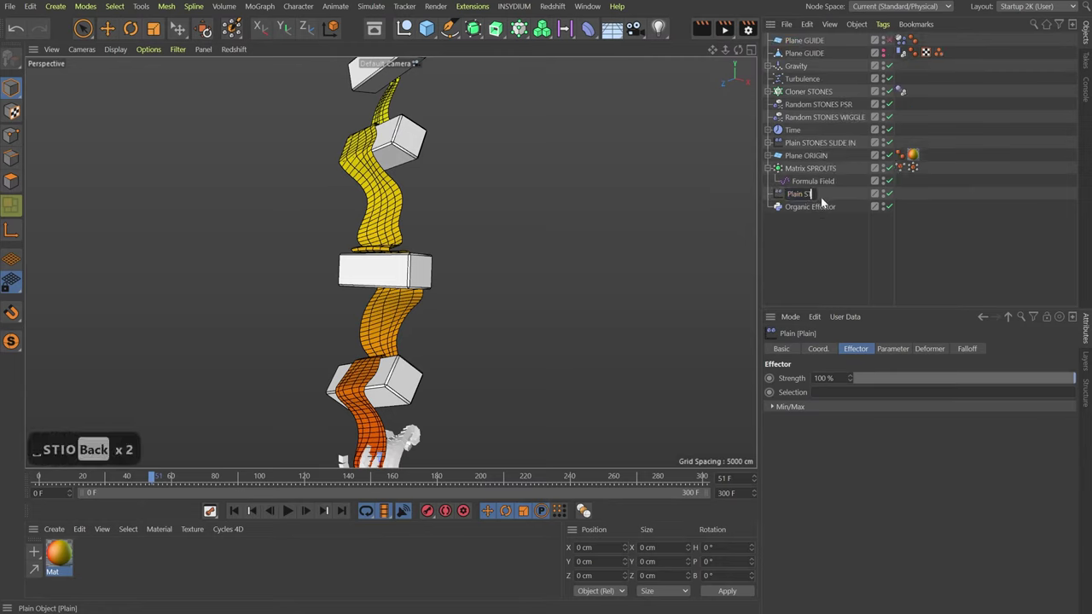
pyautogui.write('ONES ORIEN')
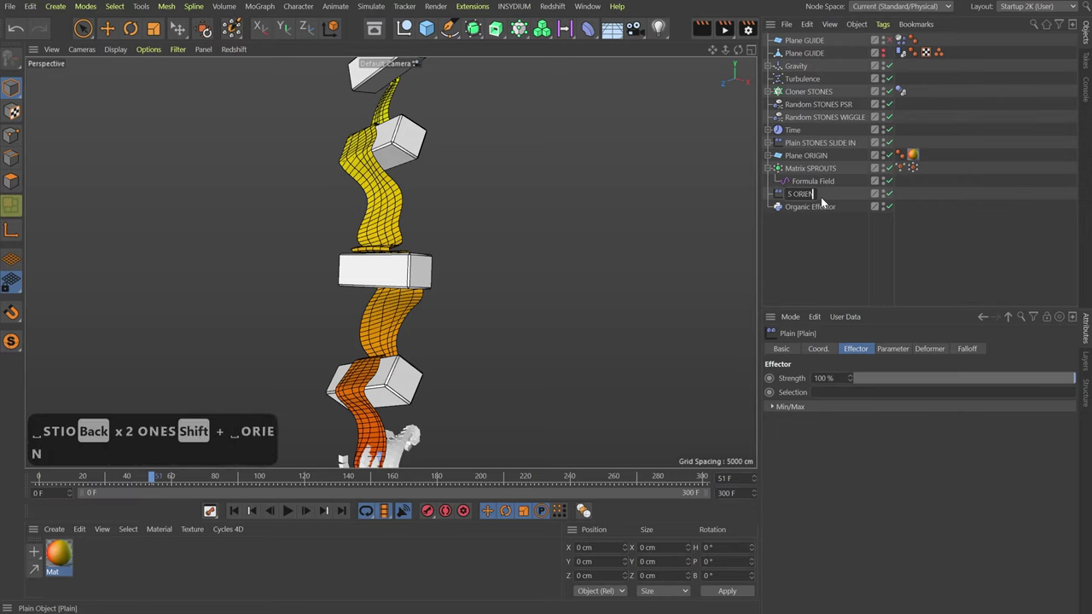
pyautogui.write('T FIX')
pyautogui.press('Return')
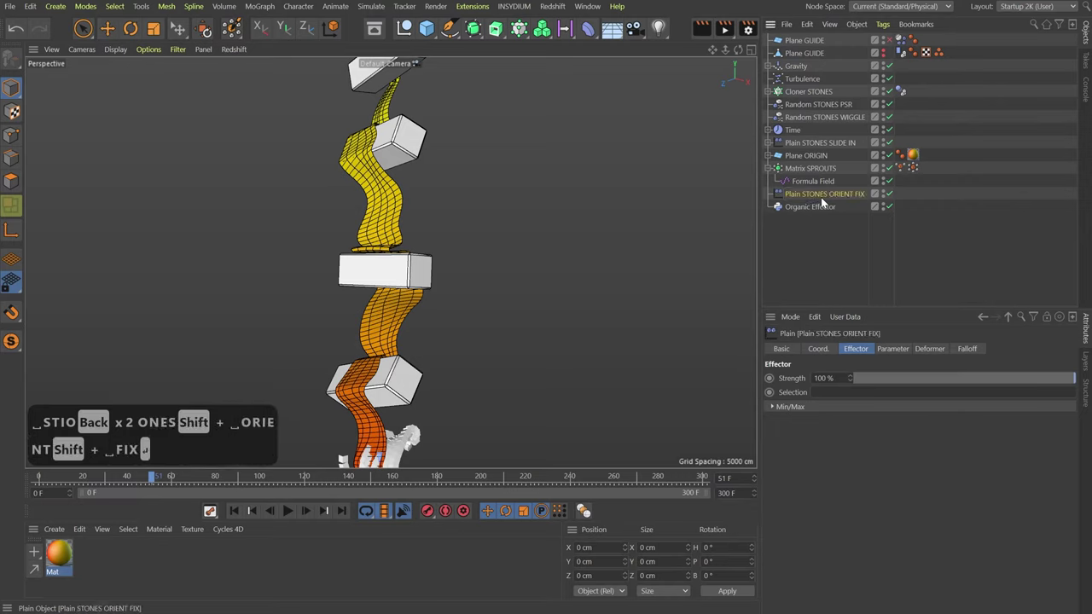
# - Disable Position, set Color Mode to Off and enable Rotation for Plain STONES ORIENT FIX
pyautogui.click(895, 350)
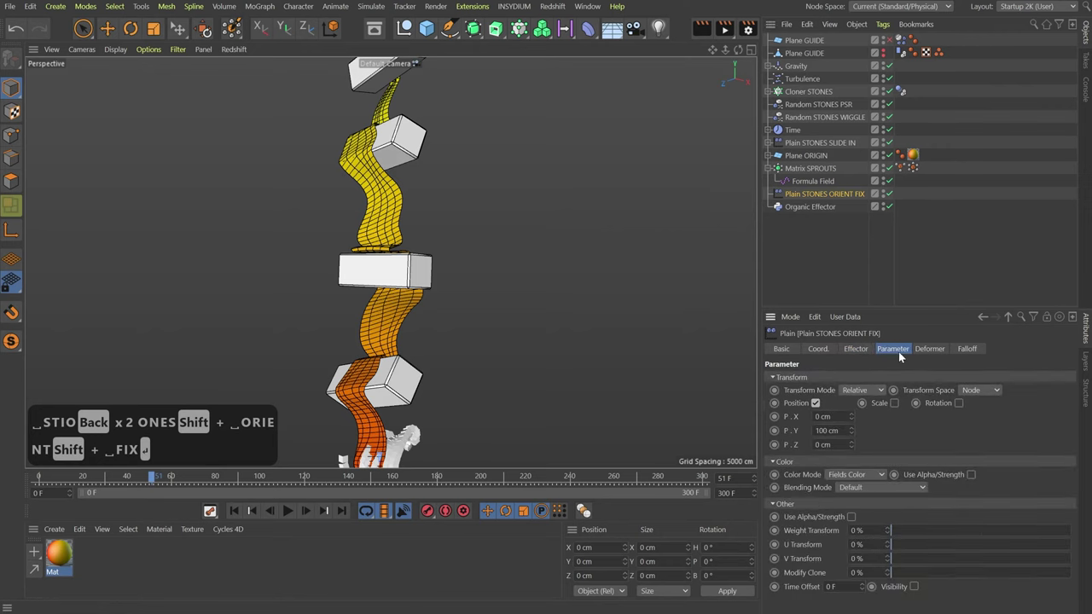
pyautogui.click(815, 402)
pyautogui.click(858, 434)
pyautogui.click(861, 445)
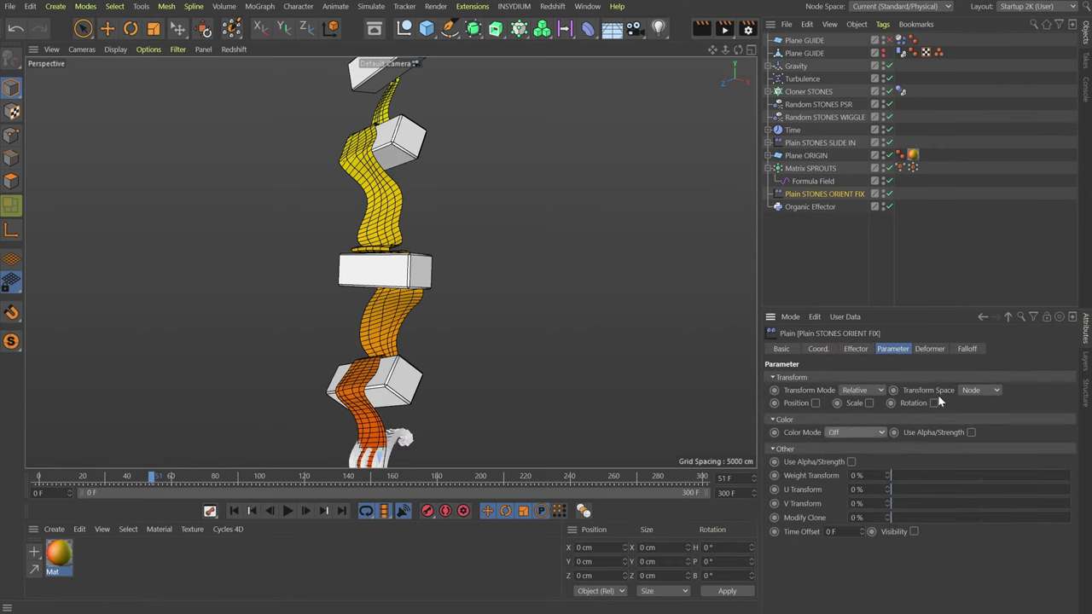
pyautogui.click(933, 403)
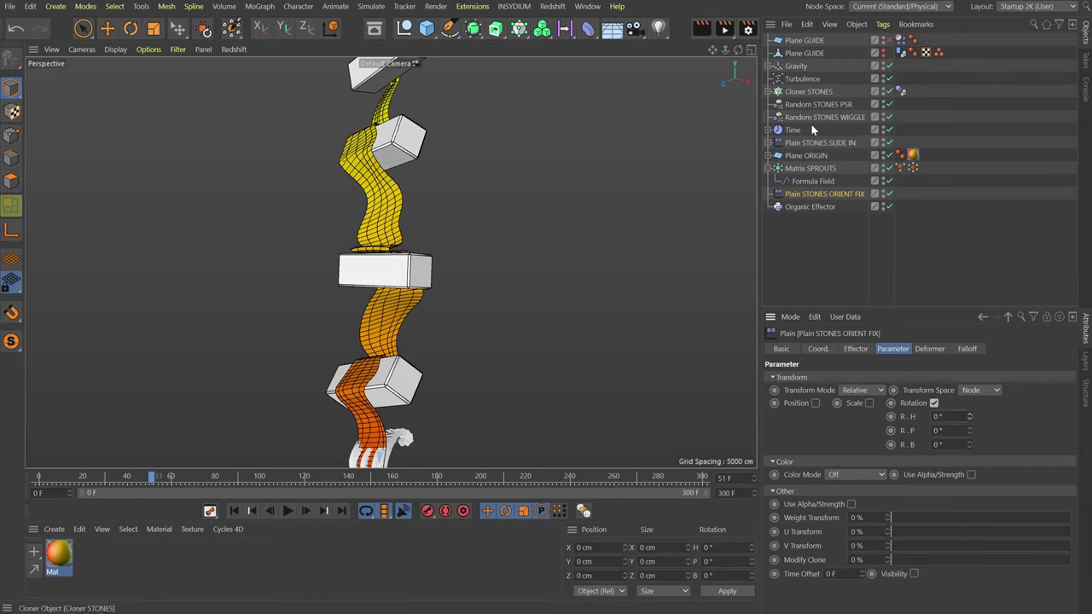
# - Reorder the effectors of Matrix SPROUTS so that Plain STONES ORIENT FIX comes before the Organic Effector
pyautogui.click(810, 168)
pyautogui.click(929, 349)
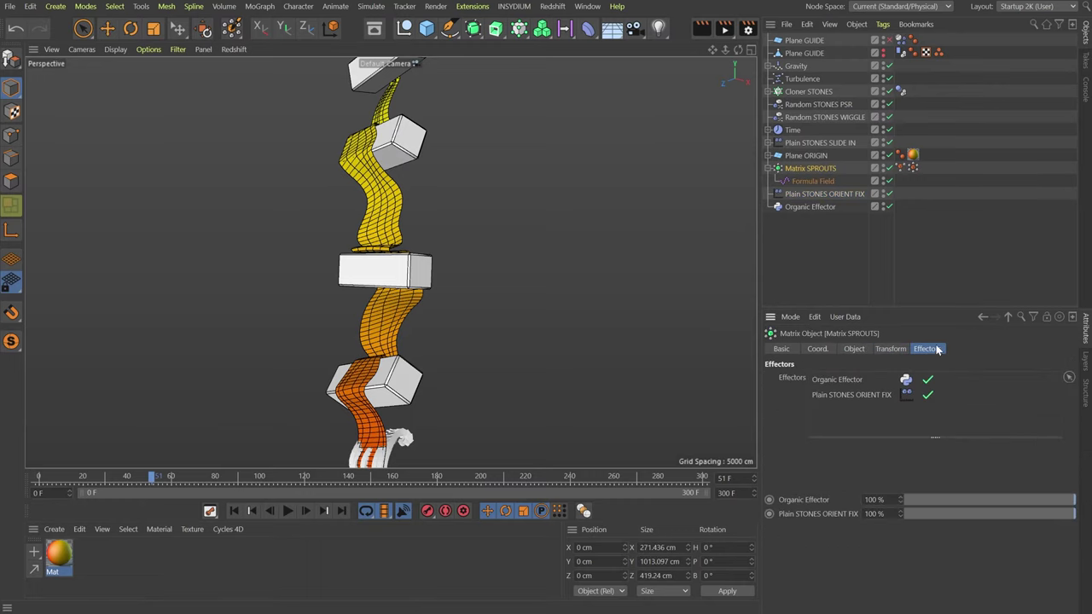
pyautogui.moveTo(846, 386)
pyautogui.mouseDown()
pyautogui.moveTo(857, 414)
pyautogui.moveTo(848, 381)
pyautogui.moveTo(836, 399)
pyautogui.mouseUp()
# - Set the R.P rotation of Plain STONES ORIENT FIX to 180° and inspect the sprouts up to frame 62
pyautogui.click(830, 194)
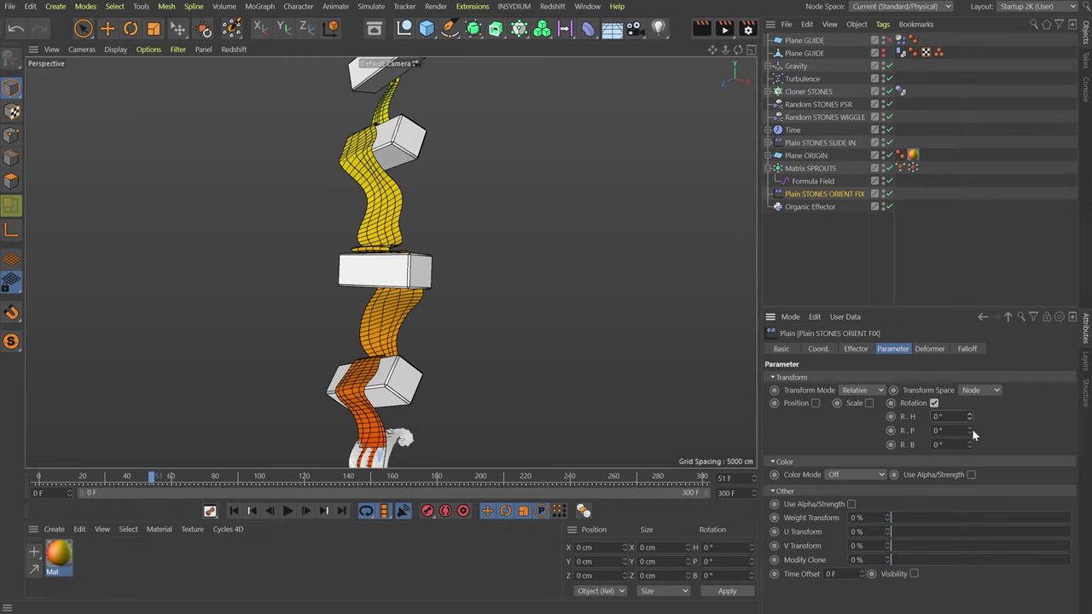
pyautogui.moveTo(972, 429); pyautogui.dragTo(971, 409)
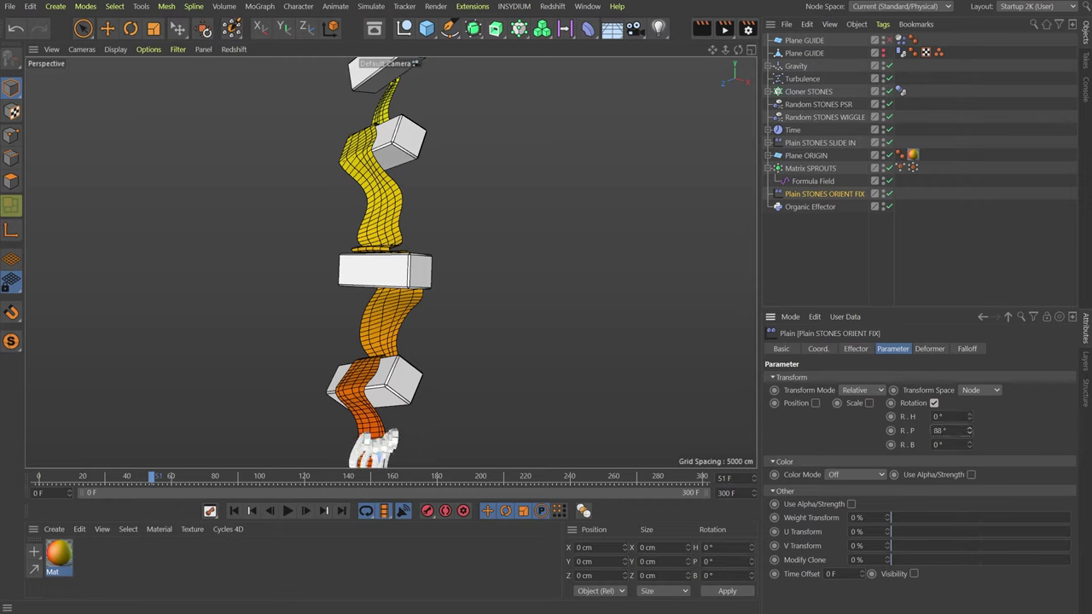
pyautogui.doubleClick(938, 430)
pyautogui.write('180')
pyautogui.press('Return')
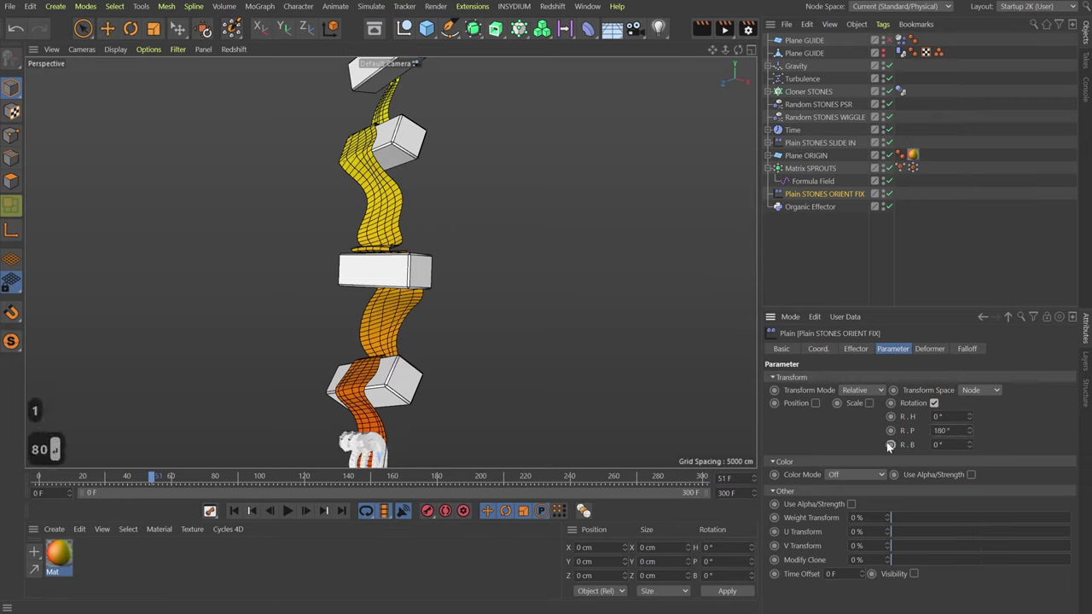
pyautogui.keyDown('alt'); pyautogui.moveTo(408, 349); pyautogui.dragTo(376, 256, button='middle'); pyautogui.keyUp('alt')
pyautogui.keyDown('alt'); pyautogui.moveTo(376, 256); pyautogui.dragTo(243, 461, button='right'); pyautogui.keyUp('alt')
pyautogui.moveTo(155, 477)
pyautogui.mouseDown()
pyautogui.moveTo(108, 487)
pyautogui.moveTo(174, 478)
pyautogui.mouseUp()
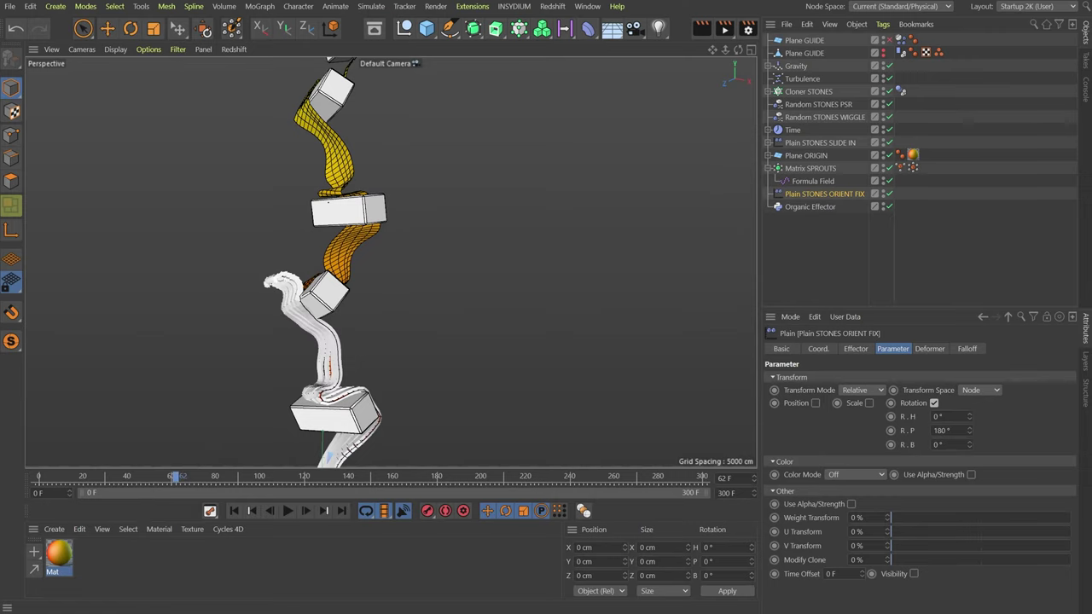
# - Add a Formula Field to the falloff of Plain STONES ORIENT FIX and set its formula to u
pyautogui.click(969, 349)
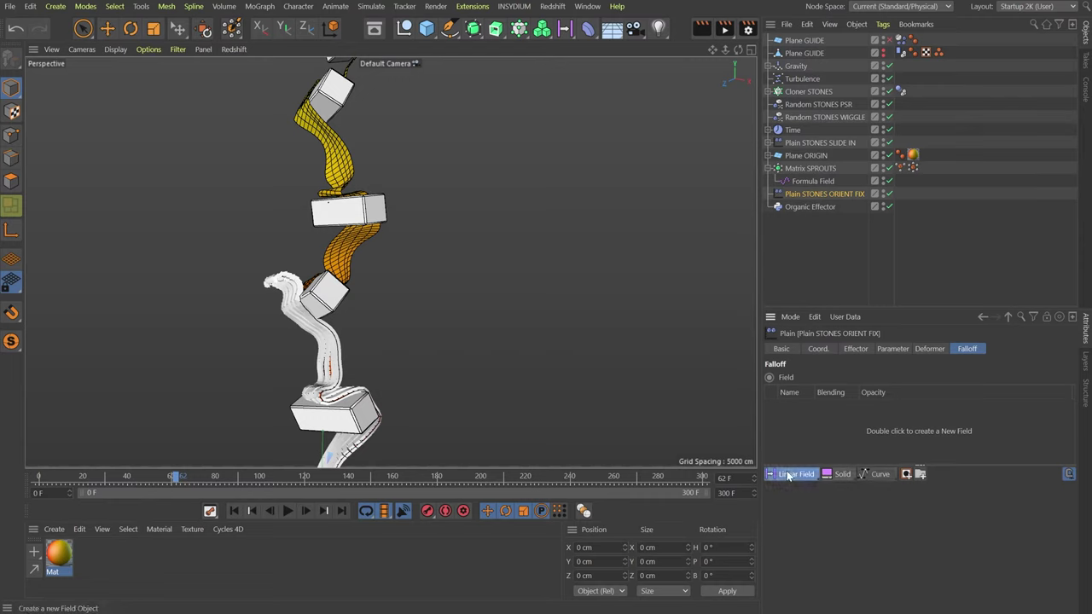
pyautogui.moveTo(795, 474); pyautogui.dragTo(809, 539)
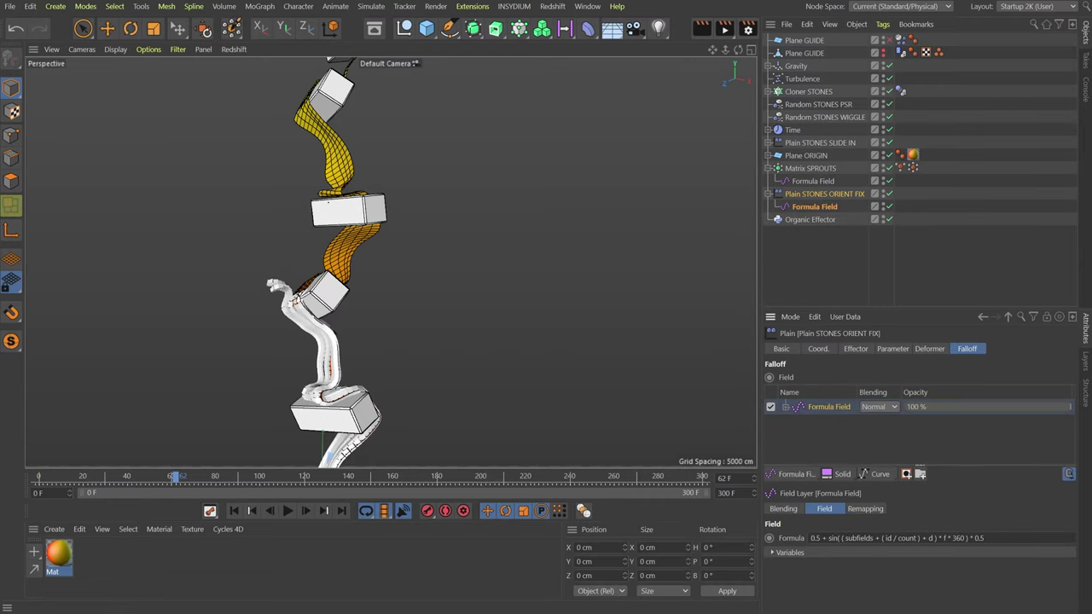
pyautogui.click(938, 538)
pyautogui.write('u')
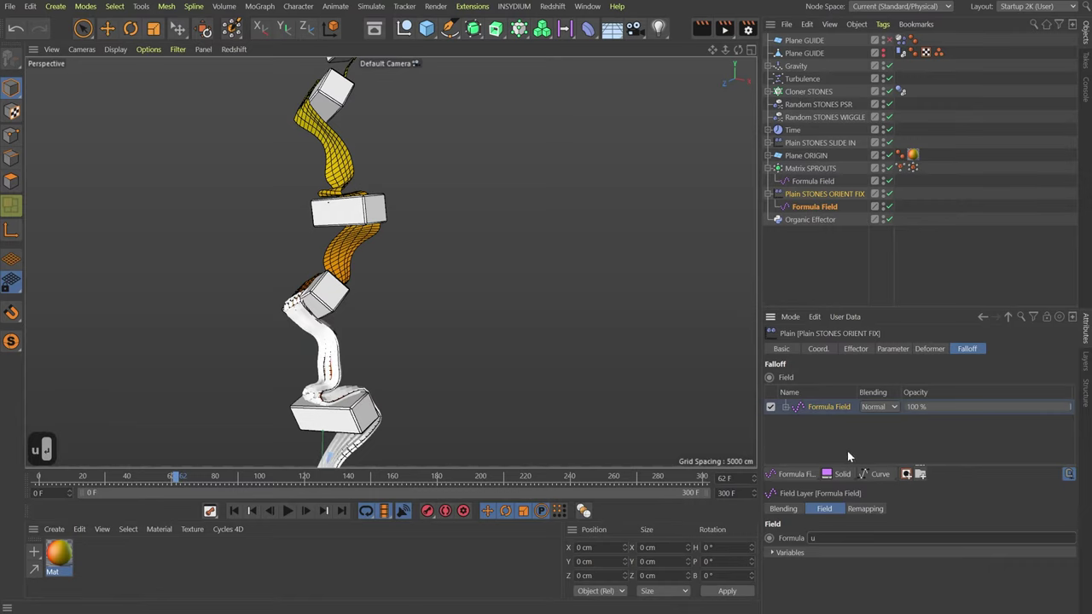
# - Add a Curve layer above the effector's Formula Field and shape it to rise linearly from 0 at about 0.2 to 1 at about 0.3
pyautogui.click(879, 474)
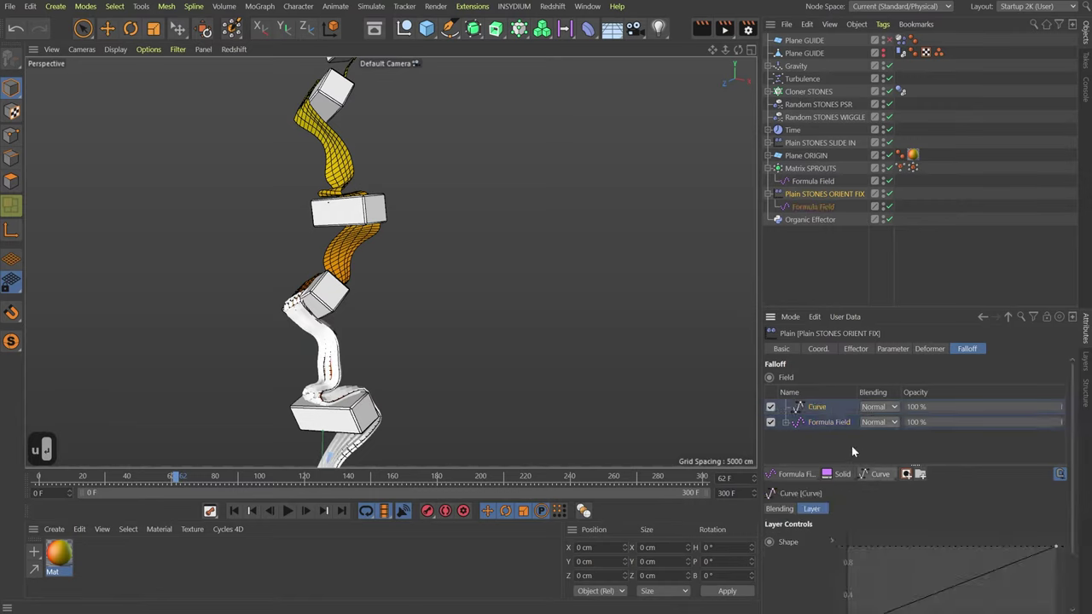
pyautogui.rightClick(897, 561)
pyautogui.click(894, 584)
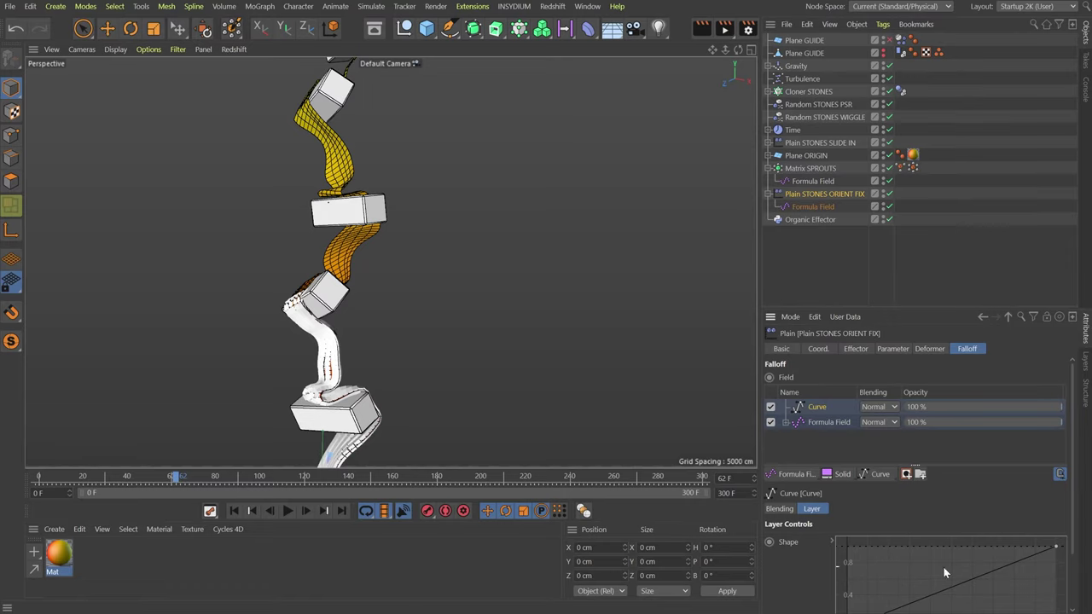
pyautogui.scroll(-2, 789, 487)
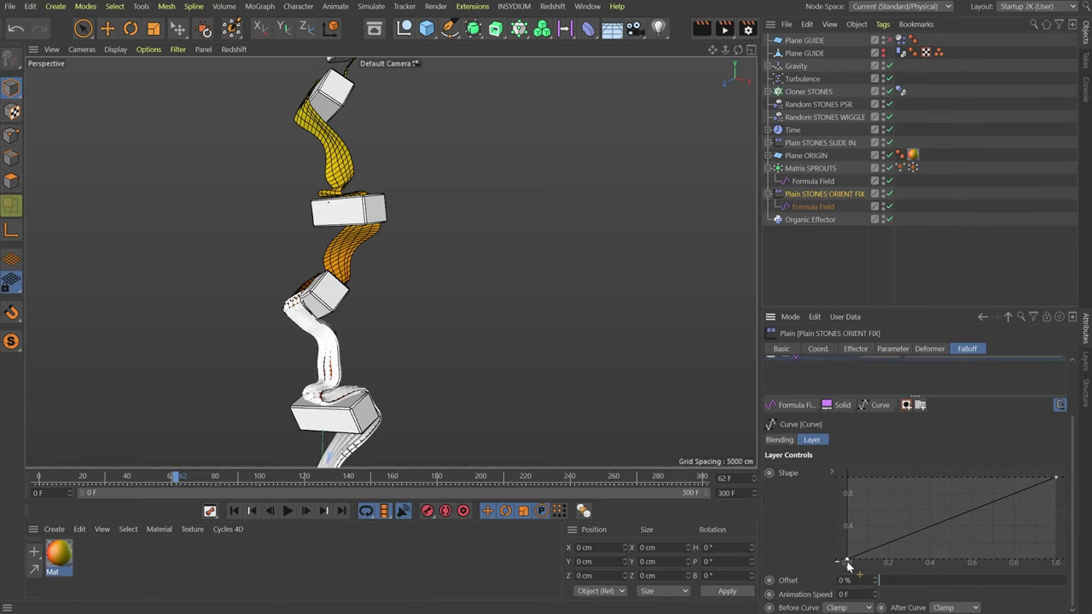
pyautogui.click(846, 562)
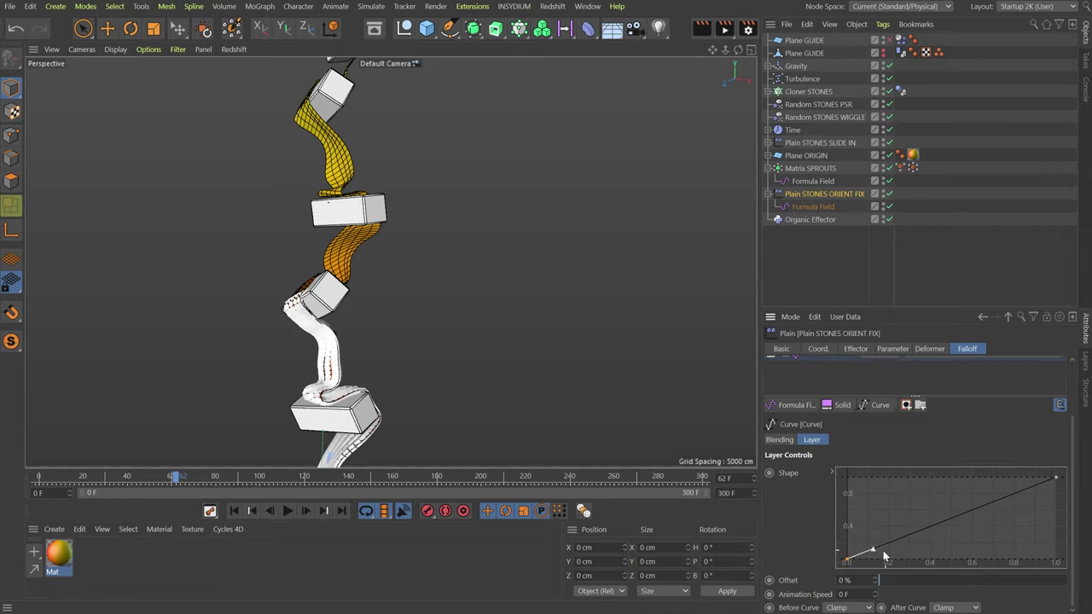
pyautogui.click(905, 507)
pyautogui.rightClick(905, 507)
pyautogui.press('Escape')
pyautogui.moveTo(846, 561); pyautogui.dragTo(898, 561)
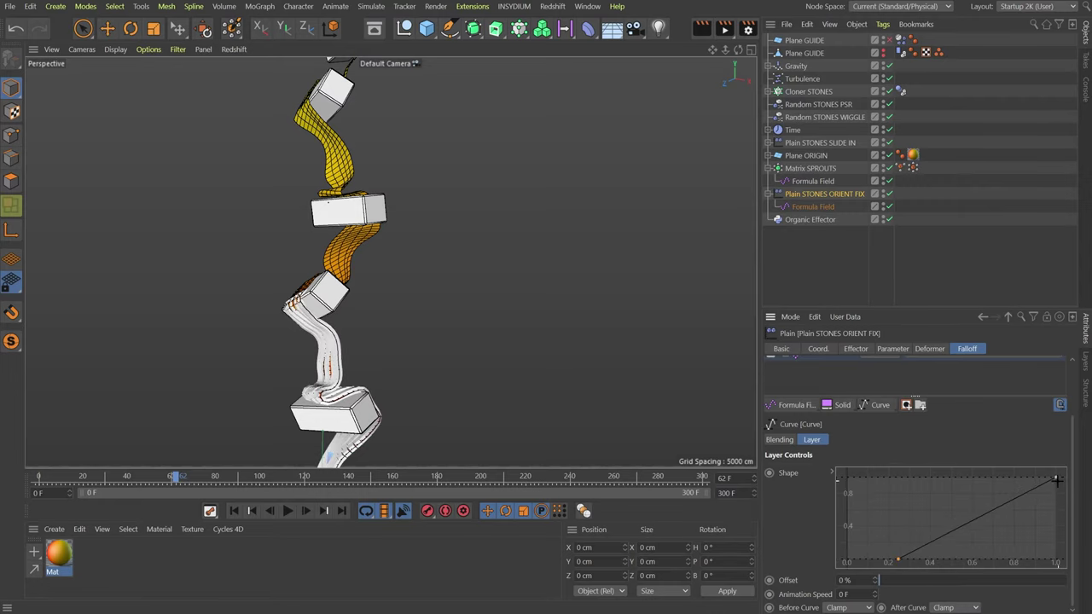
pyautogui.moveTo(1068, 488); pyautogui.dragTo(911, 449)
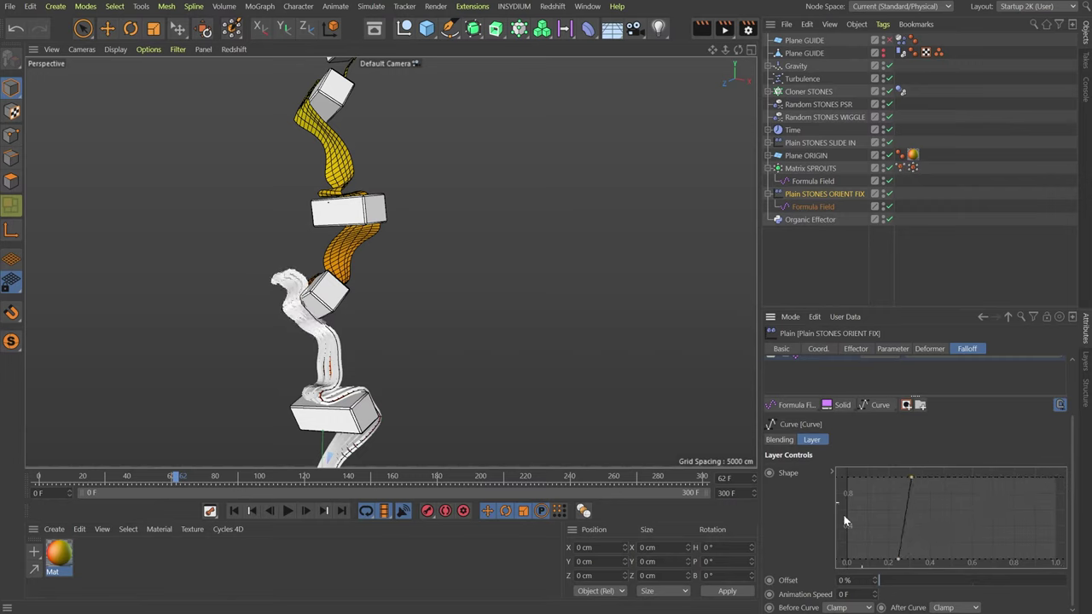
pyautogui.moveTo(899, 559); pyautogui.dragTo(889, 561)
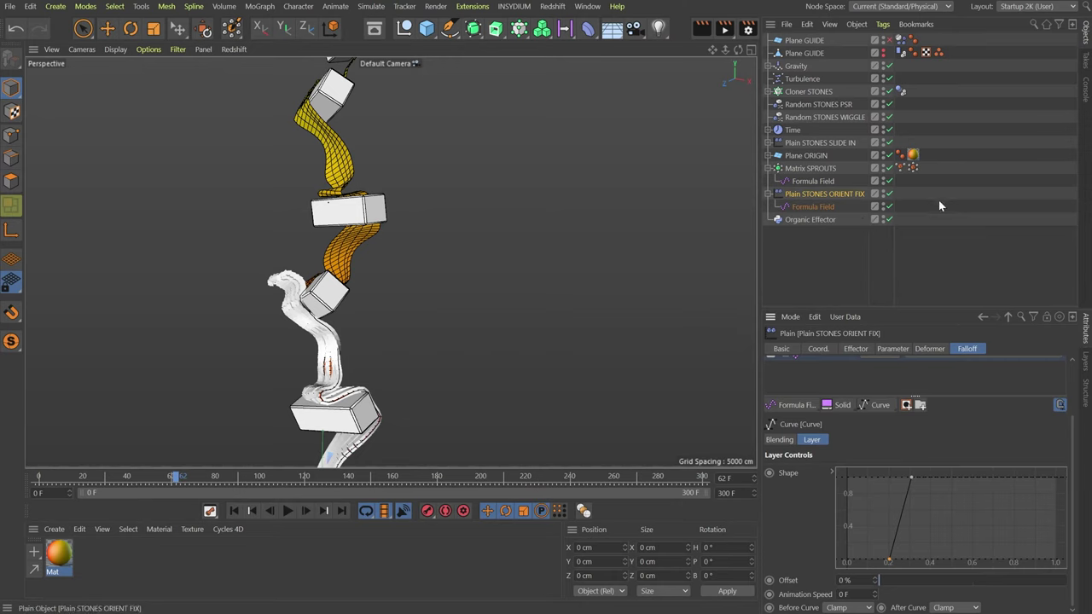
# - Duplicate the MoGraph Weightmap tag on Matrix SPROUTS and delete the copy's Curve and Formula Field layers
pyautogui.click(930, 167)
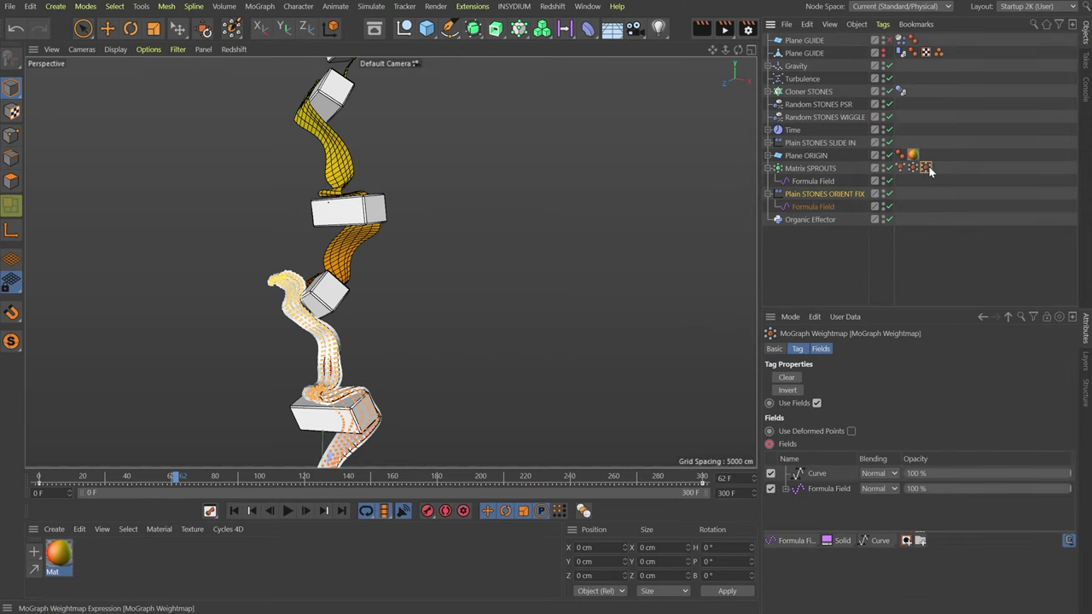
pyautogui.keyDown('shift'); pyautogui.click(820, 487); pyautogui.keyUp('shift')
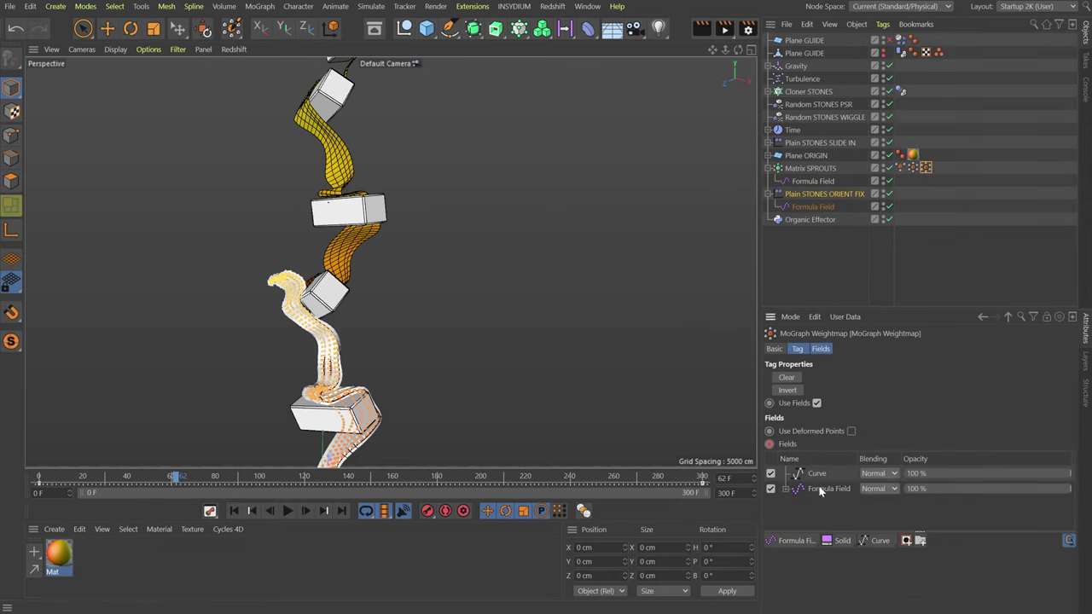
pyautogui.press('Delete')
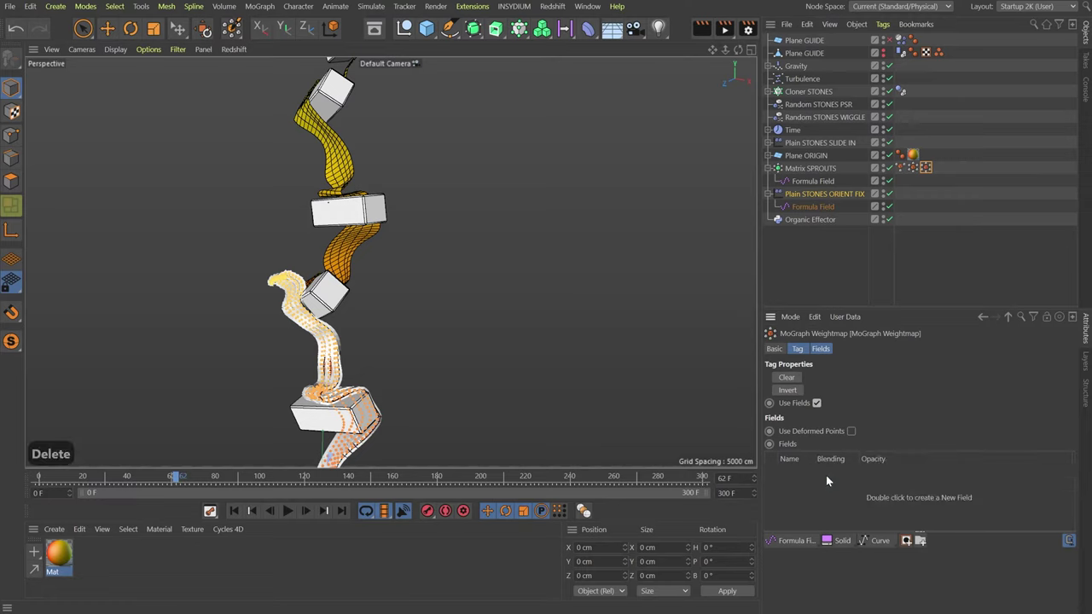
# - Copy the Curve and Formula Field layers from the falloff of Plain STONES ORIENT FIX into the duplicated weightmap's fields
pyautogui.click(831, 196)
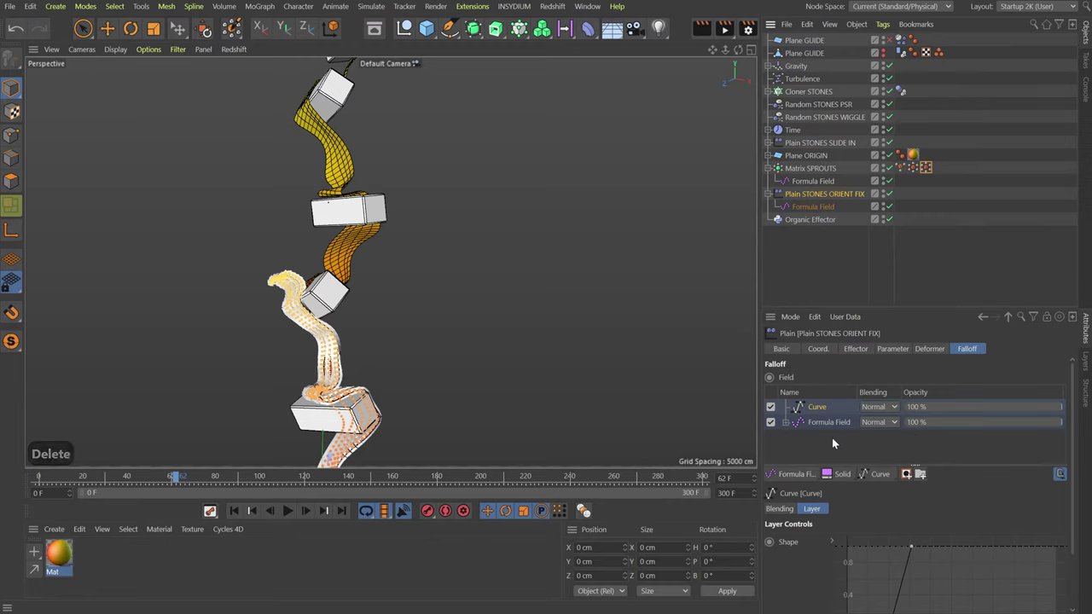
pyautogui.moveTo(830, 424); pyautogui.dragTo(816, 408)
pyautogui.rightClick(817, 409)
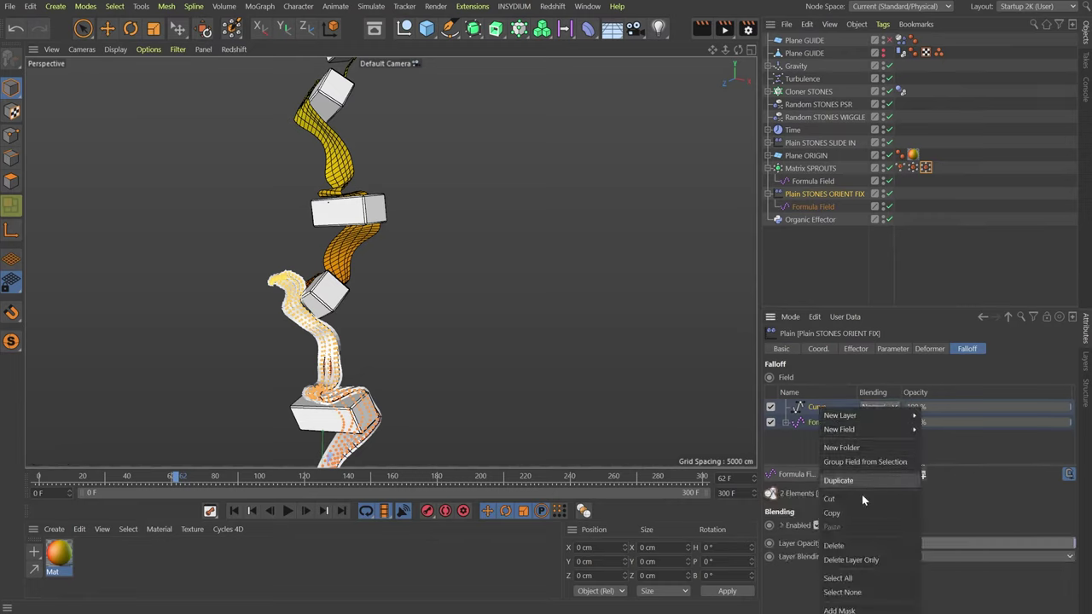
pyautogui.click(853, 512)
pyautogui.click(926, 167)
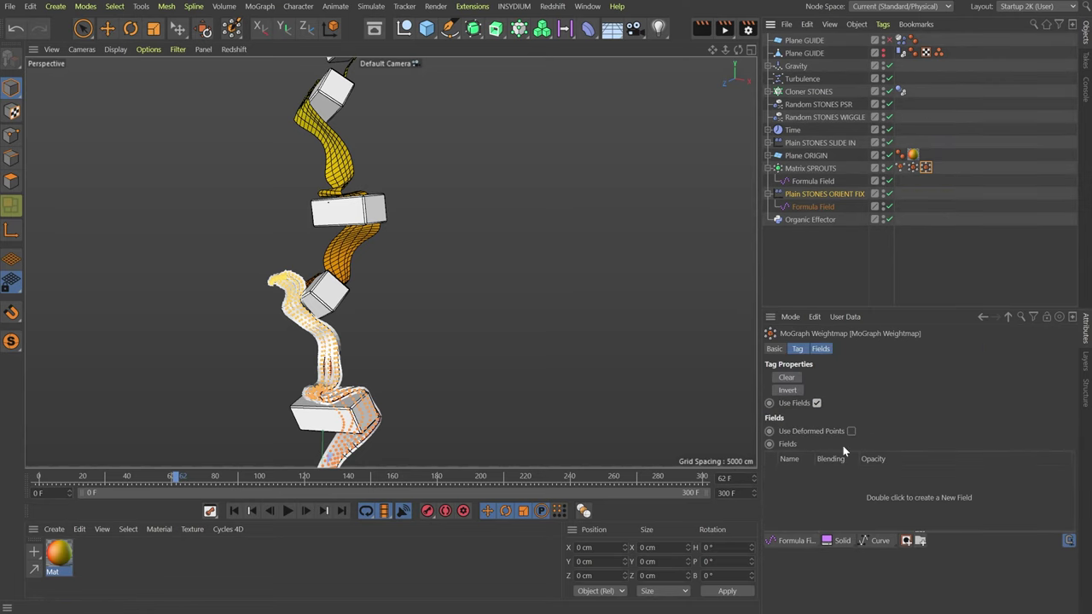
pyautogui.rightClick(803, 498)
pyautogui.click(816, 611)
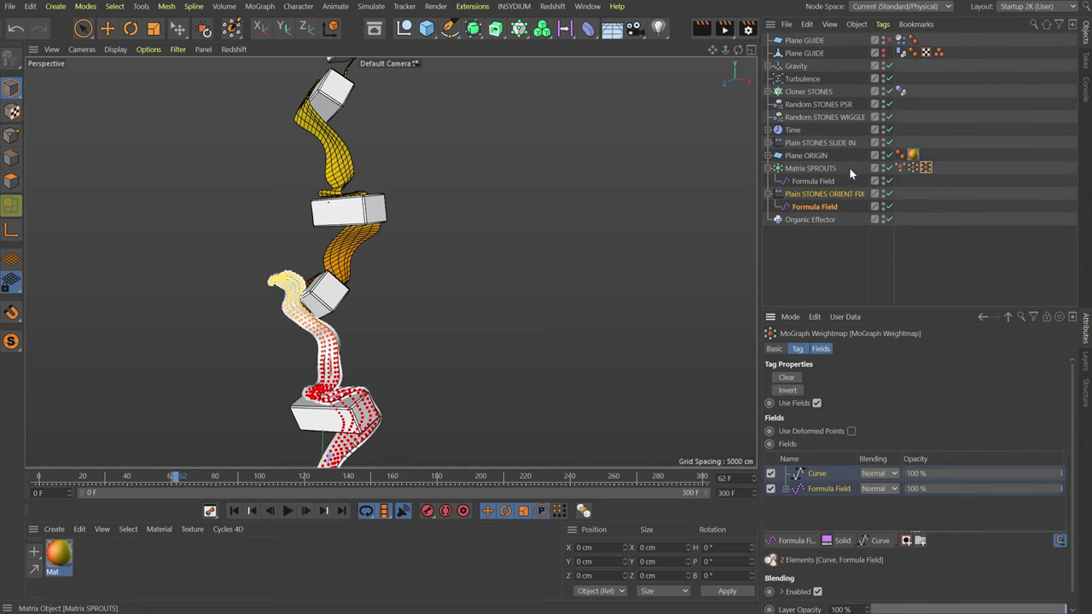
# - Delete the Formula Field made for Plain STONES ORIENT FIX and add the original one under Matrix SPROUTS to the new weightmap's fields
pyautogui.click(824, 205)
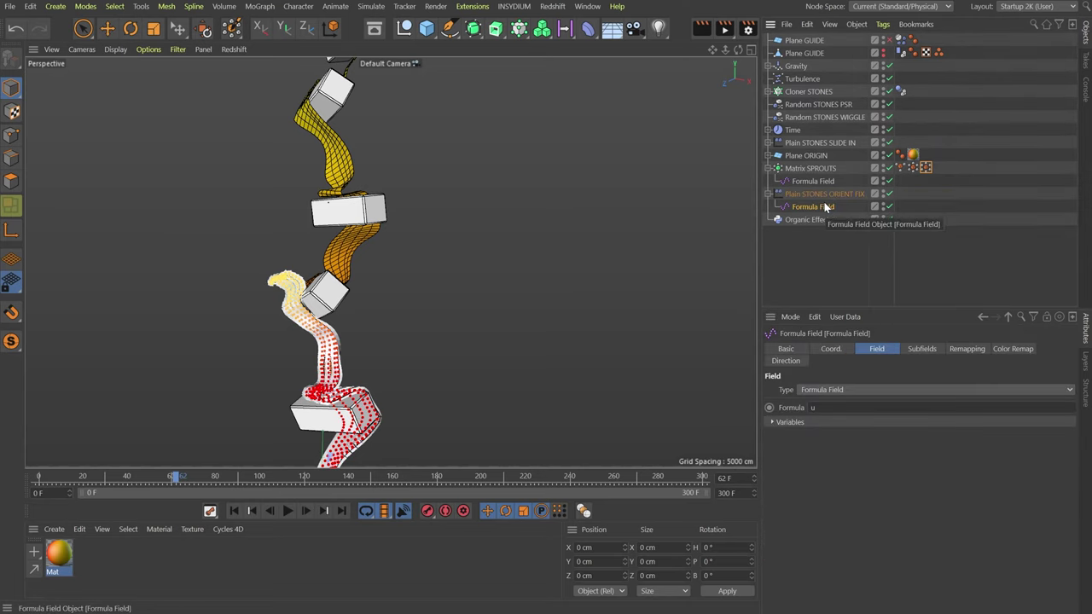
pyautogui.moveTo(824, 202)
pyautogui.mouseDown()
pyautogui.moveTo(822, 176)
pyautogui.moveTo(822, 187)
pyautogui.mouseUp()
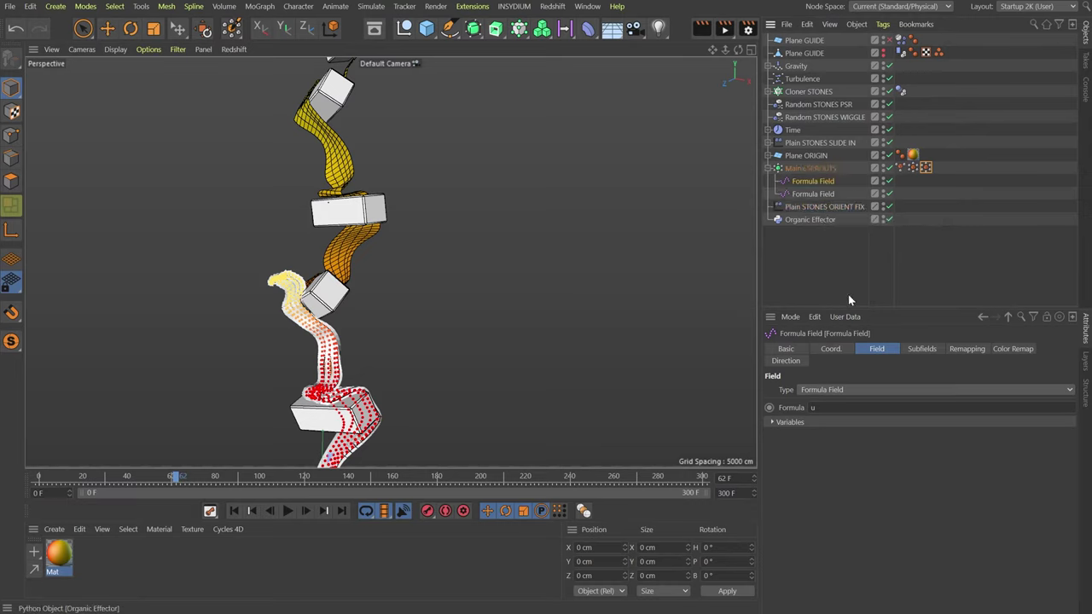
pyautogui.click(924, 169)
pyautogui.click(835, 181)
pyautogui.press('Delete')
pyautogui.click(925, 168)
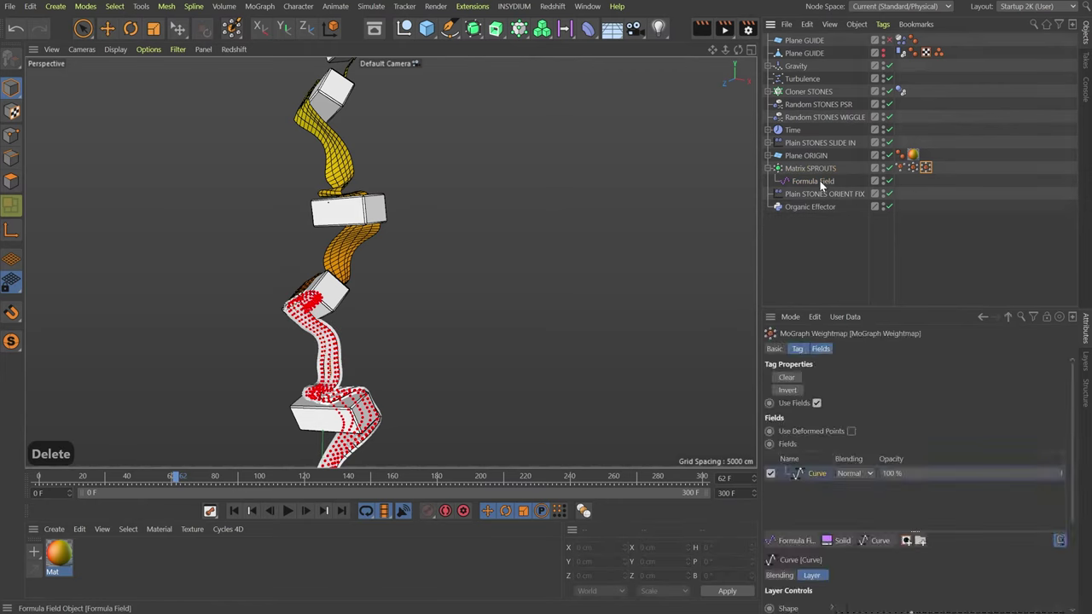
pyautogui.moveTo(822, 184); pyautogui.dragTo(827, 490)
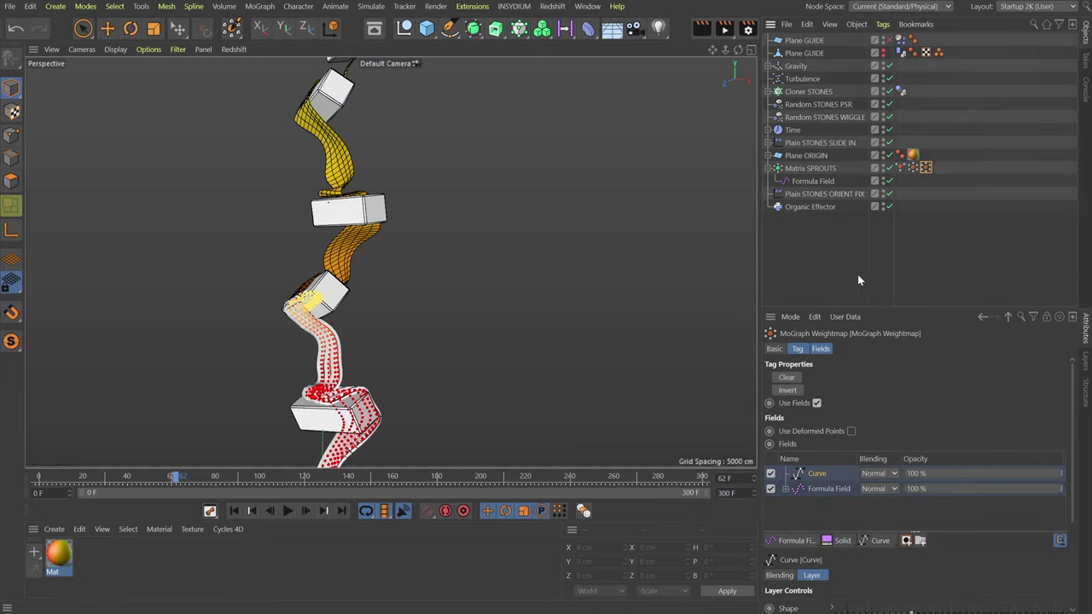
# - Rename the new weightmap tag as "MoGraph Weightmap ORIENT"
pyautogui.click(778, 349)
pyautogui.click(938, 394)
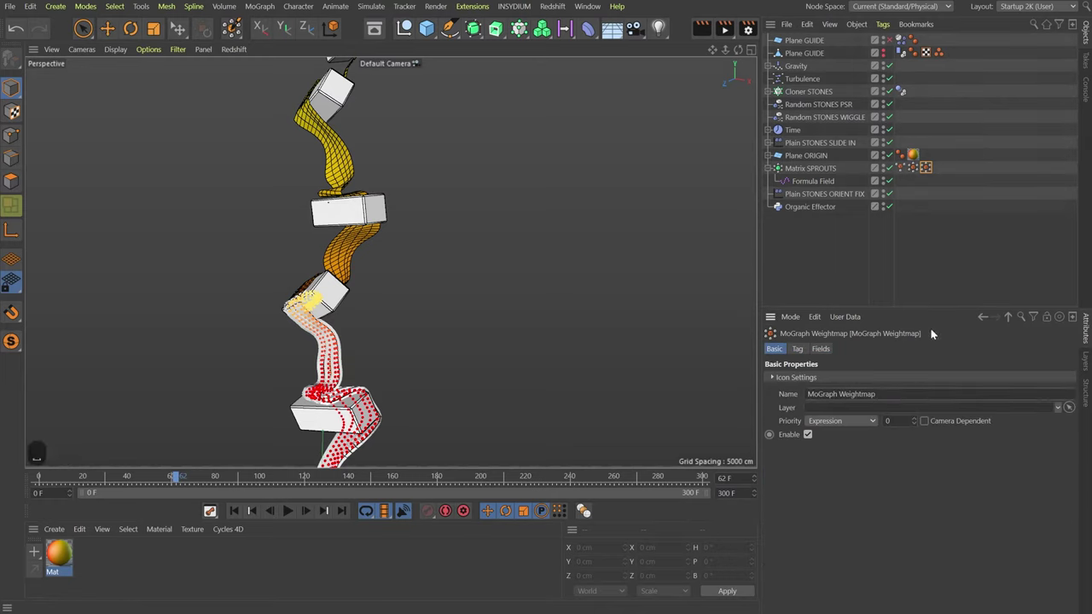
pyautogui.write('CRIENT')
pyautogui.press('Return')
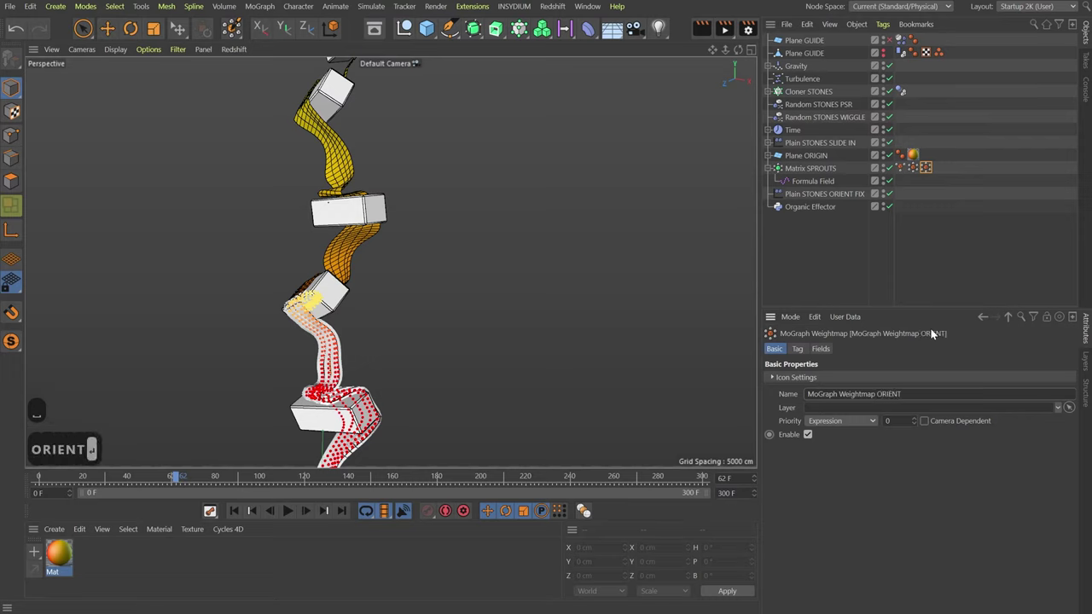
# - Disable the Organic Effector and shift the ORIENT weightmap curve's rise to run from about 0.15 to about 0.26
pyautogui.click(888, 207)
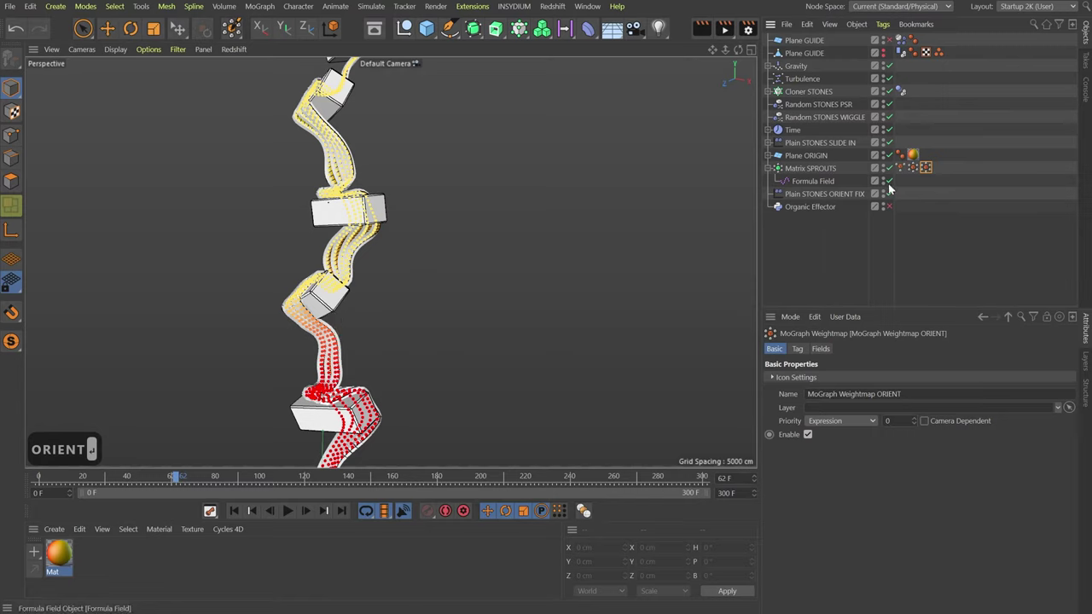
pyautogui.click(820, 348)
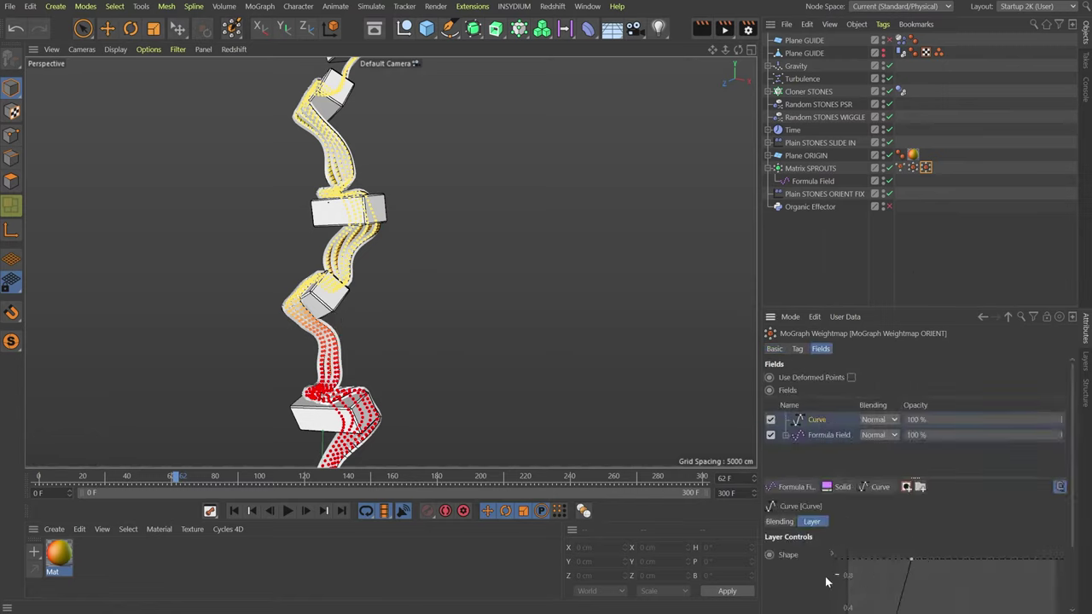
pyautogui.scroll(-2, 817, 561)
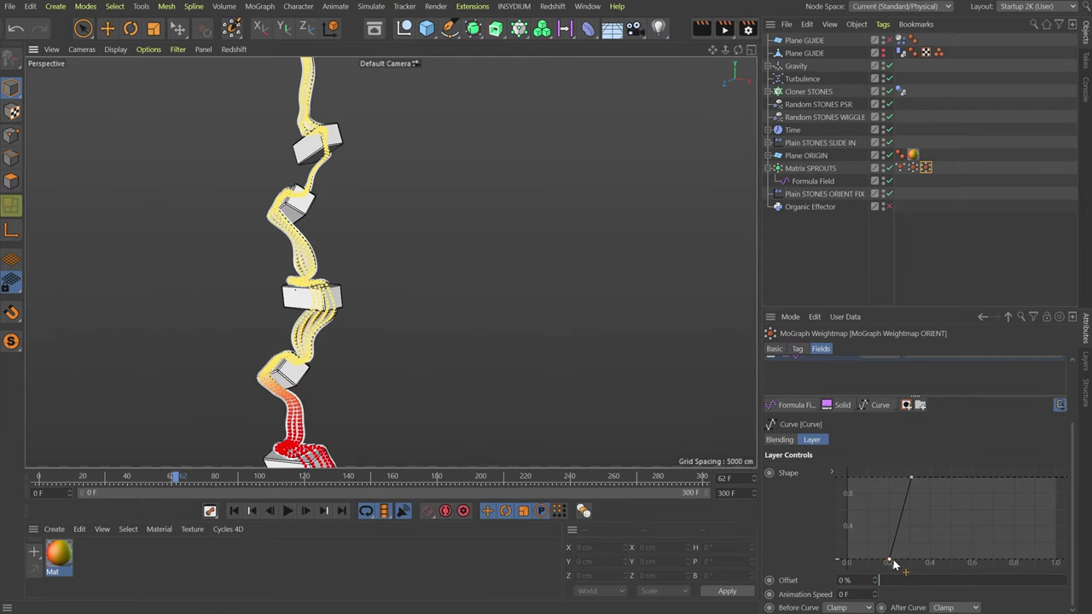
pyautogui.moveTo(889, 561); pyautogui.dragTo(883, 563)
pyautogui.moveTo(914, 476); pyautogui.dragTo(904, 478)
pyautogui.scroll(2, 929, 474)
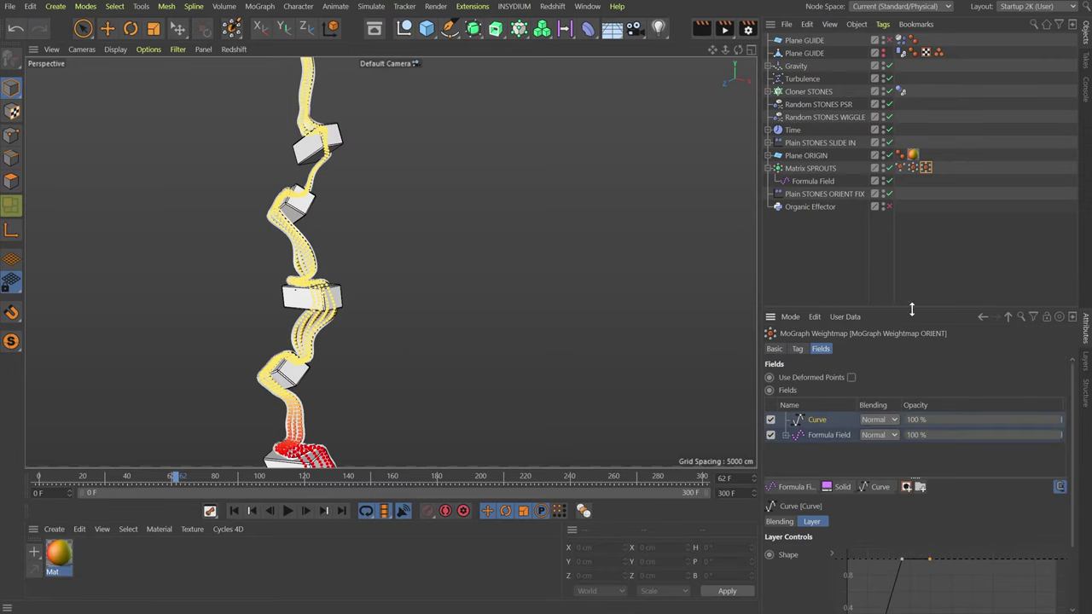
# - Reshape the ORIENT weightmap curve to rise between about 0.2 and 0.22, stay at 1 until about 0.37 and fall to 0 near 0.44
pyautogui.moveTo(916, 309); pyautogui.dragTo(915, 133)
pyautogui.keyDown('ctrl'); pyautogui.moveTo(937, 383); pyautogui.dragTo(943, 470); pyautogui.keyUp('ctrl')
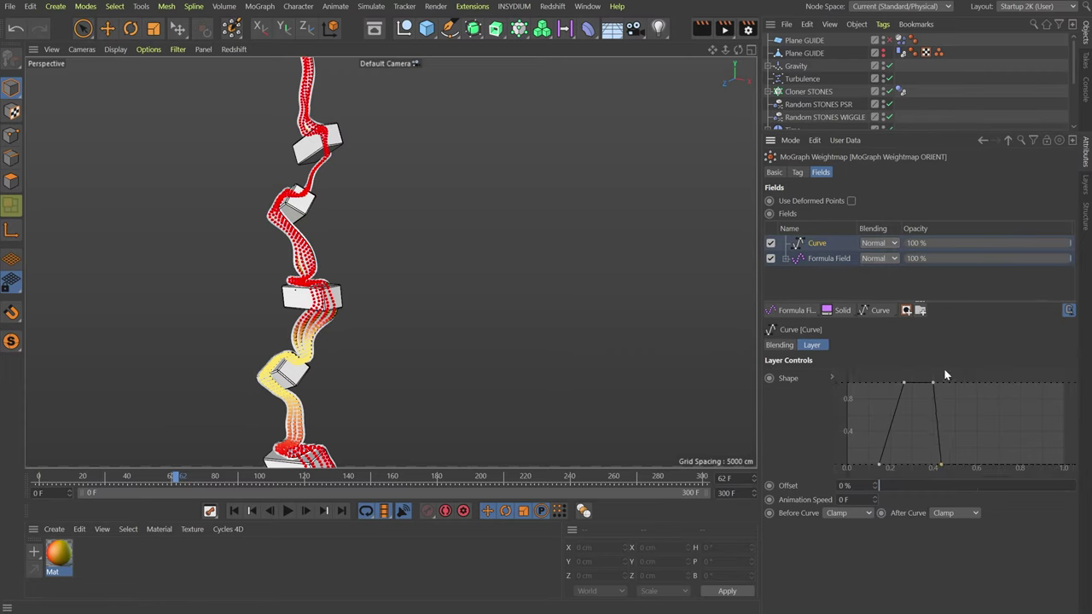
pyautogui.moveTo(933, 383); pyautogui.dragTo(893, 383)
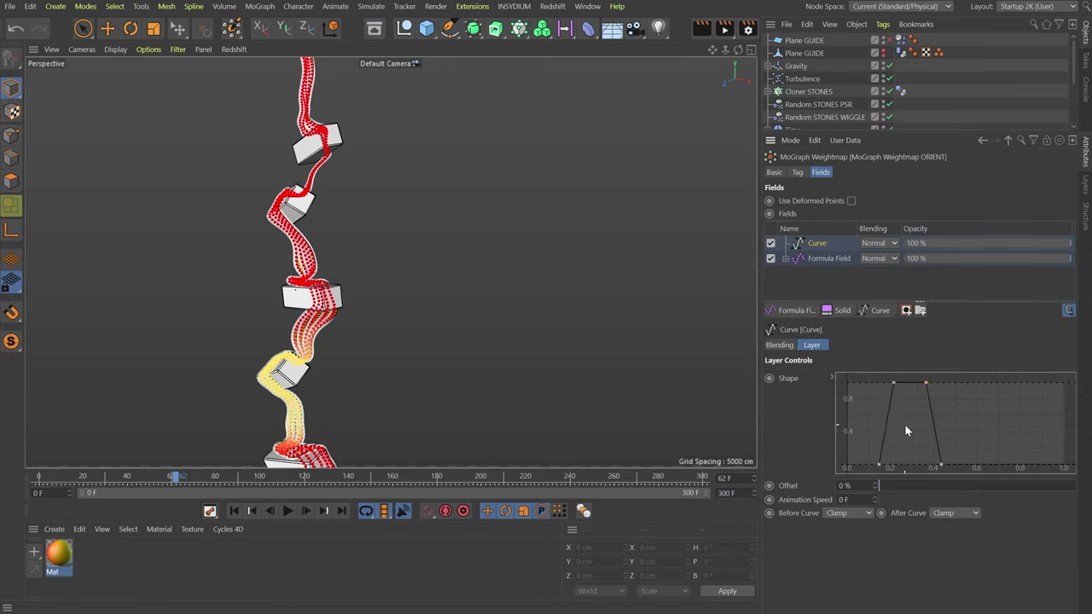
pyautogui.moveTo(879, 468); pyautogui.dragTo(888, 469)
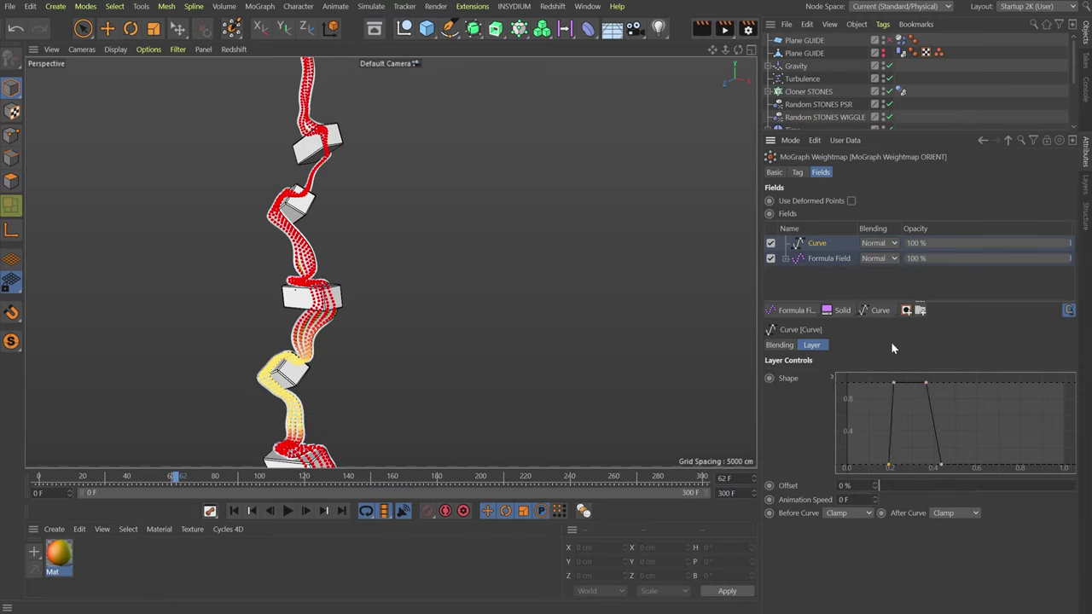
# - Adjust the ORIENT weightmap curve's first rise to run from about 0.22 to about 0.26
pyautogui.moveTo(894, 384); pyautogui.dragTo(906, 384)
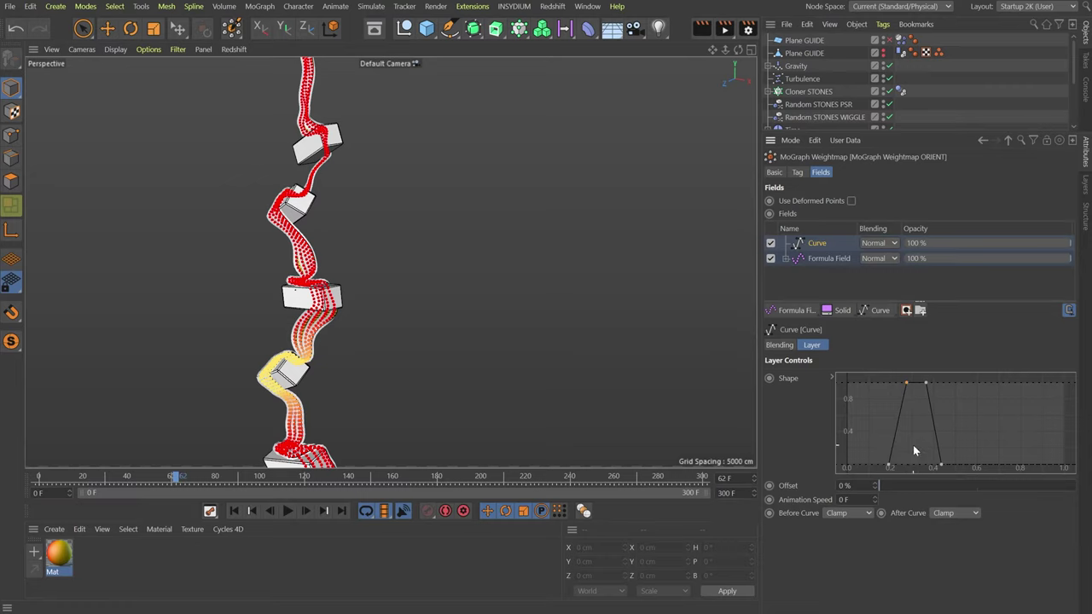
pyautogui.moveTo(889, 465); pyautogui.dragTo(894, 466)
pyautogui.moveTo(906, 384); pyautogui.dragTo(903, 383)
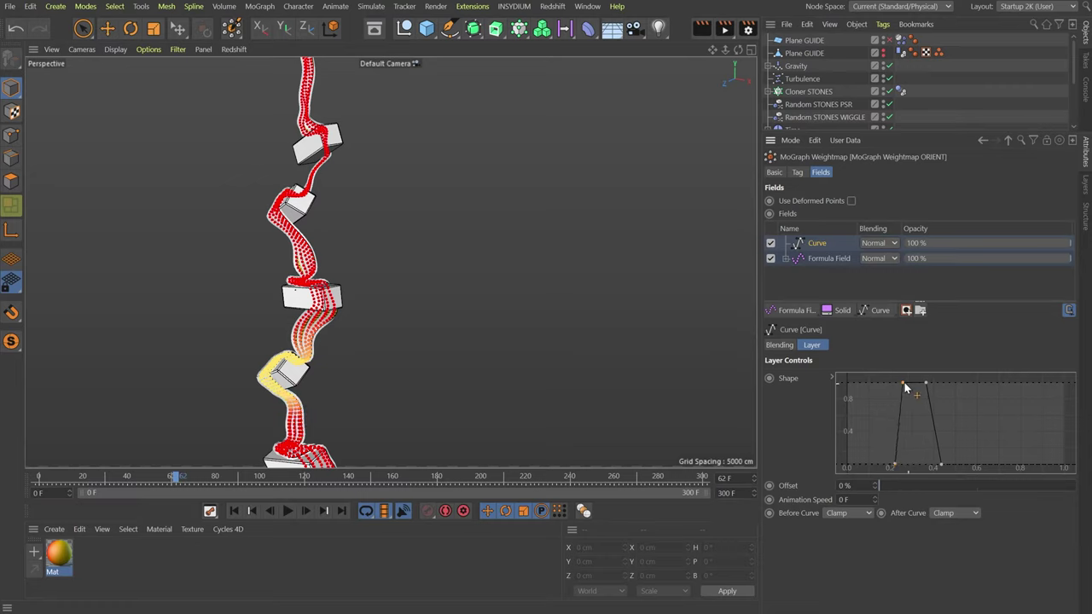
# - Add a second plateau to the ORIENT weightmap curve, rising between about 0.7 and 0.76 and falling between about 0.87 and 0.9
pyautogui.keyDown('ctrl'); pyautogui.click(993, 462); pyautogui.keyUp('ctrl')
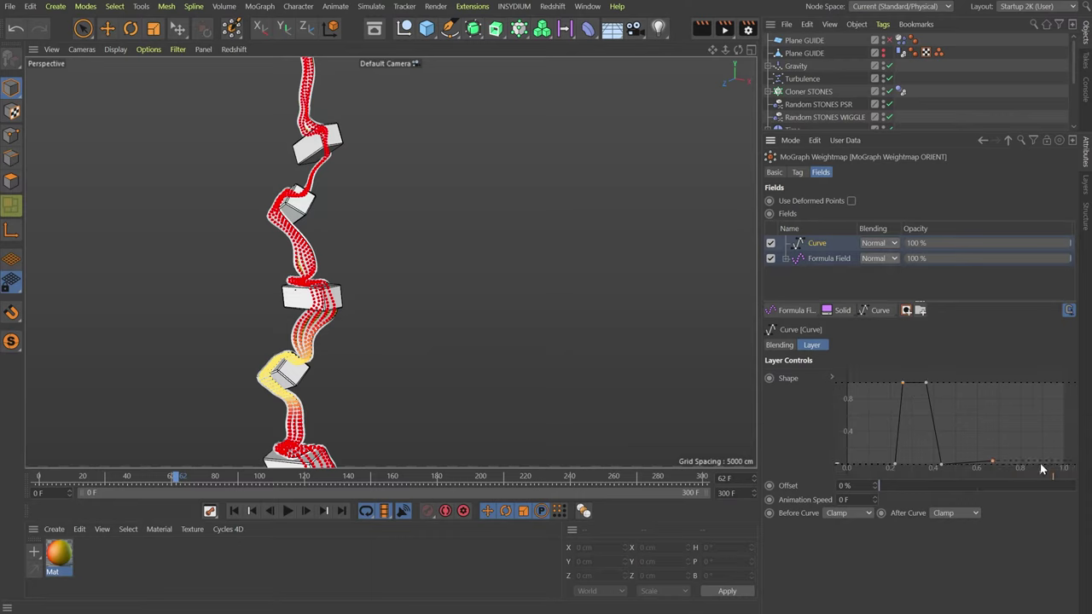
pyautogui.keyDown('ctrl'); pyautogui.click(1041, 465); pyautogui.keyUp('ctrl')
pyautogui.keyDown('ctrl'); pyautogui.click(1023, 462); pyautogui.keyUp('ctrl')
pyautogui.moveTo(993, 461); pyautogui.dragTo(1016, 332)
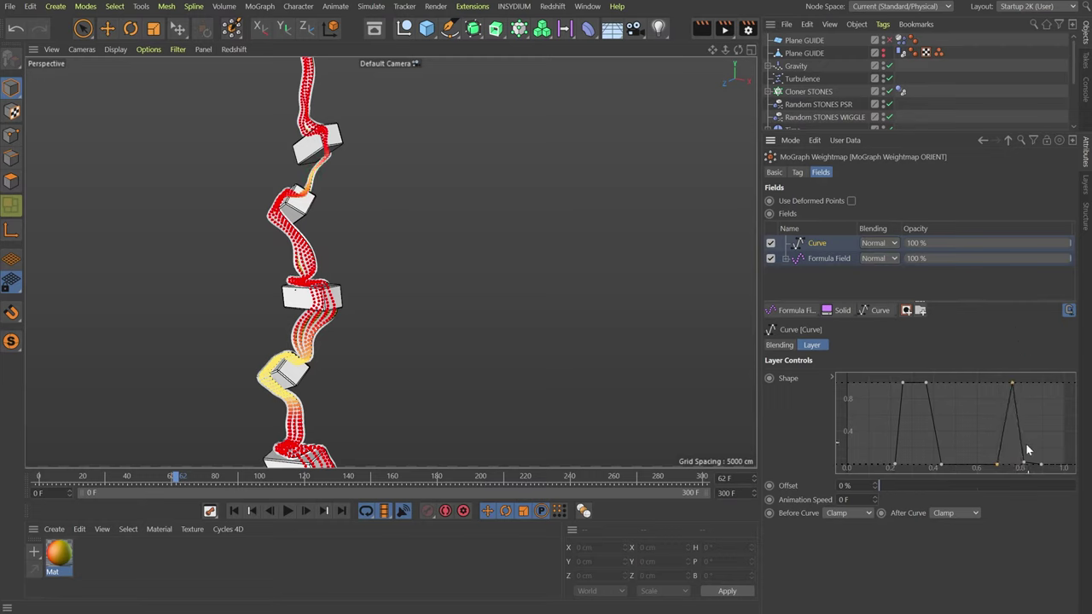
pyautogui.moveTo(1026, 466); pyautogui.dragTo(1047, 352)
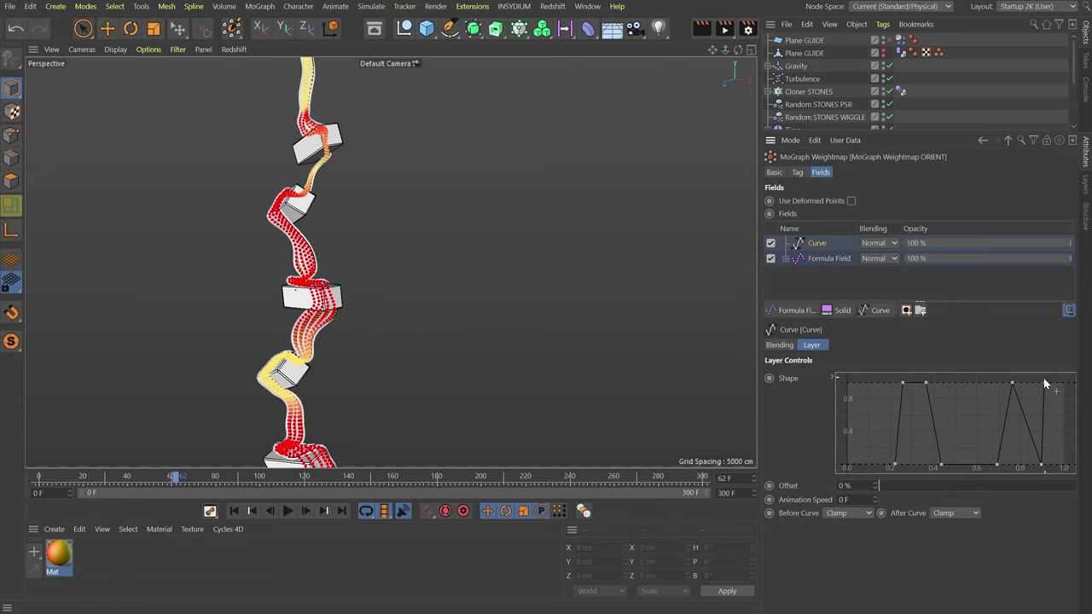
pyautogui.moveTo(1044, 383); pyautogui.dragTo(1033, 384)
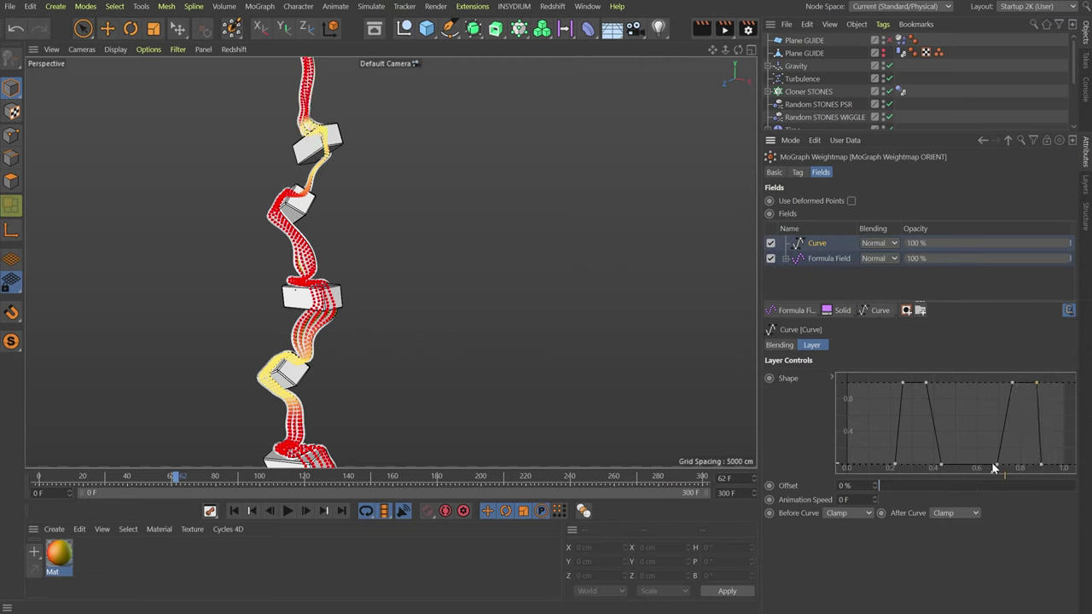
# - Shift the ORIENT curve's second plateau to rise between about 0.57 and 0.6 and fall between about 0.75 and 0.78
pyautogui.moveTo(996, 464); pyautogui.dragTo(966, 474)
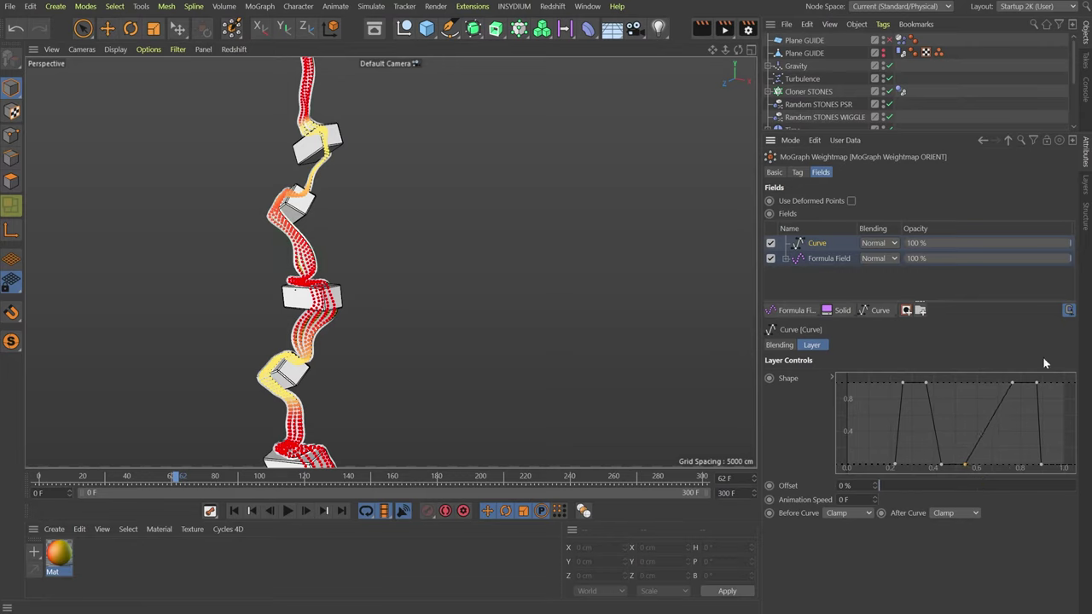
pyautogui.moveTo(1009, 384)
pyautogui.mouseDown()
pyautogui.moveTo(988, 383)
pyautogui.moveTo(1022, 375)
pyautogui.moveTo(1007, 369)
pyautogui.mouseUp()
pyautogui.moveTo(1042, 468); pyautogui.dragTo(1016, 469)
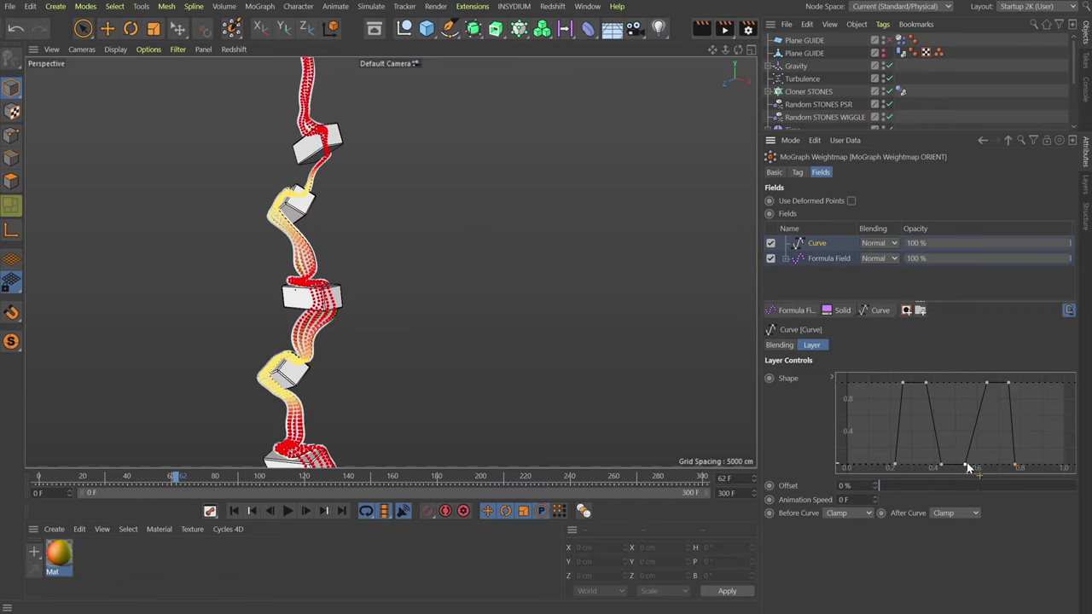
pyautogui.moveTo(968, 468); pyautogui.dragTo(972, 471)
pyautogui.moveTo(986, 382); pyautogui.dragTo(976, 382)
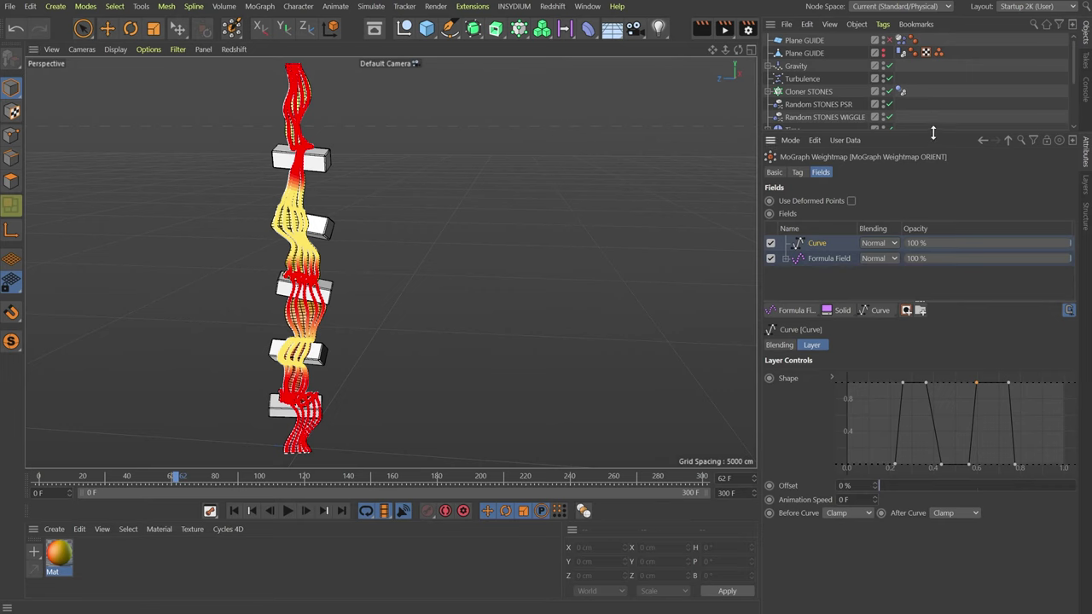
# - Replace the Curve layer in the falloff of Plain STONES ORIENT FIX with the MoGraph Weightmap ORIENT tag
pyautogui.moveTo(933, 132); pyautogui.dragTo(933, 316)
pyautogui.click(845, 195)
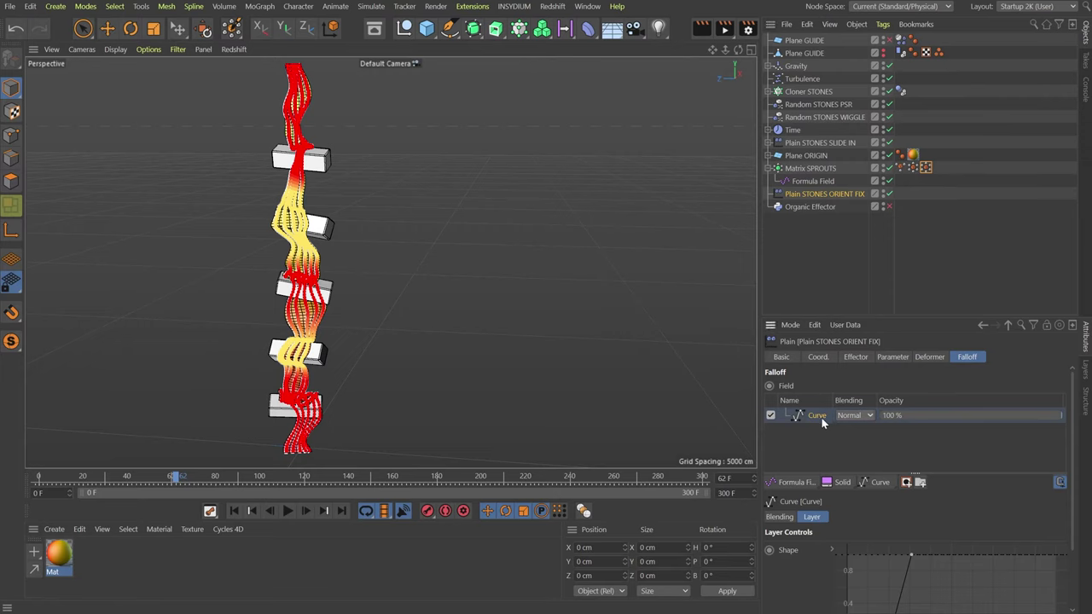
pyautogui.press('Delete')
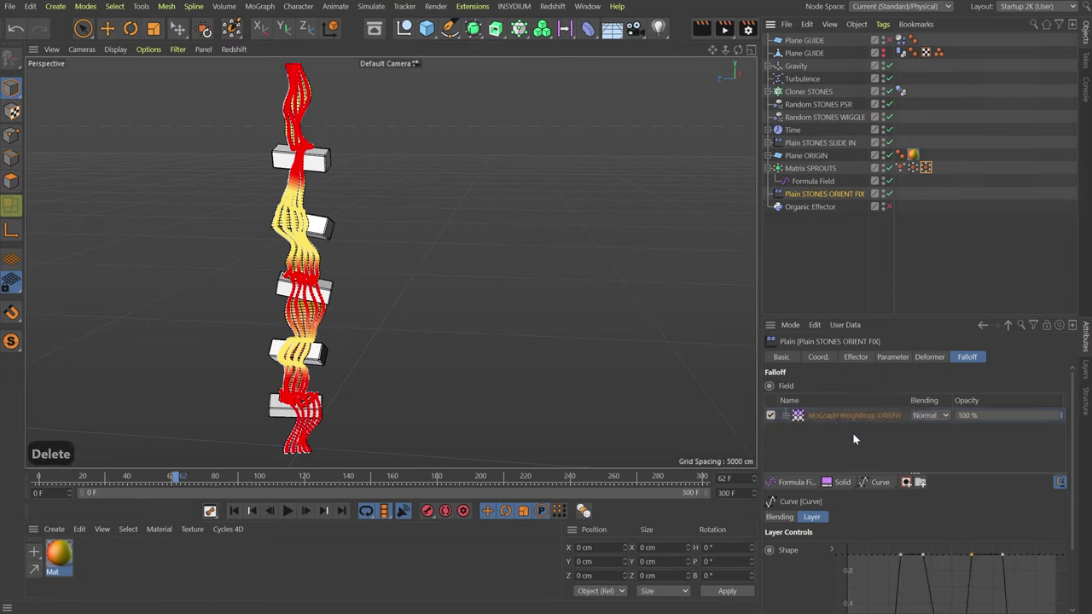
pyautogui.click(851, 418)
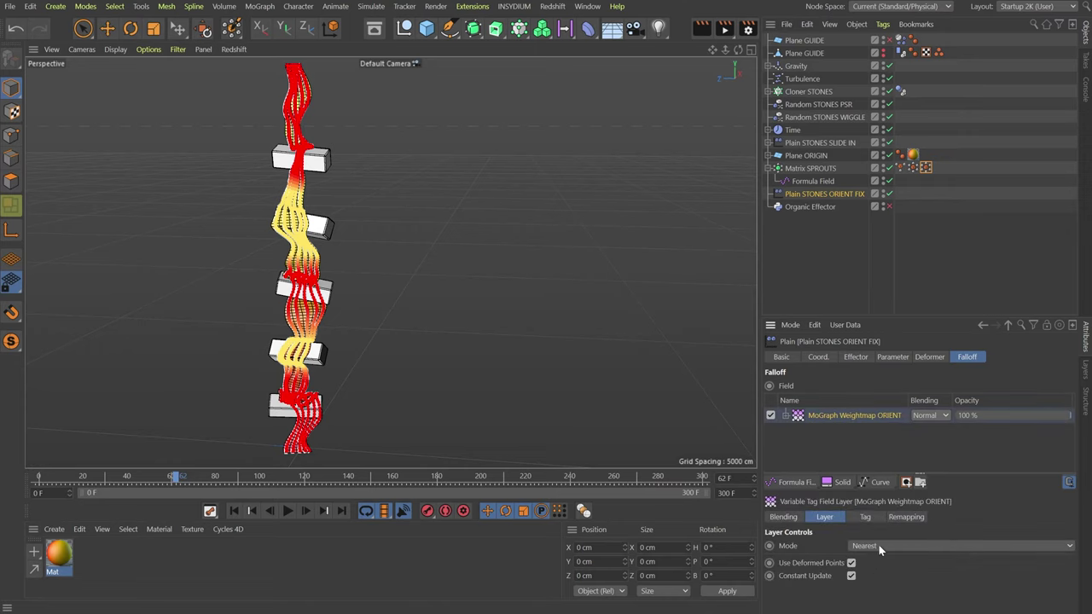
# - Change the Mode of the ORIENT weightmap layer in the effector's falloff and turn off Use Deformed Points
pyautogui.click(877, 545)
pyautogui.click(848, 570)
pyautogui.click(852, 565)
# - Enable the Organic Effector and move to frame 65 to check the sprouts around the stones up close
pyautogui.click(843, 261)
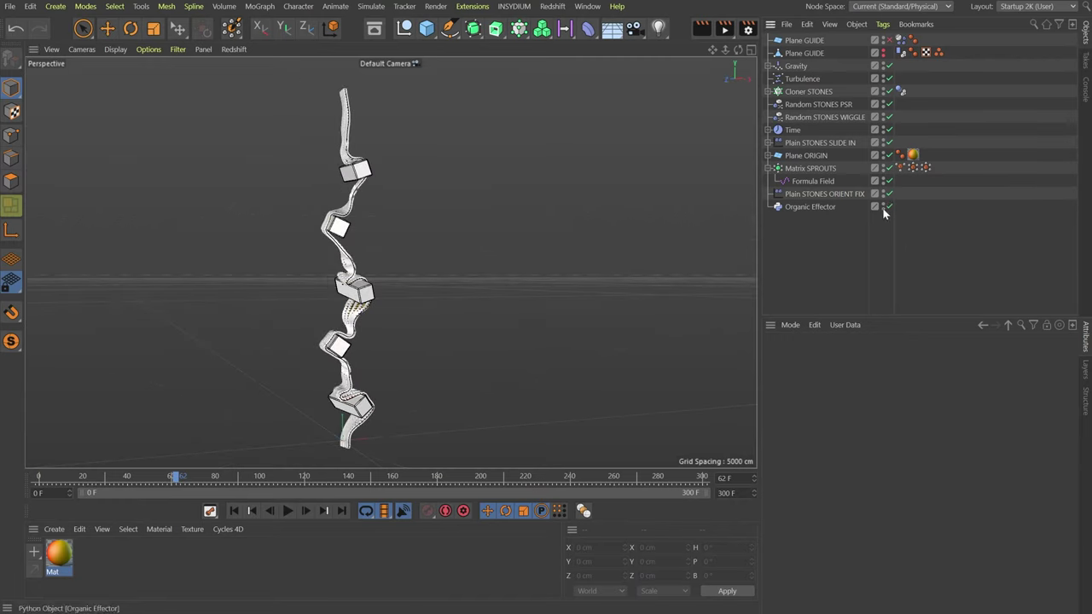
pyautogui.moveTo(185, 479); pyautogui.dragTo(184, 519)
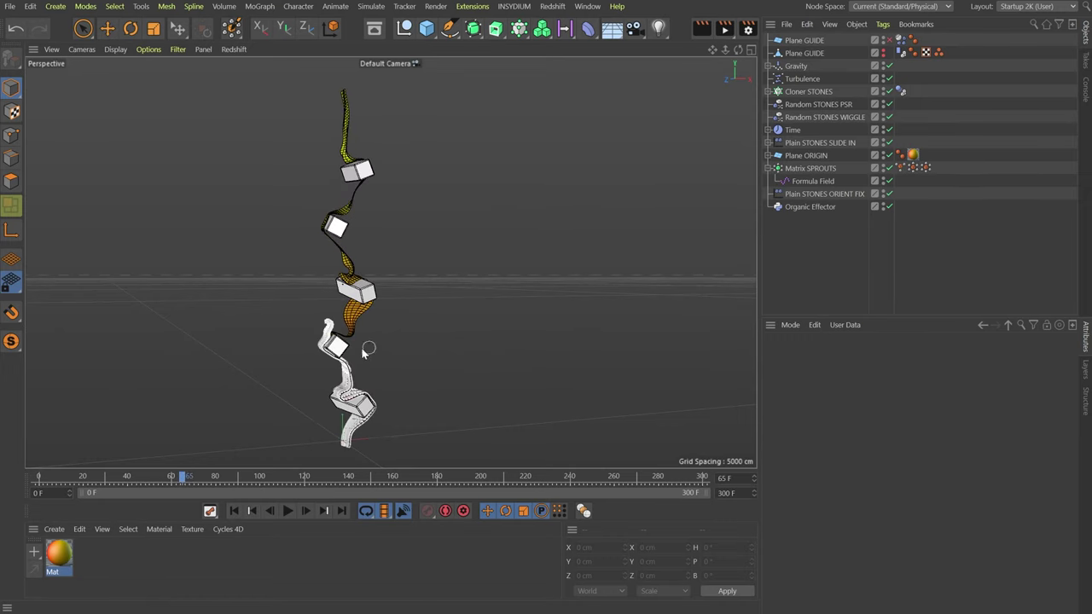
pyautogui.scroll(3, 321, 344)
pyautogui.scroll(2, 451, 371)
pyautogui.keyDown('alt'); pyautogui.moveTo(451, 370); pyautogui.dragTo(323, 333); pyautogui.keyUp('alt')
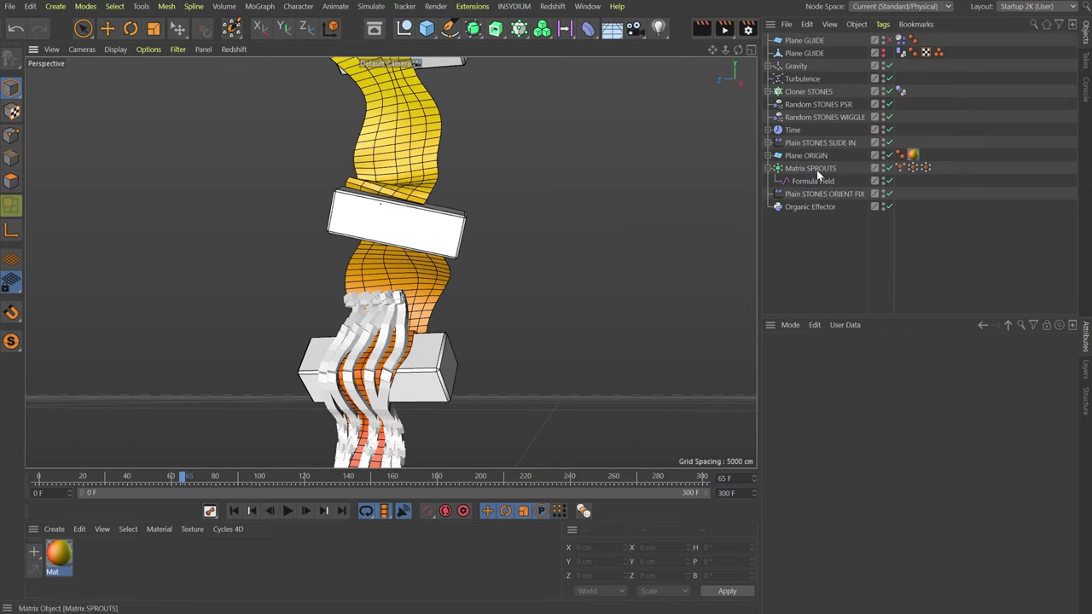
# - Rename the original weightmap tag on Matrix SPROUTS as "MoGraph Weightmap GROW"
pyautogui.click(925, 168)
pyautogui.click(915, 169)
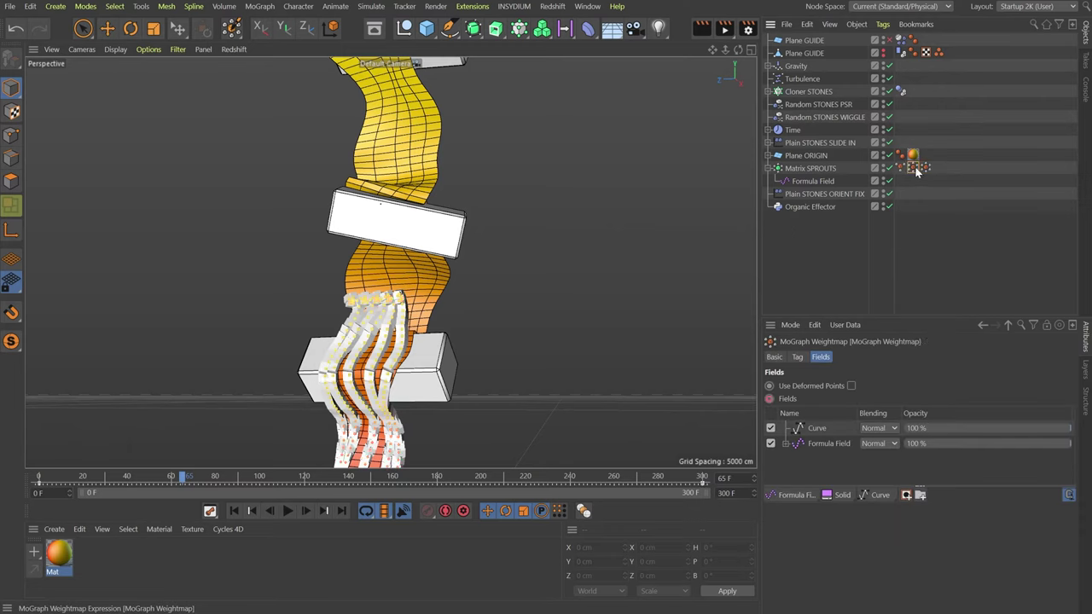
pyautogui.click(773, 357)
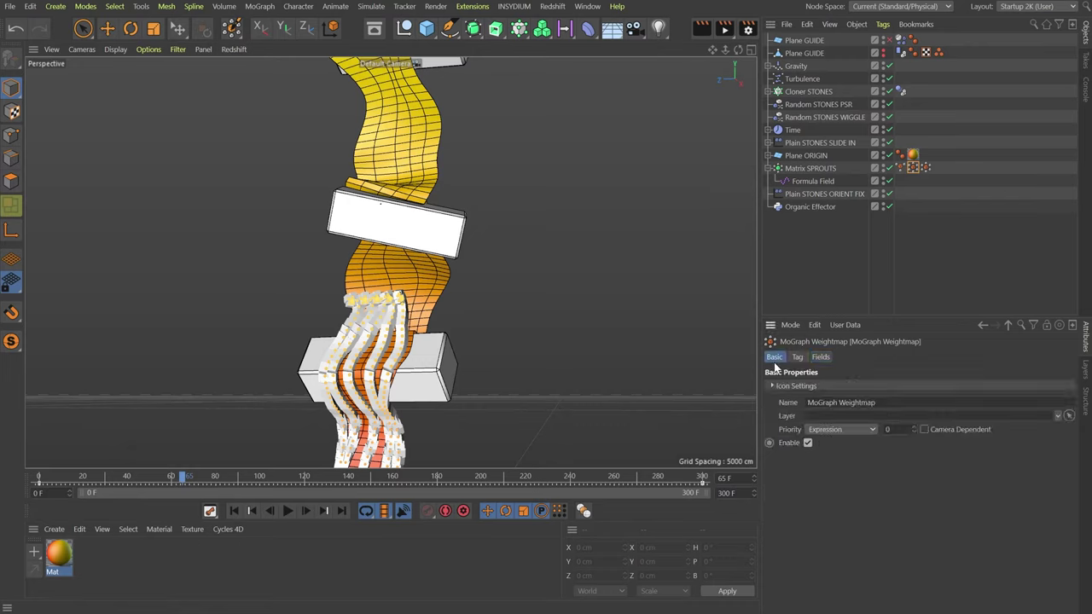
pyautogui.click(935, 402)
pyautogui.write('GROW')
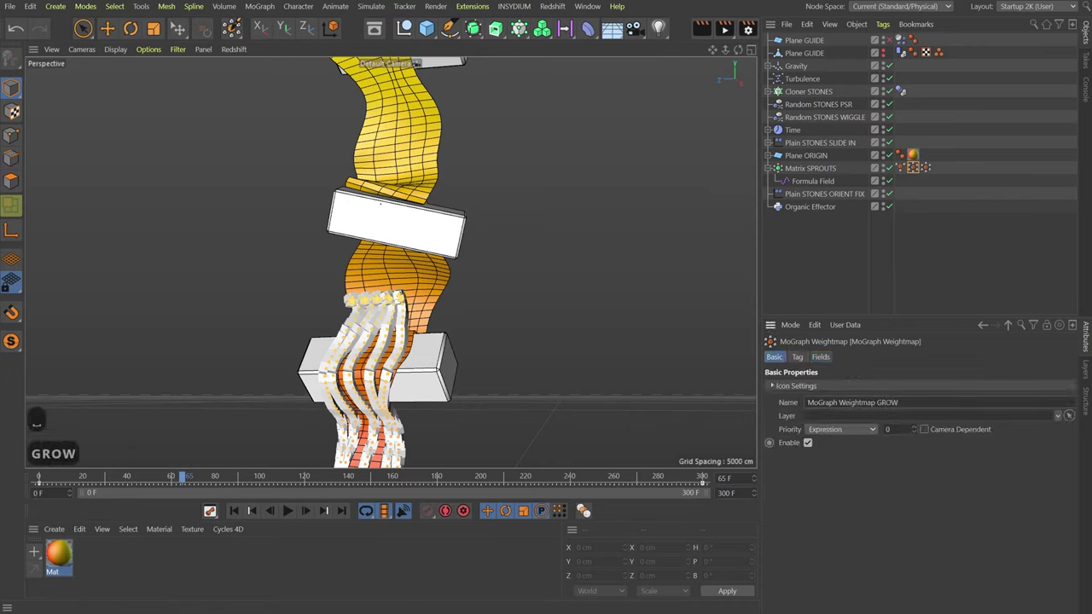
pyautogui.press('Return')
# - Add a Shader Field to the GROW weightmap's fields and load a Tiles shader into it
pyautogui.click(821, 357)
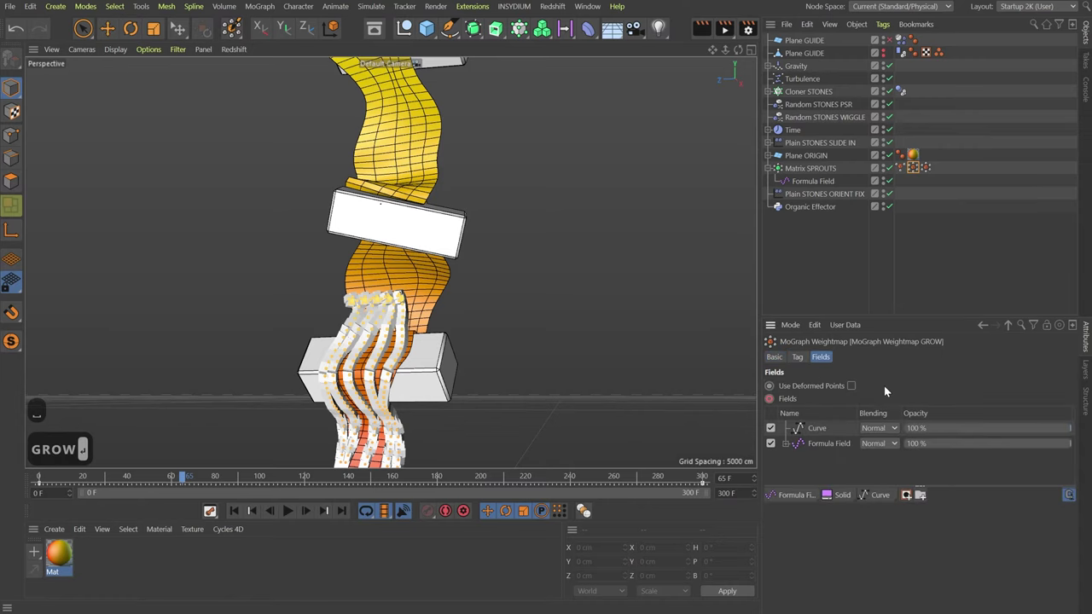
pyautogui.click(792, 494)
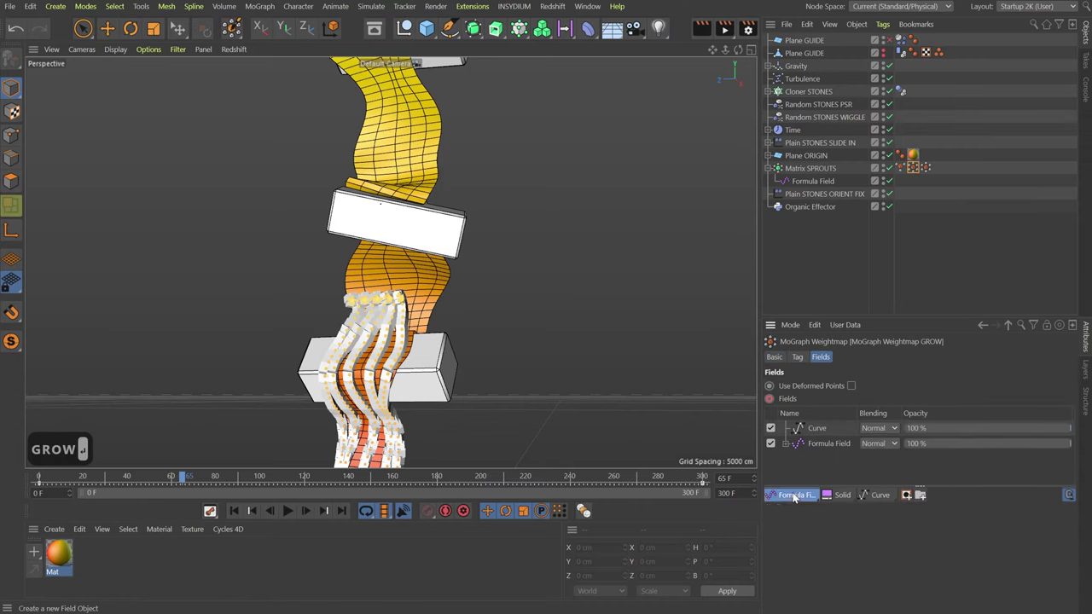
pyautogui.click(876, 509)
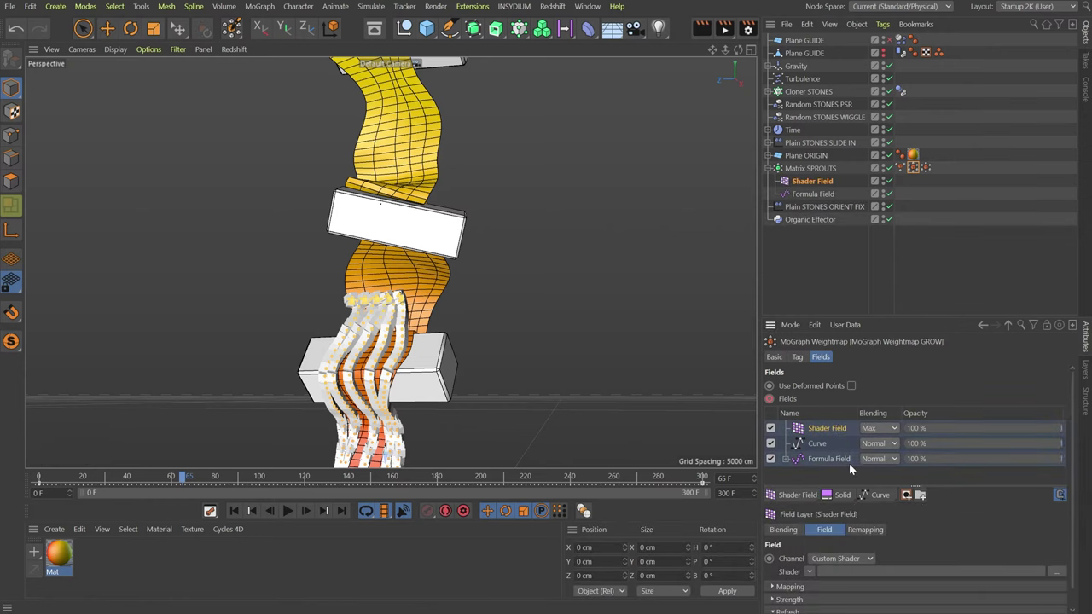
pyautogui.click(809, 571)
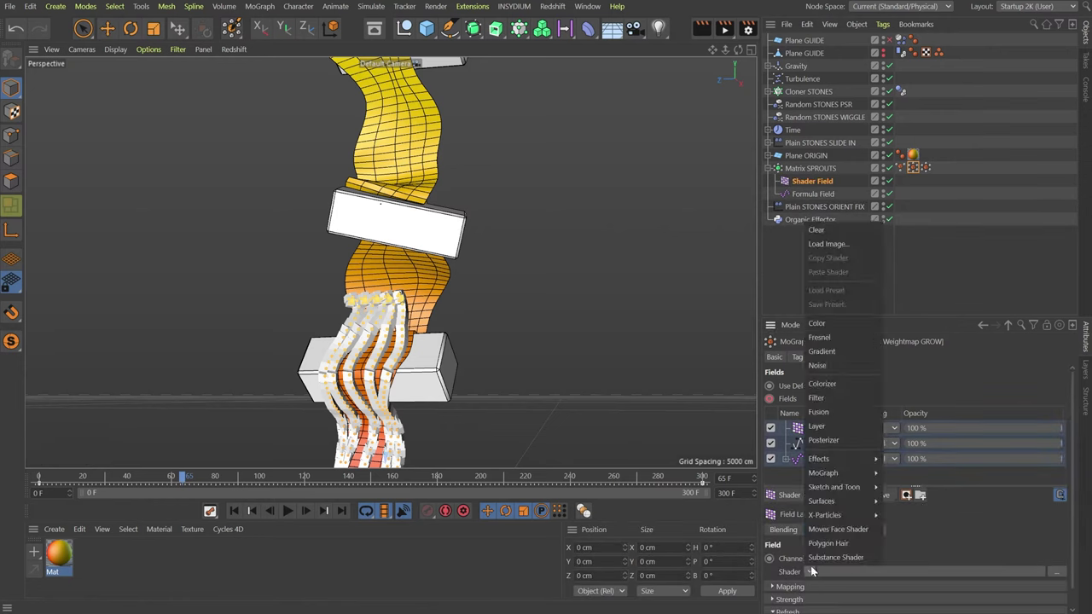
pyautogui.moveTo(839, 501)
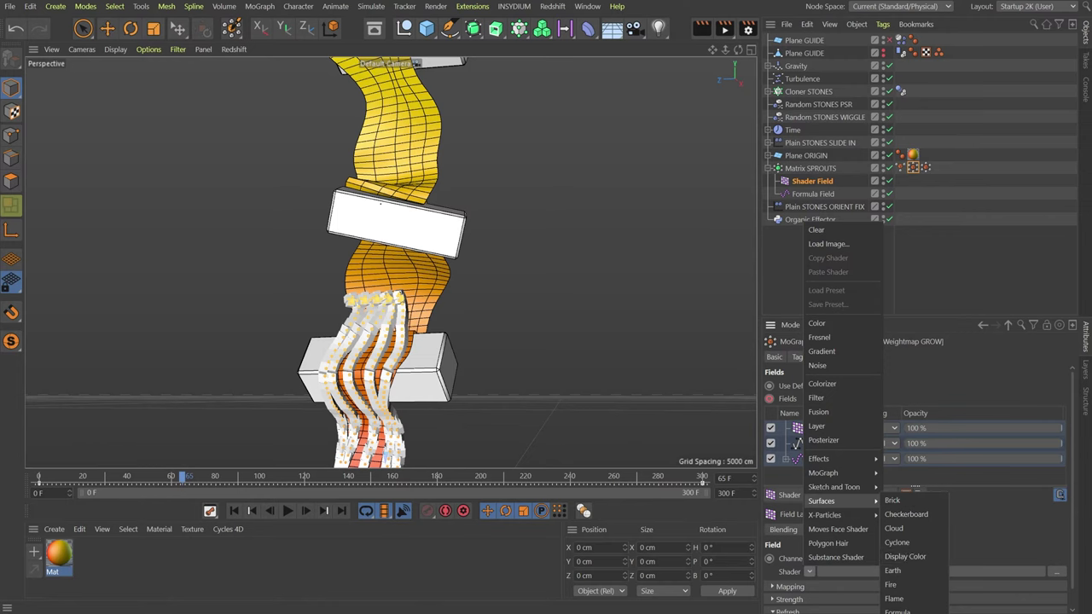
pyautogui.click(894, 607)
pyautogui.click(821, 598)
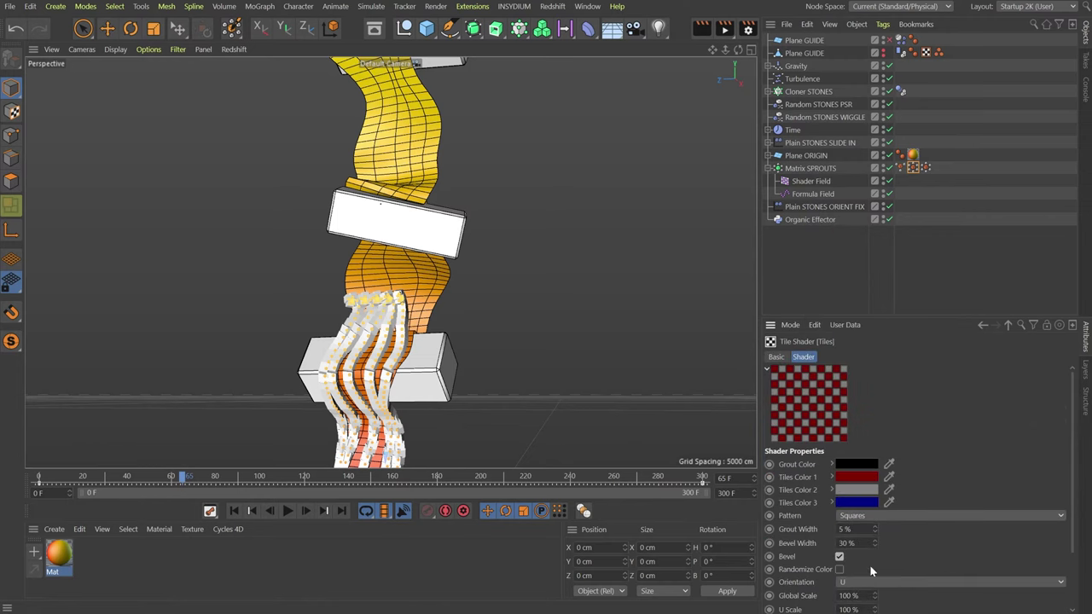
# - Set the Tiles shader's pattern to Lines 1, with Tiles Color 1 white and Tiles Color 3 black
pyautogui.click(876, 515)
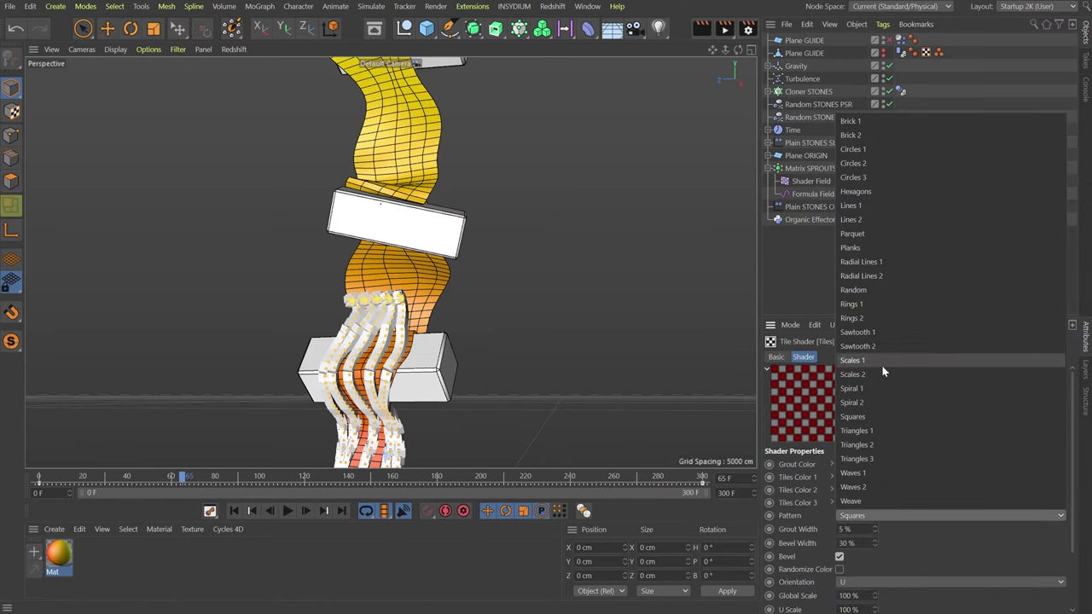
pyautogui.click(882, 208)
pyautogui.moveTo(855, 492)
pyautogui.mouseDown()
pyautogui.moveTo(828, 473)
pyautogui.moveTo(848, 469)
pyautogui.moveTo(852, 504)
pyautogui.mouseUp()
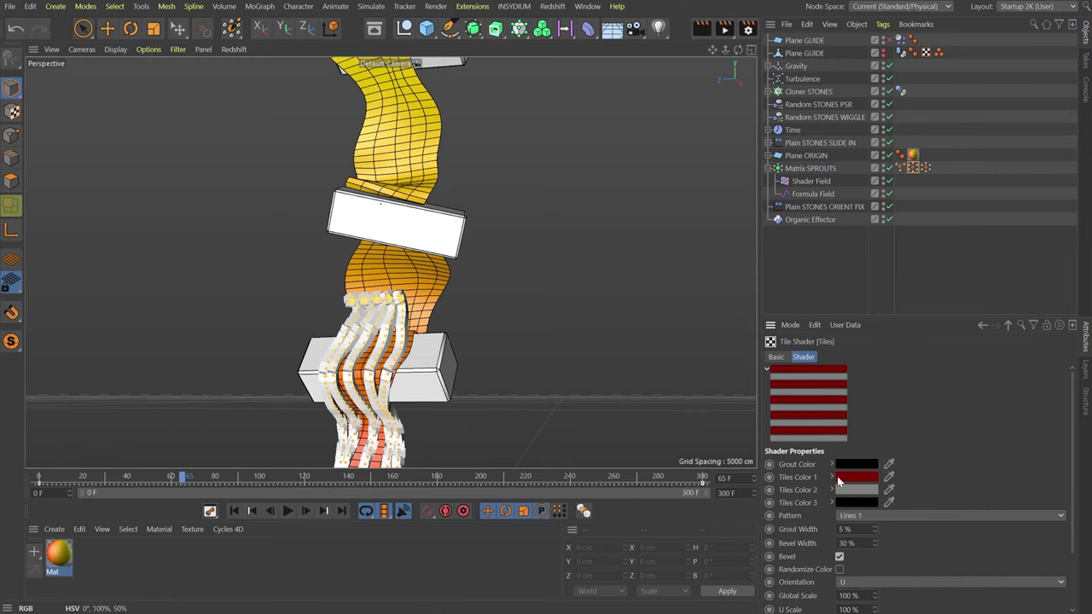
pyautogui.click(831, 477)
pyautogui.moveTo(928, 527); pyautogui.dragTo(1064, 538)
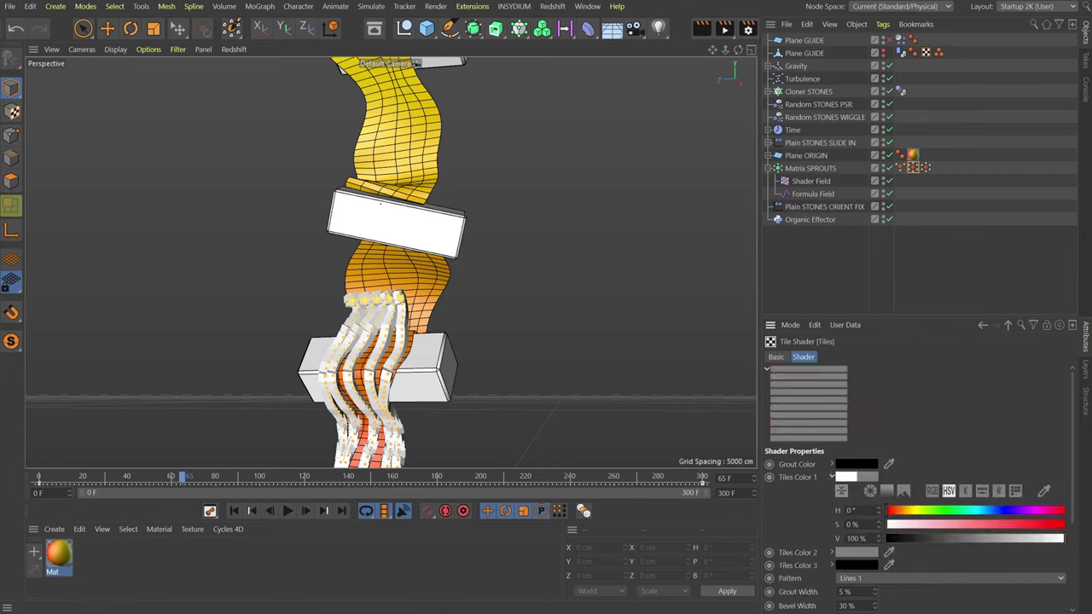
pyautogui.click(831, 476)
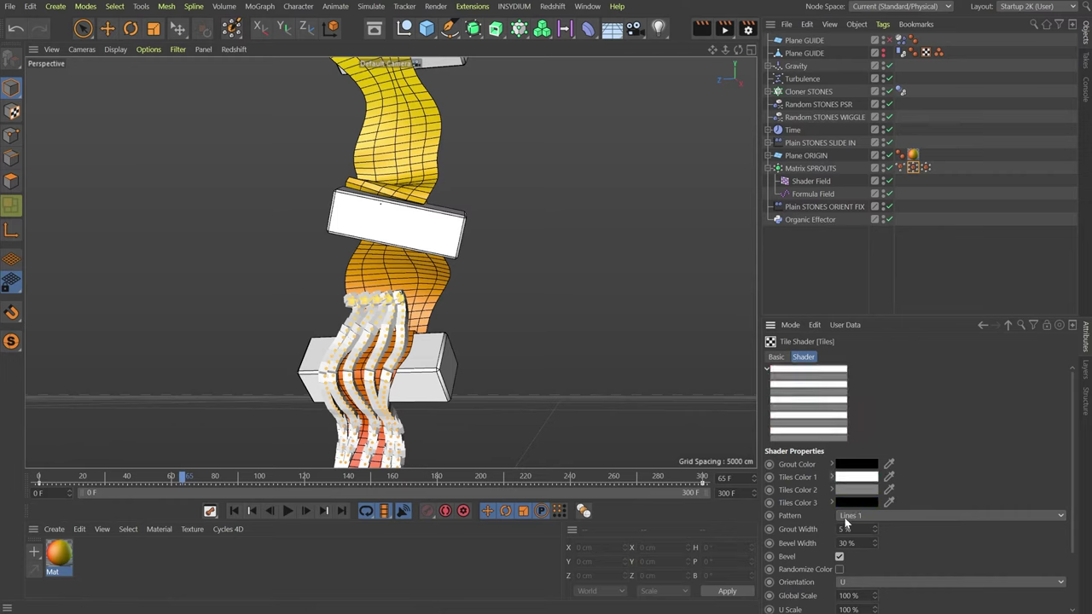
# - Enable Randomize Color on the Tiles shader and set its Grout Width and Bevel Width to 0 %
pyautogui.click(839, 569)
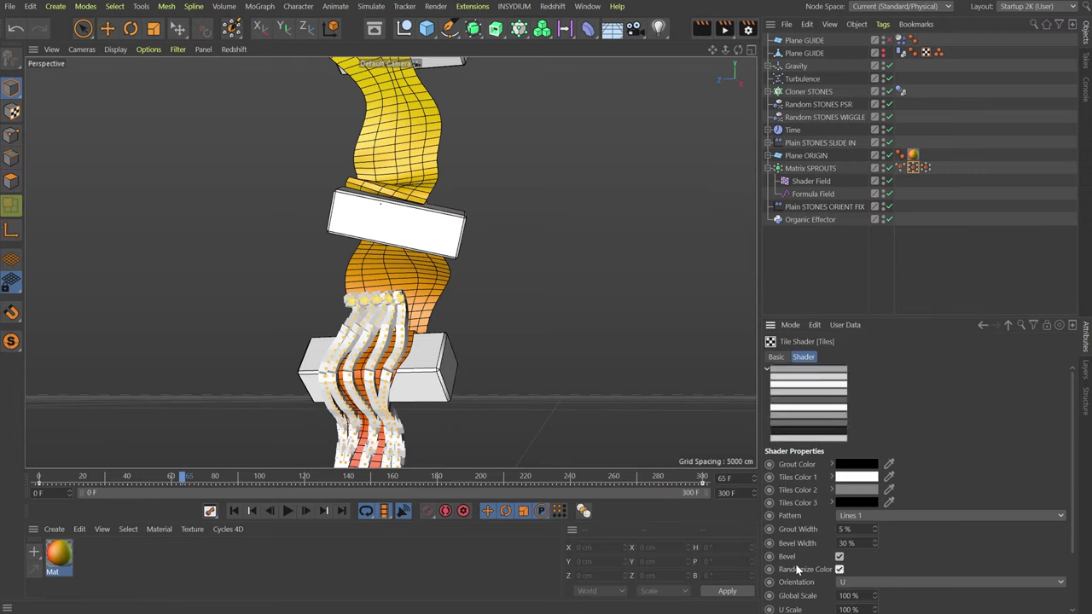
pyautogui.doubleClick(845, 528)
pyautogui.write('0')
pyautogui.press('Tab')
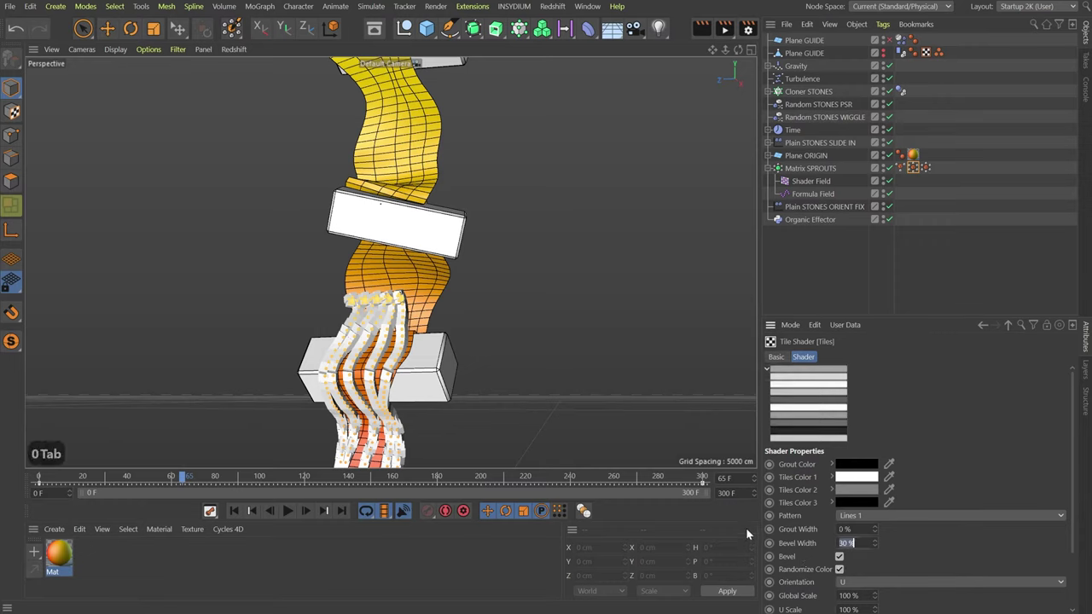
pyautogui.write('0')
pyautogui.press('Return')
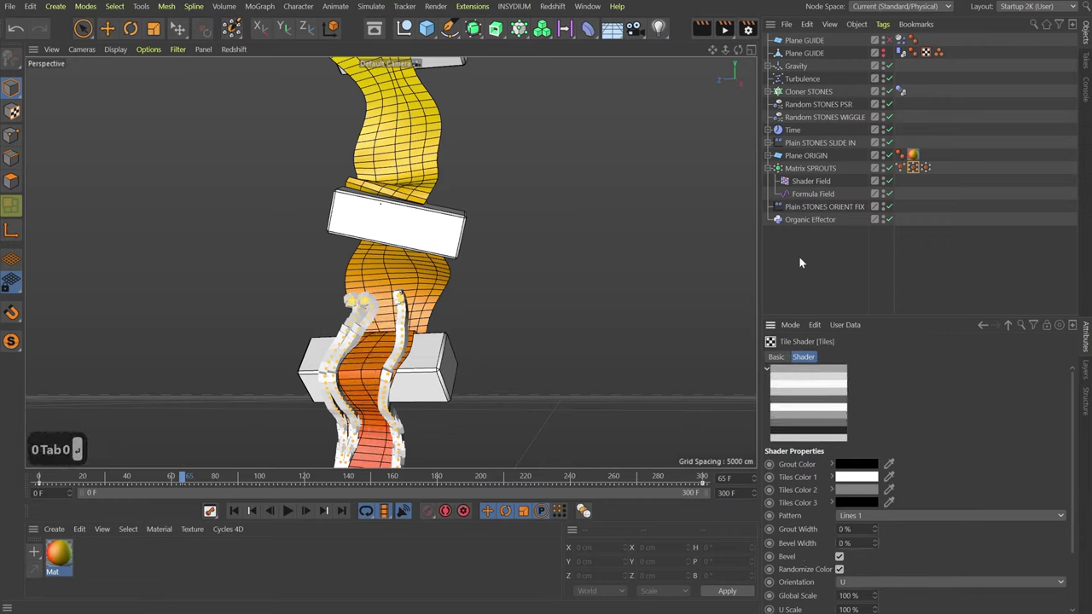
# - Move the Shader Field below the Curve in the GROW weightmap's fields and set its blending to Subtract
pyautogui.click(912, 169)
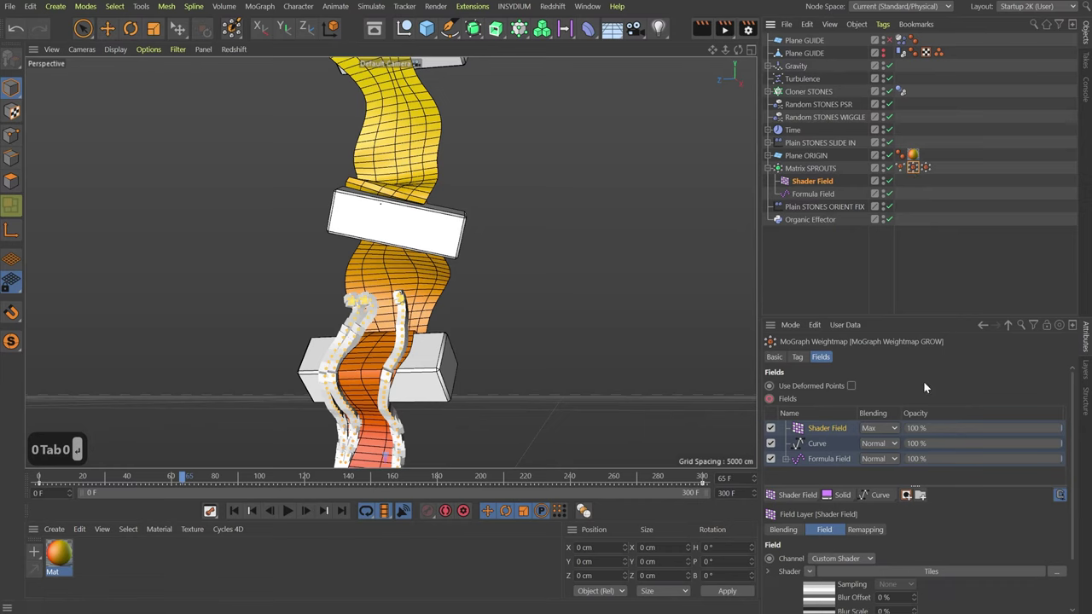
pyautogui.moveTo(834, 426); pyautogui.dragTo(831, 452)
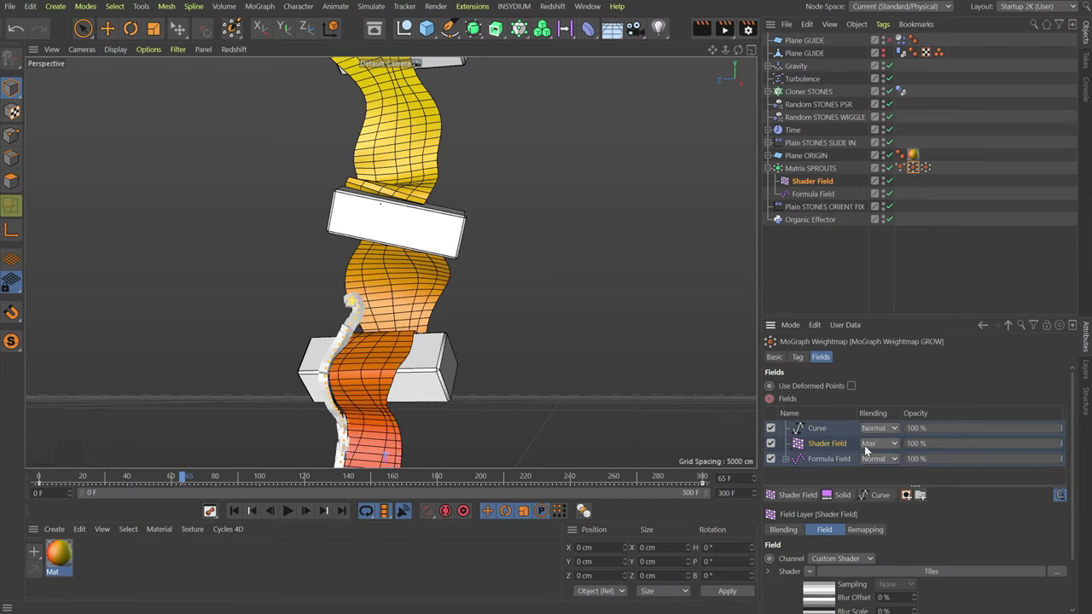
pyautogui.click(881, 443)
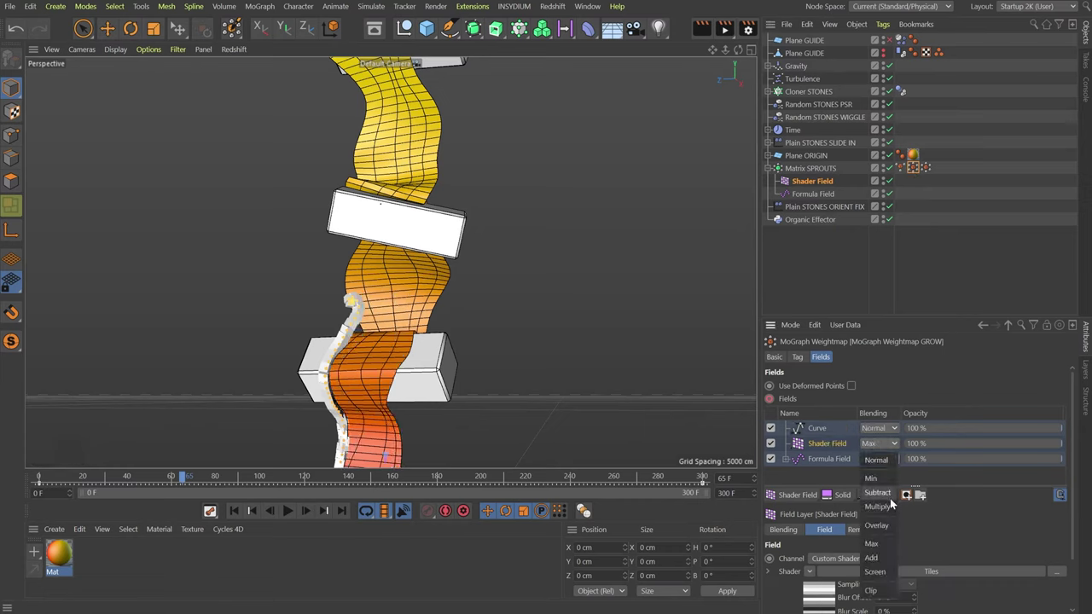
pyautogui.click(886, 494)
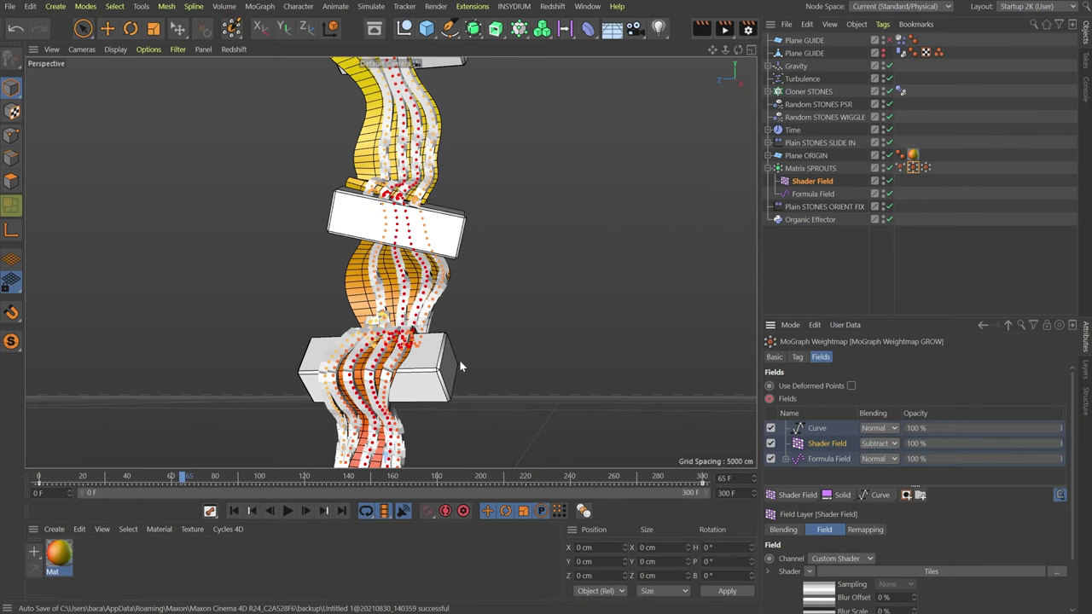
# - Lower the Shader Field's opacity in the GROW weightmap to about 7 % and check the staggered strand growth up to frame 118
pyautogui.scroll(-5, 459, 367)
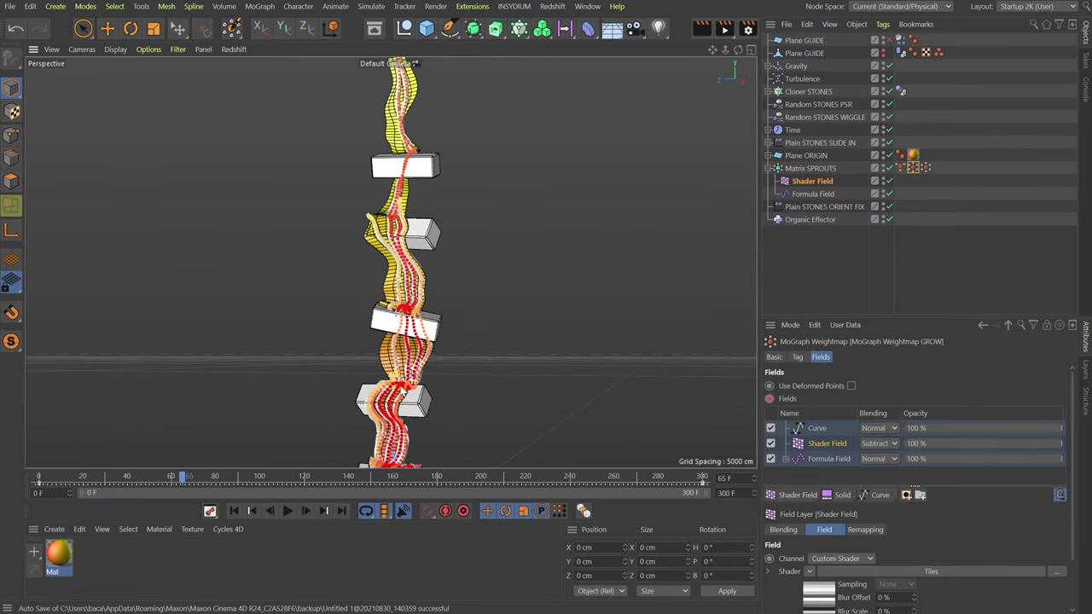
pyautogui.click(939, 181)
pyautogui.moveTo(191, 478)
pyautogui.mouseDown()
pyautogui.moveTo(264, 477)
pyautogui.moveTo(15, 482)
pyautogui.moveTo(191, 473)
pyautogui.mouseUp()
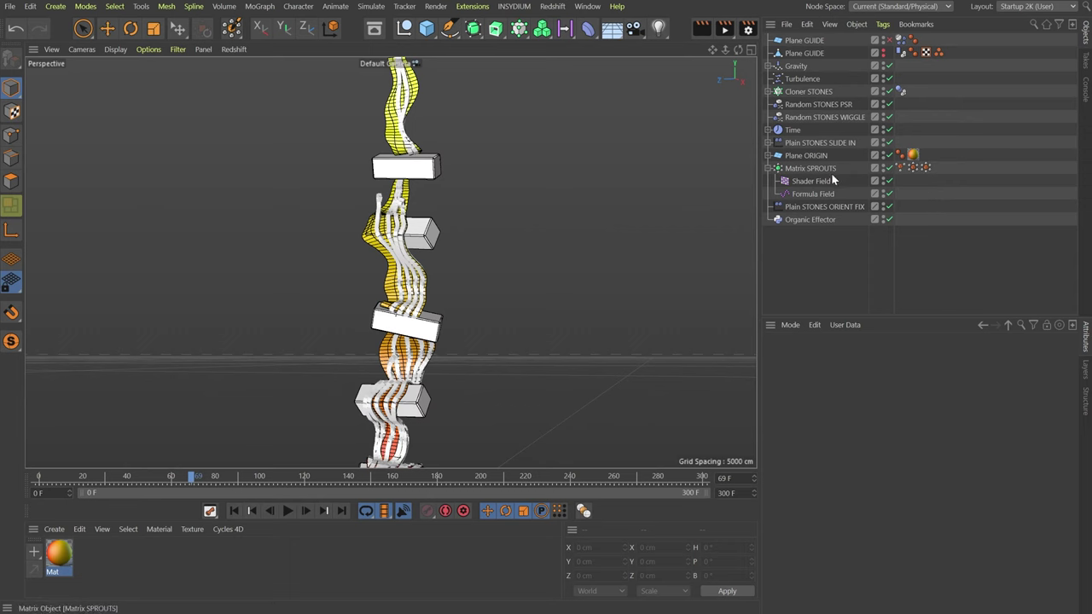
pyautogui.click(913, 168)
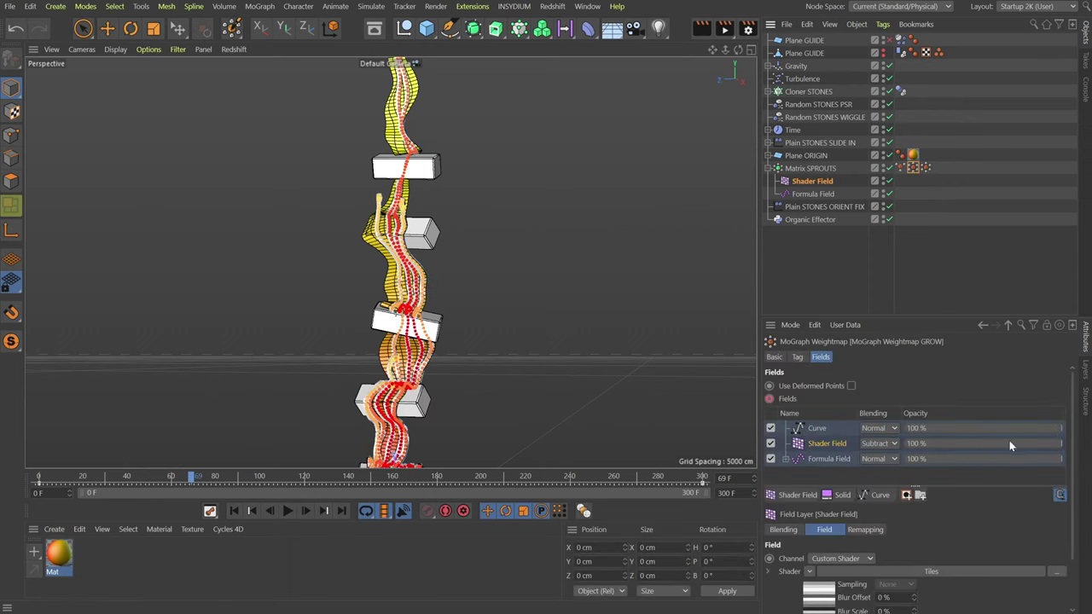
pyautogui.moveTo(1009, 443); pyautogui.dragTo(915, 452)
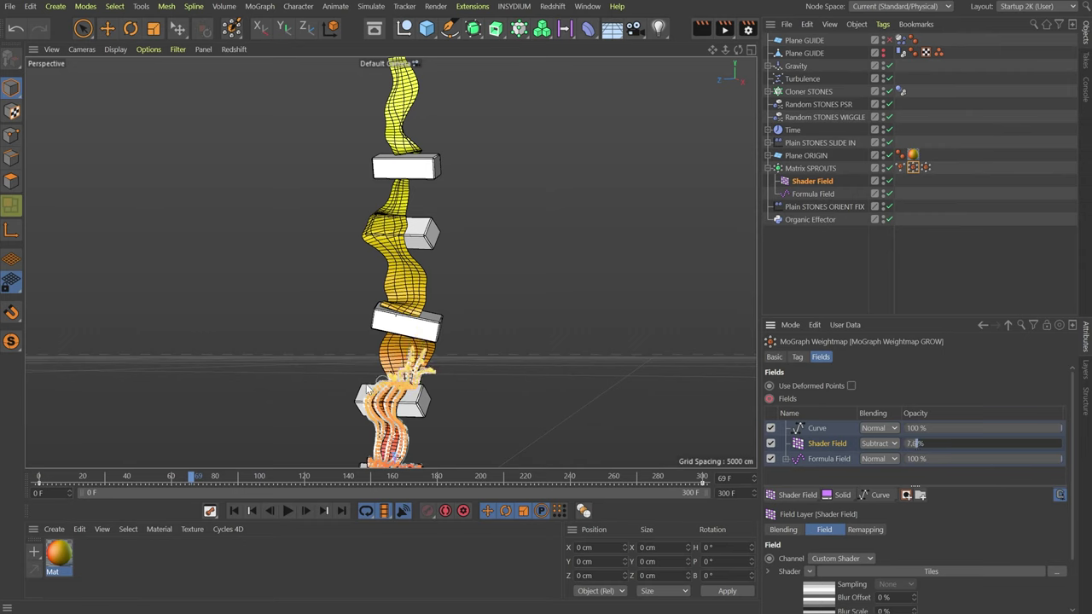
pyautogui.keyDown('alt'); pyautogui.moveTo(248, 418); pyautogui.dragTo(443, 375); pyautogui.keyUp('alt')
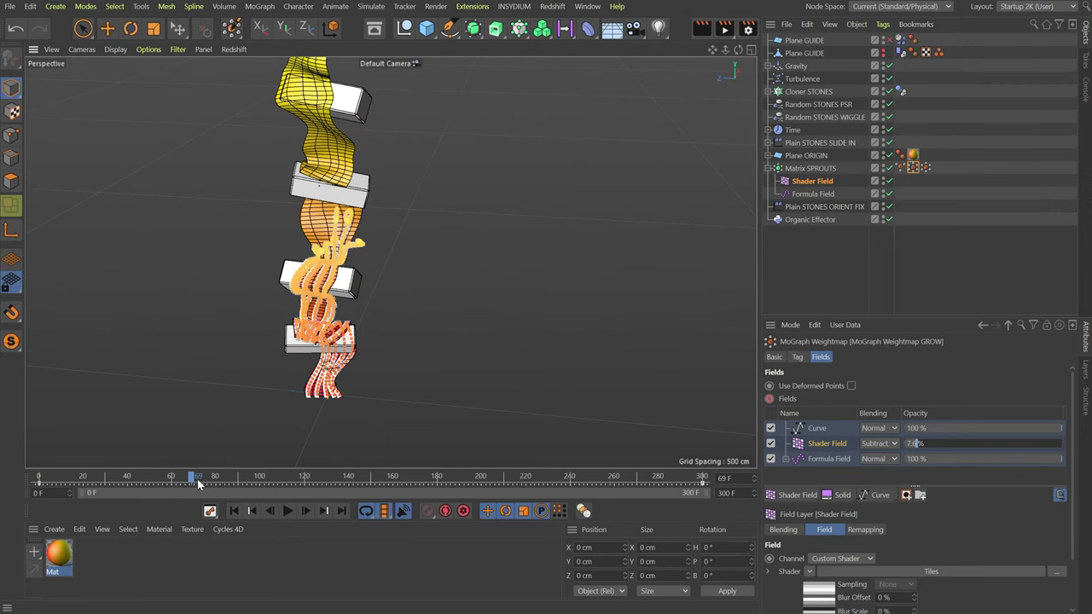
pyautogui.moveTo(198, 484); pyautogui.dragTo(401, 307)
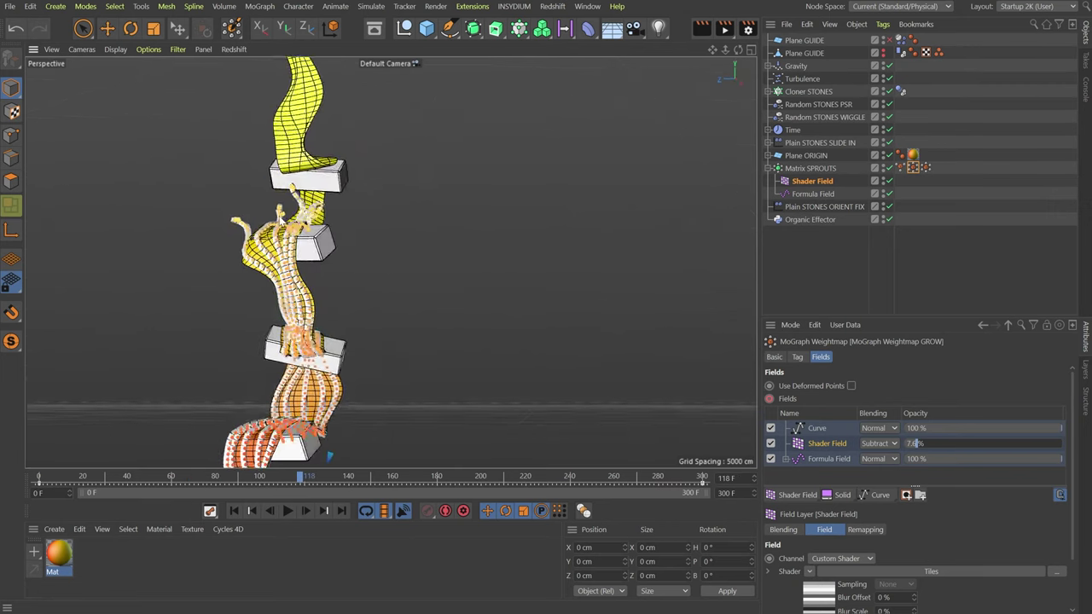
pyautogui.keyDown('alt'); pyautogui.moveTo(329, 458); pyautogui.dragTo(178, 256); pyautogui.keyUp('alt')
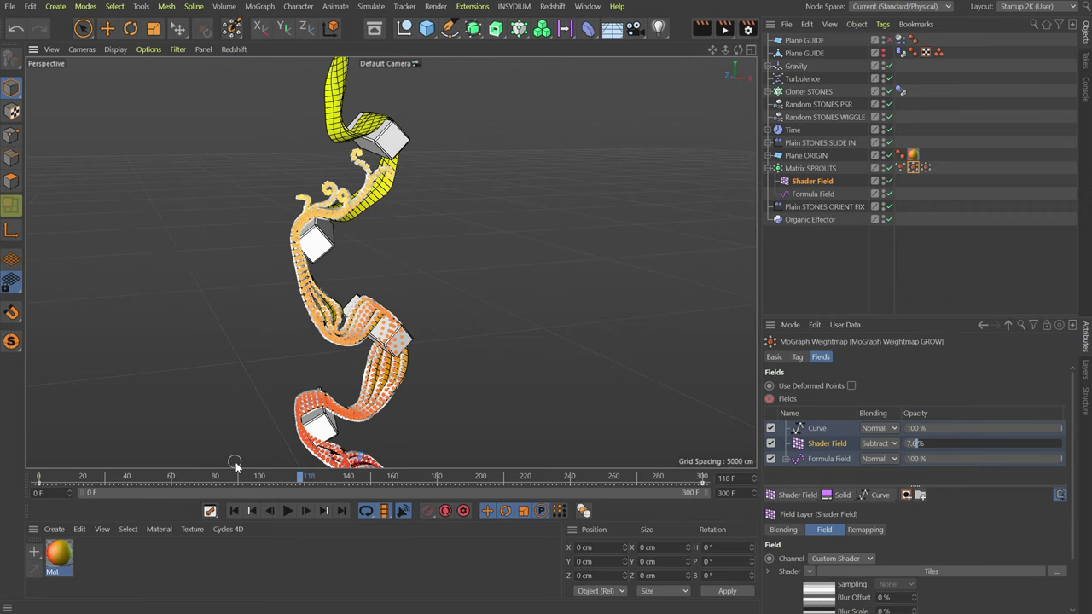
pyautogui.moveTo(229, 480); pyautogui.dragTo(281, 481)
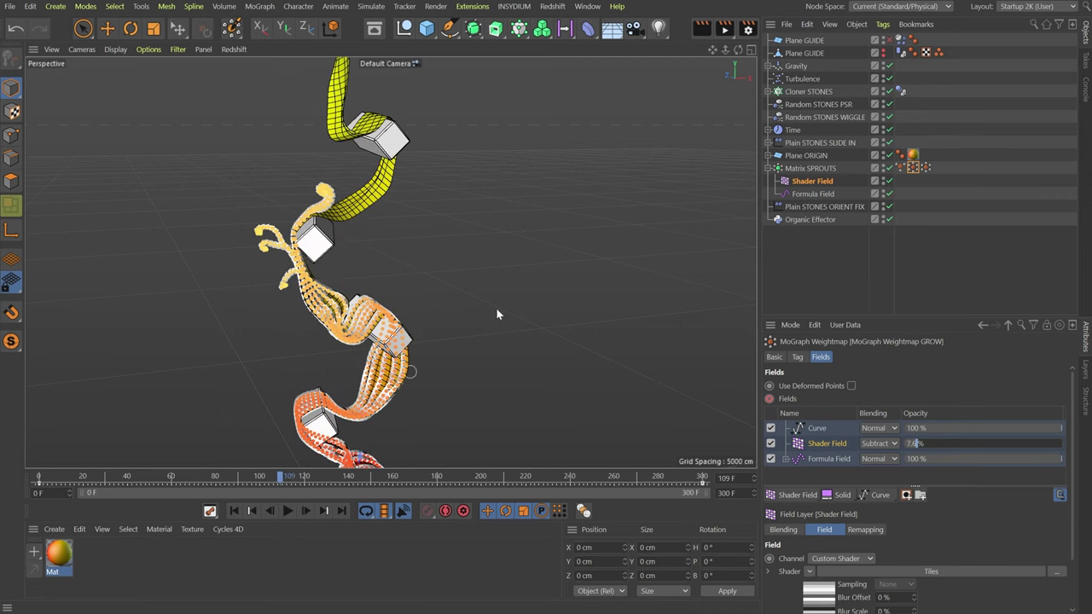
# - Add a MoTracer object and place it below the Organic Effector in the object hierarchy
pyautogui.click(812, 290)
pyautogui.keyDown('alt'); pyautogui.moveTo(437, 290); pyautogui.dragTo(465, 345); pyautogui.keyUp('alt')
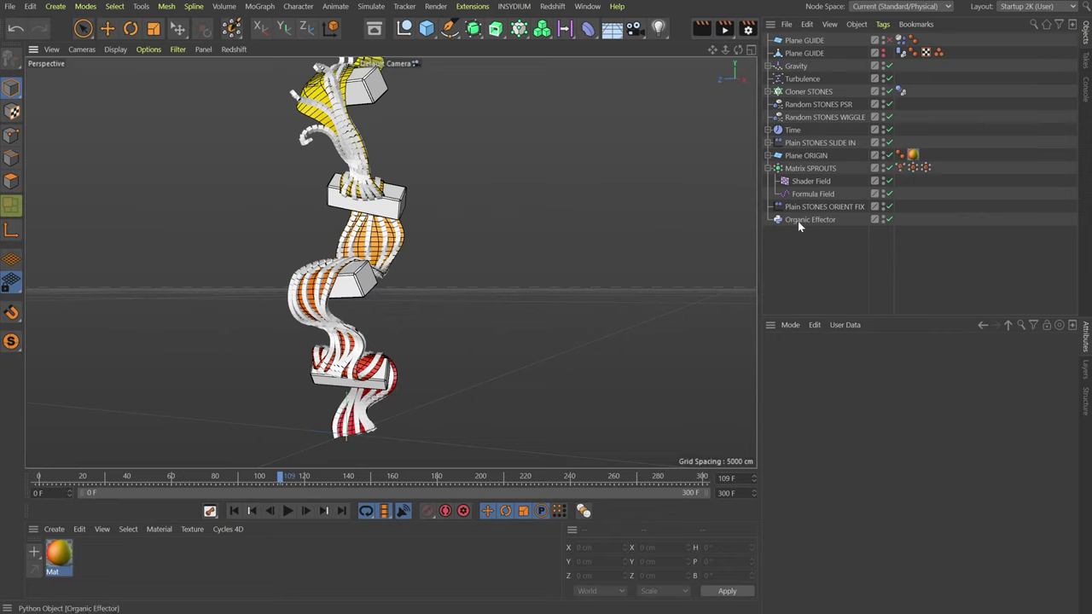
pyautogui.click(483, 7)
pyautogui.click(486, 279)
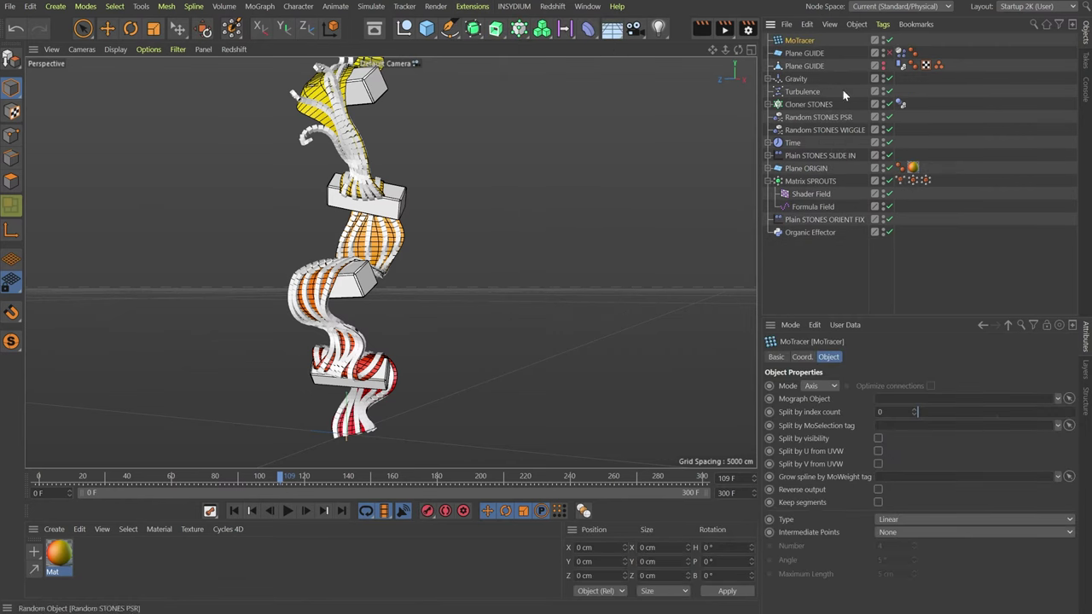
pyautogui.moveTo(798, 48); pyautogui.dragTo(811, 256)
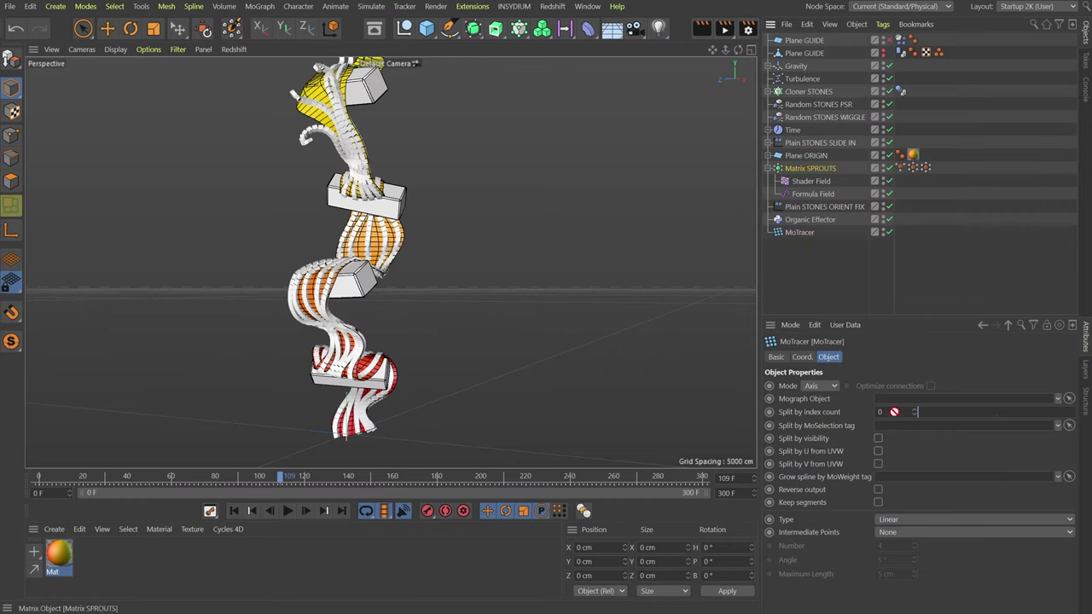
# - Link Matrix SPROUTS and its MoGraph Selection tag for splitting to the MoTracer, and hide the Matrix in the viewport
pyautogui.moveTo(894, 411); pyautogui.dragTo(905, 398)
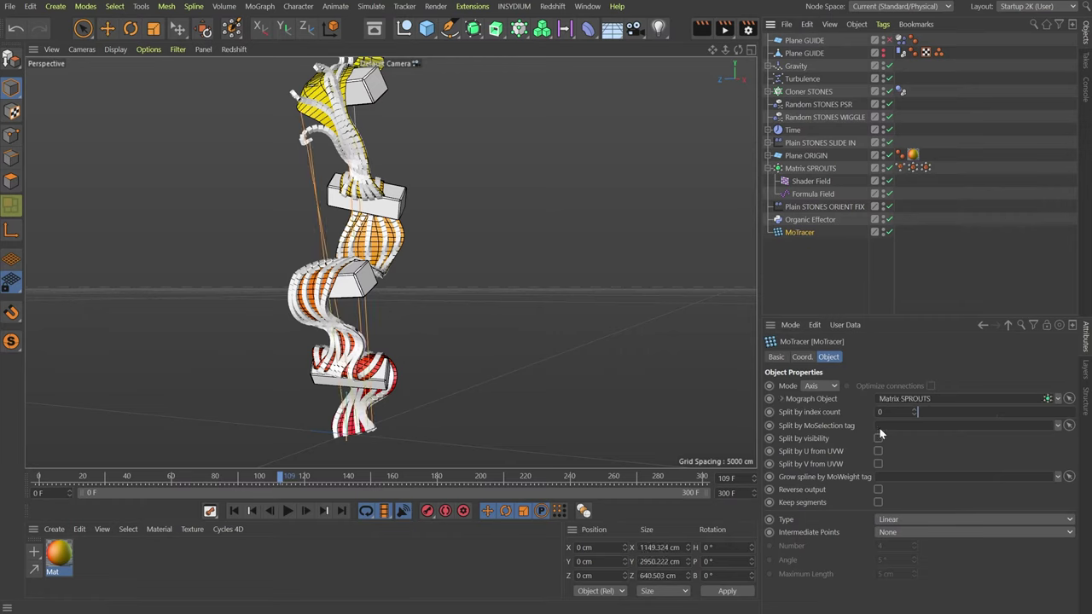
pyautogui.moveTo(902, 167); pyautogui.dragTo(907, 431)
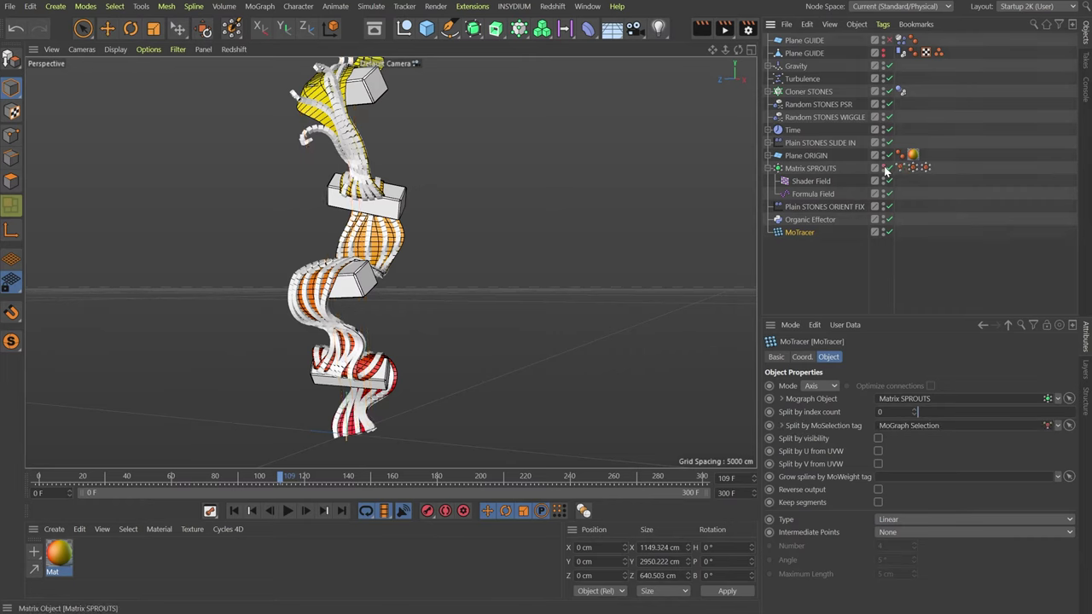
pyautogui.keyDown('alt'); pyautogui.moveTo(352, 394); pyautogui.dragTo(271, 387); pyautogui.keyUp('alt')
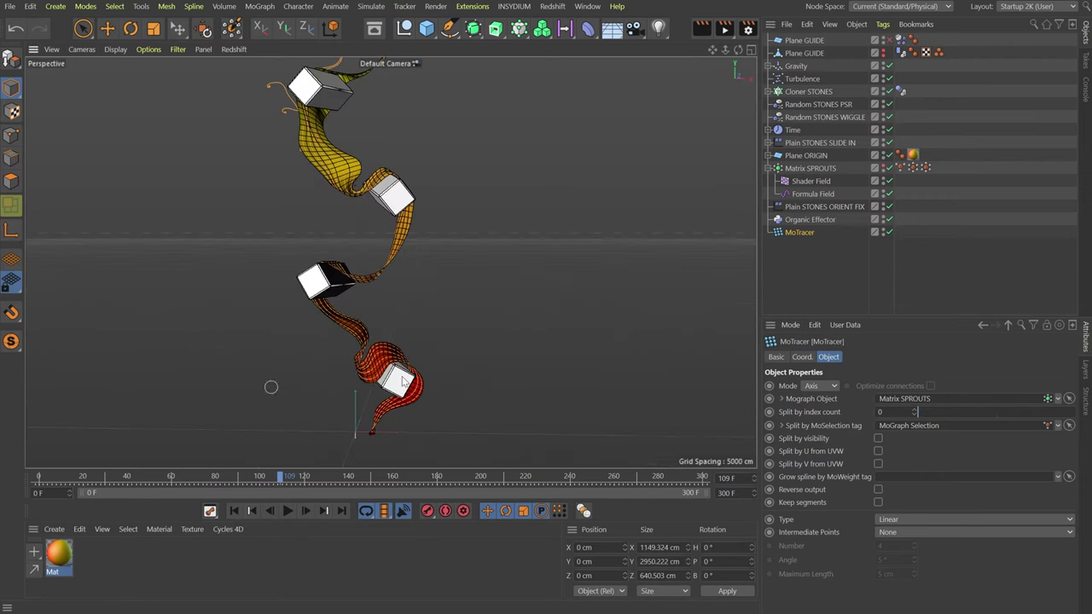
pyautogui.keyDown('alt'); pyautogui.moveTo(405, 412); pyautogui.dragTo(452, 211); pyautogui.keyUp('alt')
pyautogui.keyDown('alt'); pyautogui.moveTo(437, 296); pyautogui.dragTo(351, 266); pyautogui.keyUp('alt')
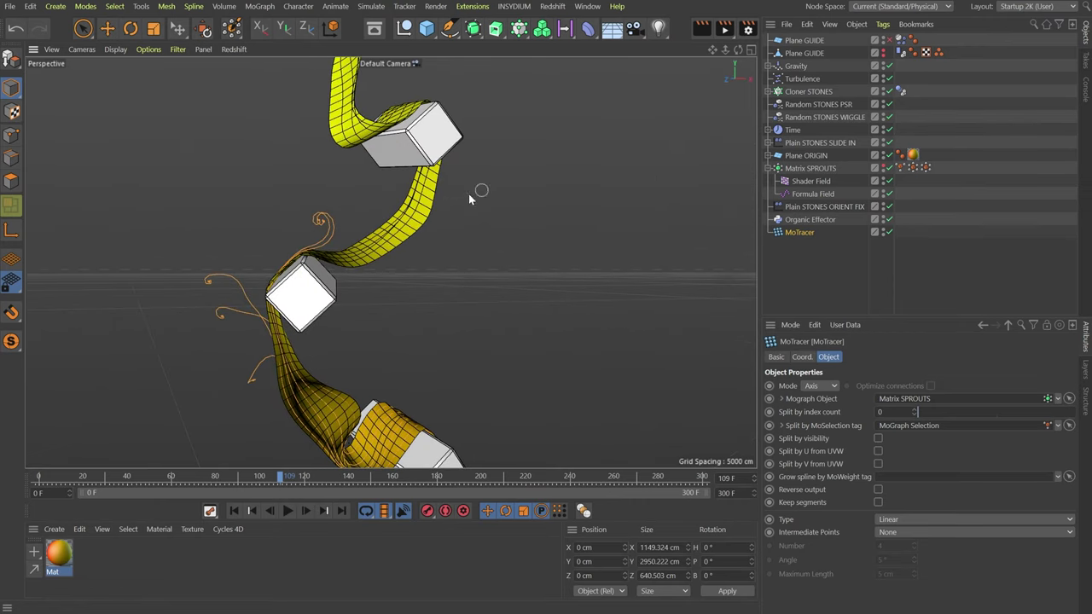
# - Set the Seed of the Shader Field's Tiles shader to 667 and hide Plane ORIGIN in the viewport
pyautogui.click(817, 181)
pyautogui.click(827, 445)
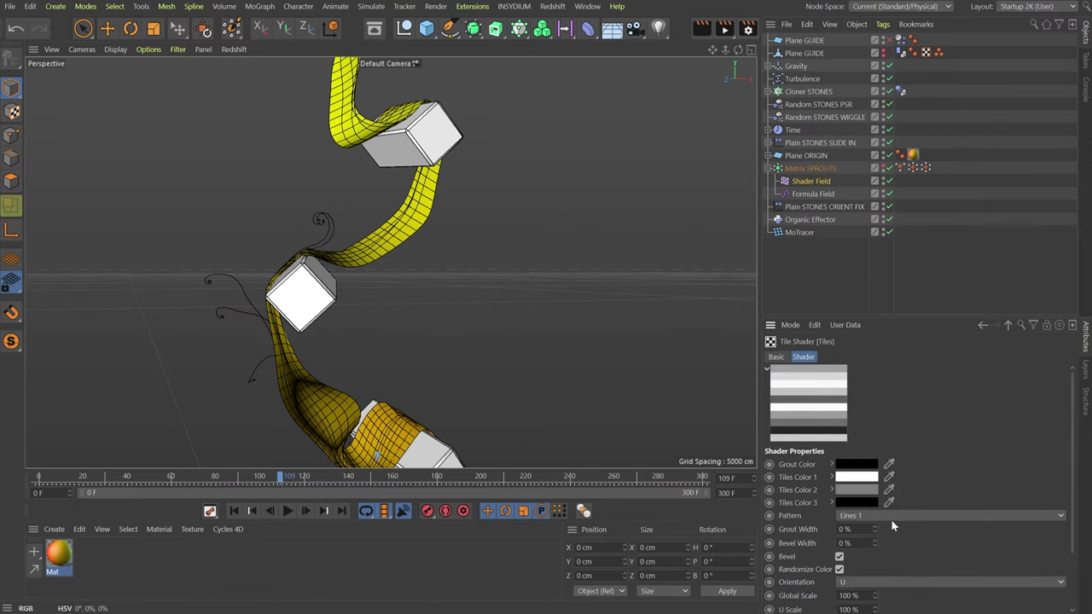
pyautogui.scroll(-3, 790, 550)
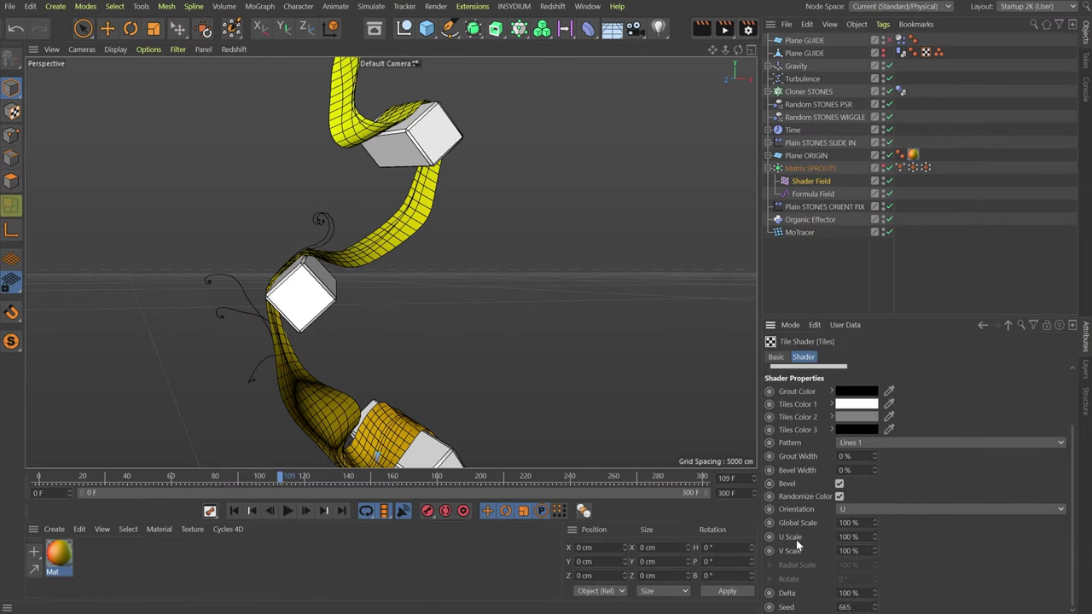
pyautogui.click(848, 522)
pyautogui.click(874, 604)
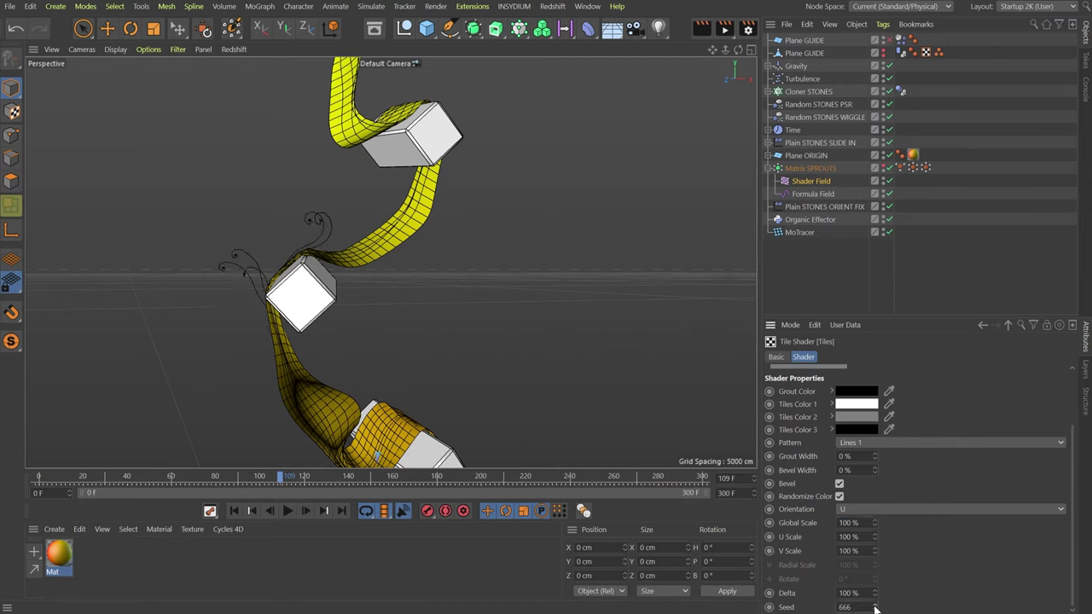
pyautogui.click(874, 604)
pyautogui.keyDown('alt'); pyautogui.moveTo(271, 333); pyautogui.dragTo(307, 341); pyautogui.keyUp('alt')
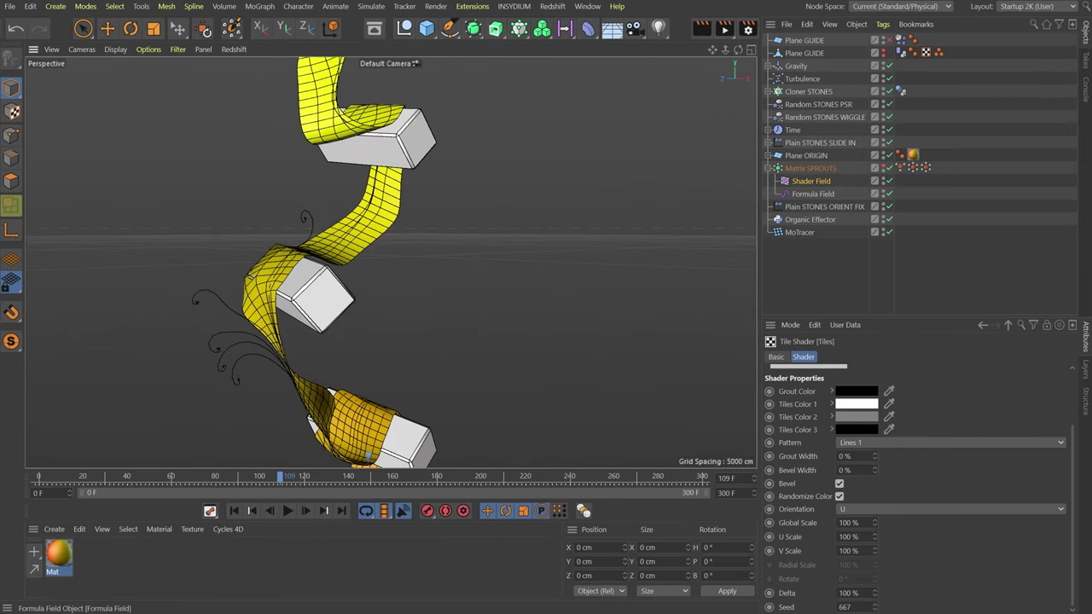
pyautogui.click(884, 155)
pyautogui.keyDown('alt'); pyautogui.moveTo(358, 196); pyautogui.dragTo(268, 298); pyautogui.keyUp('alt')
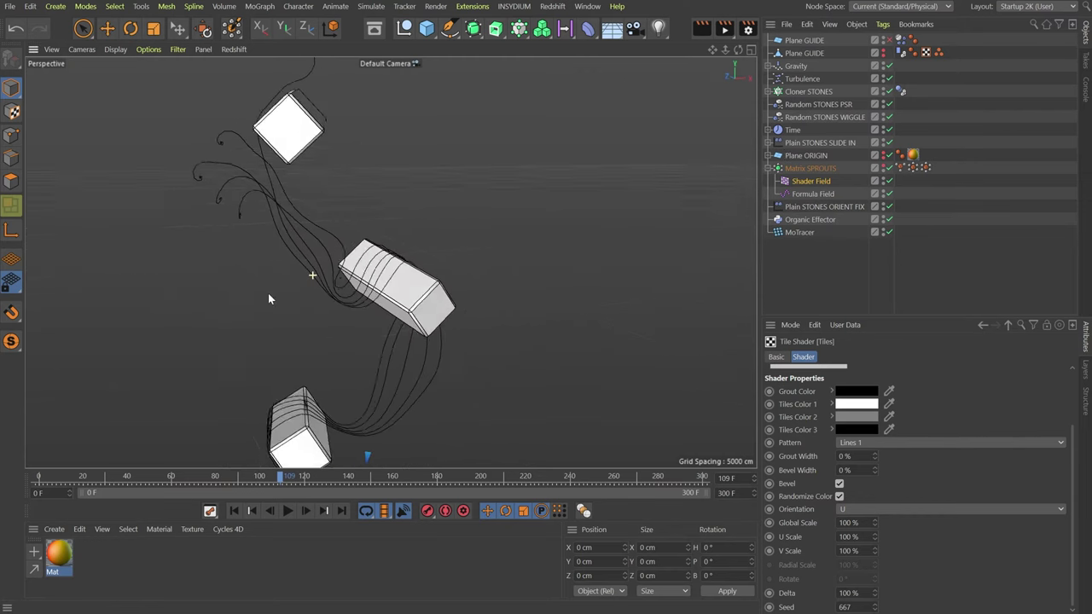
# - Set the MoTracer's spline type to B-Spline with Natural intermediate points and a Number of 2
pyautogui.click(795, 232)
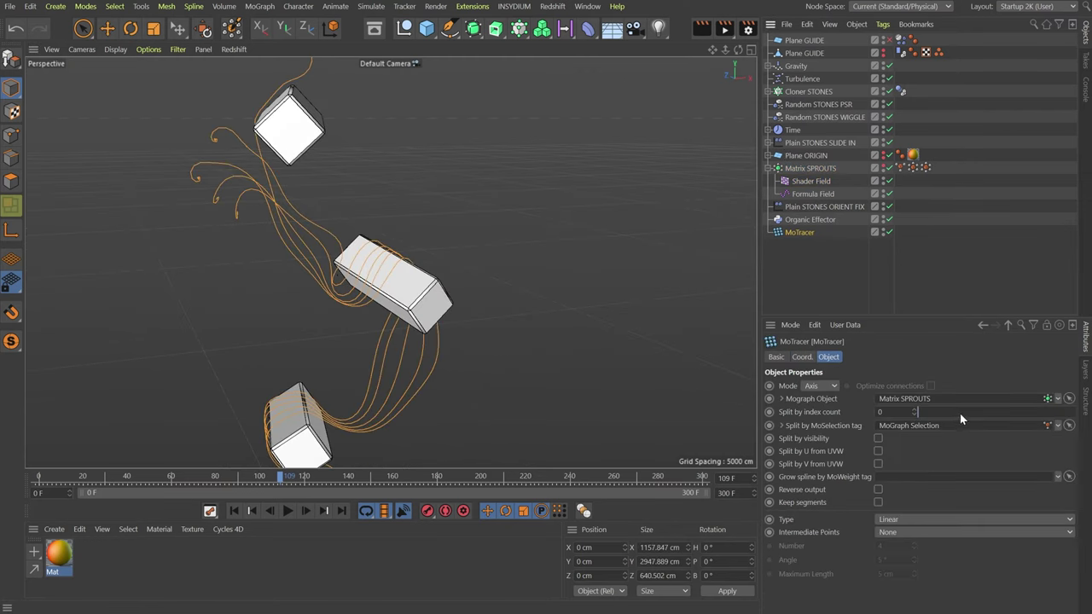
pyautogui.click(902, 517)
pyautogui.click(891, 573)
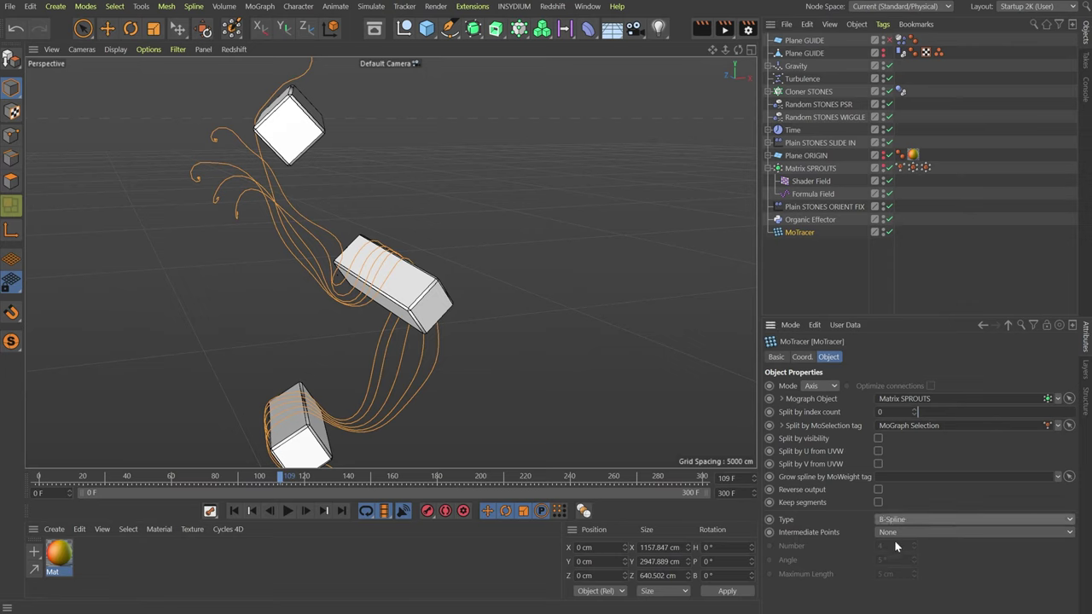
pyautogui.click(880, 534)
pyautogui.click(892, 560)
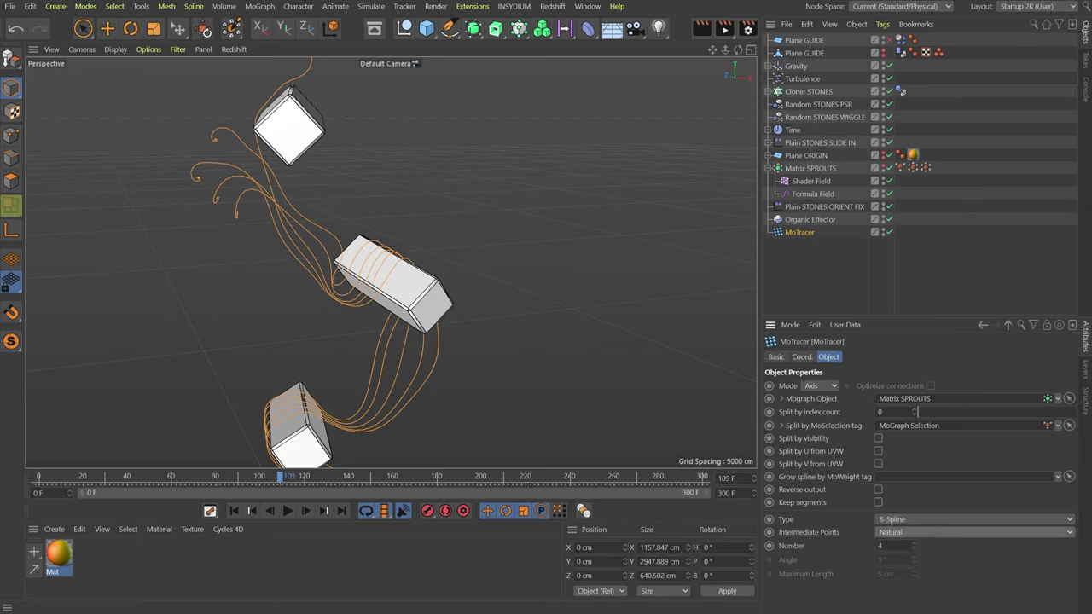
pyautogui.doubleClick(886, 546)
pyautogui.write('2')
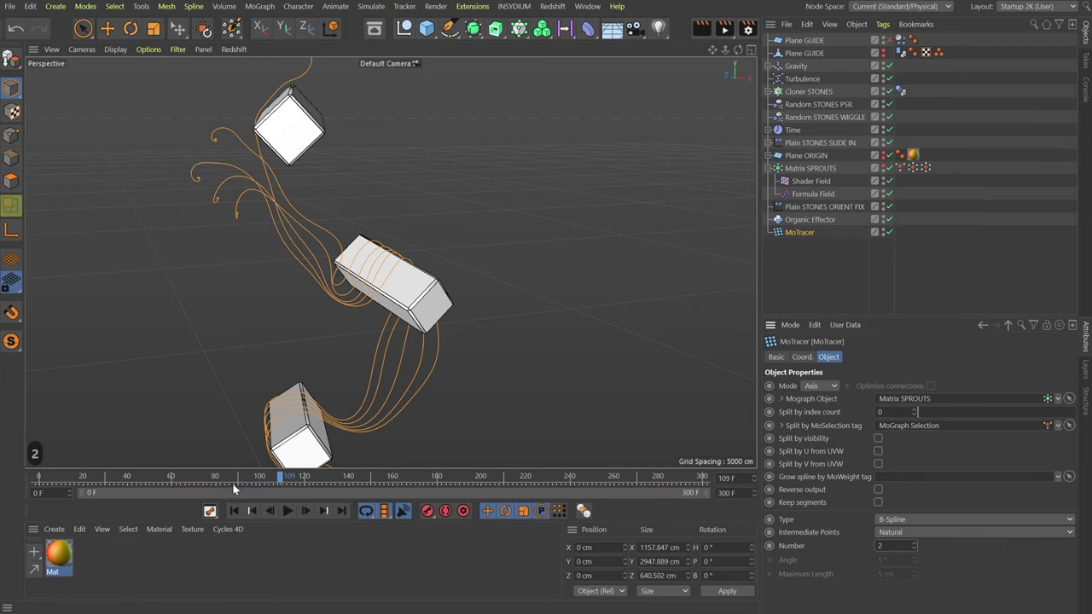
# - Set the GROW weightmap Curve's Offset key at frame 0 to 170 % and check the growth at frames 90 and 300
pyautogui.moveTo(266, 476); pyautogui.dragTo(38, 483)
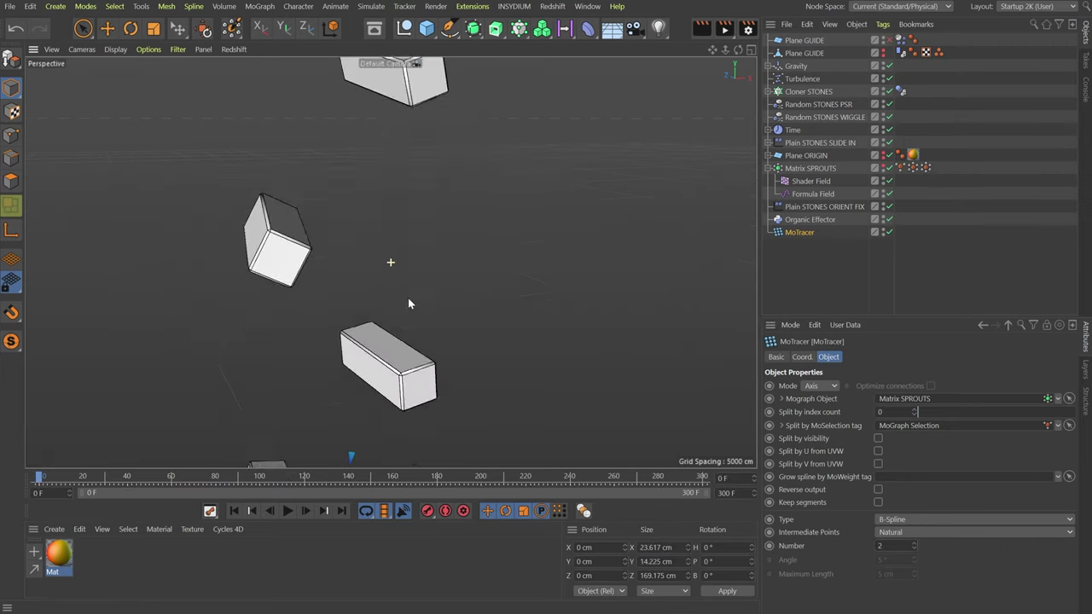
pyautogui.keyDown('alt'); pyautogui.moveTo(408, 303); pyautogui.dragTo(401, 178); pyautogui.keyUp('alt')
pyautogui.keyDown('alt'); pyautogui.moveTo(276, 324); pyautogui.dragTo(309, 392); pyautogui.keyUp('alt')
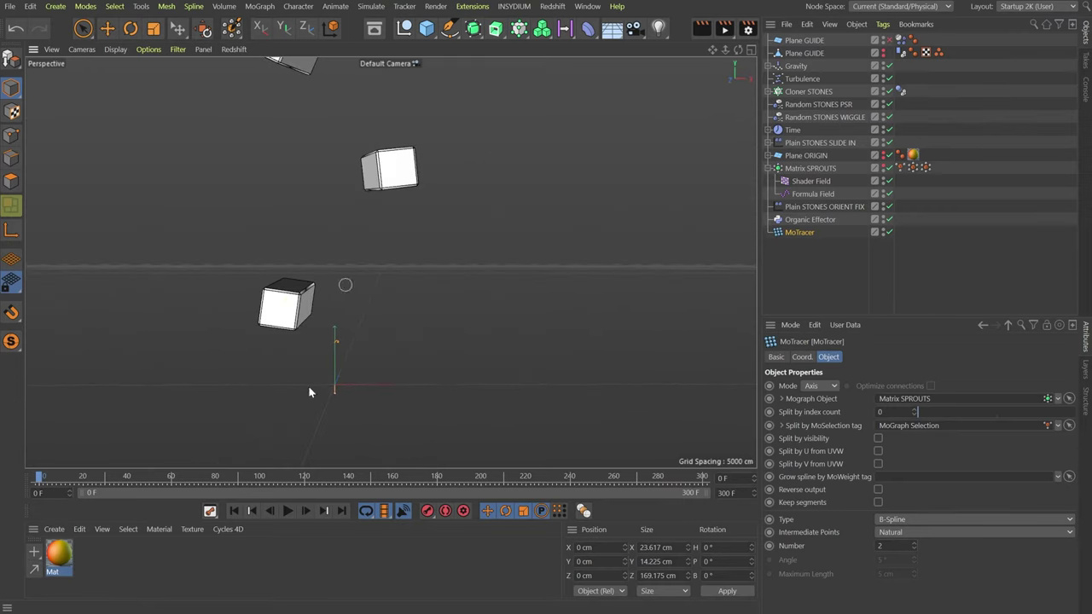
pyautogui.moveTo(49, 478); pyautogui.dragTo(162, 480)
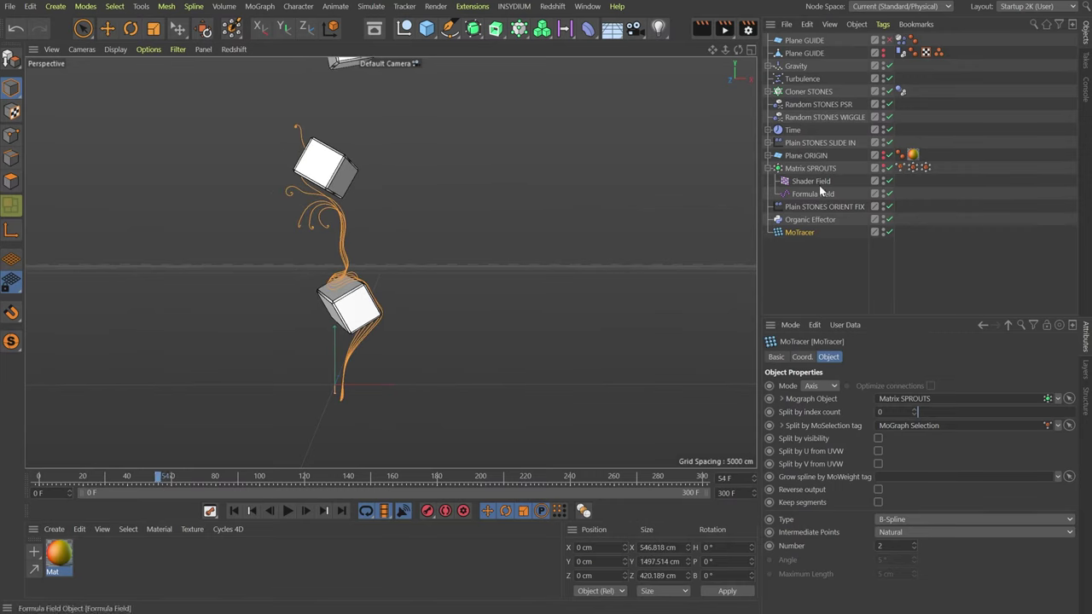
pyautogui.click(915, 169)
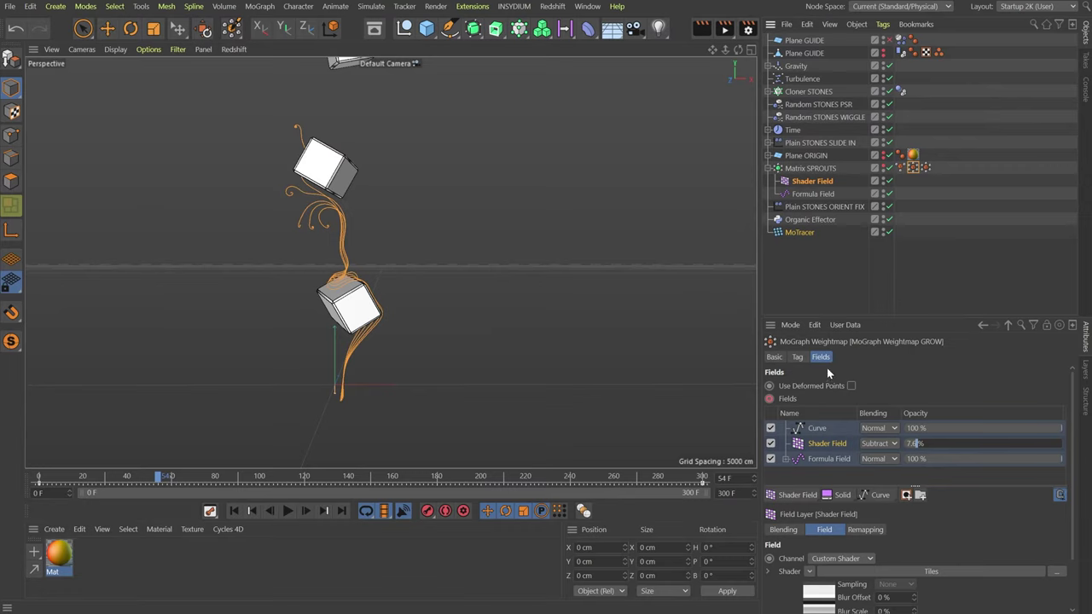
pyautogui.click(817, 428)
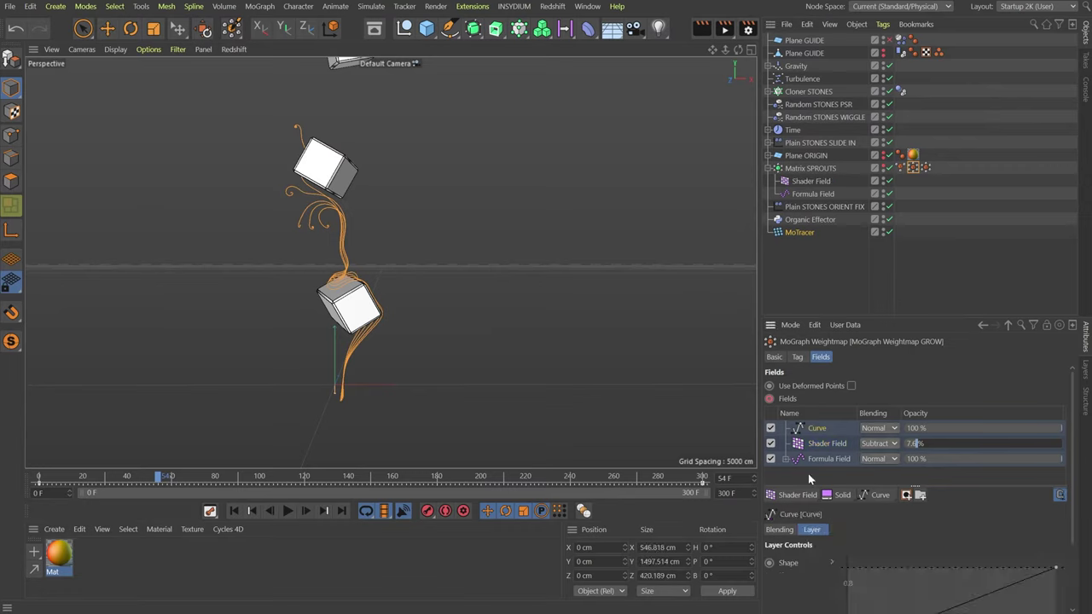
pyautogui.scroll(-3, 792, 567)
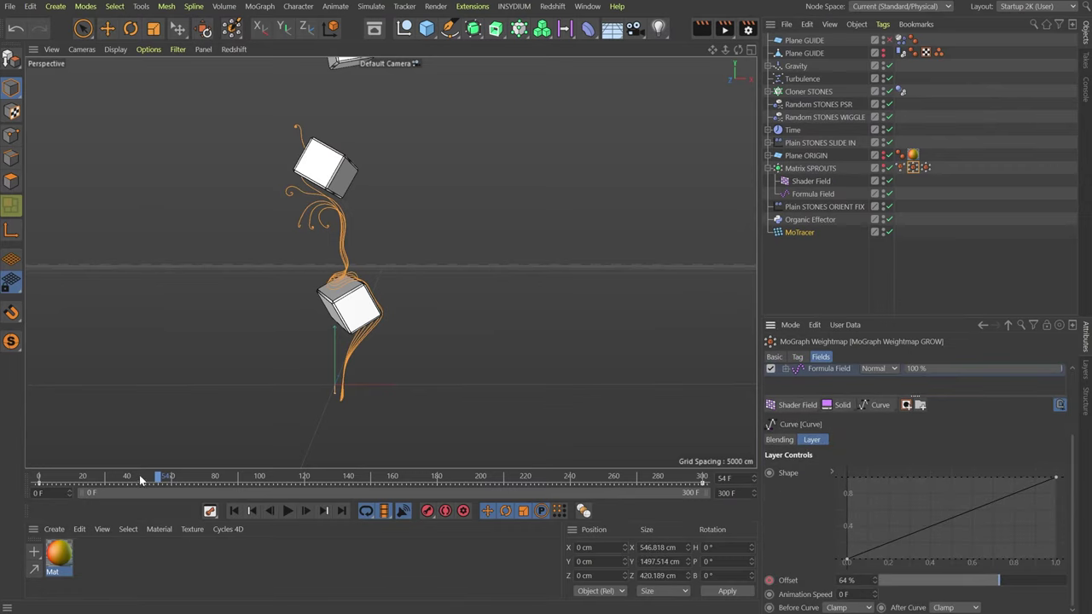
pyautogui.click(46, 487)
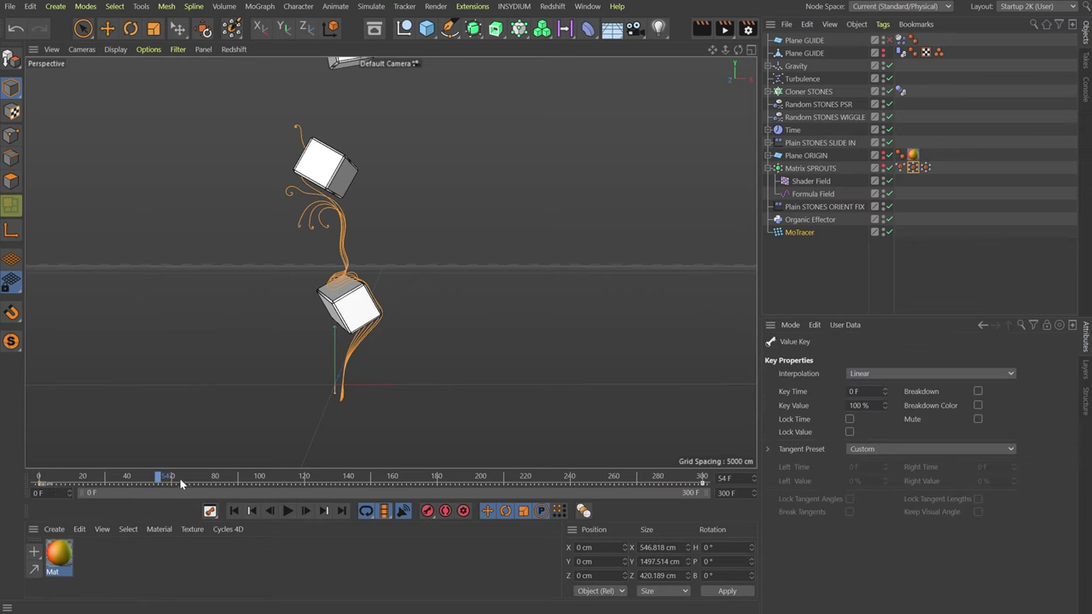
pyautogui.moveTo(181, 482); pyautogui.dragTo(238, 482)
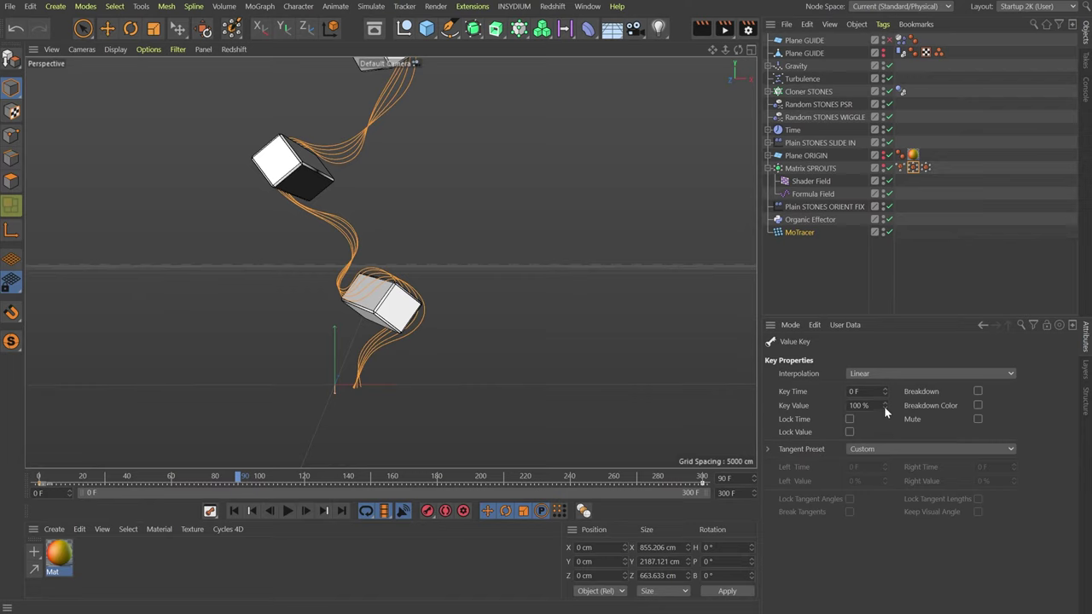
pyautogui.moveTo(884, 405); pyautogui.dragTo(885, 386)
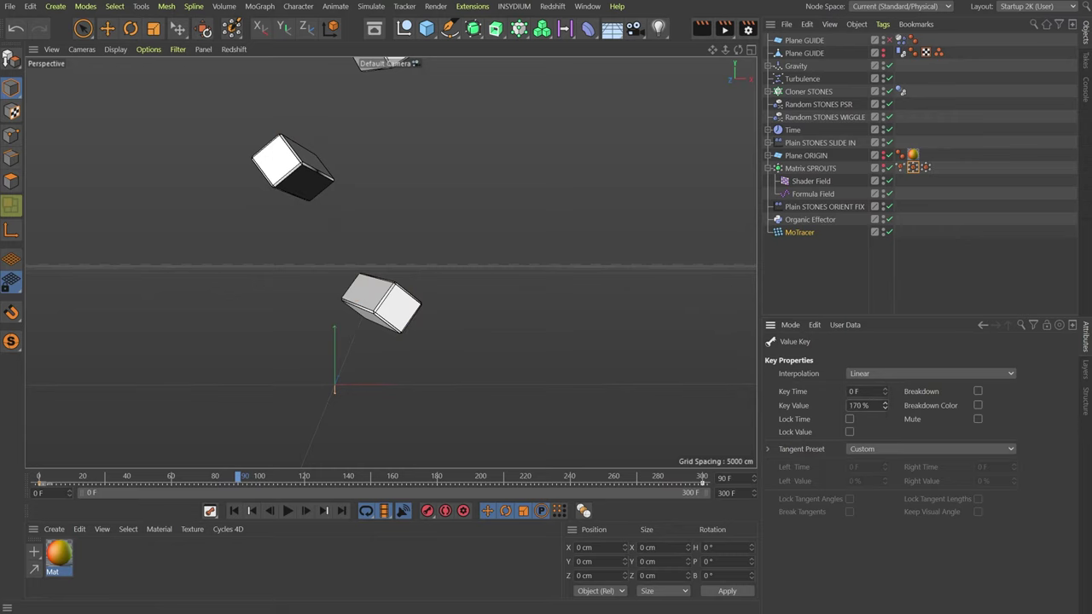
pyautogui.moveTo(884, 405); pyautogui.dragTo(886, 407)
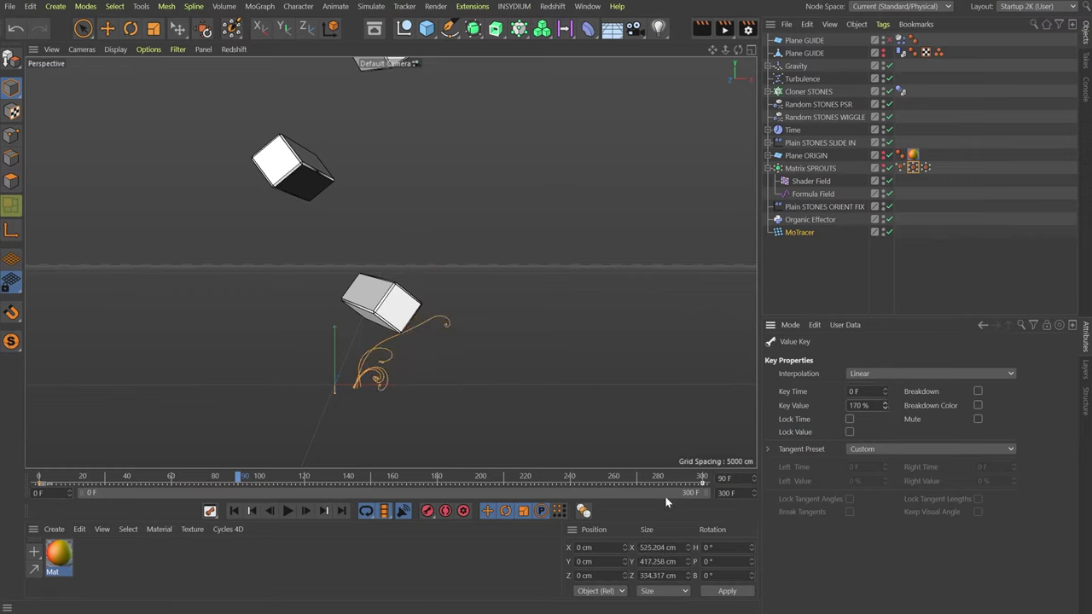
pyautogui.moveTo(664, 478); pyautogui.dragTo(703, 479)
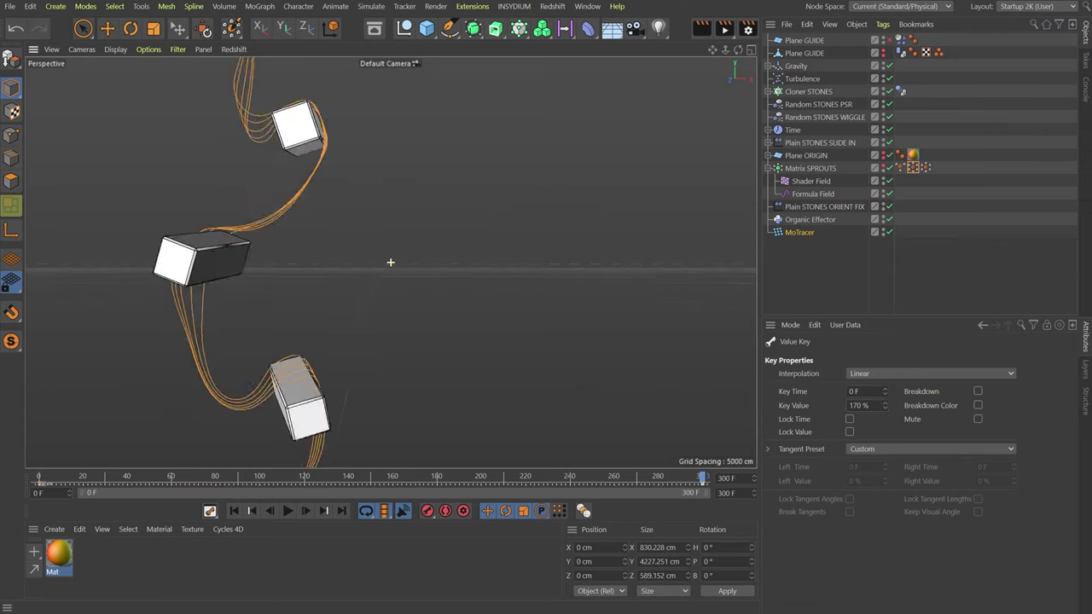
# - Set the value of the Offset key at frame 300 to -50 % and check the growth around frame 203
pyautogui.keyDown('alt'); pyautogui.moveTo(429, 87); pyautogui.dragTo(369, 288, button='middle'); pyautogui.keyUp('alt')
pyautogui.moveTo(679, 479); pyautogui.dragTo(542, 488)
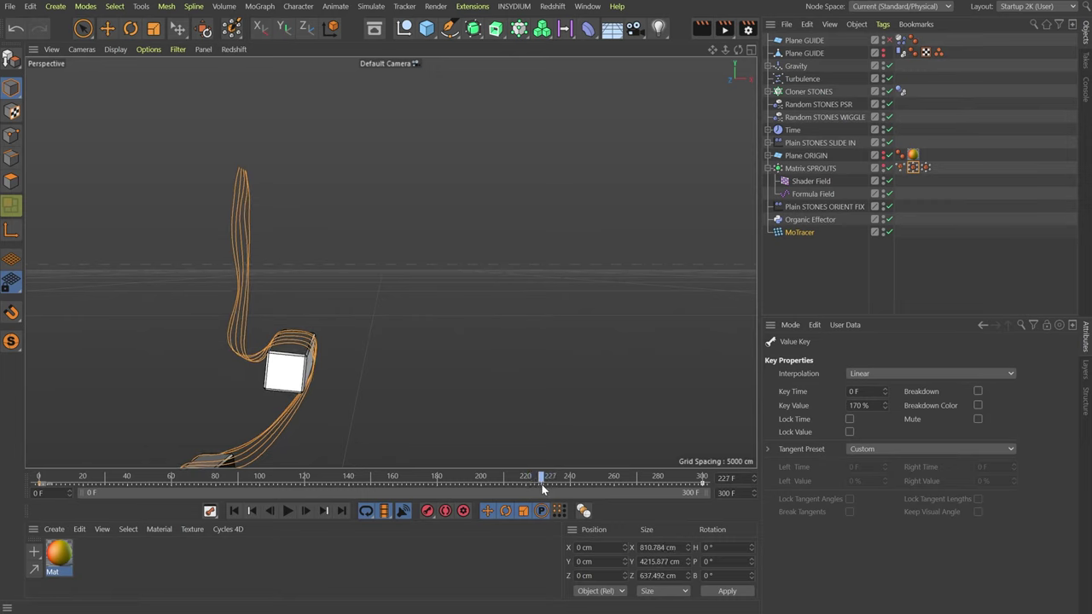
pyautogui.click(700, 483)
pyautogui.moveTo(883, 404); pyautogui.dragTo(892, 402)
pyautogui.moveTo(571, 479); pyautogui.dragTo(620, 479)
pyautogui.moveTo(883, 404); pyautogui.dragTo(883, 409)
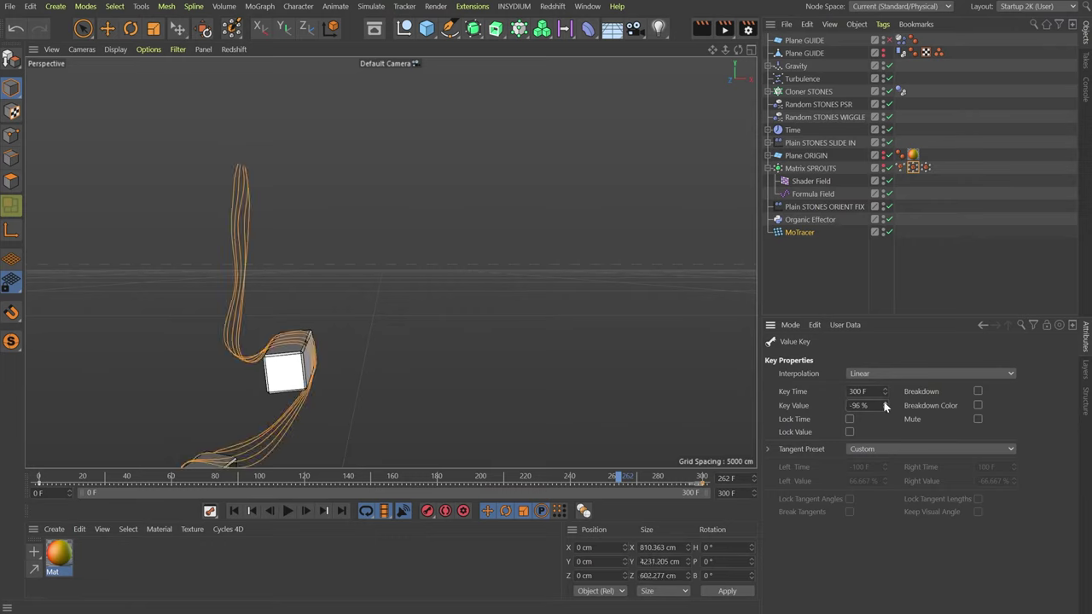
pyautogui.doubleClick(865, 405)
pyautogui.write('-50')
pyautogui.press('Return')
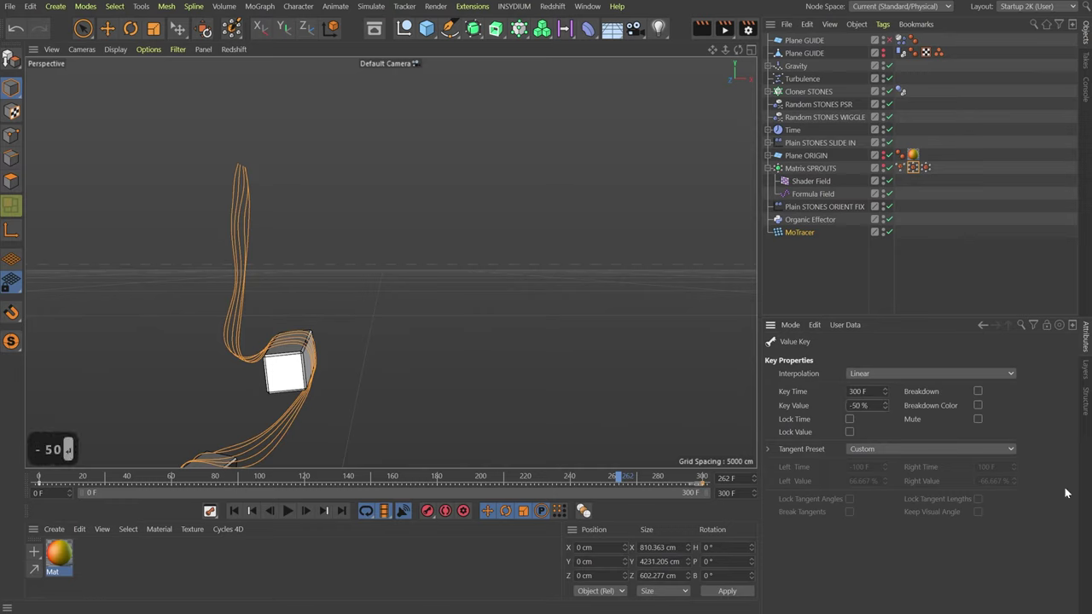
pyautogui.moveTo(542, 476); pyautogui.dragTo(488, 477)
pyautogui.keyDown('alt'); pyautogui.moveTo(467, 367); pyautogui.dragTo(392, 244); pyautogui.keyUp('alt')
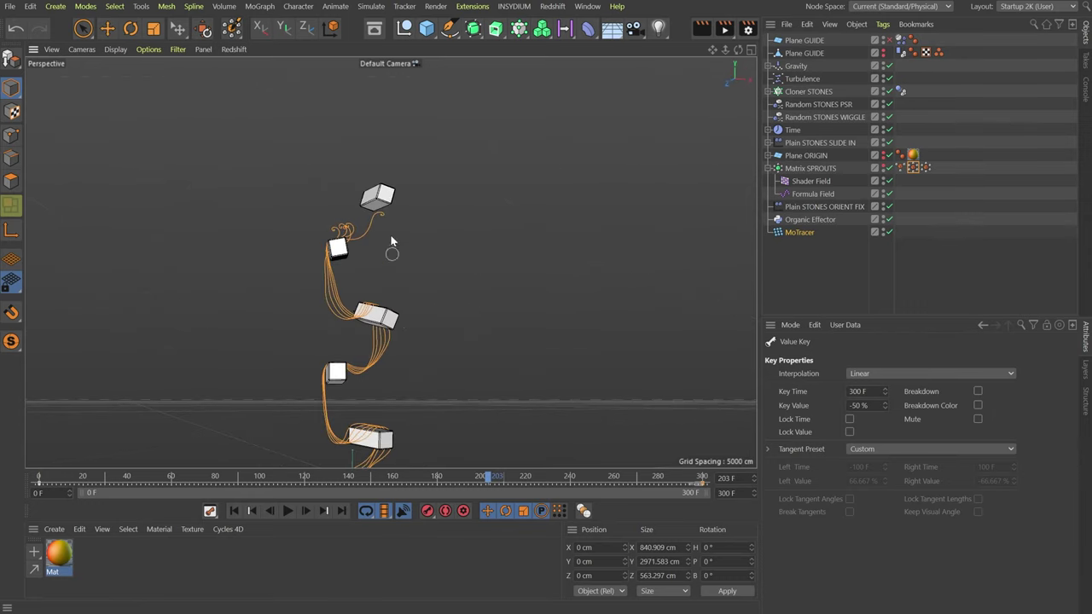
# - Create a new project and draw an open three-point Bezier spline in the top view, bulging to one side of the Z axis near the origin
pyautogui.hotkey('ctrl', 'n')
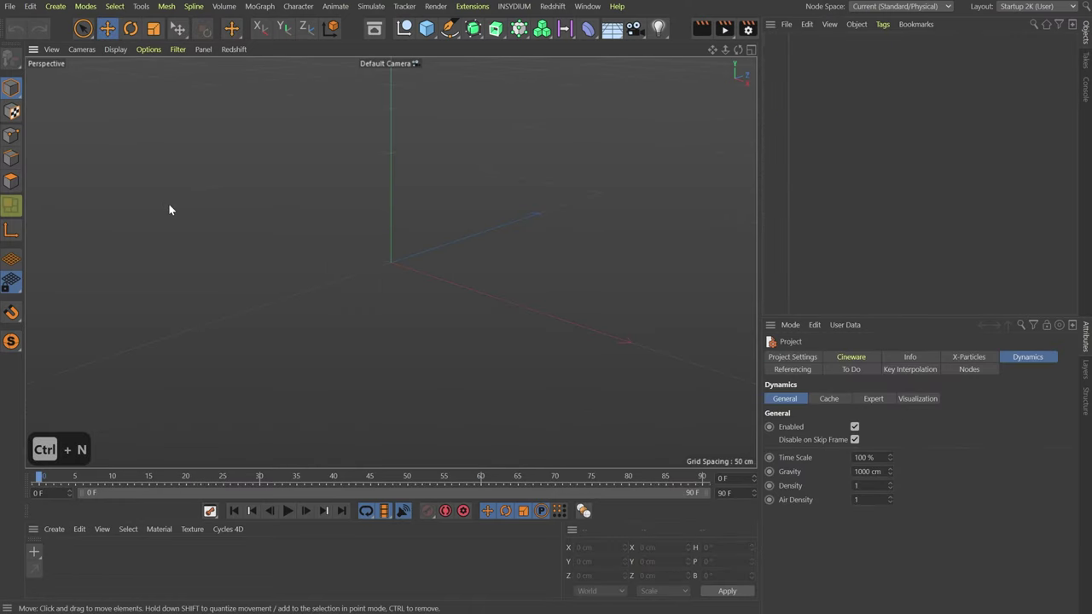
pyautogui.press('F2')
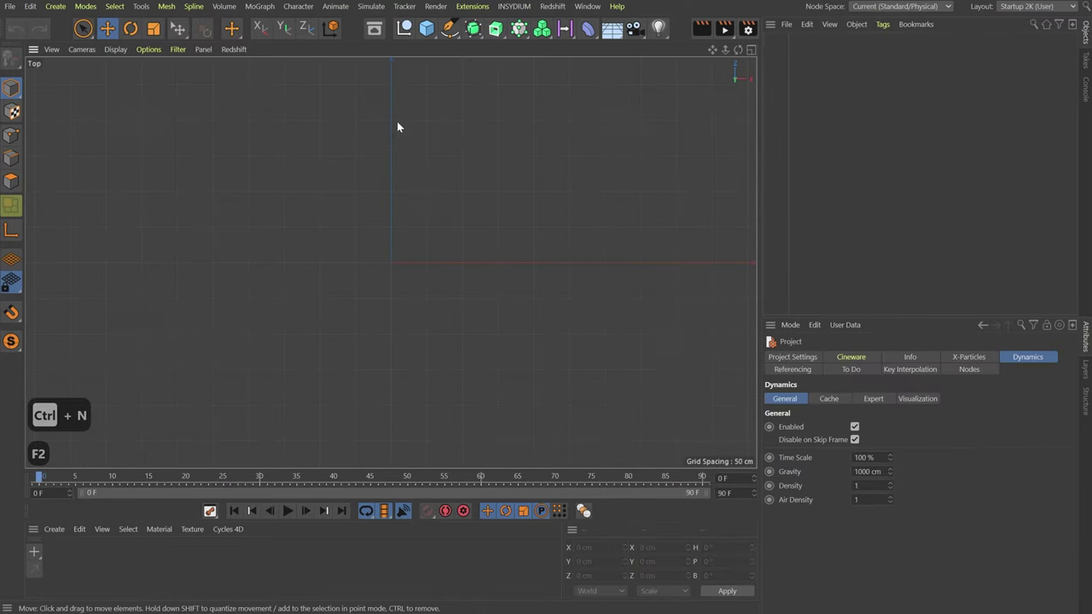
pyautogui.moveTo(419, 234)
pyautogui.mouseDown(button='middle')
pyautogui.moveTo(353, 248)
pyautogui.moveTo(418, 297)
pyautogui.mouseUp(button='middle')
pyautogui.click(449, 28)
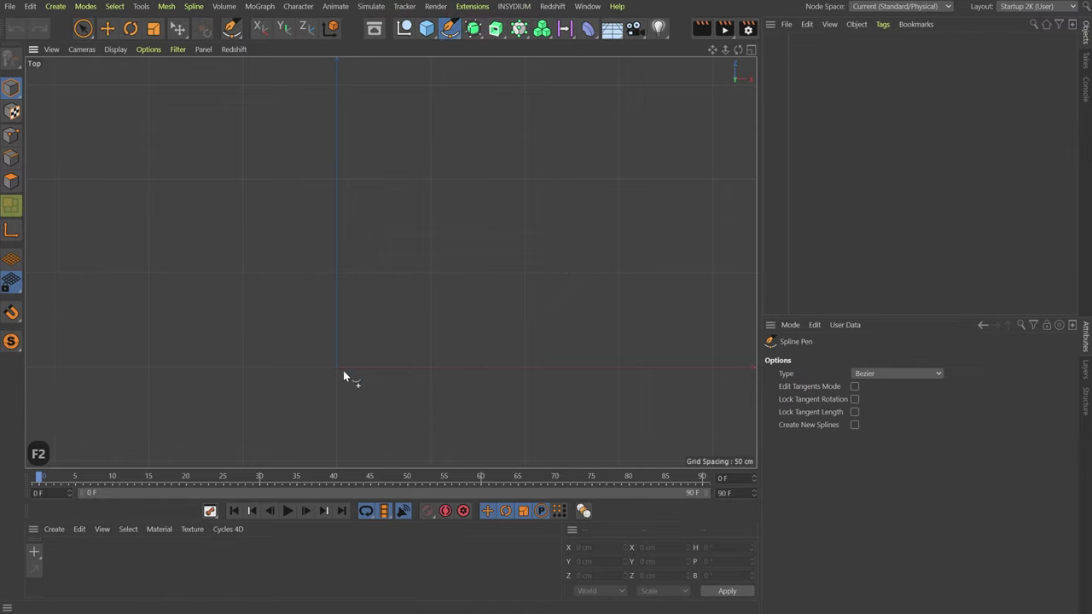
pyautogui.moveTo(335, 365); pyautogui.dragTo(315, 366)
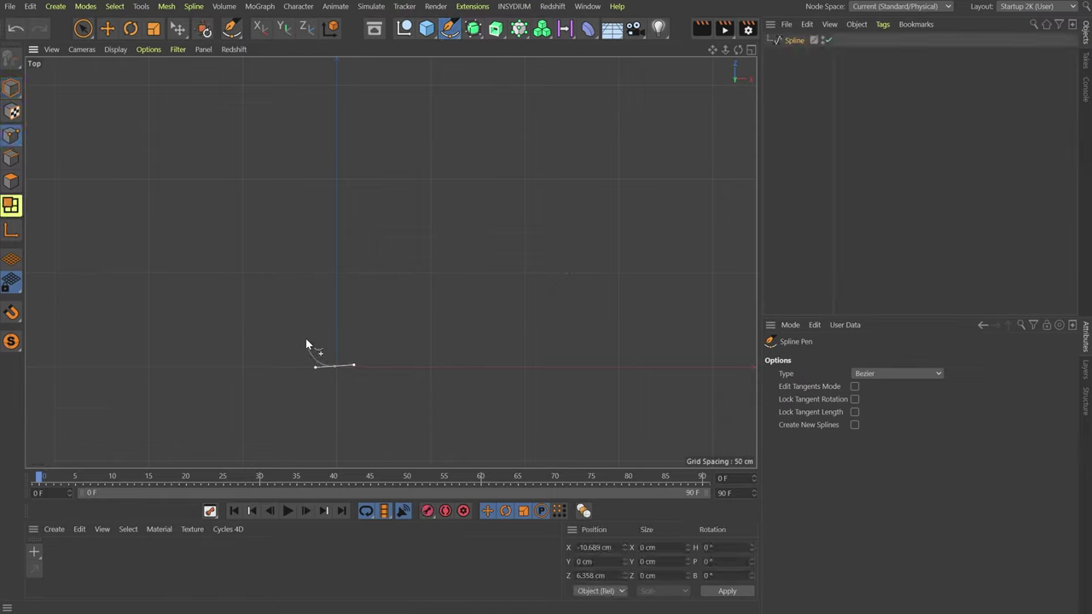
pyautogui.click(305, 338)
pyautogui.moveTo(332, 293); pyautogui.dragTo(333, 291)
pyautogui.press('Escape')
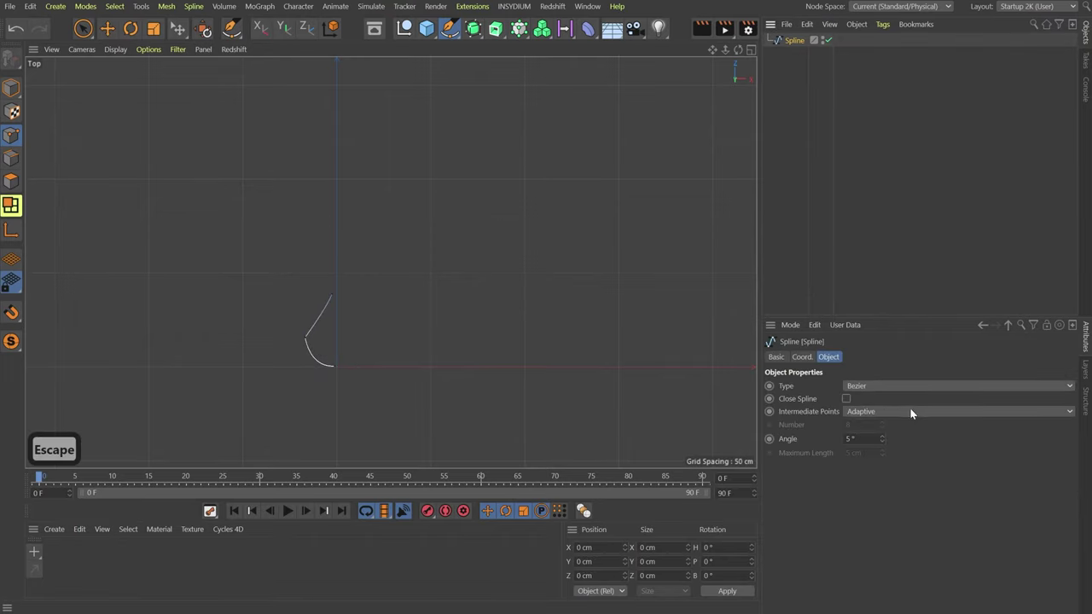
# - Set the spline's type to Cubic with Uniform intermediate points and a Number of 2
pyautogui.click(875, 387)
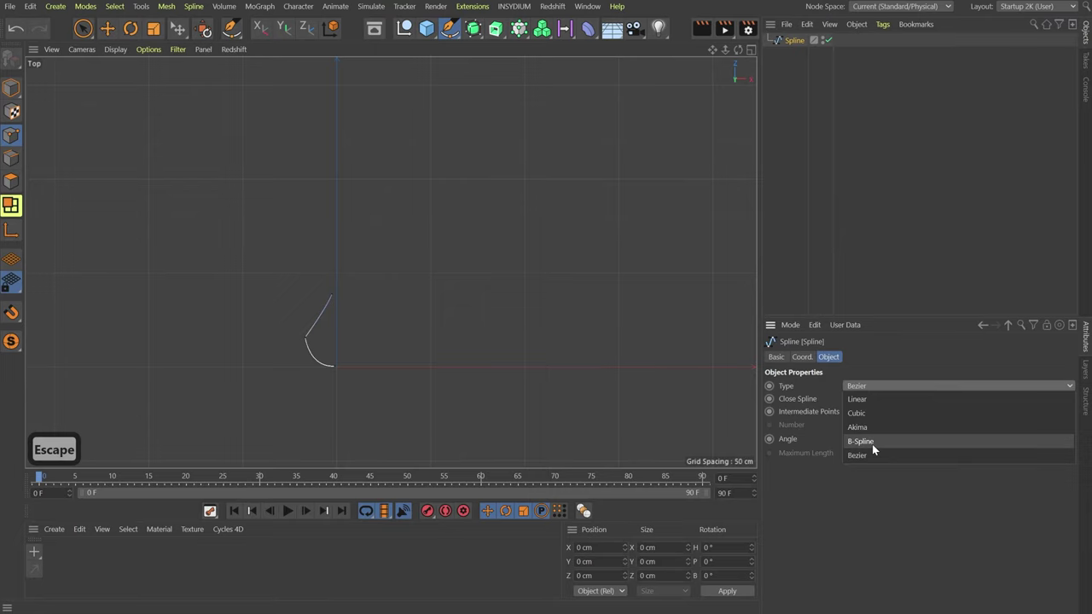
pyautogui.click(873, 414)
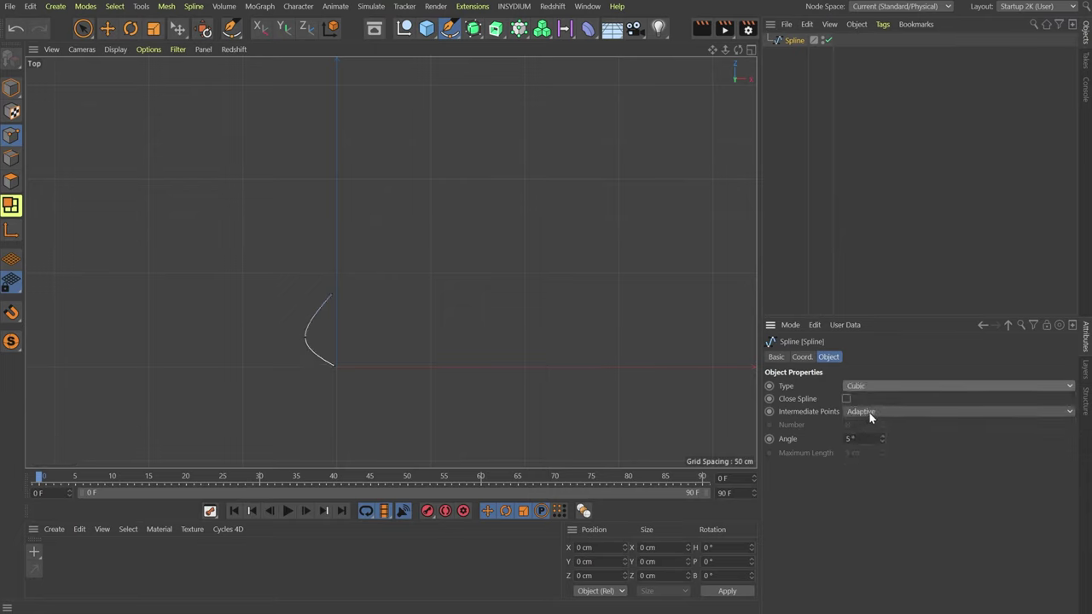
pyautogui.click(869, 411)
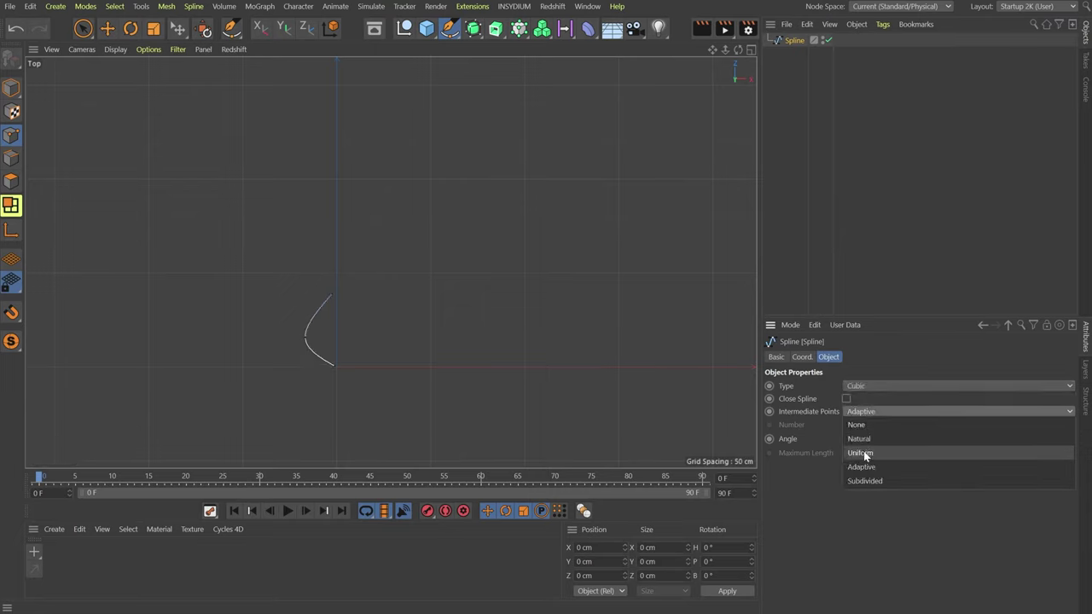
pyautogui.click(860, 452)
pyautogui.click(848, 424)
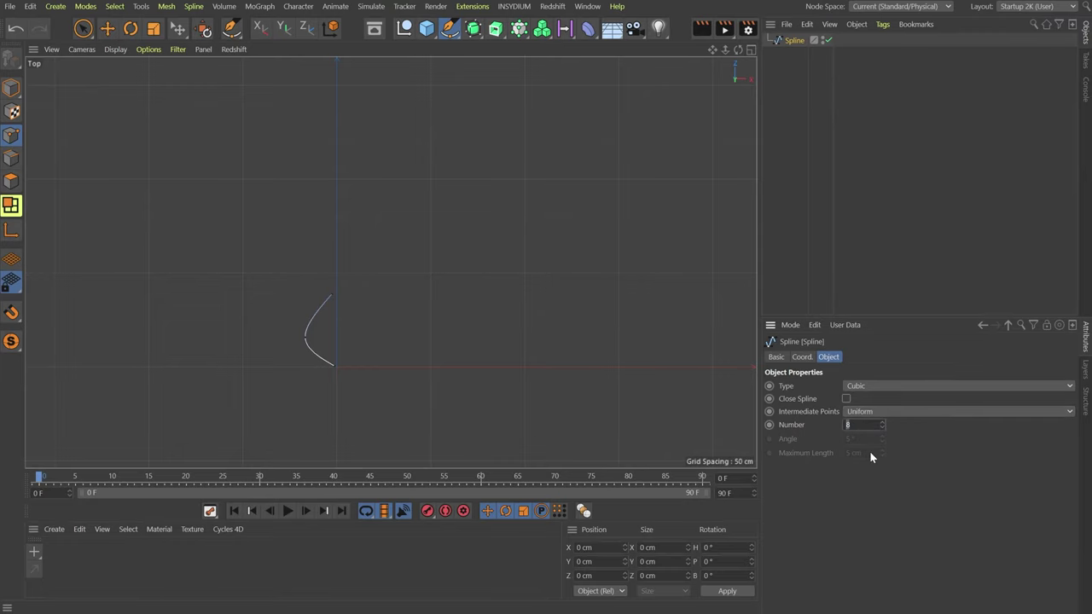
pyautogui.write('2e')
# - Add a point between the spline's base and its bulge, and move the points to round out the belly
pyautogui.scroll(3, 343, 341)
pyautogui.click(299, 385)
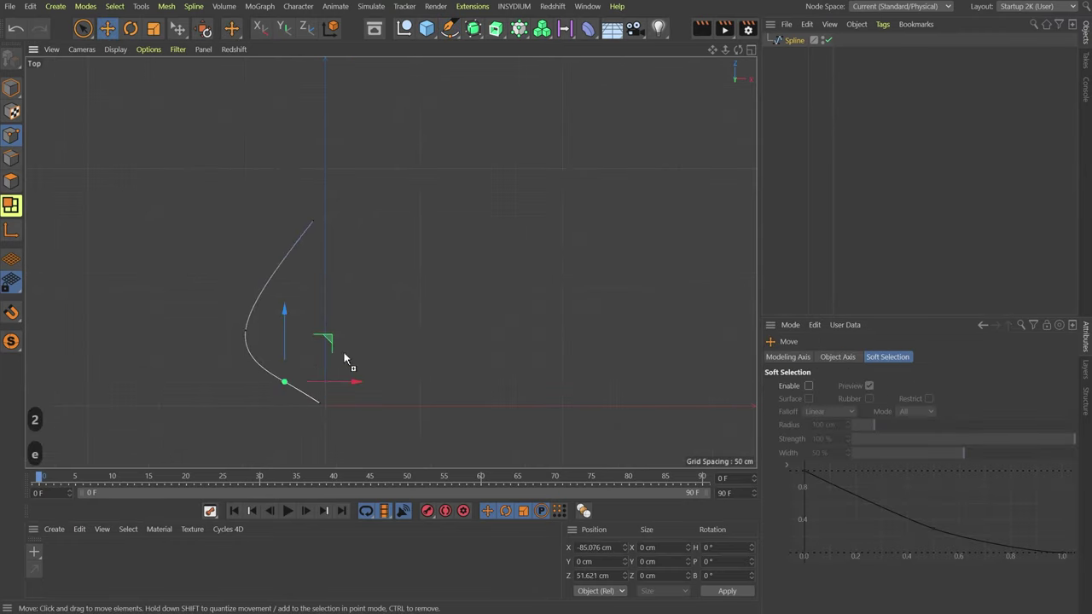
pyautogui.moveTo(288, 381); pyautogui.dragTo(288, 365)
pyautogui.click(204, 373)
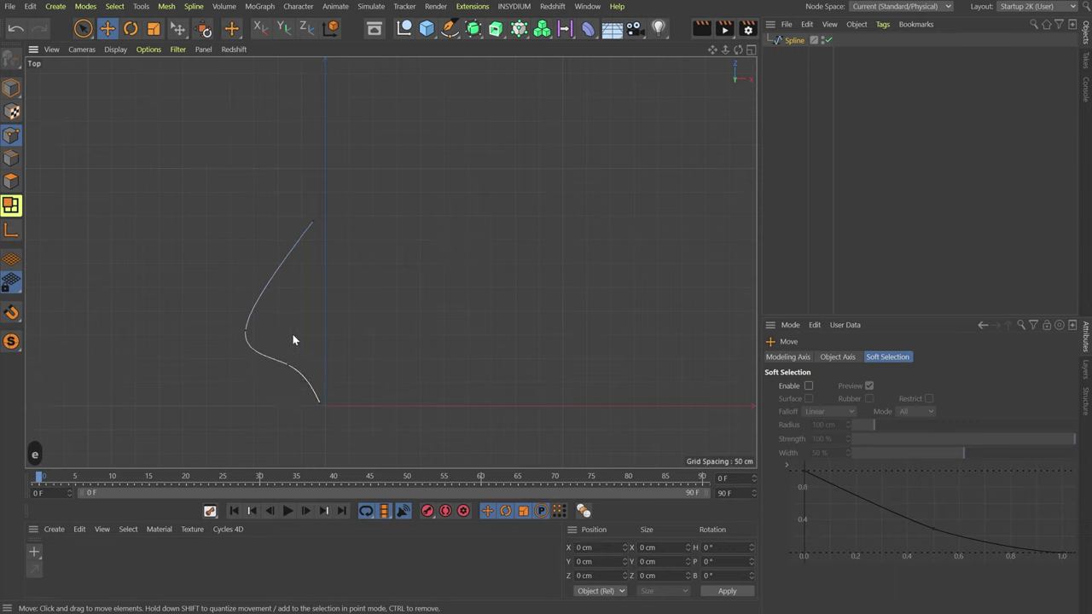
pyautogui.moveTo(247, 331); pyautogui.dragTo(253, 296)
pyautogui.moveTo(287, 365); pyautogui.dragTo(324, 405)
pyautogui.click(341, 419)
pyautogui.click(400, 435)
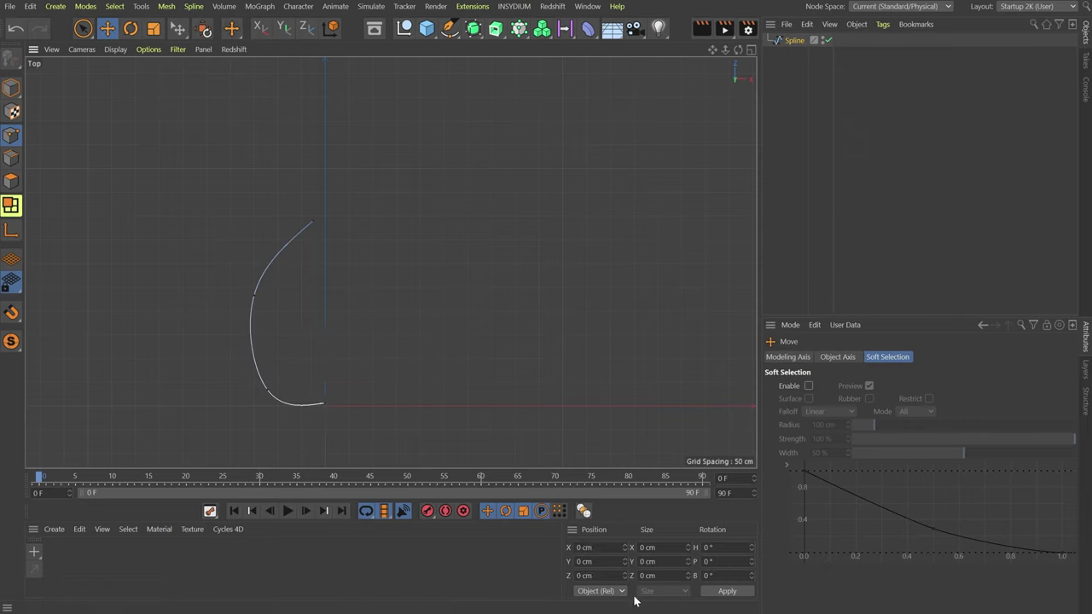
# - Set the X, Y and Z position of the spline's base point to 0 cm
pyautogui.click(323, 405)
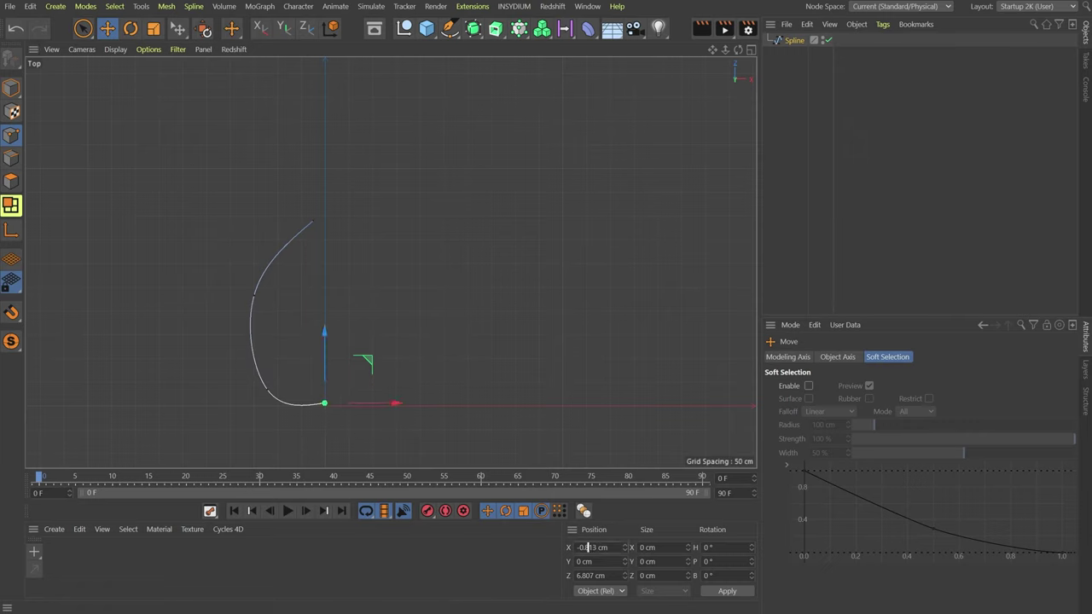
pyautogui.click(589, 546)
pyautogui.write('0')
pyautogui.press('Tab')
pyautogui.press('Tab')
pyautogui.press('Tab')
pyautogui.press('0')
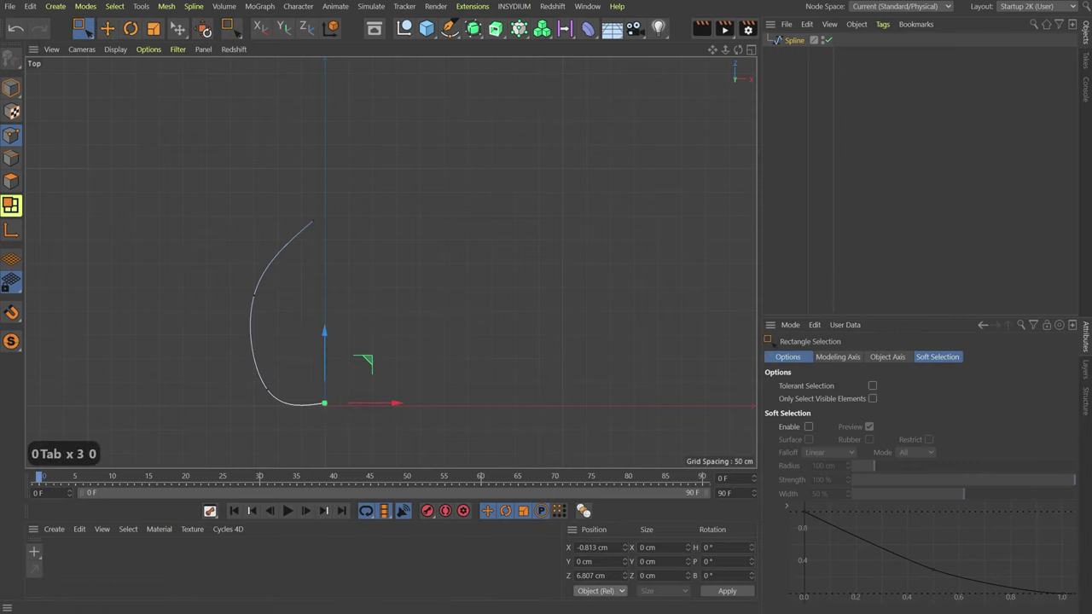
pyautogui.hotkey('shift', 'Tab')
pyautogui.hotkey('shift', 'Tab')
pyautogui.hotkey('shift', 'Tab')
pyautogui.write('0')
pyautogui.press('Tab')
pyautogui.press('Tab')
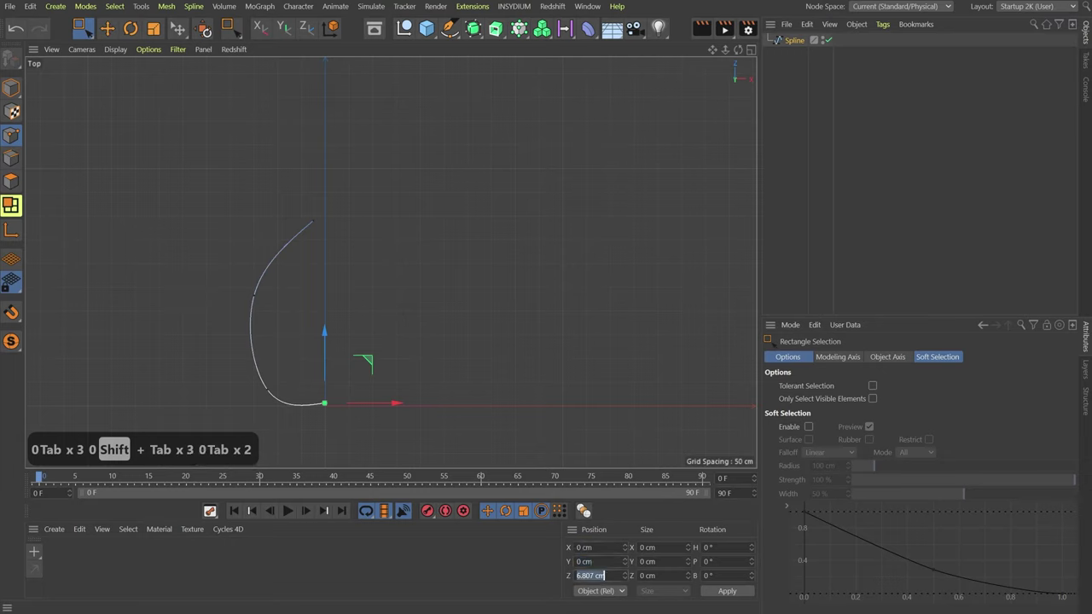
pyautogui.write('0')
pyautogui.press('Return')
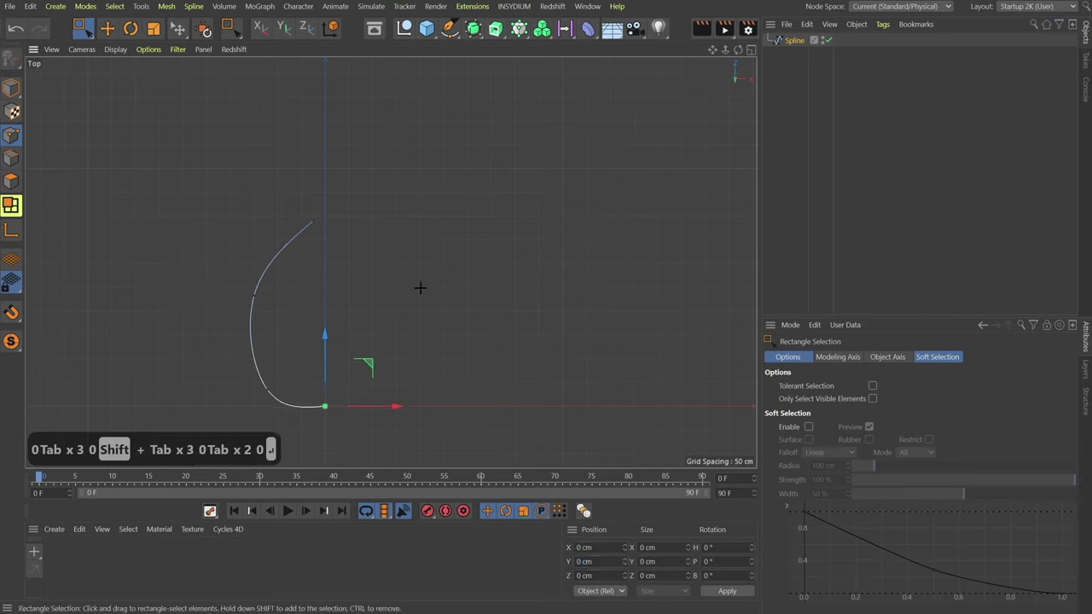
# - Add a point on the spline's upper segment and adjust the points into a rounded bulb with a tapering neck
pyautogui.moveTo(258, 378)
pyautogui.mouseDown()
pyautogui.moveTo(300, 413)
pyautogui.moveTo(269, 375)
pyautogui.mouseUp()
pyautogui.press('e')
pyautogui.click(252, 390)
pyautogui.moveTo(259, 294)
pyautogui.mouseDown()
pyautogui.moveTo(264, 282)
pyautogui.moveTo(251, 303)
pyautogui.mouseUp()
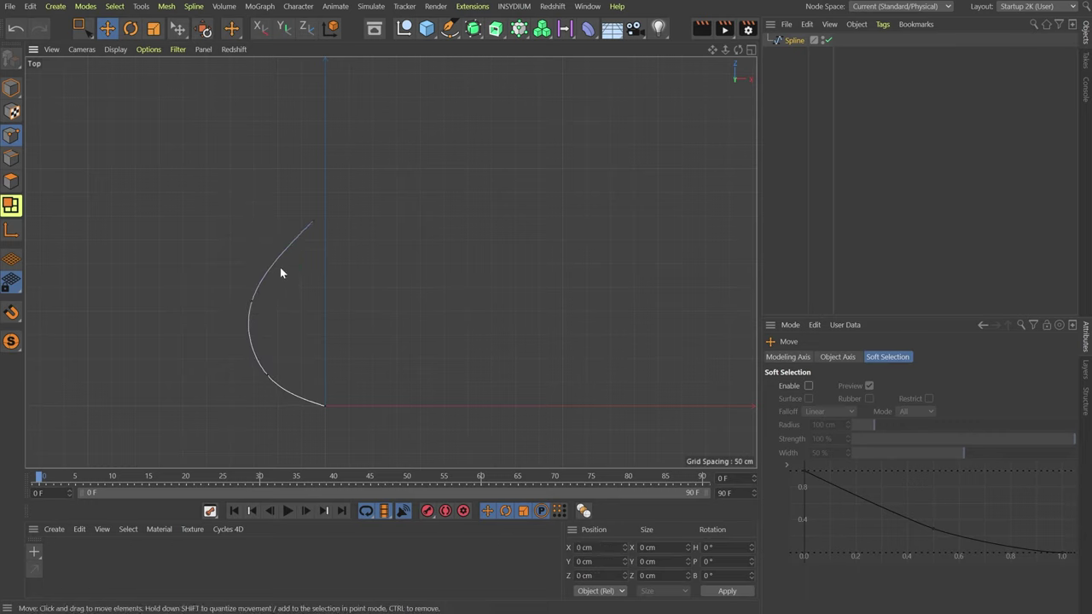
pyautogui.moveTo(277, 262); pyautogui.dragTo(286, 267)
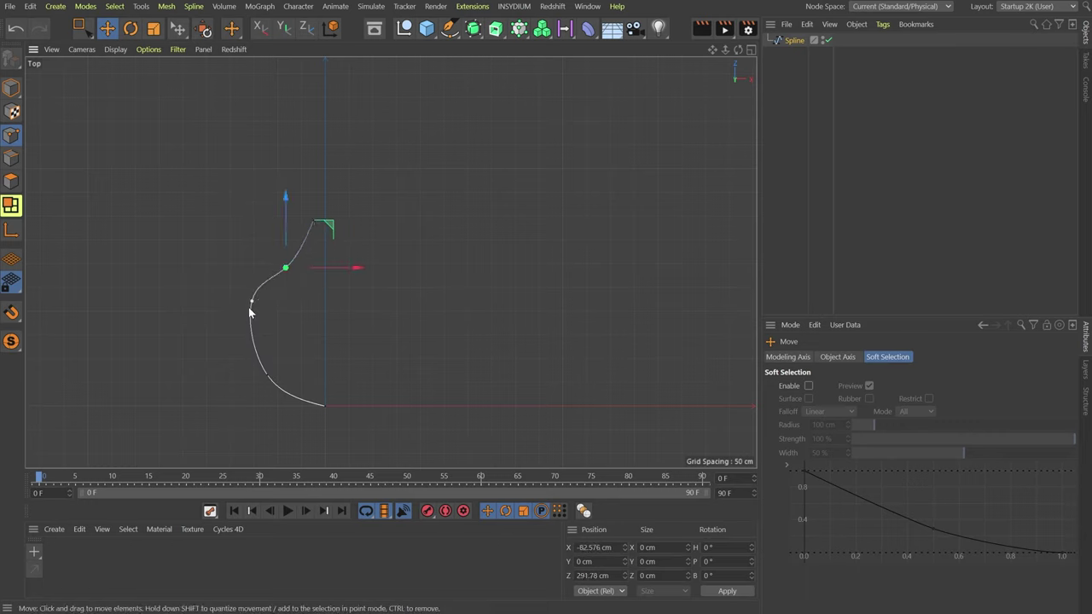
pyautogui.moveTo(255, 310); pyautogui.dragTo(256, 321)
pyautogui.click(265, 385)
pyautogui.click(286, 300)
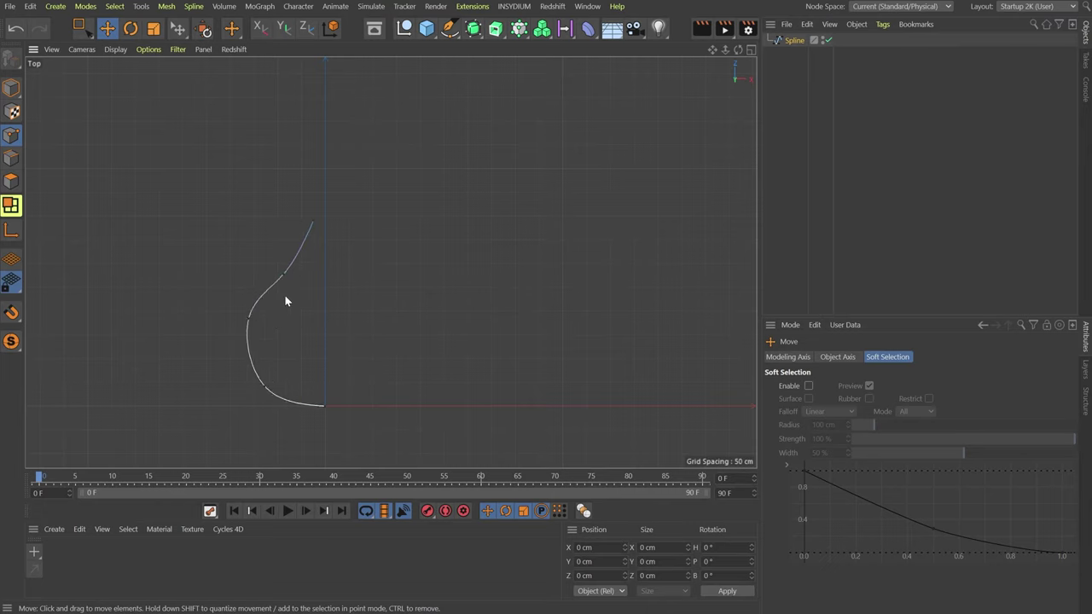
pyautogui.moveTo(289, 278); pyautogui.dragTo(293, 266)
pyautogui.click(672, 195)
# - Place the Spline inside a new Cloner and set the cloning mode to Radial
pyautogui.click(794, 40)
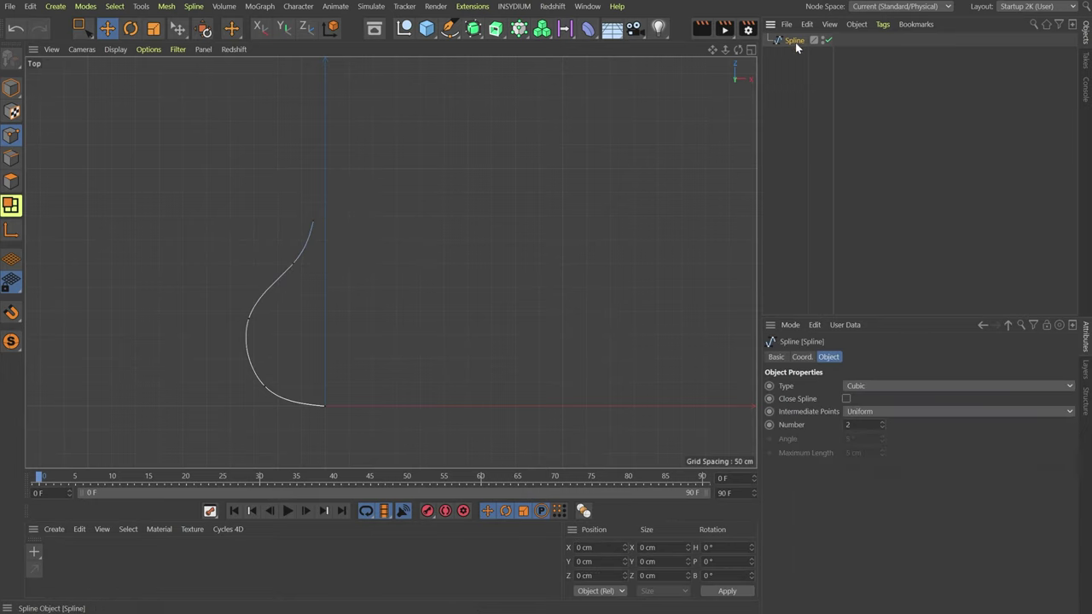
pyautogui.click(14, 89)
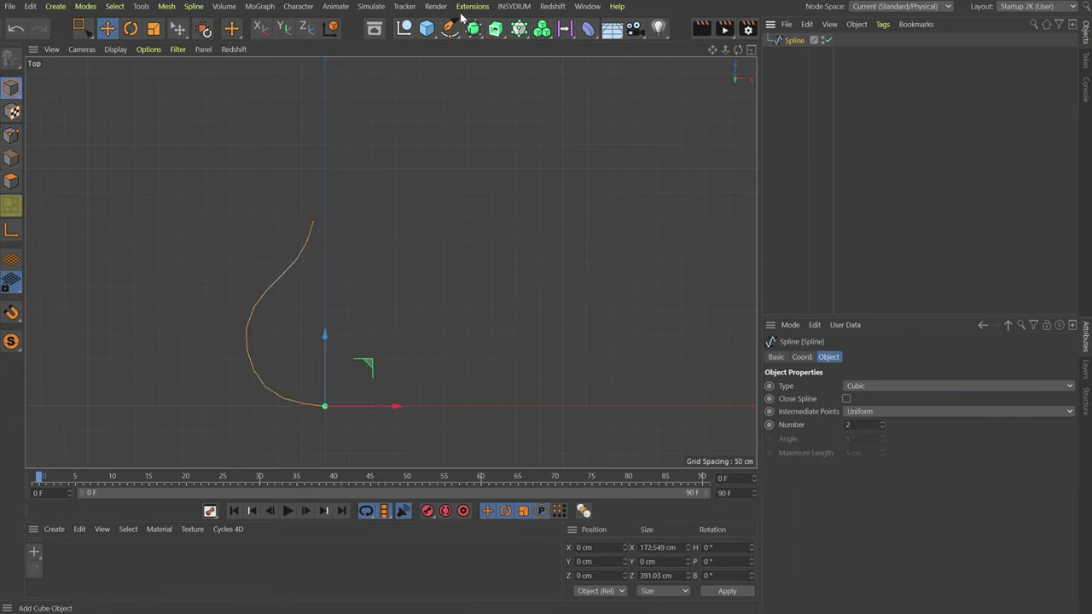
pyautogui.click(518, 29)
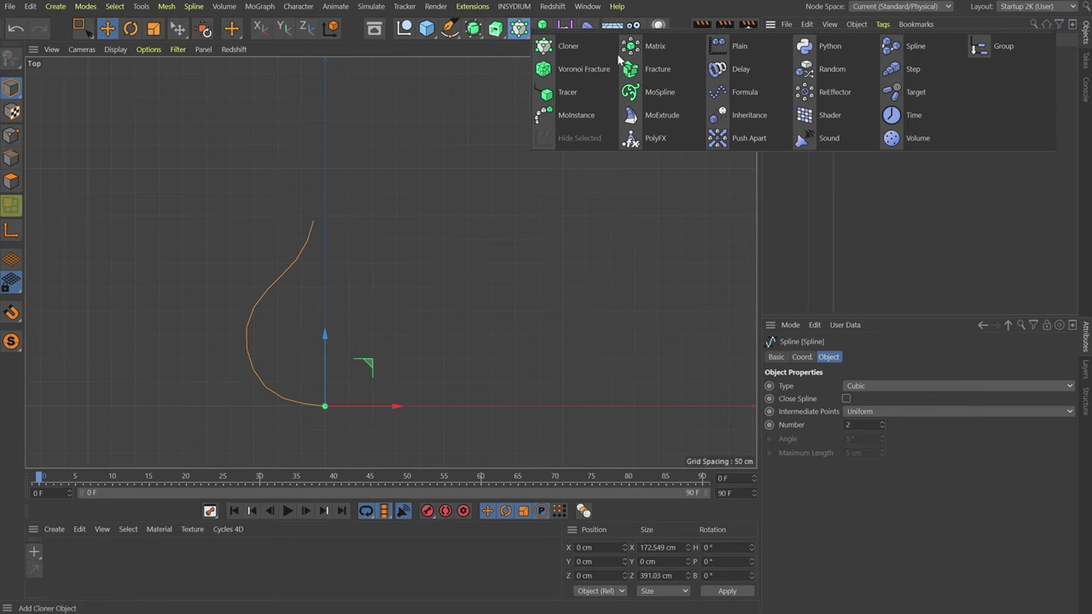
pyautogui.keyDown('alt'); pyautogui.click(568, 46); pyautogui.keyUp('alt')
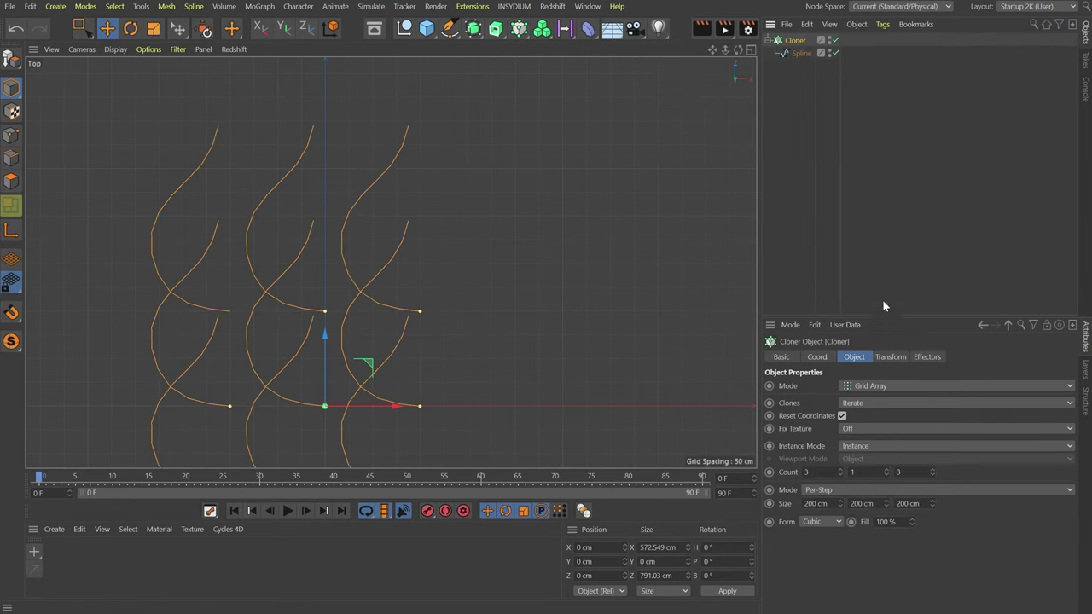
pyautogui.click(880, 387)
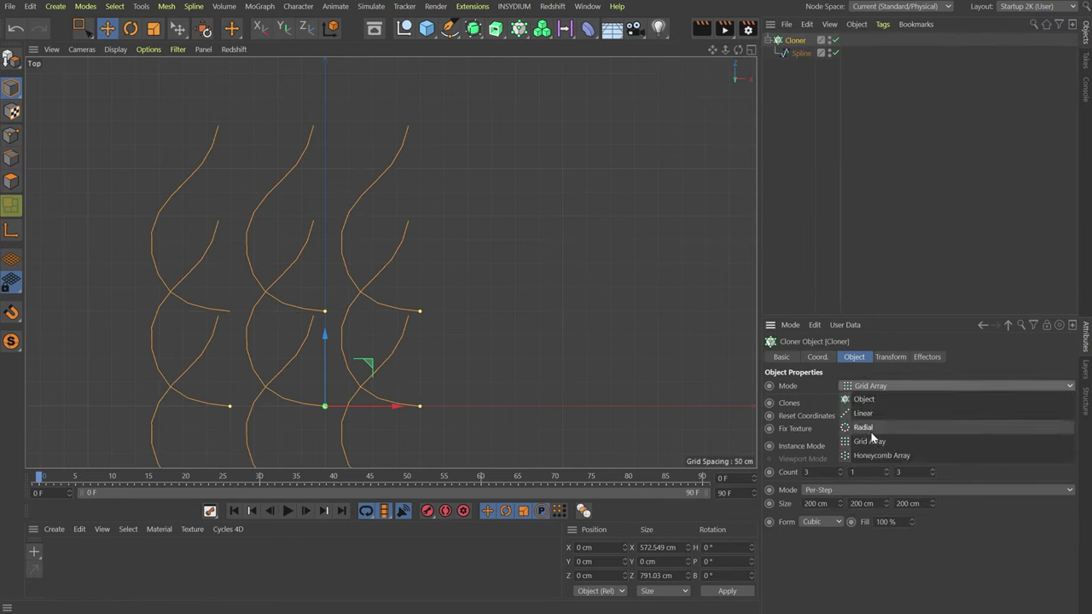
pyautogui.click(870, 430)
# - Set the radial Cloner's radius to 0 cm, its plane to XY and its count to 16
pyautogui.moveTo(853, 486); pyautogui.dragTo(775, 486)
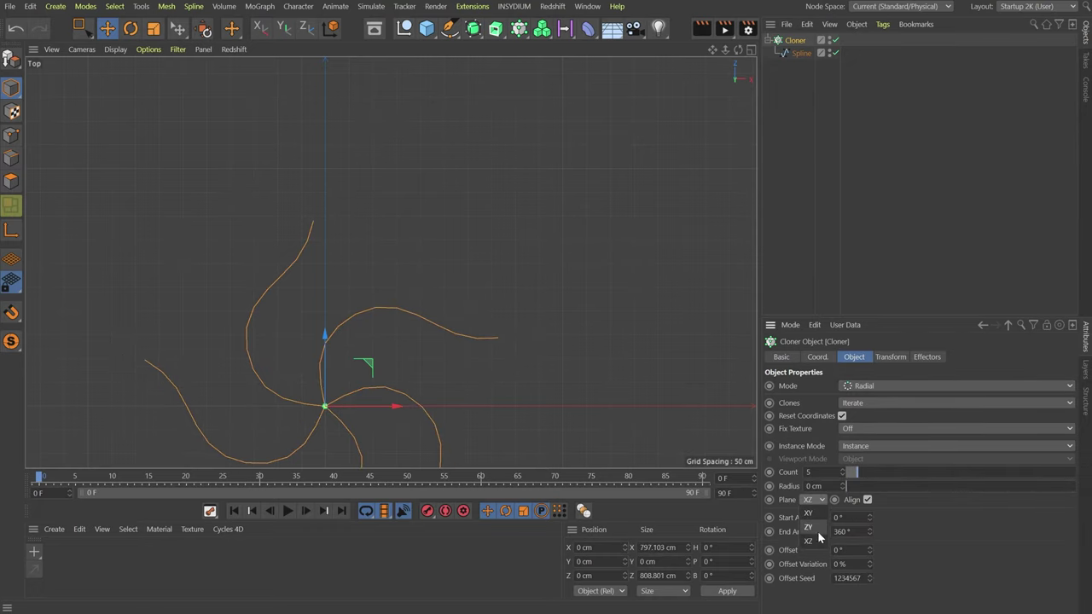
pyautogui.click(808, 512)
pyautogui.press('F1')
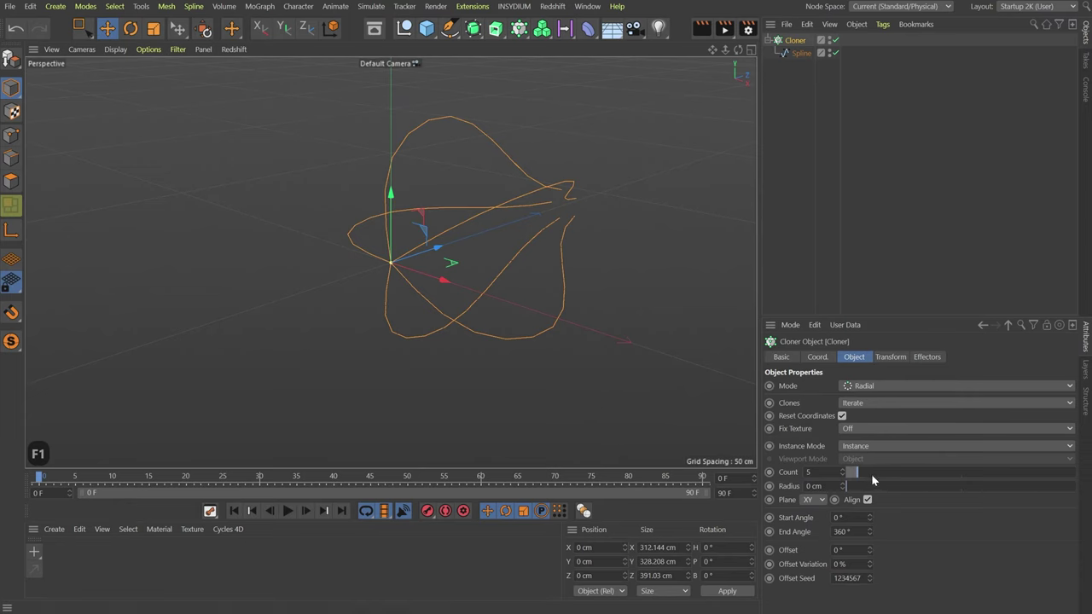
pyautogui.moveTo(871, 473); pyautogui.dragTo(884, 475)
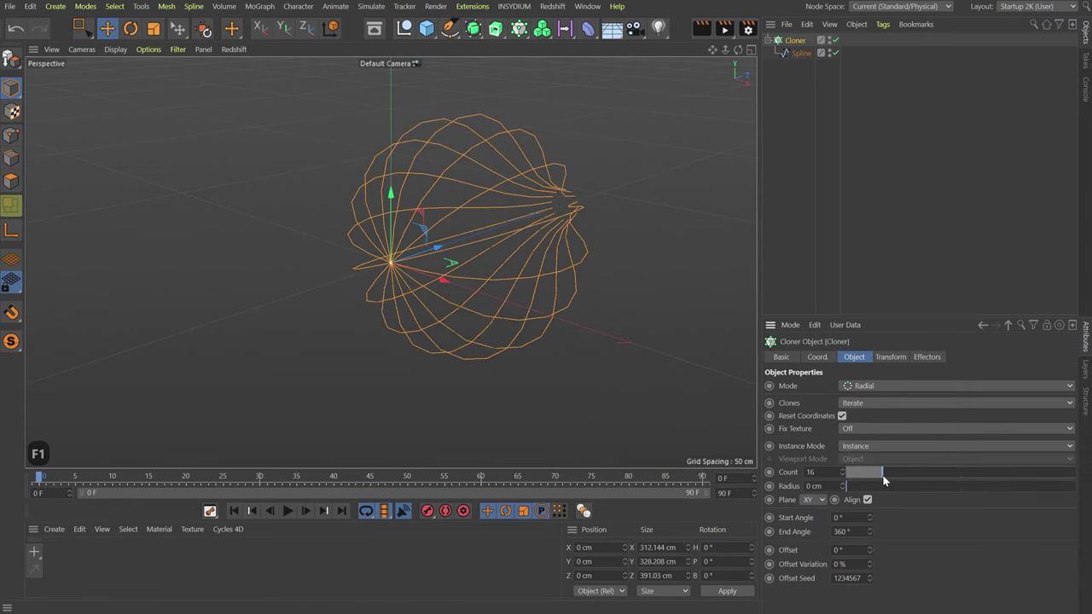
pyautogui.keyDown('alt'); pyautogui.moveTo(470, 241); pyautogui.dragTo(491, 271); pyautogui.keyUp('alt')
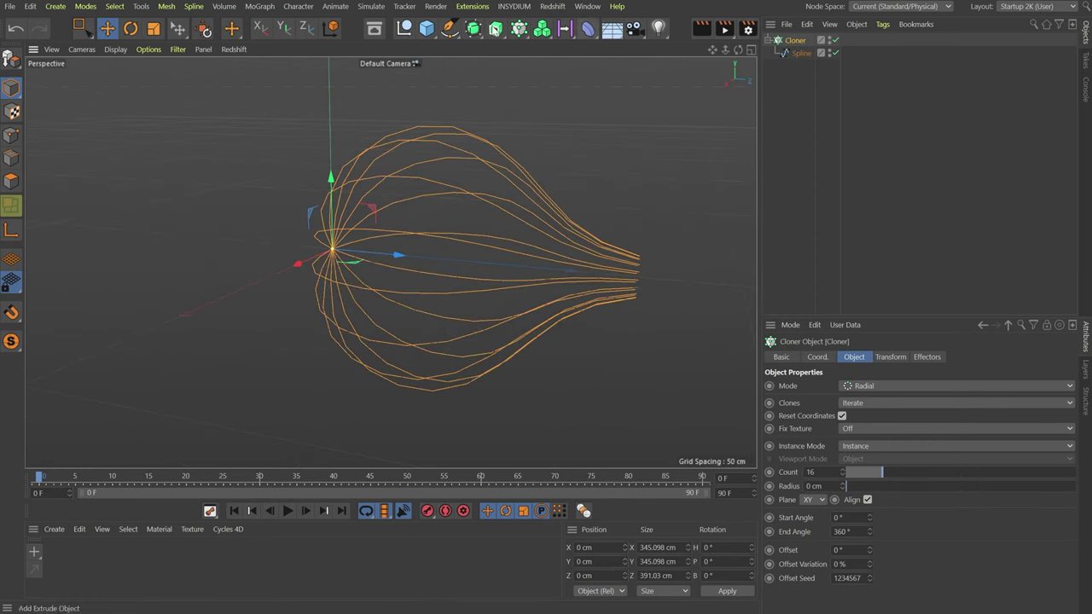
# - Add a Random effector to the Cloner, place it below the Cloner in the hierarchy and show its Parameter settings
pyautogui.click(519, 28)
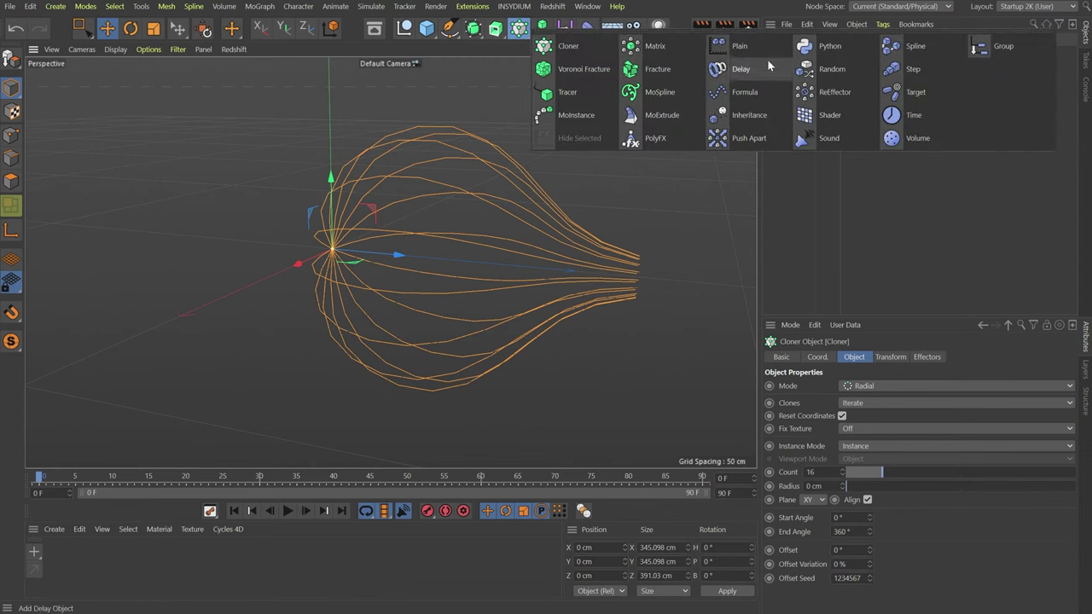
pyautogui.click(842, 75)
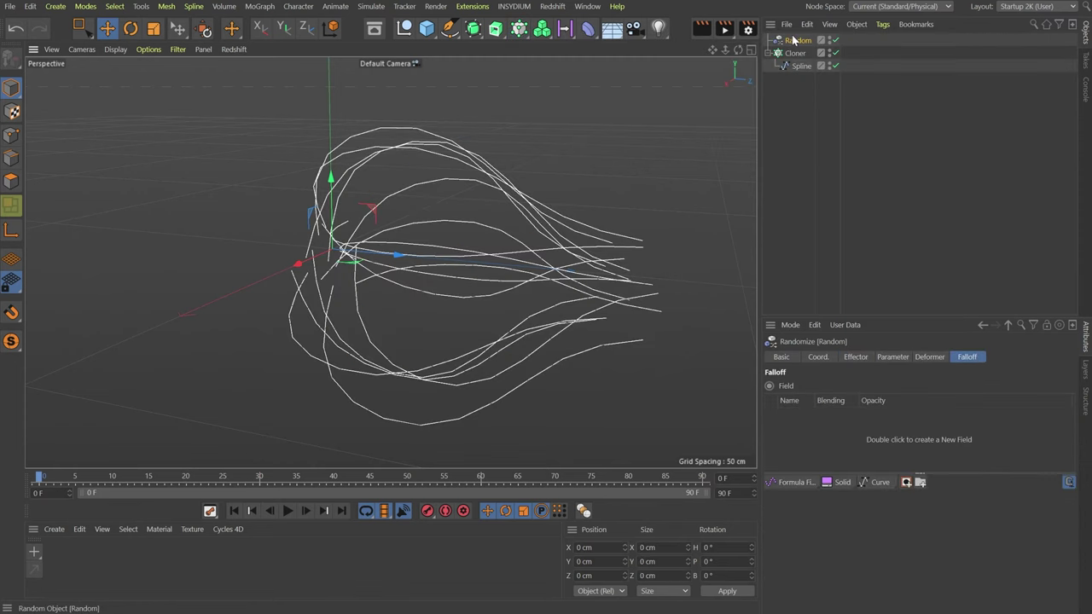
pyautogui.moveTo(798, 40); pyautogui.dragTo(822, 218)
pyautogui.click(892, 356)
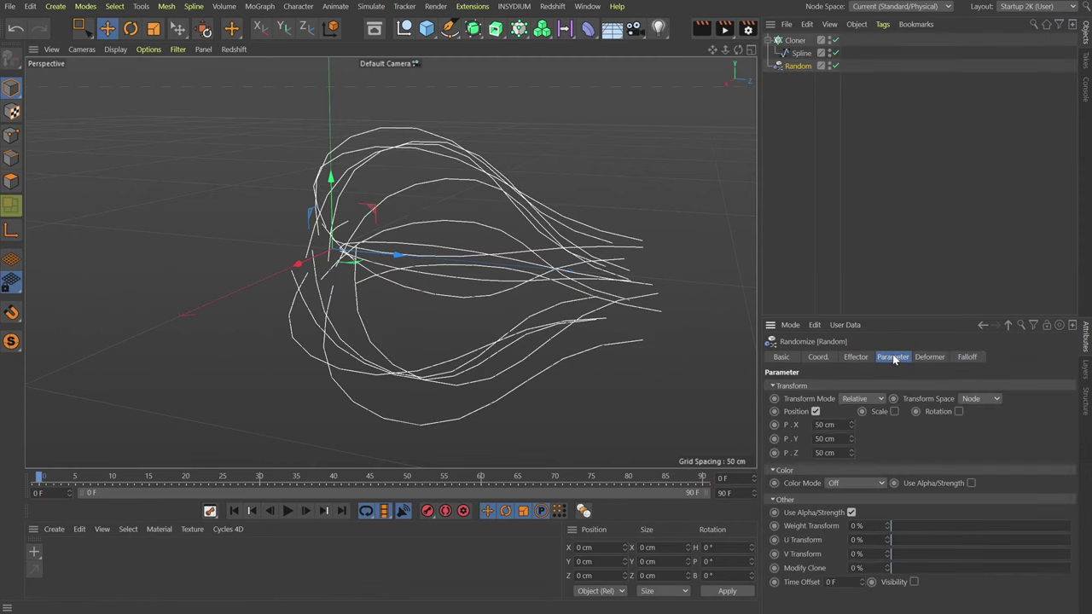
# - Disable the Random effector's position variation, enable scale and set its Z scale to 0.15
pyautogui.click(815, 411)
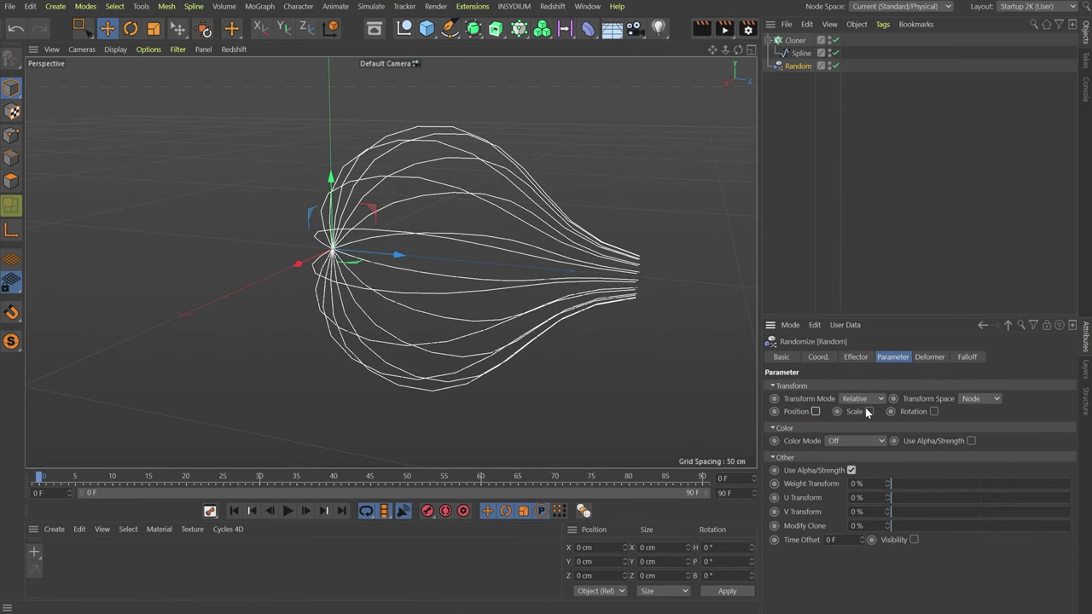
pyautogui.click(868, 411)
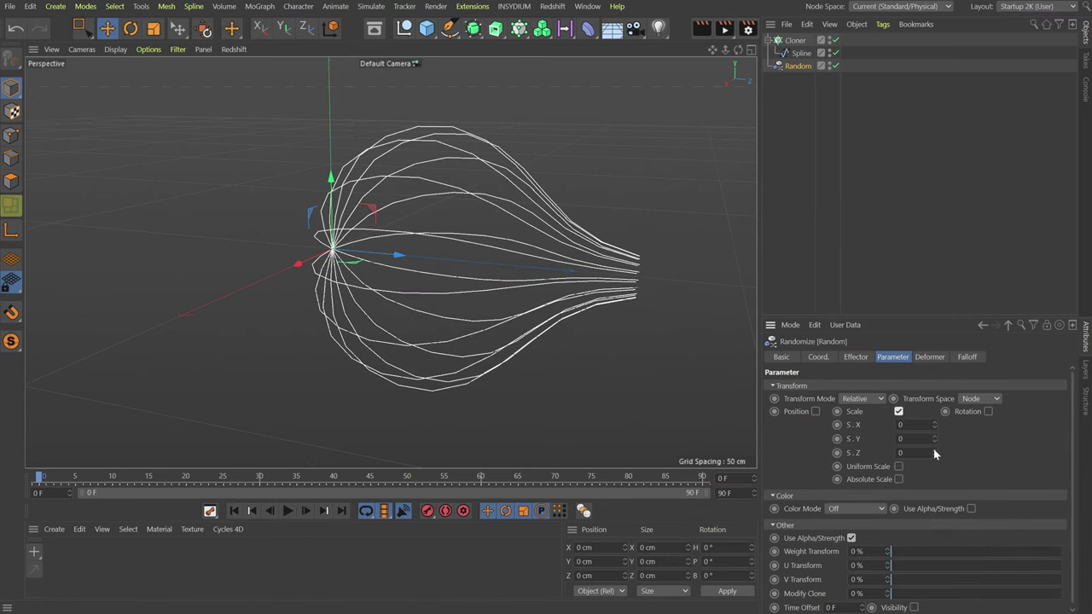
pyautogui.moveTo(933, 448); pyautogui.dragTo(933, 428)
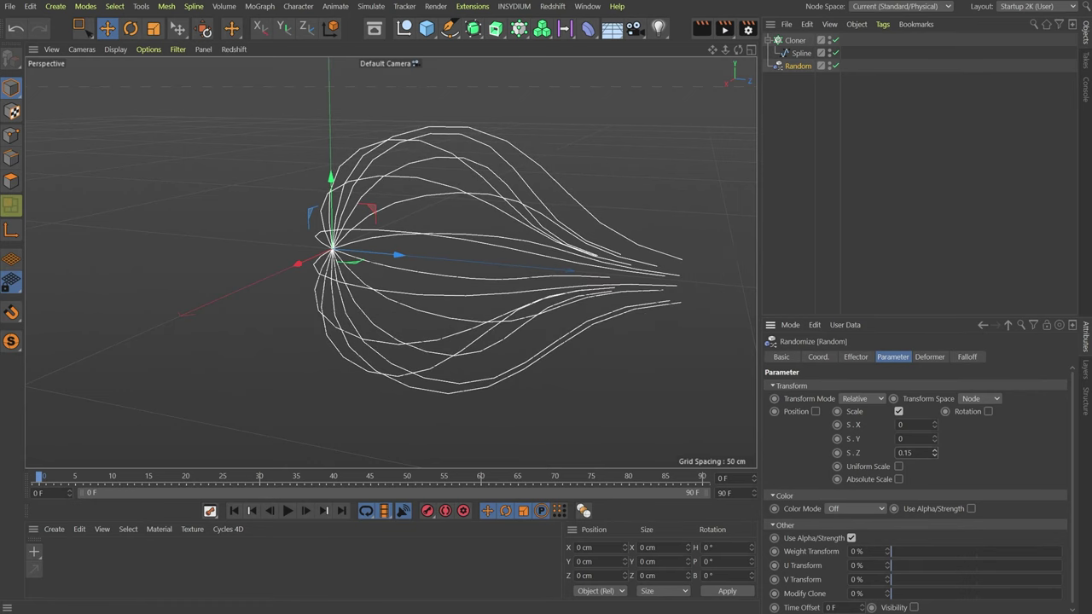
pyautogui.click(793, 99)
pyautogui.keyDown('alt'); pyautogui.moveTo(716, 165); pyautogui.dragTo(407, 159, button='middle'); pyautogui.keyUp('alt')
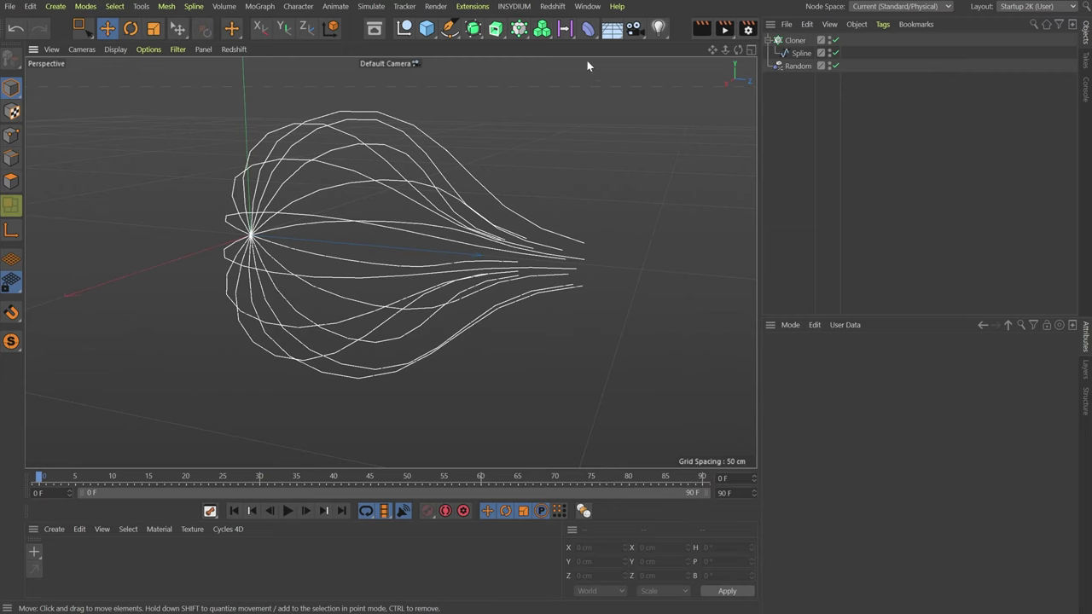
# - Add a Tracer object and assign the Cloner as its trace link
pyautogui.click(520, 30)
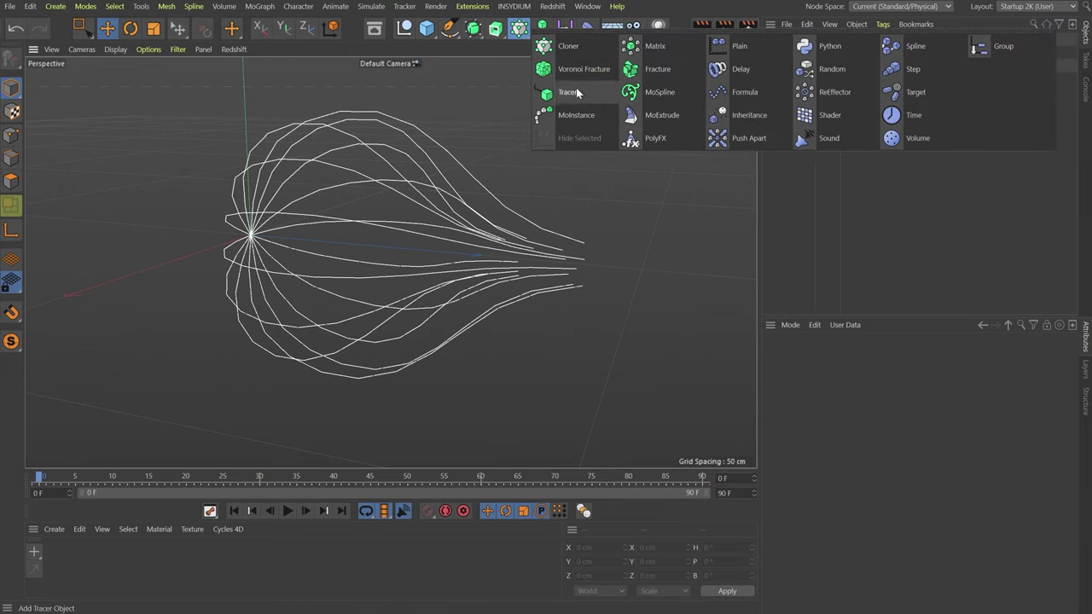
pyautogui.click(573, 92)
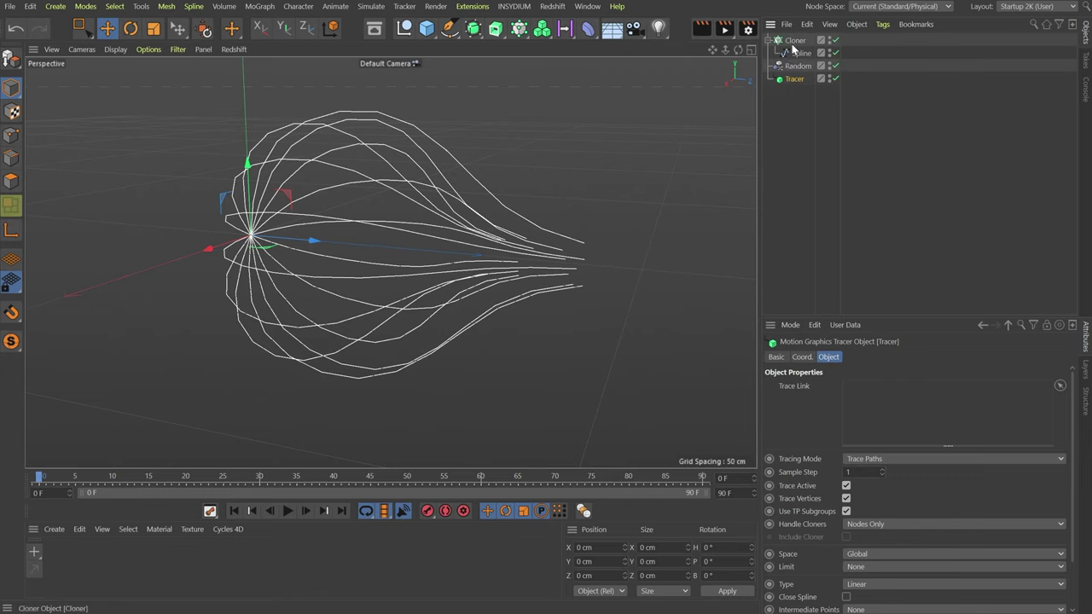
pyautogui.moveTo(860, 402); pyautogui.dragTo(860, 408)
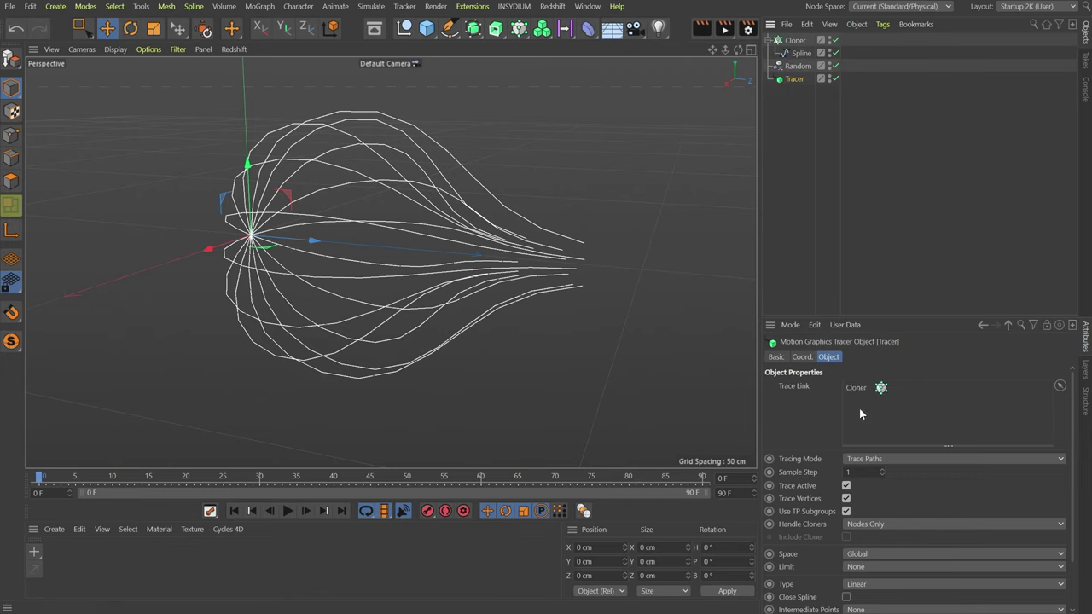
# - Set the Tracer to Connect Elements with Immediate Clones handling, and hide the Cloner in the viewport and render
pyautogui.click(865, 459)
pyautogui.click(875, 501)
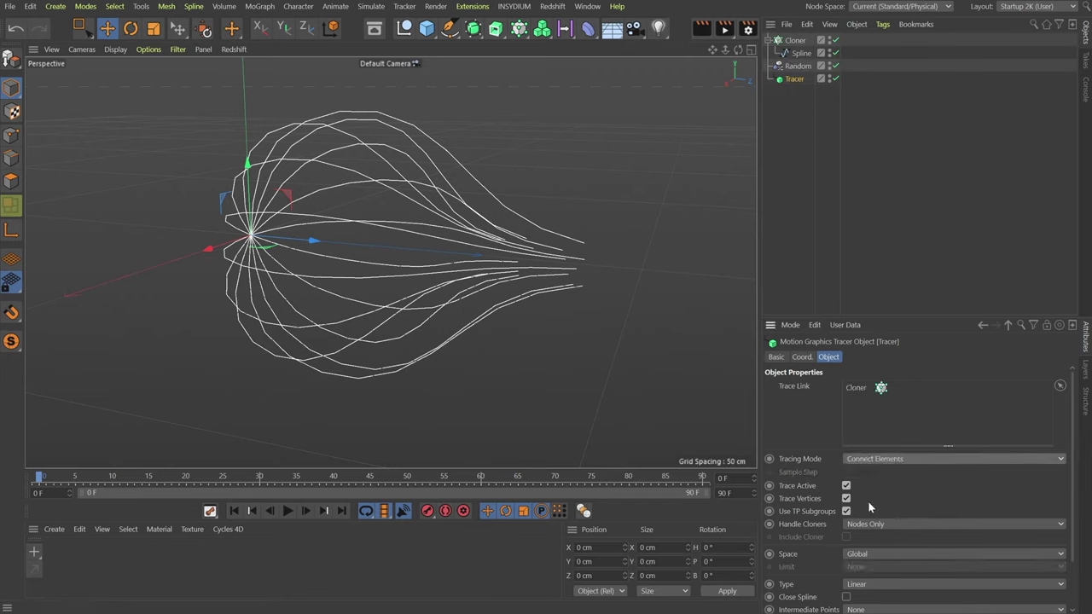
pyautogui.click(863, 526)
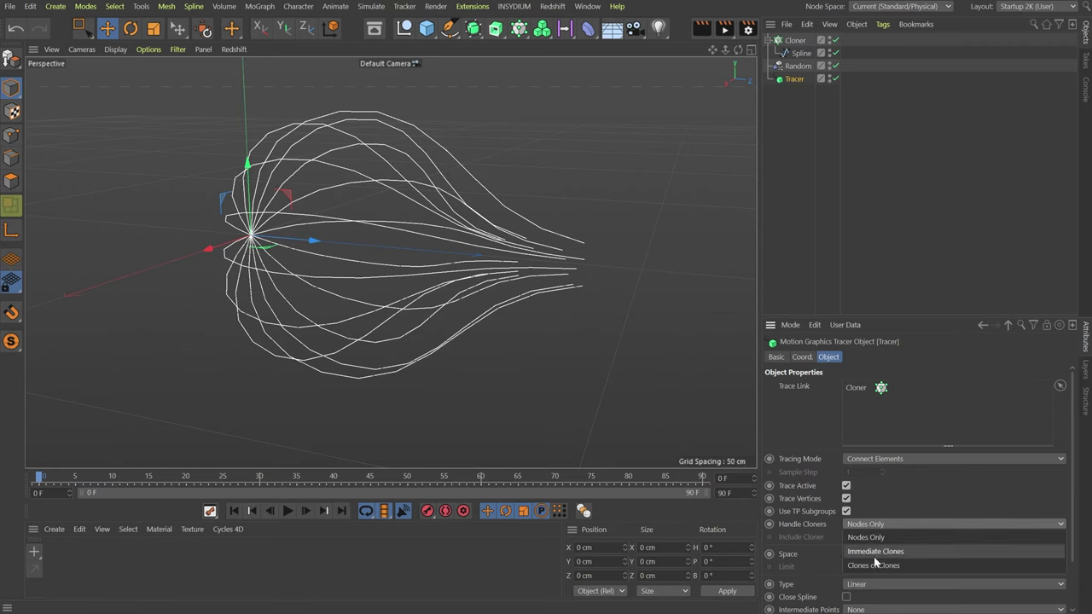
pyautogui.click(874, 553)
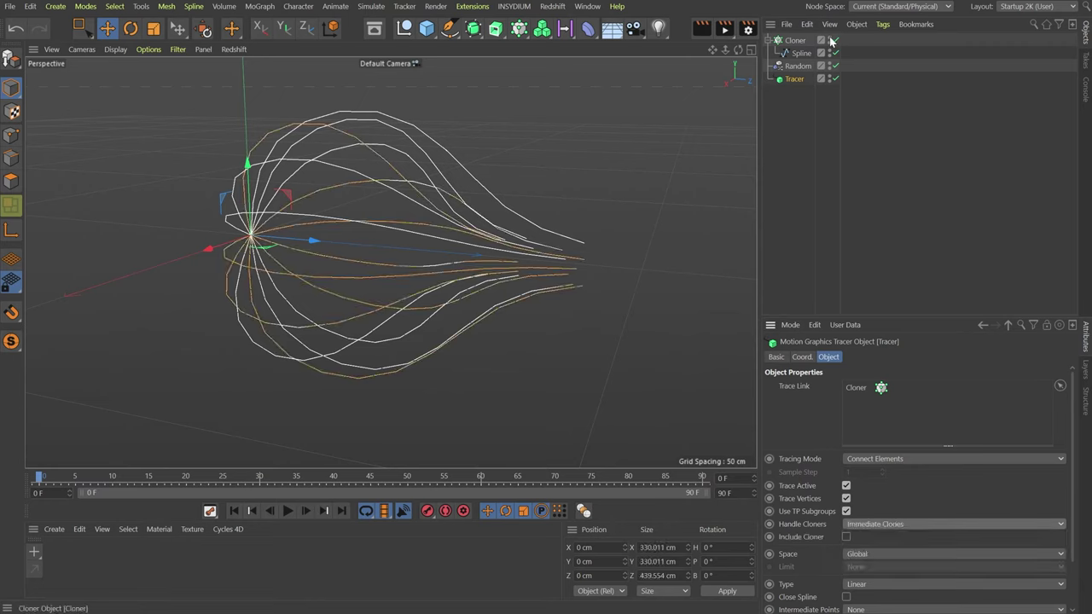
pyautogui.keyDown('alt'); pyautogui.moveTo(451, 275); pyautogui.dragTo(568, 240); pyautogui.keyUp('alt')
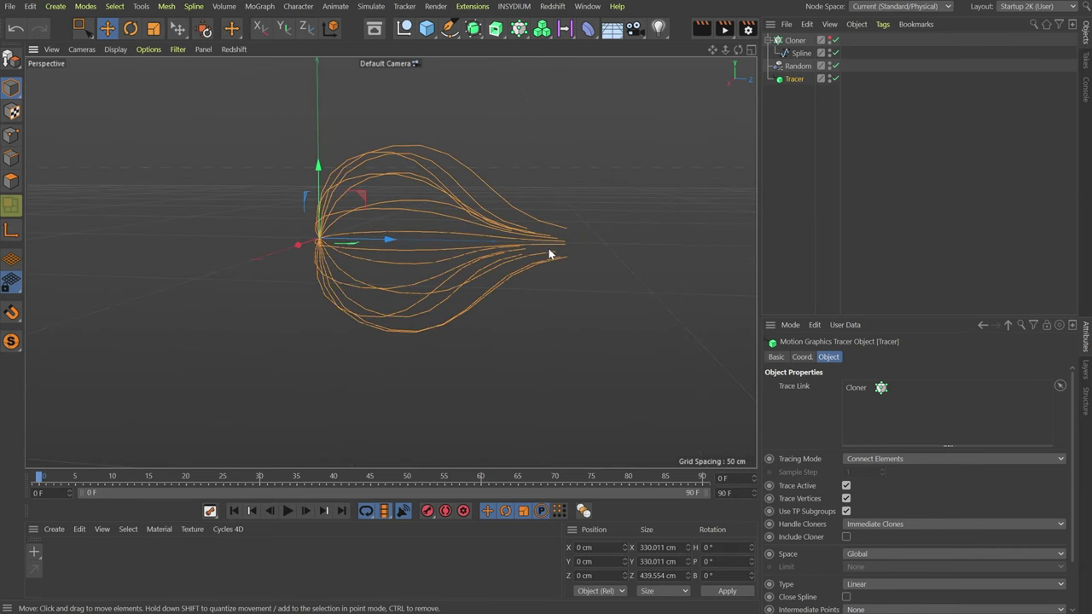
# - Add a Twist deformer as a child of the Tracer and set its angle to 61°
pyautogui.press('0')
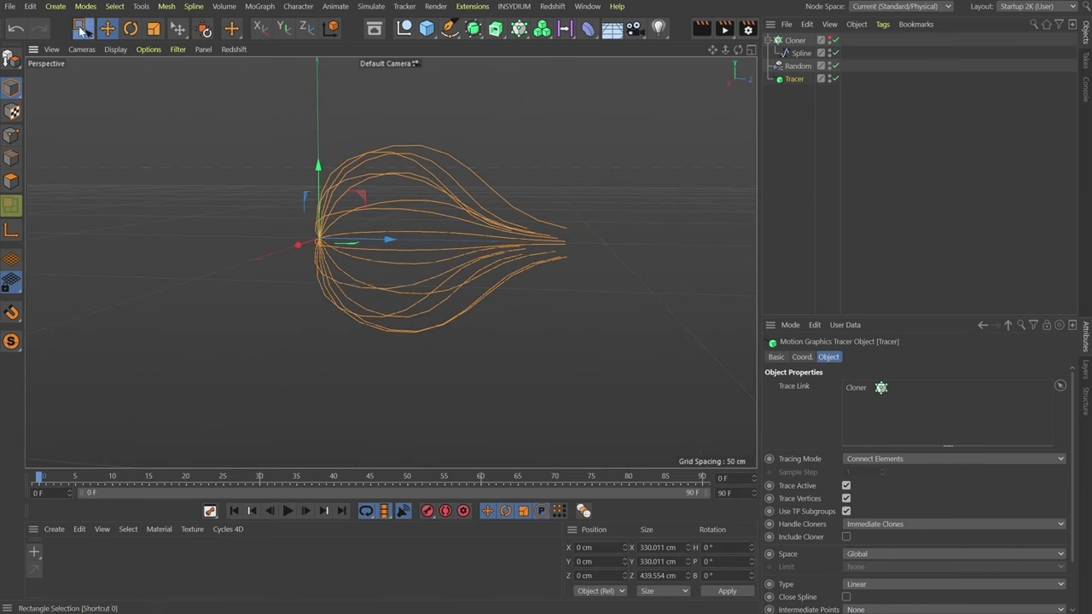
pyautogui.click(588, 28)
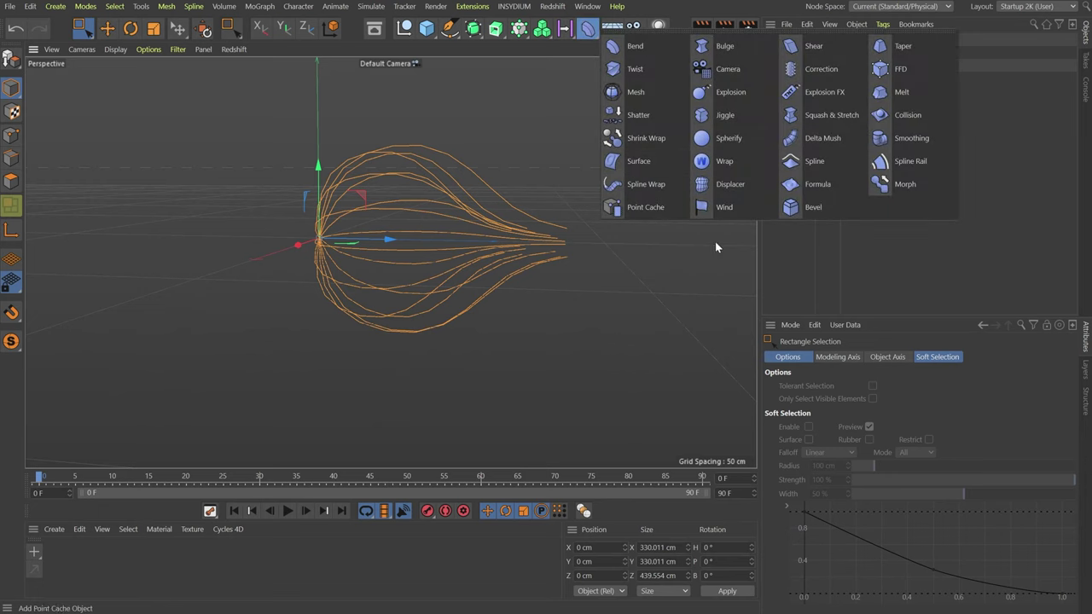
pyautogui.click(634, 68)
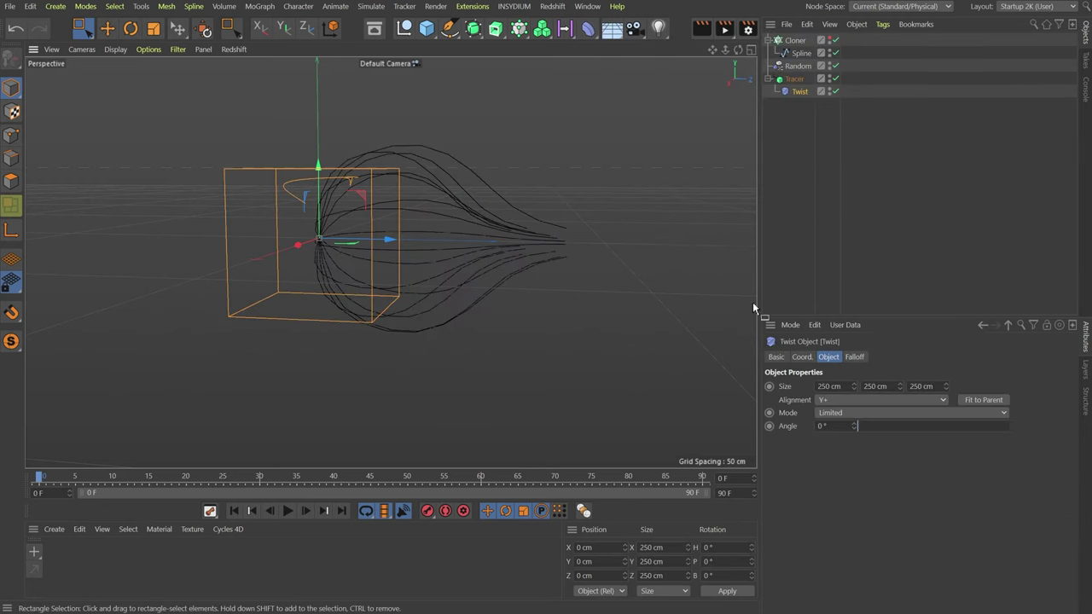
pyautogui.moveTo(866, 426); pyautogui.dragTo(884, 425)
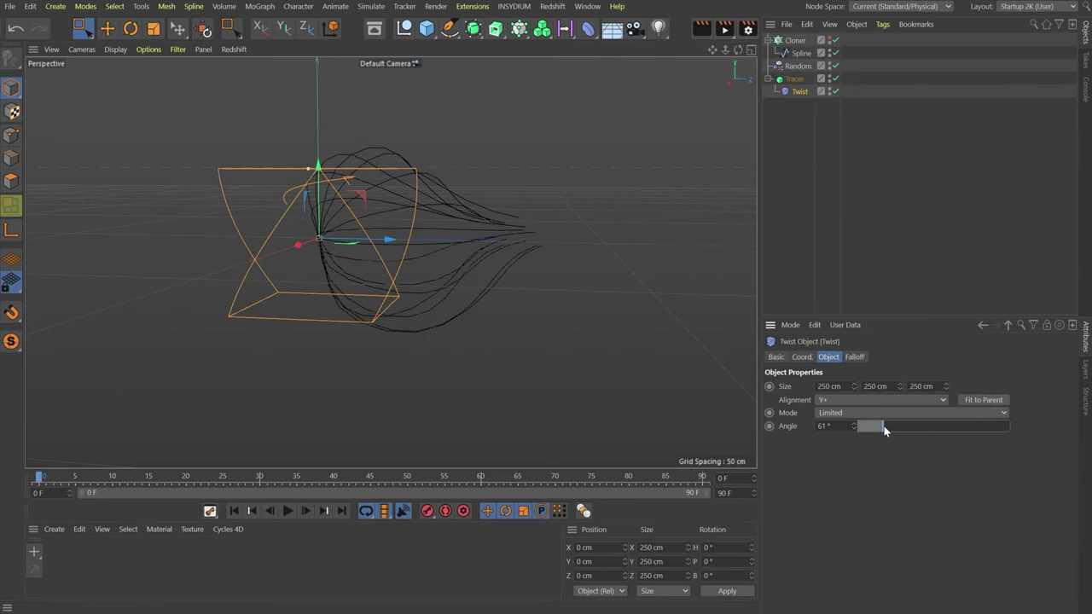
# - Rotate the Twist deformer to a pitch of -90° and set its mode to Unlimited
pyautogui.press('r')
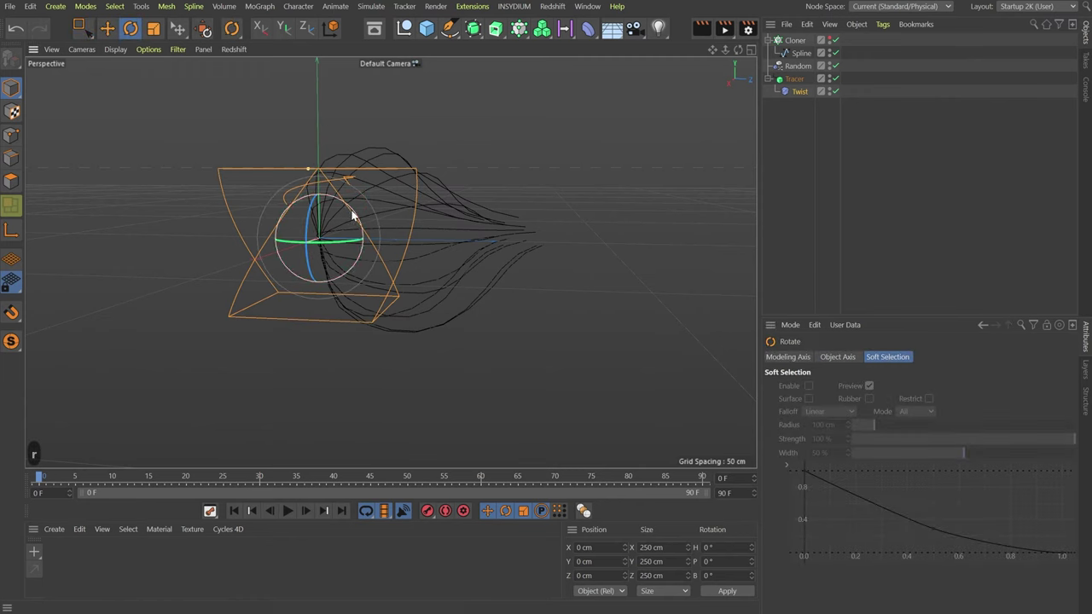
pyautogui.moveTo(353, 214); pyautogui.dragTo(365, 299)
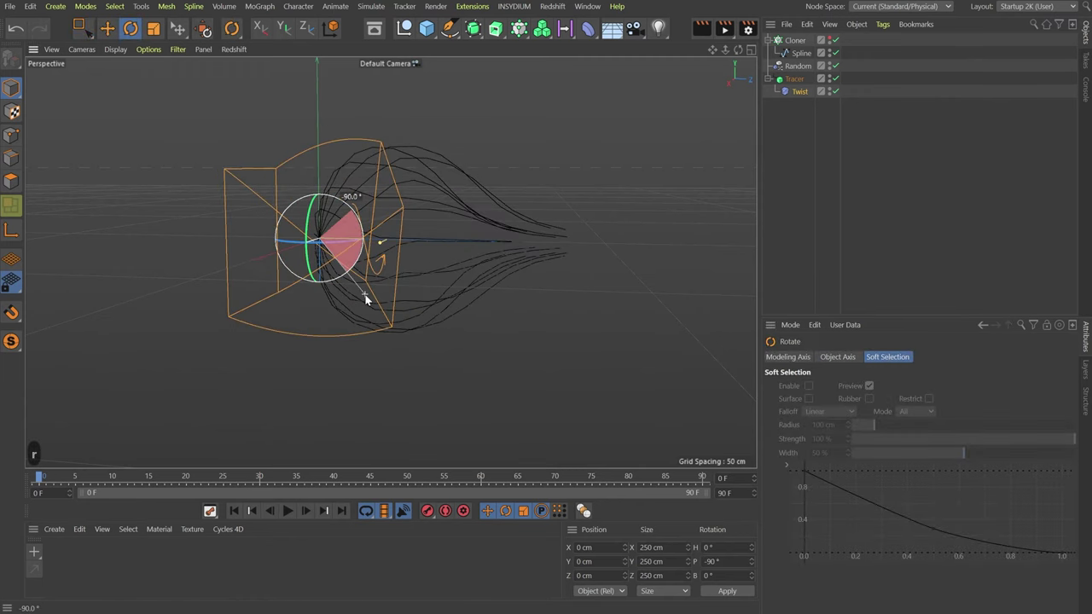
pyautogui.click(798, 90)
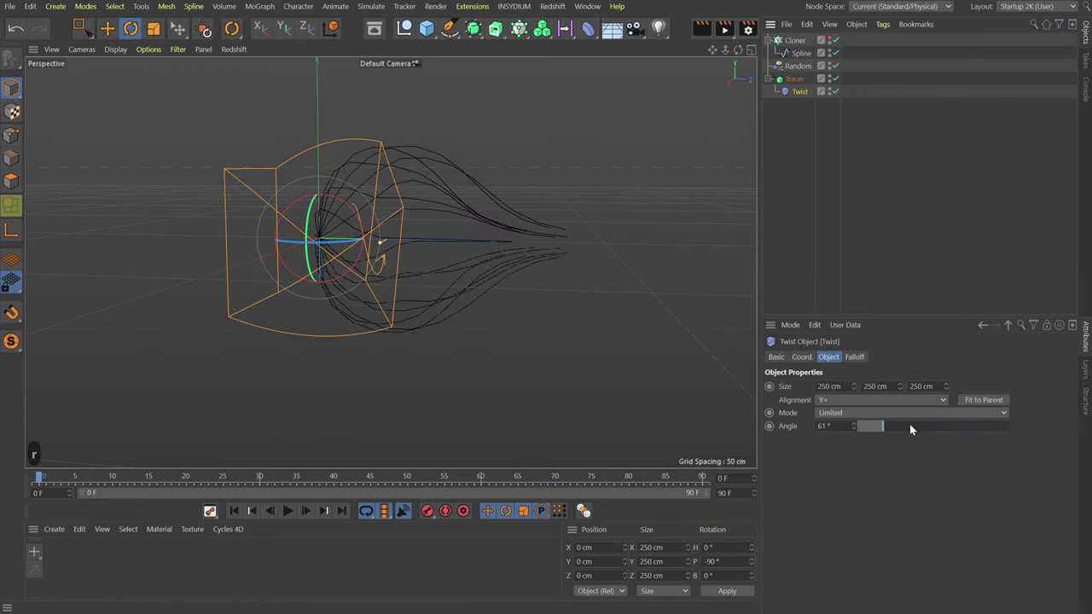
pyautogui.click(846, 411)
pyautogui.click(848, 440)
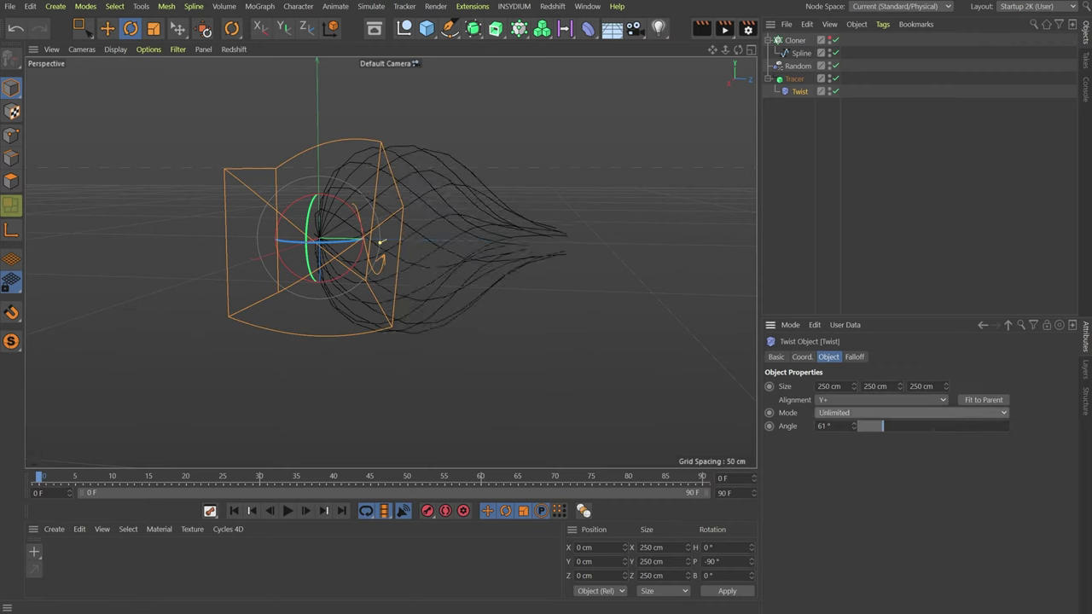
pyautogui.keyDown('alt'); pyautogui.moveTo(503, 286); pyautogui.dragTo(452, 290); pyautogui.keyUp('alt')
pyautogui.press('e')
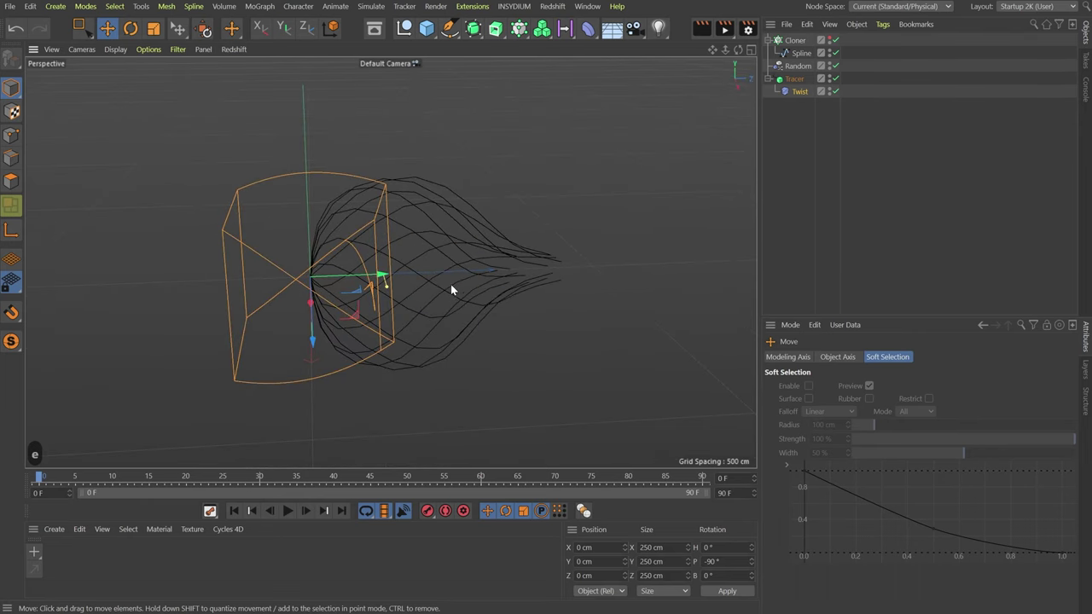
# - Place the Tracer inside a new Sweep and add a Rectangle spline above it as the profile
pyautogui.click(793, 78)
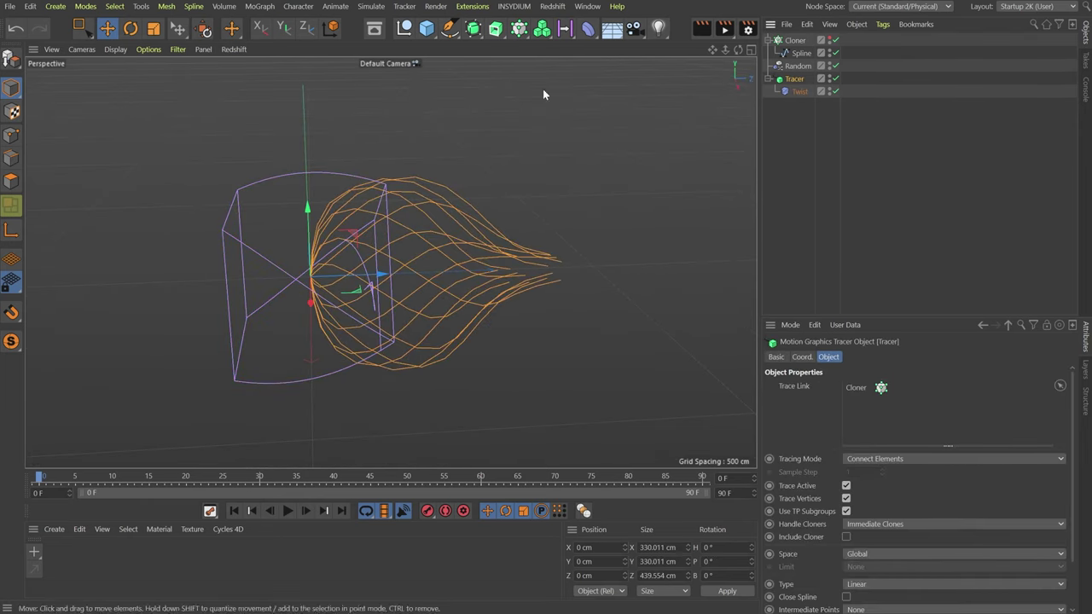
pyautogui.click(495, 28)
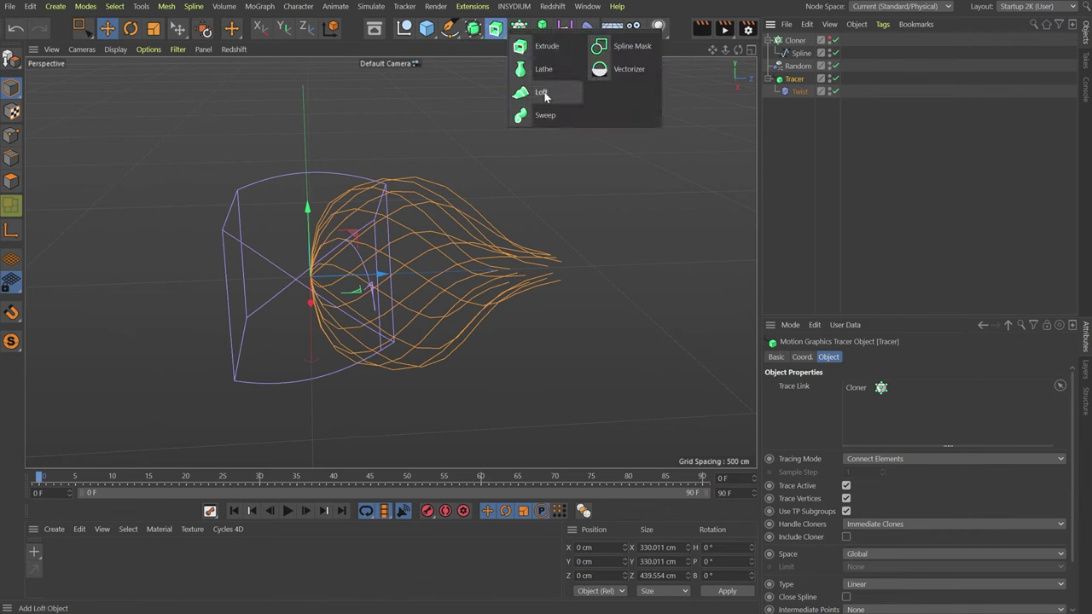
pyautogui.keyDown('alt'); pyautogui.click(551, 116); pyautogui.keyUp('alt')
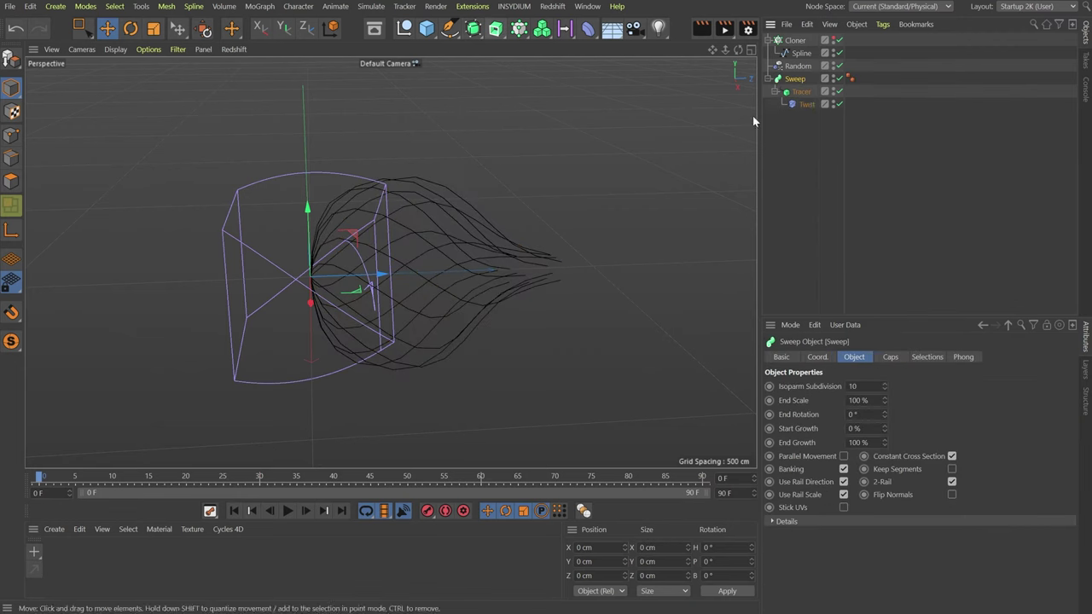
pyautogui.click(449, 28)
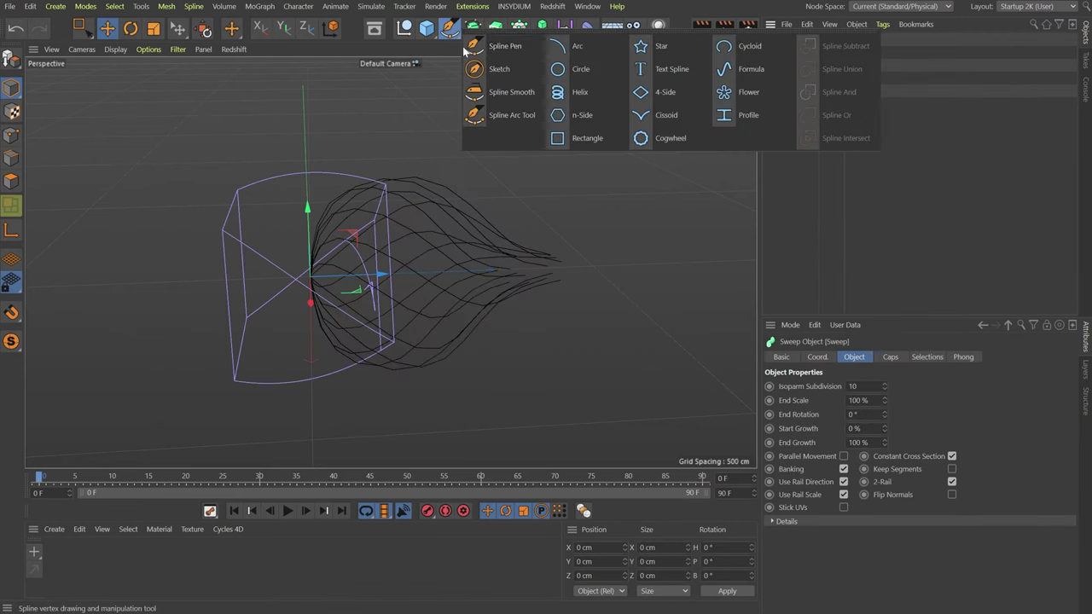
pyautogui.keyDown('shift'); pyautogui.click(585, 139); pyautogui.keyUp('shift')
# - Set the Rectangle profile's width to 1 cm and its height to 53 cm
pyautogui.click(863, 387)
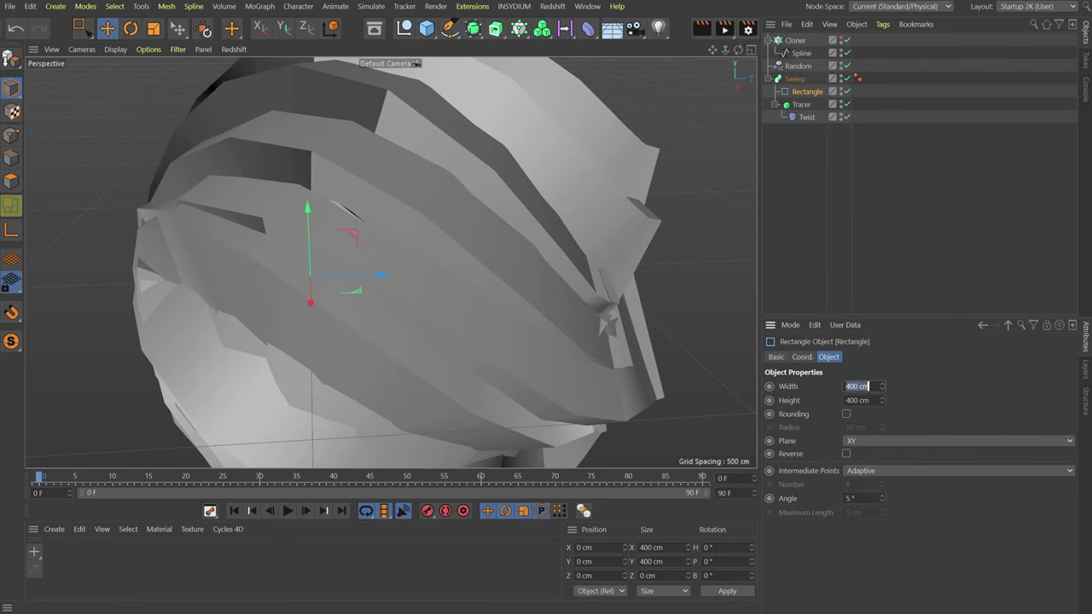
pyautogui.write('1')
pyautogui.press('Tab')
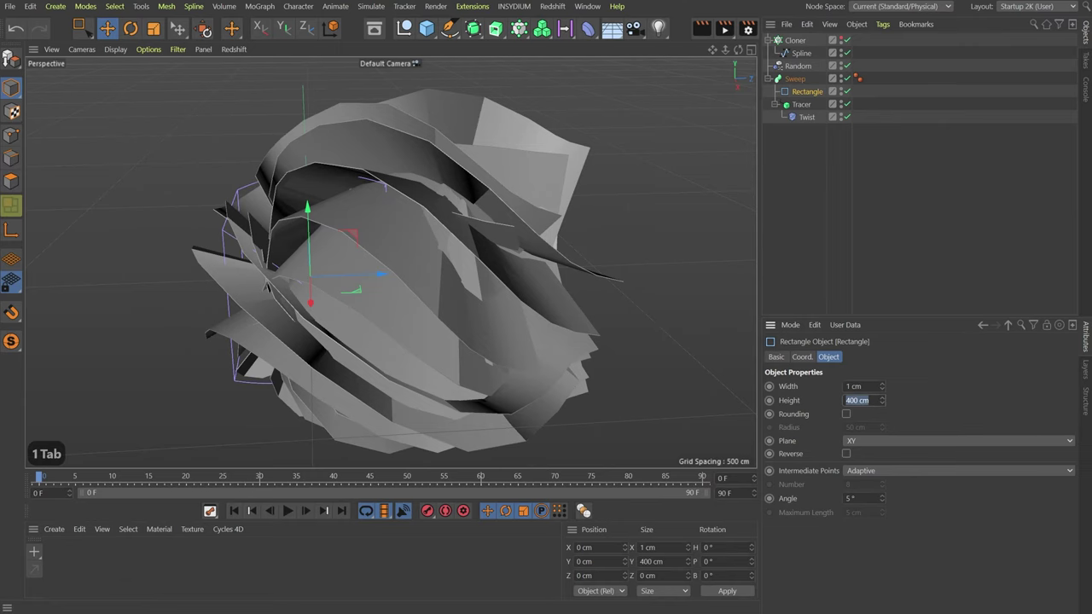
pyautogui.write('4')
pyautogui.press('Return')
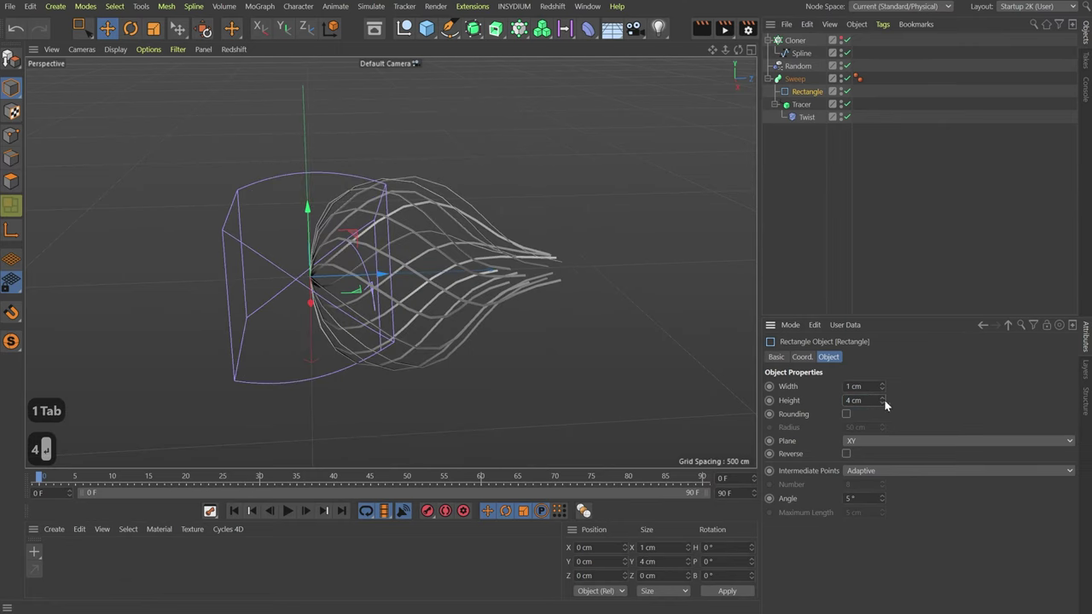
pyautogui.moveTo(883, 397); pyautogui.dragTo(883, 348)
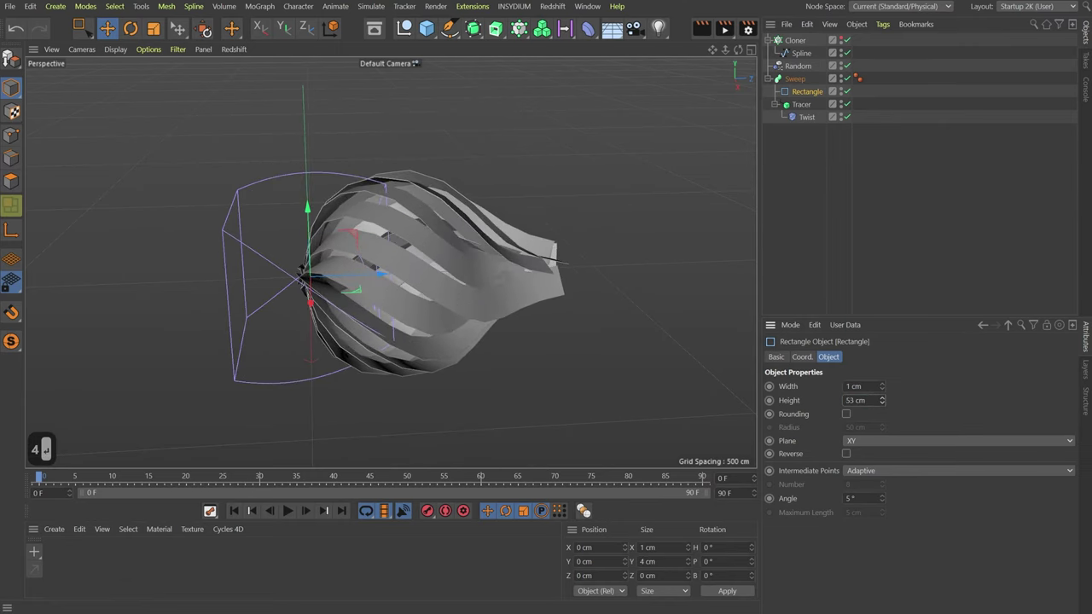
# - Set the Tracer's spline type to B-Spline and its intermediate points to Uniform
pyautogui.click(801, 104)
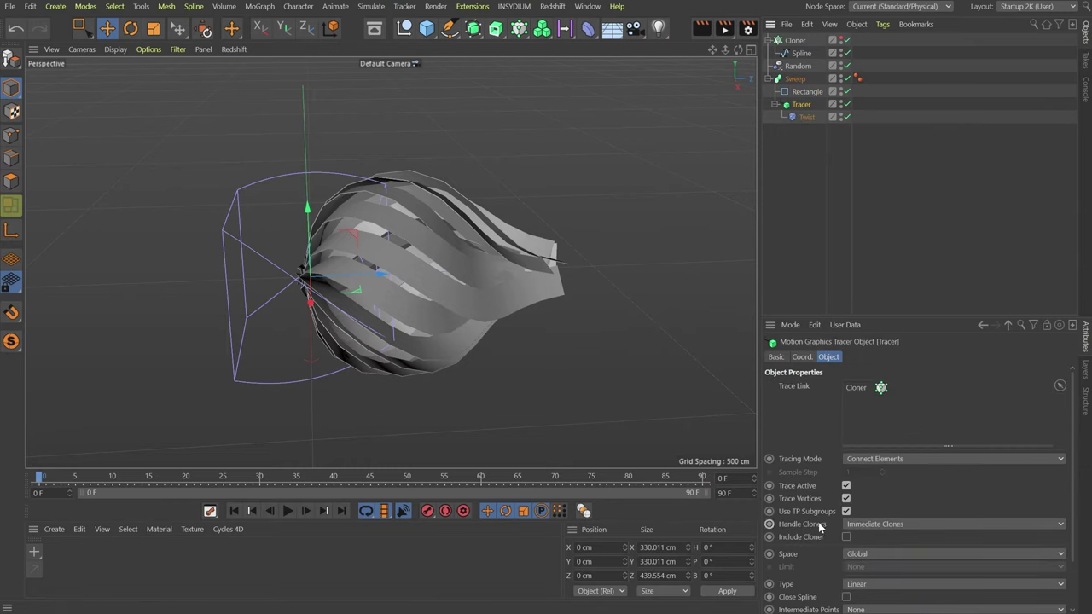
pyautogui.scroll(-3, 847, 569)
pyautogui.click(874, 530)
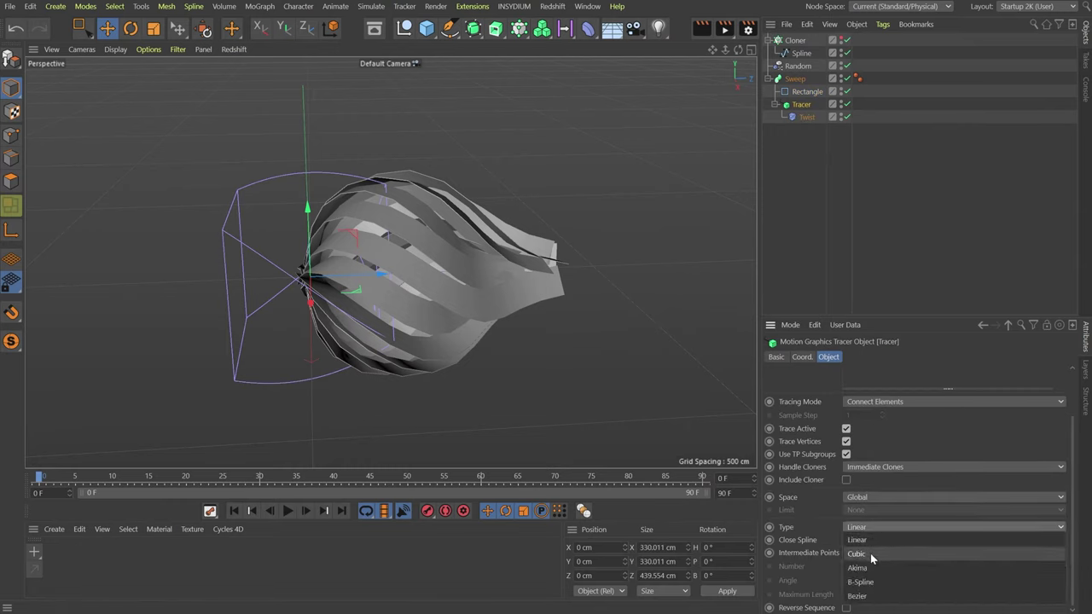
pyautogui.click(867, 586)
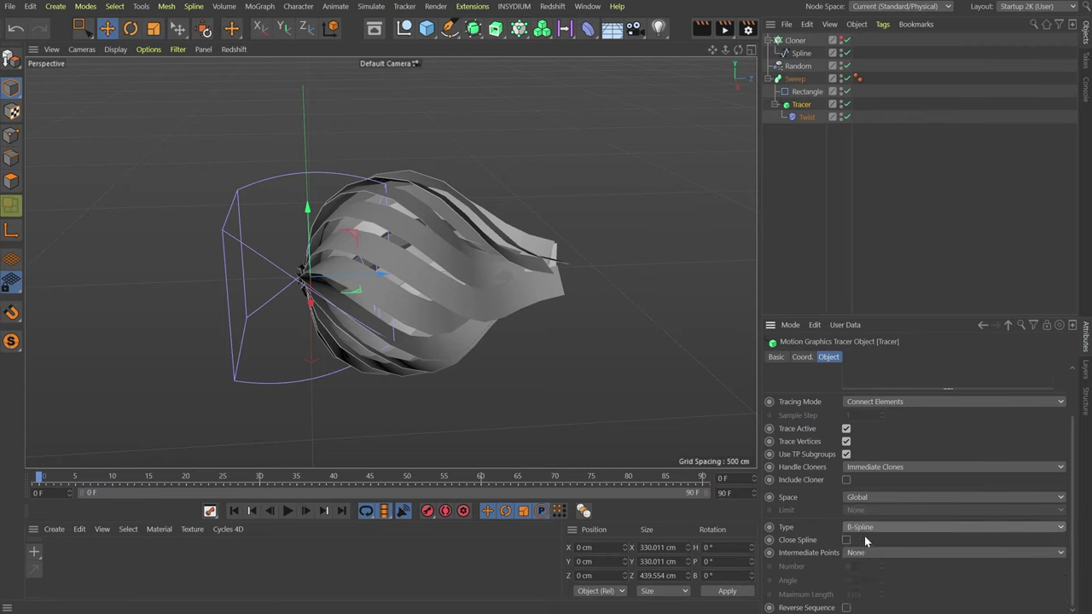
pyautogui.click(864, 553)
pyautogui.click(862, 593)
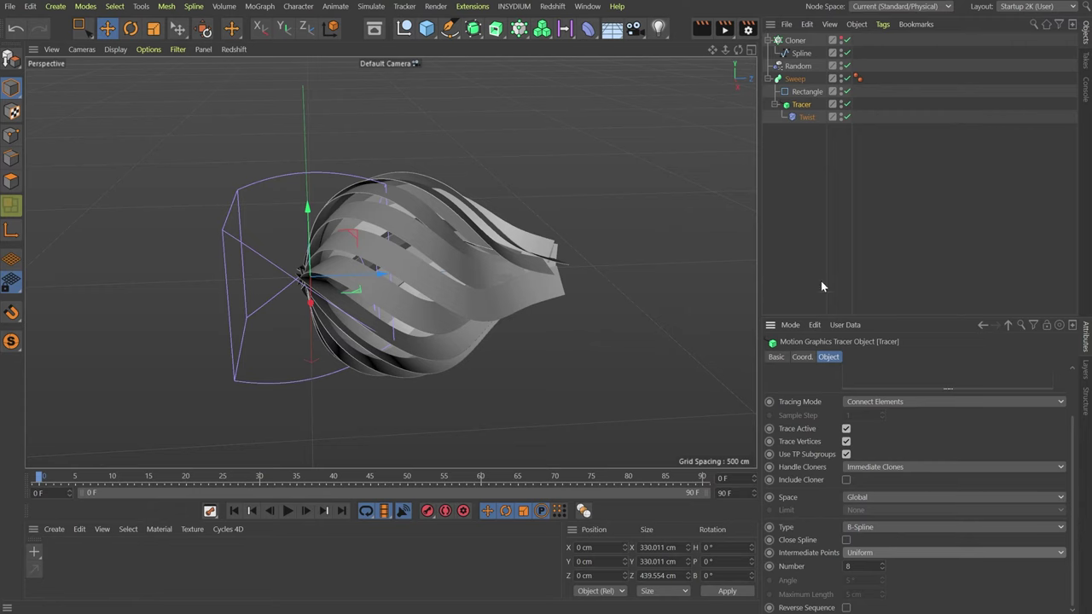
# - Shape the Sweep's scale curve with ends lowered to about 0.1 and an added full-scale peak slightly past the middle
pyautogui.click(795, 79)
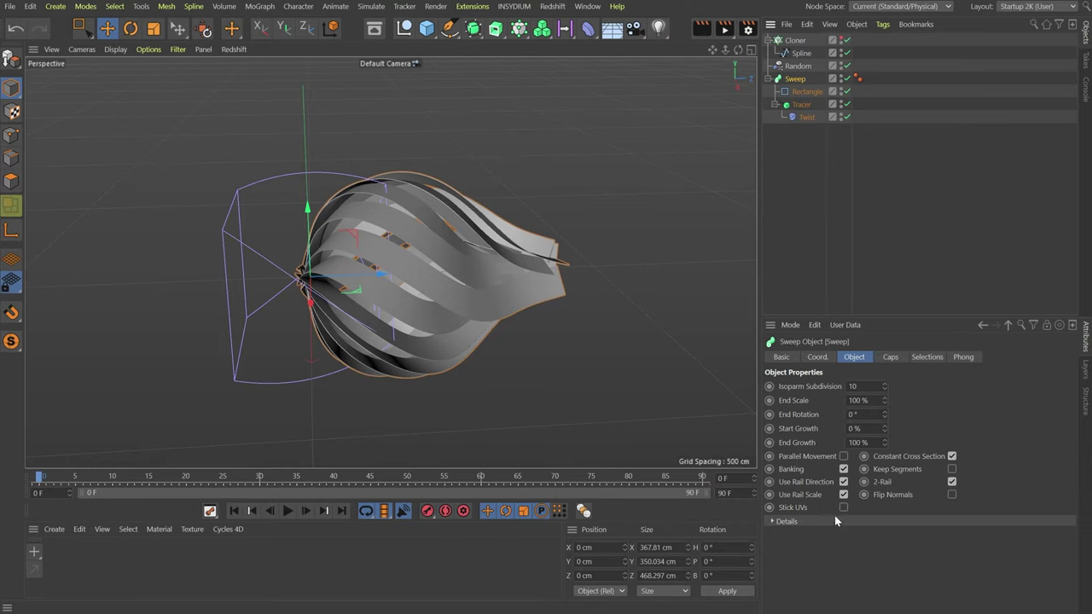
pyautogui.click(788, 521)
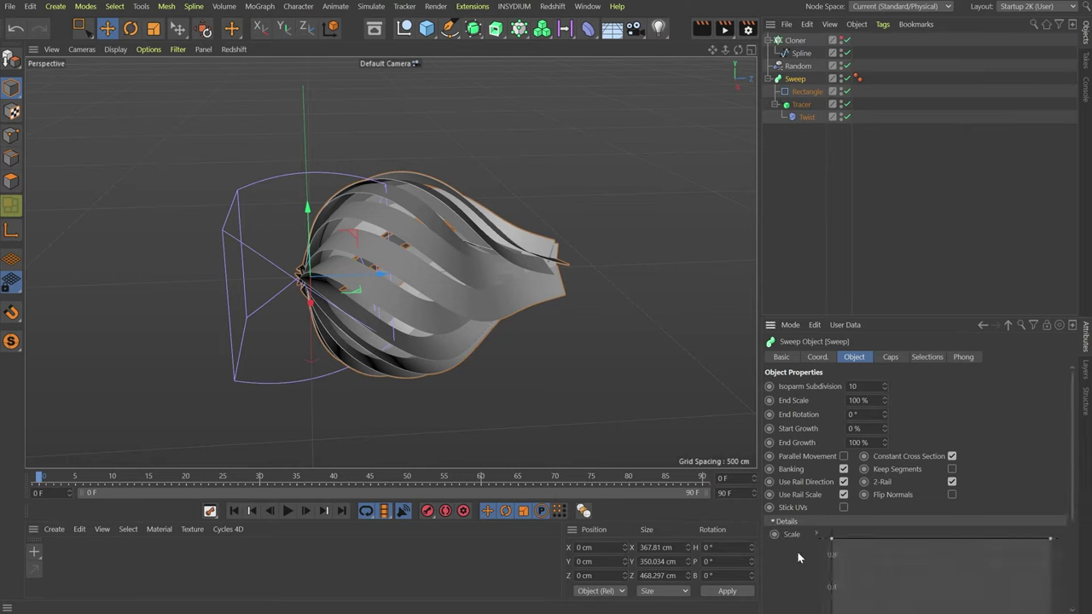
pyautogui.scroll(-4, 797, 551)
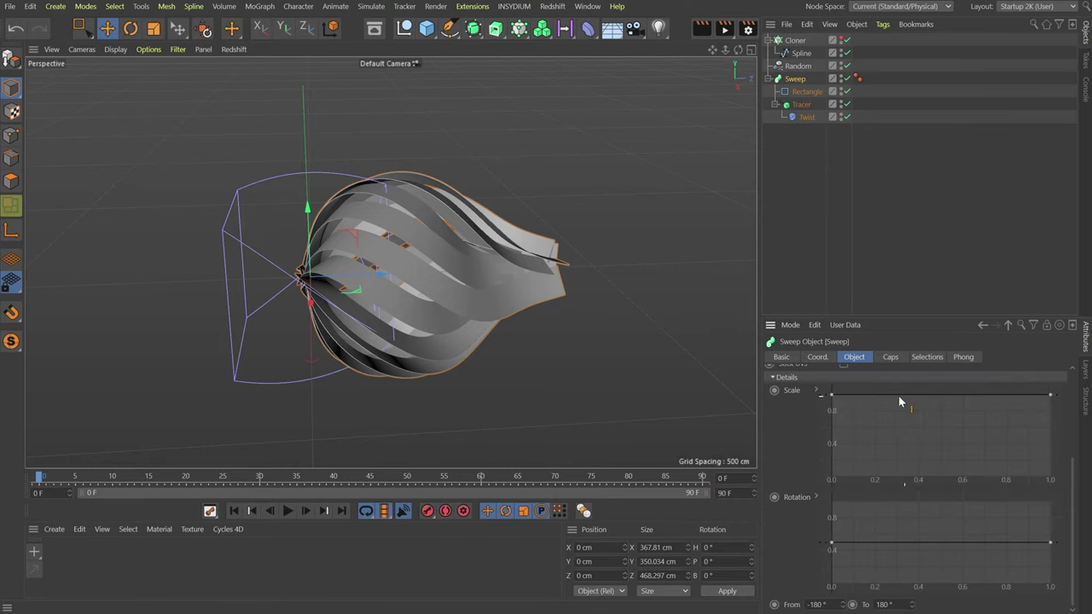
pyautogui.keyDown('ctrl'); pyautogui.click(941, 396); pyautogui.keyUp('ctrl')
pyautogui.moveTo(833, 396); pyautogui.dragTo(832, 466)
pyautogui.moveTo(1053, 396); pyautogui.dragTo(1071, 471)
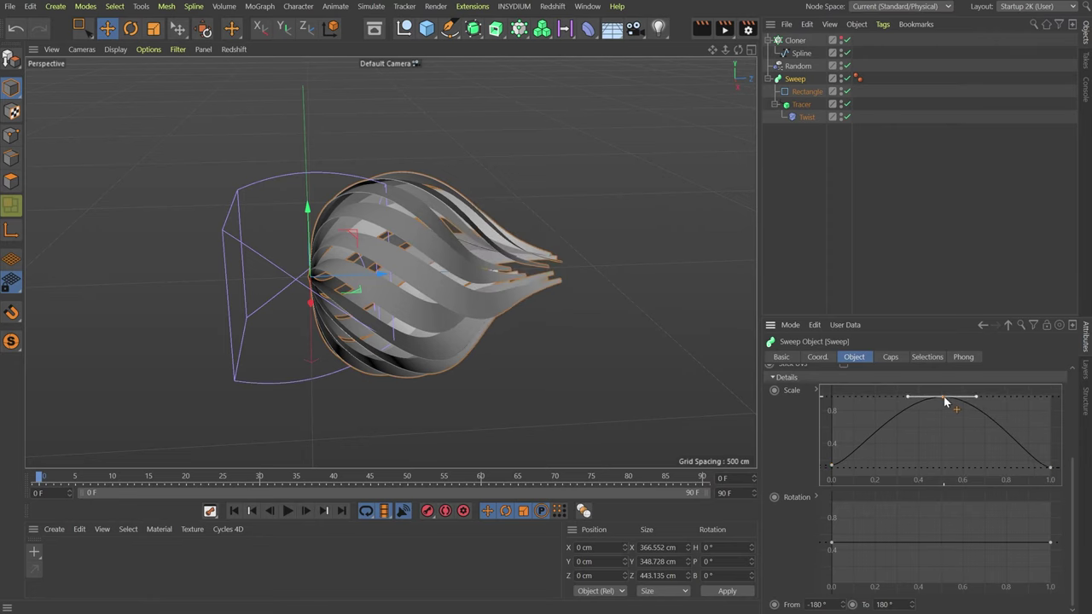
pyautogui.moveTo(943, 396); pyautogui.dragTo(952, 395)
# - Hide the Twist deformer's cage in the viewport and view the bulb from another angle
pyautogui.keyDown('alt'); pyautogui.moveTo(505, 267); pyautogui.dragTo(375, 316); pyautogui.keyUp('alt')
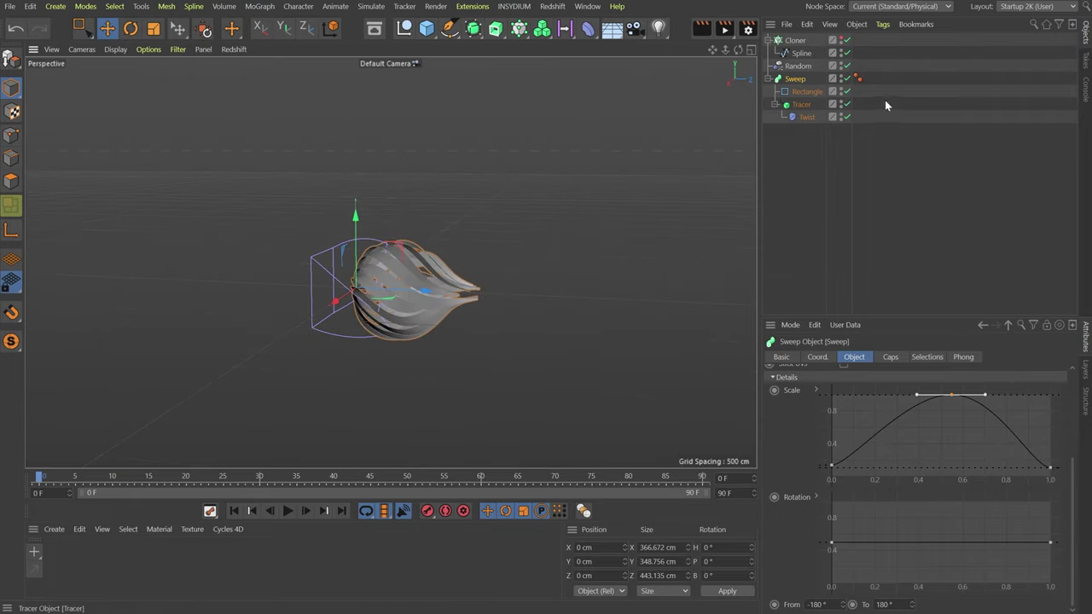
pyautogui.click(840, 114)
pyautogui.click(839, 114)
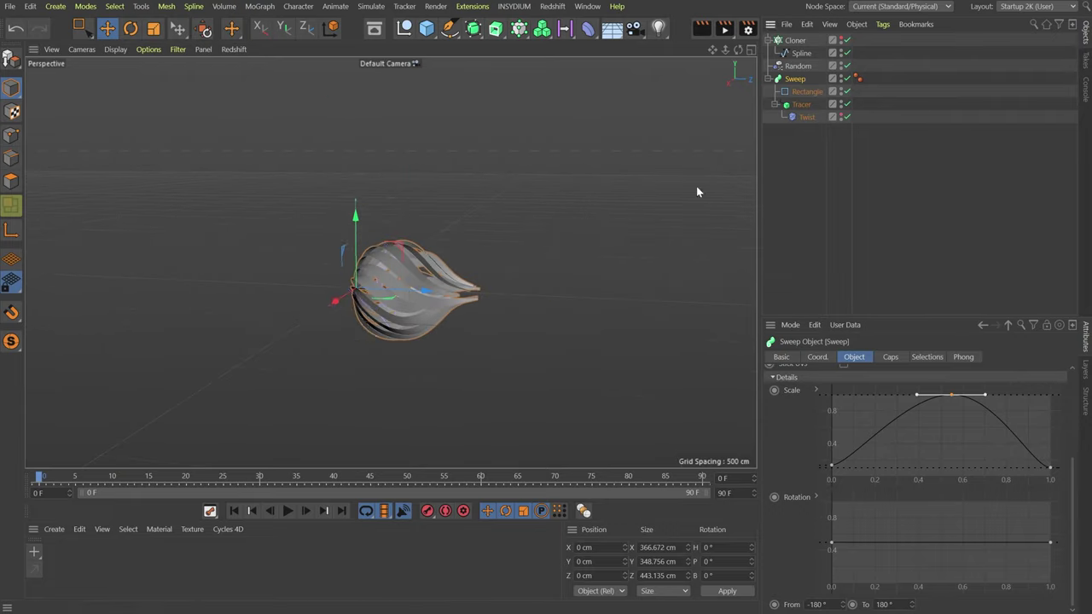
pyautogui.keyDown('alt'); pyautogui.moveTo(368, 288); pyautogui.dragTo(307, 326); pyautogui.keyUp('alt')
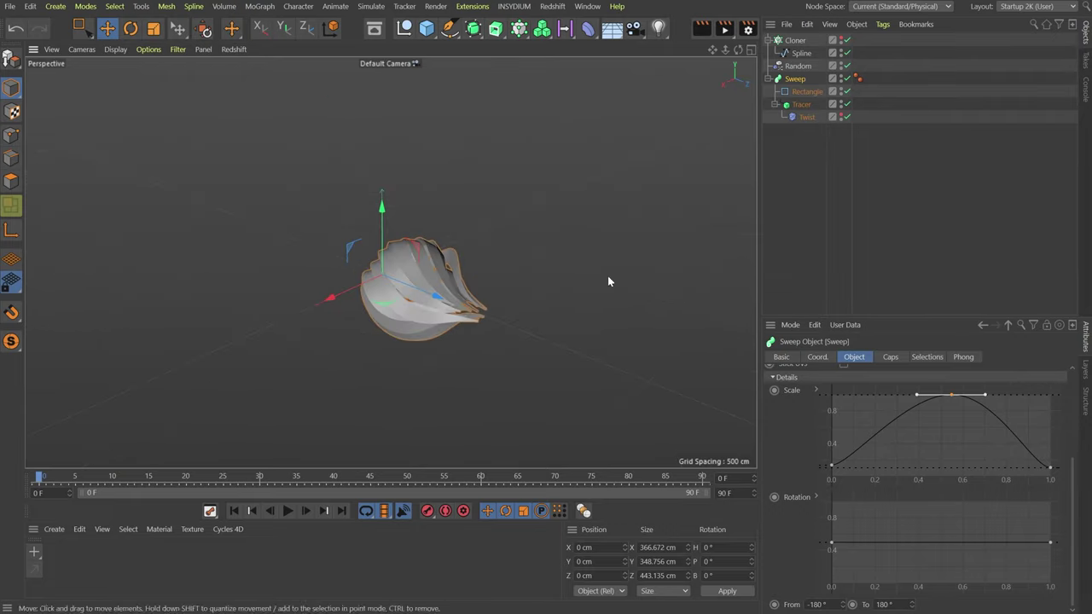
# - Add a second Random effector to the Cloner and place it below the first Random in the hierarchy
pyautogui.click(800, 42)
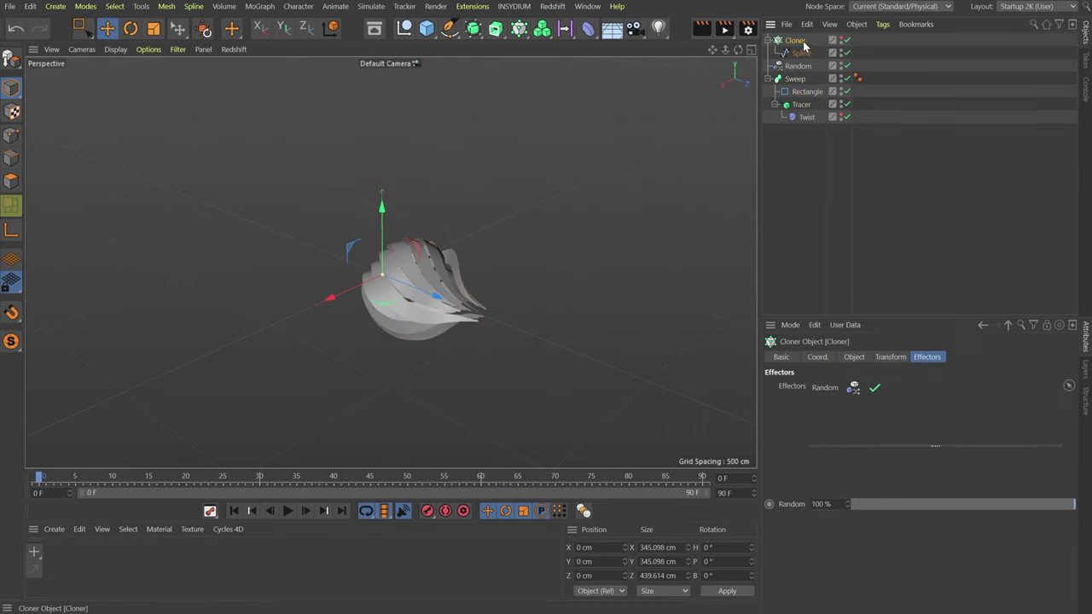
pyautogui.click(519, 28)
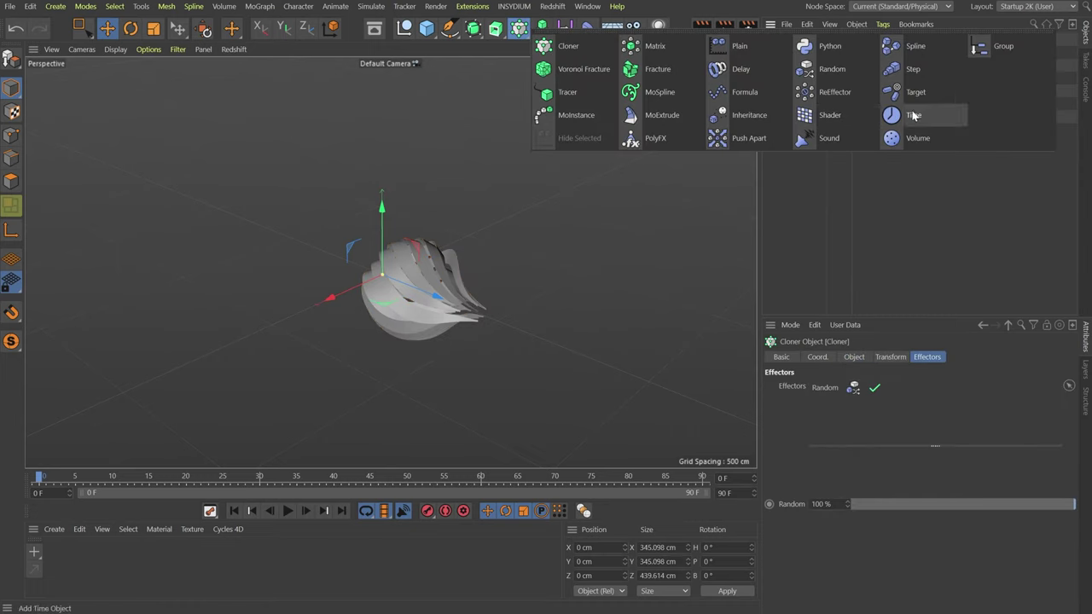
pyautogui.click(830, 69)
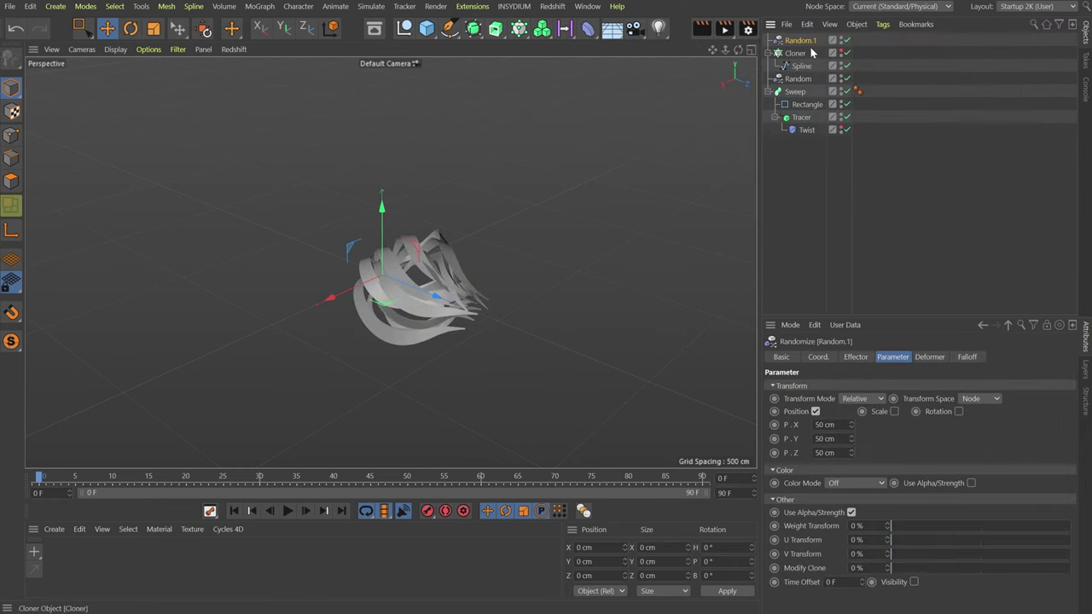
pyautogui.moveTo(806, 40); pyautogui.dragTo(806, 85)
# - Rename the Cloner as Cloner BUD
pyautogui.click(798, 66)
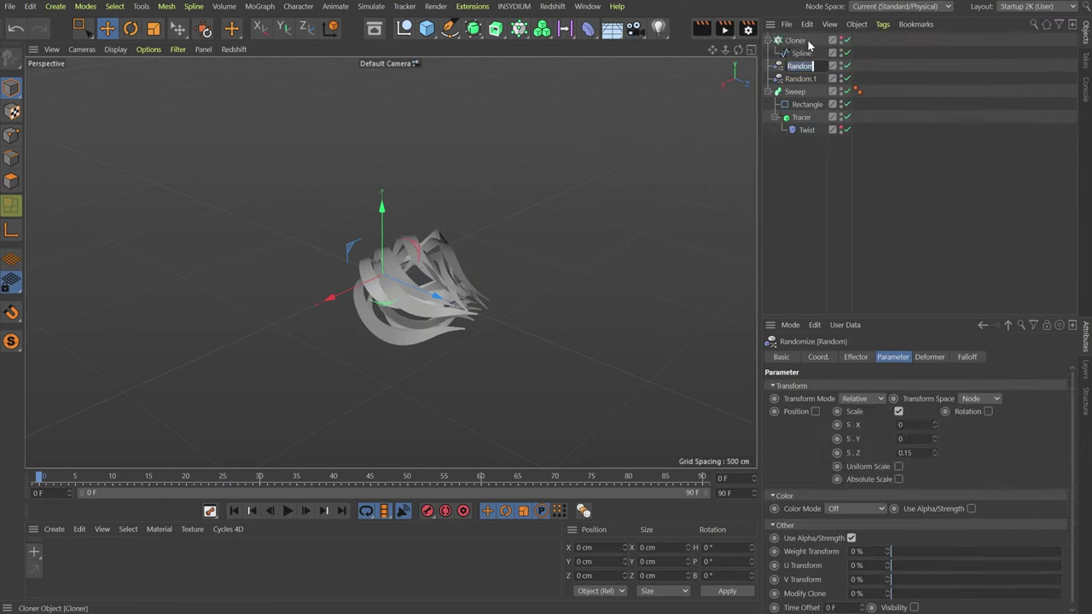
pyautogui.click(797, 40)
pyautogui.write('BUD')
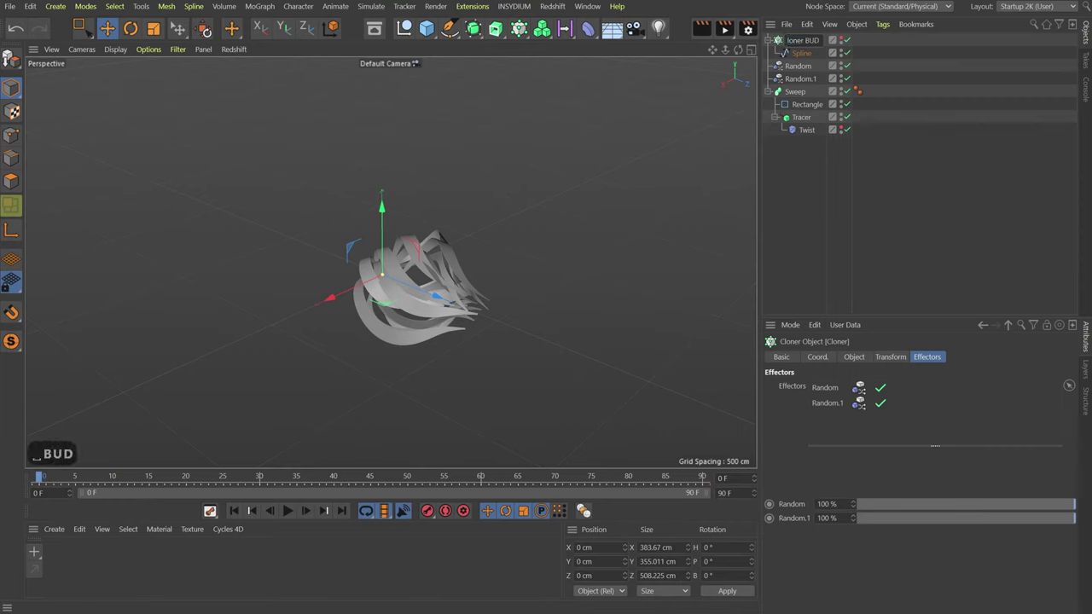
pyautogui.press('Return')
# - Rename the first Random effector as Random BUD SCALE
pyautogui.click(807, 66)
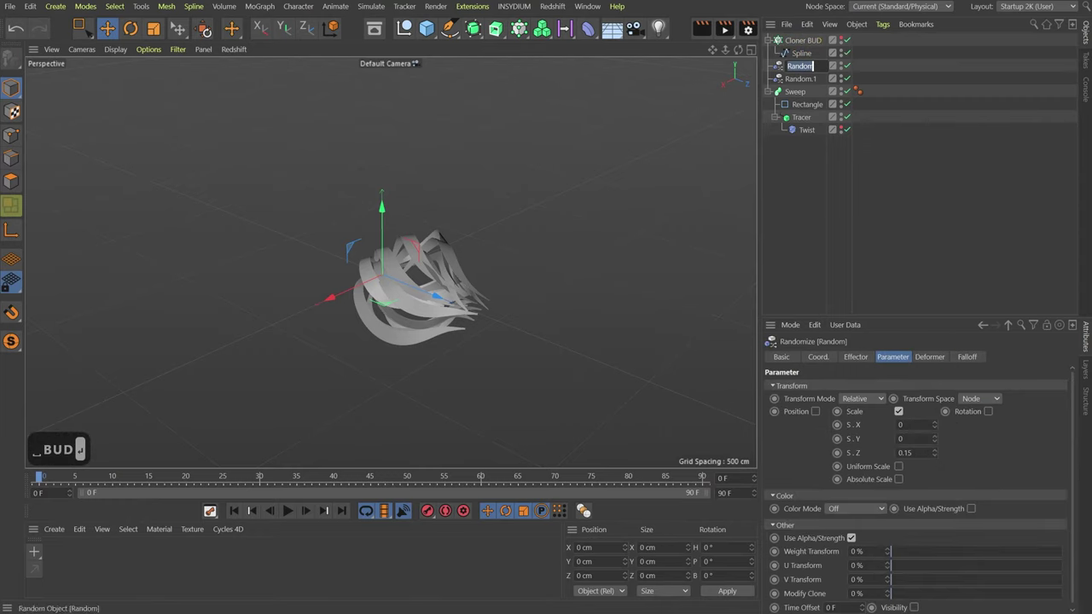
pyautogui.doubleClick(801, 66)
pyautogui.write('BO')
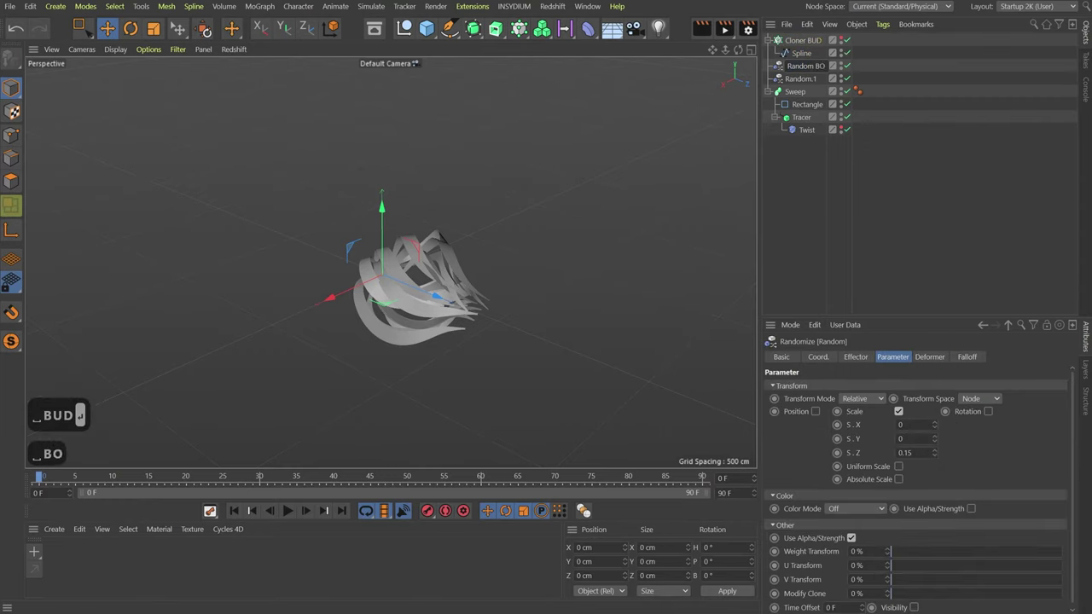
pyautogui.press('BackSpace')
pyautogui.write('UD ')
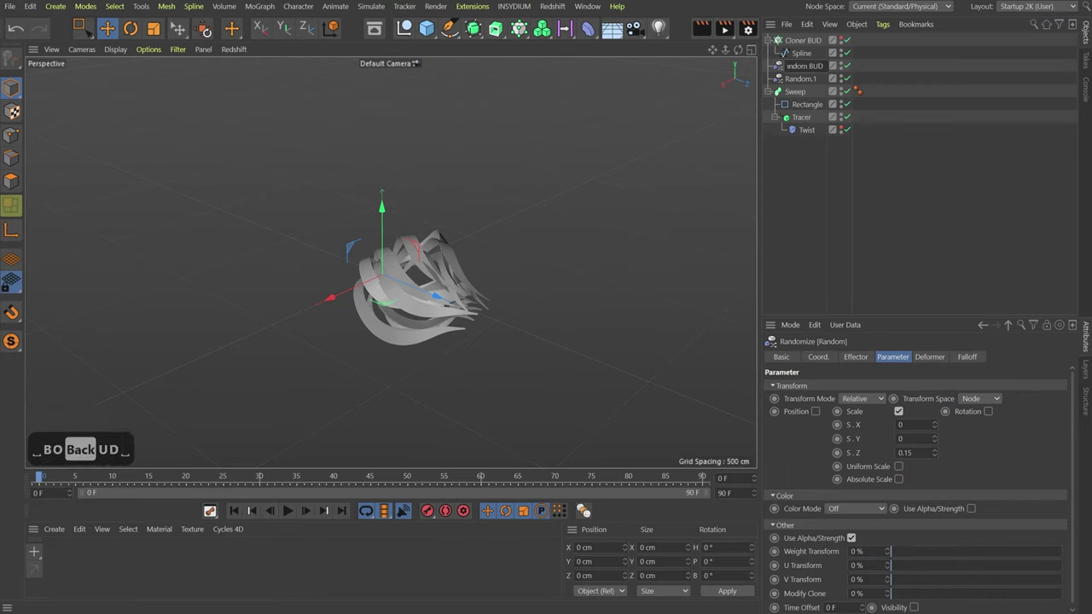
pyautogui.write('SACL')
pyautogui.hotkey('ctrl', 'shift', 'e')
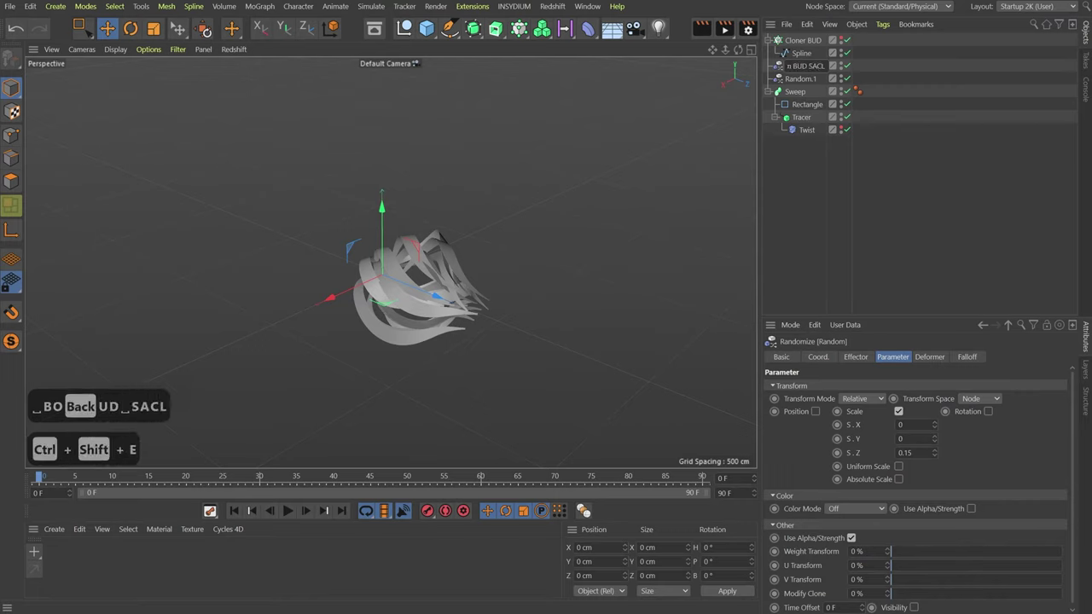
pyautogui.press('BackSpace')
pyautogui.press('BackSpace')
pyautogui.press('BackSpace')
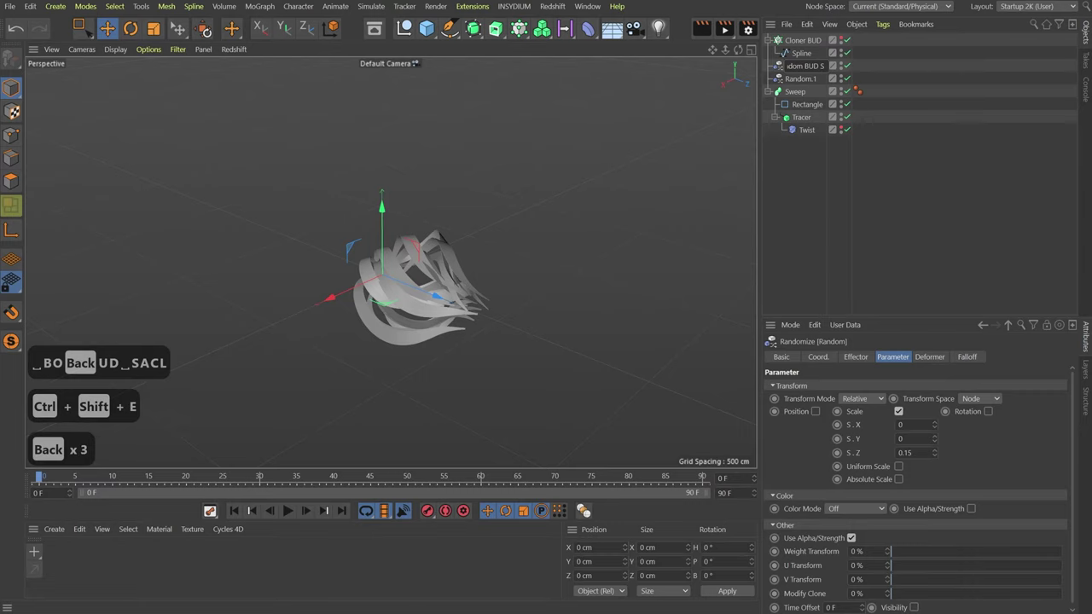
pyautogui.write('CALE')
pyautogui.press('Return')
# - Rename the second Random effector as Random BUD ANIM
pyautogui.press('Down')
pyautogui.press('Return')
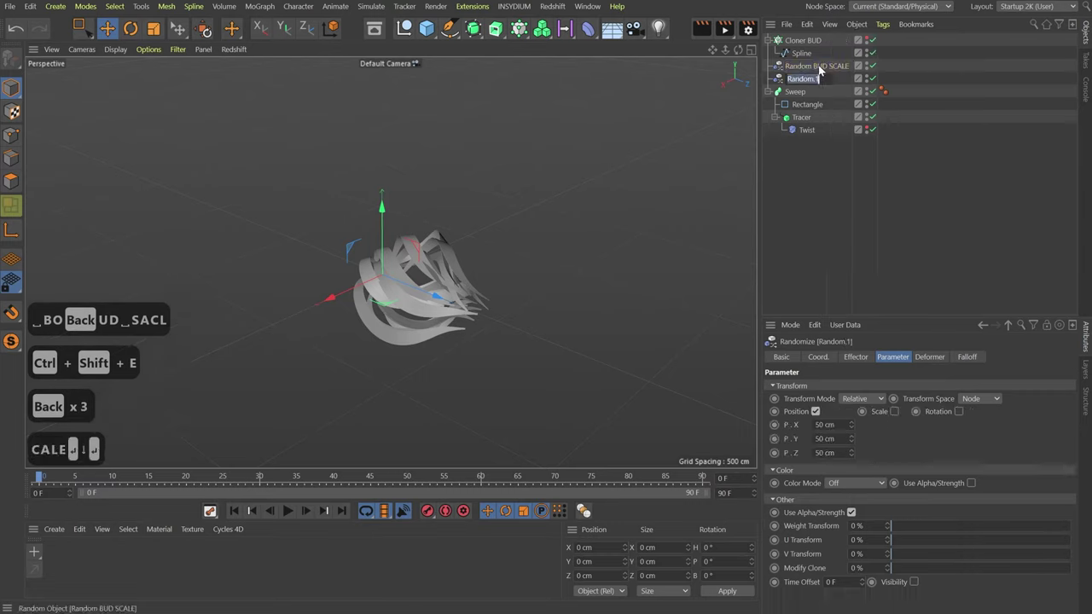
pyautogui.press('End')
pyautogui.press('BackSpace')
pyautogui.press('BackSpace')
pyautogui.write('B')
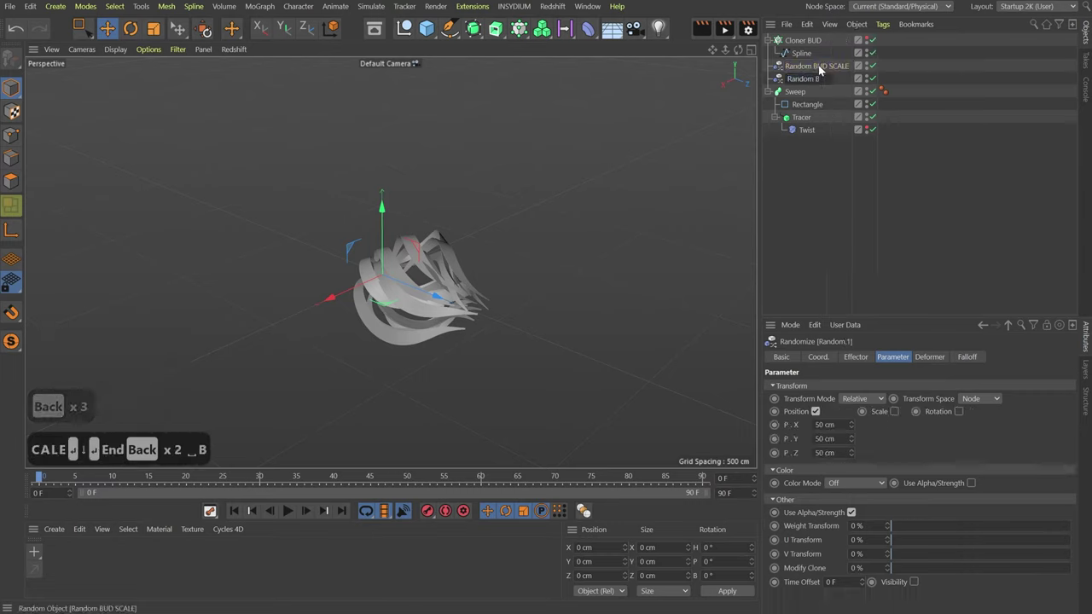
pyautogui.write('UD ANIM')
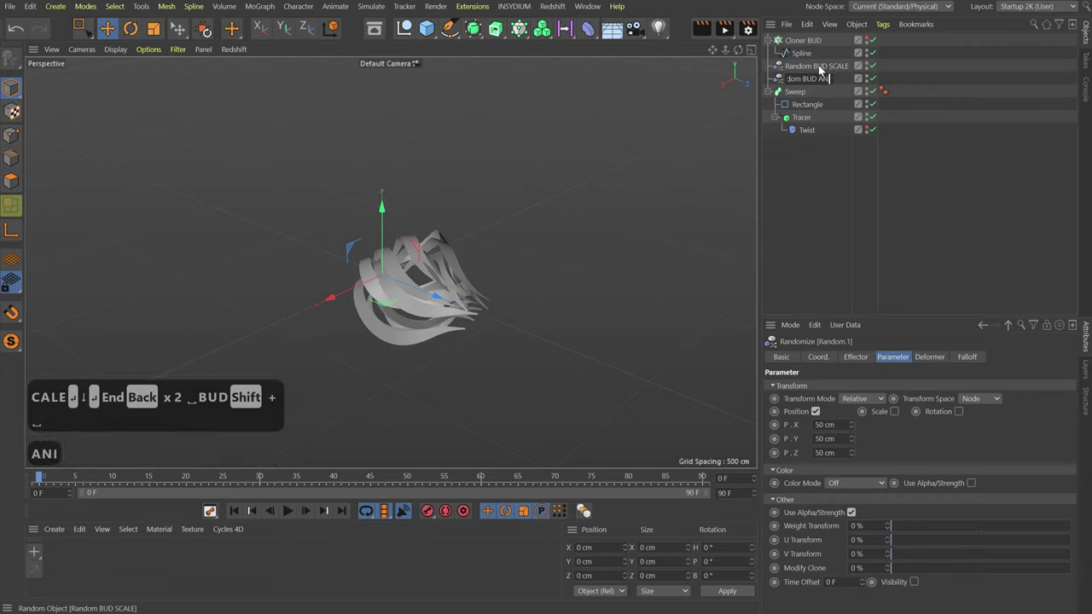
pyautogui.press('Return')
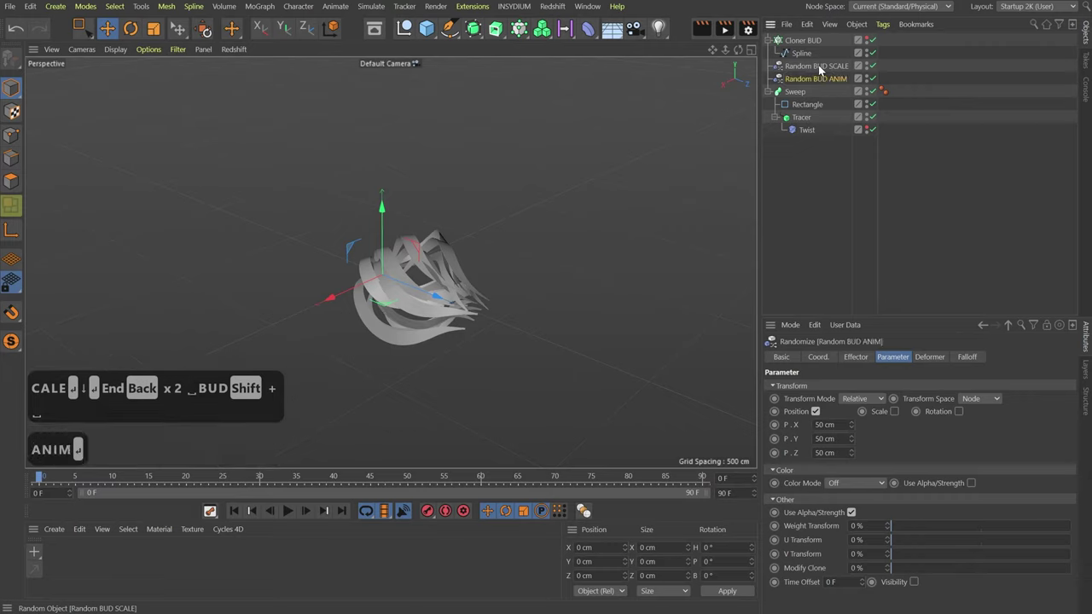
# - Switch the Random BUD ANIM effector from position to rotation and try out its bank angle
pyautogui.click(815, 411)
pyautogui.click(933, 411)
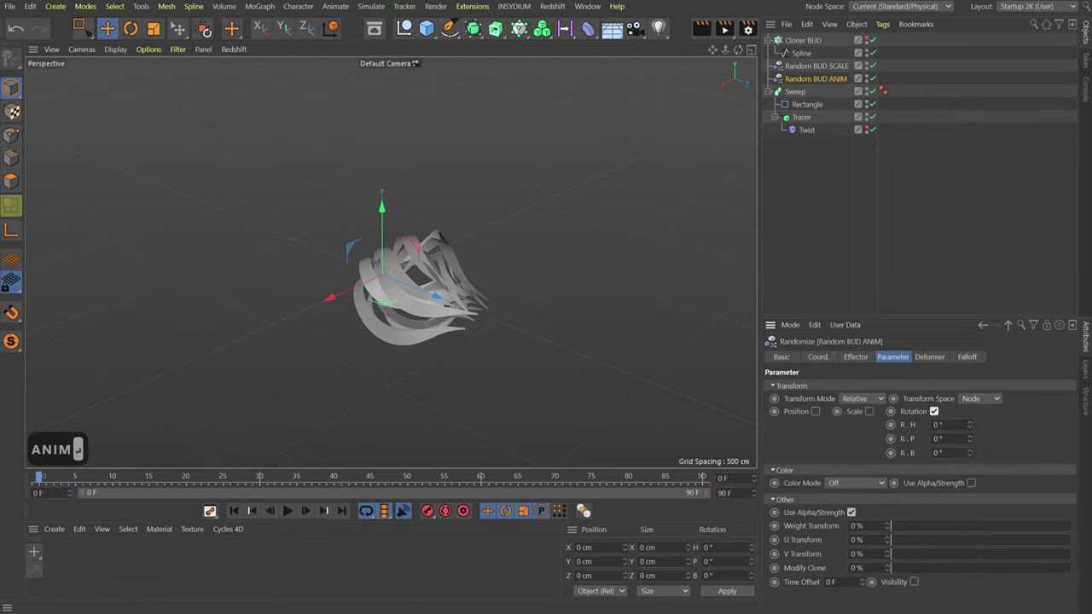
pyautogui.moveTo(968, 452); pyautogui.dragTo(969, 450)
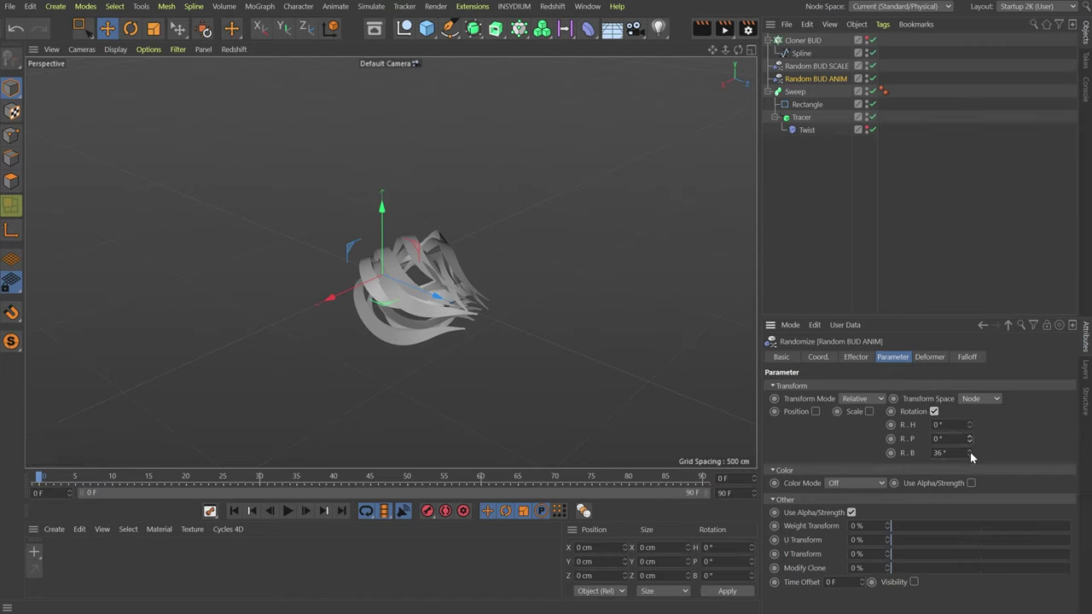
# - Make the Cloner BUD splines visible in the viewport and disable the Sweep, Rectangle, Tracer and Twist
pyautogui.click(806, 41)
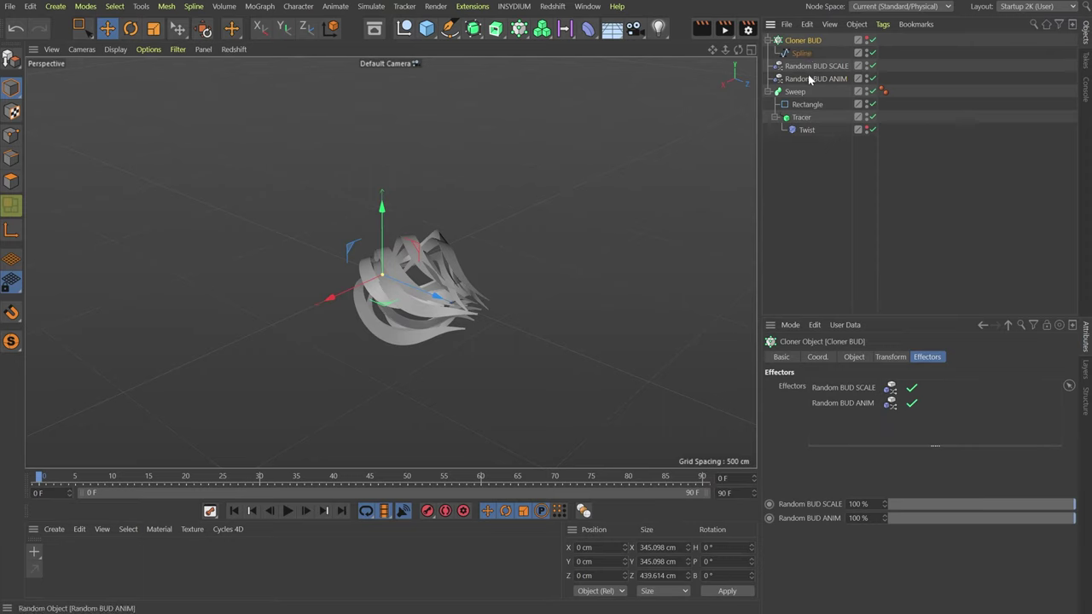
pyautogui.moveTo(872, 104); pyautogui.dragTo(872, 130)
pyautogui.click(807, 78)
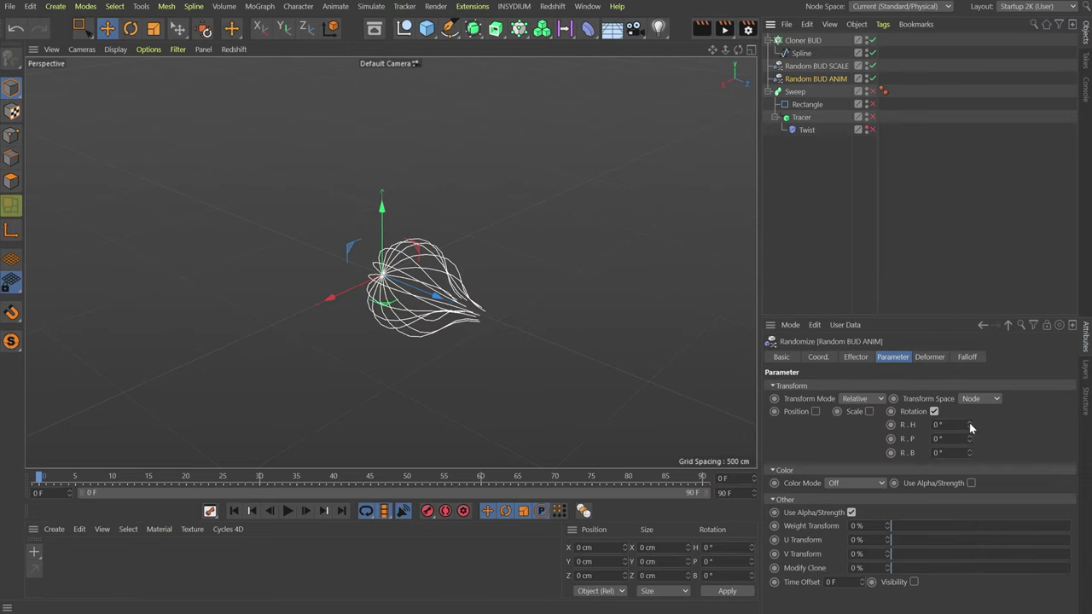
# - Try heading rotations of 27° and -25° on the Random BUD ANIM effector
pyautogui.moveTo(969, 426); pyautogui.dragTo(969, 408)
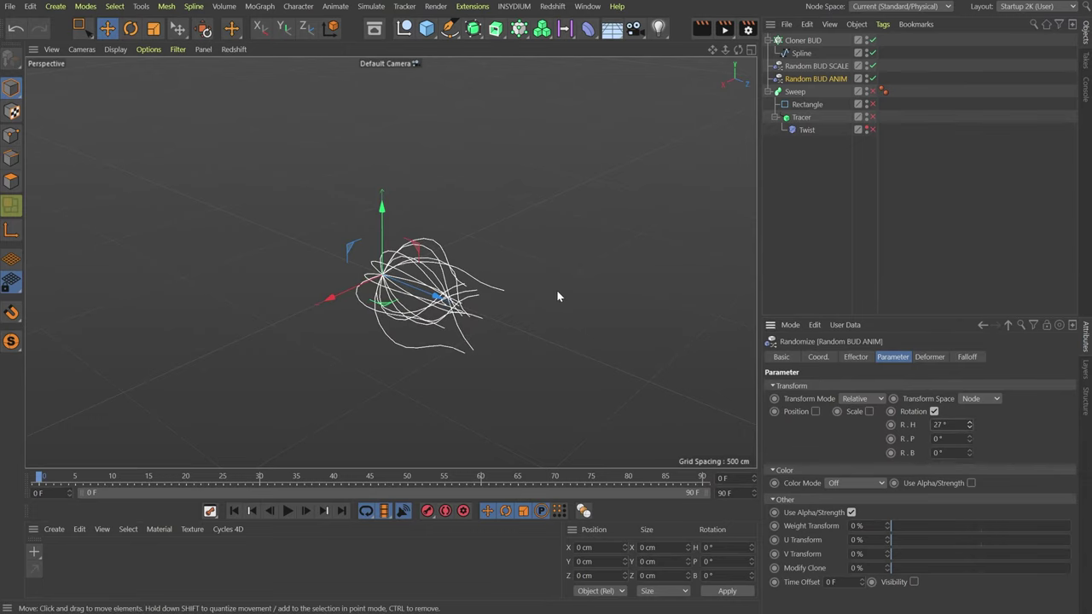
pyautogui.keyDown('alt'); pyautogui.moveTo(557, 296); pyautogui.dragTo(648, 341); pyautogui.keyUp('alt')
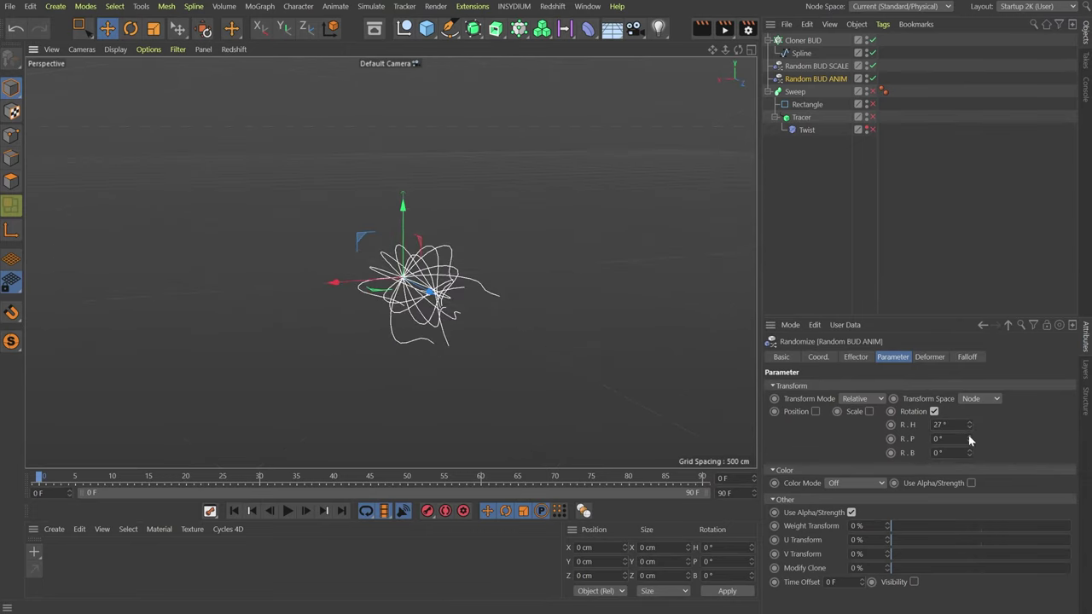
pyautogui.moveTo(968, 432); pyautogui.dragTo(969, 467)
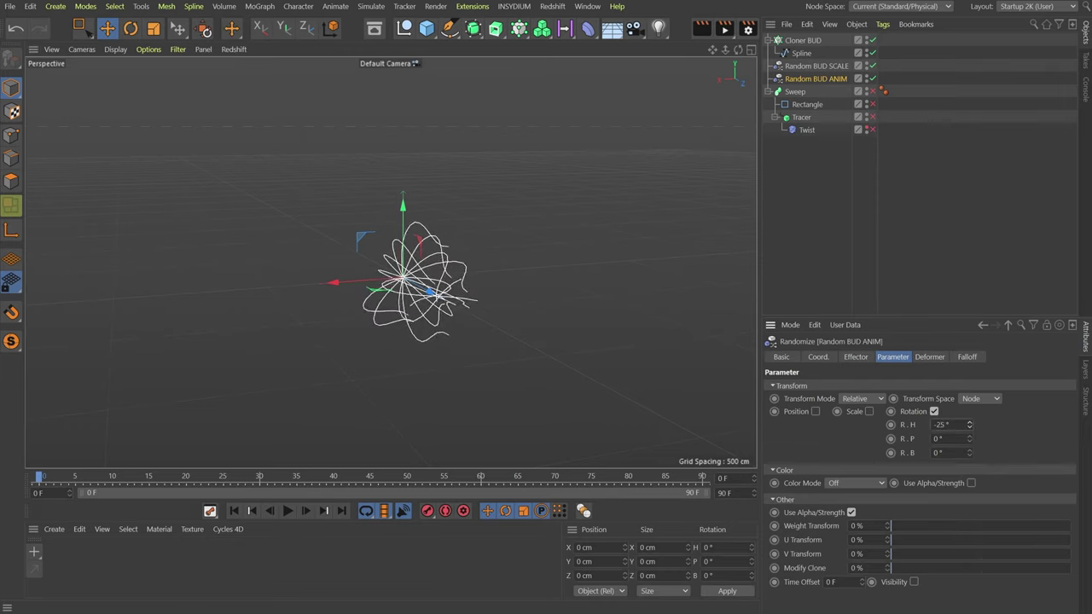
# - Set the Random BUD ANIM effector's minimum to -13%
pyautogui.click(857, 358)
pyautogui.click(818, 416)
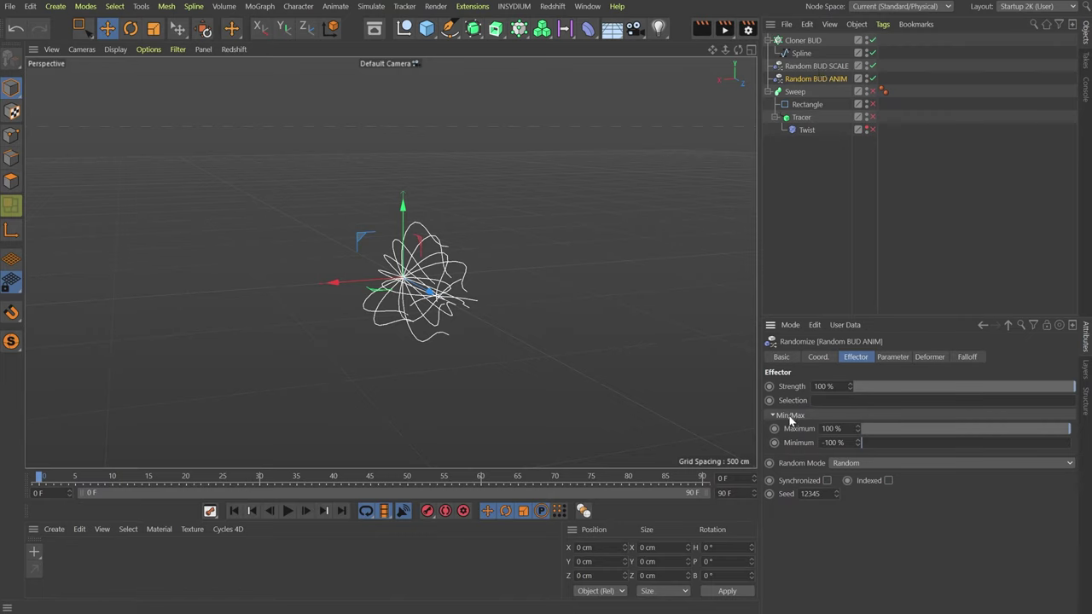
pyautogui.click(965, 443)
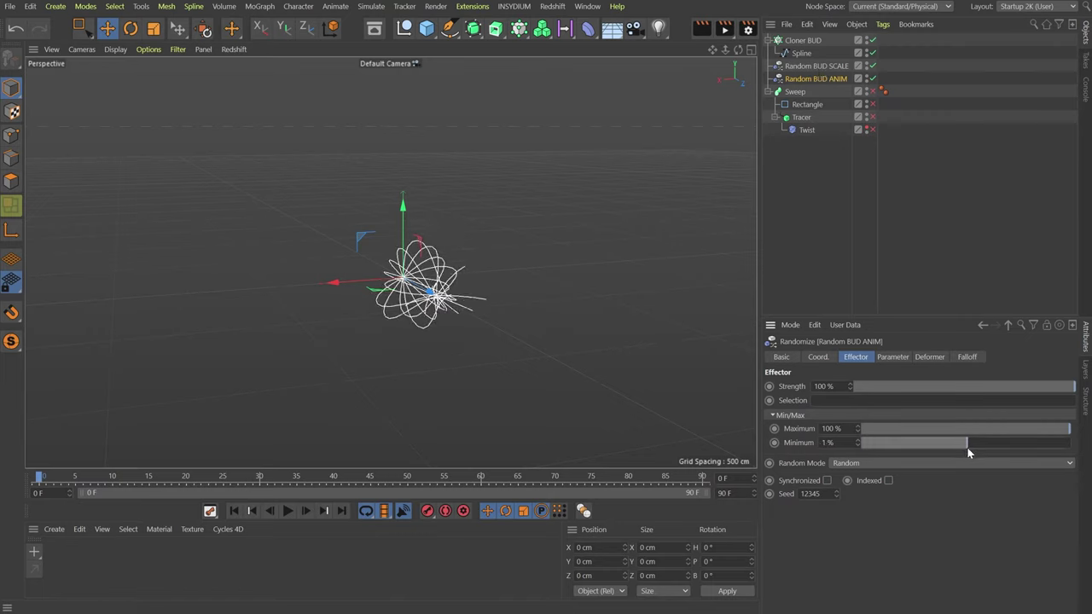
pyautogui.moveTo(967, 446); pyautogui.dragTo(954, 447)
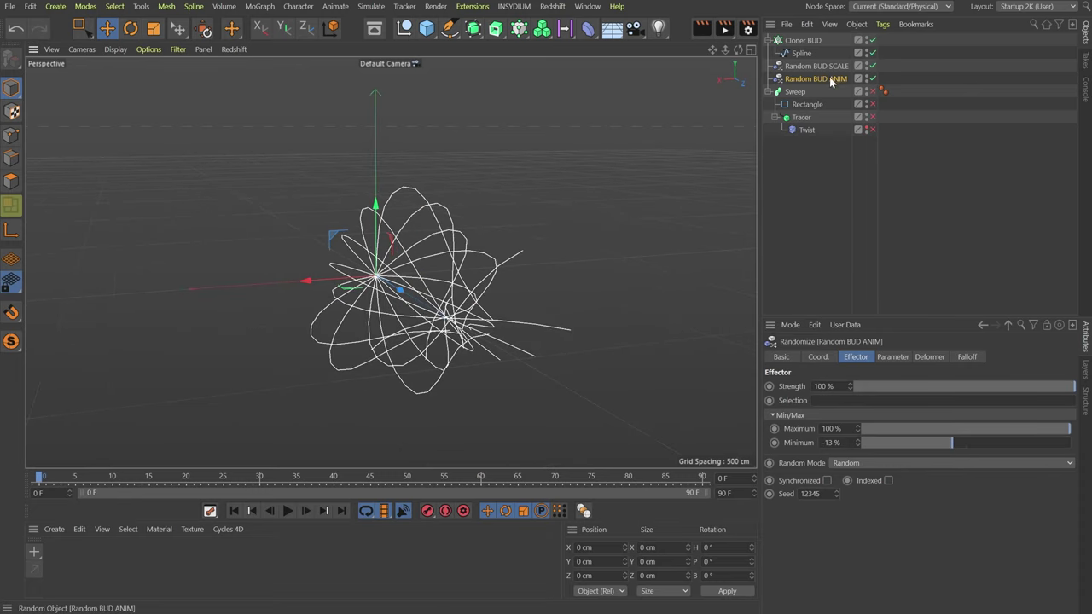
# - Set the Random BUD ANIM effector's rotation to 35° heading and 5° pitch
pyautogui.click(893, 357)
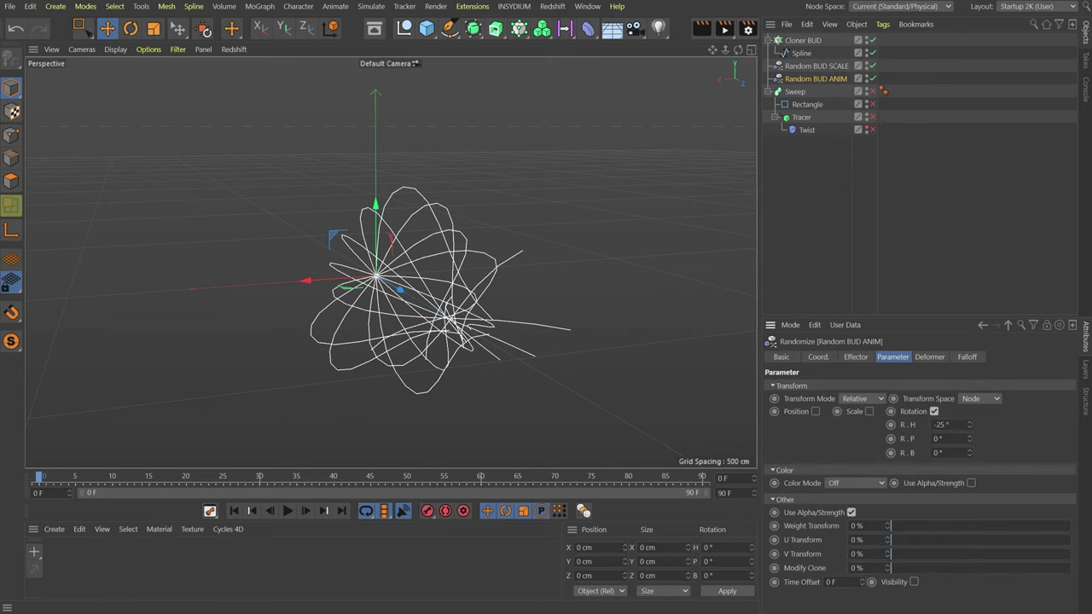
pyautogui.moveTo(970, 434); pyautogui.dragTo(969, 401)
pyautogui.moveTo(969, 424)
pyautogui.mouseDown()
pyautogui.moveTo(958, 424)
pyautogui.moveTo(968, 437)
pyautogui.mouseUp()
pyautogui.keyDown('alt'); pyautogui.moveTo(453, 337); pyautogui.dragTo(383, 363); pyautogui.keyUp('alt')
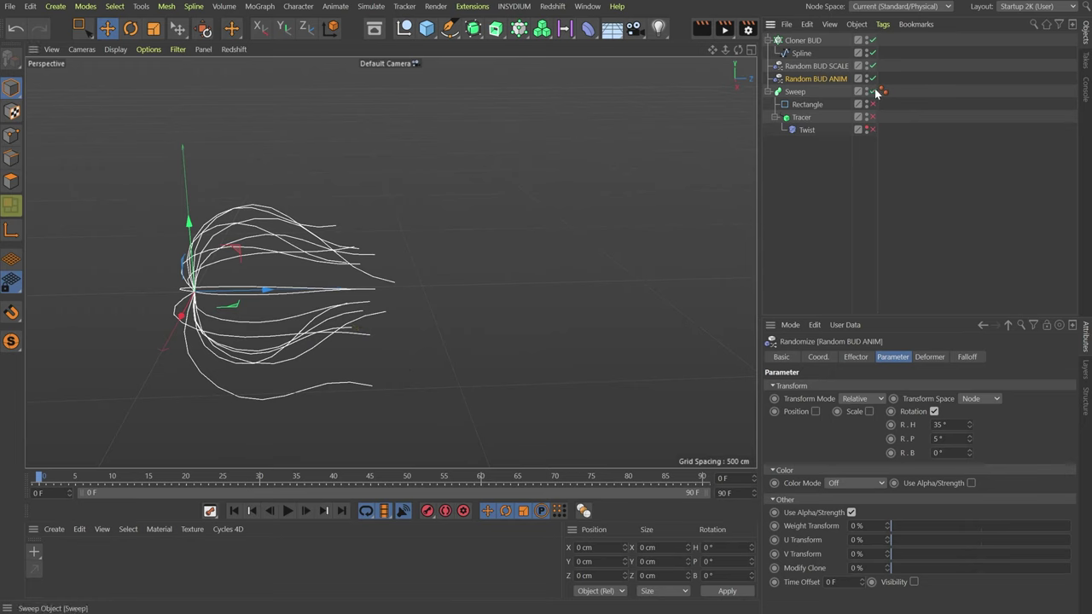
# - Re-enable the Sweep with its Rectangle, Tracer and Twist, and hide the Cloner BUD splines in the viewport
pyautogui.click(872, 92)
pyautogui.click(837, 181)
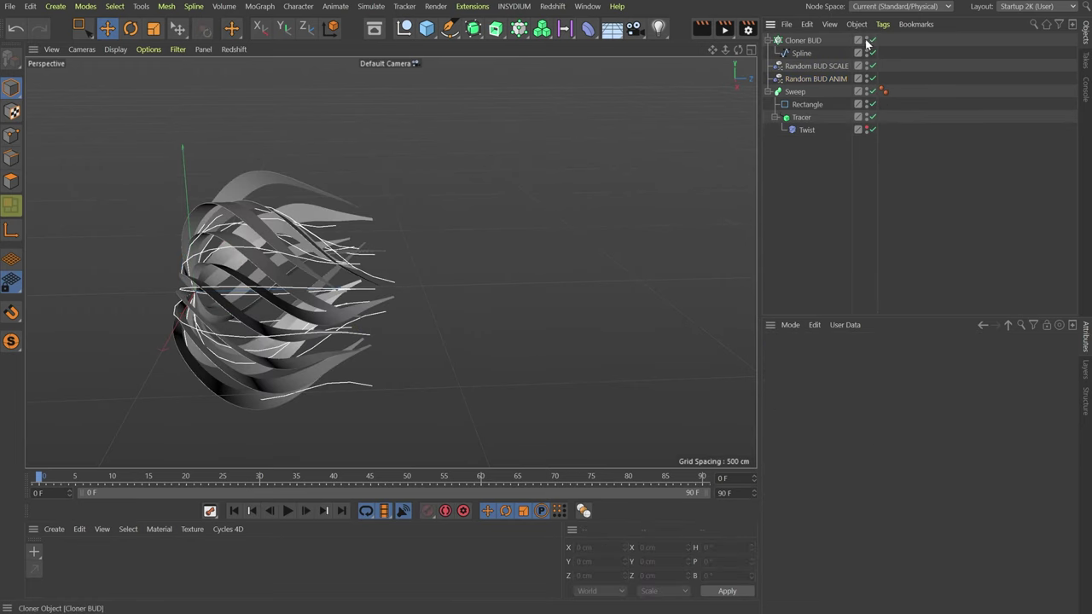
pyautogui.click(869, 41)
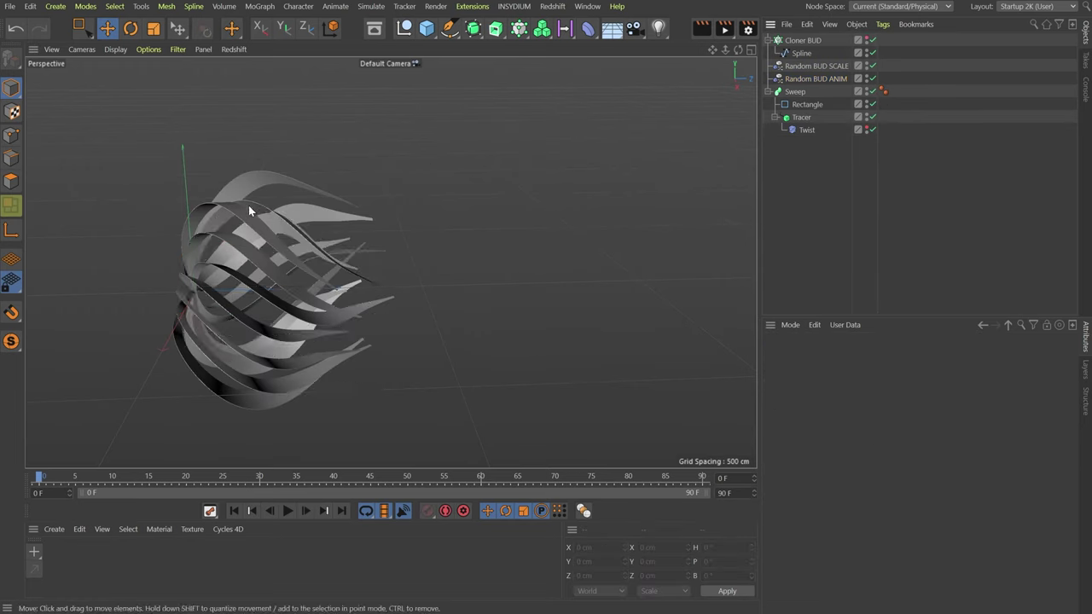
# - Set the Random BUD ANIM effector's random mode to Noise and its noise space to UV
pyautogui.keyDown('alt'); pyautogui.moveTo(248, 205); pyautogui.dragTo(175, 228); pyautogui.keyUp('alt')
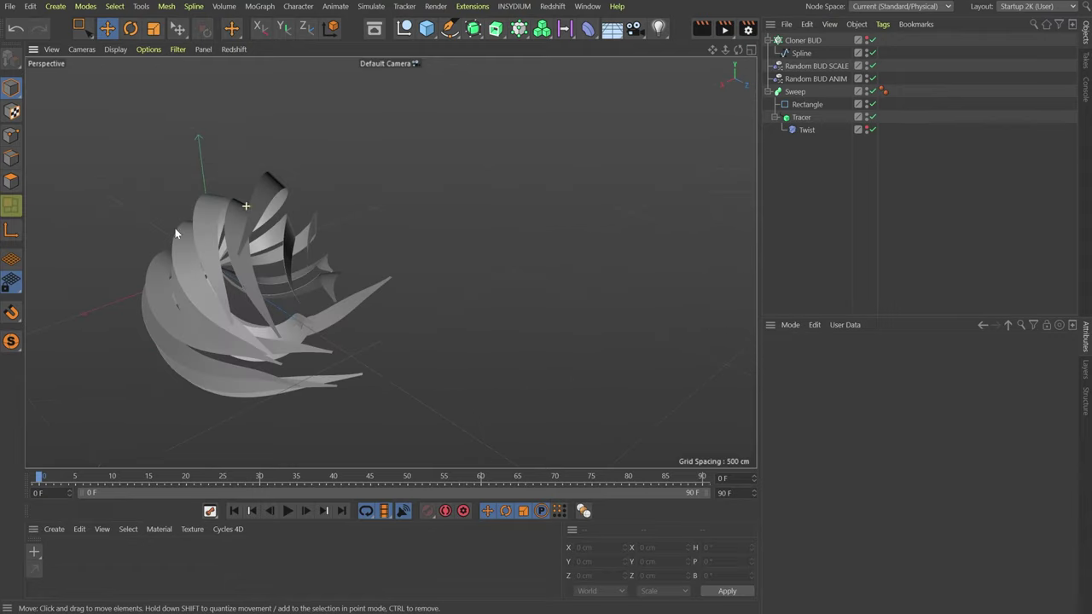
pyautogui.click(287, 510)
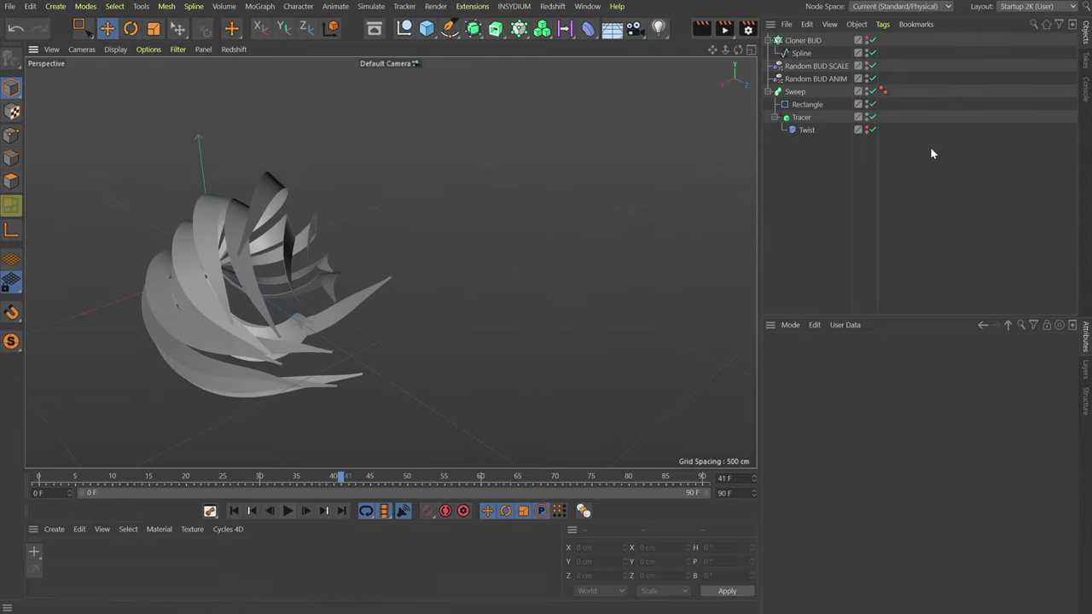
pyautogui.click(824, 67)
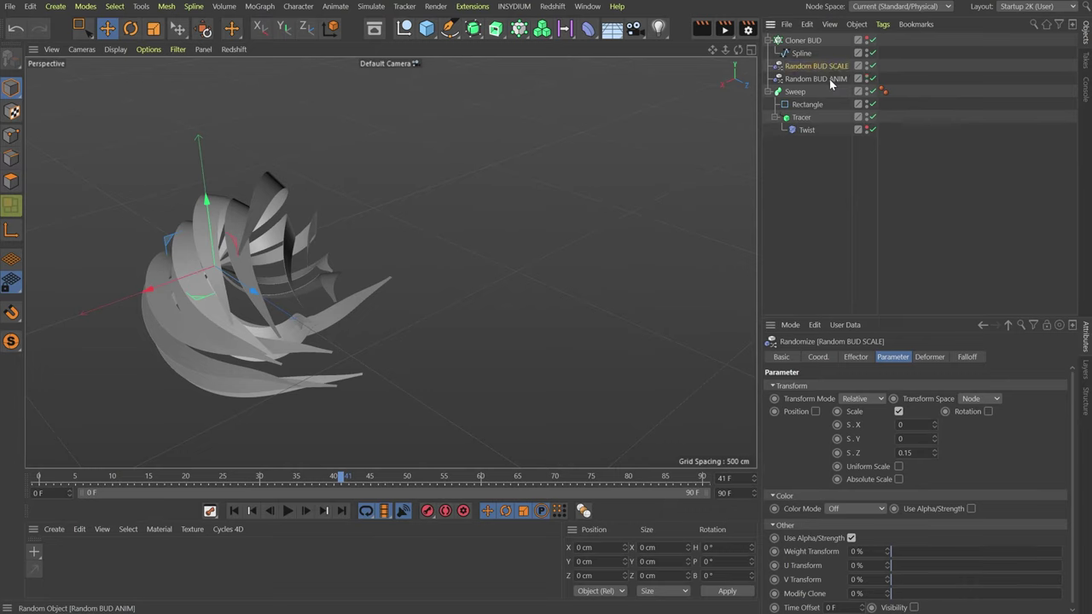
pyautogui.doubleClick(829, 78)
pyautogui.press('Return')
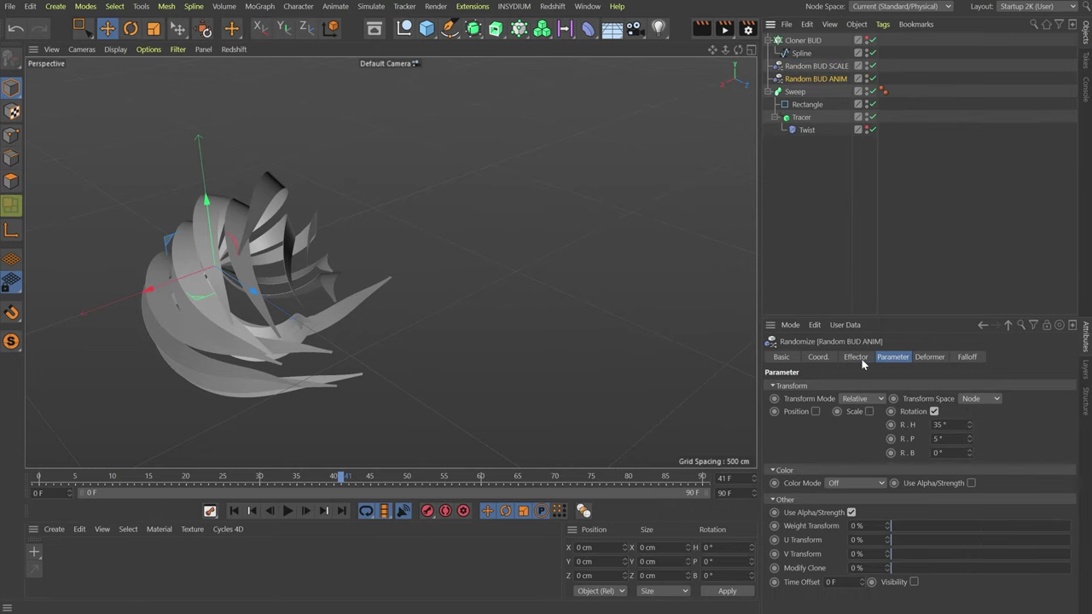
pyautogui.click(856, 356)
pyautogui.click(850, 463)
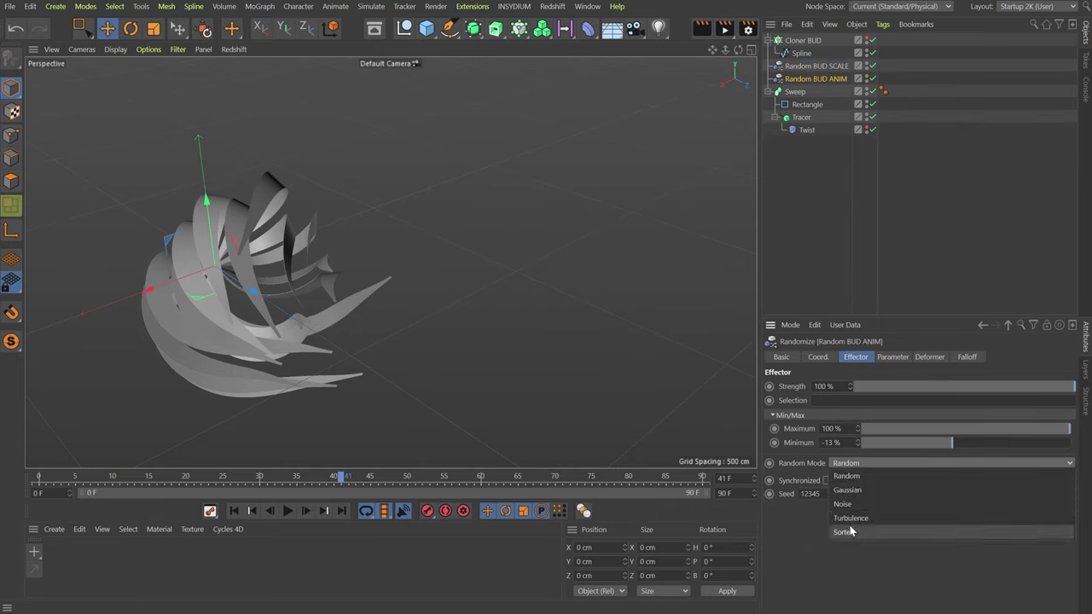
pyautogui.click(850, 503)
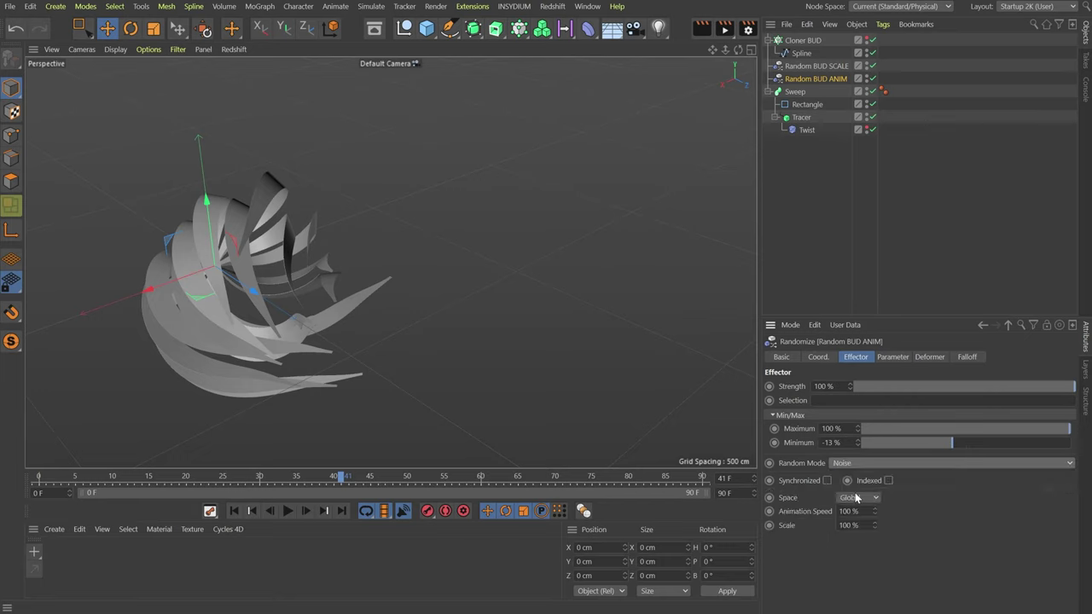
pyautogui.click(853, 498)
pyautogui.click(853, 512)
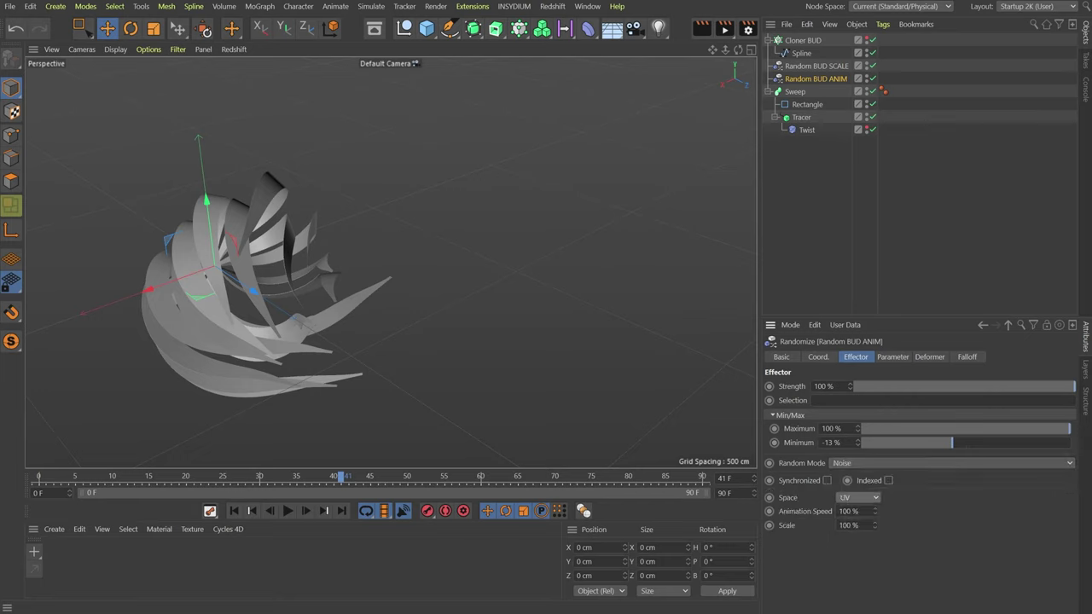
# - Try a 6% animation speed on the Random BUD ANIM effector and play the animation
pyautogui.click(854, 511)
pyautogui.write('6')
pyautogui.press('Return')
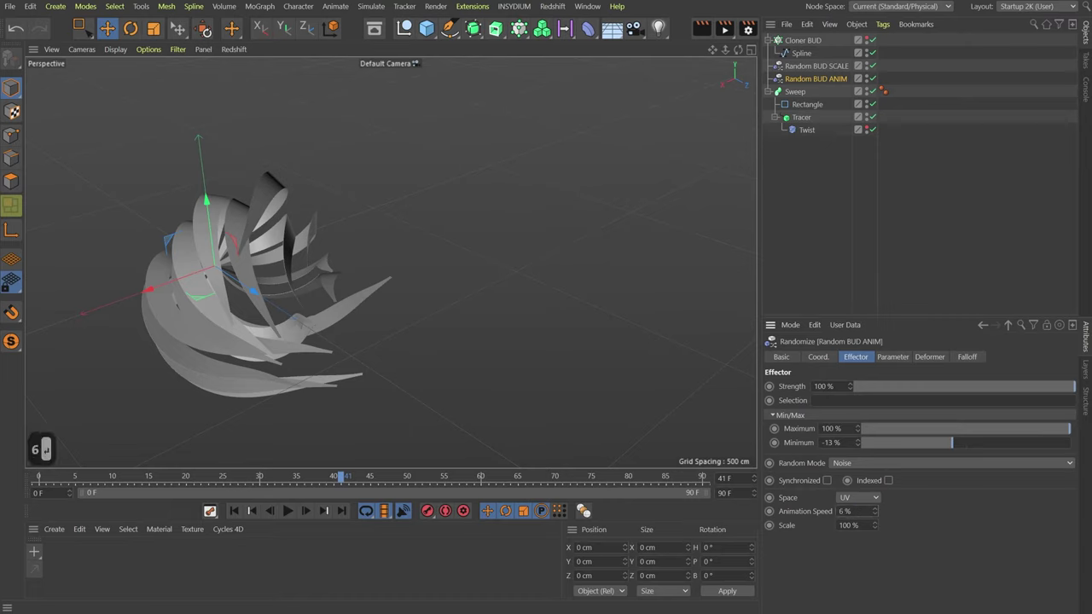
pyautogui.click(288, 510)
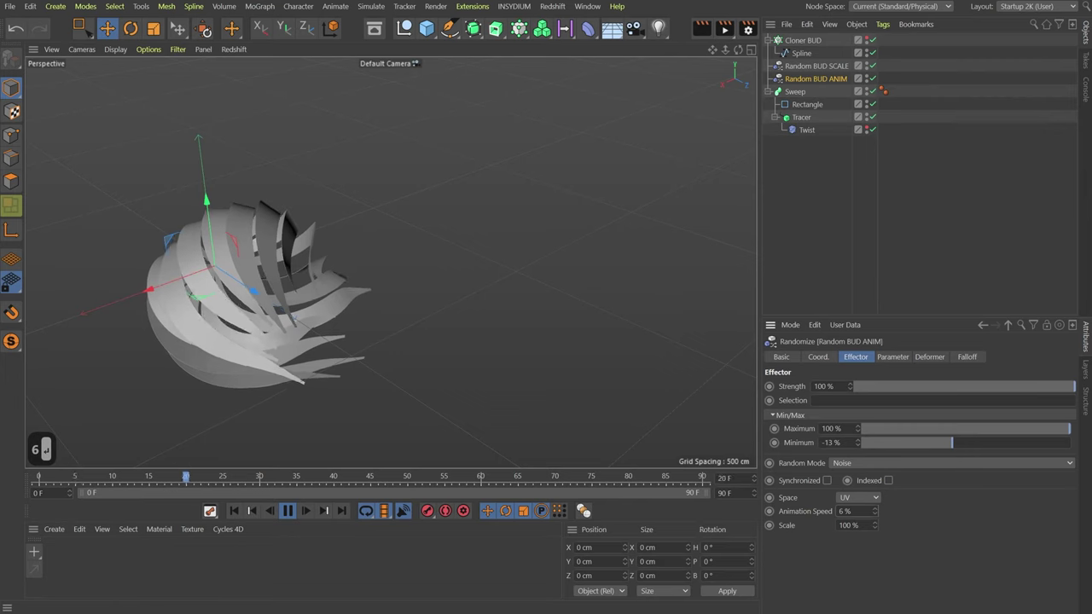
# - Set the Random BUD ANIM effector's animation speed to 20%, check the bud's motion in playback, and stop it
pyautogui.click(846, 510)
pyautogui.hotkey('ctrl', 'a')
pyautogui.write('20')
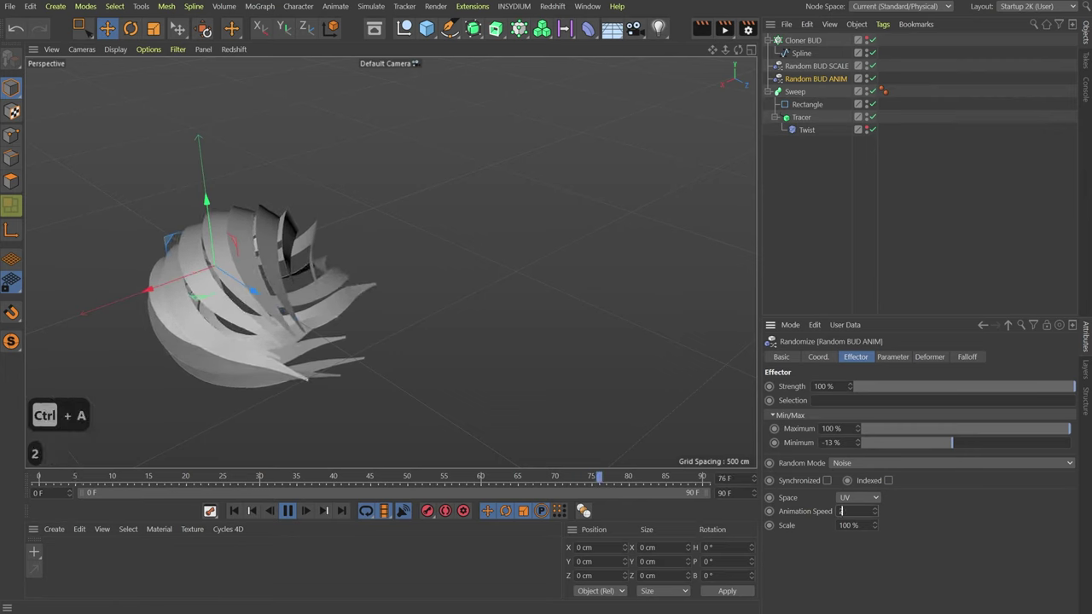
pyautogui.press('Return')
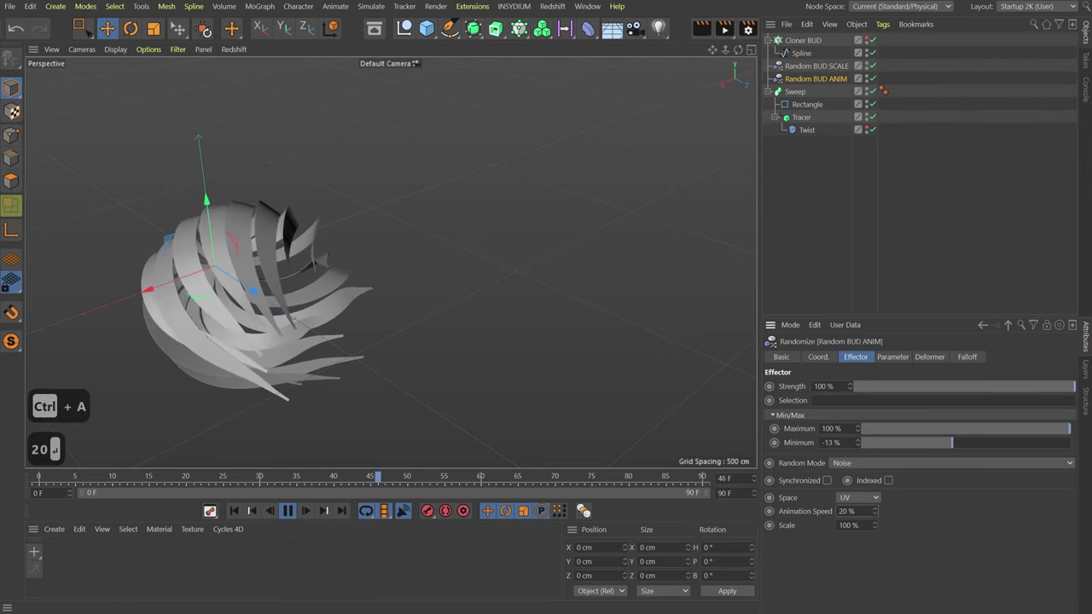
pyautogui.keyDown('alt'); pyautogui.moveTo(314, 304); pyautogui.dragTo(410, 390); pyautogui.keyUp('alt')
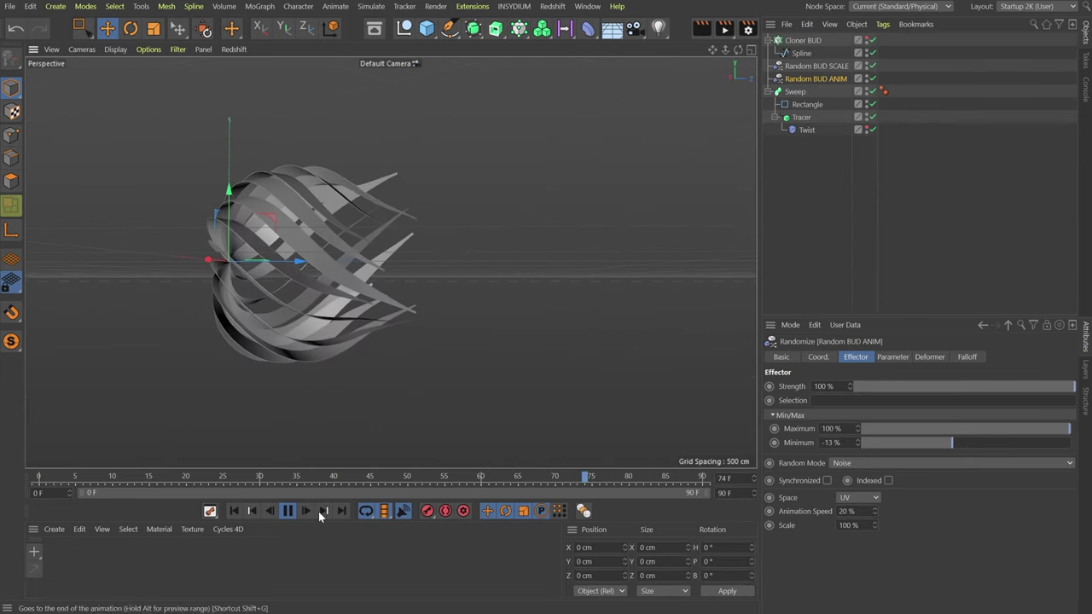
pyautogui.click(288, 509)
# - Try a height of 80 cm for the Rectangle profile in the Sweep
pyautogui.click(806, 104)
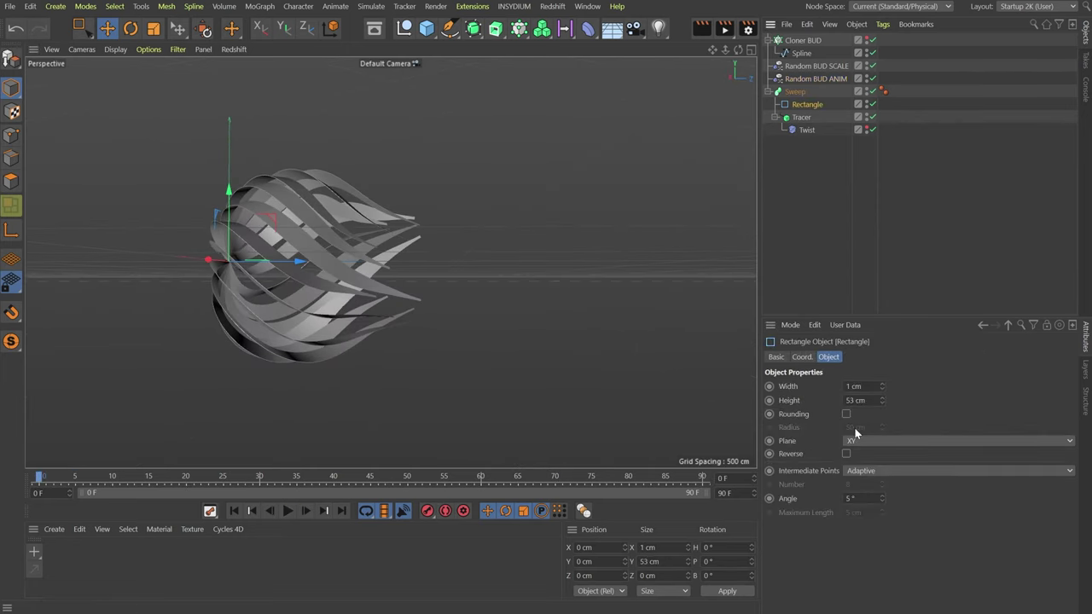
pyautogui.click(861, 400)
pyautogui.write('80')
pyautogui.press('Return')
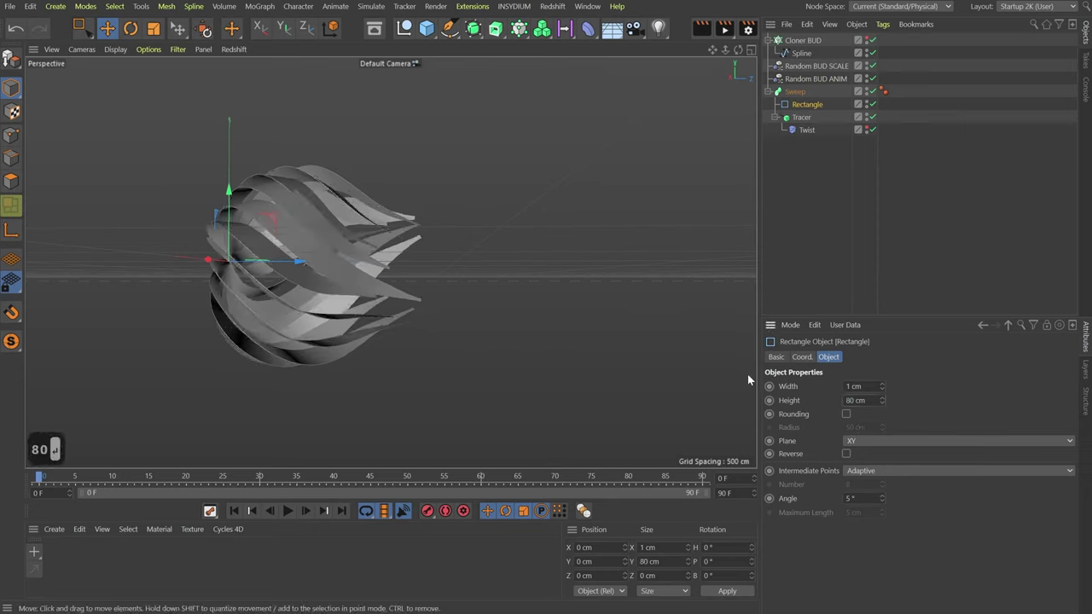
# - Set the Rectangle profile's height to 60 cm
pyautogui.write('60')
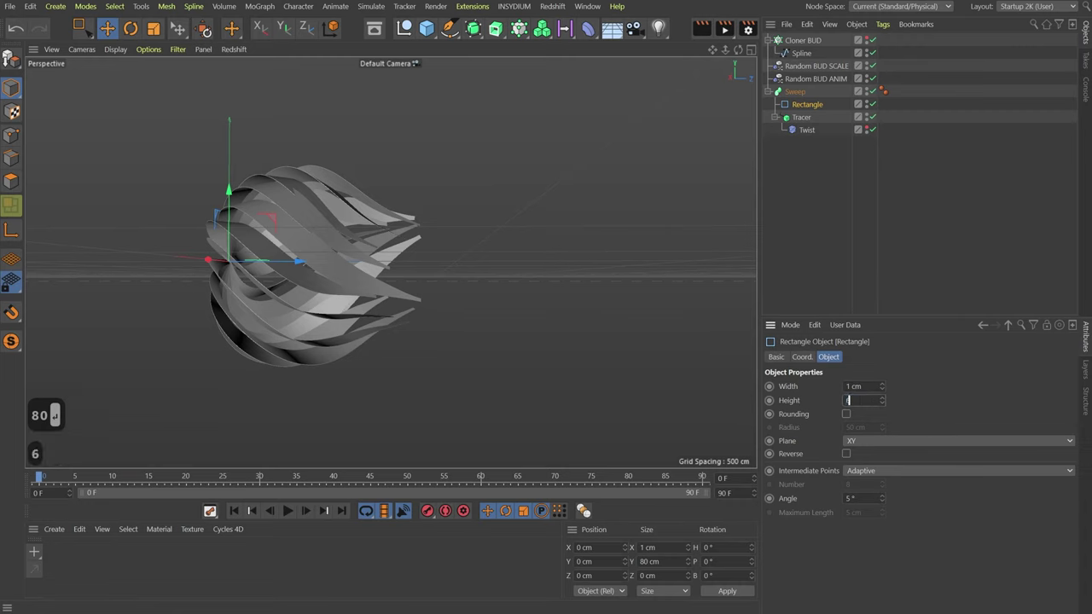
pyautogui.press('Return')
pyautogui.keyDown('alt'); pyautogui.moveTo(360, 251); pyautogui.dragTo(302, 229); pyautogui.keyUp('alt')
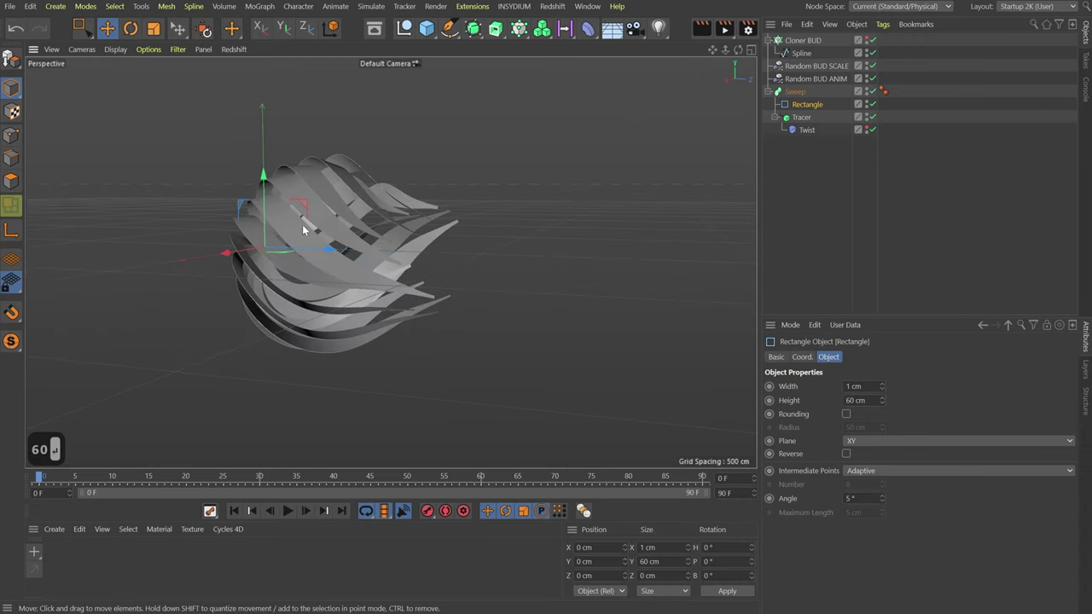
# - Add a sphere as a child of the Rectangle and move it about 107 cm along Z inside the bud
pyautogui.click(426, 28)
pyautogui.click(663, 55)
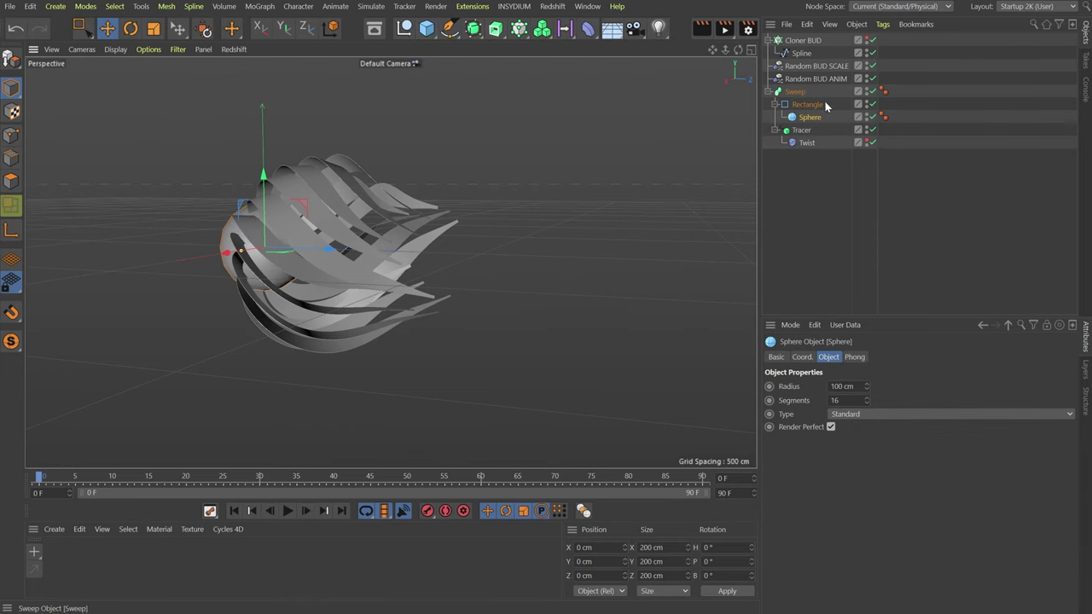
pyautogui.moveTo(296, 246); pyautogui.dragTo(342, 251)
pyautogui.keyDown('alt'); pyautogui.moveTo(343, 250); pyautogui.dragTo(112, 271); pyautogui.keyUp('alt')
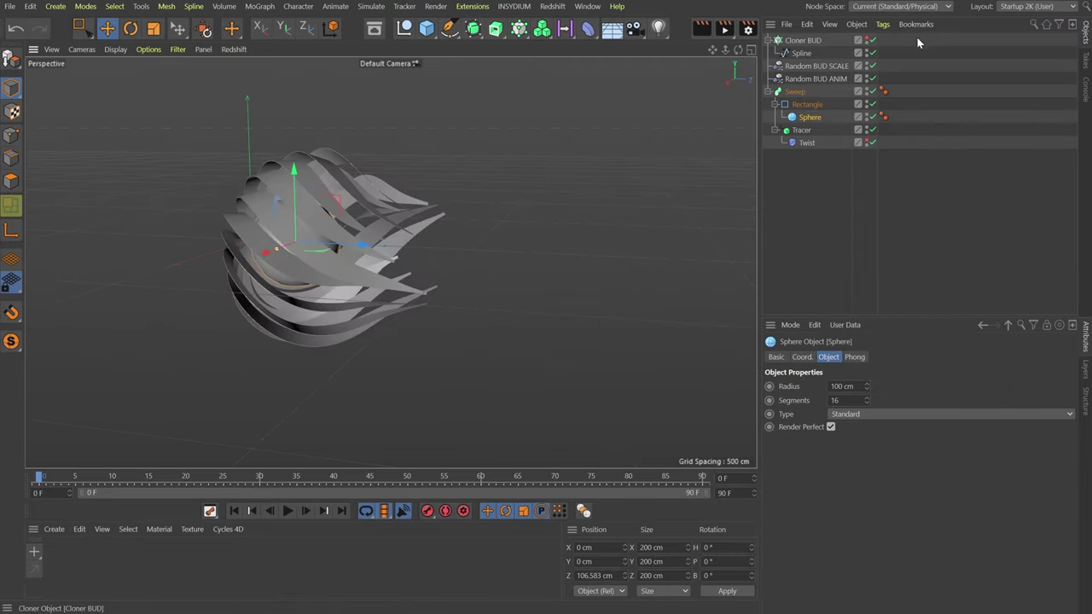
pyautogui.click(812, 226)
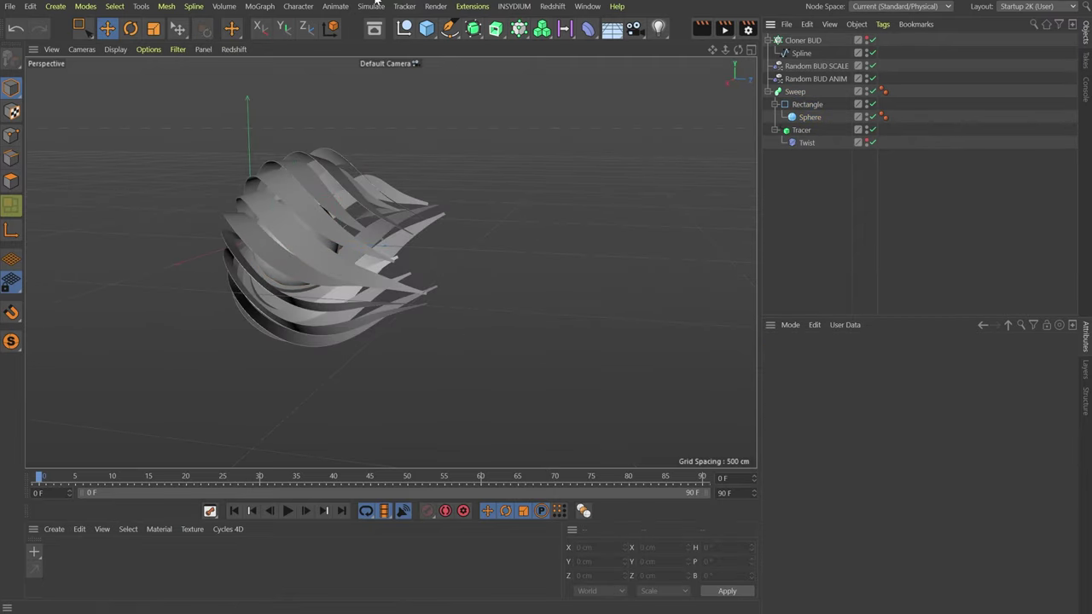
# - Create a null object and rename it "Null BUD"
pyautogui.click(432, 29)
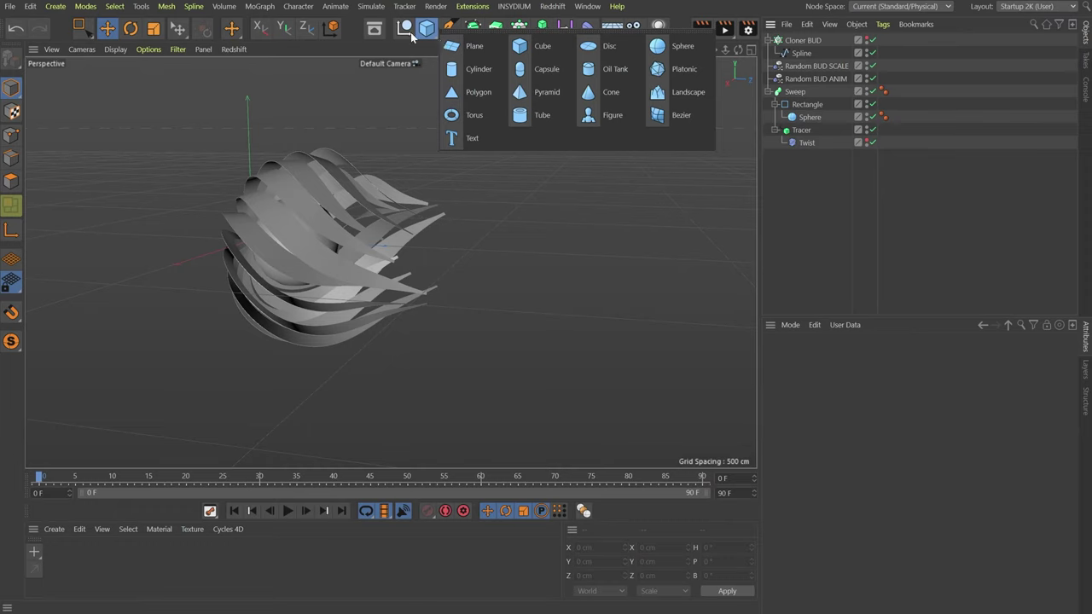
pyautogui.click(408, 28)
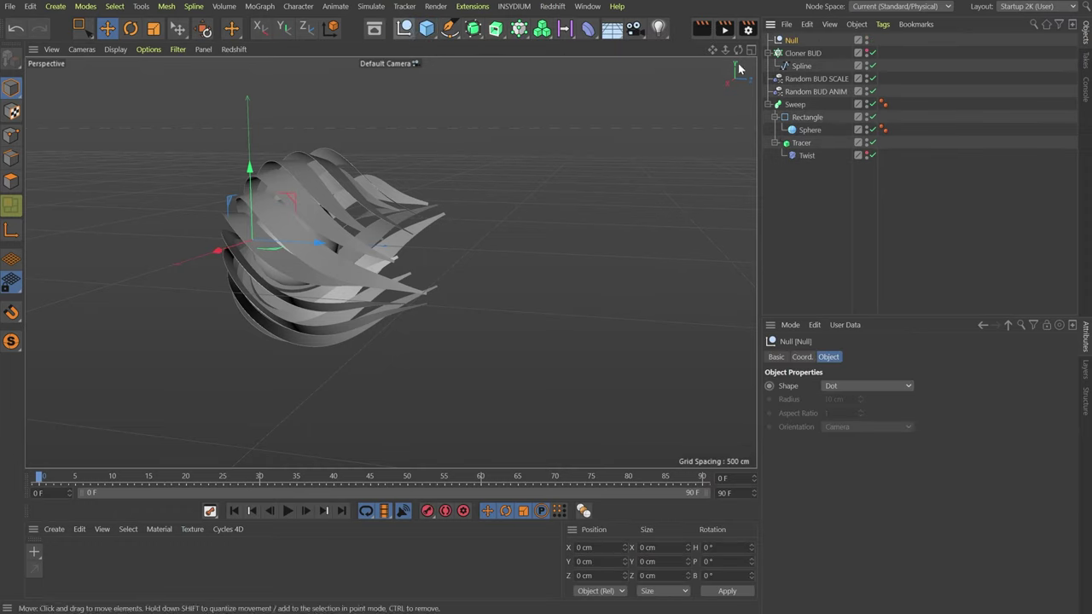
pyautogui.doubleClick(793, 41)
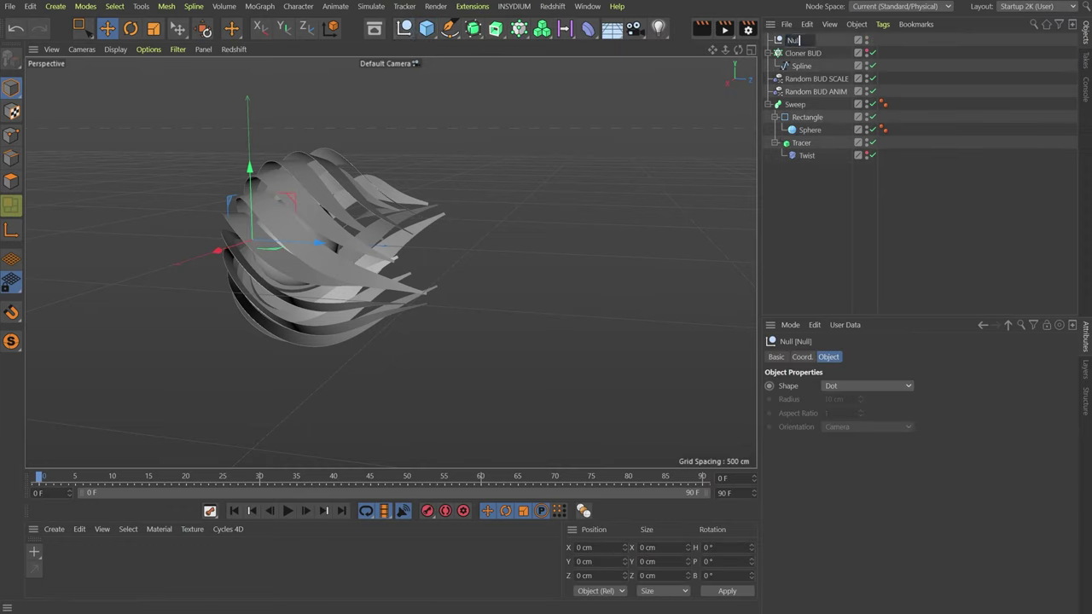
pyautogui.write('BUD')
pyautogui.press('Return')
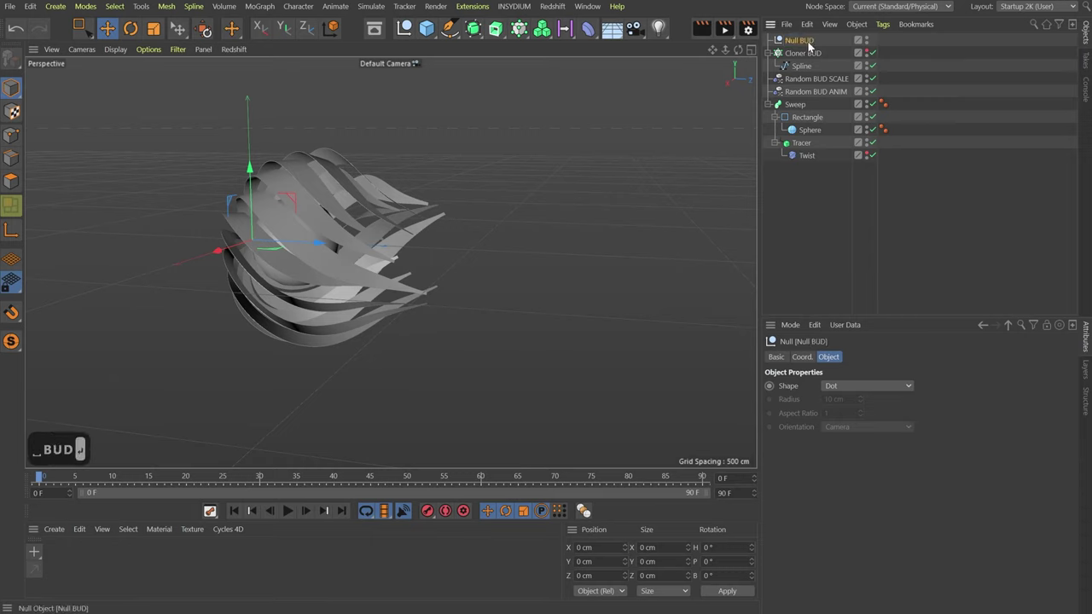
# - Move Cloner BUD and both Random BUD effectors above Null BUD in the object hierarchy
pyautogui.click(768, 53)
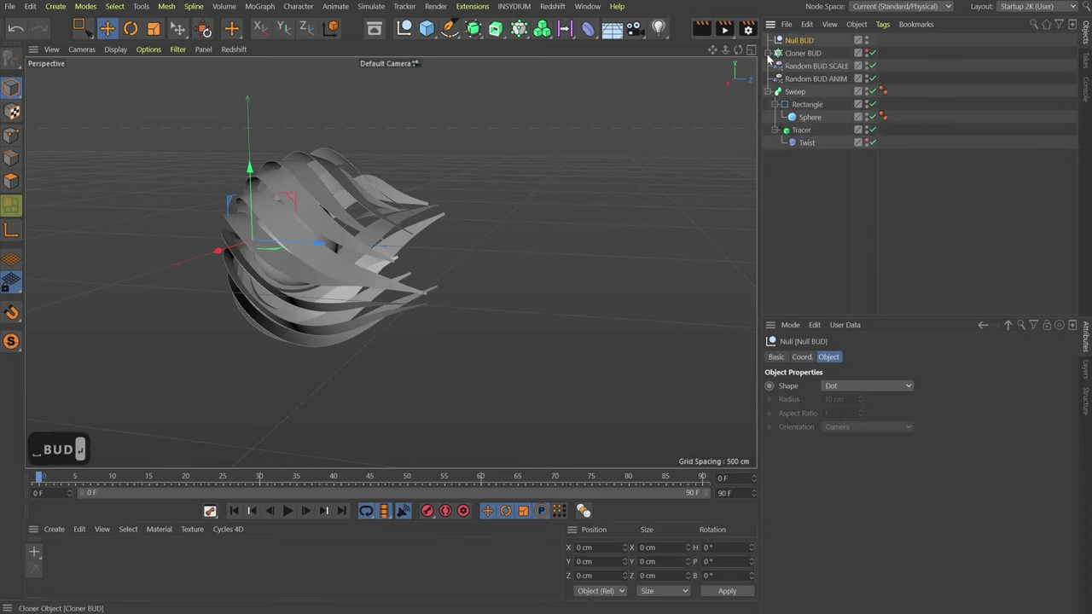
pyautogui.click(802, 53)
pyautogui.keyDown('shift'); pyautogui.click(815, 78); pyautogui.keyUp('shift')
pyautogui.moveTo(809, 65); pyautogui.dragTo(806, 34)
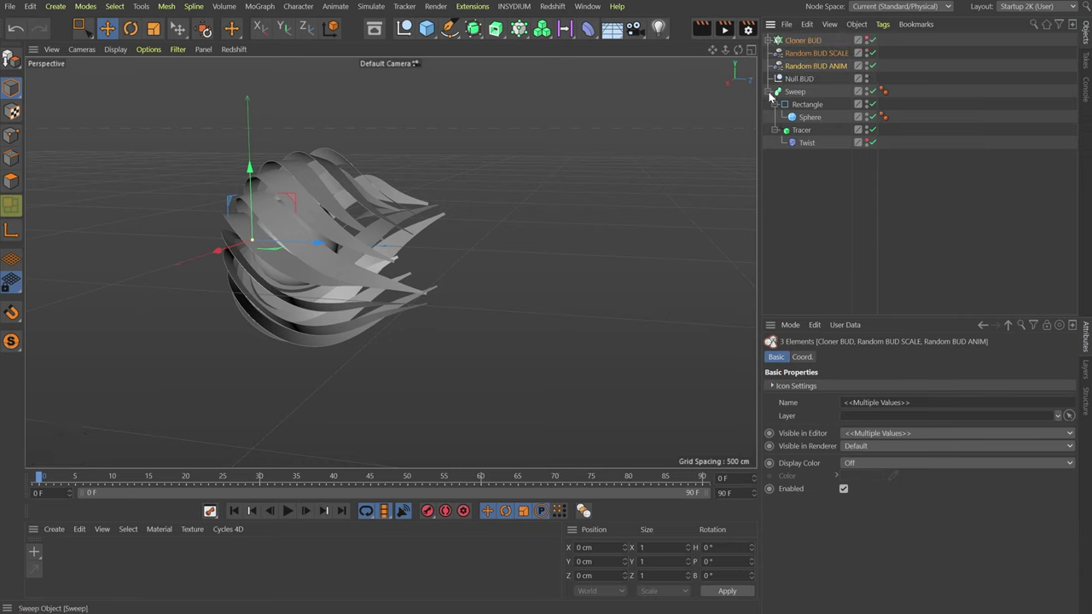
# - Set the Tracer's space to Local
pyautogui.click(794, 130)
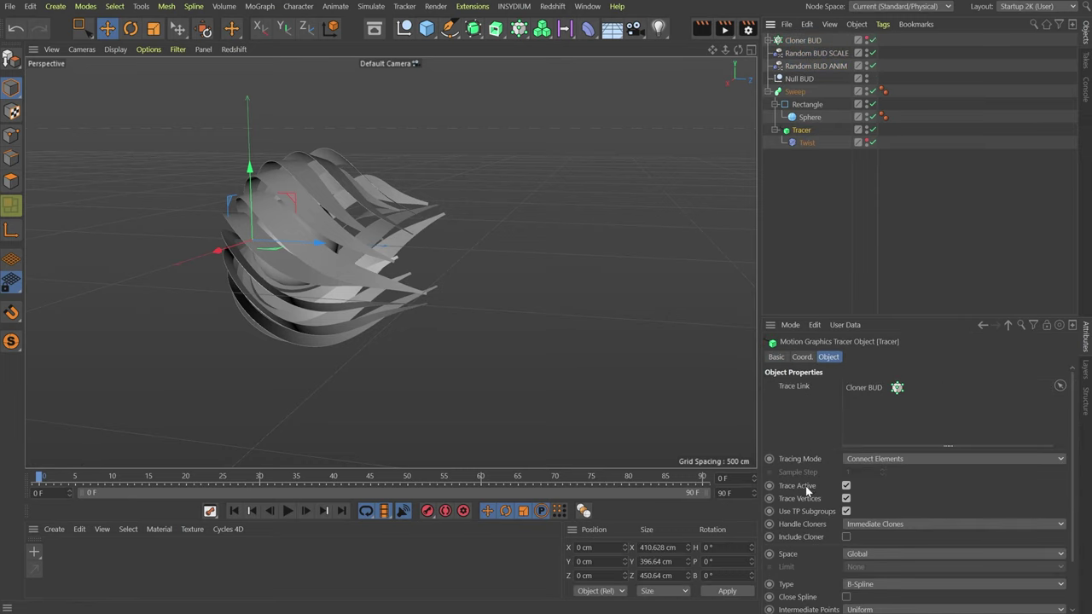
pyautogui.click(859, 554)
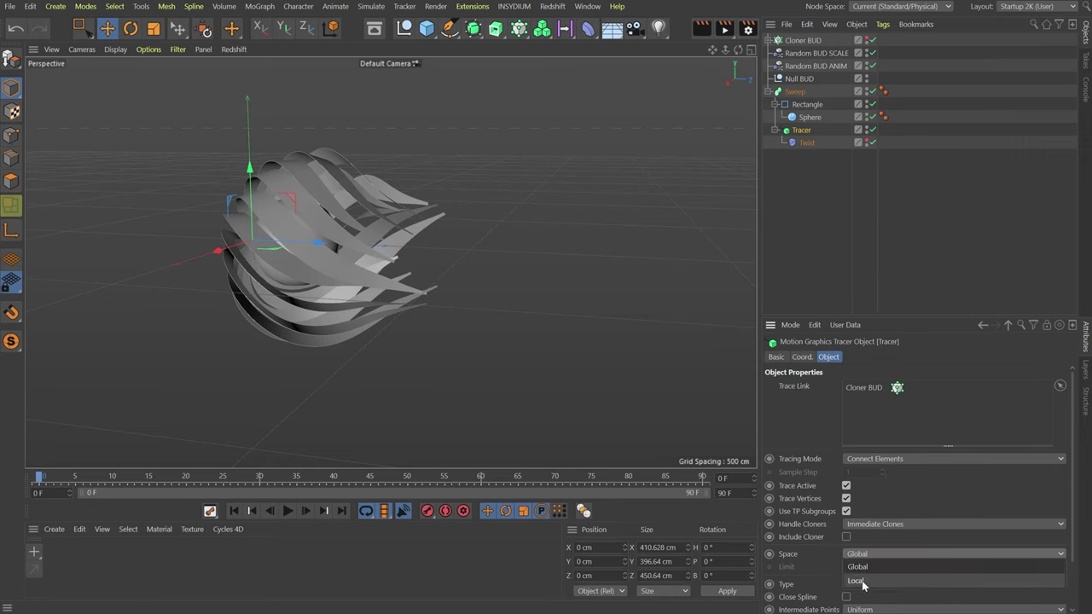
pyautogui.click(861, 580)
# - Rename the Sweep to "Sweep BUD" and make it a child of Null BUD
pyautogui.doubleClick(796, 92)
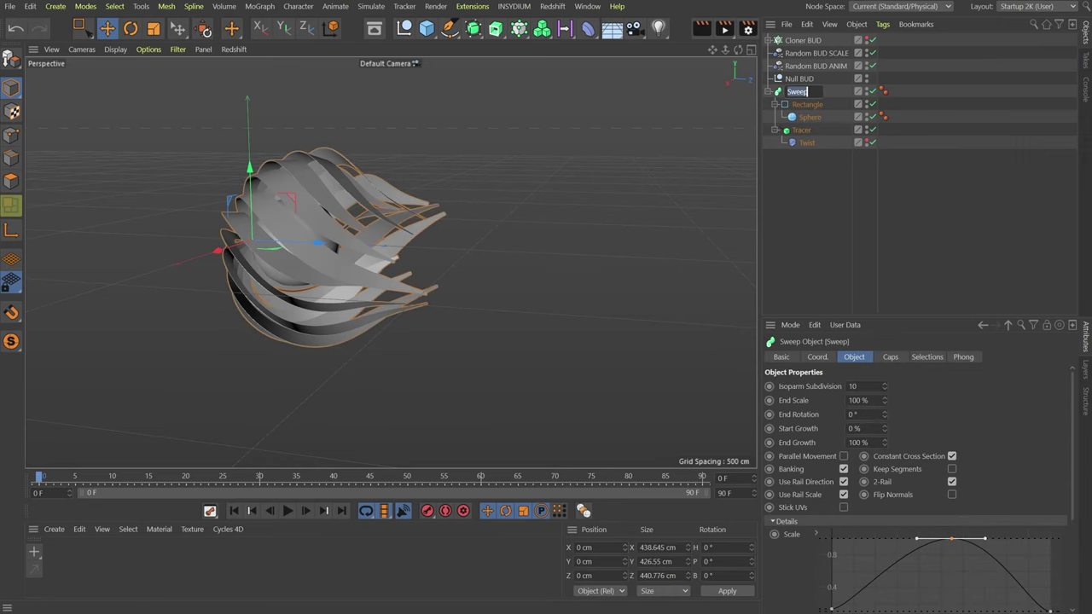
pyautogui.write('BUD')
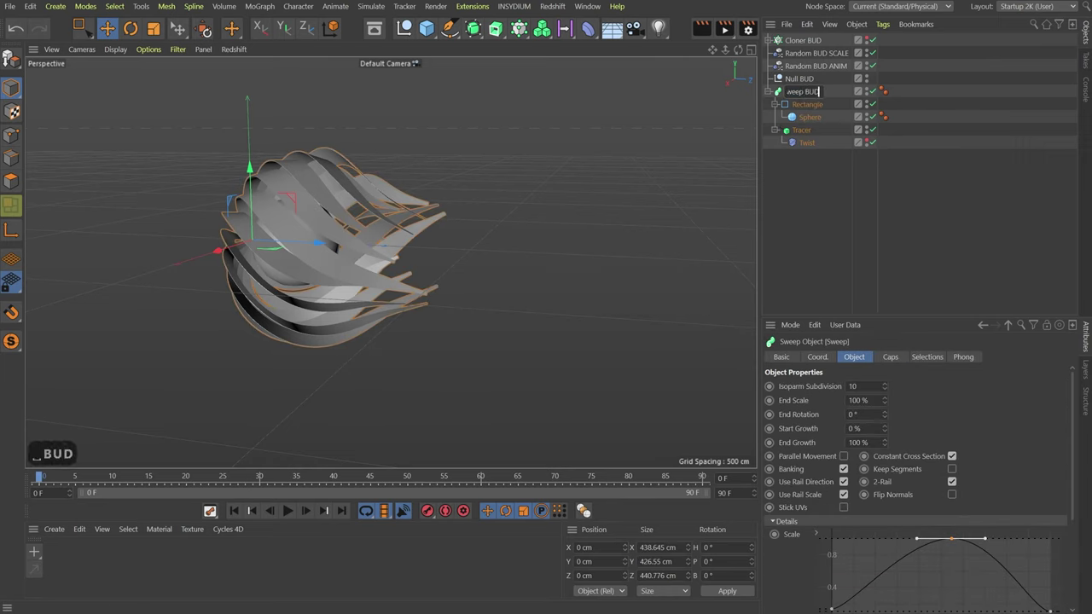
pyautogui.press('Return')
pyautogui.moveTo(803, 92); pyautogui.dragTo(804, 80)
# - Place Cloner BUD and the Random BUD SCALE and Random BUD ANIM effectors inside Null BUD
pyautogui.moveTo(808, 41); pyautogui.dragTo(803, 79)
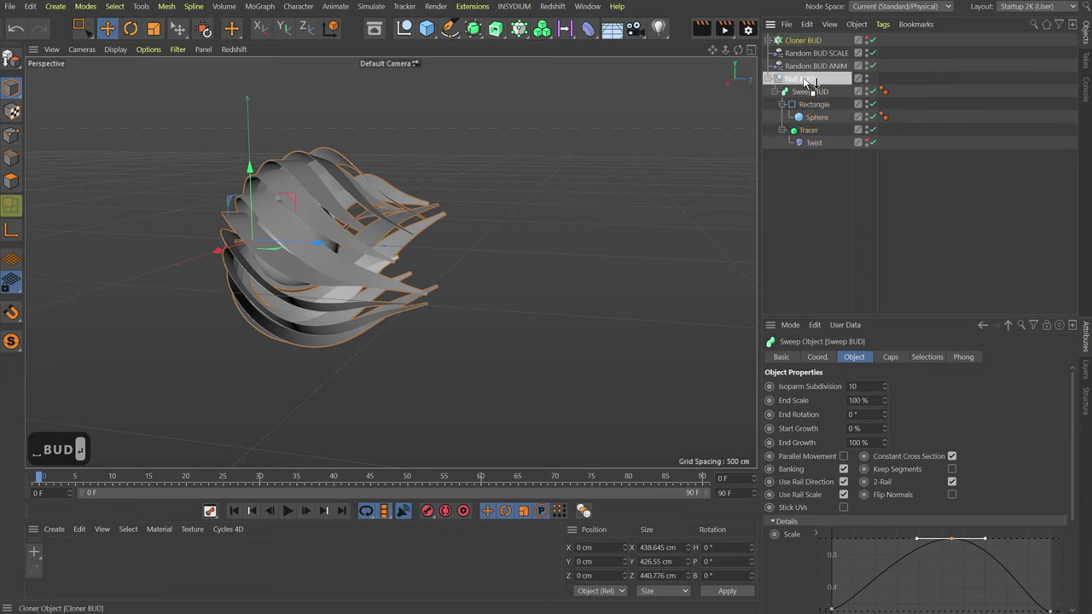
pyautogui.click(805, 41)
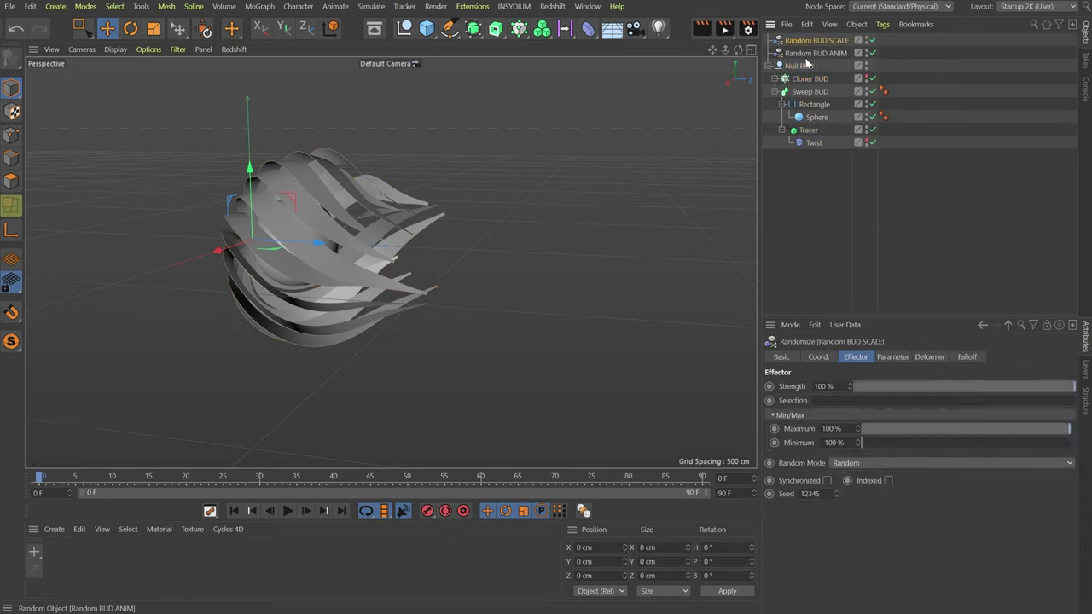
pyautogui.keyDown('shift'); pyautogui.click(812, 54); pyautogui.keyUp('shift')
pyautogui.moveTo(812, 54); pyautogui.dragTo(808, 59)
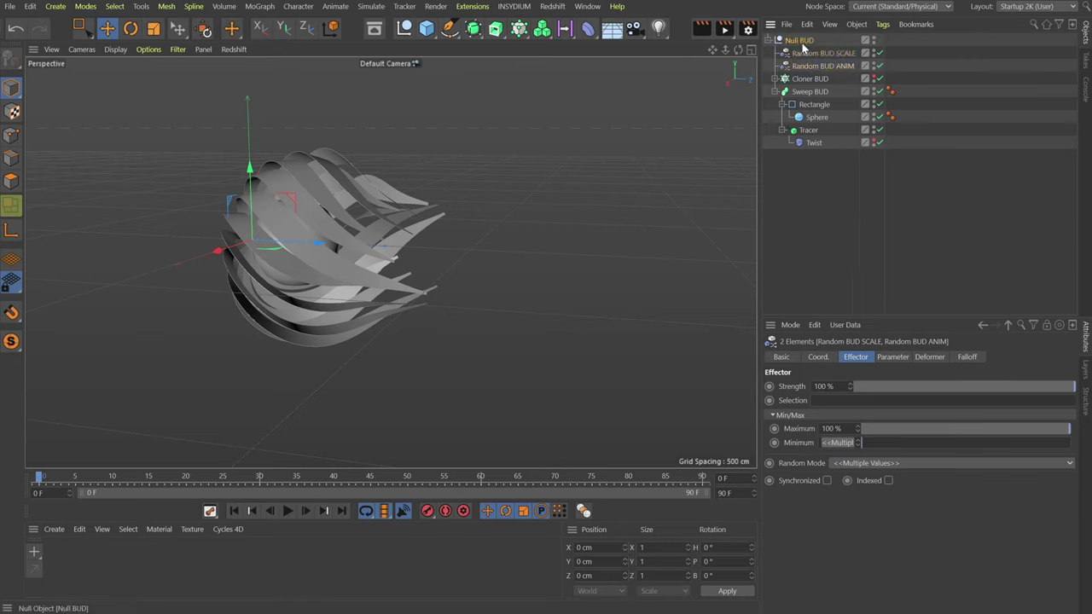
# - Copy the Null BUD hierarchy and paste it into the open project containing the stones and sprouts
pyautogui.click(799, 40)
pyautogui.hotkey('ctrl', 'c')
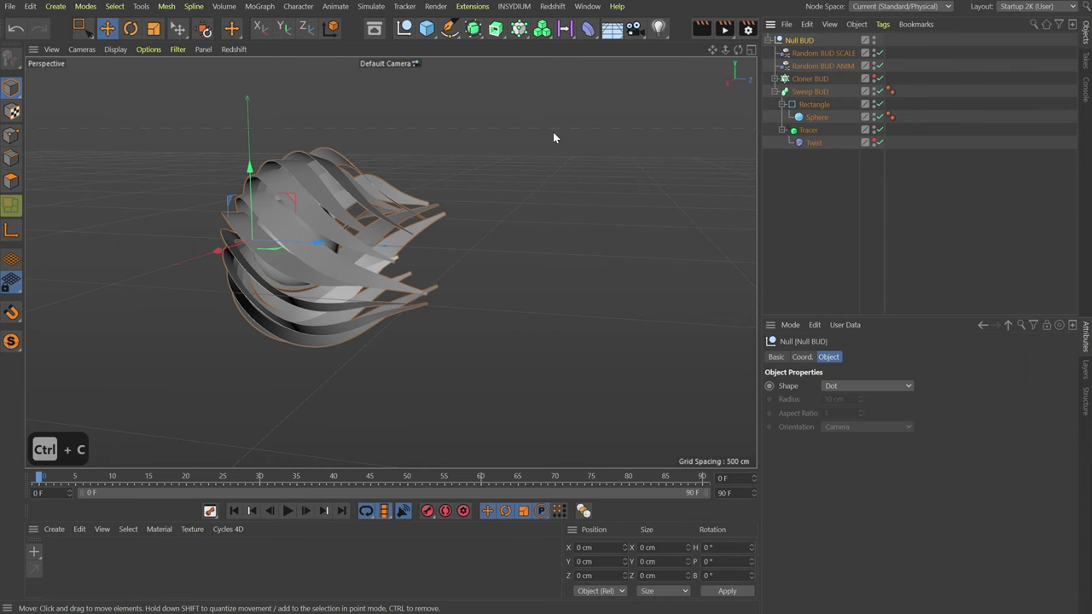
pyautogui.press('v')
pyautogui.moveTo(550, 168)
pyautogui.click(550, 197)
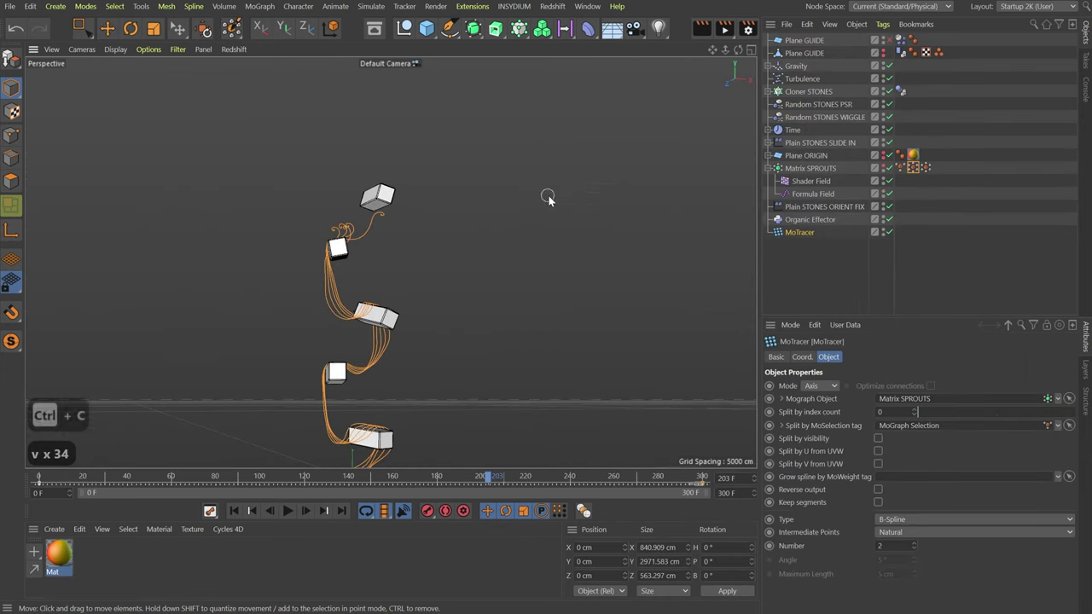
pyautogui.click(998, 170)
pyautogui.hotkey('ctrl', 'v')
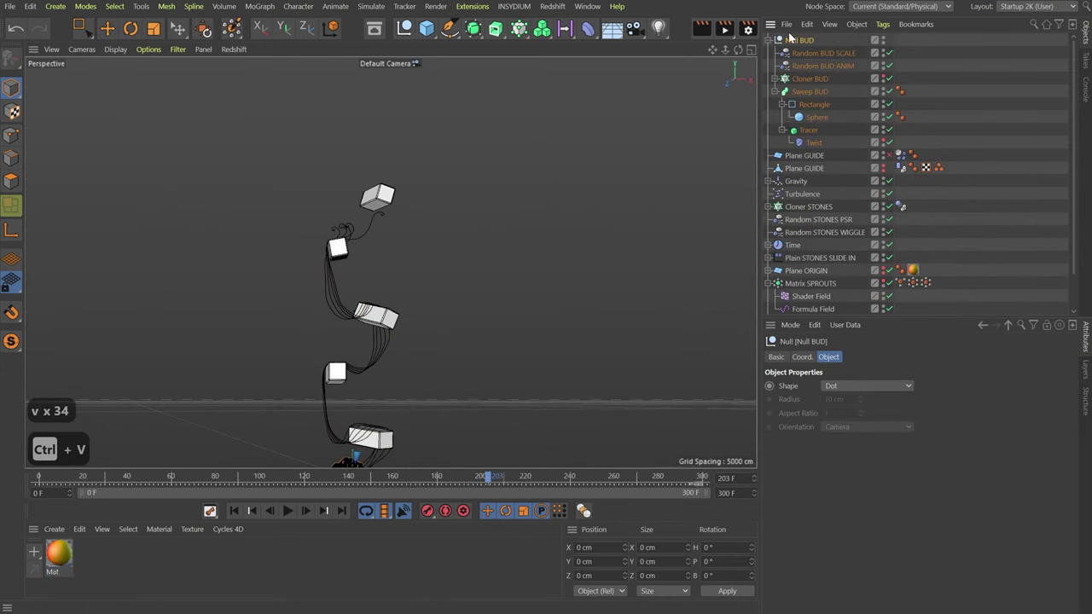
# - Move the Null BUD hierarchy to the end of the object list and switch off its visibility
pyautogui.click(772, 40)
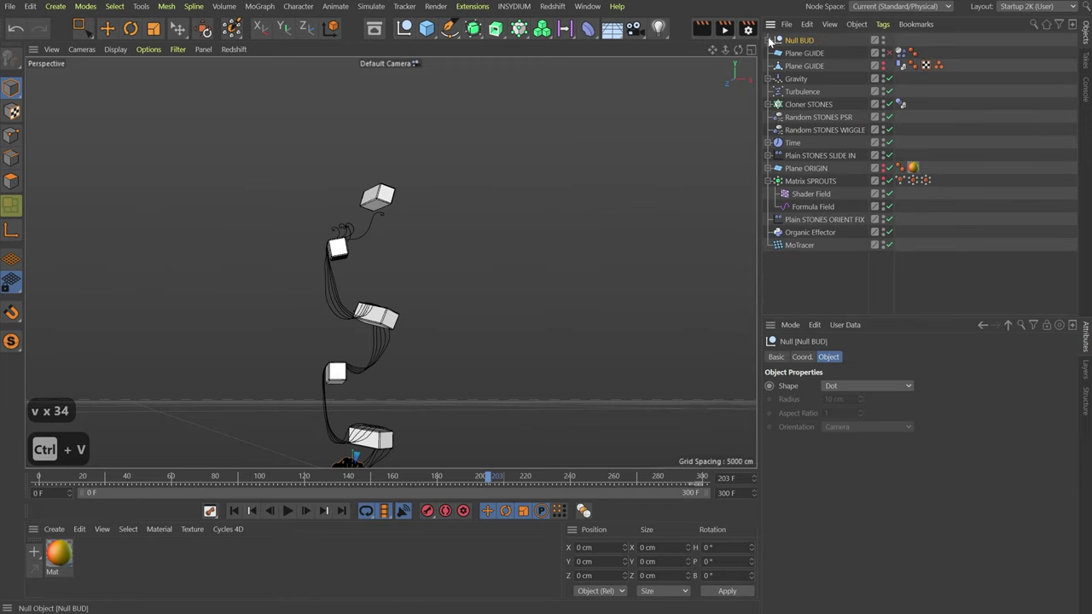
pyautogui.moveTo(801, 56); pyautogui.dragTo(814, 301)
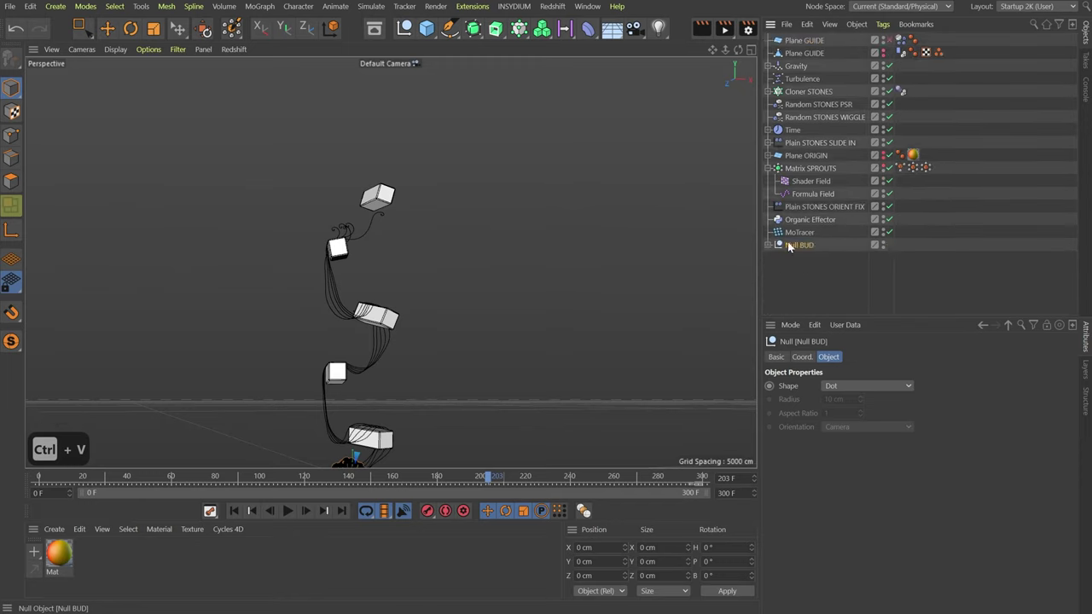
pyautogui.click(768, 245)
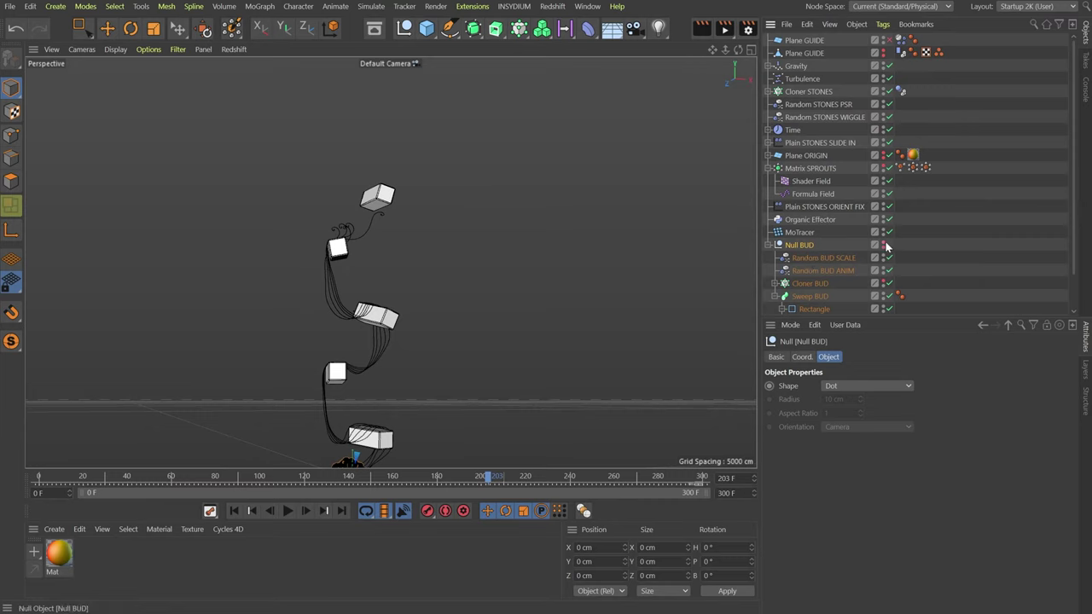
pyautogui.scroll(-1, 886, 251)
pyautogui.click(778, 269)
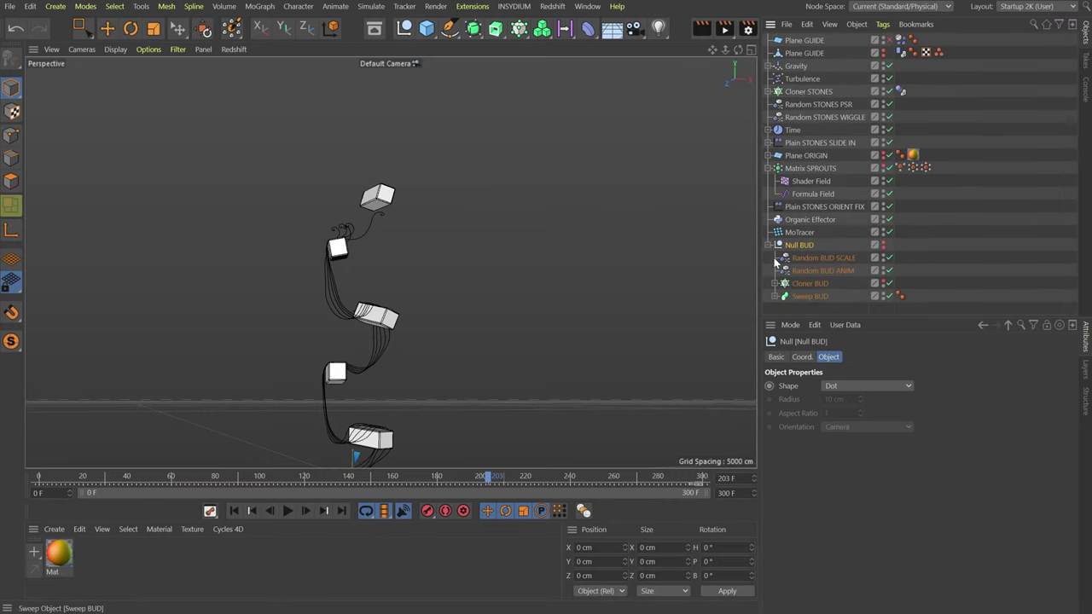
# - Take Sweep BUD out of Null BUD and place it inside a new Cloner
pyautogui.click(806, 296)
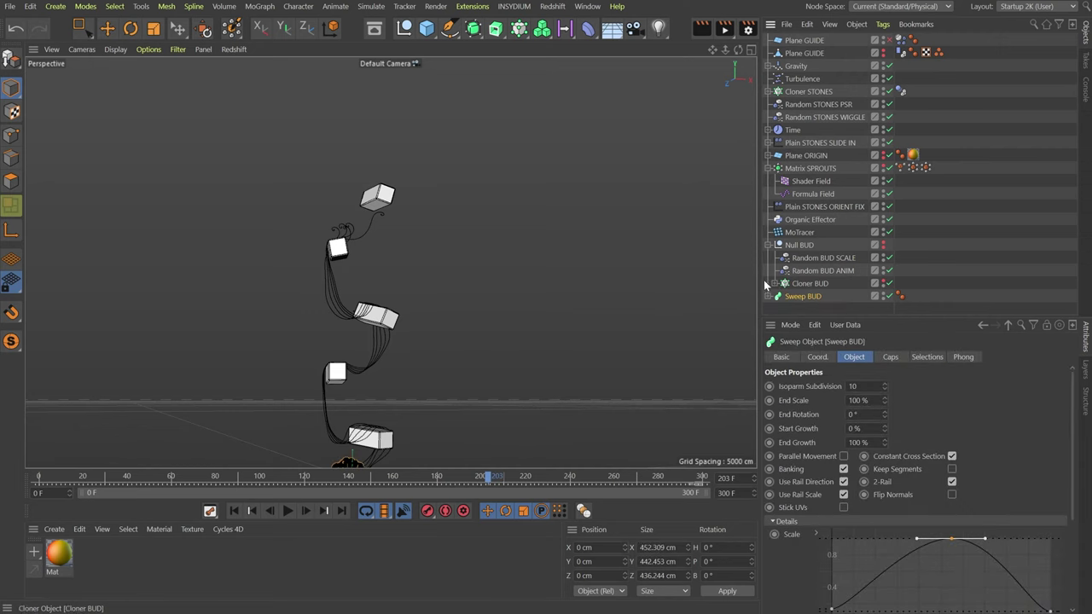
pyautogui.click(768, 244)
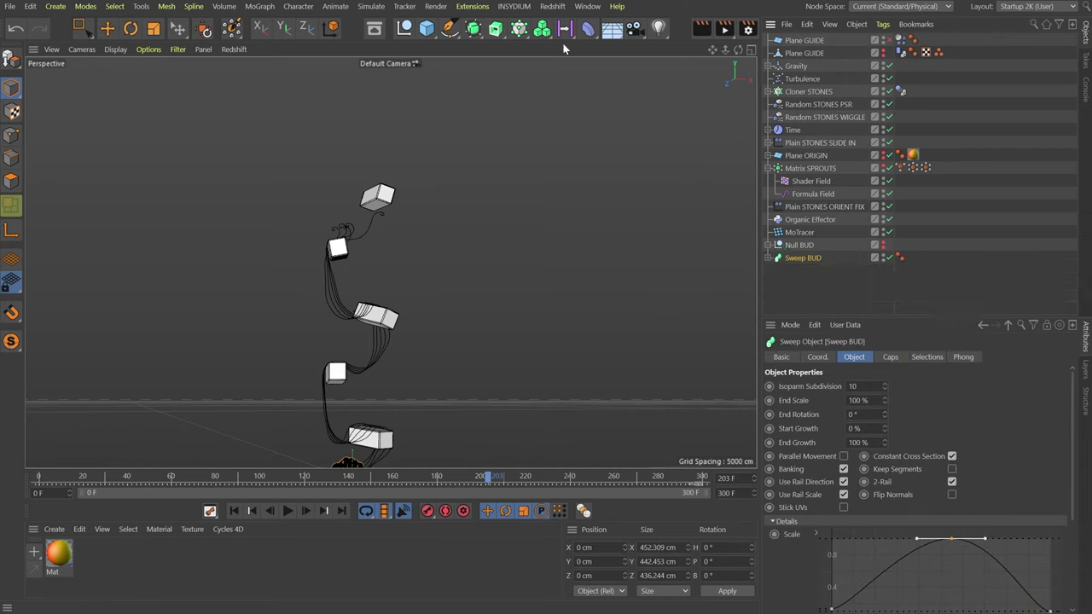
pyautogui.keyDown('alt'); pyautogui.click(518, 29); pyautogui.keyUp('alt')
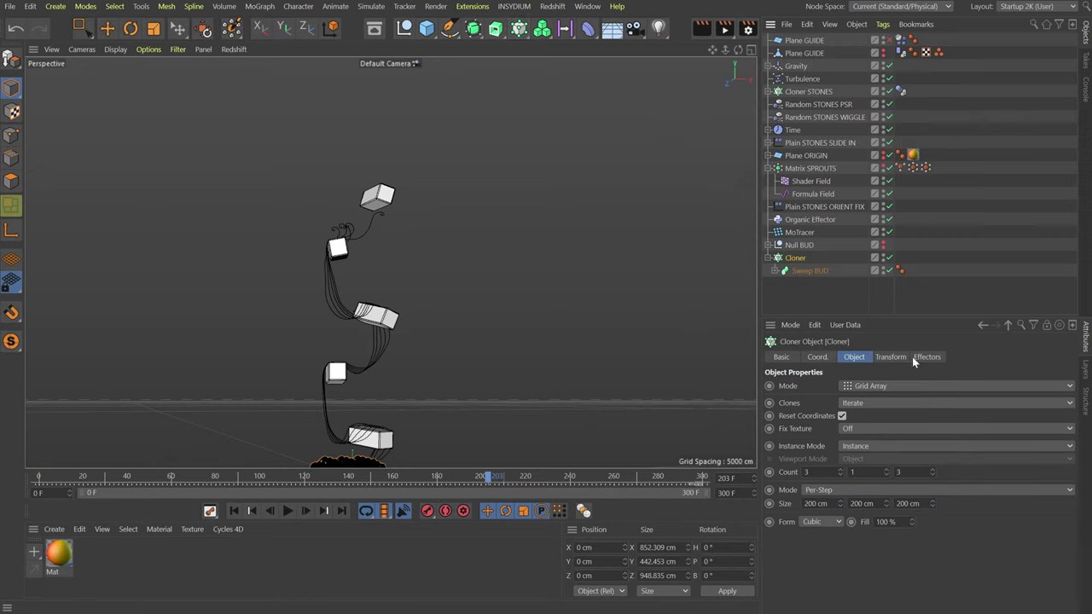
# - Set the new Cloner's mode to Object and assign MoTracer as the object to clone onto
pyautogui.click(863, 390)
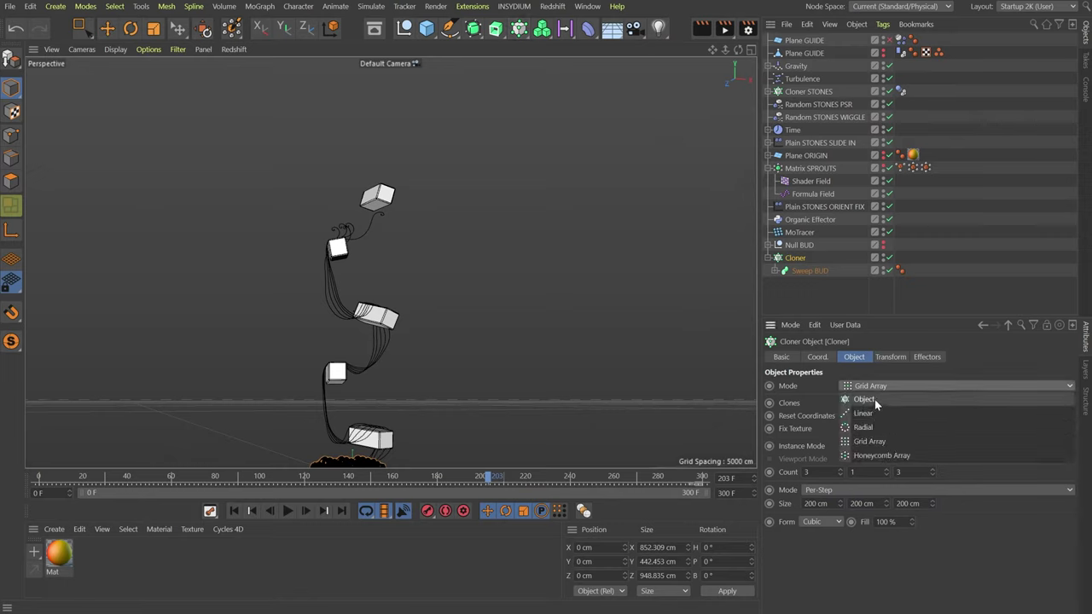
pyautogui.click(875, 399)
pyautogui.moveTo(804, 237); pyautogui.dragTo(874, 474)
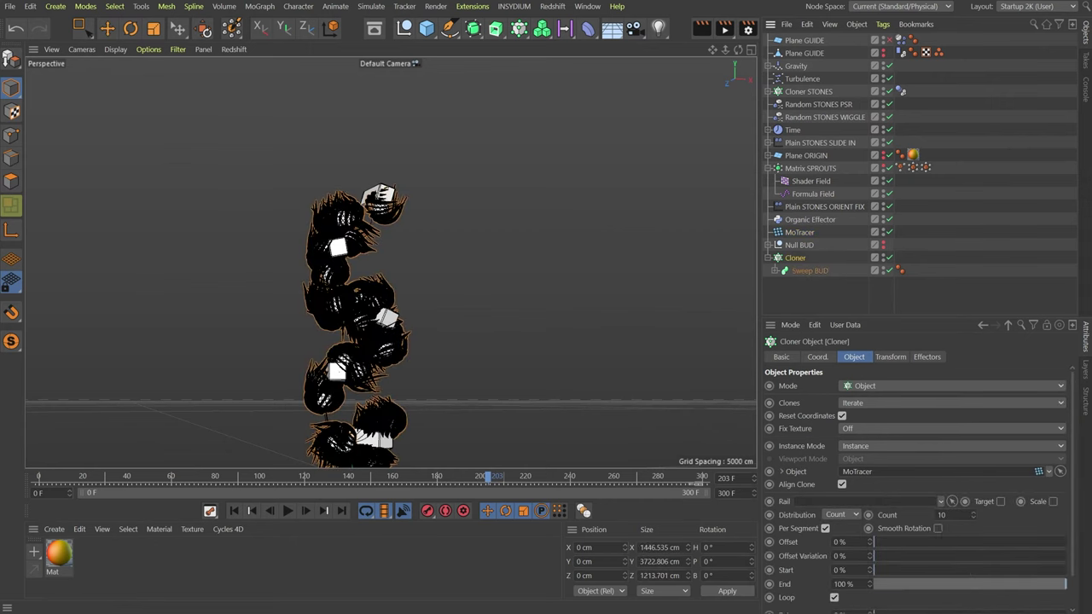
# - Set the Cloner's count to 1, enable Smooth Rotation, disable Loop, set Offset to 100%, and check the buds at frame 167
pyautogui.doubleClick(941, 515)
pyautogui.write('1')
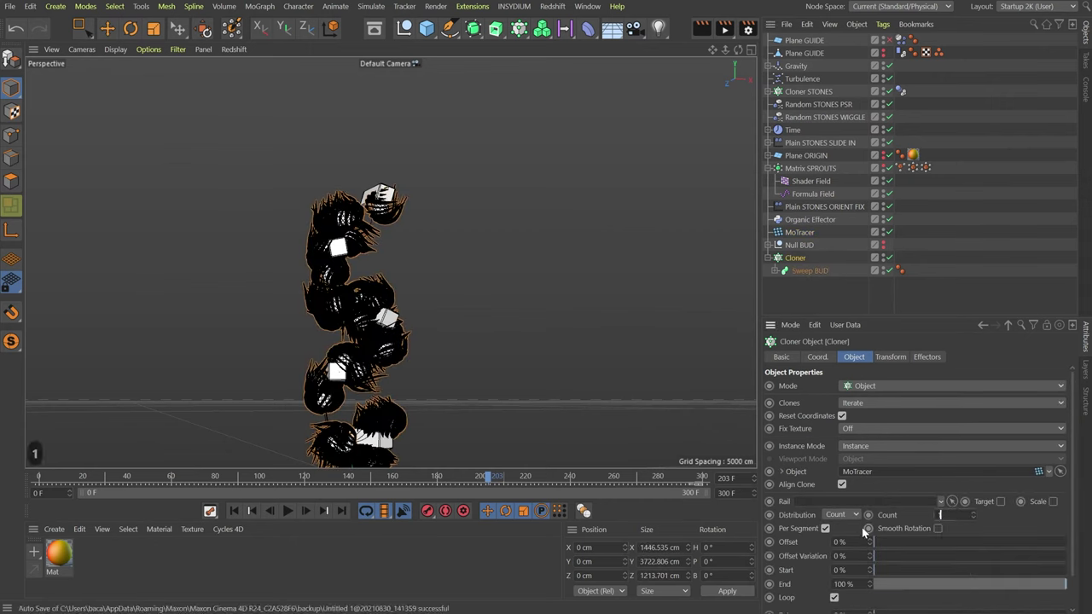
pyautogui.click(938, 528)
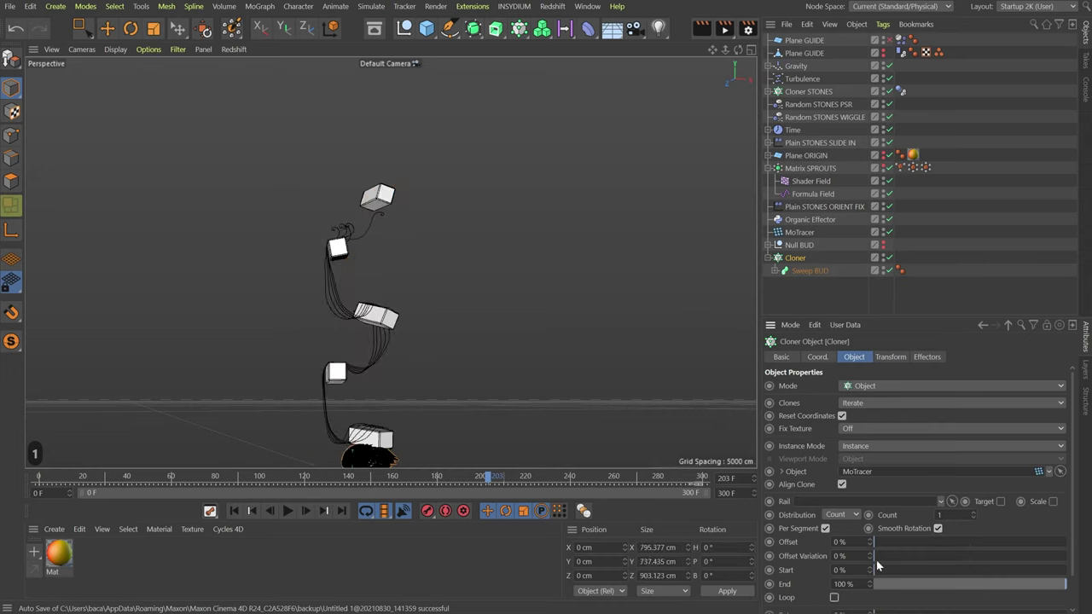
pyautogui.moveTo(887, 542); pyautogui.dragTo(1076, 548)
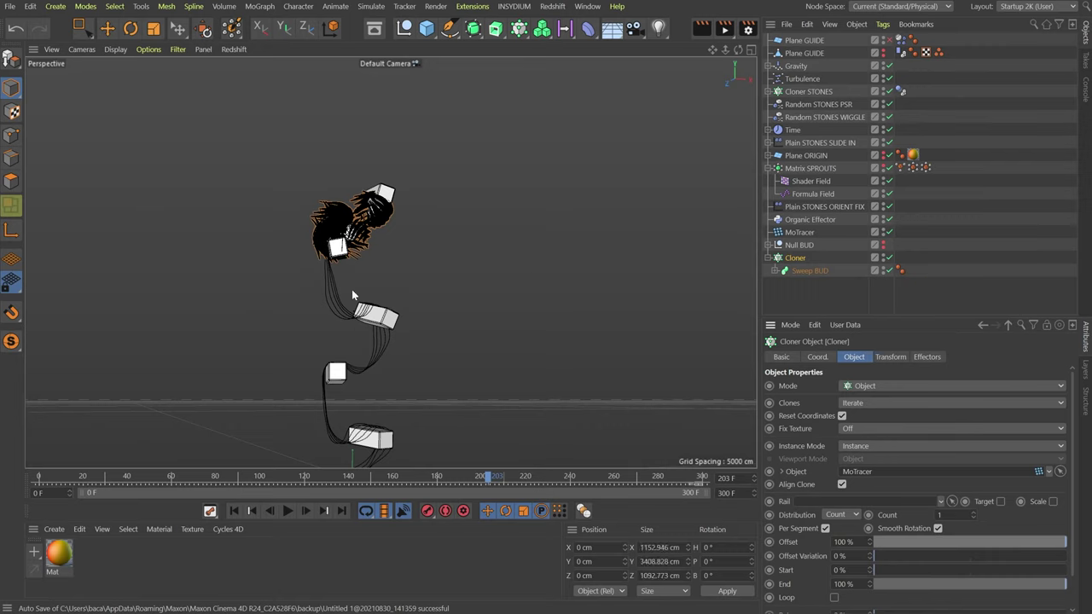
pyautogui.moveTo(462, 475); pyautogui.dragTo(408, 481)
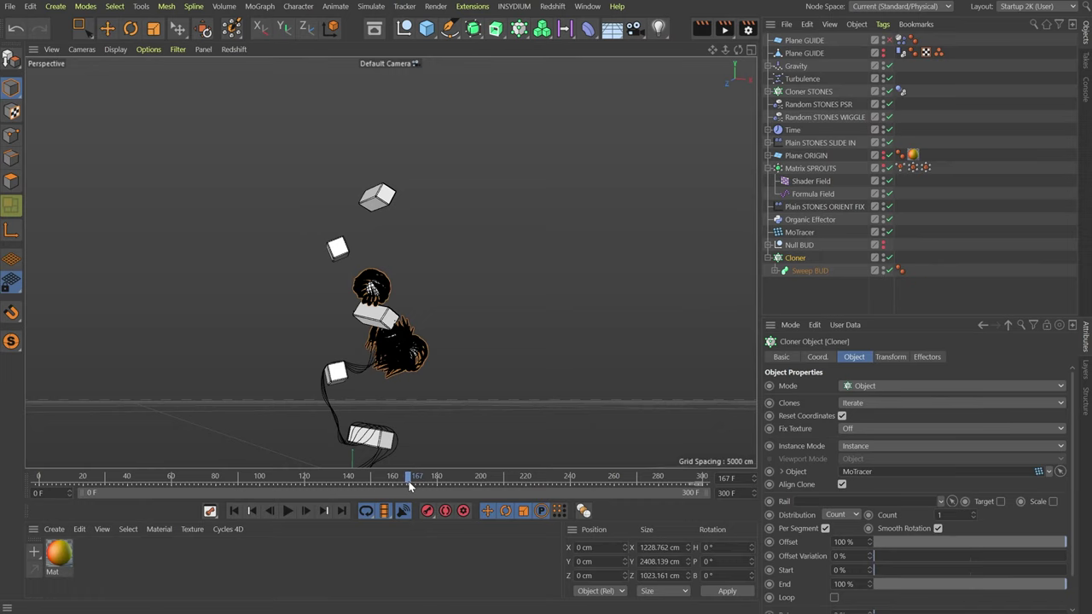
# - Scale the Cloner's clones to 0.1 on X, Y and Z and check the buds at the sprout tips around frame 171
pyautogui.click(810, 270)
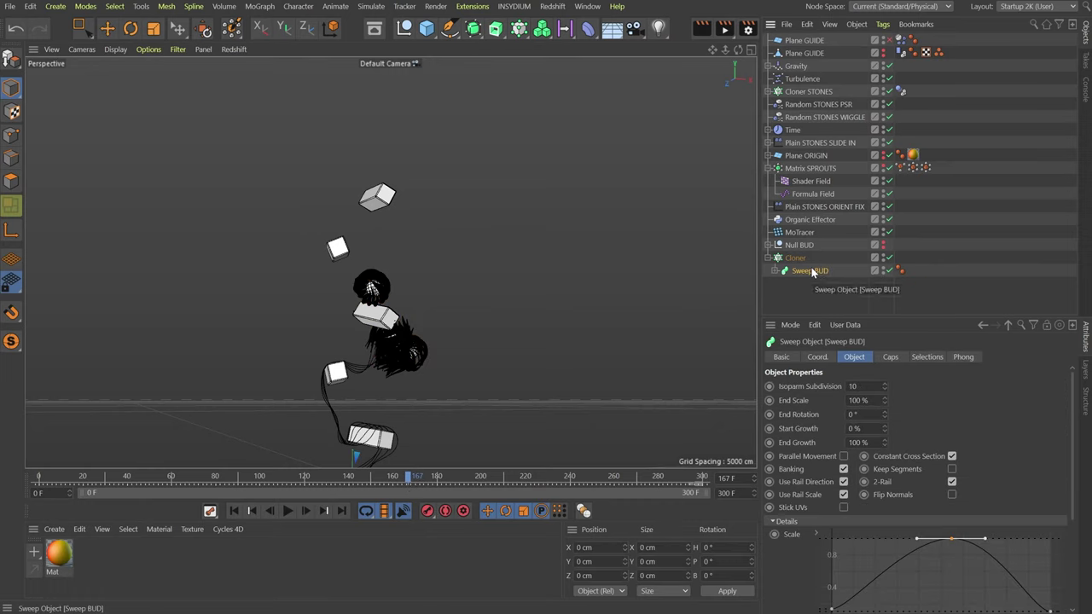
pyautogui.click(795, 257)
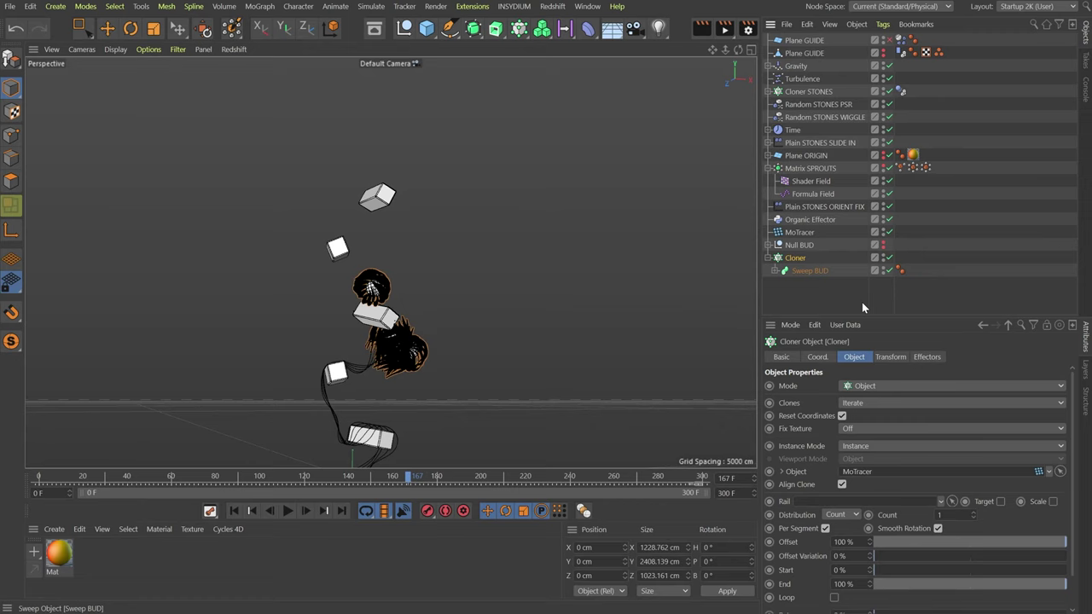
pyautogui.click(887, 357)
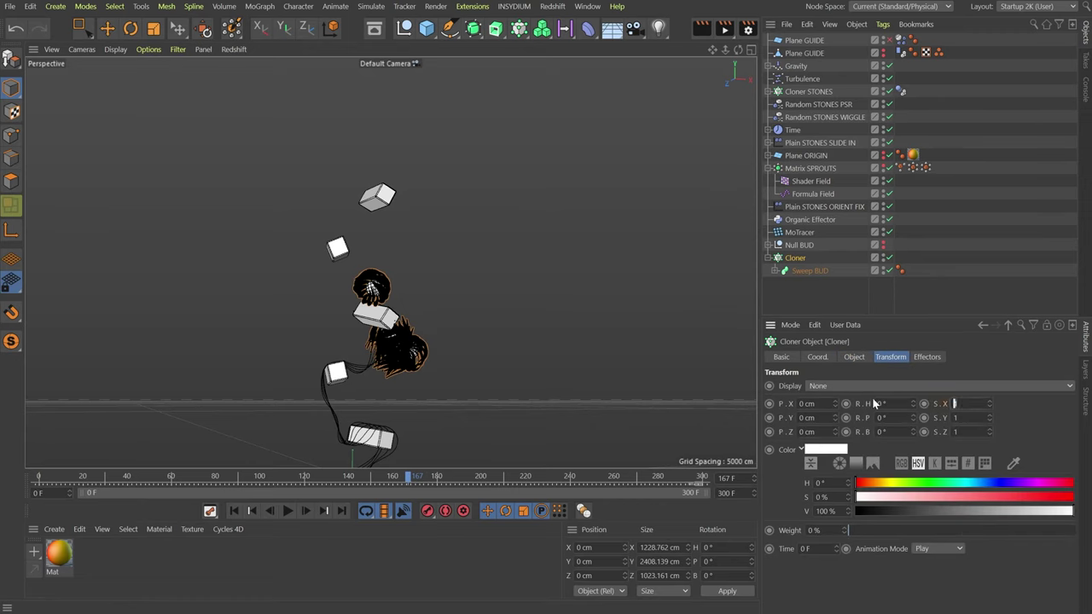
pyautogui.write('.1')
pyautogui.press('Return')
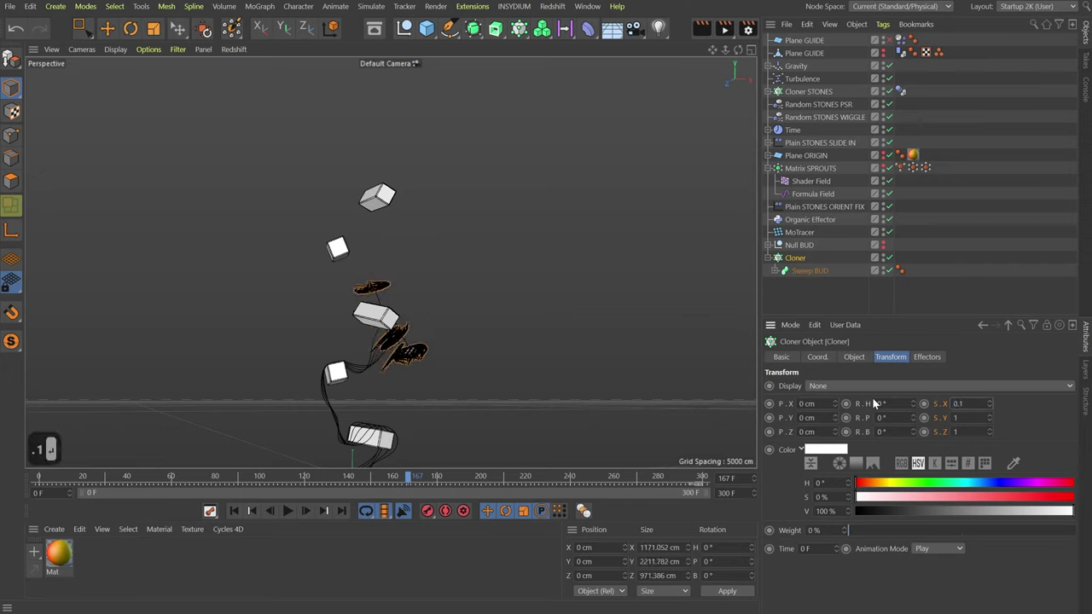
pyautogui.hotkey('ctrl', 'Return')
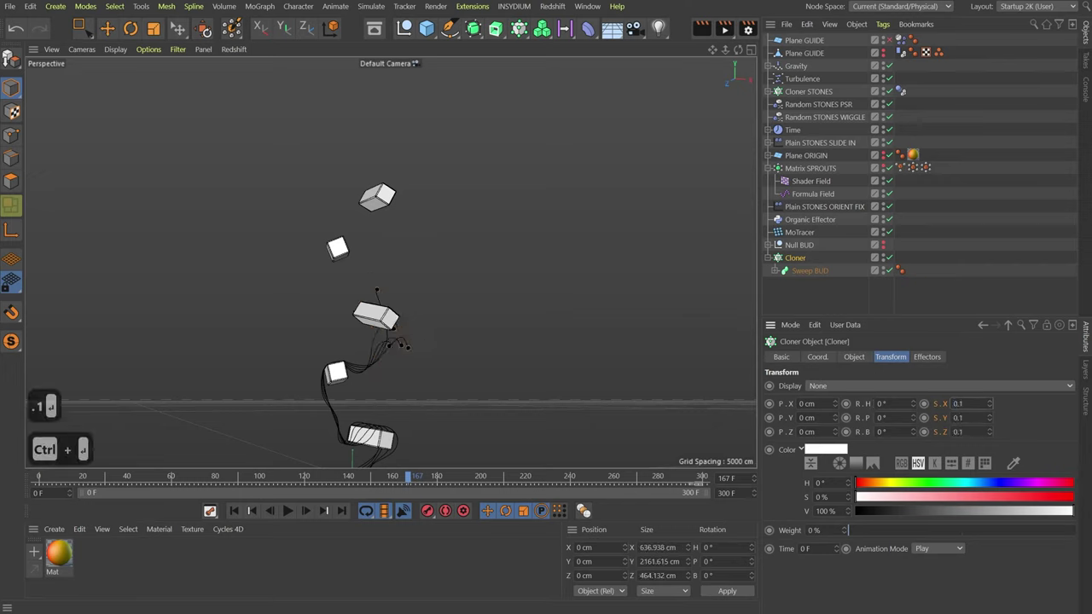
pyautogui.scroll(5, 415, 337)
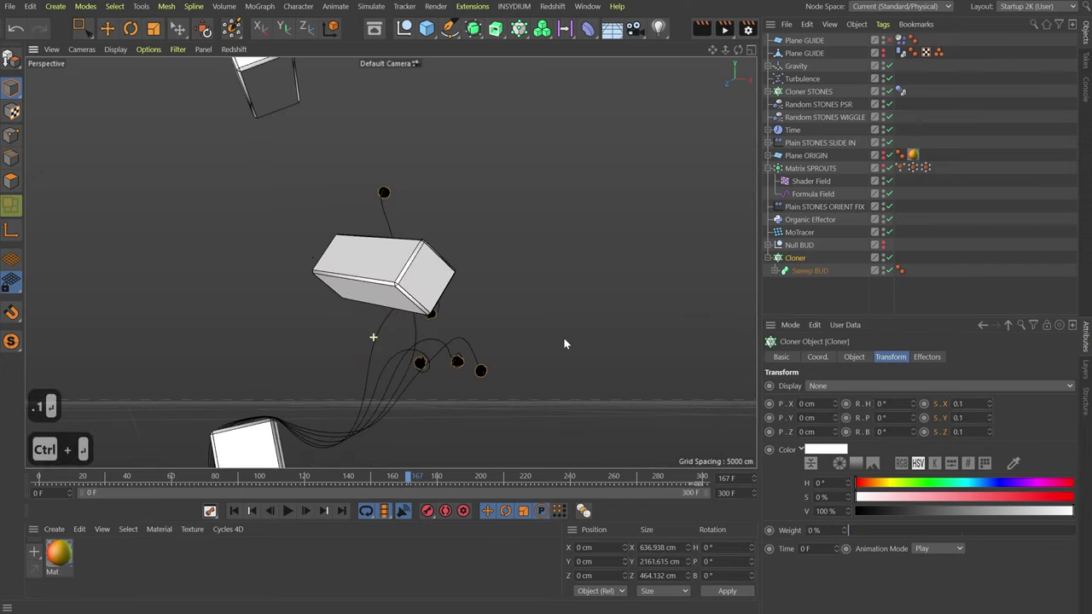
pyautogui.keyDown('alt'); pyautogui.moveTo(482, 366); pyautogui.dragTo(364, 384); pyautogui.keyUp('alt')
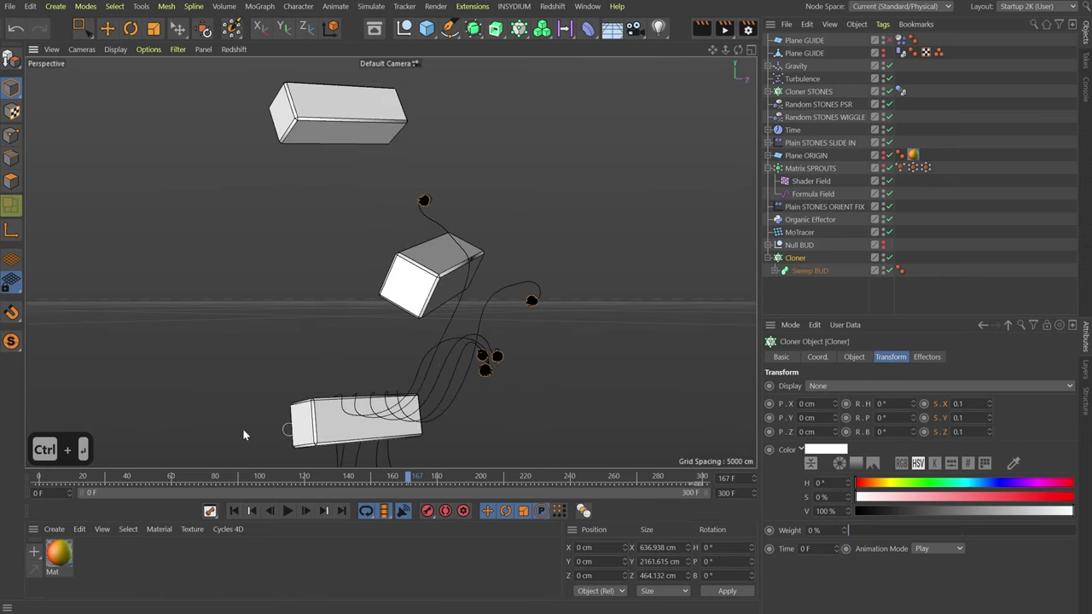
pyautogui.moveTo(387, 476); pyautogui.dragTo(415, 484)
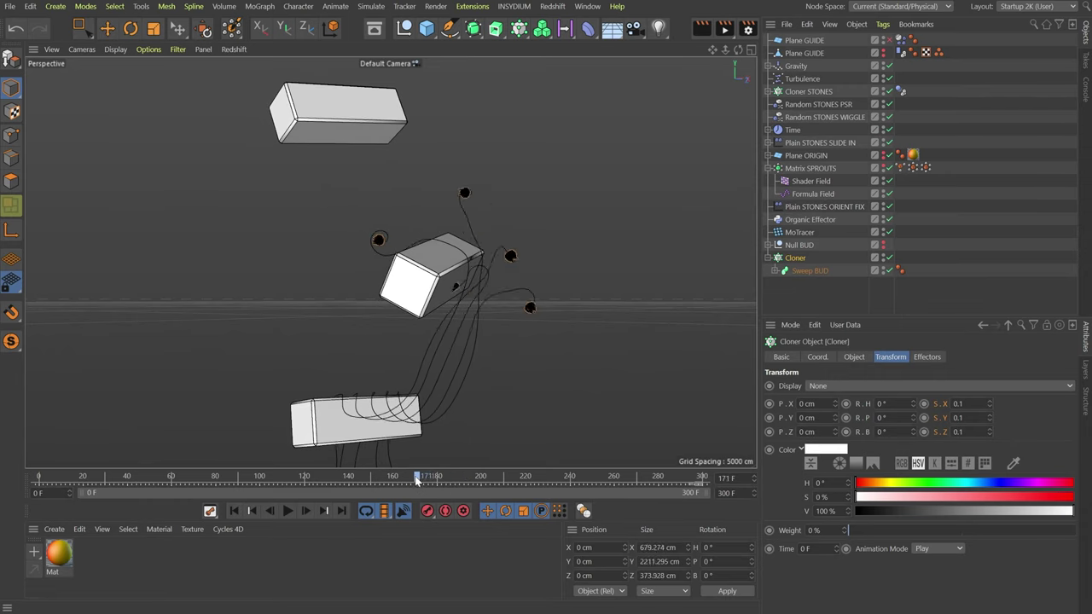
# - Delete the stray selection tag from the Cloner and switch to the Rectangle Selection tool
pyautogui.keyDown('alt'); pyautogui.moveTo(458, 322); pyautogui.dragTo(624, 267); pyautogui.keyUp('alt')
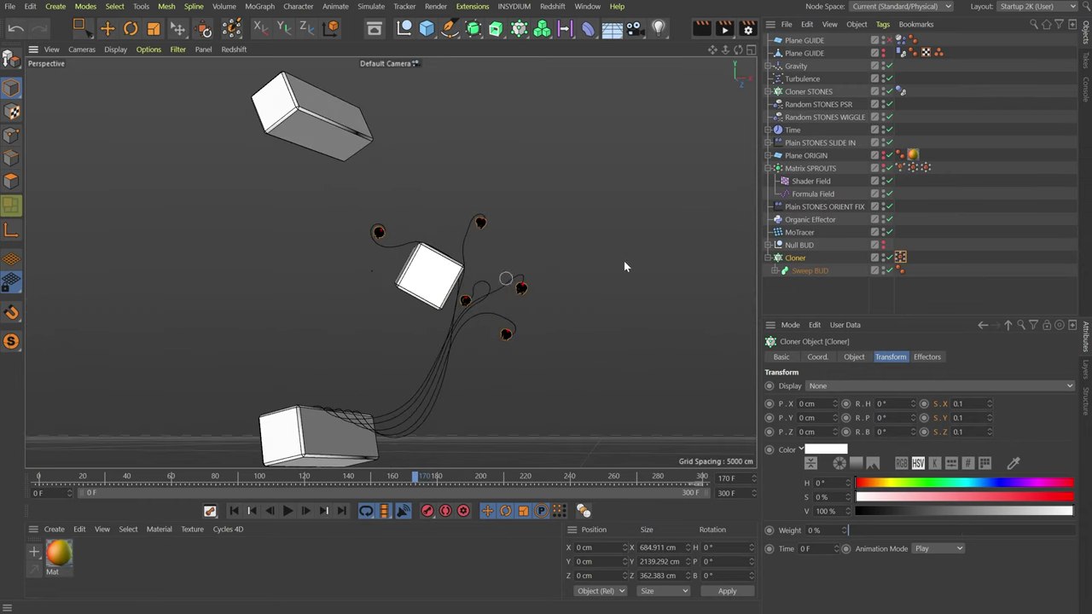
pyautogui.click(900, 256)
pyautogui.press('Delete')
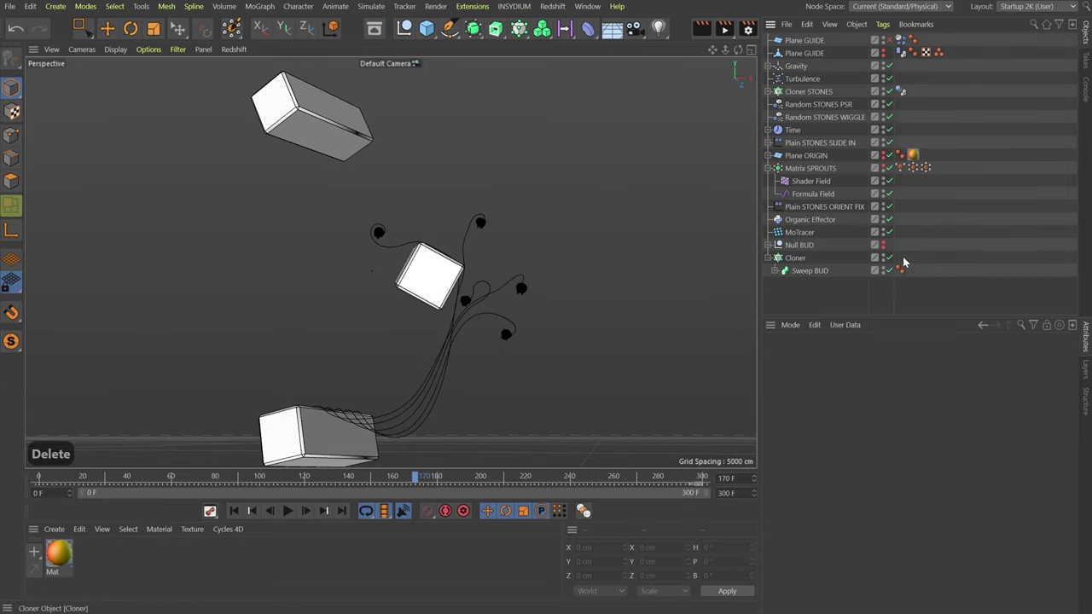
pyautogui.click(76, 27)
pyautogui.keyDown('alt'); pyautogui.moveTo(417, 215); pyautogui.dragTo(538, 278); pyautogui.keyUp('alt')
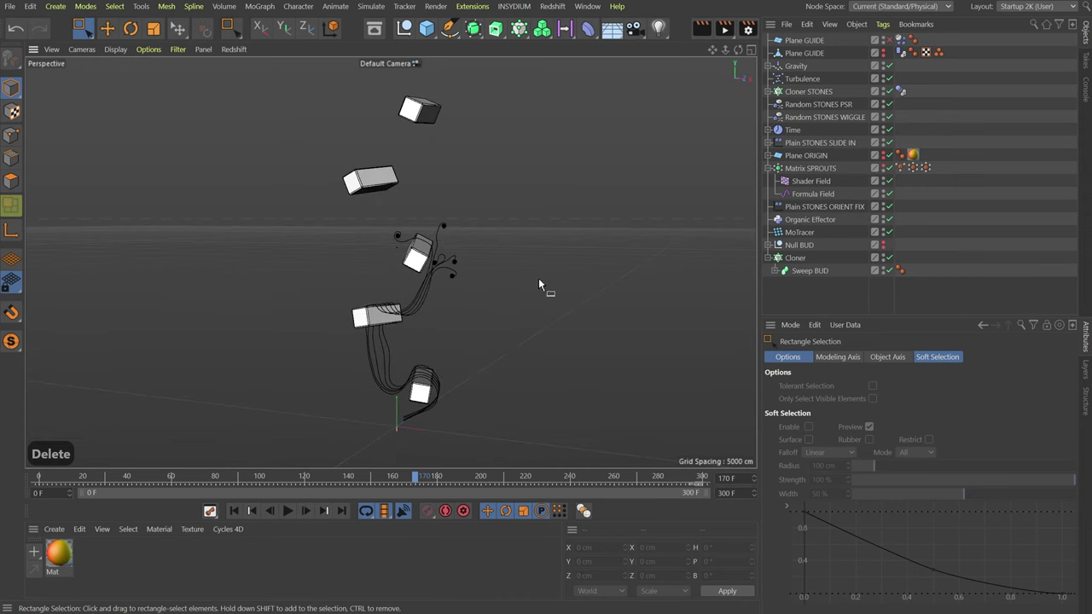
# - Set the MoTracer's display color to Automatic and pick a salmon-orange color with a hue of 17°
pyautogui.click(799, 232)
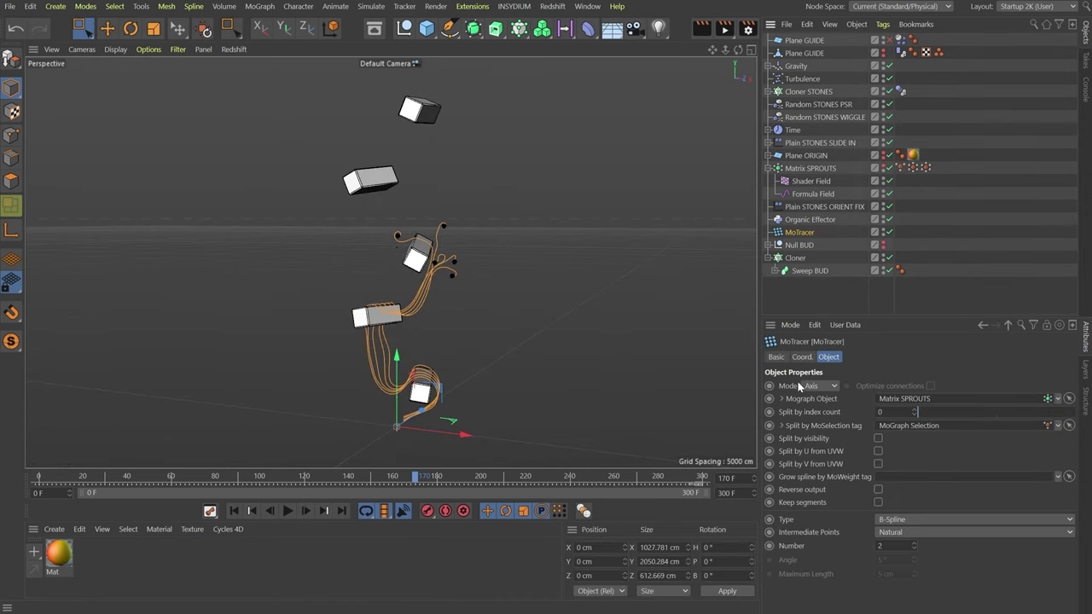
pyautogui.click(775, 357)
pyautogui.click(859, 465)
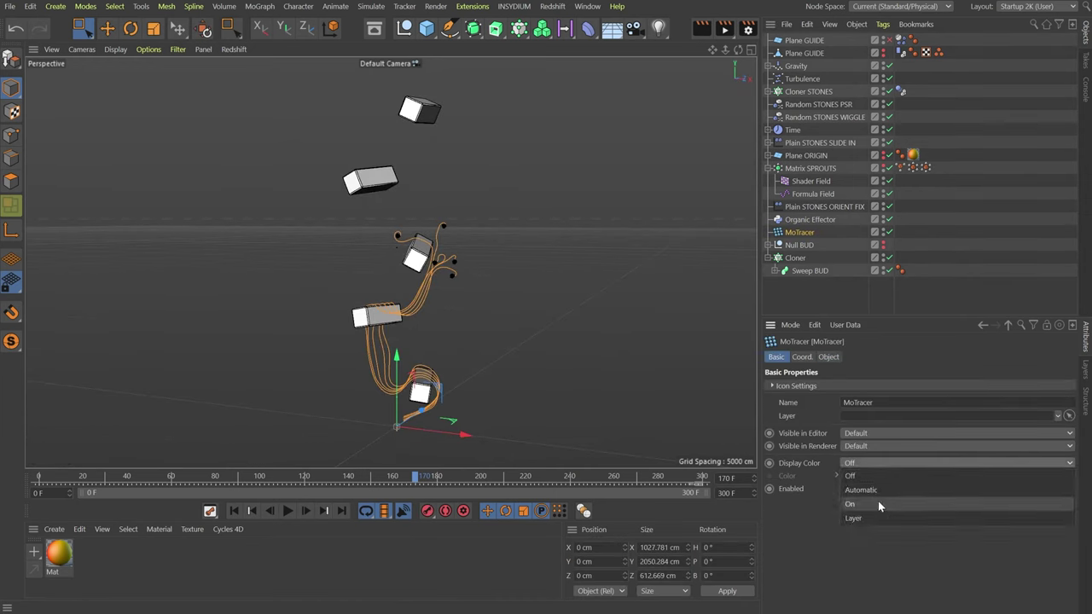
pyautogui.click(869, 494)
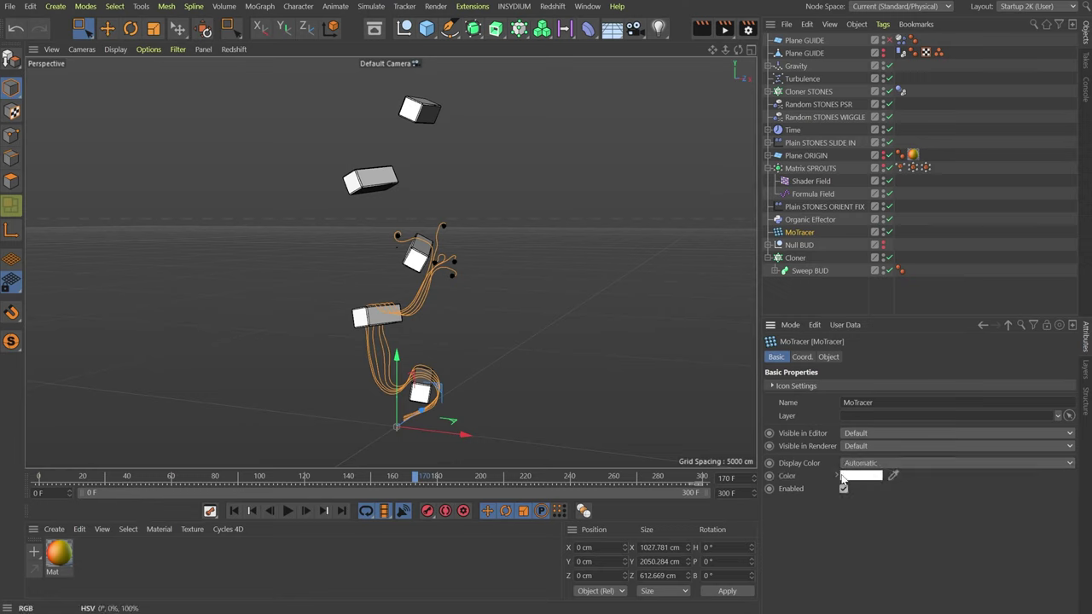
pyautogui.click(851, 478)
pyautogui.moveTo(787, 476); pyautogui.dragTo(771, 474)
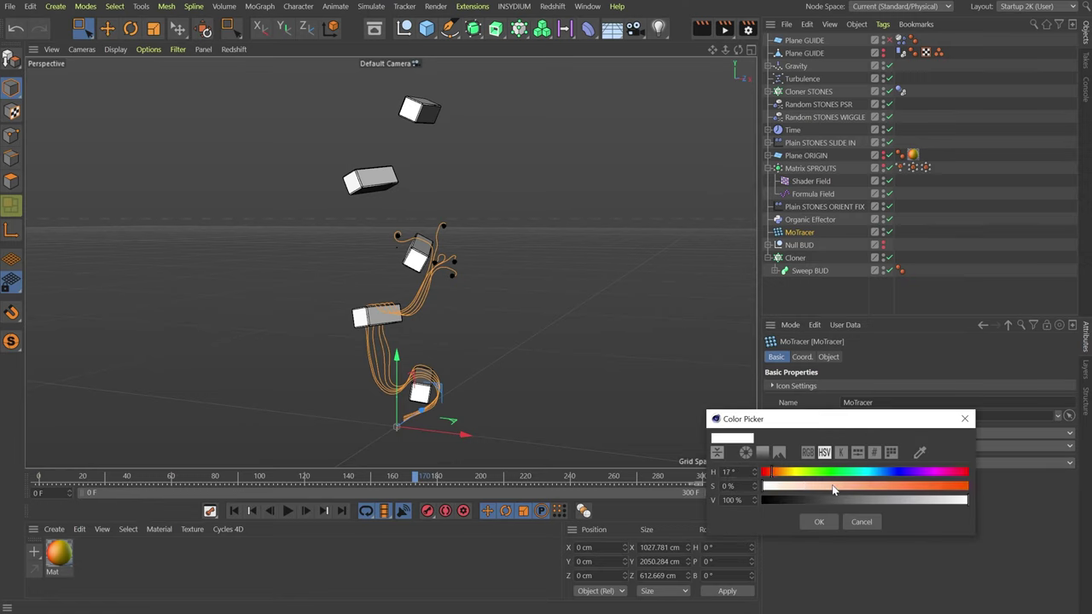
pyautogui.moveTo(836, 486); pyautogui.dragTo(875, 487)
pyautogui.click(820, 522)
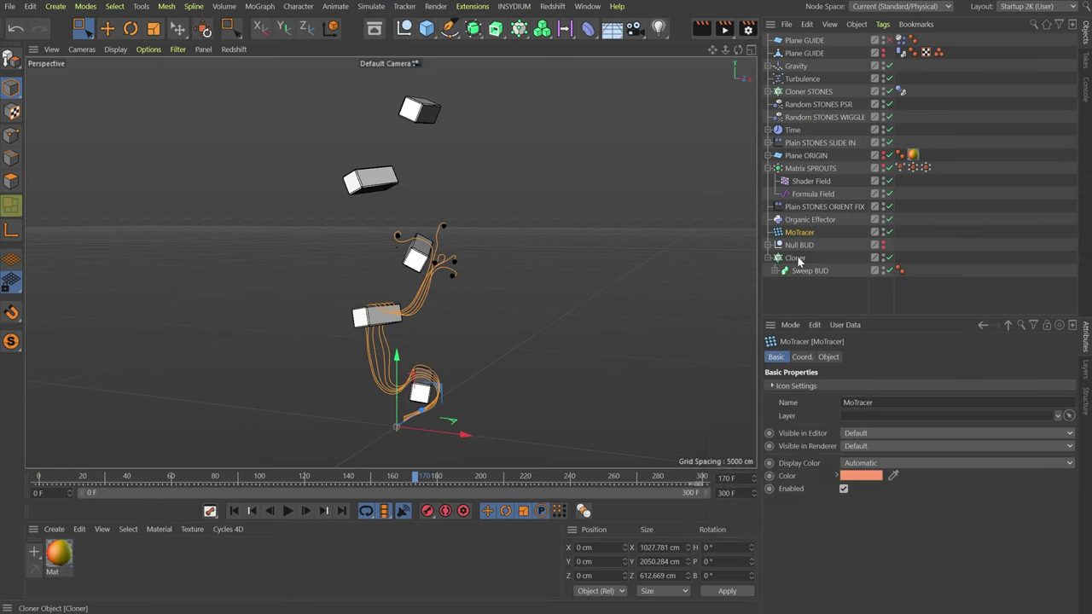
# - Deselect everything and switch the viewport display to smooth shading without wireframe lines
pyautogui.click(798, 258)
pyautogui.click(889, 357)
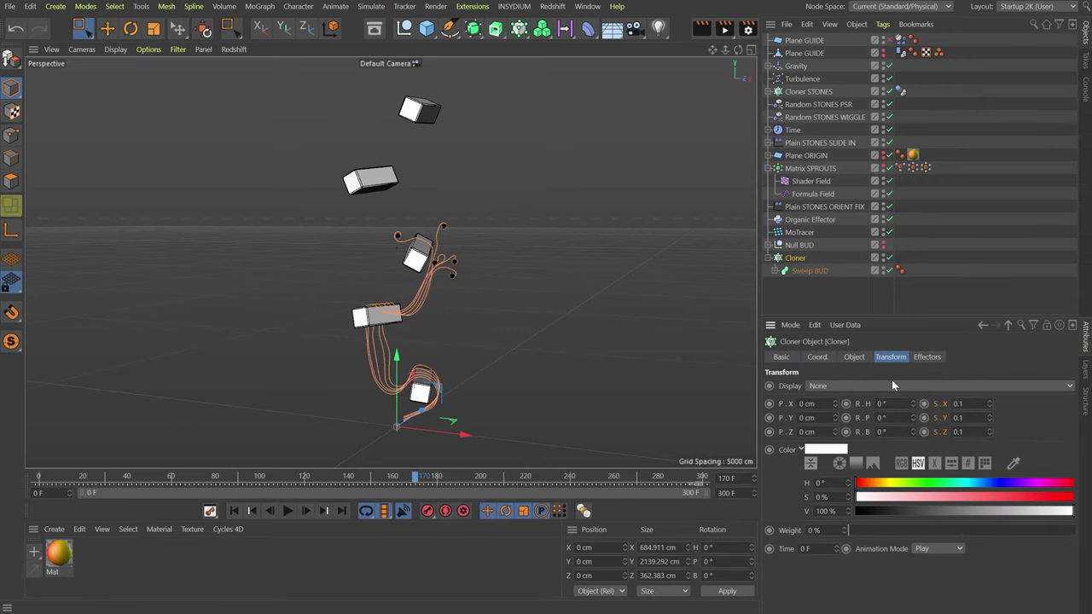
pyautogui.click(587, 270)
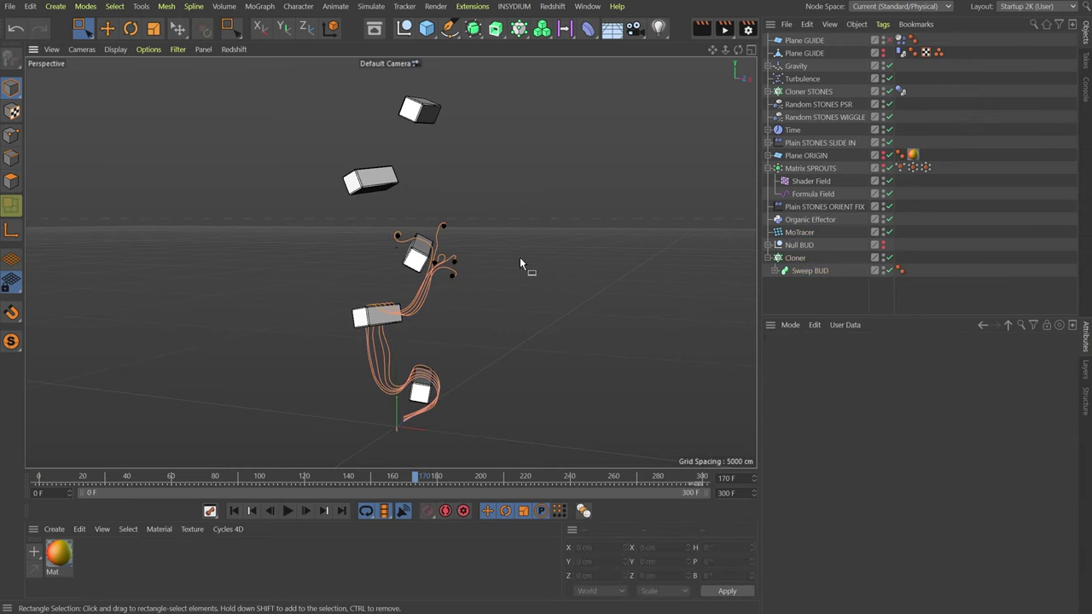
pyautogui.click(116, 49)
pyautogui.click(145, 79)
# - Examine the buds on the sprout tips up close while scrubbing the animation, ending at frame 162
pyautogui.scroll(5, 429, 257)
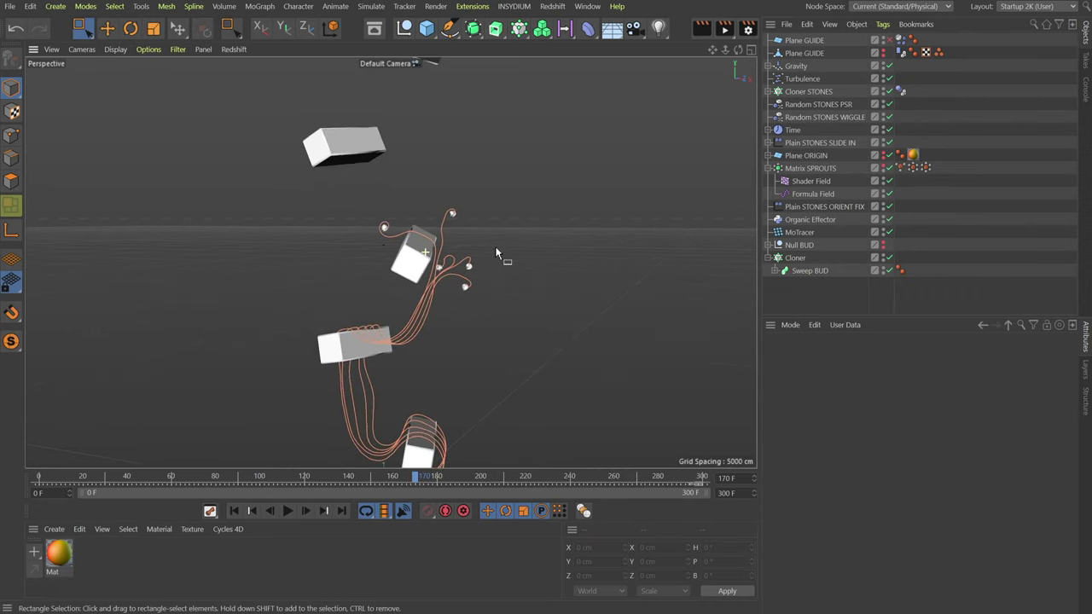
pyautogui.scroll(4, 454, 304)
pyautogui.keyDown('alt'); pyautogui.moveTo(454, 303); pyautogui.dragTo(516, 326); pyautogui.keyUp('alt')
pyautogui.moveTo(415, 483); pyautogui.dragTo(467, 483)
pyautogui.moveTo(480, 489); pyautogui.dragTo(396, 488)
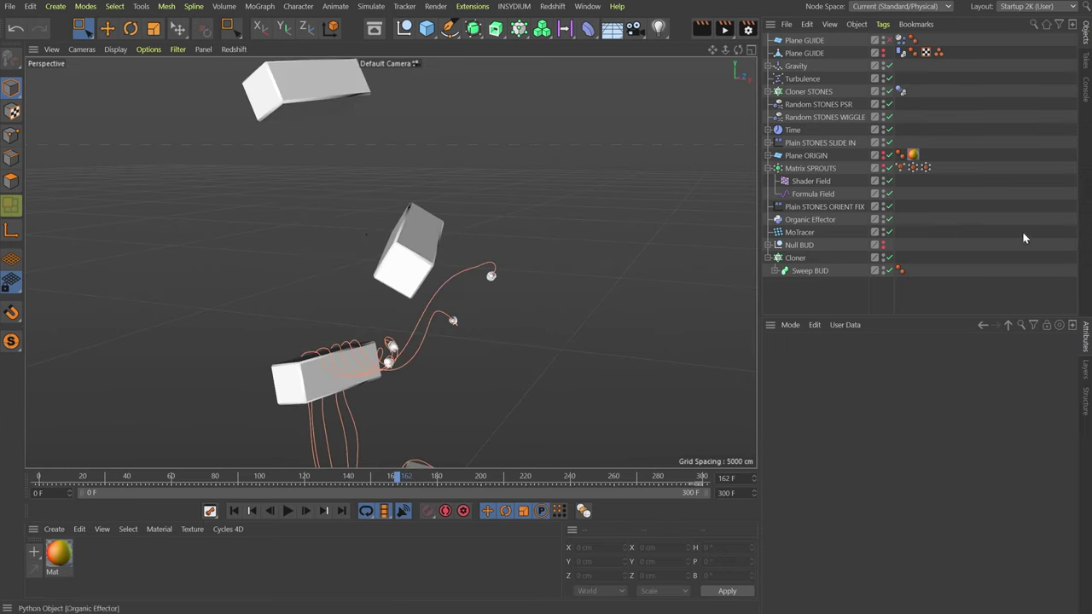
pyautogui.keyDown('alt'); pyautogui.moveTo(434, 316); pyautogui.dragTo(511, 328); pyautogui.keyUp('alt')
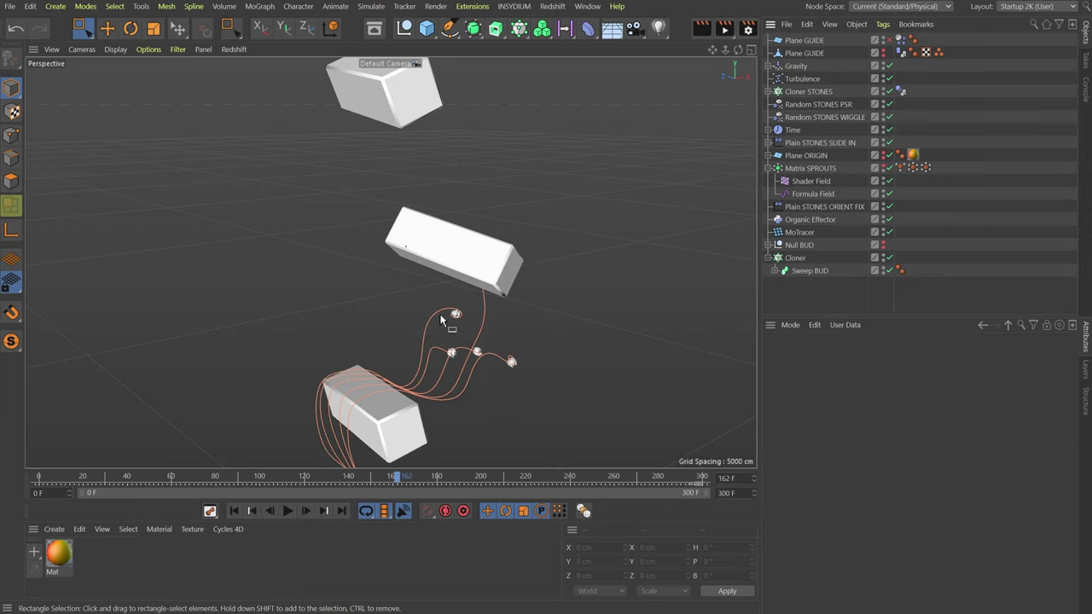
# - Add a Helix spline to the scene and set its plane to XZ
pyautogui.click(450, 28)
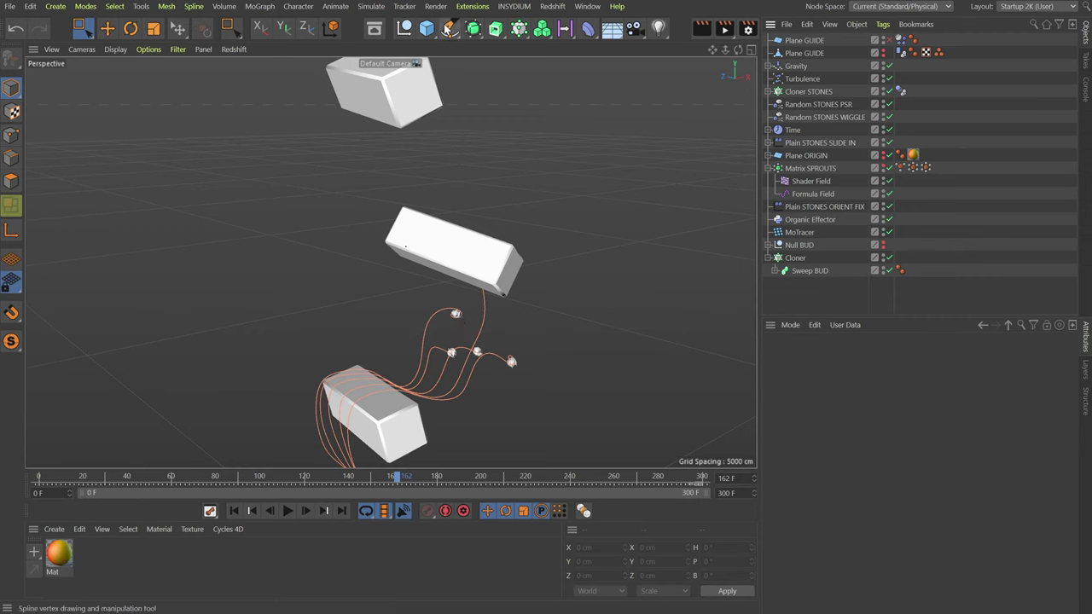
pyautogui.click(594, 92)
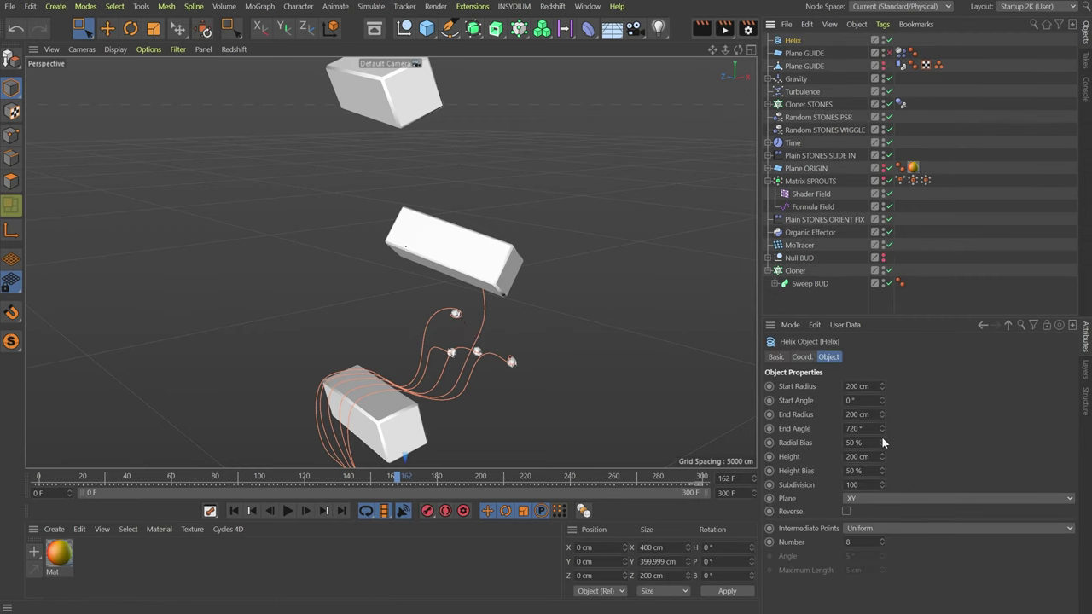
pyautogui.click(884, 498)
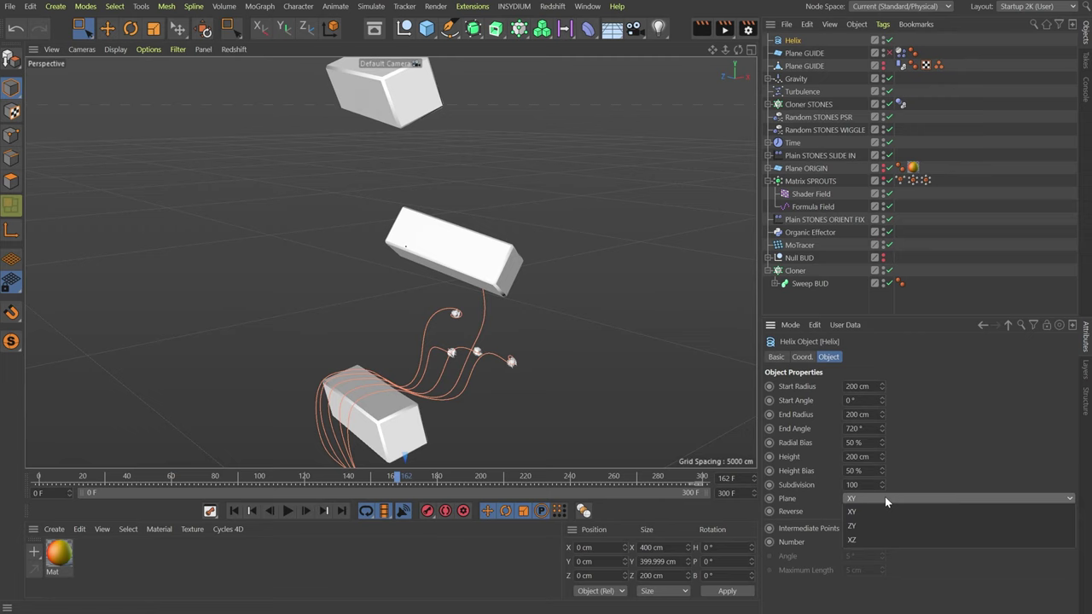
pyautogui.click(870, 542)
pyautogui.press('h')
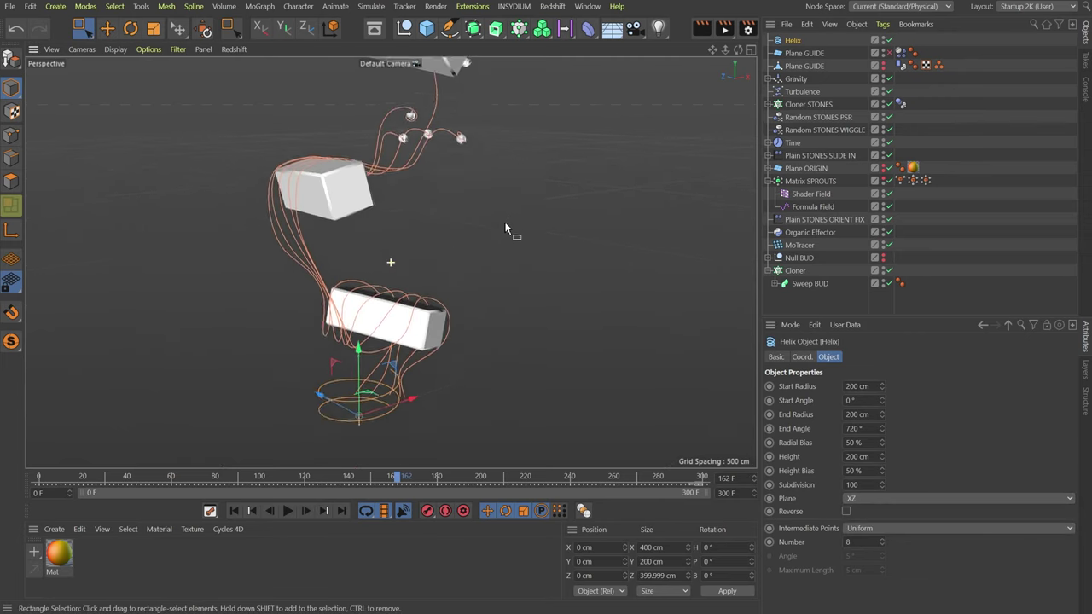
# - Set the helix's height to 6000 cm so it extends up past the stones
pyautogui.keyDown('alt'); pyautogui.moveTo(470, 340); pyautogui.dragTo(359, 401); pyautogui.keyUp('alt')
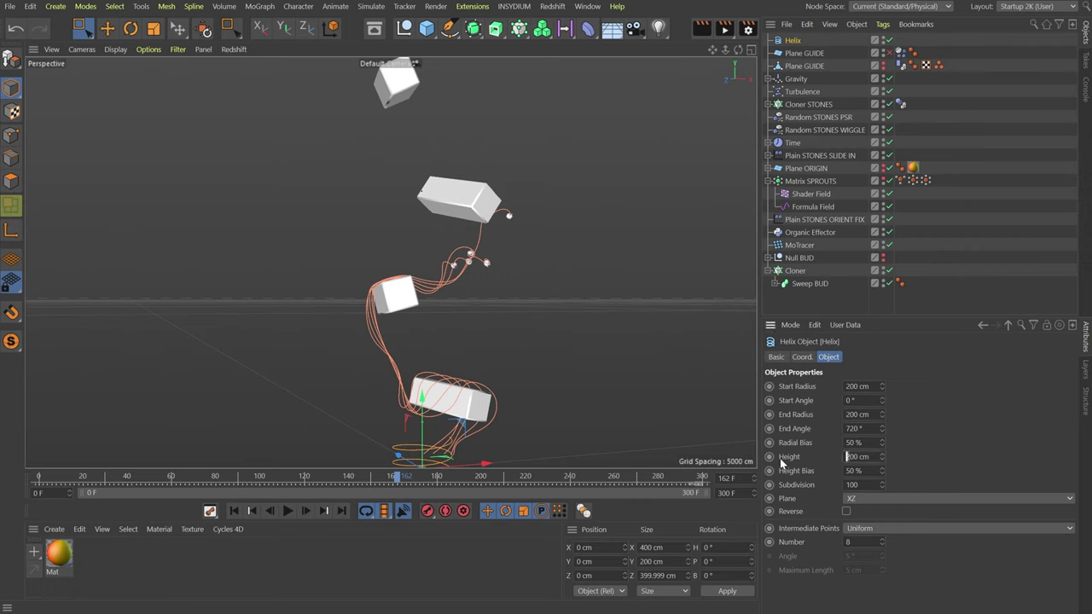
pyautogui.write('6000')
pyautogui.press('Return')
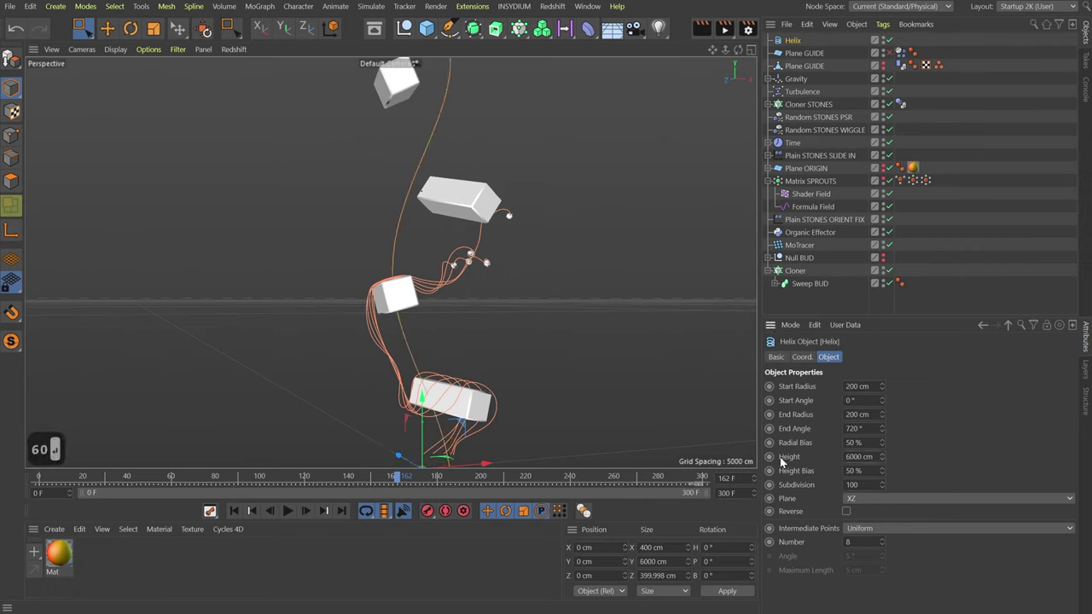
# - Set both the start radius and the end radius of the helix to 4 cm, and deselect it
pyautogui.click(807, 391)
pyautogui.doubleClick(846, 387)
pyautogui.write('3')
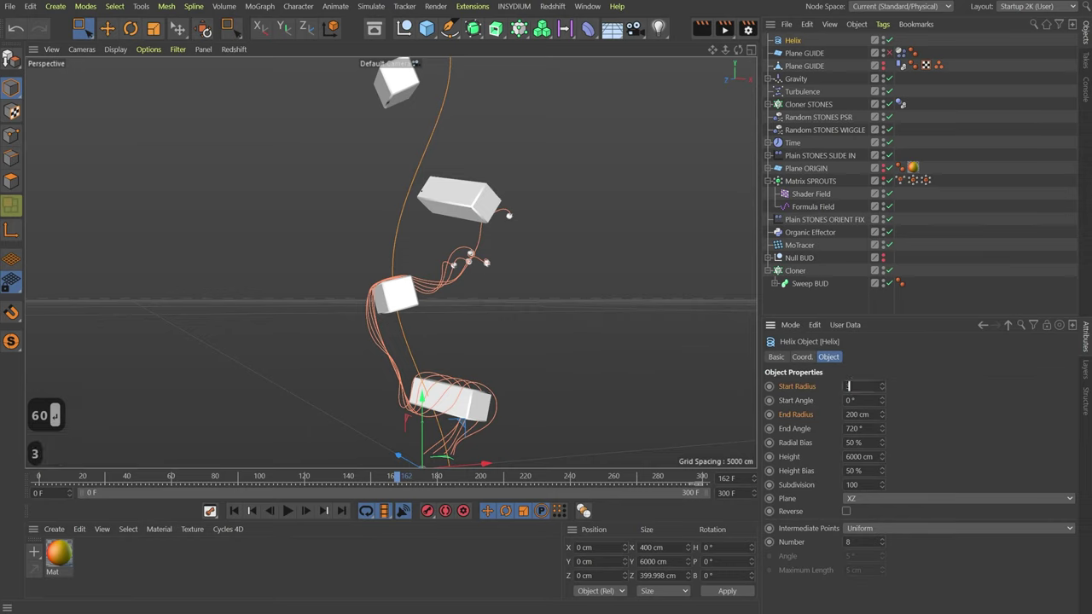
pyautogui.hotkey('shift', 'Left')
pyautogui.write('4')
pyautogui.hotkey('ctrl', 'Return')
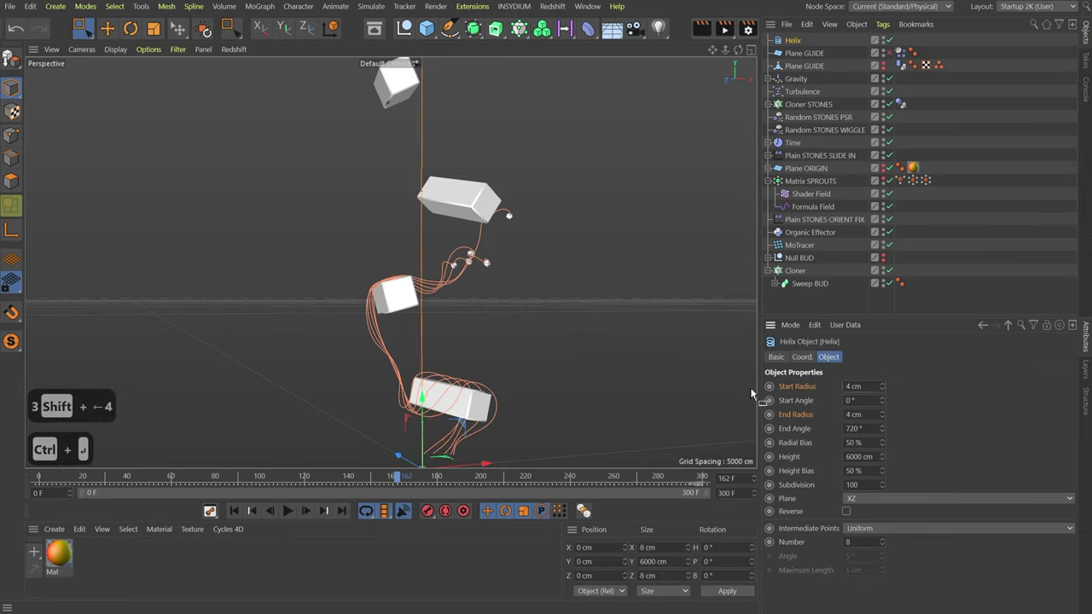
pyautogui.click(944, 293)
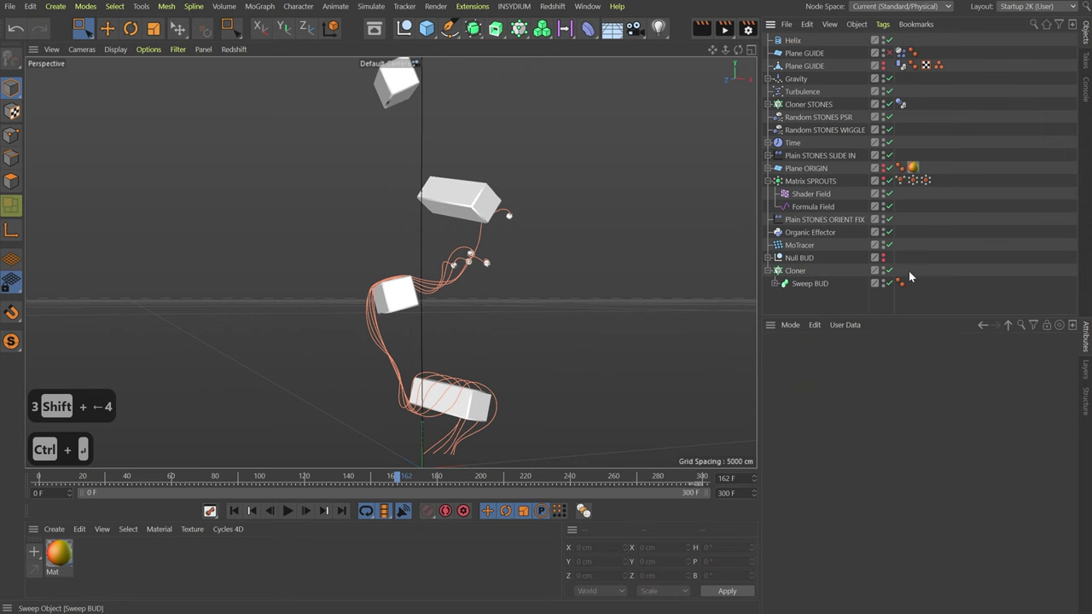
# - Place the helix inside a new Cloner and set the cloner's mode to Radial
pyautogui.click(791, 40)
pyautogui.moveTo(541, 34); pyautogui.dragTo(580, 45)
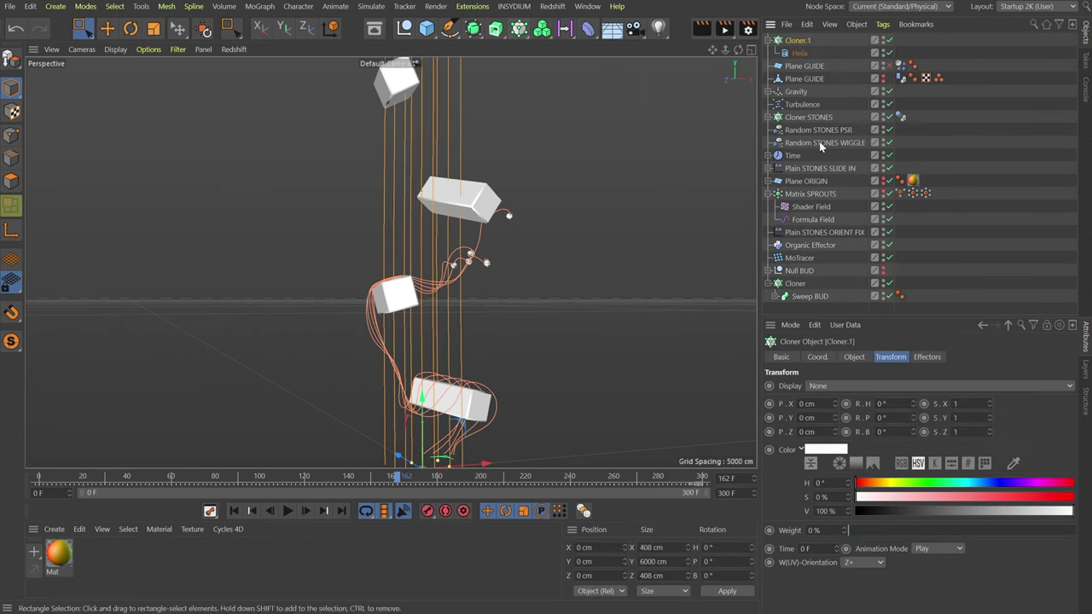
pyautogui.click(856, 358)
pyautogui.click(866, 386)
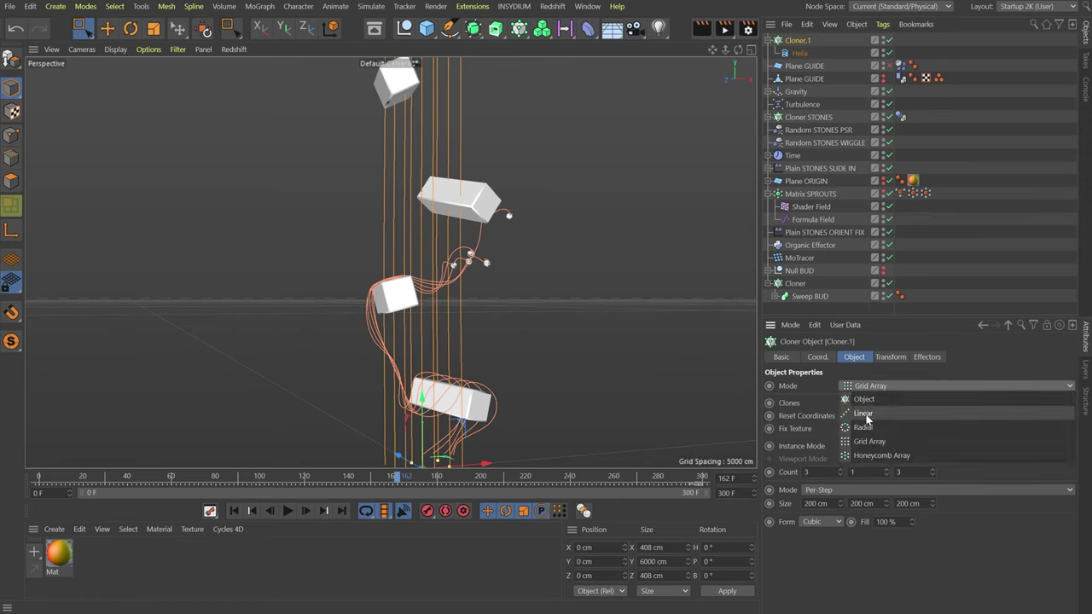
pyautogui.click(864, 426)
# - Set the helix cloner's radius to 0 cm and its clone count to 3
pyautogui.moveTo(852, 487); pyautogui.dragTo(823, 495)
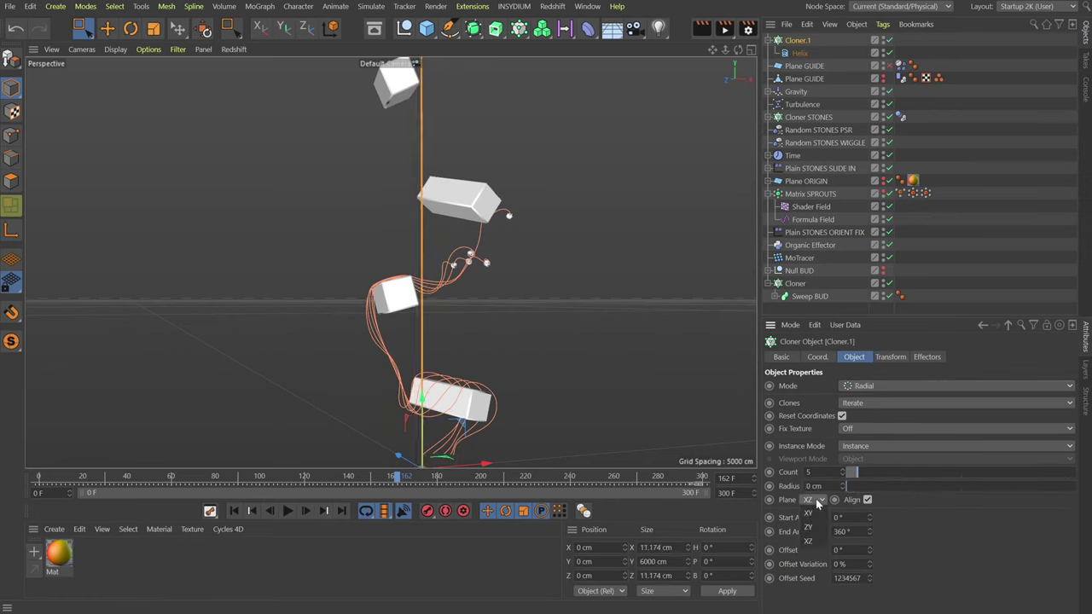
pyautogui.click(816, 503)
pyautogui.scroll(-3, 434, 224)
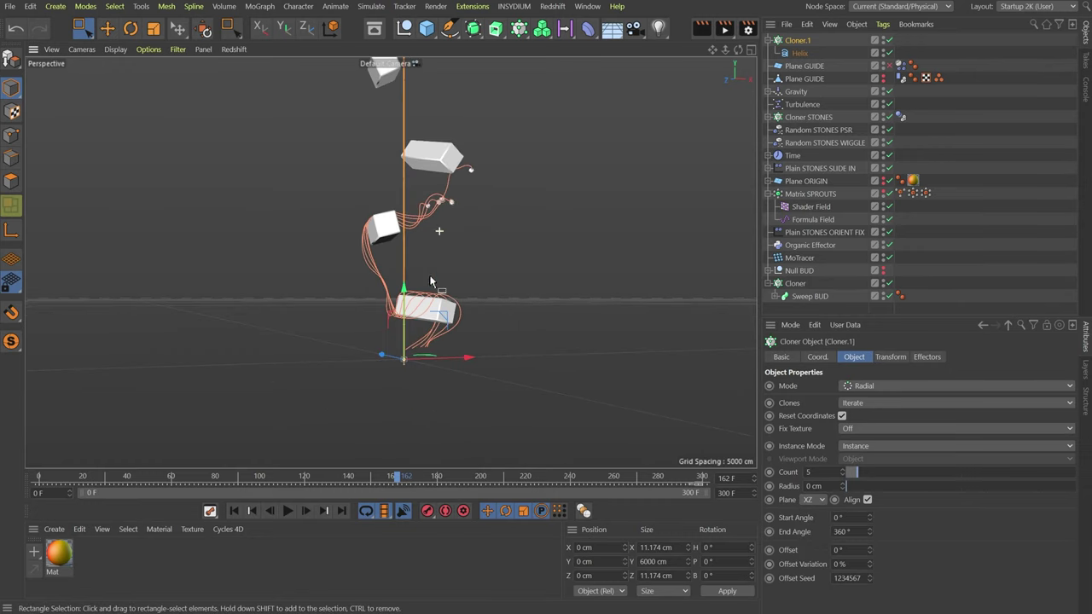
pyautogui.click(842, 475)
pyautogui.click(842, 476)
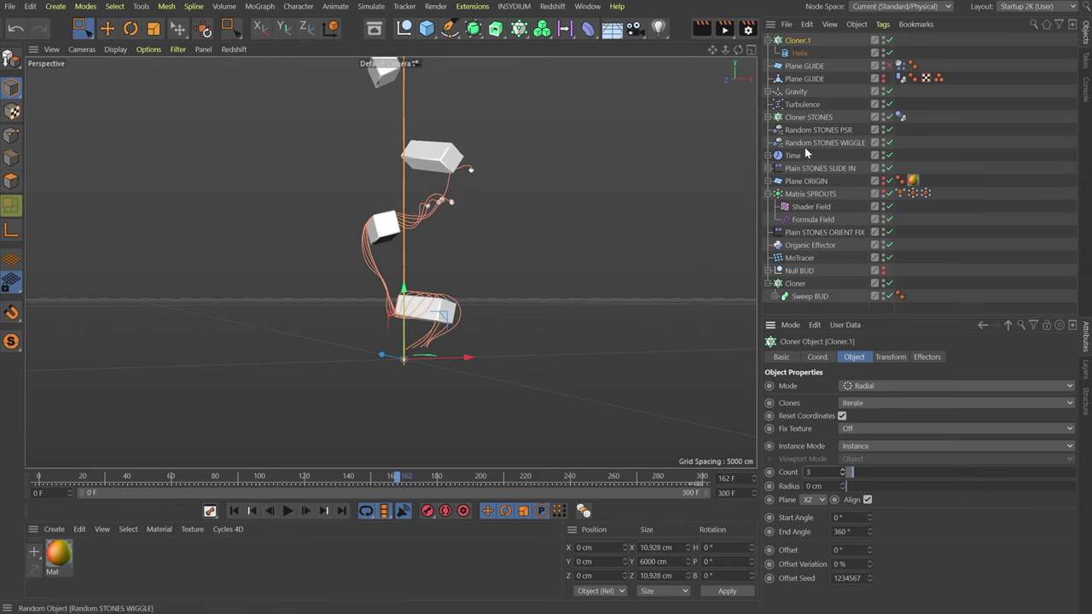
# - Move the radial cloner with the helix to the end of the object list and rename the Sweep BUD cloner "Cloner BUDS"
pyautogui.moveTo(803, 43); pyautogui.dragTo(817, 308)
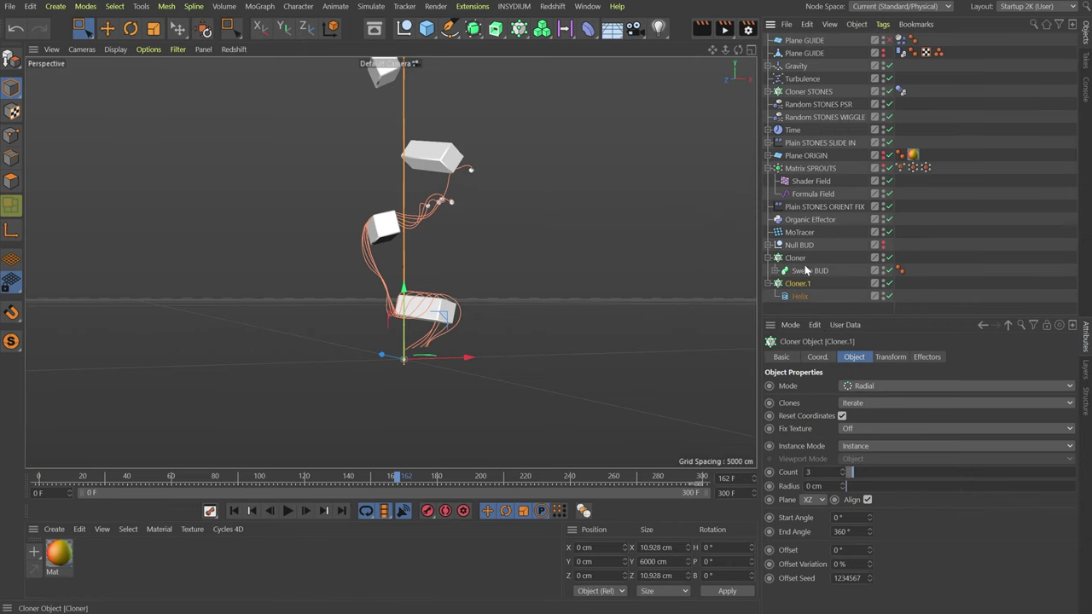
pyautogui.doubleClick(797, 258)
pyautogui.write('B')
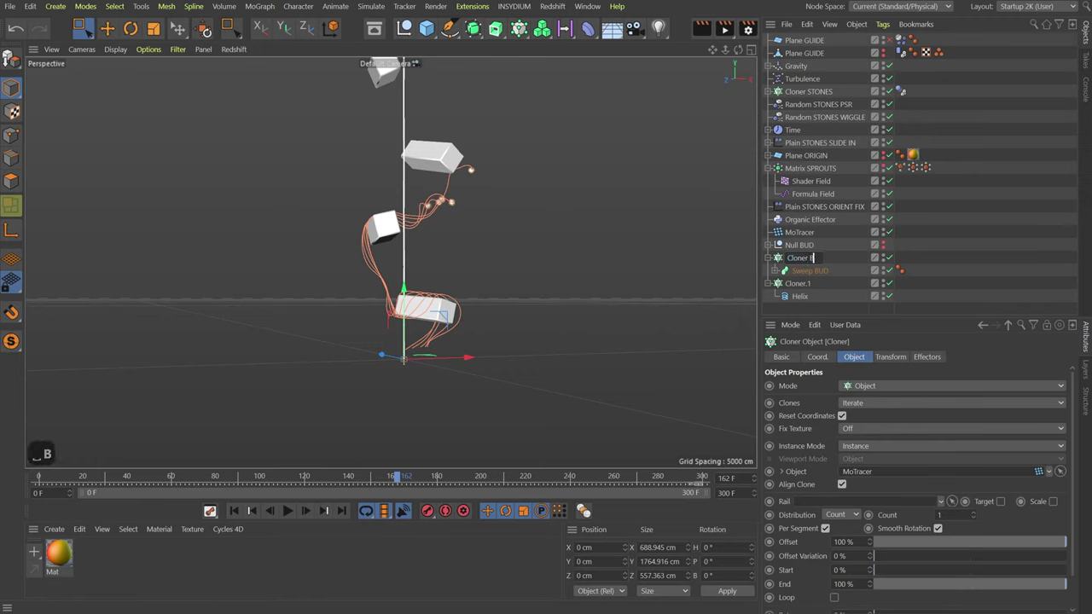
pyautogui.write('I')
pyautogui.hotkey('shift', 'BackSpace')
pyautogui.write('US')
pyautogui.press('Return')
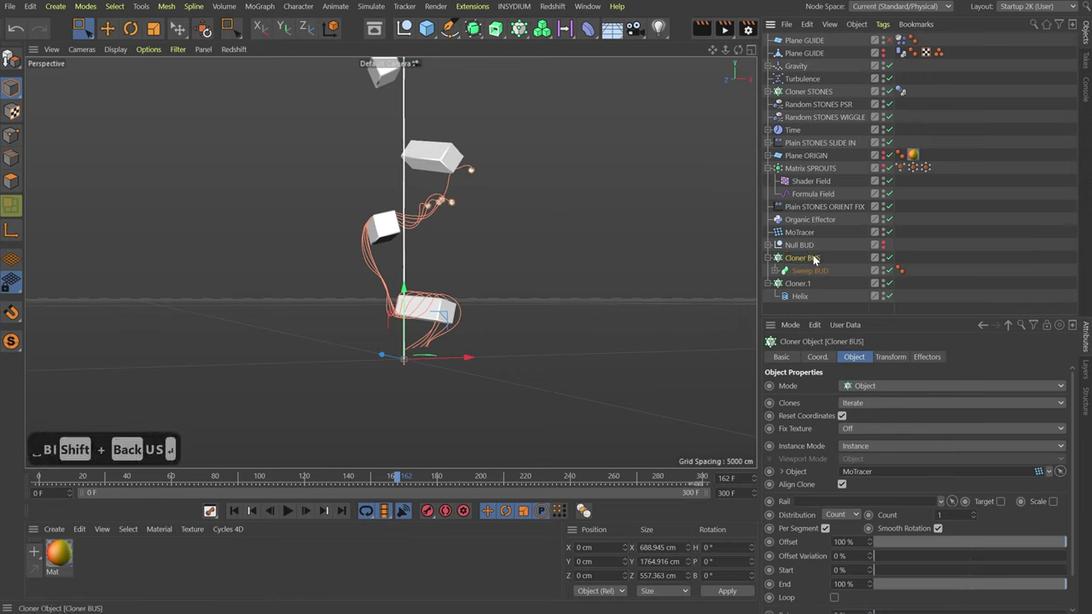
pyautogui.doubleClick(825, 256)
pyautogui.press('End')
pyautogui.press('BackSpace')
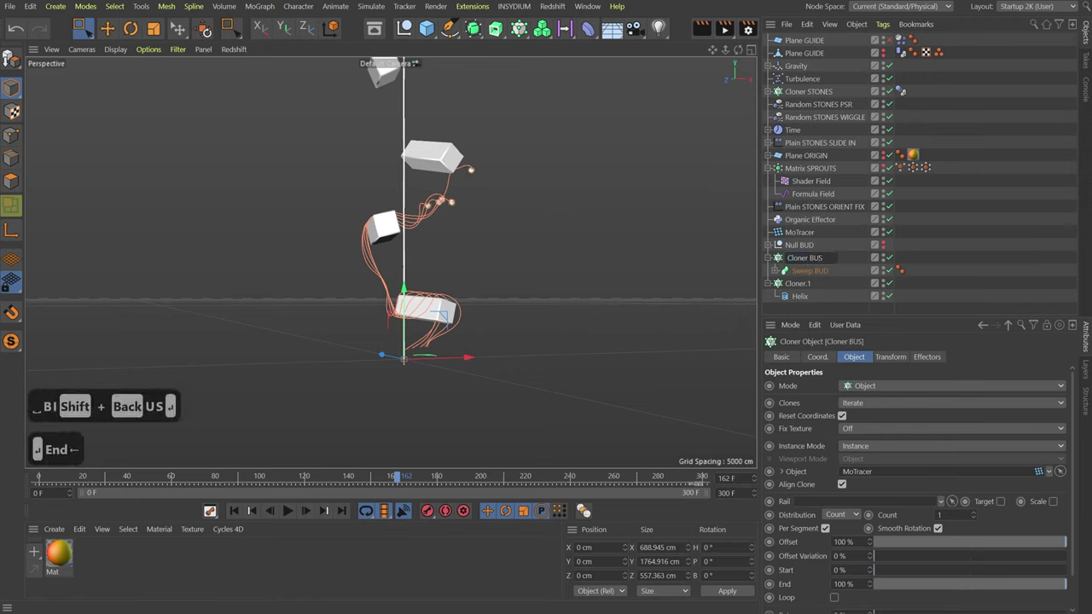
pyautogui.write('D')
pyautogui.press('Return')
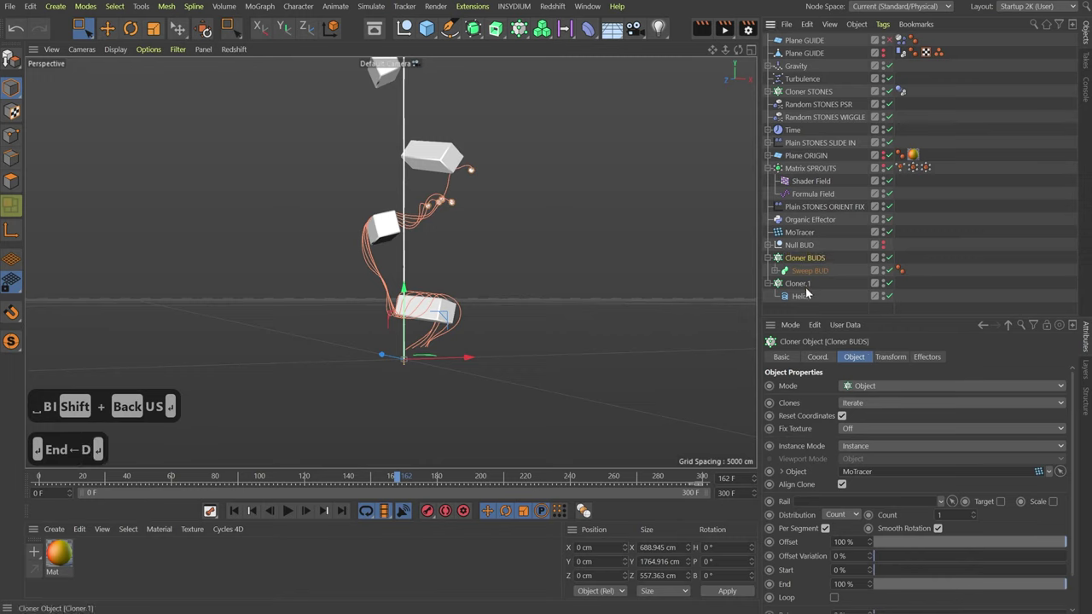
# - Rename the radial helix cloner "Cloner TRI SPROUT", collapse its hierarchy and clear the selection
pyautogui.click(802, 284)
pyautogui.doubleClick(801, 283)
pyautogui.press('End')
pyautogui.press('BackSpace')
pyautogui.press('BackSpace')
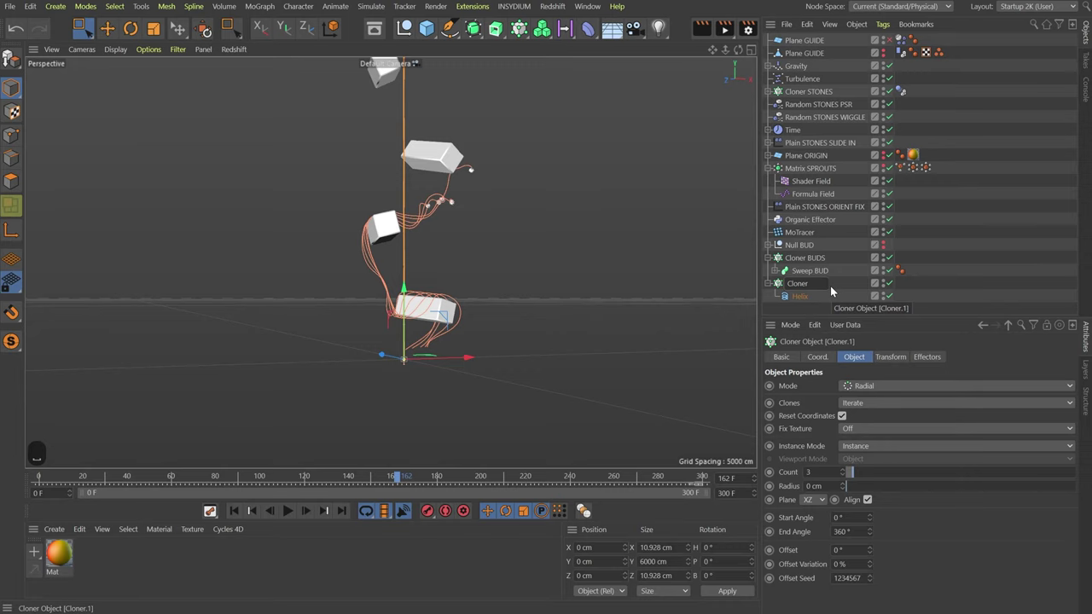
pyautogui.write('TRI_SP')
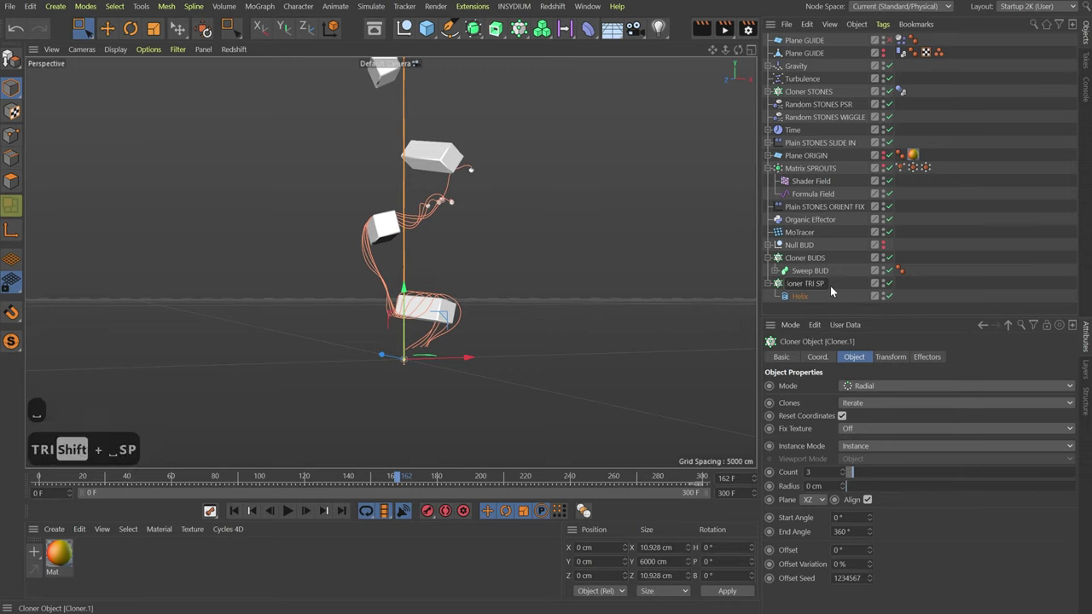
pyautogui.write('RUOT')
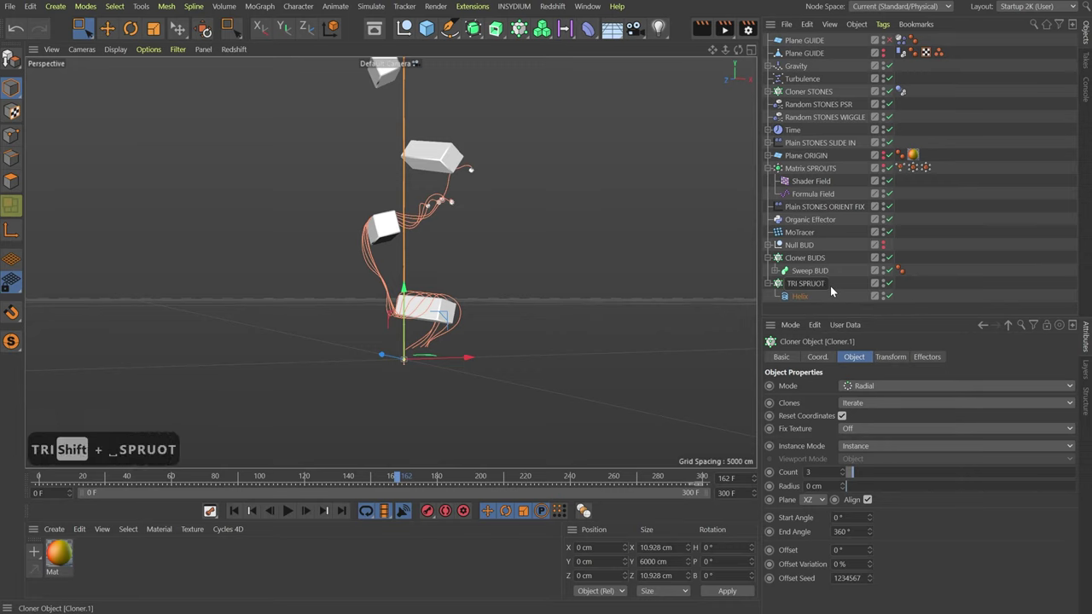
pyautogui.press('Left')
pyautogui.press('Left')
pyautogui.press('Left')
pyautogui.press('Left')
pyautogui.press('Delete')
pyautogui.press('Right')
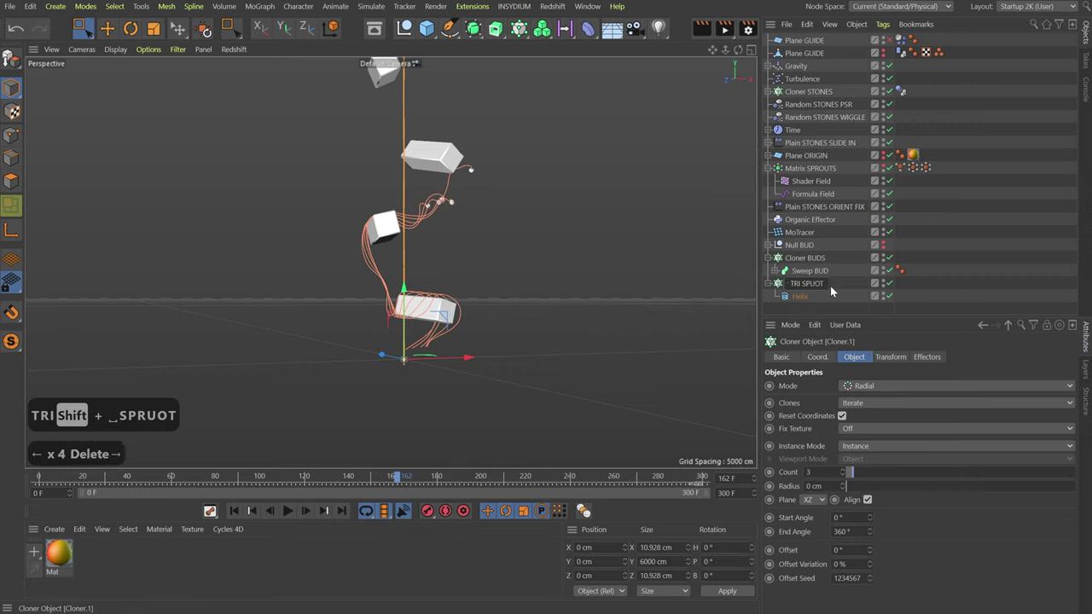
pyautogui.press('BackSpace')
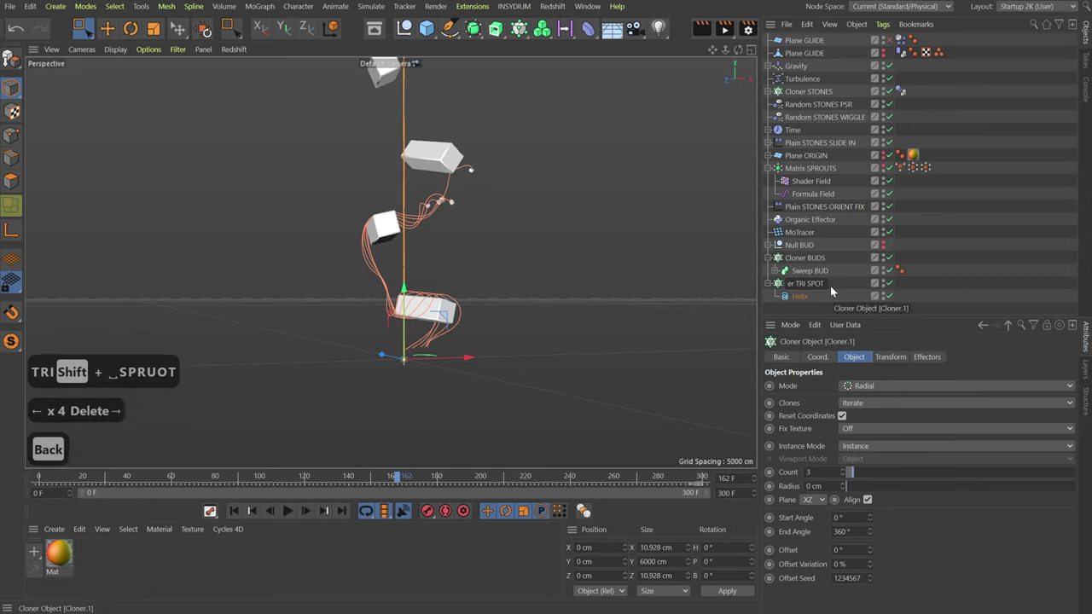
pyautogui.write('R')
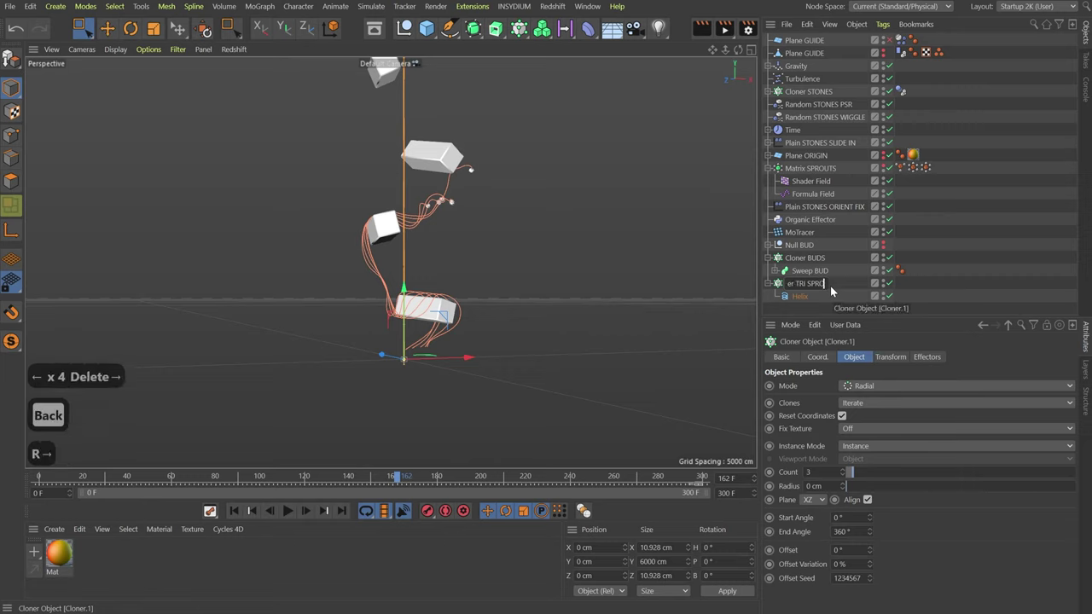
pyautogui.press('Right')
pyautogui.write('U')
pyautogui.press('Return')
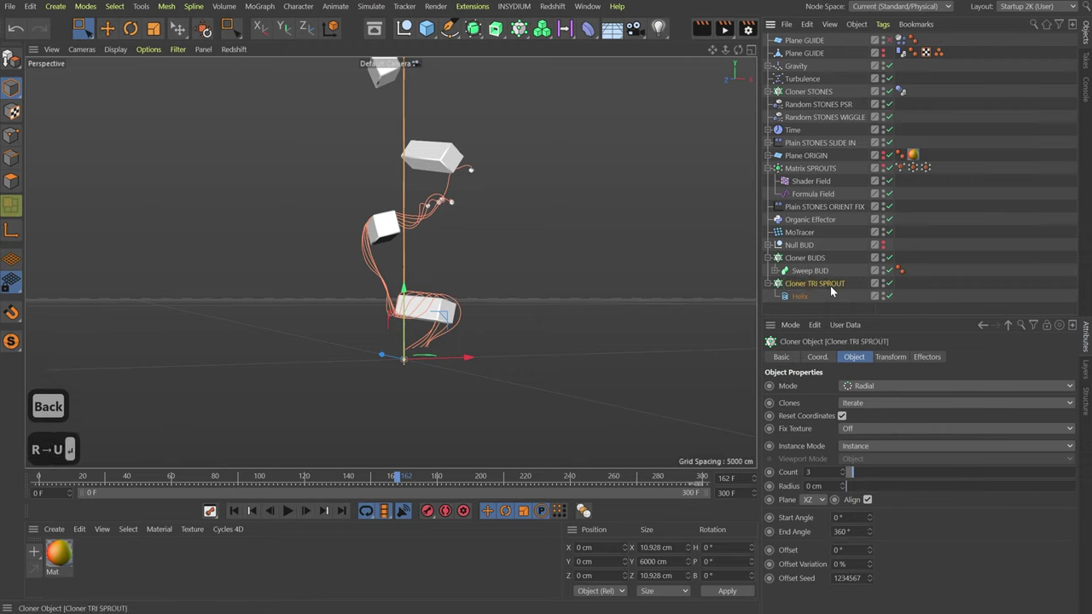
pyautogui.click(769, 283)
pyautogui.click(938, 252)
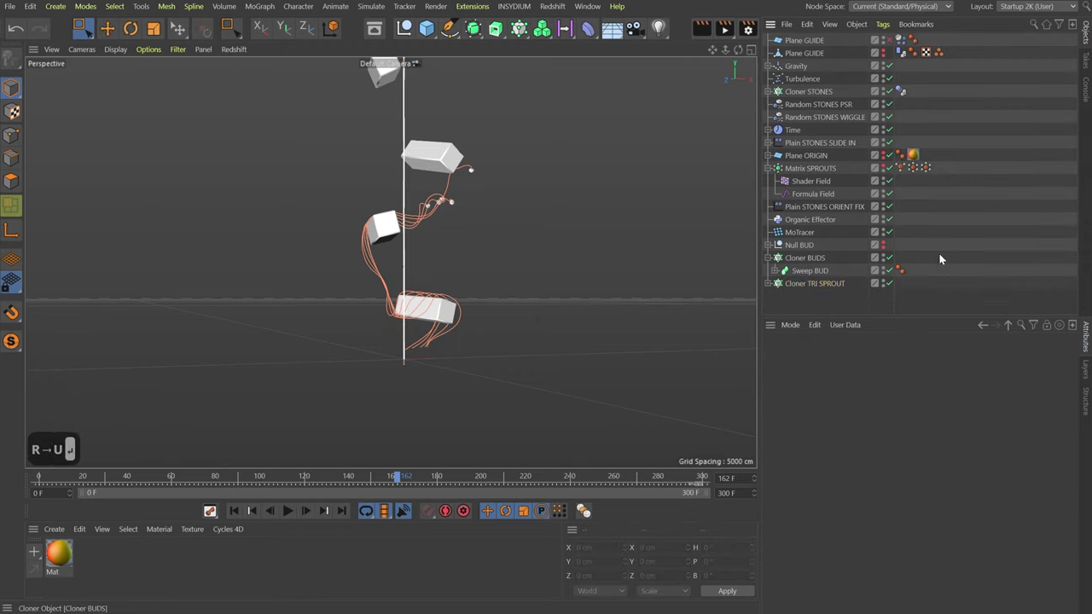
pyautogui.click(813, 284)
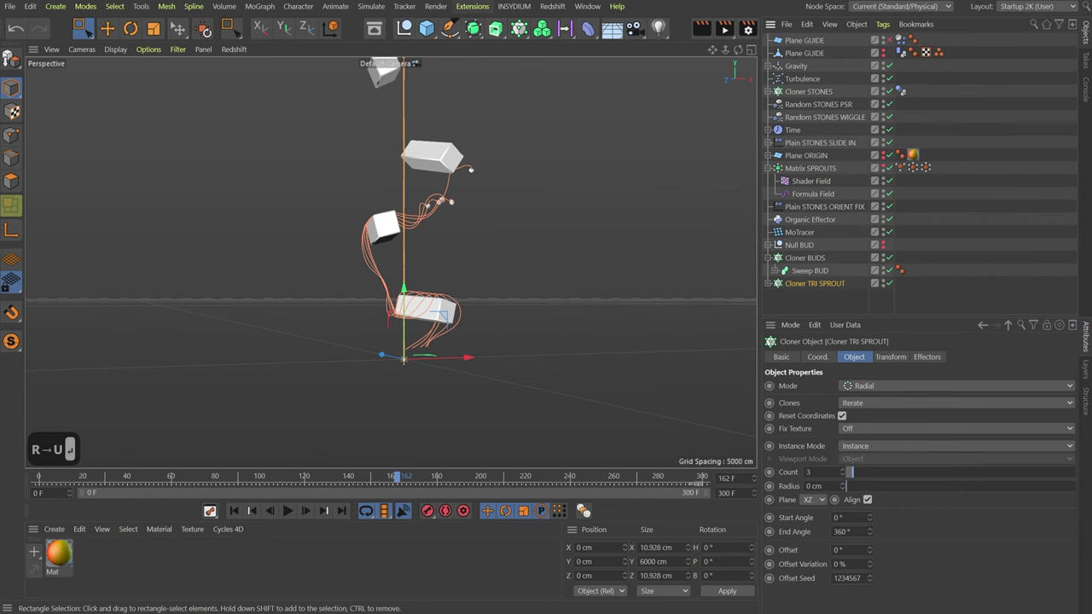
pyautogui.click(519, 30)
pyautogui.click(567, 92)
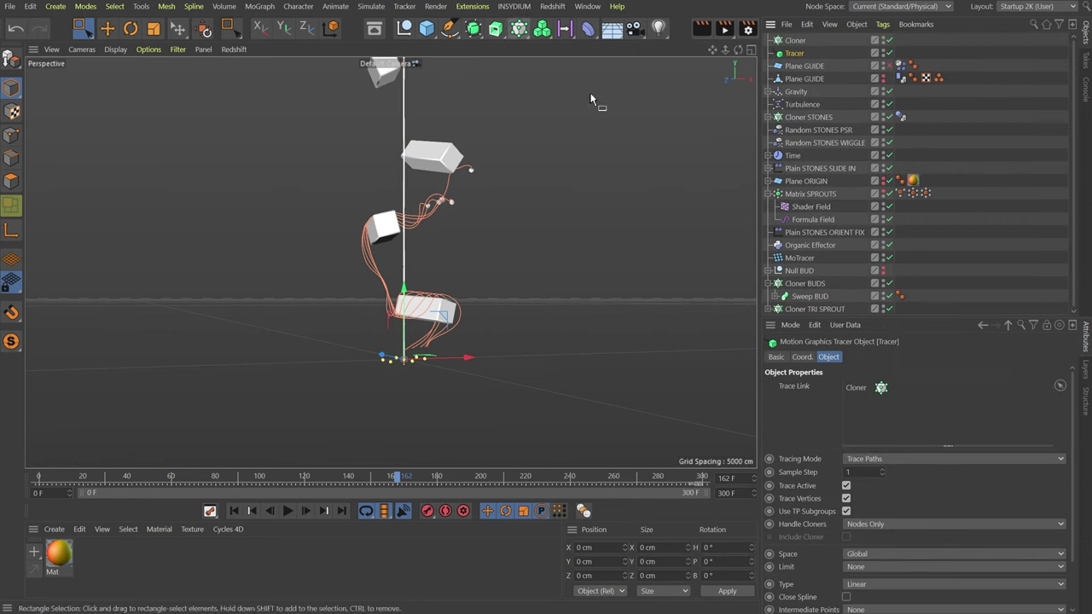
pyautogui.click(795, 40)
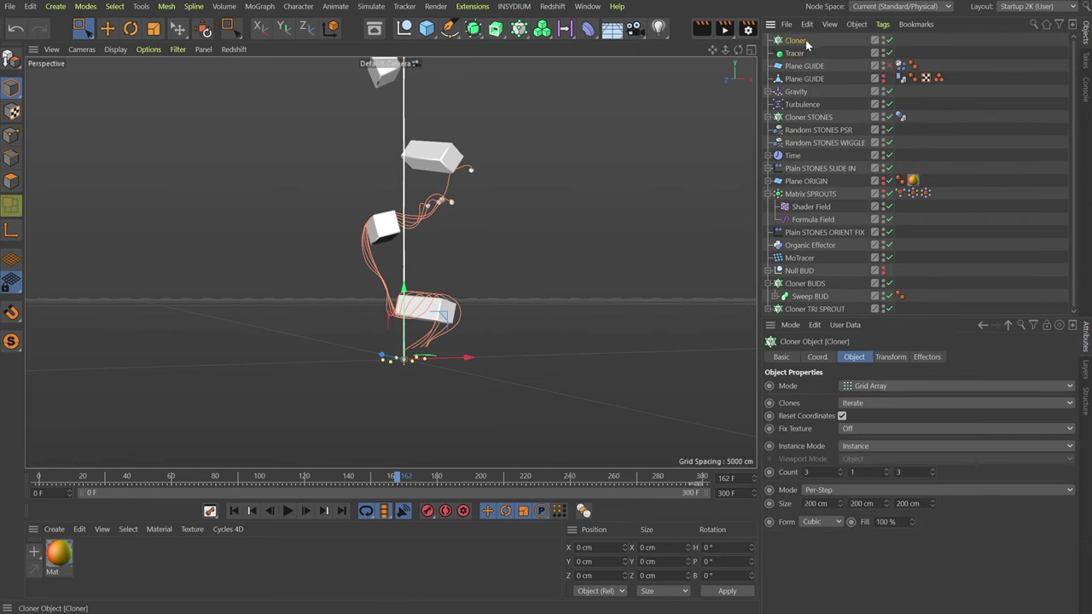
pyautogui.keyDown('shift'); pyautogui.click(799, 53); pyautogui.keyUp('shift')
pyautogui.press('Delete')
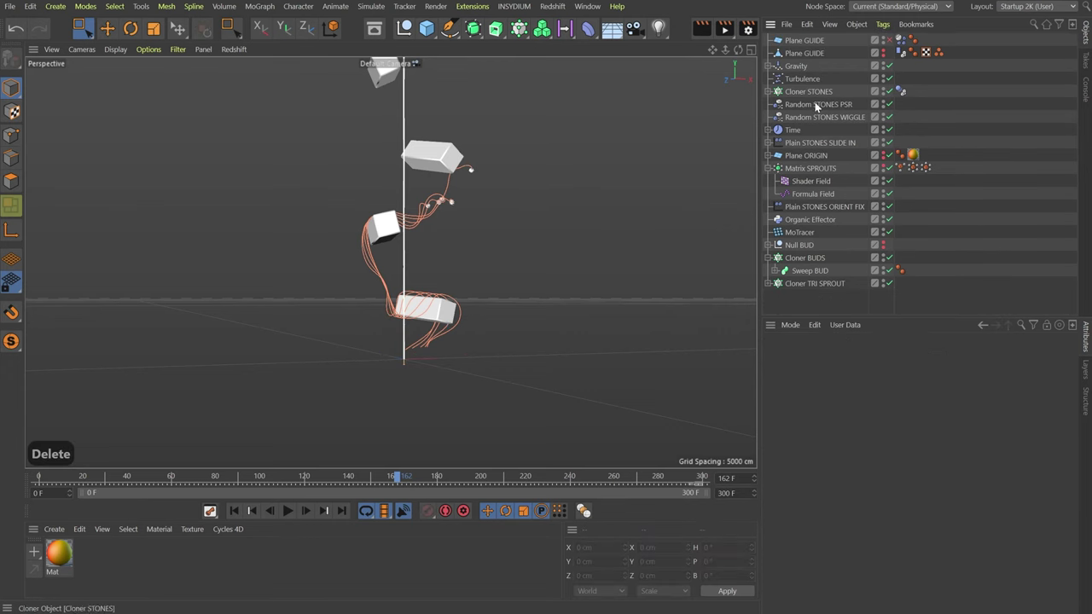
# - Add a Tracer linked to Cloner TRI SPROUT, with tracing mode Connect Elements and cloner handling set to Immediate Clones
pyautogui.click(809, 283)
pyautogui.click(519, 29)
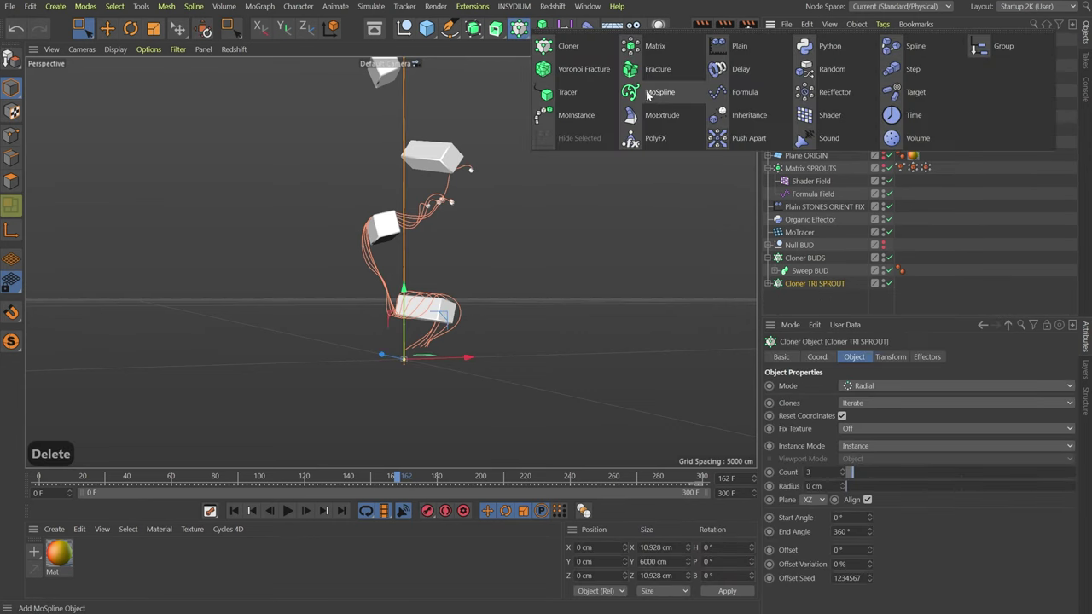
pyautogui.click(585, 94)
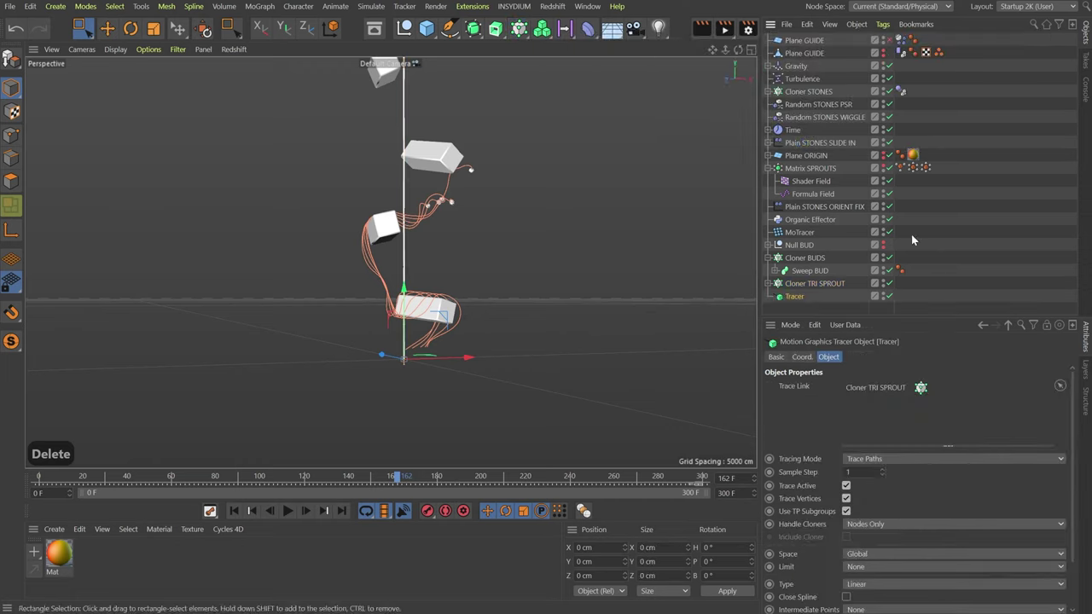
pyautogui.click(865, 459)
pyautogui.click(891, 495)
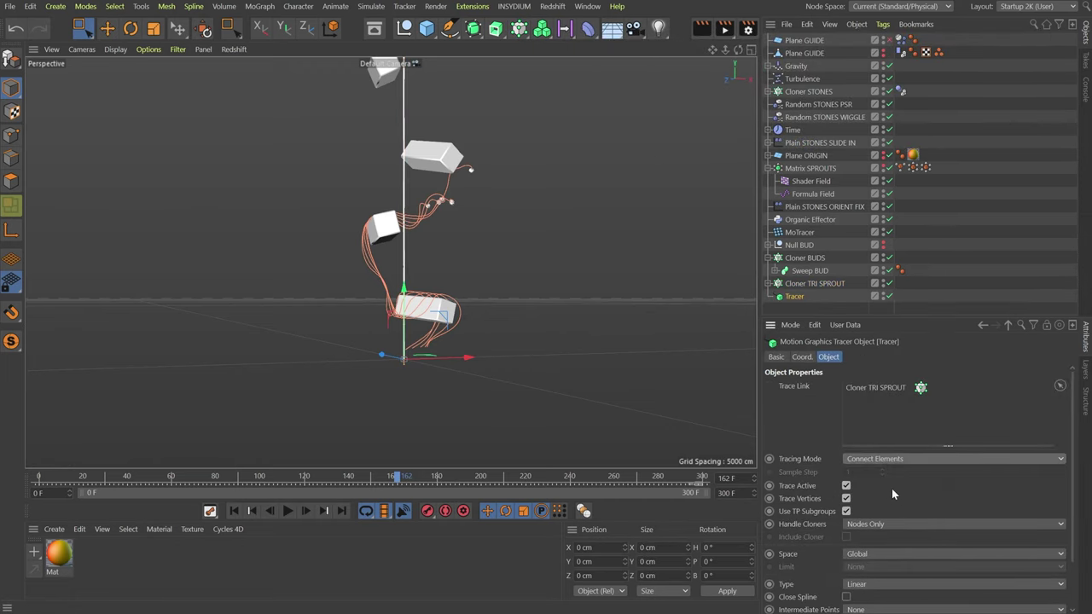
pyautogui.click(872, 523)
pyautogui.click(871, 552)
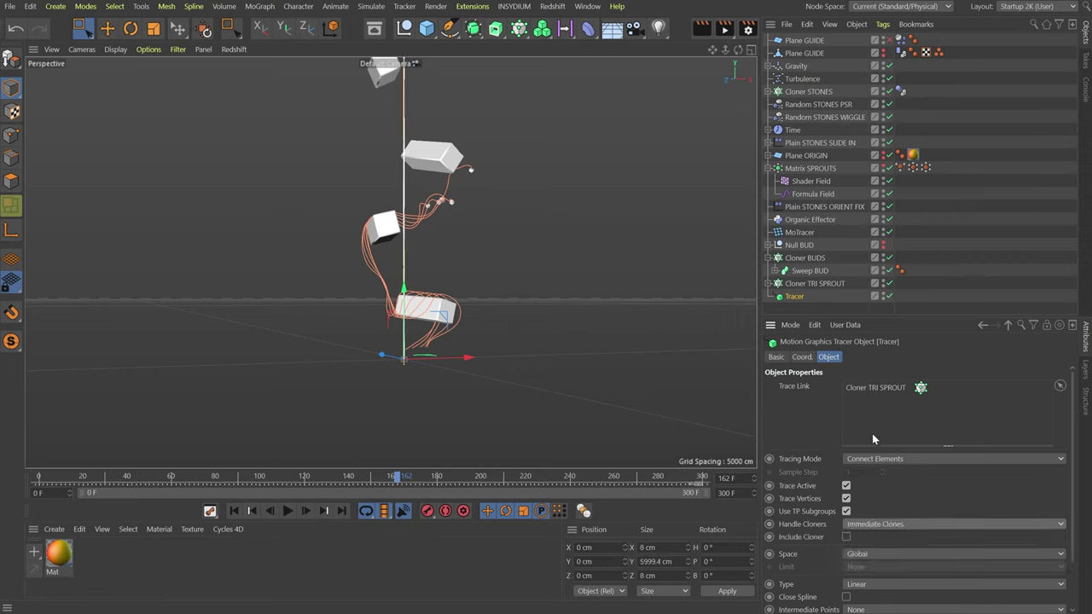
# - Hide Cloner TRI SPROUT in the viewport and set the Tracer's tracing mode to Connect All Objects
pyautogui.click(885, 284)
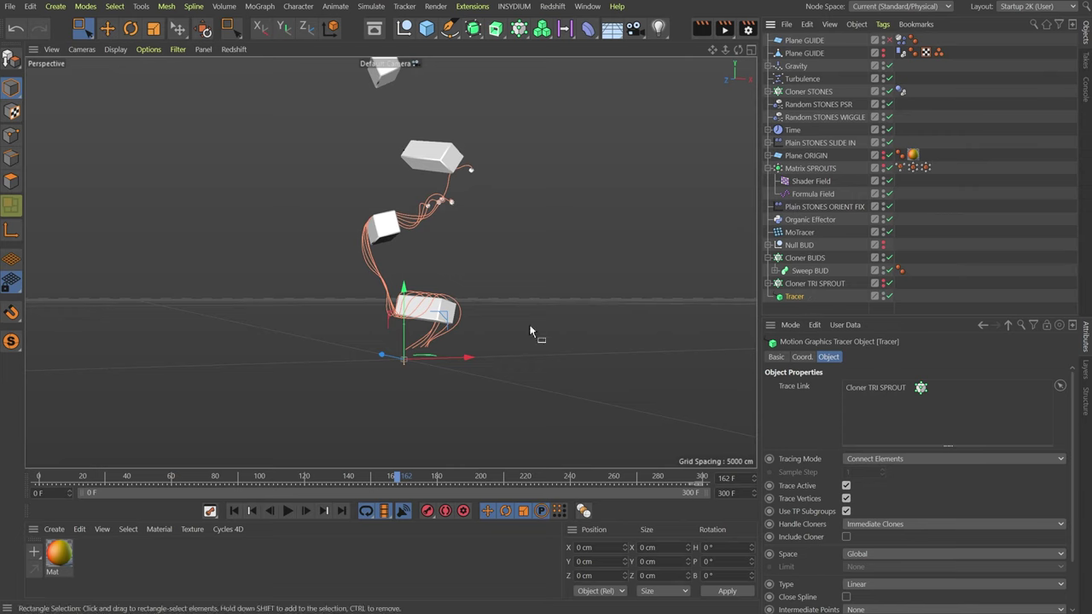
pyautogui.scroll(5, 405, 407)
pyautogui.keyDown('alt'); pyautogui.moveTo(405, 407); pyautogui.dragTo(383, 360); pyautogui.keyUp('alt')
pyautogui.click(460, 369)
pyautogui.click(802, 296)
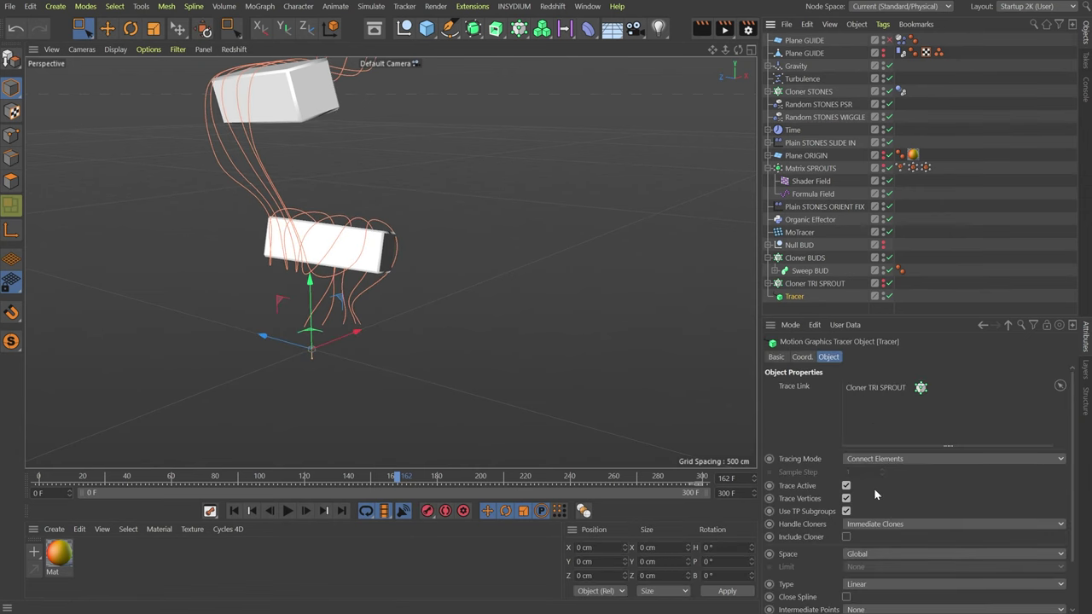
pyautogui.click(879, 462)
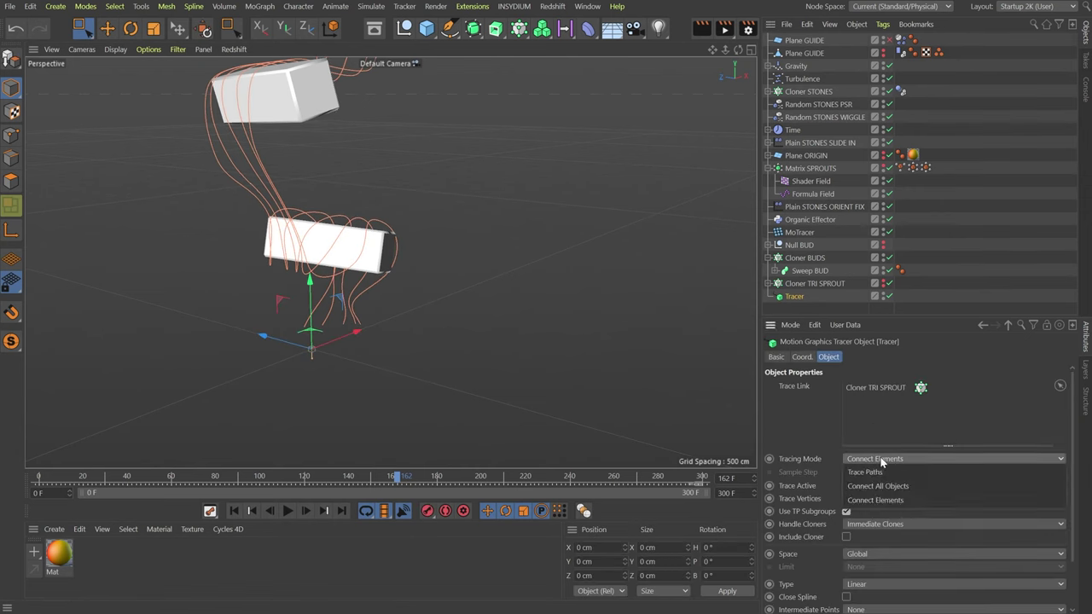
pyautogui.click(879, 486)
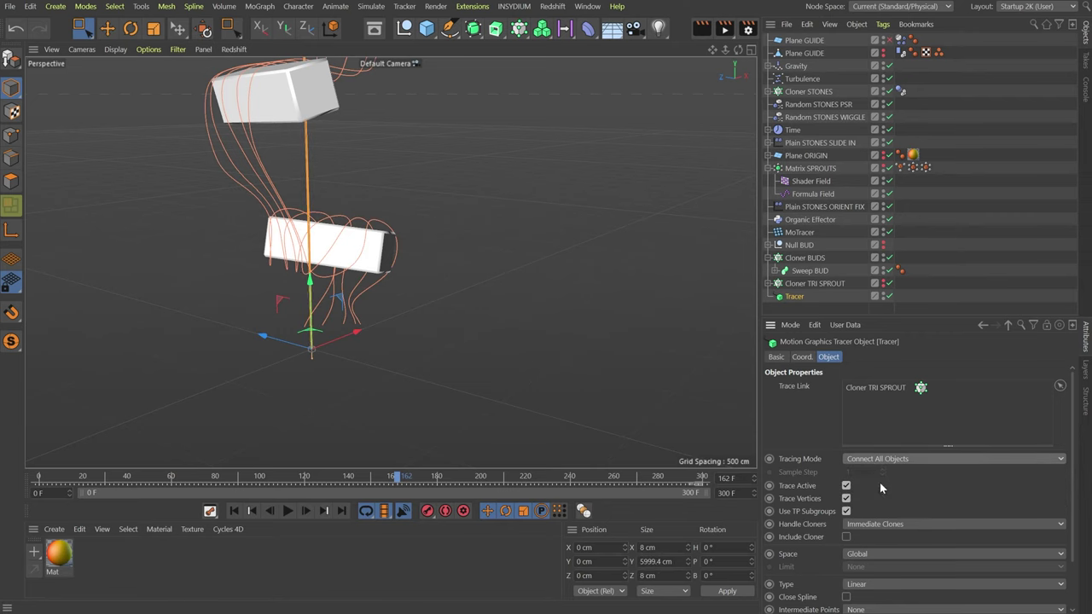
# - Collapse Cloner BUDS and multiply the end angle of the helix in Cloner TRI SPROUT by 10 to reach 7200°
pyautogui.moveTo(311, 321)
pyautogui.keyDown('alt'); pyautogui.mouseDown()
pyautogui.moveTo(161, 305)
pyautogui.moveTo(347, 356)
pyautogui.mouseUp(); pyautogui.keyUp('alt')
pyautogui.click(356, 179)
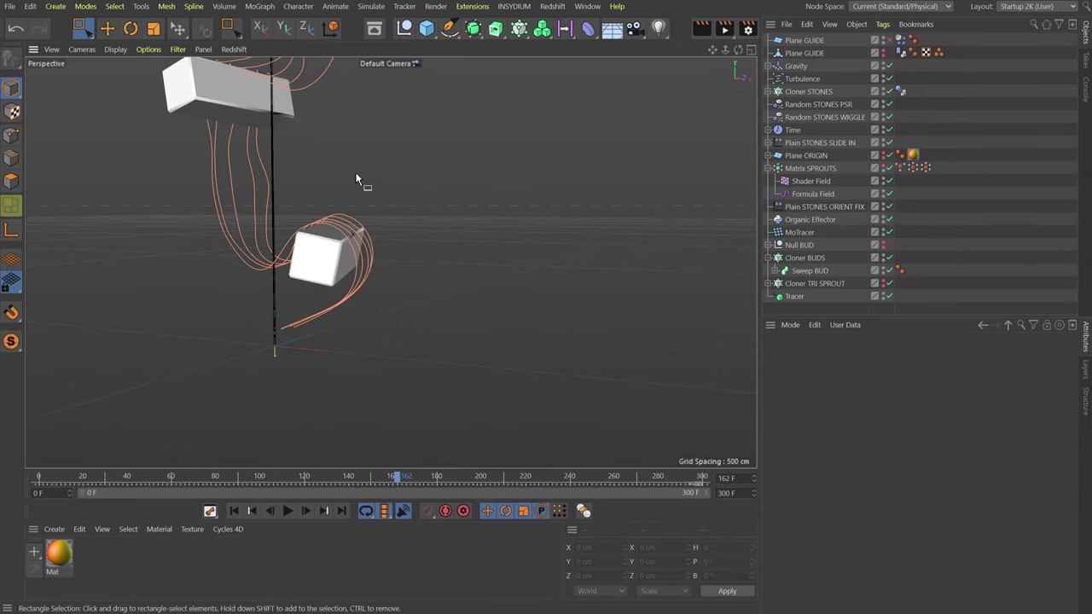
pyautogui.keyDown('alt'); pyautogui.moveTo(274, 155); pyautogui.dragTo(518, 190, button='right'); pyautogui.keyUp('alt')
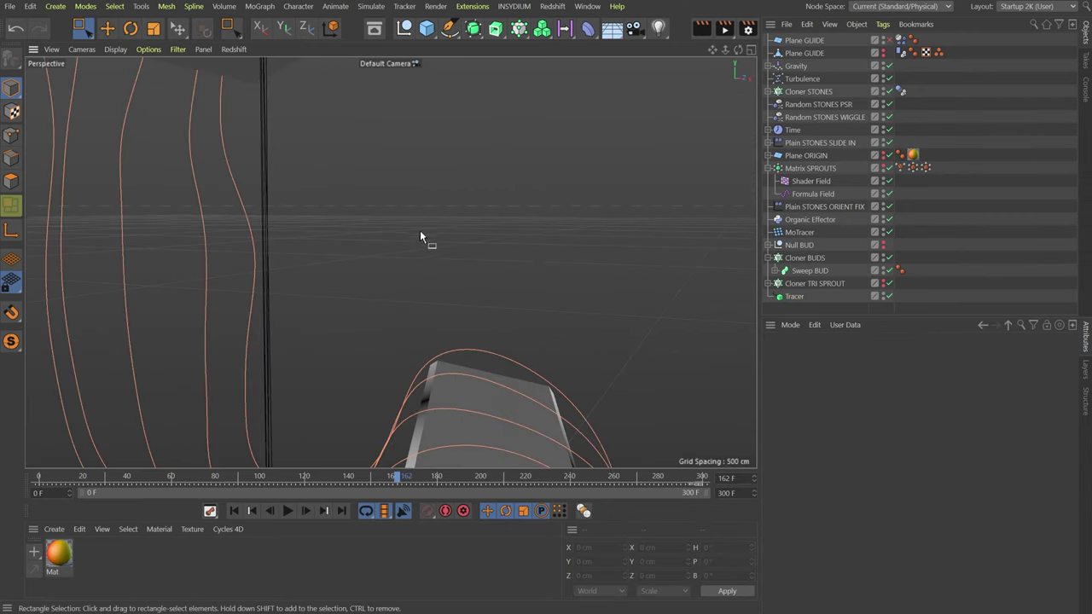
pyautogui.click(775, 271)
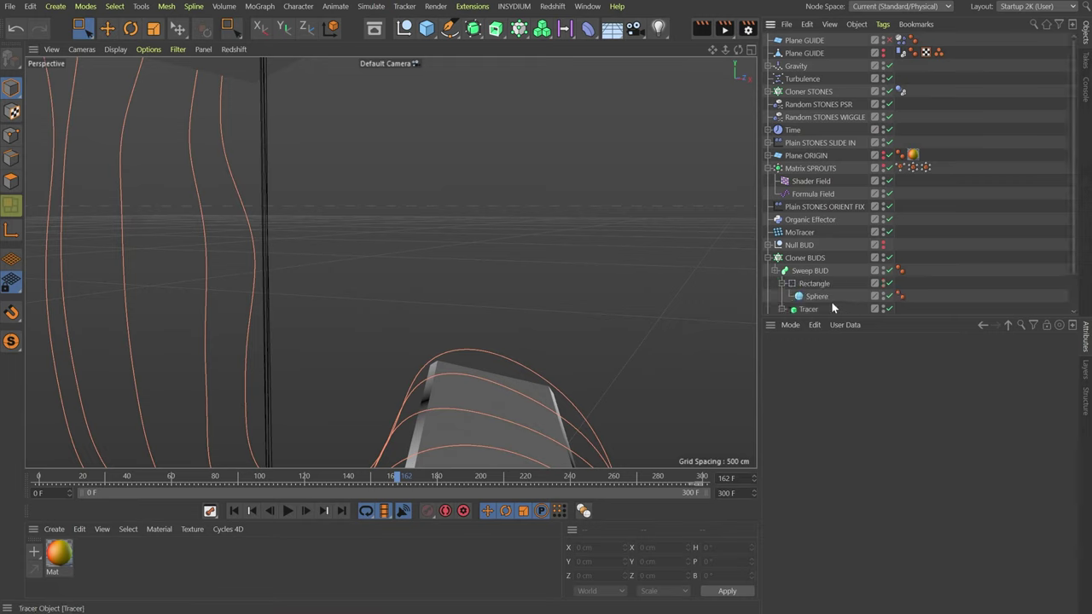
pyautogui.click(768, 258)
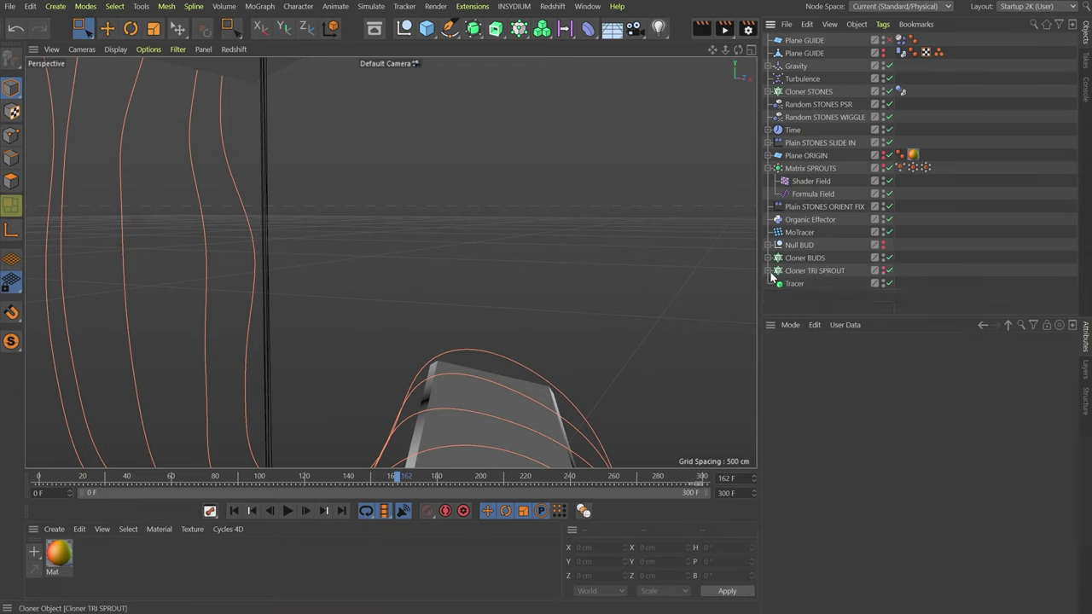
pyautogui.click(770, 273)
pyautogui.click(795, 284)
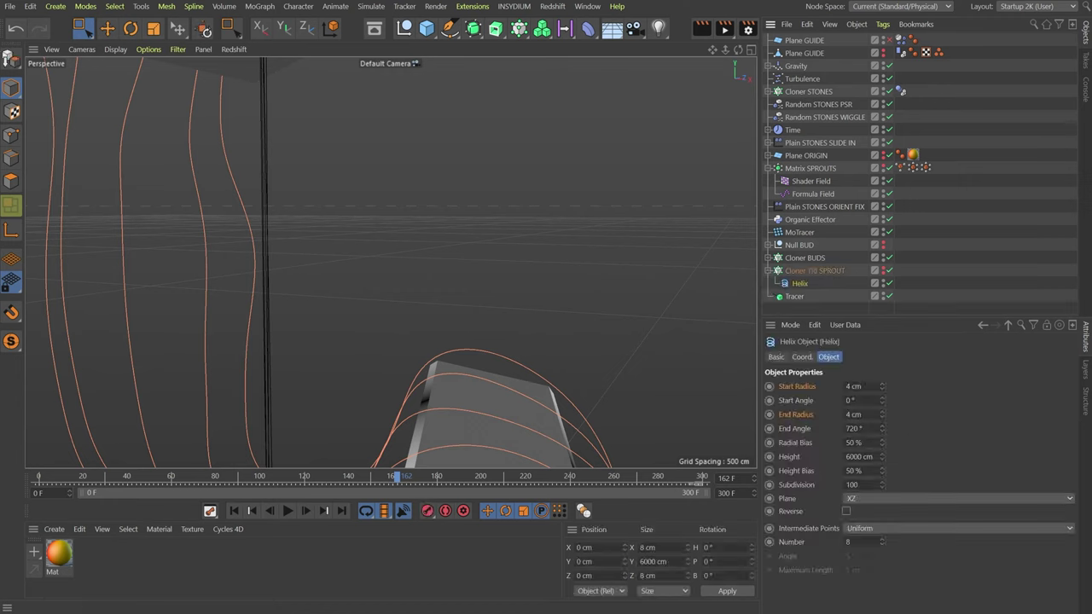
pyautogui.click(860, 428)
pyautogui.write('*10')
pyautogui.press('Return')
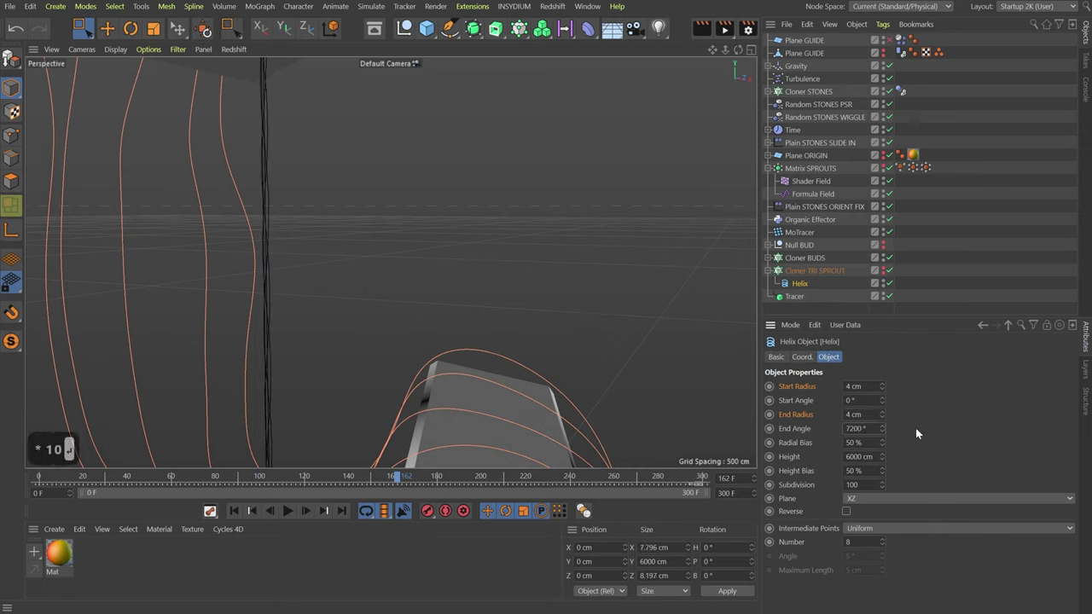
# - Set the helix's intermediate points to None and its subdivision to 600
pyautogui.click(857, 529)
pyautogui.click(861, 530)
pyautogui.doubleClick(851, 484)
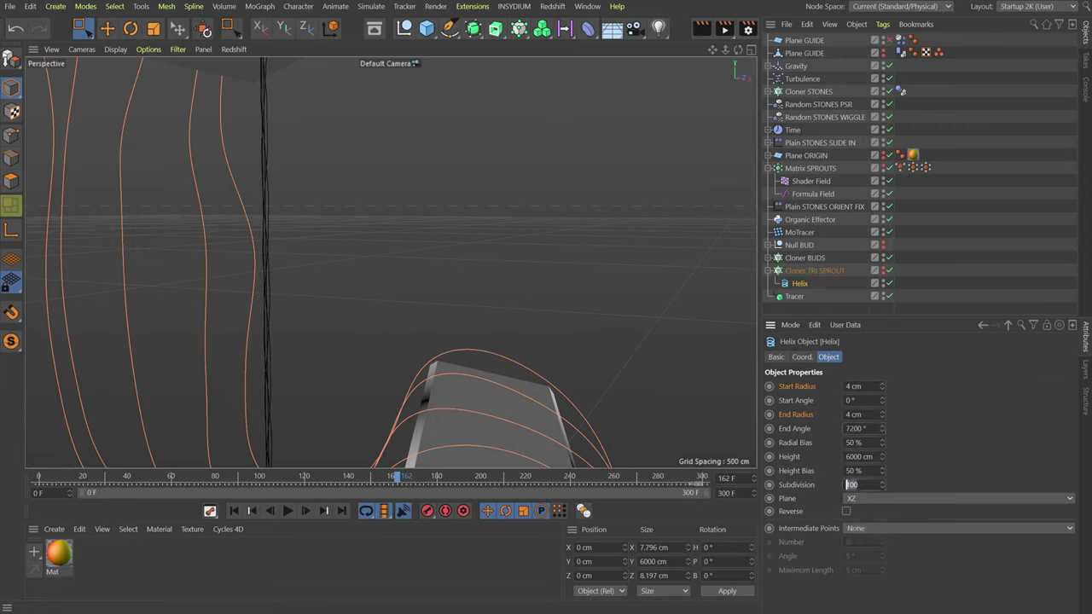
pyautogui.write('600')
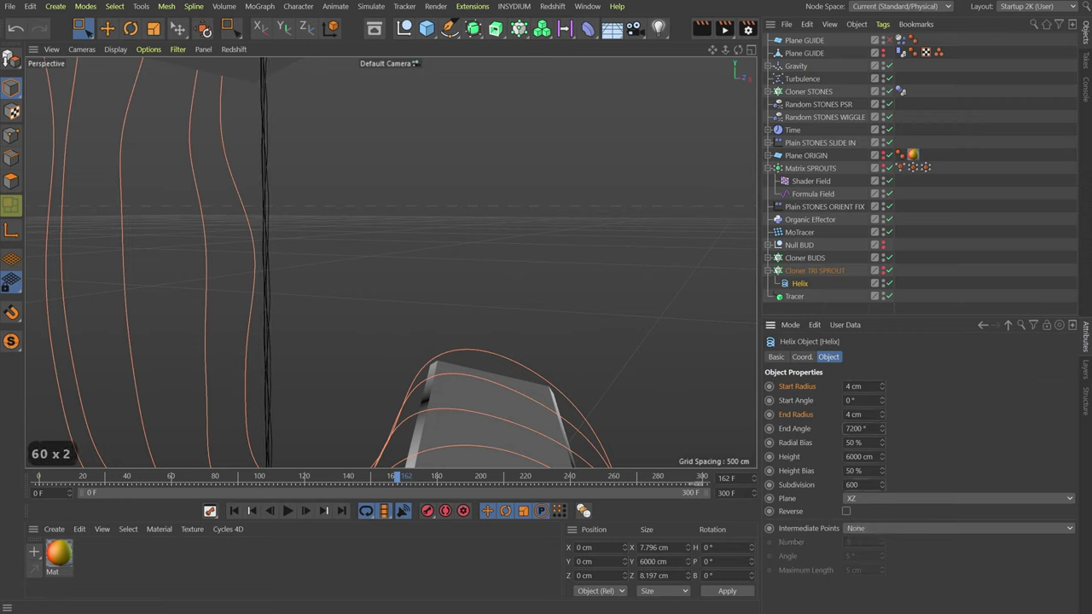
pyautogui.press('Return')
pyautogui.keyDown('alt'); pyautogui.moveTo(478, 307); pyautogui.dragTo(554, 217); pyautogui.keyUp('alt')
# - Collapse Cloner TRI SPROUT and rename the Tracer as Tracer TRI SPROUT
pyautogui.click(767, 270)
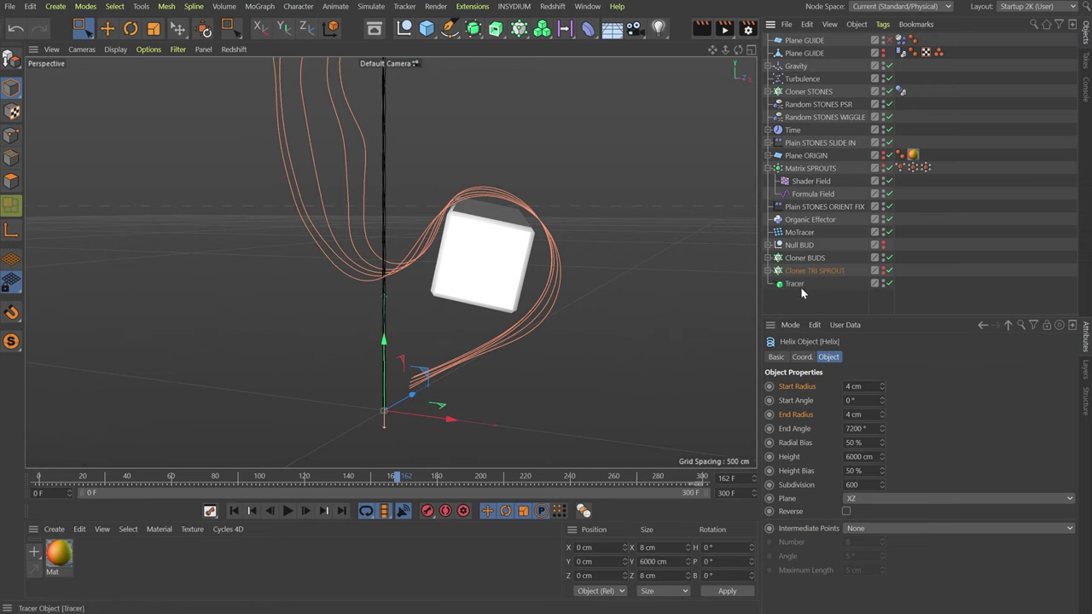
pyautogui.click(794, 283)
pyautogui.doubleClick(794, 283)
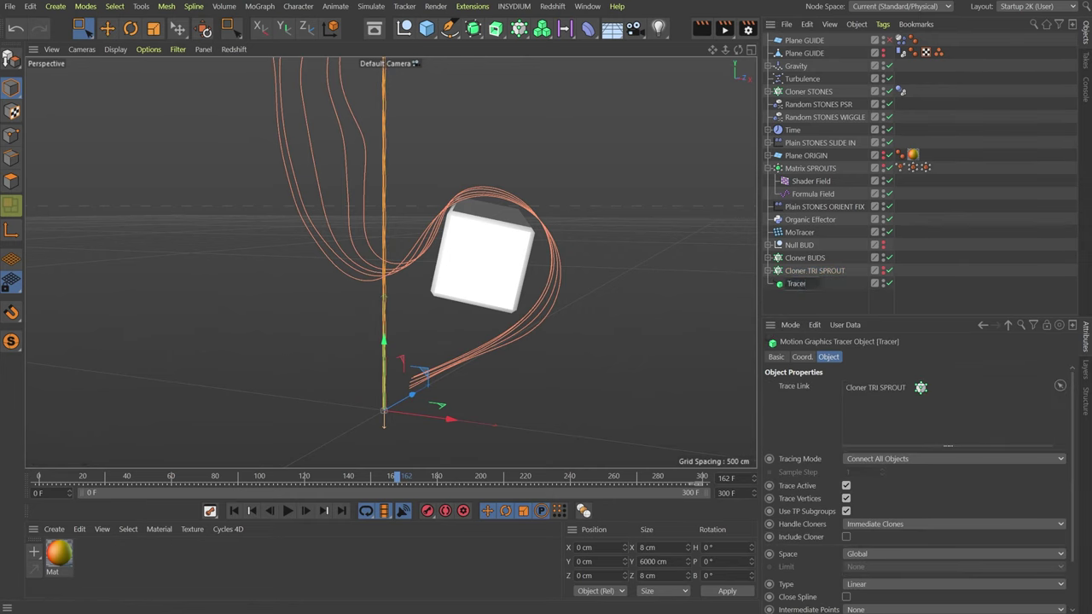
pyautogui.write('TRI SPRO')
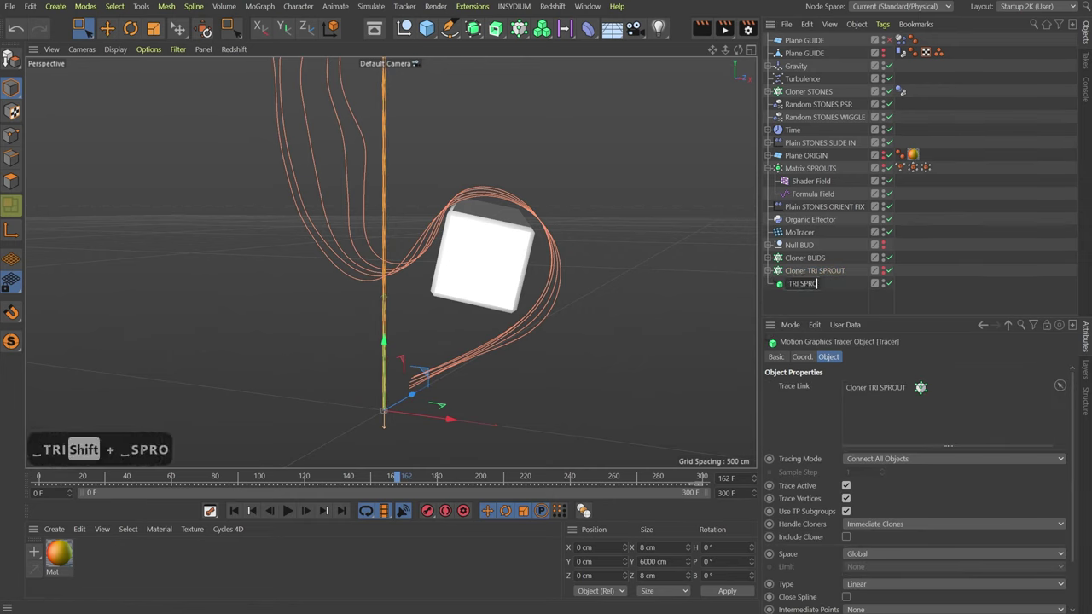
pyautogui.write('UT')
pyautogui.press('Return')
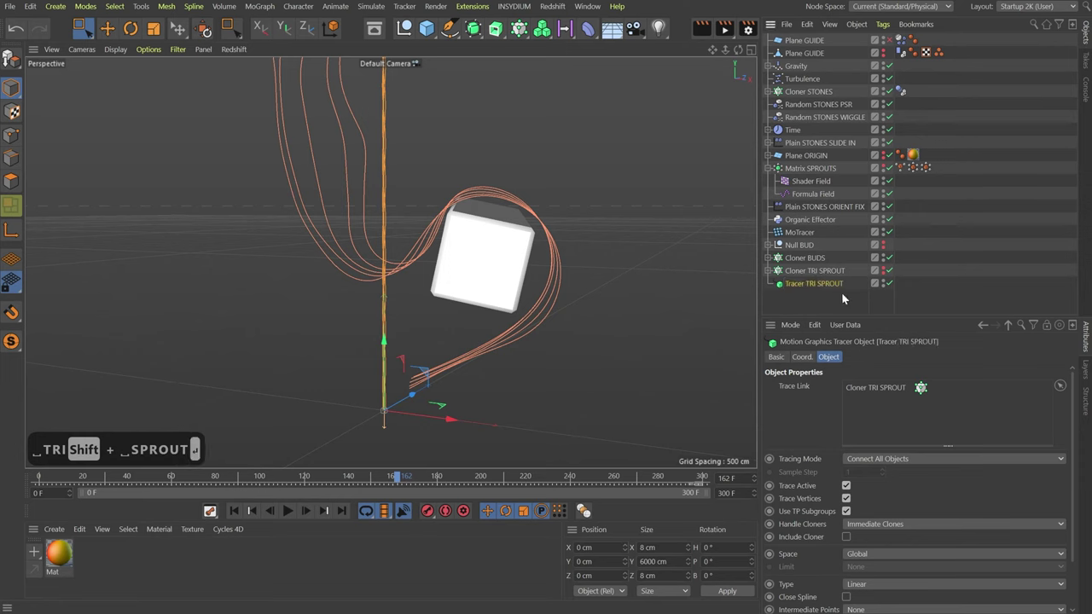
# - Add a Spline Wrap as a child of Tracer TRI SPROUT, using MoTracer as its spline and +Y as its axis
pyautogui.click(587, 28)
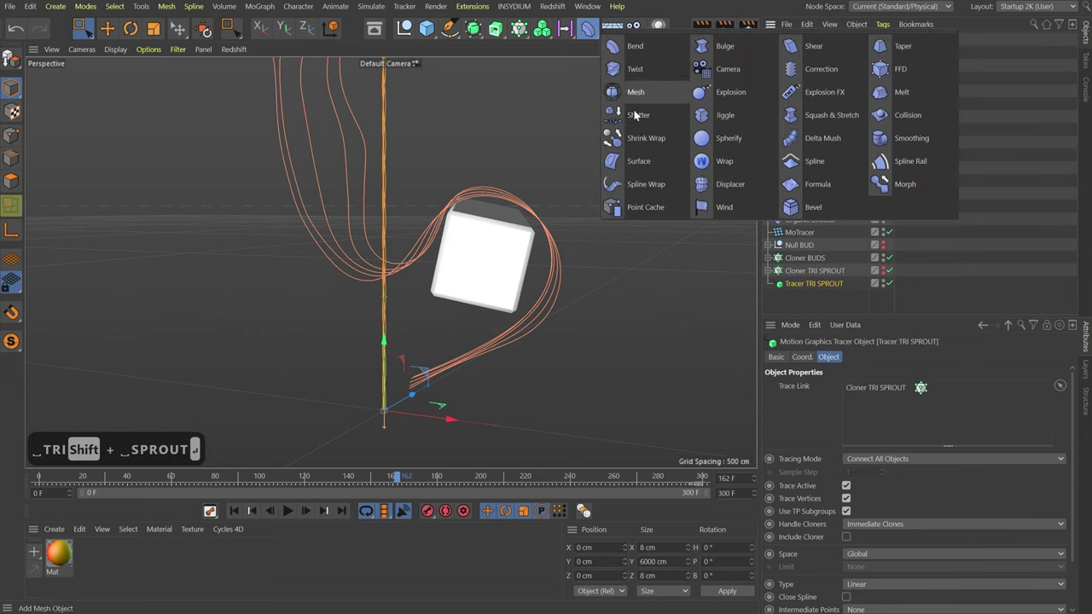
pyautogui.keyDown('shift'); pyautogui.click(646, 184); pyautogui.keyUp('shift')
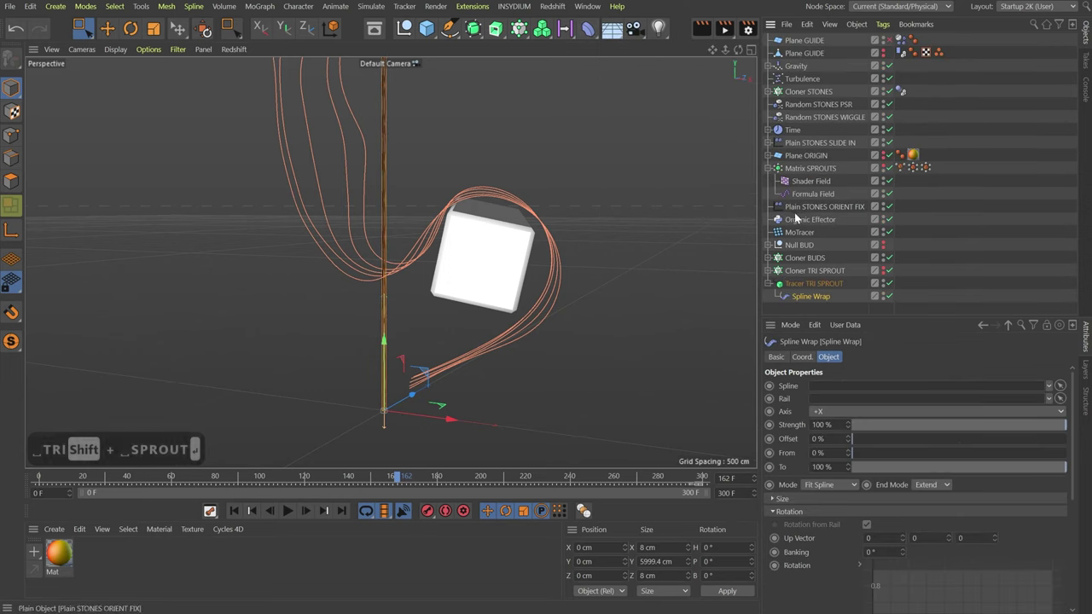
pyautogui.moveTo(795, 233); pyautogui.dragTo(854, 389)
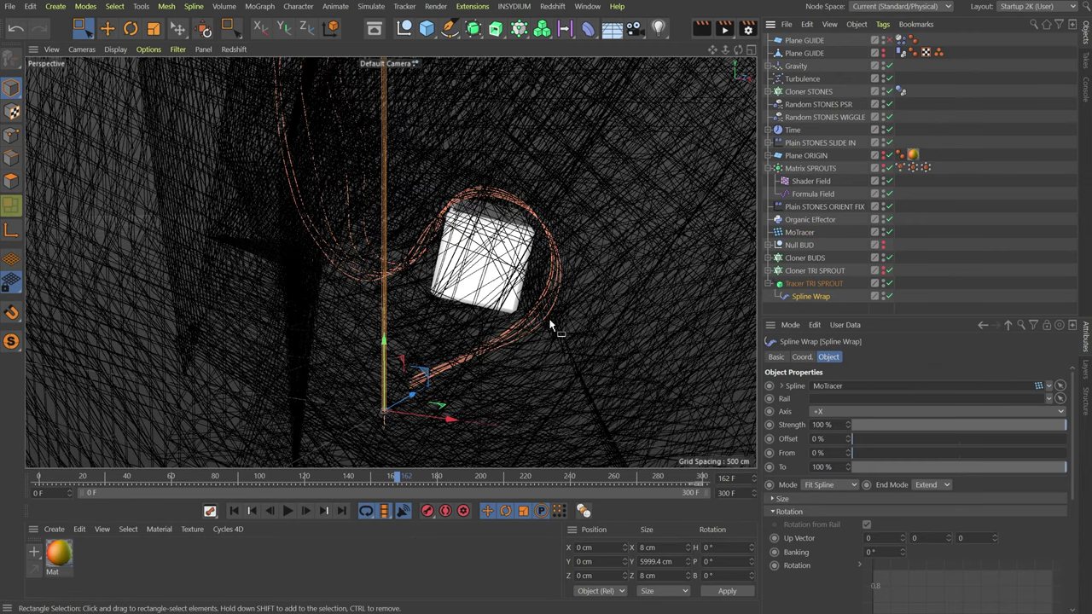
pyautogui.click(827, 411)
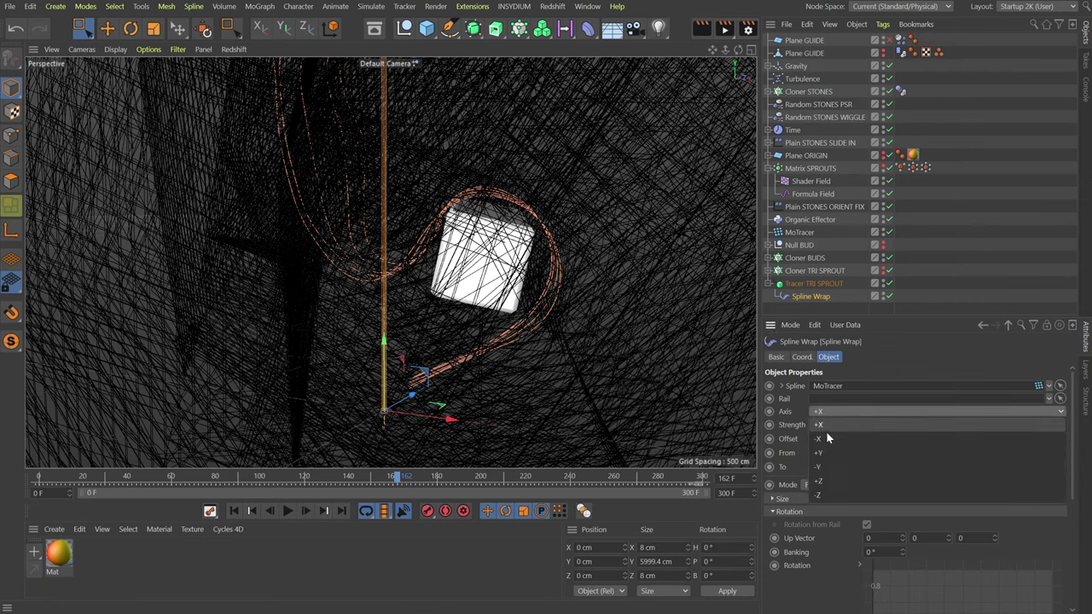
pyautogui.click(833, 448)
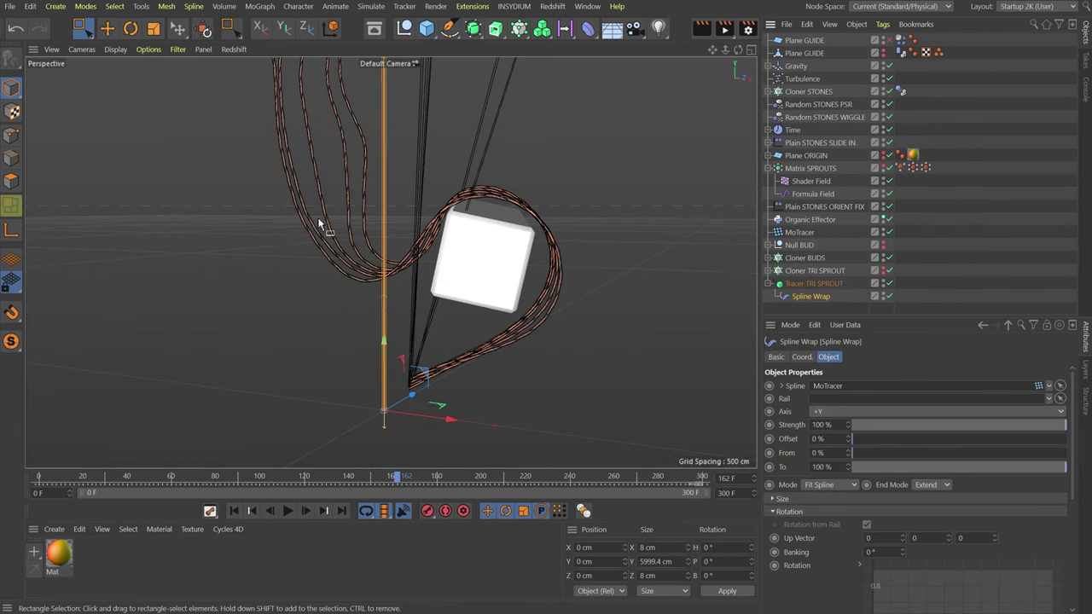
# - Shape the Spline Wrap's Spline Size curve to stay full until about 0.6, then curve down to about 0.1 at the end
pyautogui.scroll(5, 381, 401)
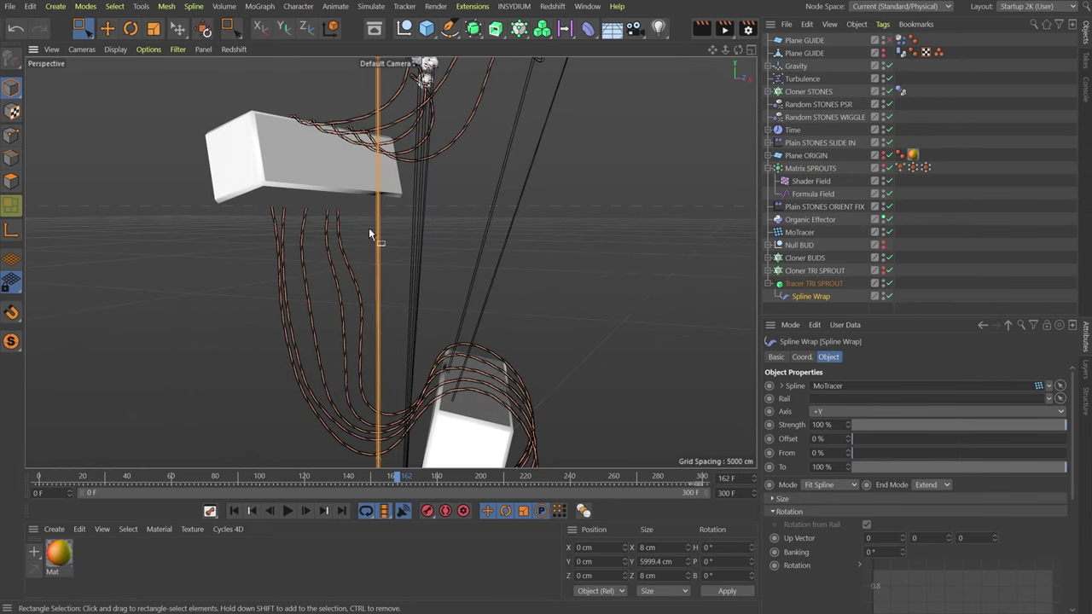
pyautogui.scroll(4, 489, 150)
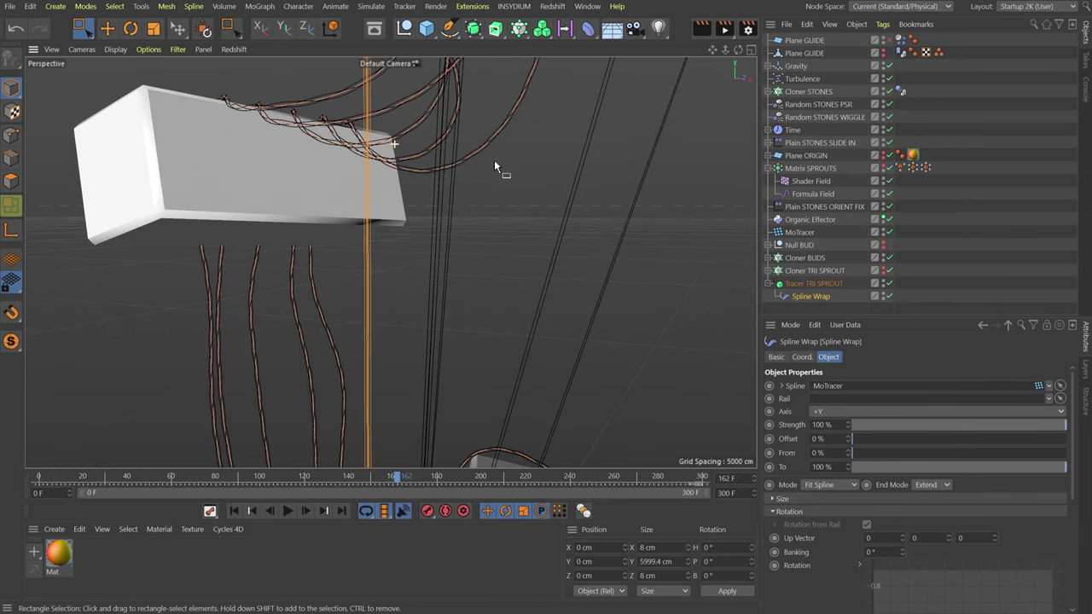
pyautogui.keyDown('alt'); pyautogui.moveTo(308, 328); pyautogui.dragTo(543, 292); pyautogui.keyUp('alt')
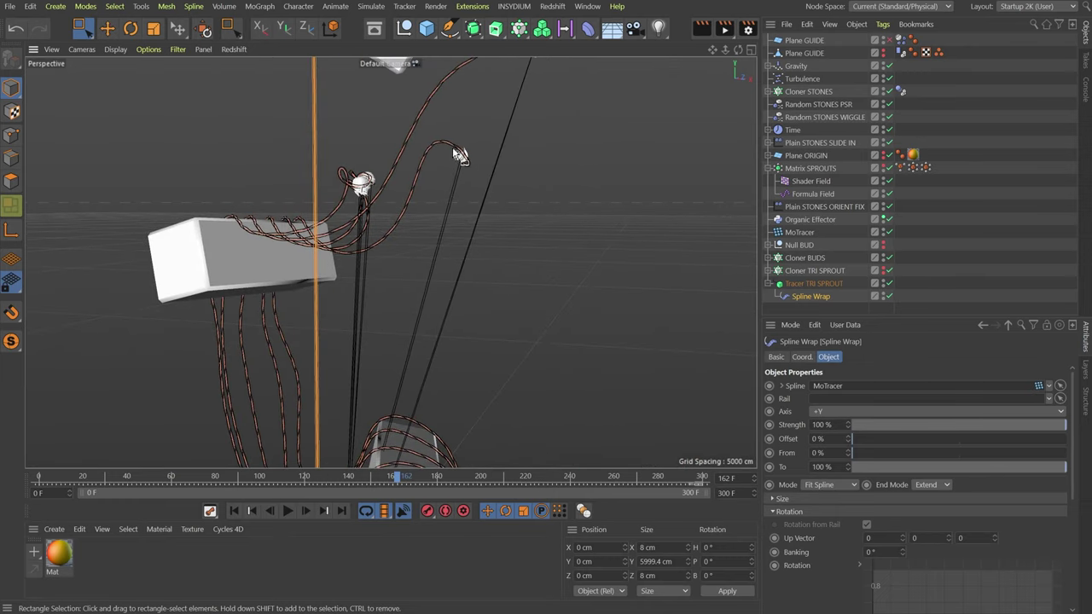
pyautogui.keyDown('alt'); pyautogui.moveTo(458, 155); pyautogui.dragTo(562, 164); pyautogui.keyUp('alt')
pyautogui.keyDown('alt'); pyautogui.moveTo(488, 183); pyautogui.dragTo(534, 115); pyautogui.keyUp('alt')
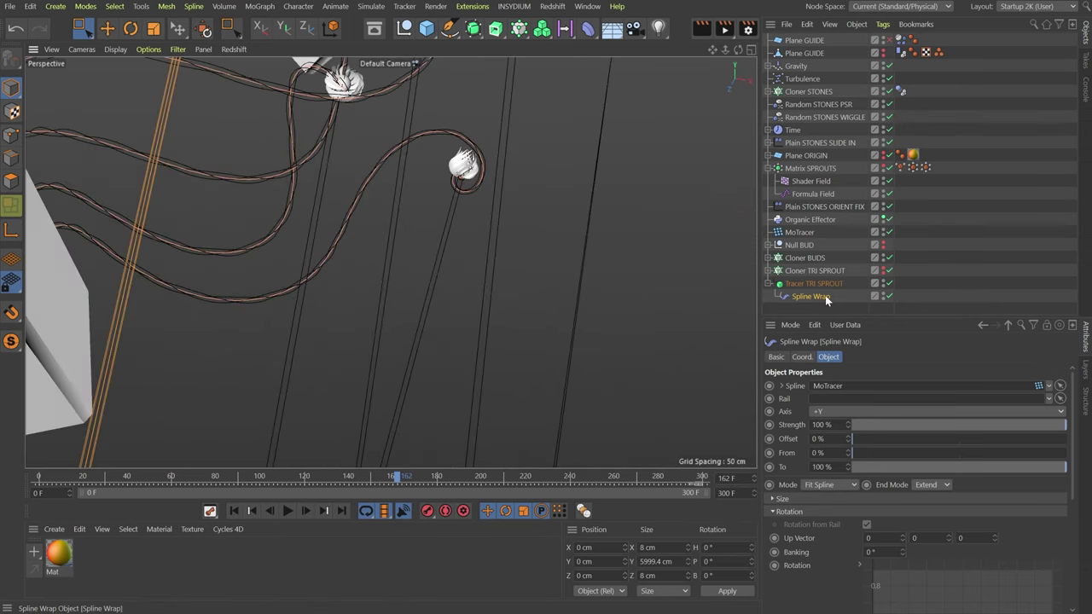
pyautogui.click(824, 499)
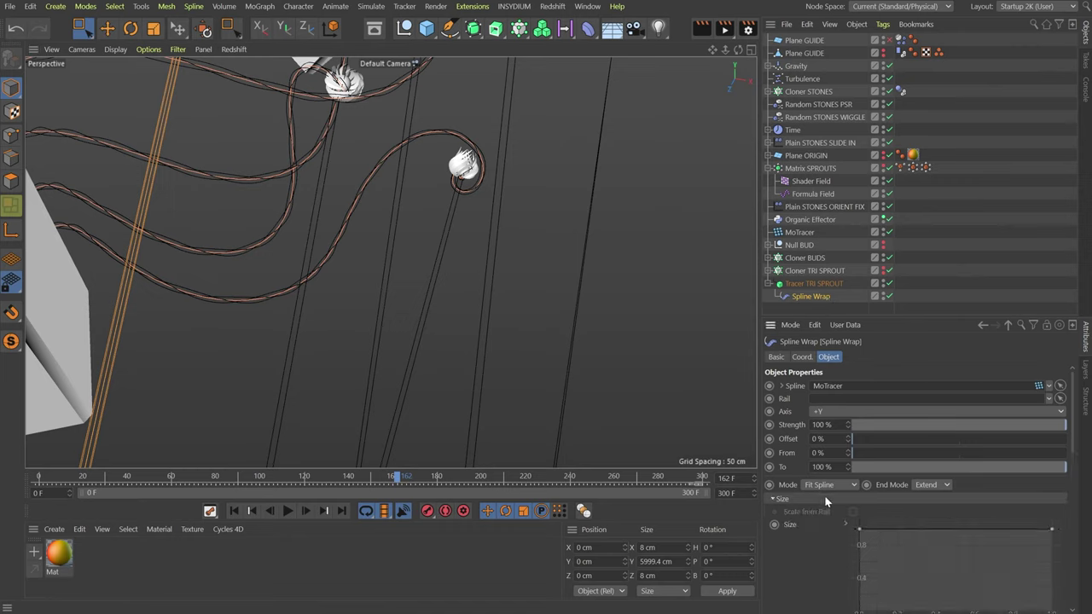
pyautogui.scroll(-3, 829, 563)
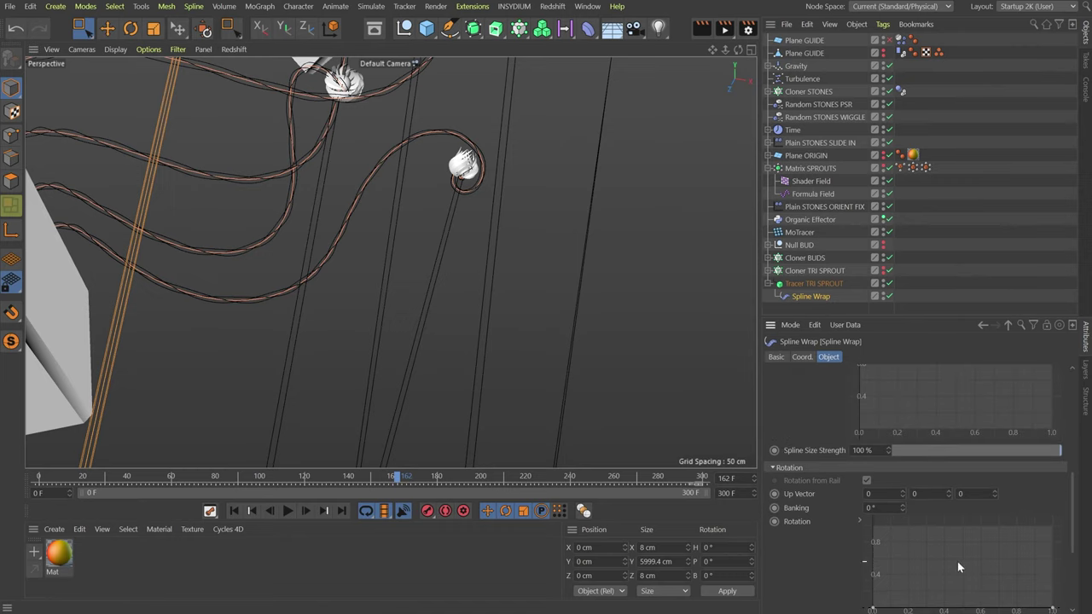
pyautogui.scroll(2, 810, 418)
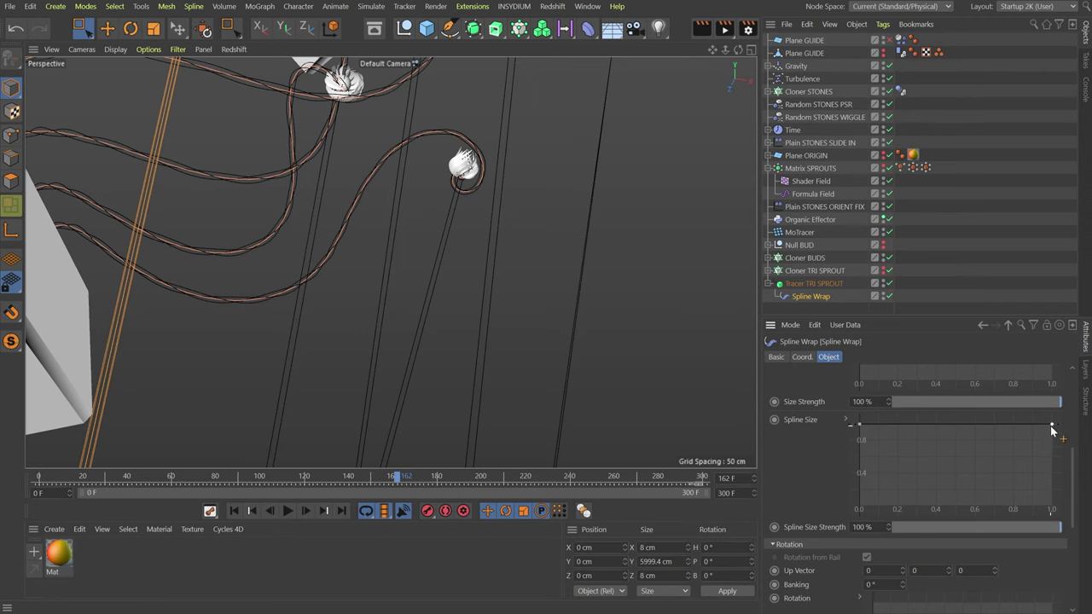
pyautogui.moveTo(1052, 426); pyautogui.dragTo(1046, 449)
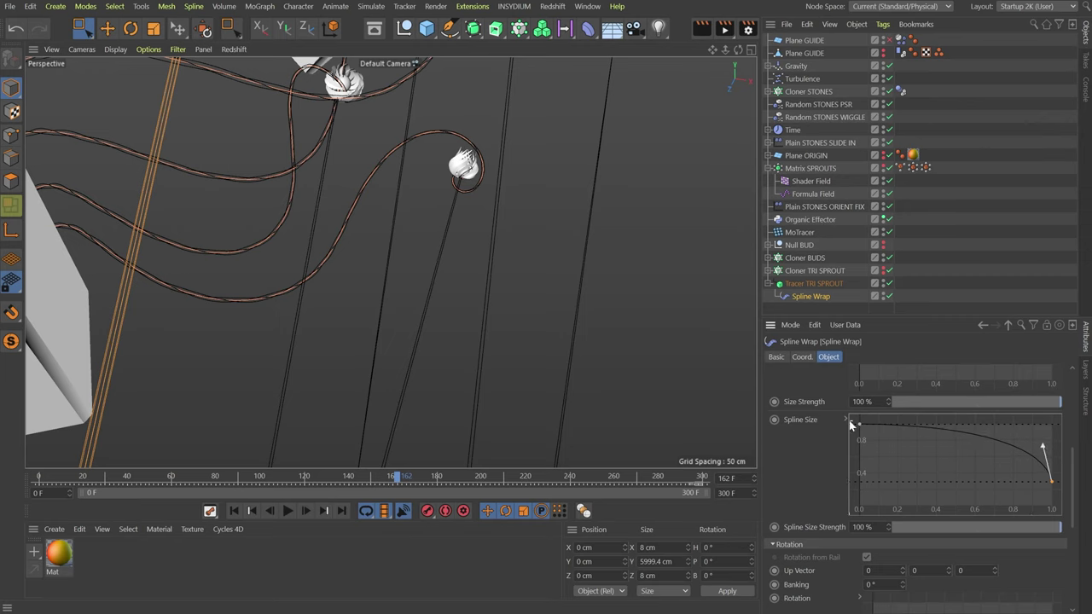
pyautogui.moveTo(859, 426); pyautogui.dragTo(970, 419)
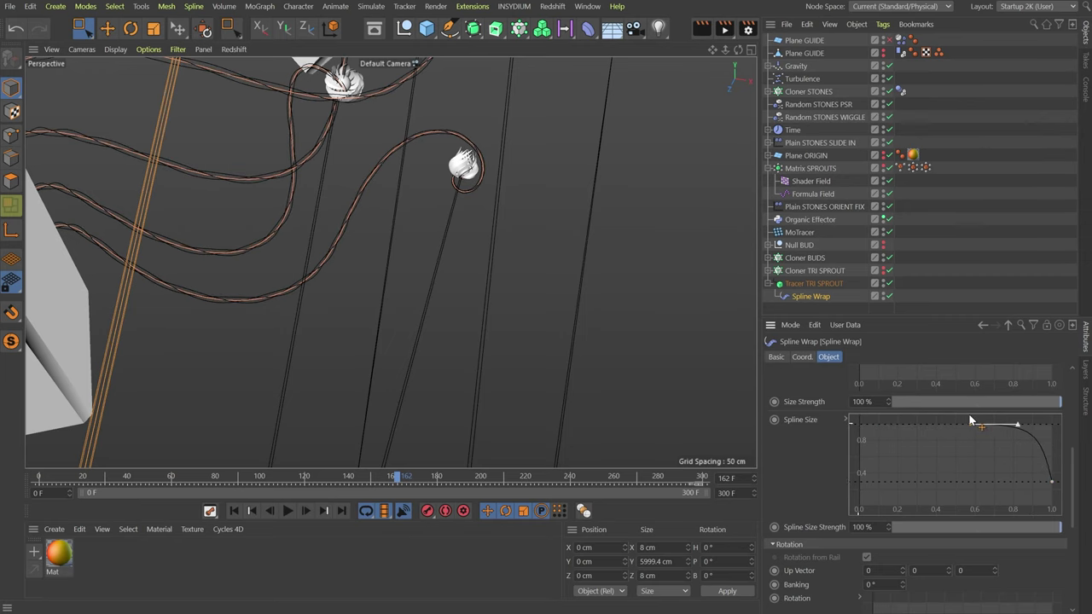
pyautogui.moveTo(1043, 475); pyautogui.dragTo(1051, 499)
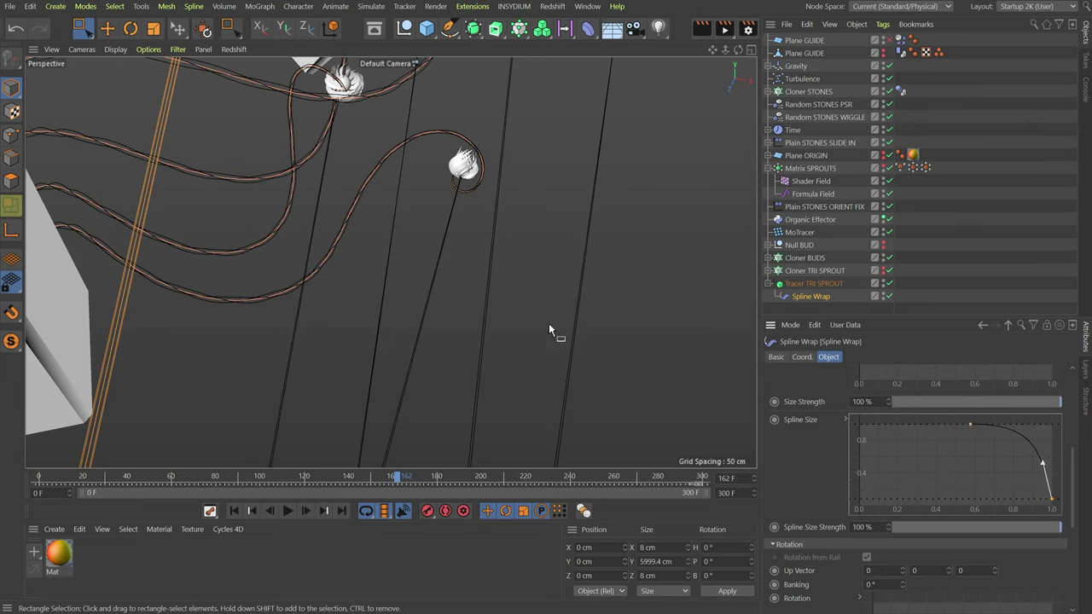
# - Turn on the display color of Tracer TRI SPROUT and set it to a pale yellow with a hue of 61°
pyautogui.scroll(-10, 492, 293)
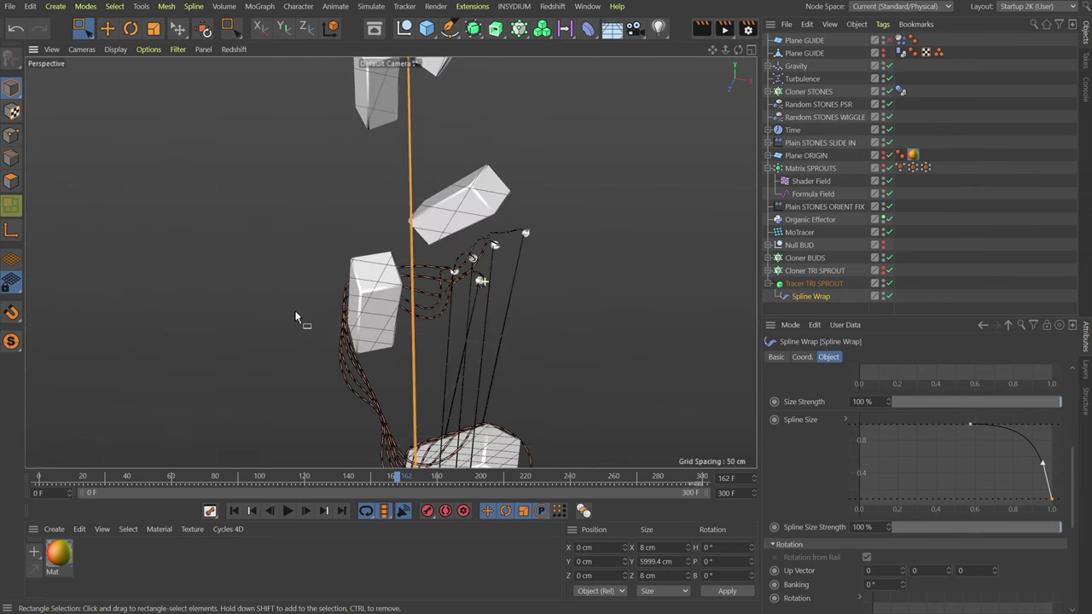
pyautogui.moveTo(412, 394)
pyautogui.keyDown('alt'); pyautogui.mouseDown()
pyautogui.moveTo(491, 401)
pyautogui.moveTo(413, 377)
pyautogui.mouseUp(); pyautogui.keyUp('alt')
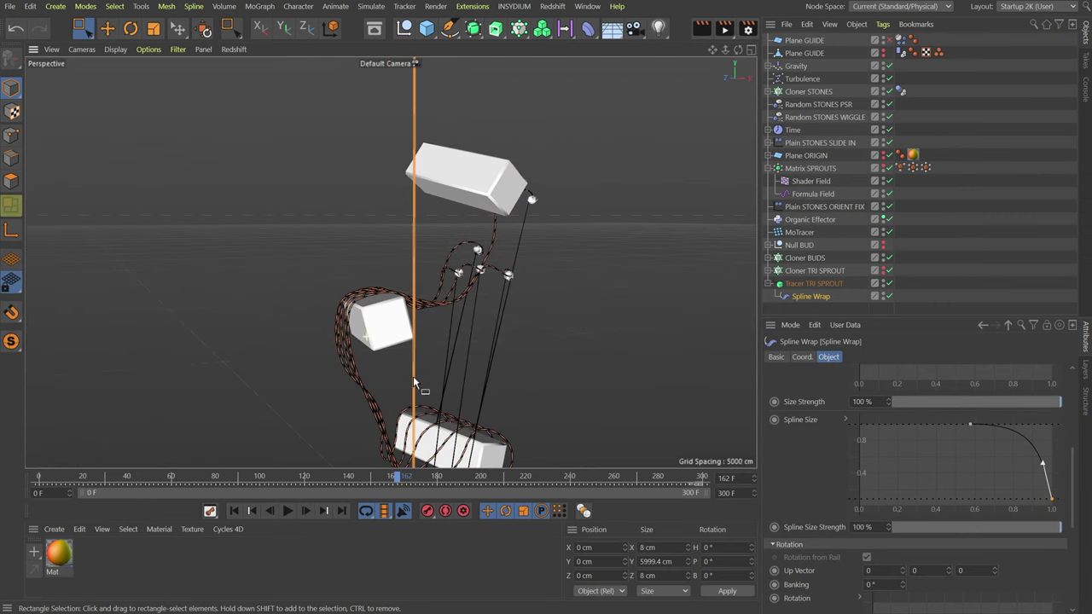
pyautogui.click(815, 283)
pyautogui.click(776, 357)
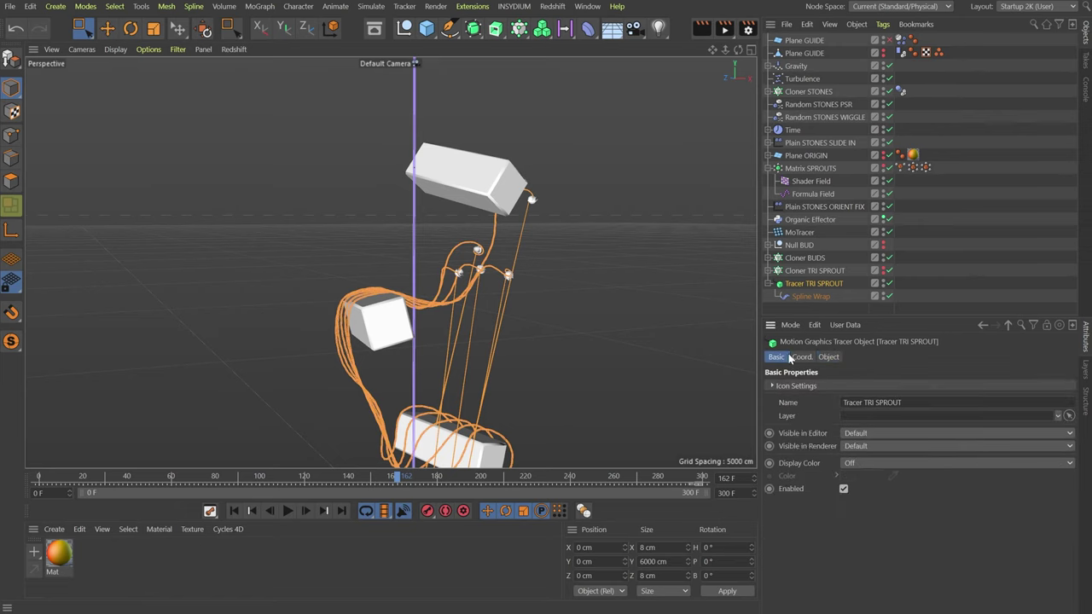
pyautogui.click(848, 462)
pyautogui.click(864, 500)
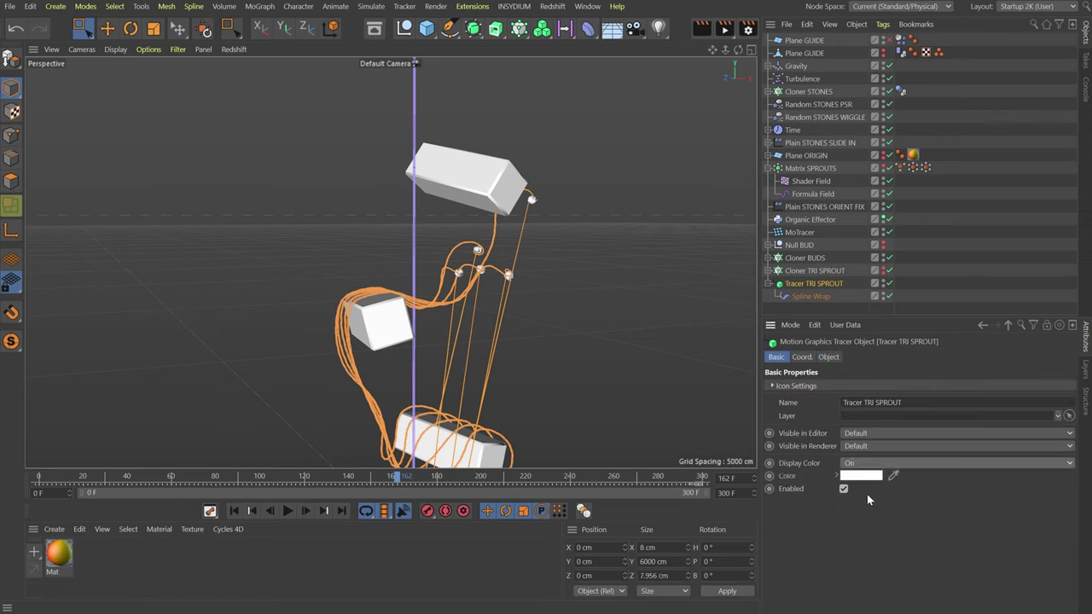
pyautogui.click(862, 477)
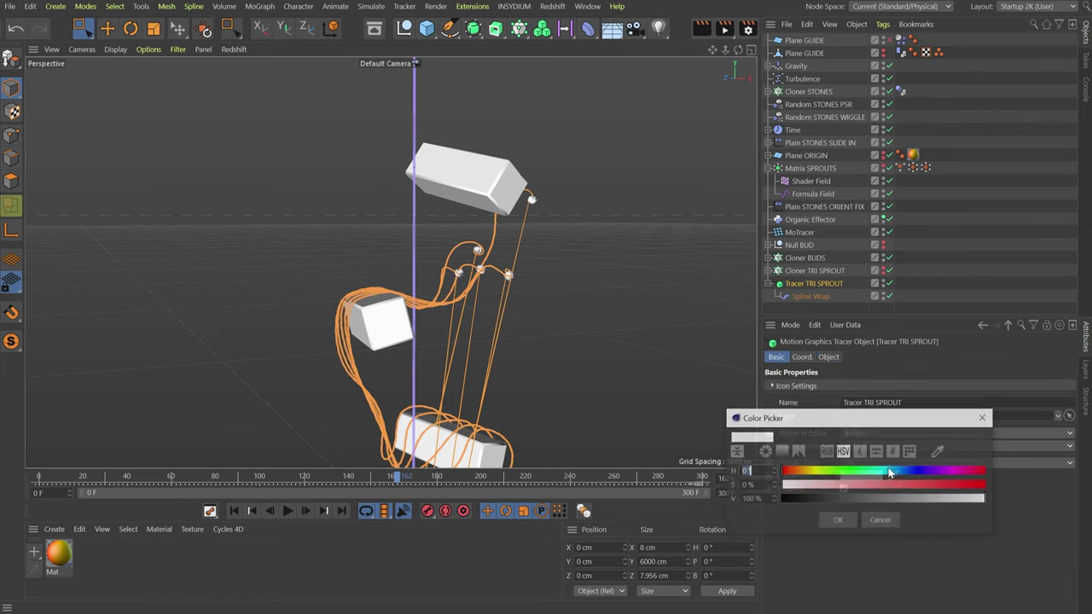
pyautogui.moveTo(819, 474); pyautogui.dragTo(815, 476)
pyautogui.click(825, 486)
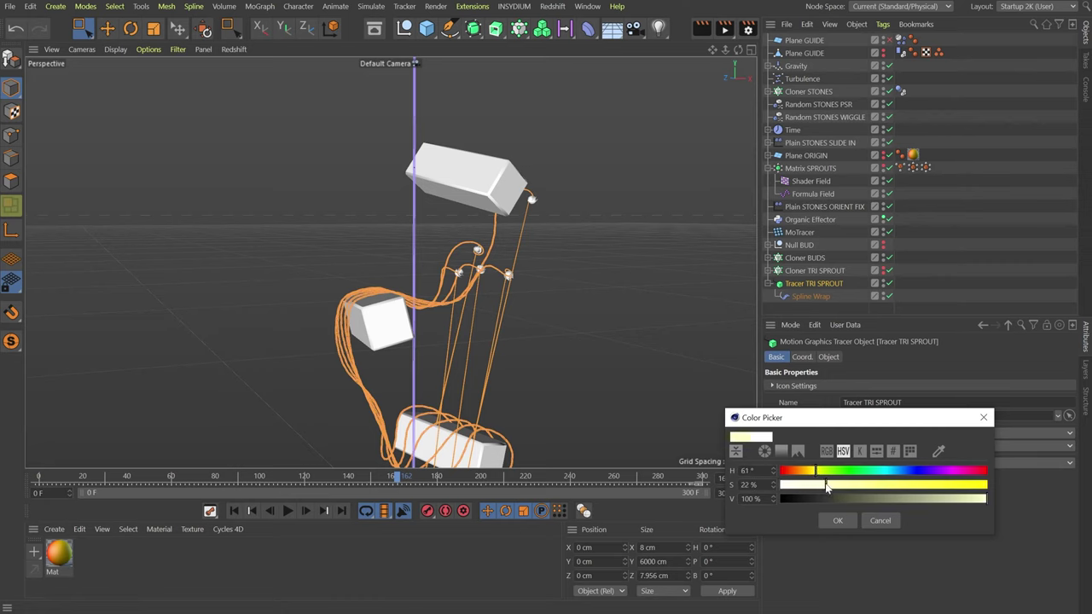
pyautogui.click(838, 521)
pyautogui.click(707, 304)
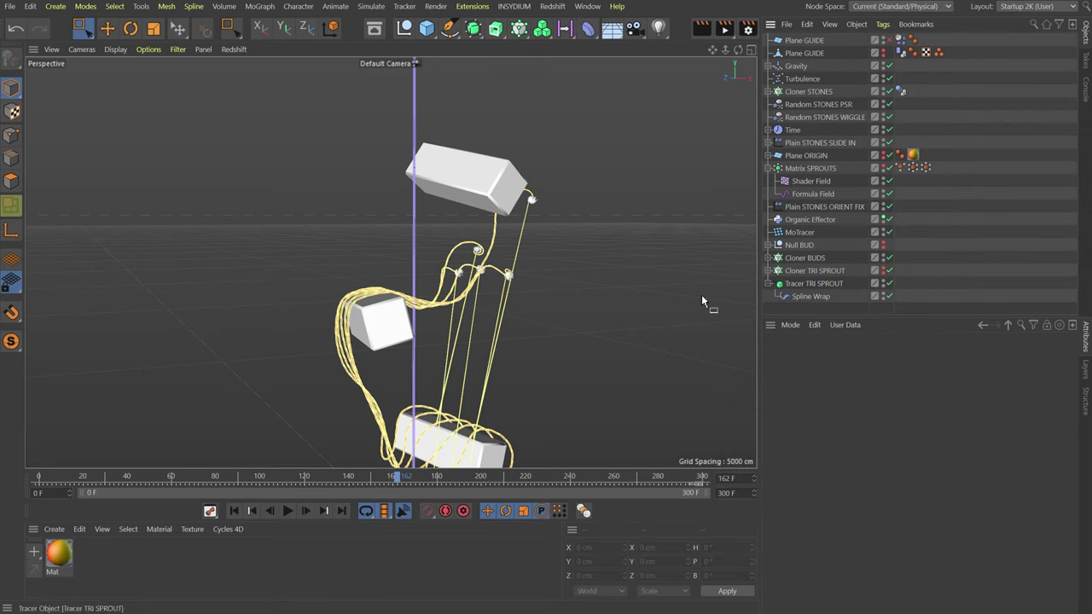
# - Set Tracer TRI SPROUT's cloner handling to Clones of Clones and its tracing mode to Connect Elements
pyautogui.keyDown('alt'); pyautogui.moveTo(588, 333); pyautogui.dragTo(474, 255); pyautogui.keyUp('alt')
pyautogui.scroll(3, 474, 255)
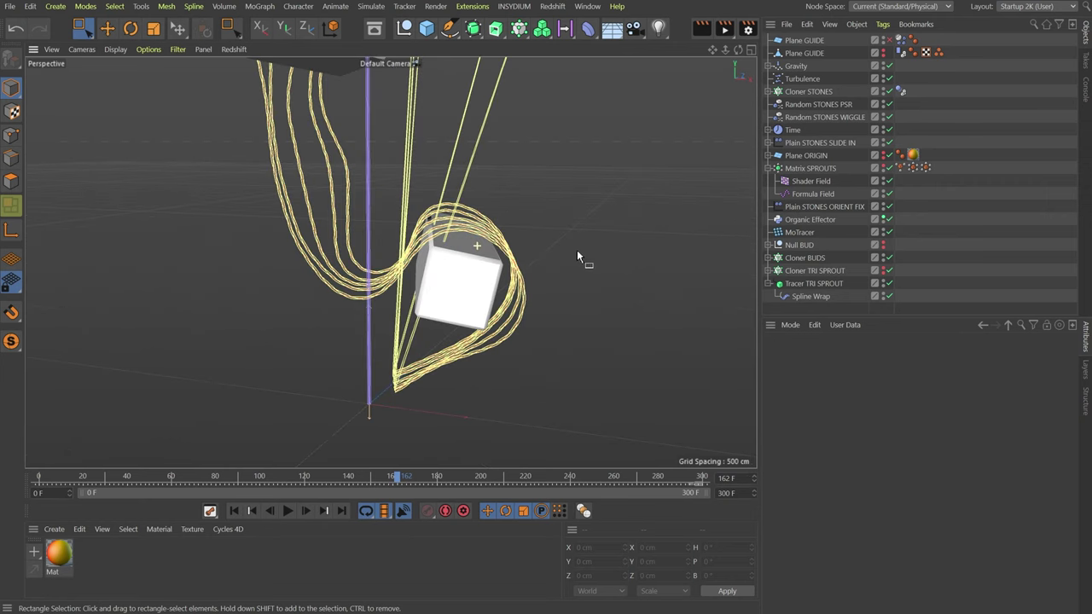
pyautogui.click(821, 283)
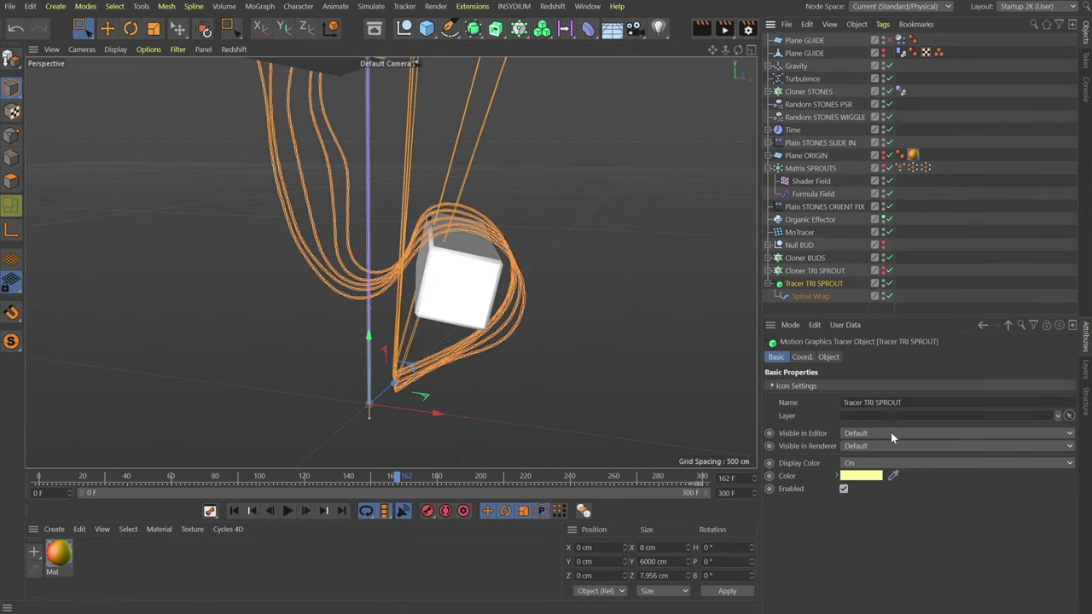
pyautogui.click(829, 357)
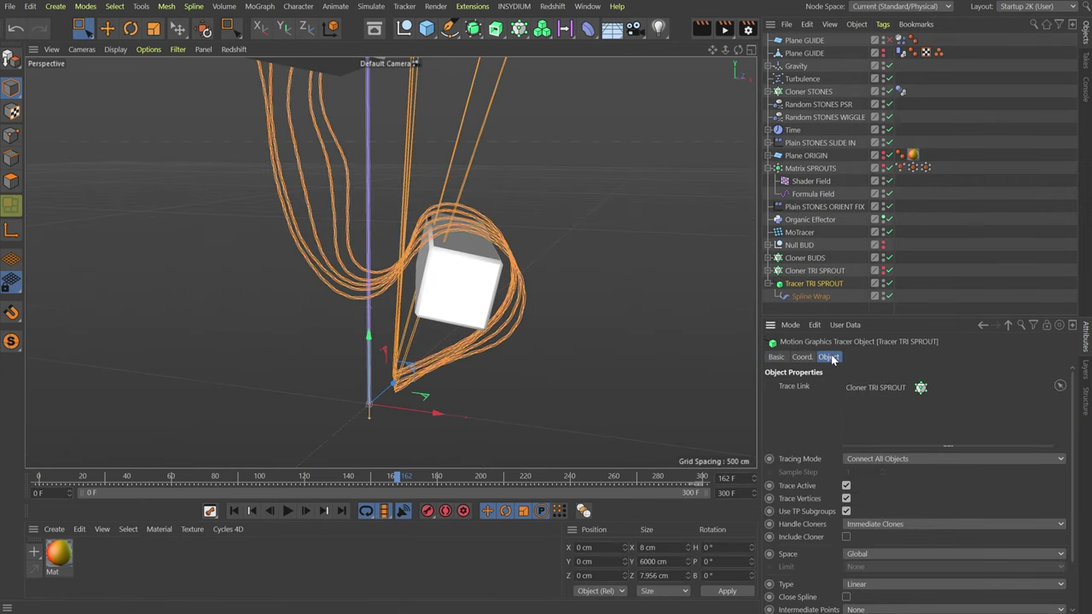
pyautogui.click(869, 526)
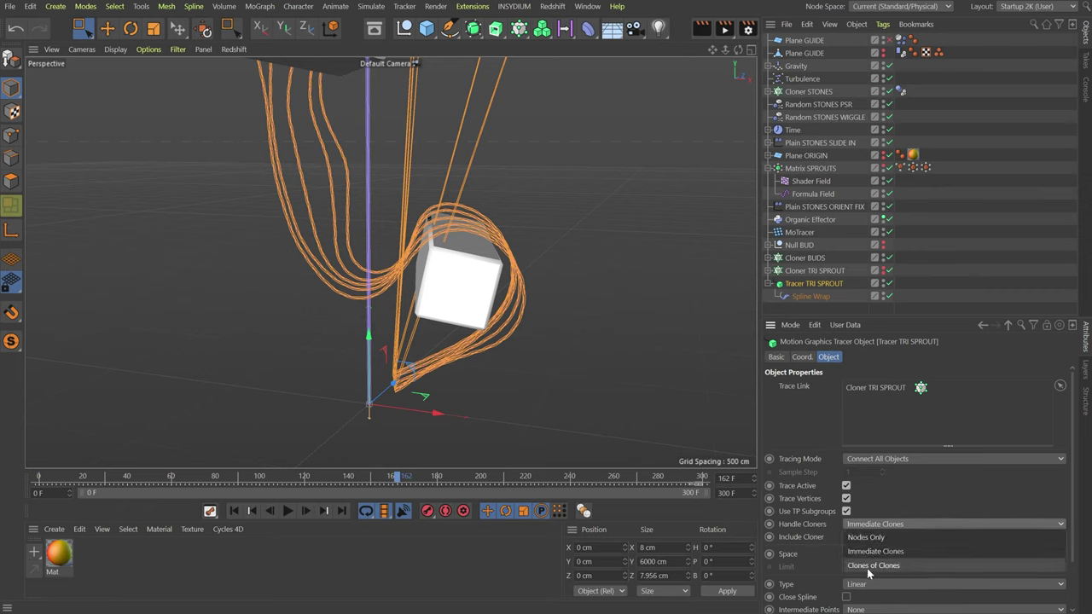
pyautogui.click(867, 567)
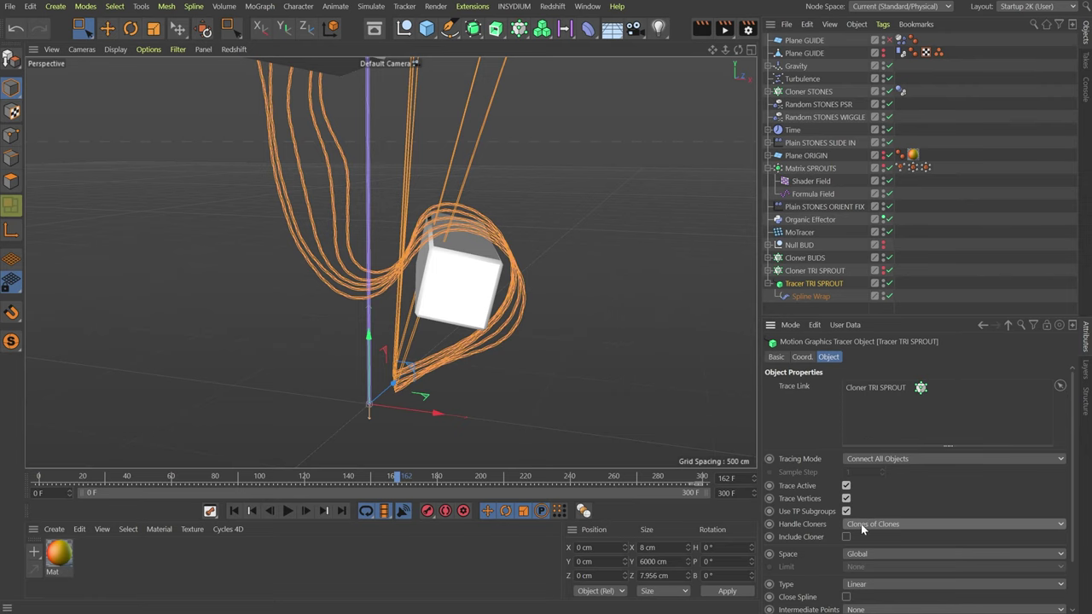
pyautogui.click(886, 459)
pyautogui.click(884, 500)
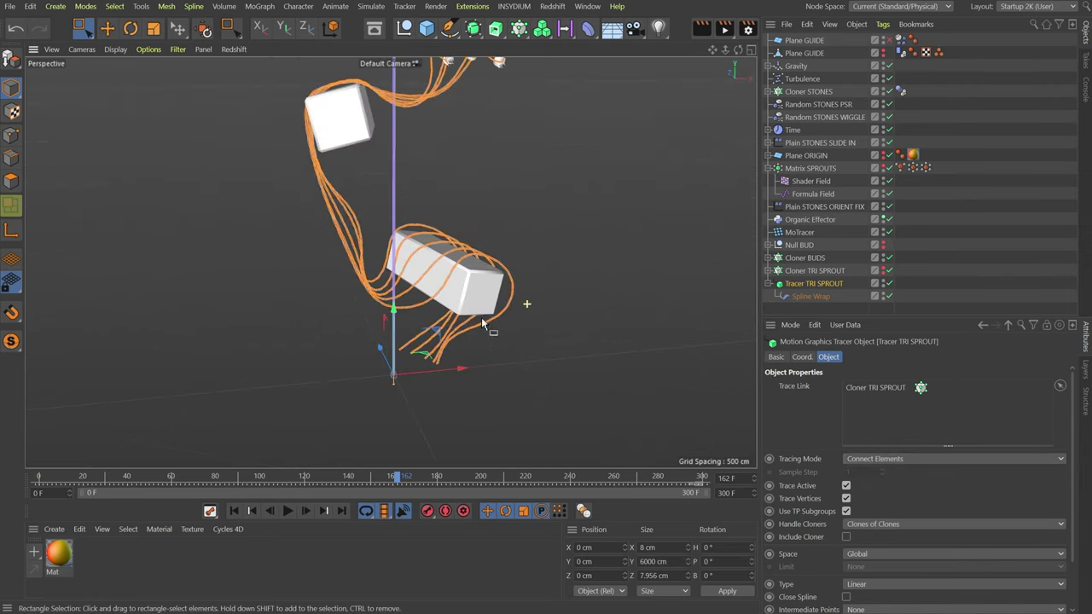
pyautogui.click(580, 309)
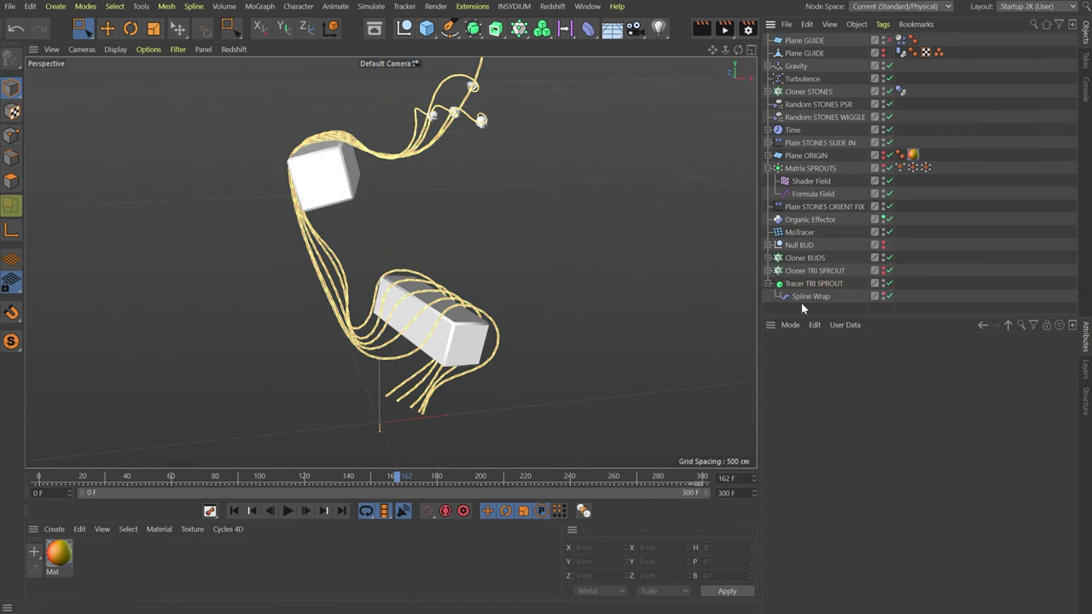
# - At frame 145, set the Spline Wrap's Mode to Keep Length and its End Mode to Clamp
pyautogui.keyDown('alt'); pyautogui.moveTo(607, 292); pyautogui.dragTo(578, 299, button='middle'); pyautogui.keyUp('alt')
pyautogui.keyDown('alt'); pyautogui.moveTo(578, 298); pyautogui.dragTo(418, 281); pyautogui.keyUp('alt')
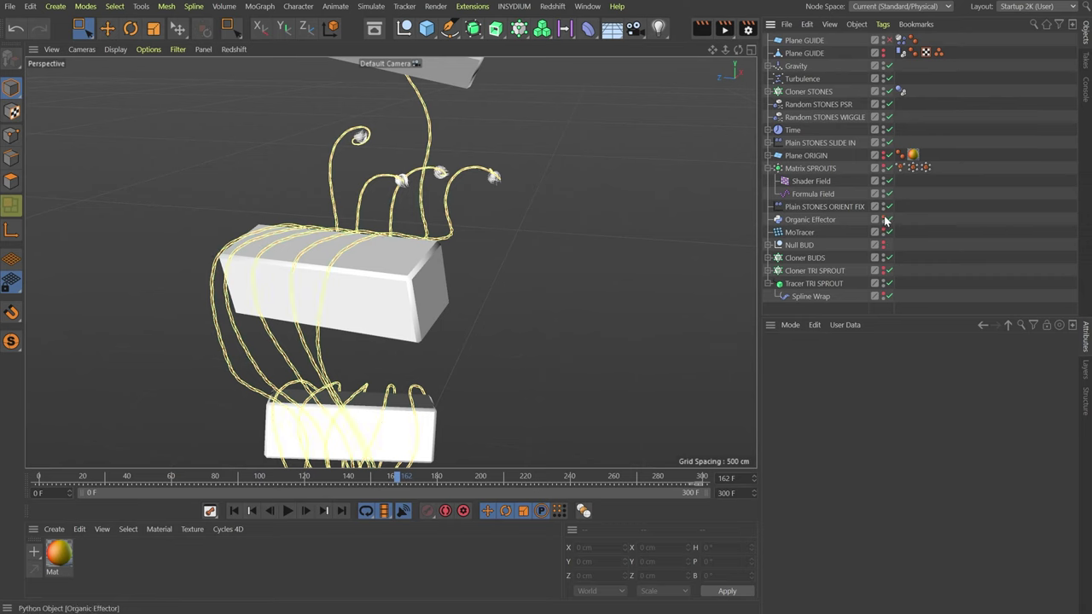
pyautogui.keyDown('alt'); pyautogui.moveTo(398, 287); pyautogui.dragTo(427, 247); pyautogui.keyUp('alt')
pyautogui.moveTo(390, 479); pyautogui.dragTo(359, 482)
pyautogui.click(848, 296)
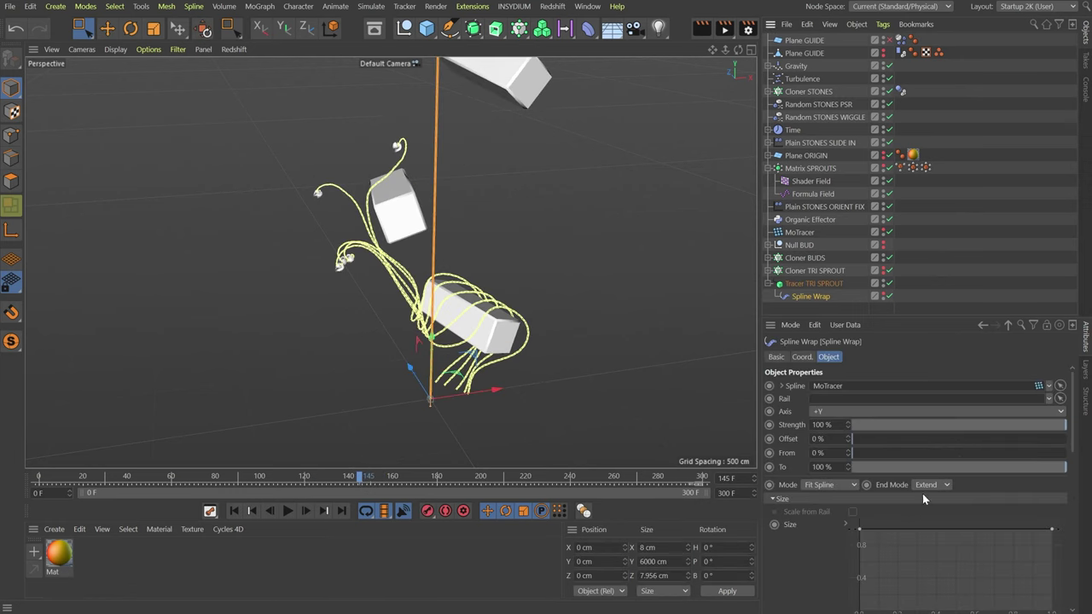
pyautogui.click(821, 486)
pyautogui.click(827, 511)
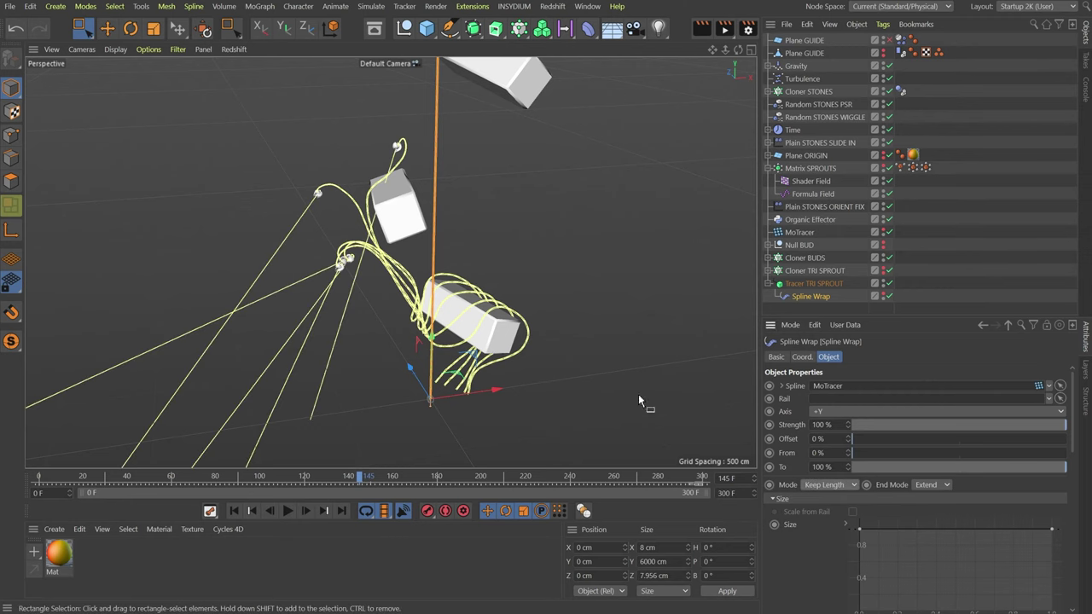
pyautogui.click(928, 485)
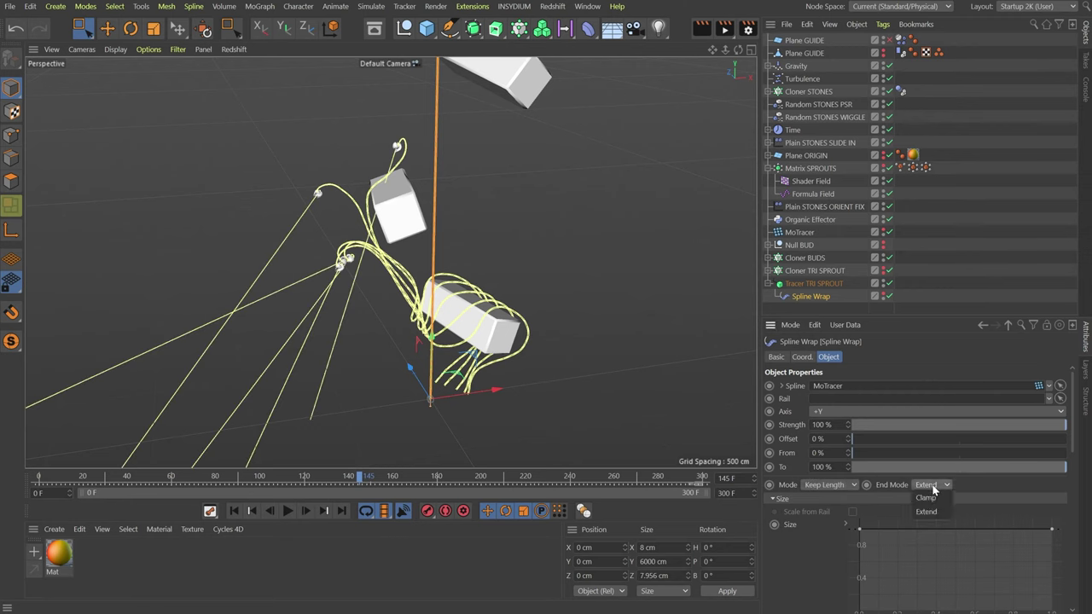
pyautogui.click(932, 502)
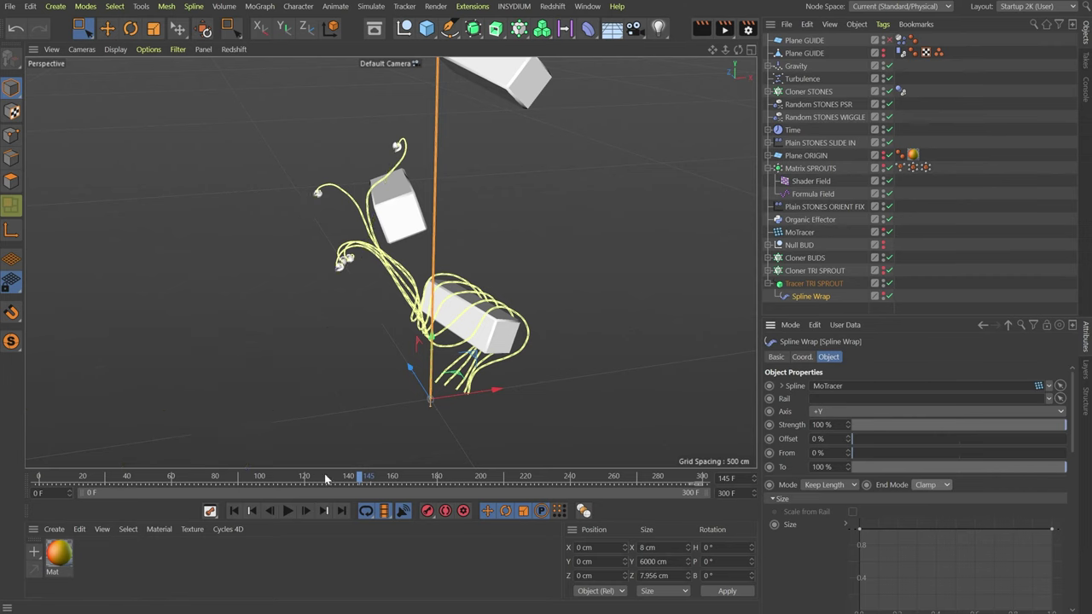
# - Lower the end of the Spline Wrap's Size curve to about 0.6 and check the sprouts at later and earlier frames
pyautogui.moveTo(362, 480); pyautogui.dragTo(380, 452)
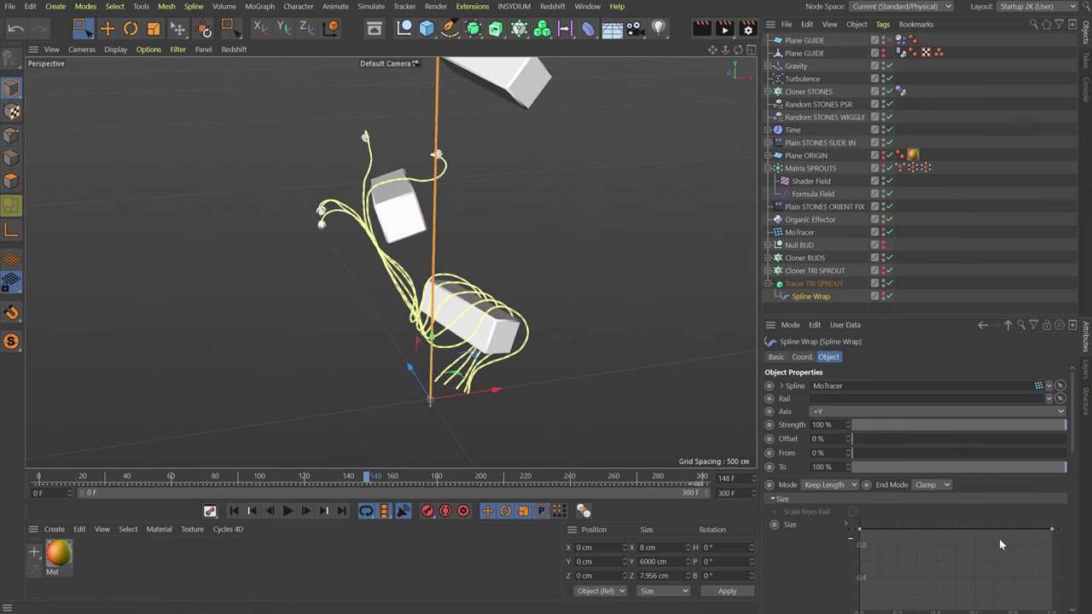
pyautogui.moveTo(1049, 536); pyautogui.dragTo(1058, 567)
pyautogui.keyDown('alt'); pyautogui.moveTo(358, 307); pyautogui.dragTo(352, 382); pyautogui.keyUp('alt')
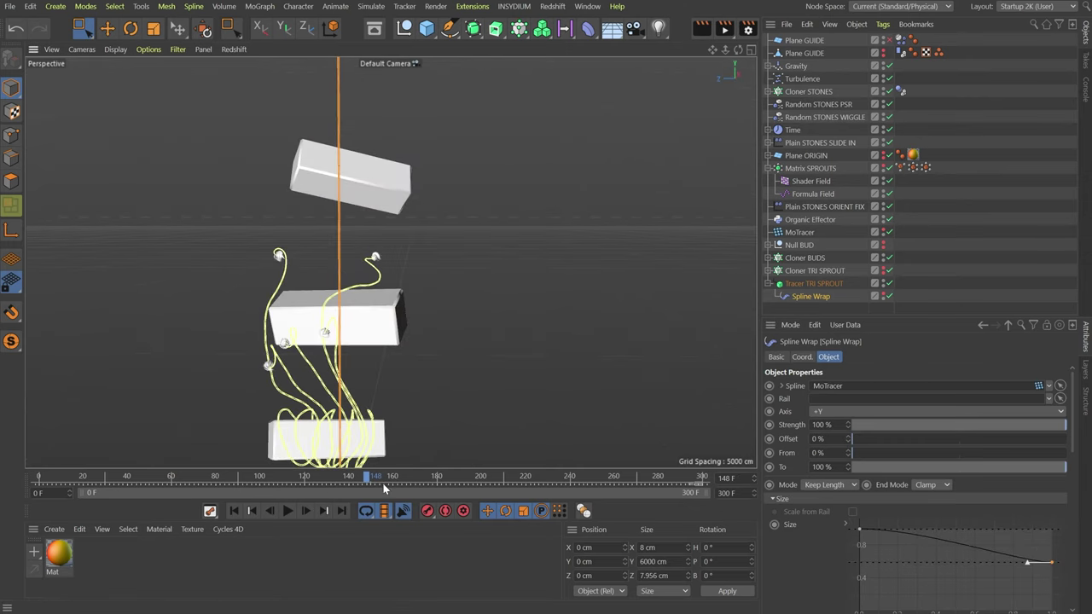
pyautogui.moveTo(376, 478); pyautogui.dragTo(427, 478)
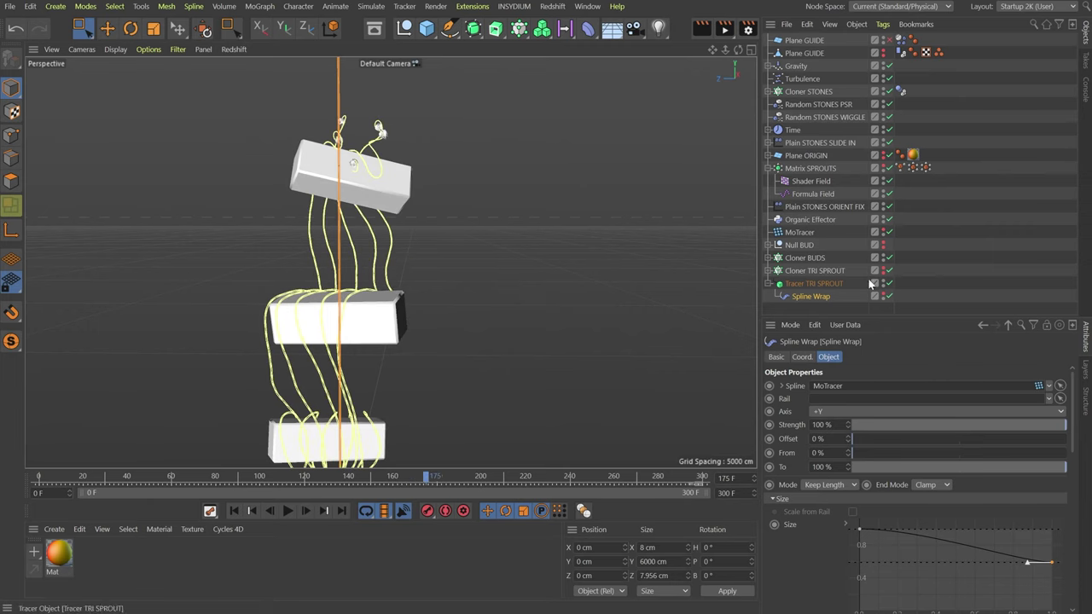
pyautogui.click(381, 305)
pyautogui.keyDown('alt'); pyautogui.moveTo(381, 305); pyautogui.dragTo(366, 273); pyautogui.keyUp('alt')
pyautogui.keyDown('alt'); pyautogui.moveTo(535, 239); pyautogui.dragTo(445, 232); pyautogui.keyUp('alt')
pyautogui.moveTo(427, 476); pyautogui.dragTo(396, 476)
# - In the ORIENT weightmap's Curve layer, move the low point after the first plateau to about 0.4 and check it at frame 173
pyautogui.scroll(-5, 446, 370)
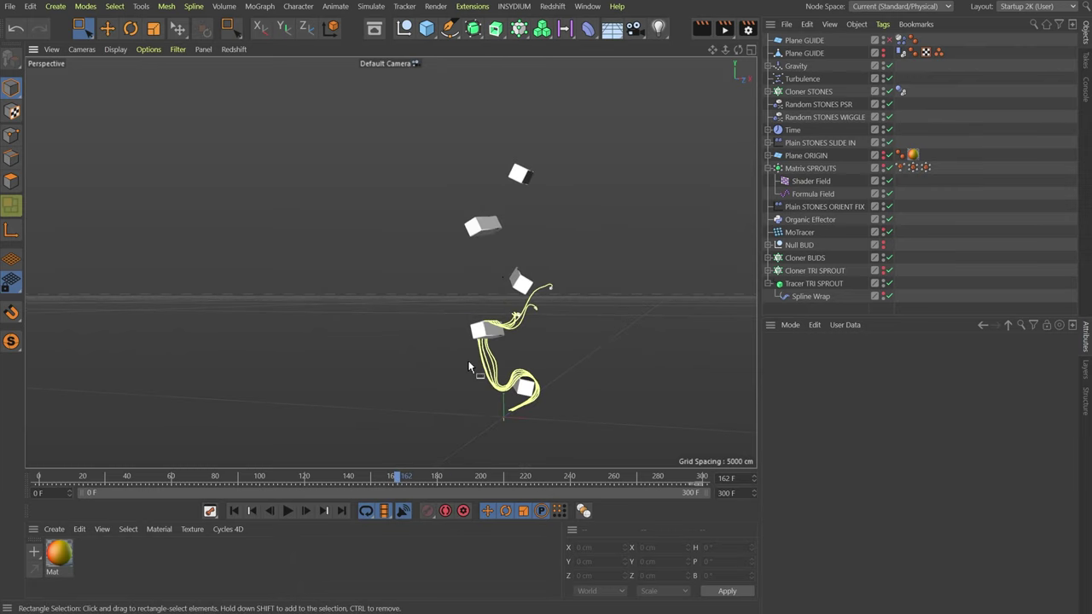
pyautogui.scroll(3, 545, 311)
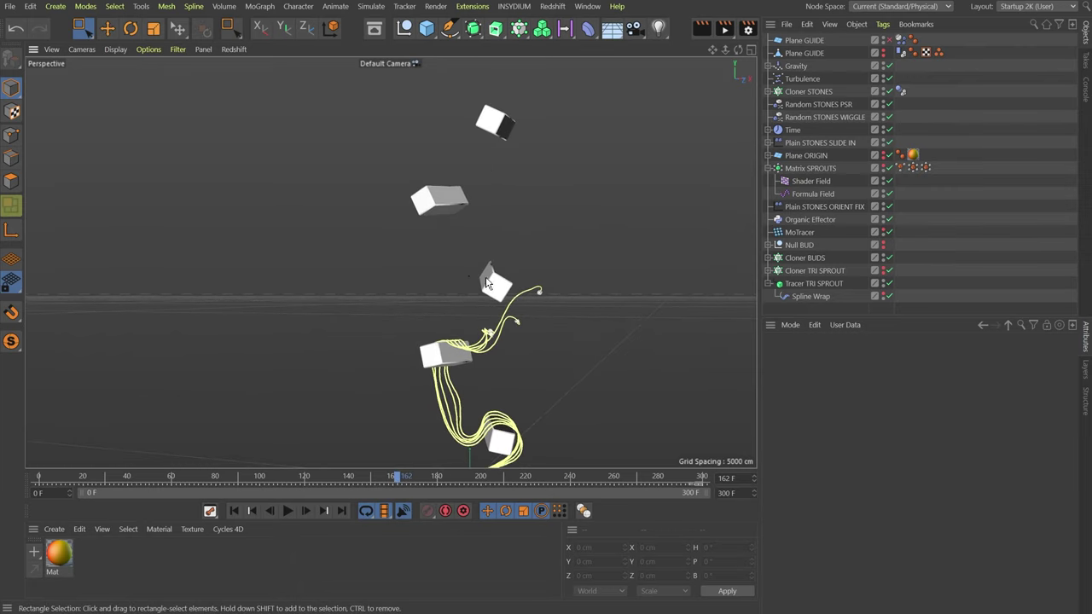
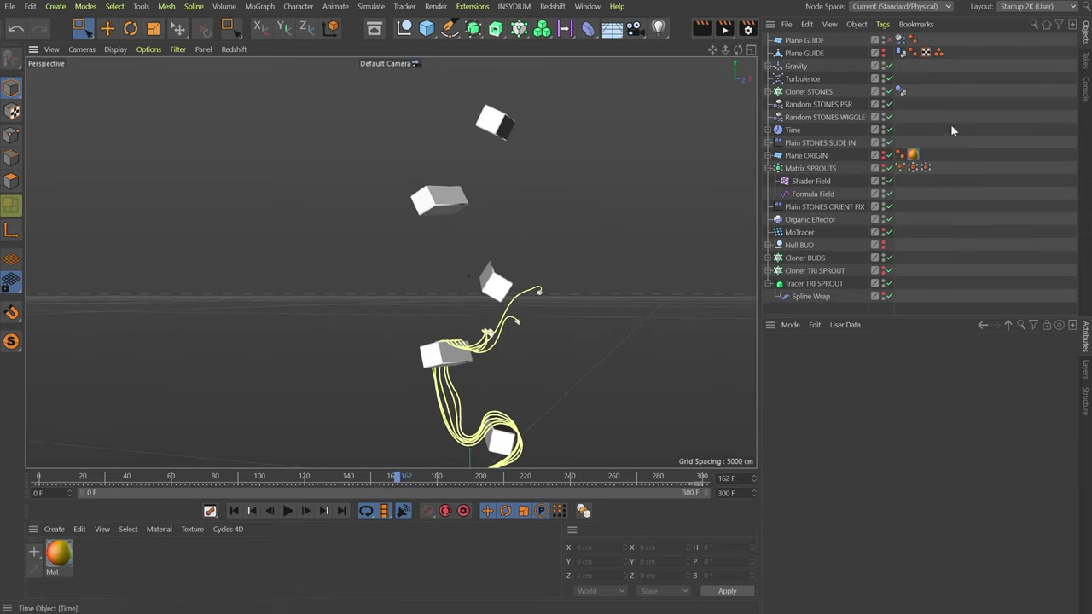
pyautogui.click(925, 168)
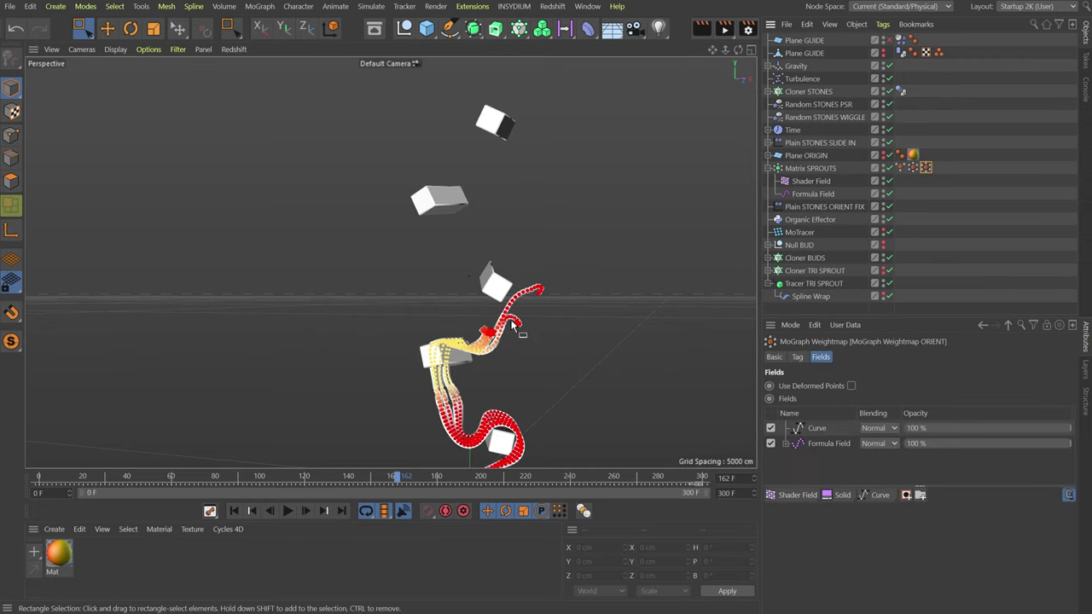
pyautogui.scroll(3, 604, 397)
pyautogui.keyDown('alt'); pyautogui.moveTo(604, 397); pyautogui.dragTo(599, 372); pyautogui.keyUp('alt')
pyautogui.click(831, 429)
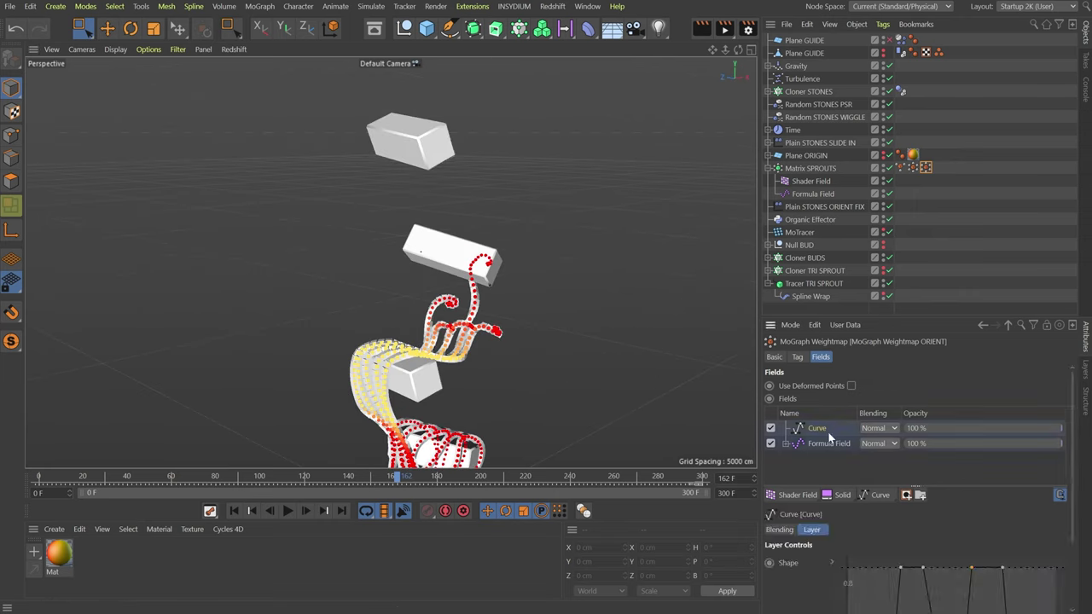
pyautogui.scroll(-3, 863, 522)
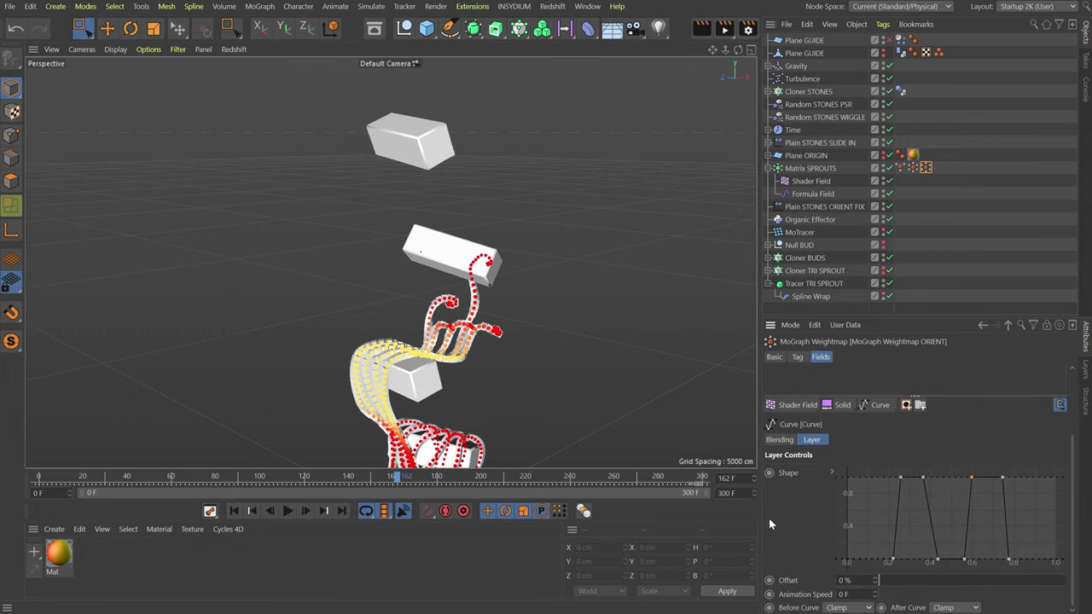
pyautogui.keyDown('alt'); pyautogui.moveTo(535, 422); pyautogui.dragTo(371, 331); pyautogui.keyUp('alt')
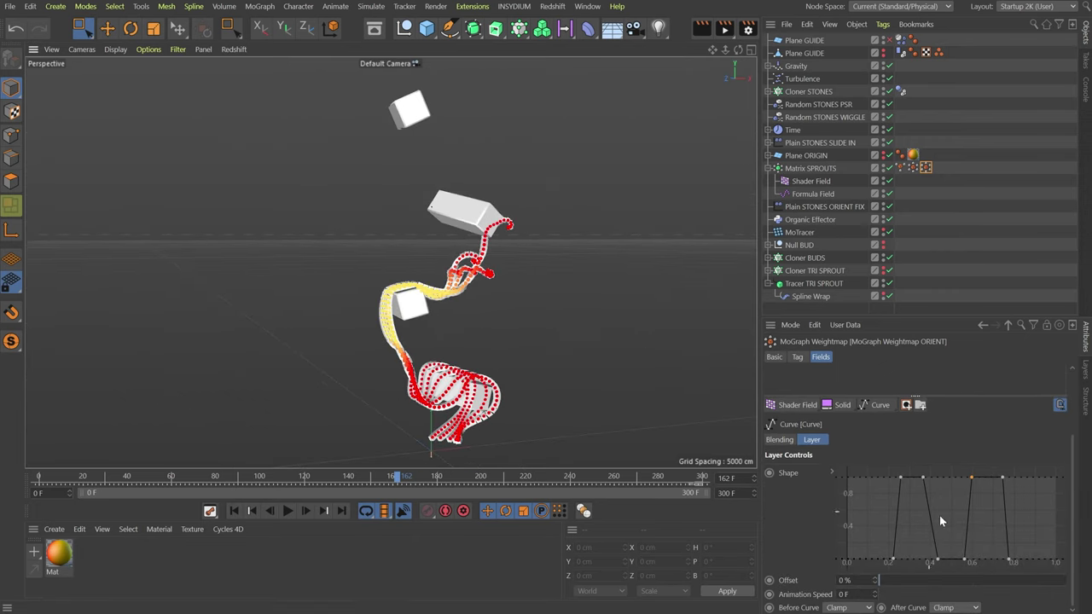
pyautogui.moveTo(941, 562); pyautogui.dragTo(932, 566)
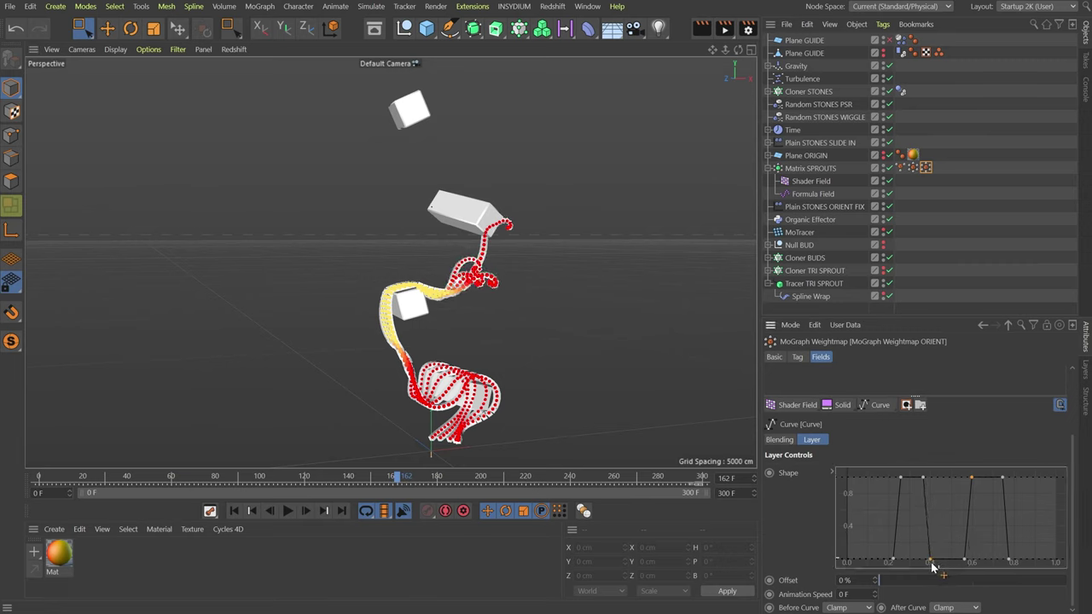
pyautogui.moveTo(395, 477); pyautogui.dragTo(420, 477)
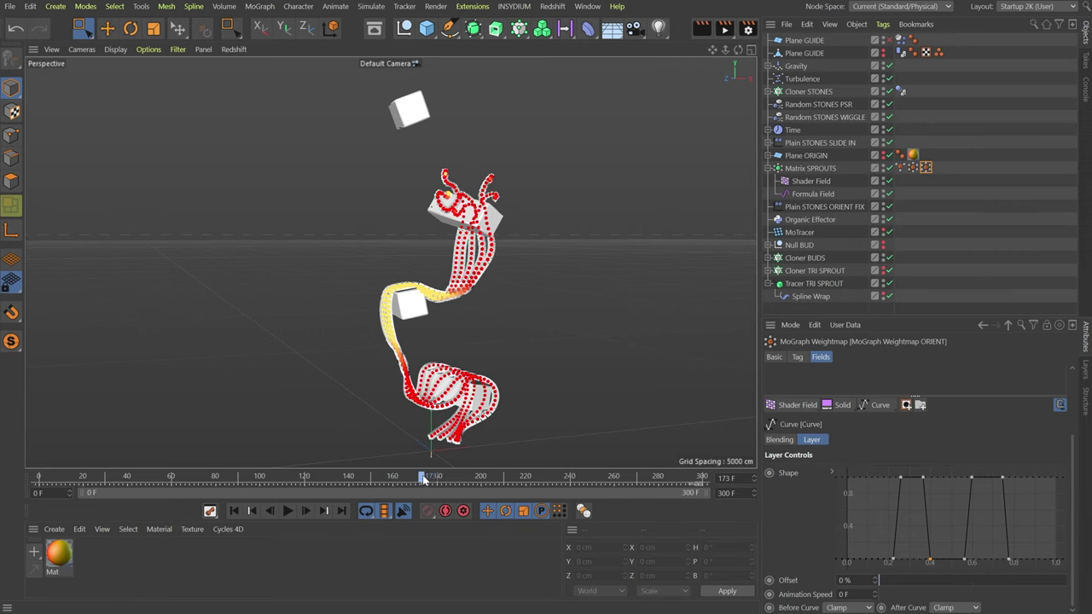
# - Advance to frame 184 and hide Matrix SPROUTS in the viewport to inspect the sprout tips up close
pyautogui.click(943, 198)
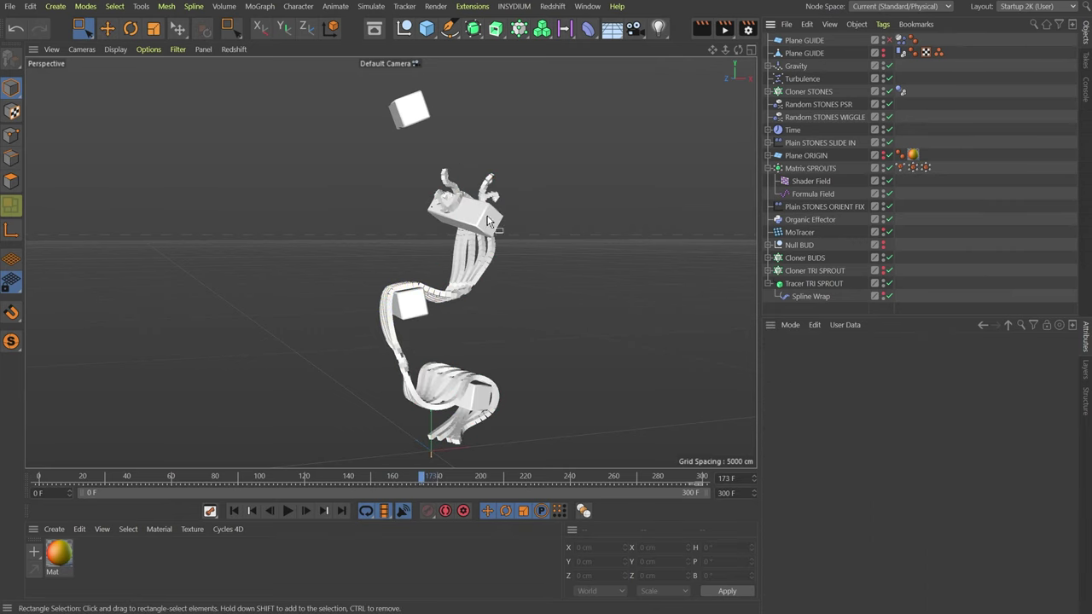
pyautogui.keyDown('alt'); pyautogui.moveTo(366, 196); pyautogui.dragTo(402, 254); pyautogui.keyUp('alt')
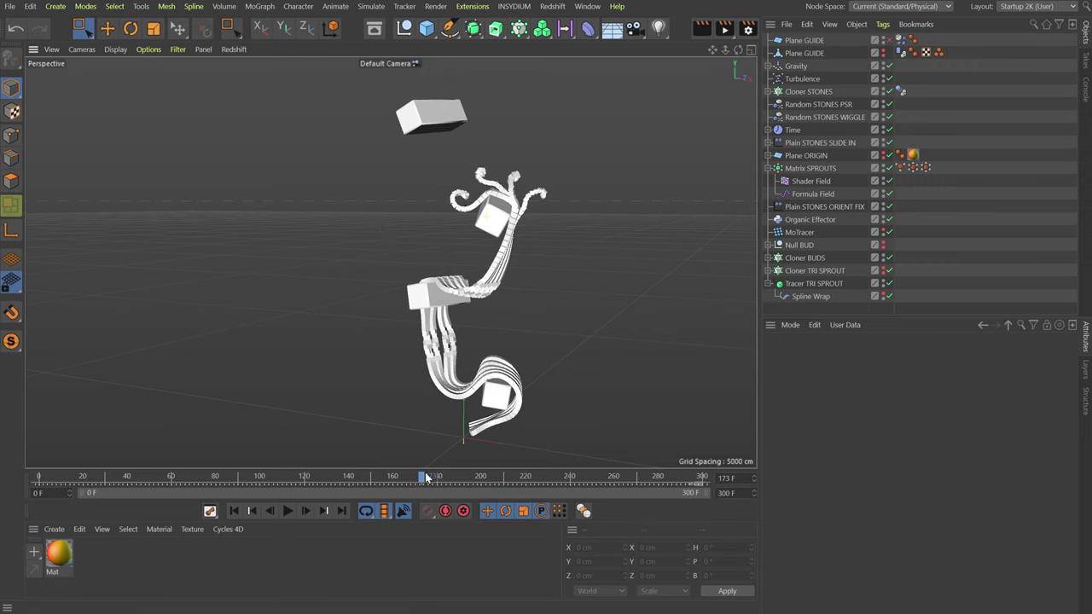
pyautogui.moveTo(421, 478); pyautogui.dragTo(444, 476)
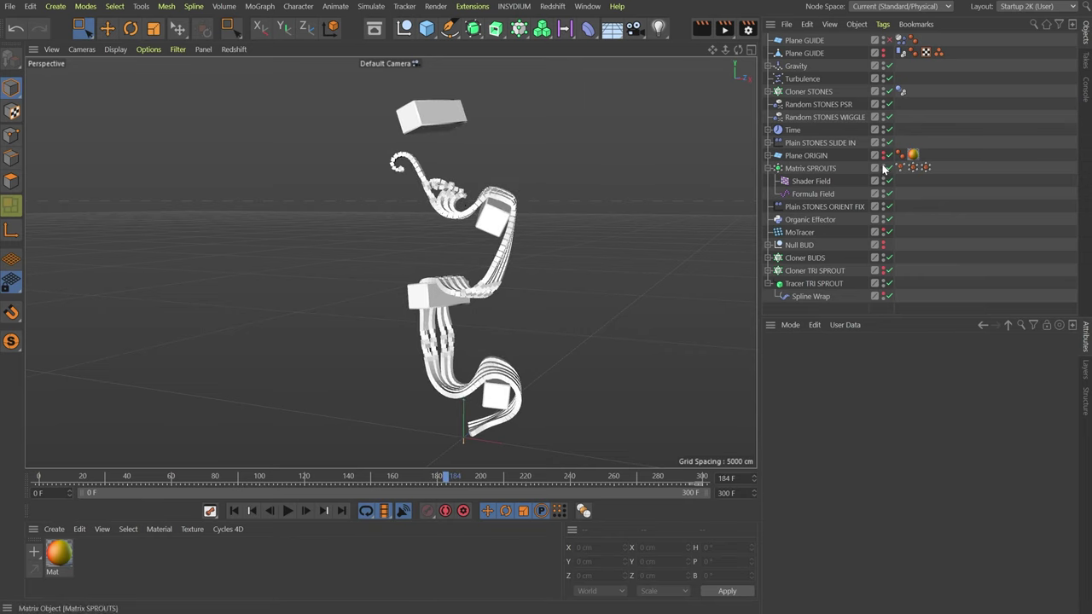
pyautogui.keyDown('alt'); pyautogui.moveTo(597, 358); pyautogui.dragTo(536, 322); pyautogui.keyUp('alt')
pyautogui.keyDown('alt'); pyautogui.moveTo(512, 366); pyautogui.dragTo(540, 349); pyautogui.keyUp('alt')
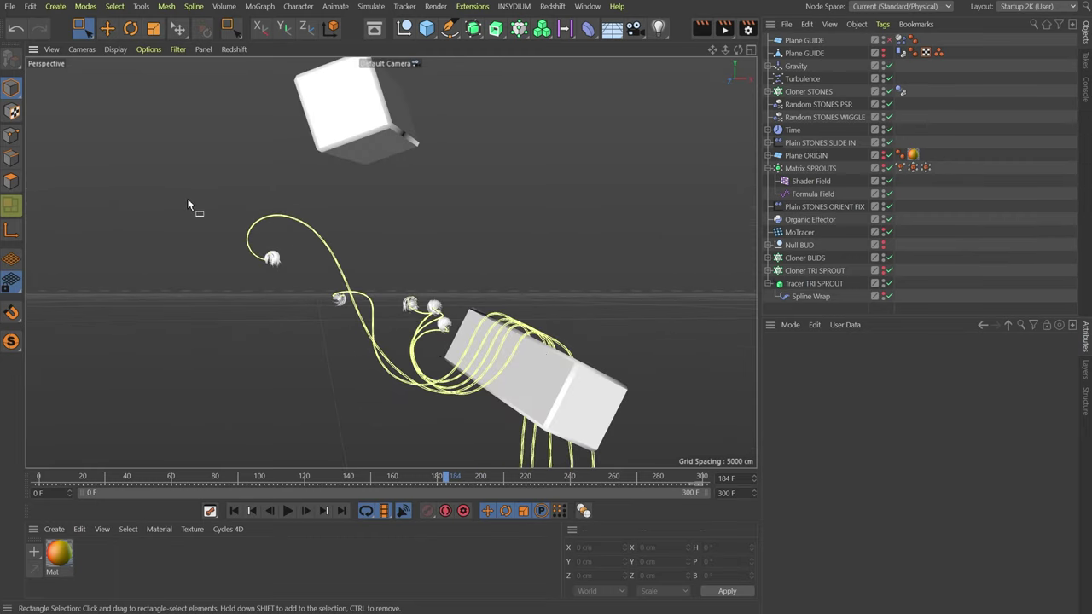
# - Start a new project, add a MoSpline and change its display mode to a plain line
pyautogui.hotkey('ctrl', 'n')
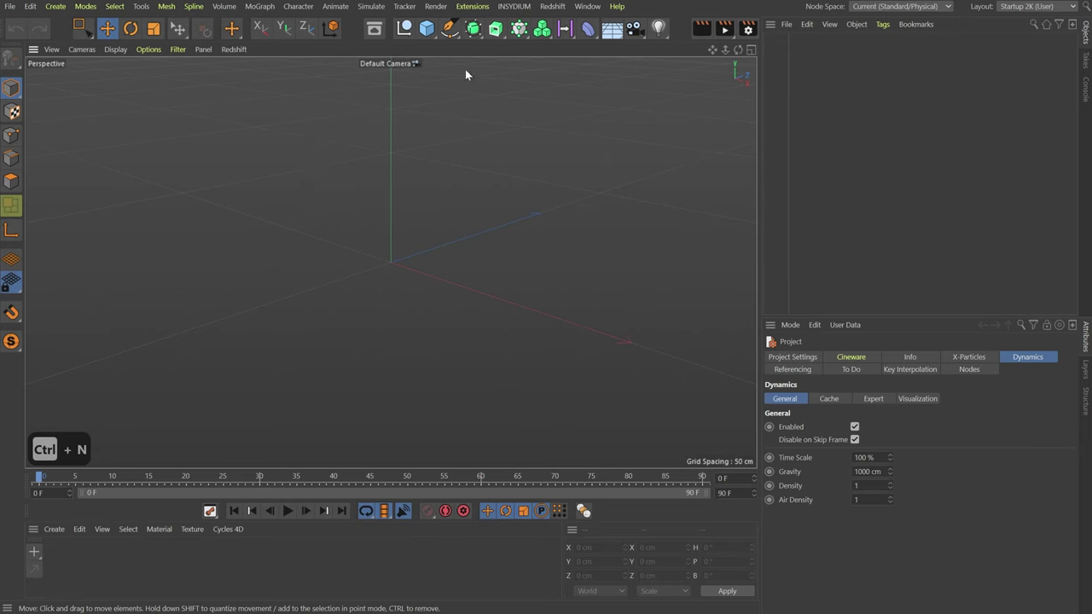
pyautogui.click(518, 29)
pyautogui.click(655, 92)
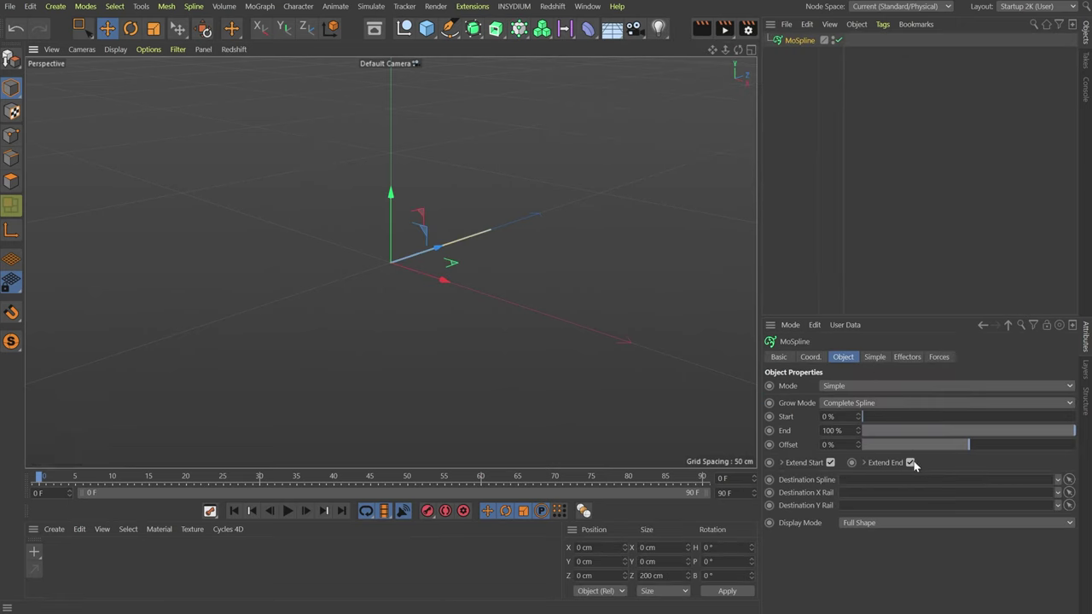
pyautogui.click(856, 522)
pyautogui.click(855, 497)
# - Set the MoSpline's simple-mode Steps to 32 and Segments to 16
pyautogui.click(877, 357)
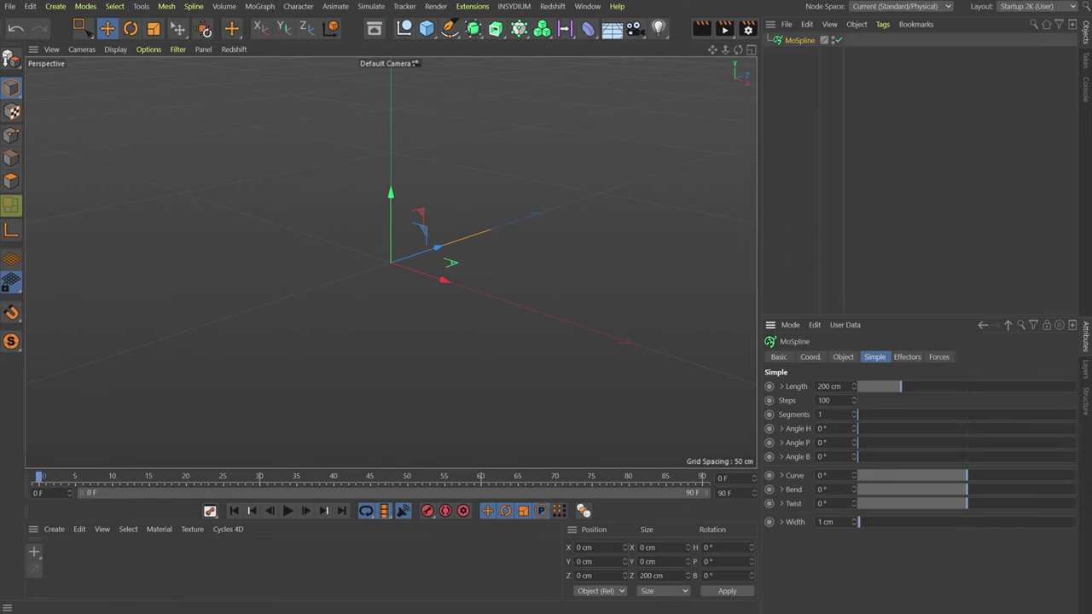
pyautogui.write('32')
pyautogui.press('Tab')
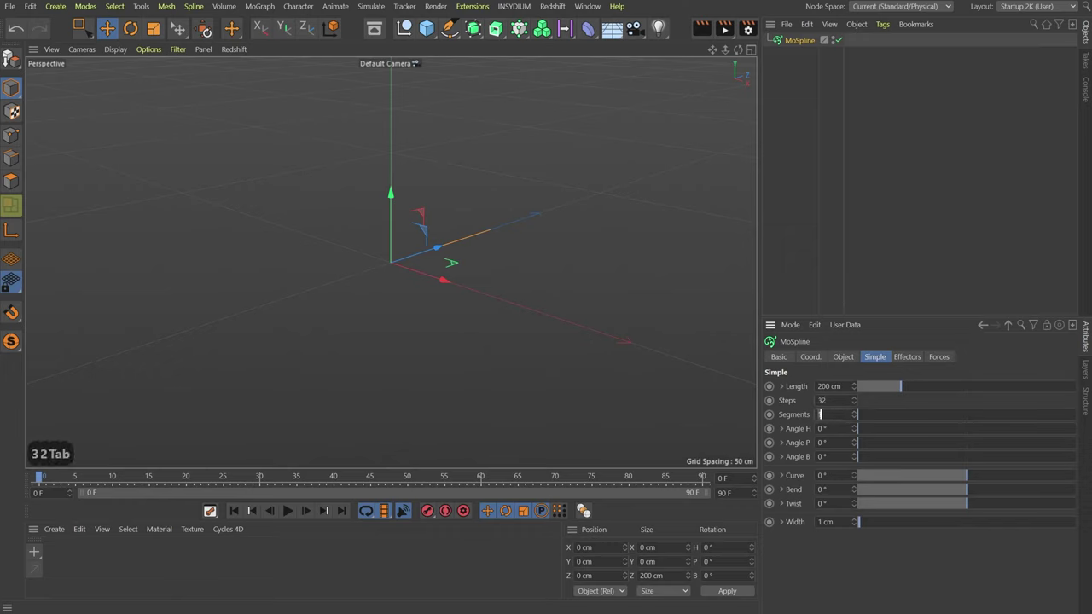
pyautogui.write('16')
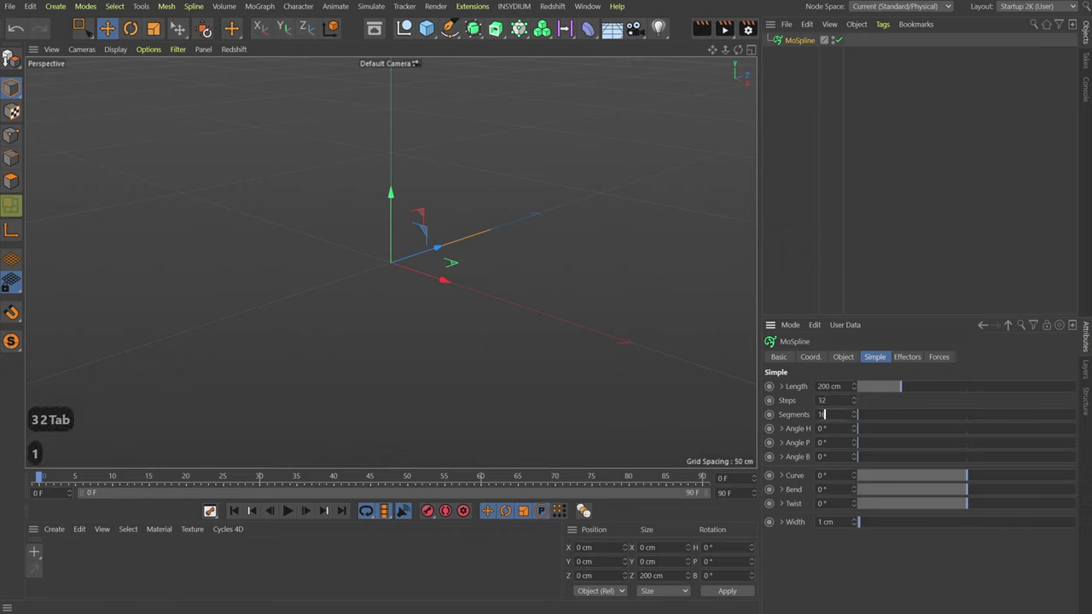
pyautogui.press('Return')
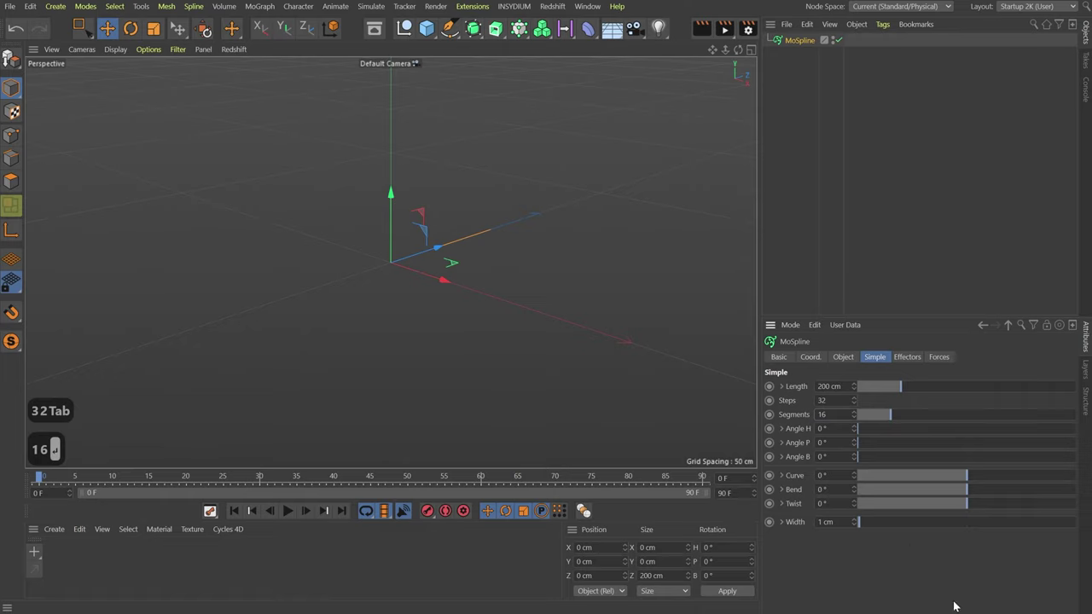
# - Set the MoSpline's Curve to 171° and ramp its Curve spline from 0 at about 0.2 up to 1 at the end
pyautogui.click(781, 475)
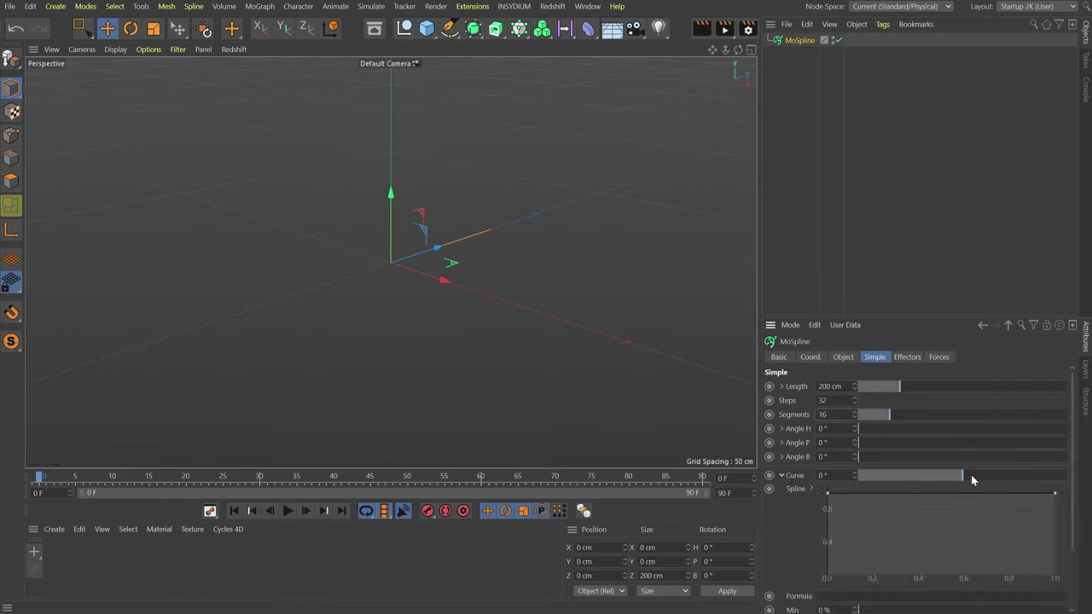
pyautogui.moveTo(978, 475); pyautogui.dragTo(992, 484)
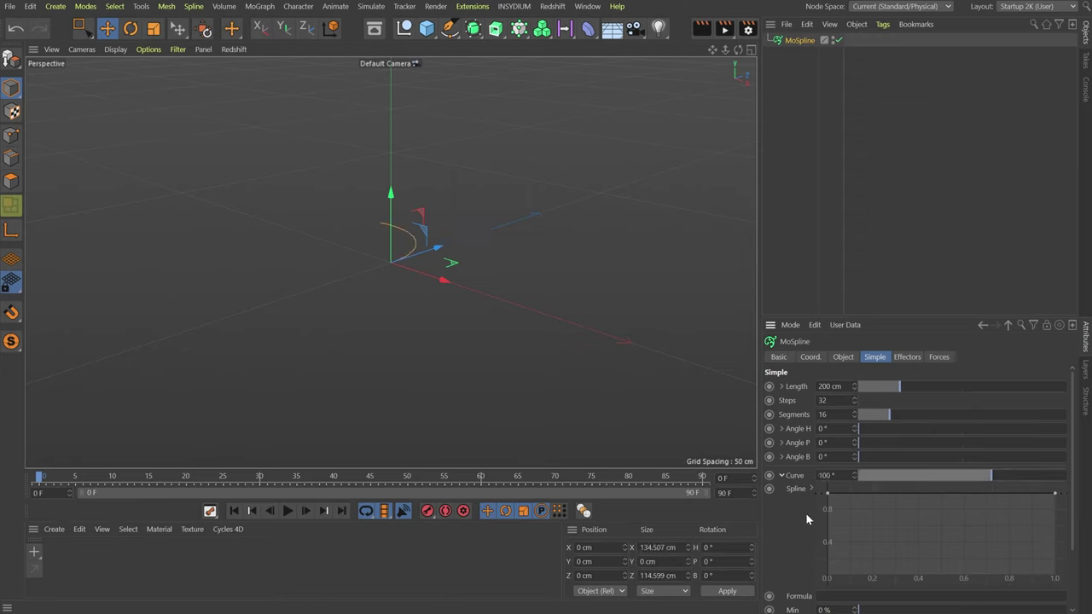
pyautogui.moveTo(829, 493); pyautogui.dragTo(868, 607)
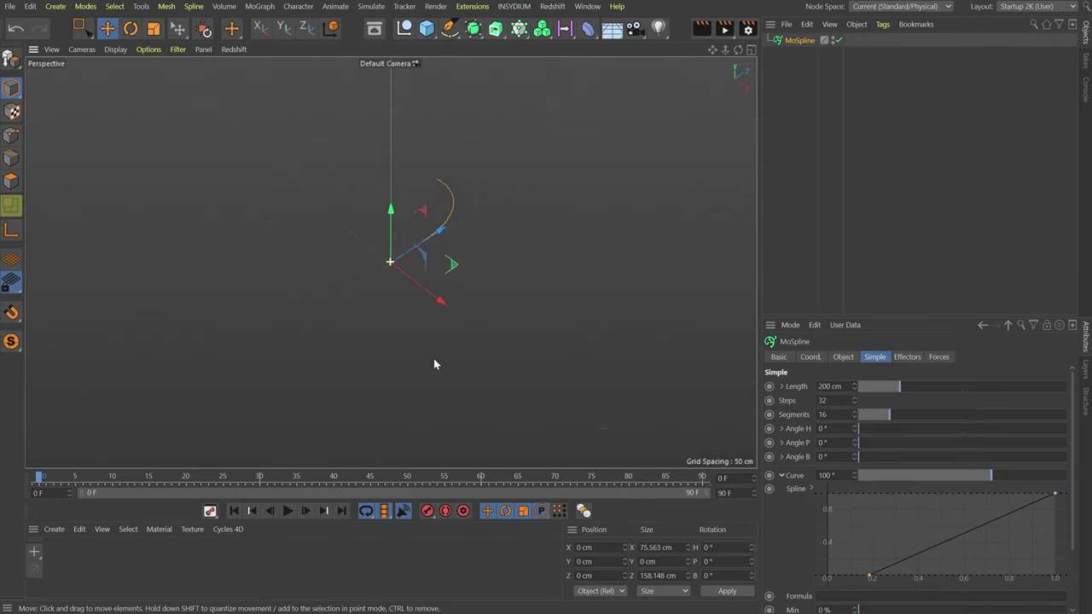
pyautogui.keyDown('alt'); pyautogui.moveTo(433, 358); pyautogui.dragTo(452, 282); pyautogui.keyUp('alt')
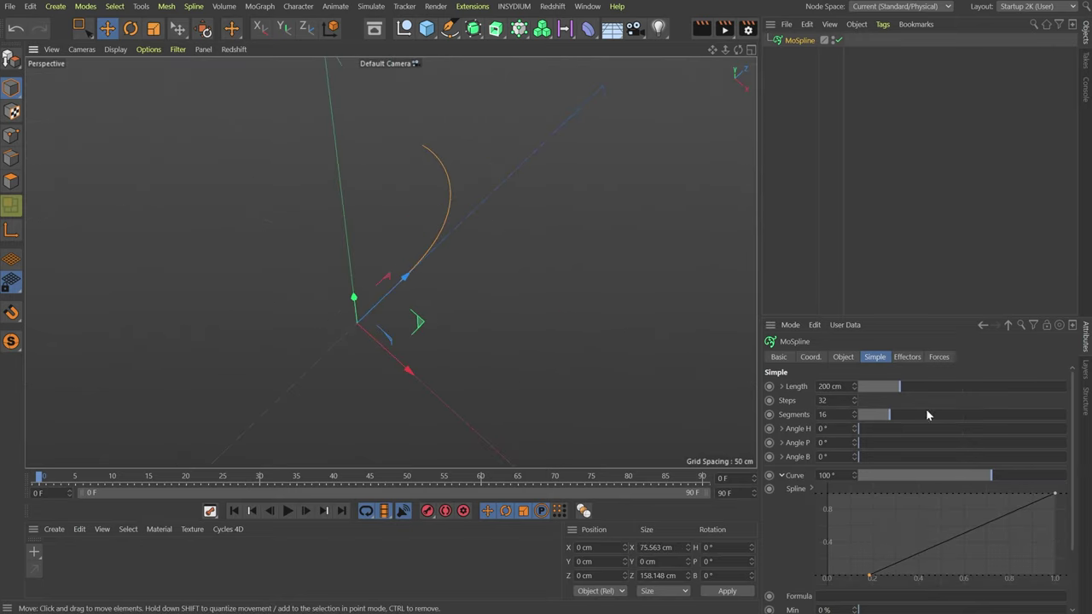
pyautogui.click(1016, 476)
pyautogui.moveTo(1016, 485); pyautogui.dragTo(1013, 485)
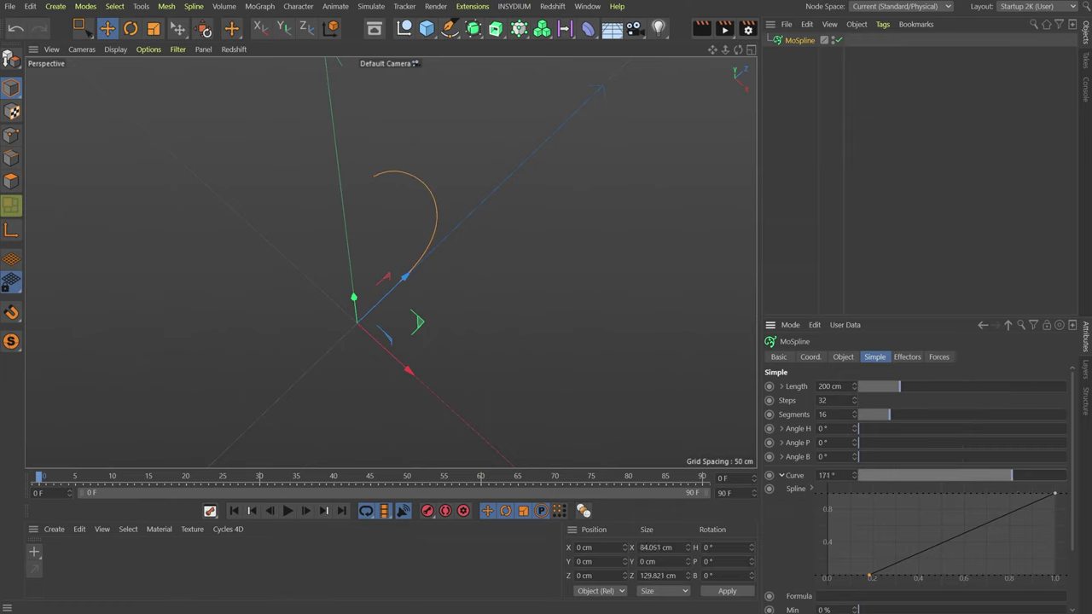
# - Turn off Maintain Angle for the MoSpline's Curve and enter the formula seg/tot
pyautogui.scroll(-3, 788, 515)
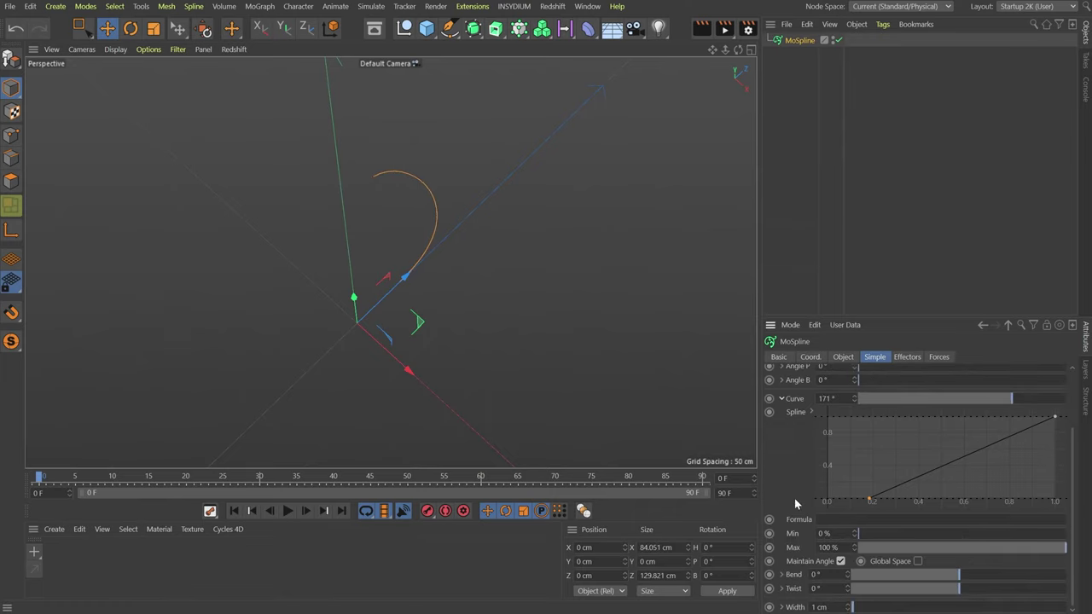
pyautogui.click(840, 561)
pyautogui.write('sef')
pyautogui.press('BackSpace')
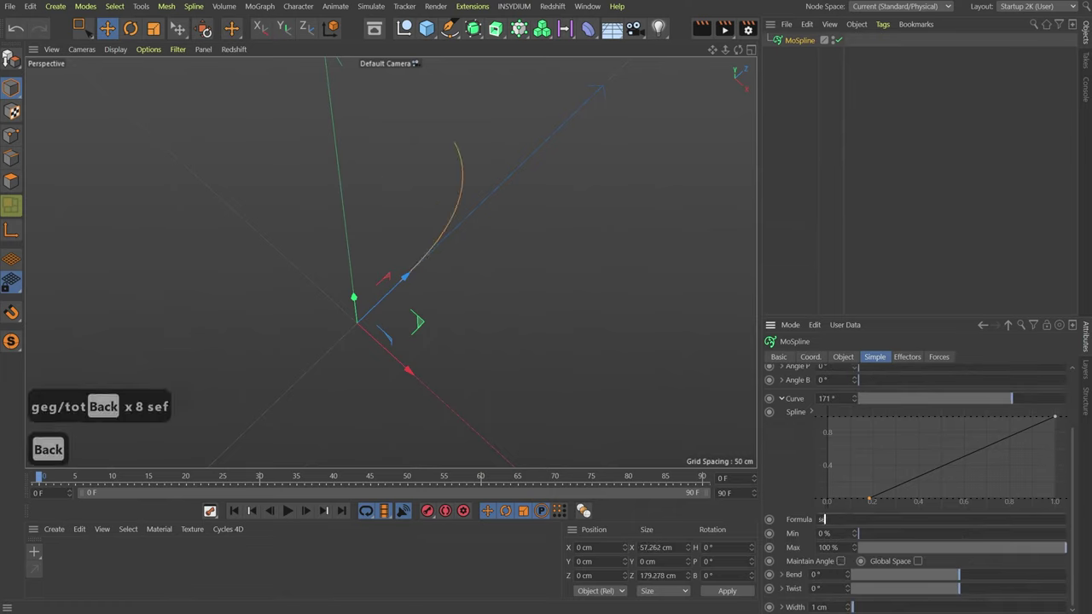
pyautogui.write('g/t')
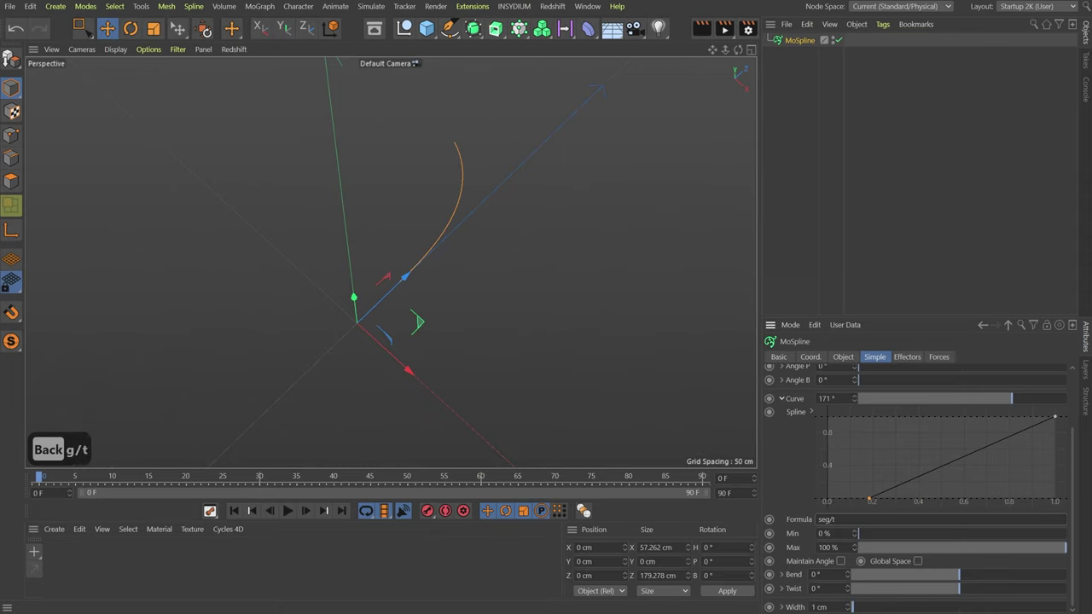
pyautogui.write('ot')
pyautogui.press('Return')
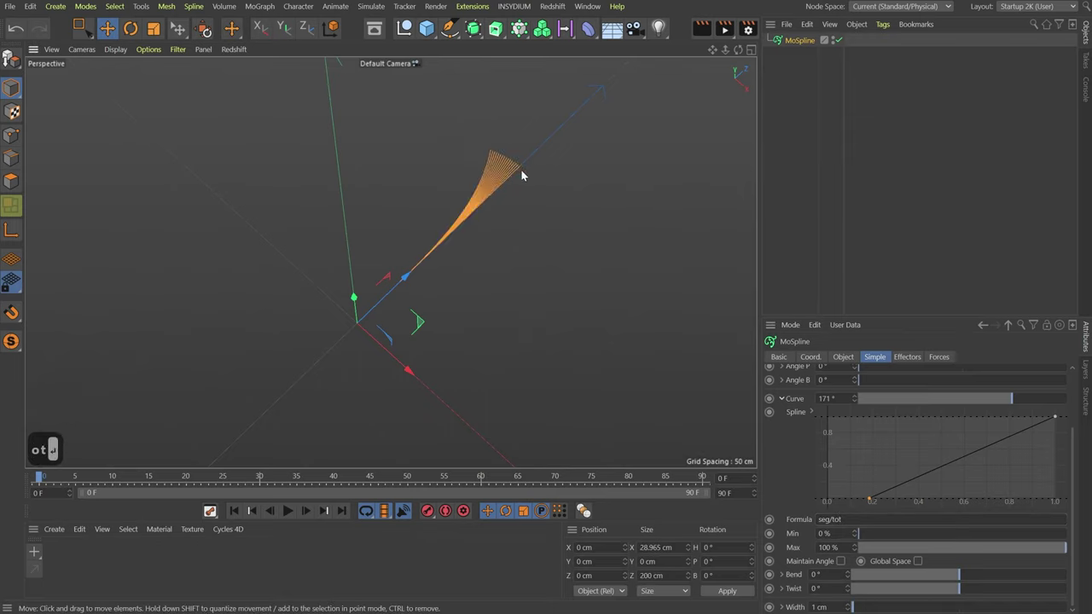
# - Raise the MoSpline's Curve to 1459° so the segments fan out into curls
pyautogui.scroll(3, 522, 175)
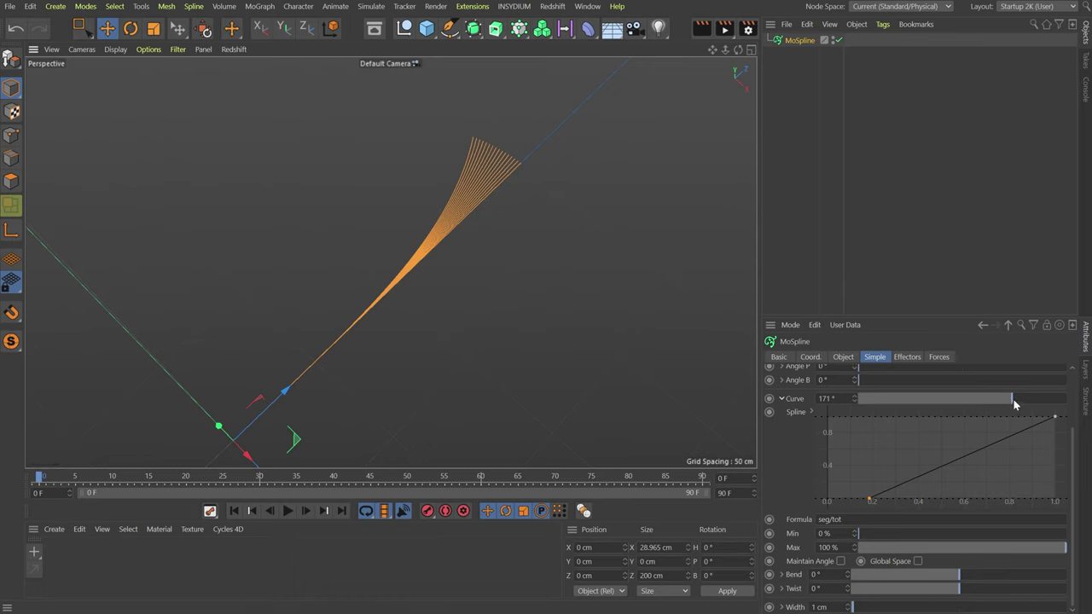
pyautogui.moveTo(1014, 404); pyautogui.dragTo(1068, 401)
pyautogui.moveTo(856, 398); pyautogui.dragTo(1006, 397)
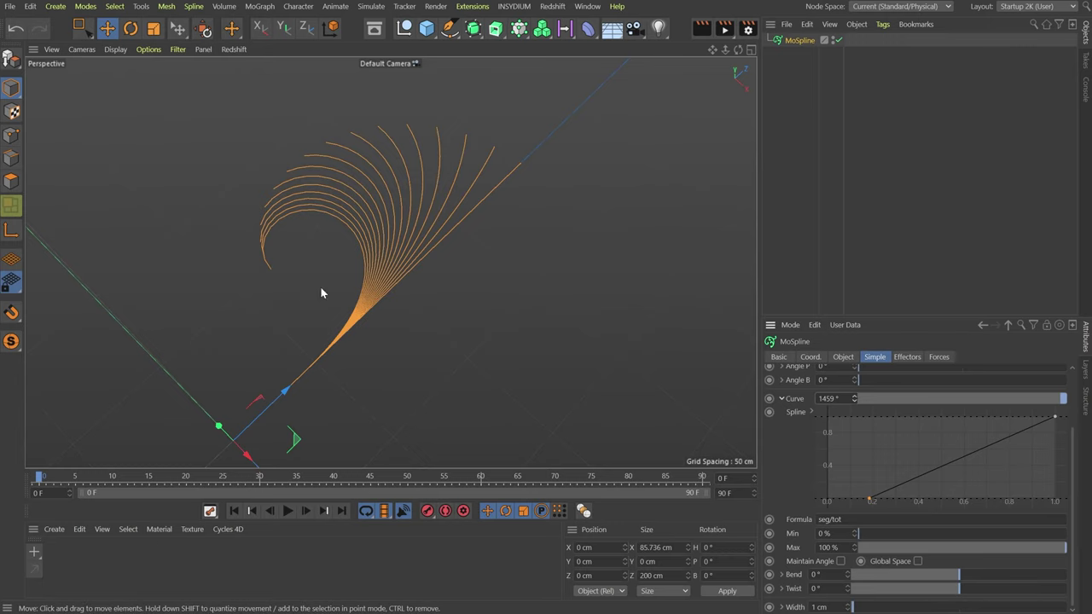
pyautogui.keyDown('alt'); pyautogui.moveTo(324, 290); pyautogui.dragTo(399, 307); pyautogui.keyUp('alt')
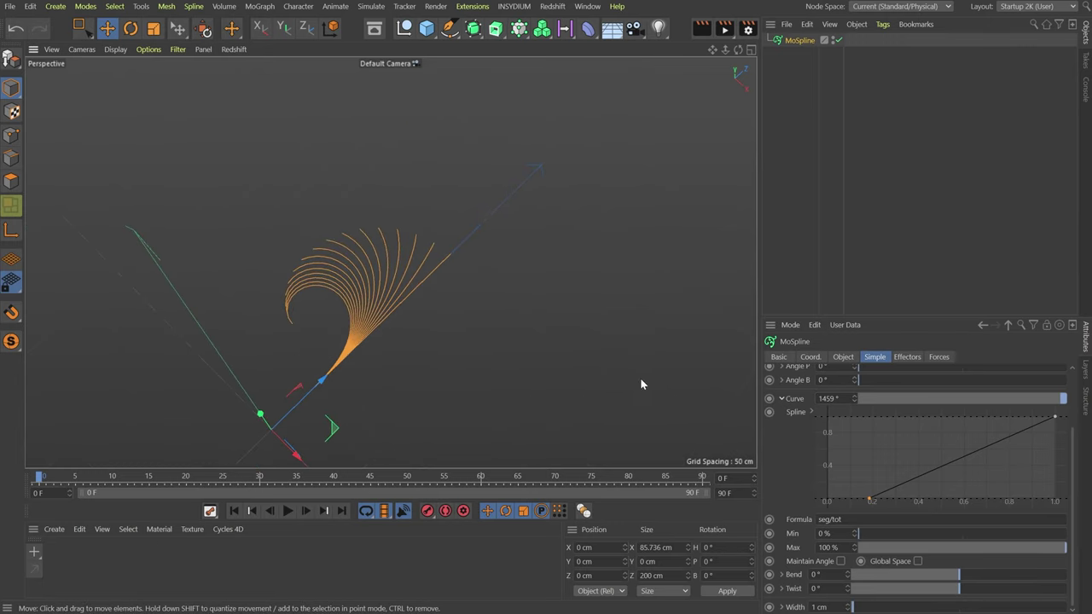
# - Lower the end of the Length spline to about 0.6 and set Curve to 1179°
pyautogui.scroll(3, 786, 450)
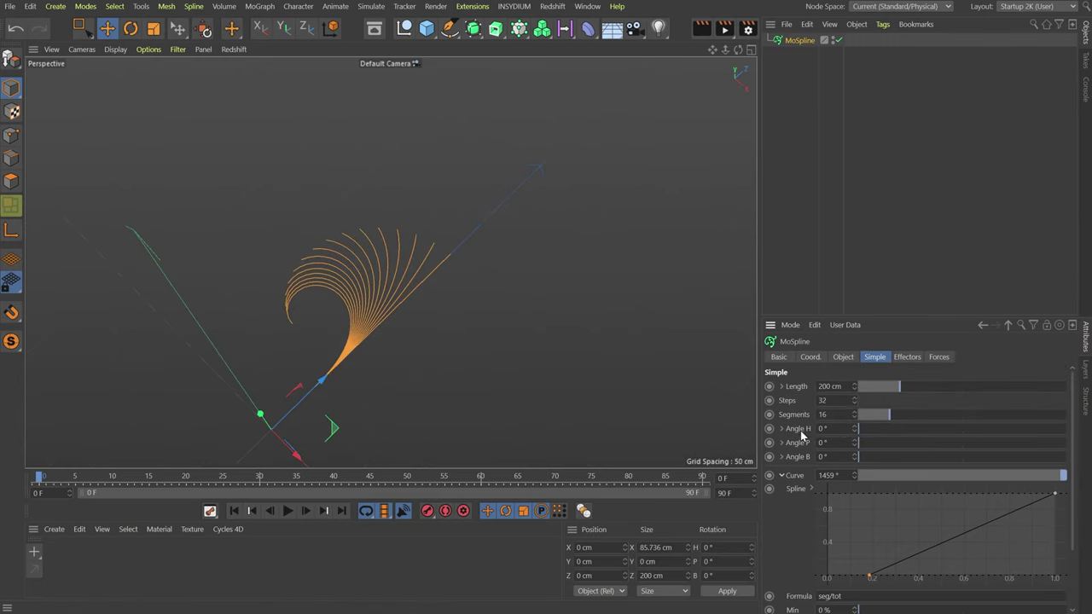
pyautogui.click(782, 387)
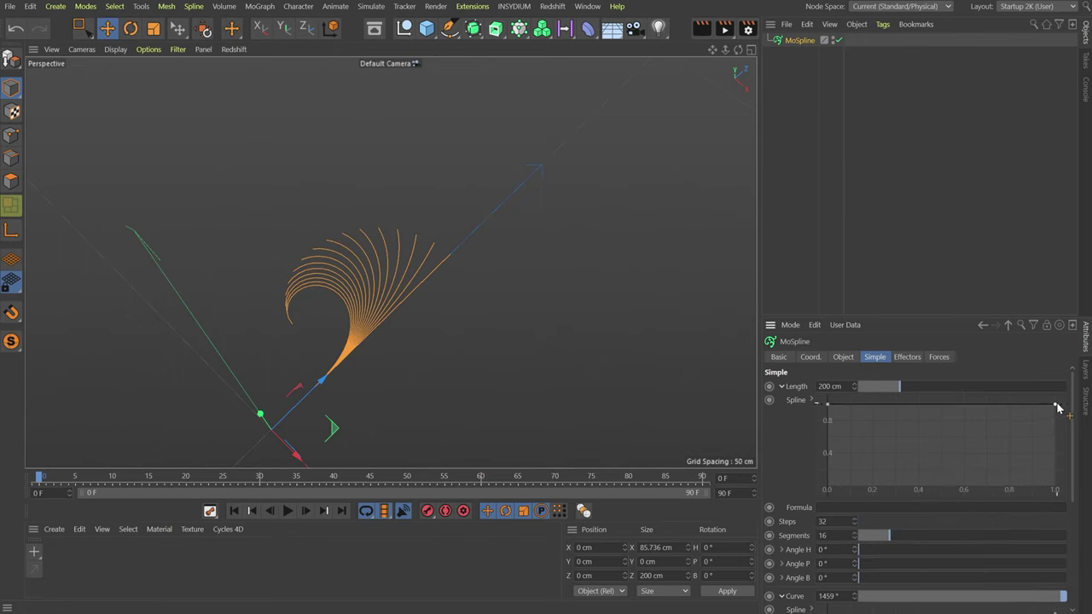
pyautogui.moveTo(1057, 409); pyautogui.dragTo(1067, 443)
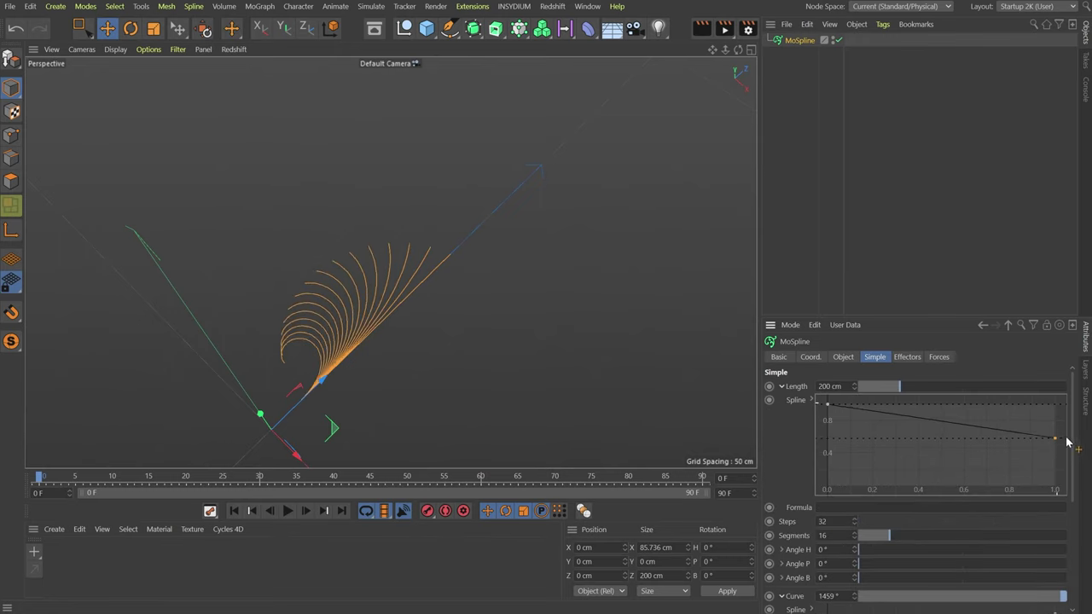
pyautogui.scroll(-5, 786, 466)
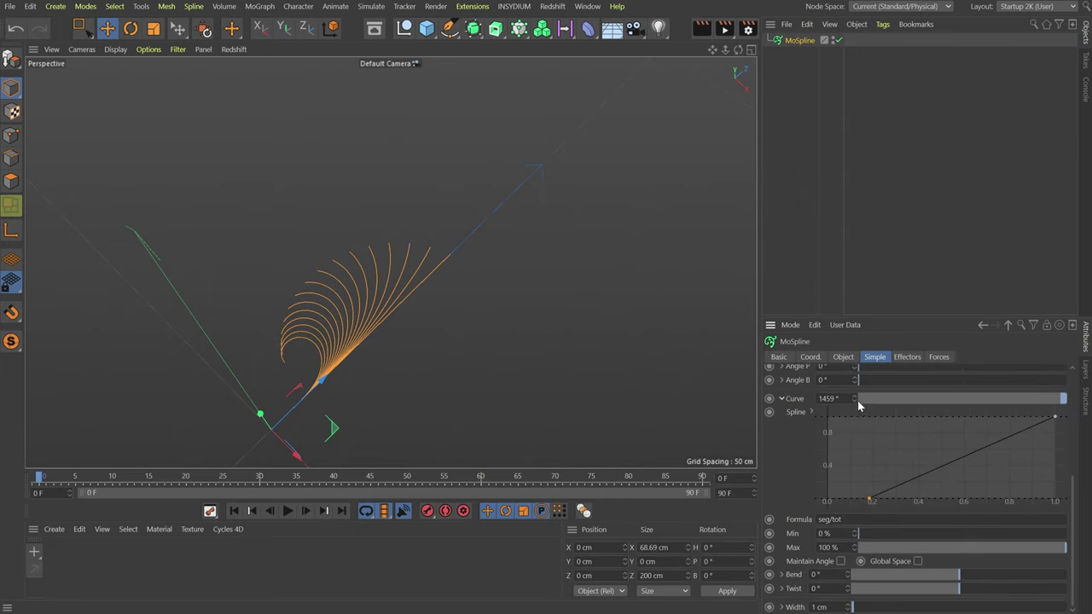
pyautogui.moveTo(857, 399); pyautogui.dragTo(822, 404)
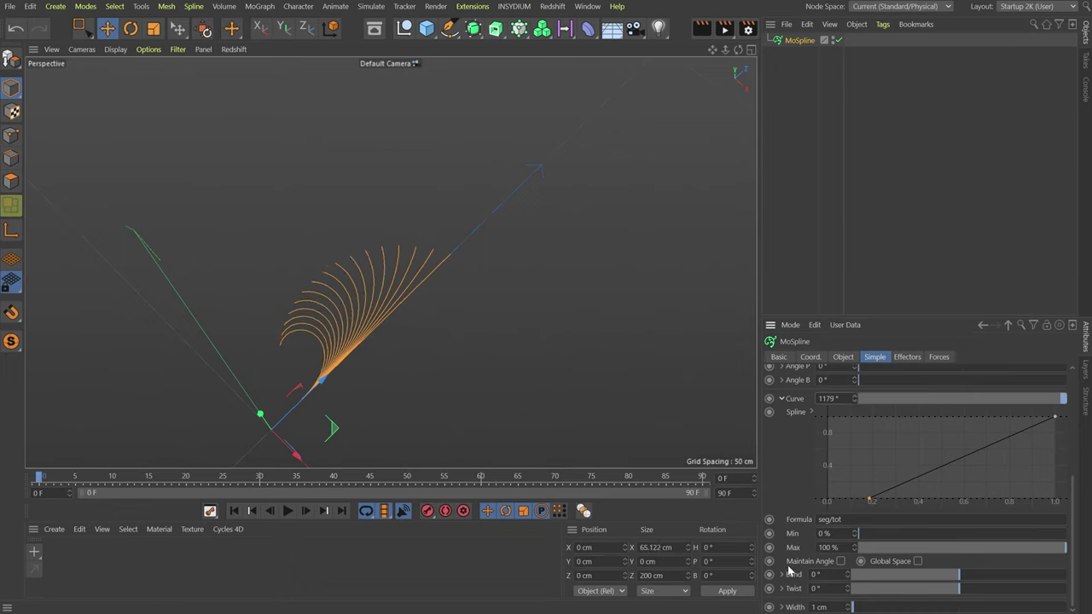
# - Set the MoSpline's Bend to 111° and ramp its Bend spline from 0 near the start up to 1 at the end
pyautogui.moveTo(983, 577)
pyautogui.mouseDown()
pyautogui.moveTo(1017, 578)
pyautogui.moveTo(990, 577)
pyautogui.mouseUp()
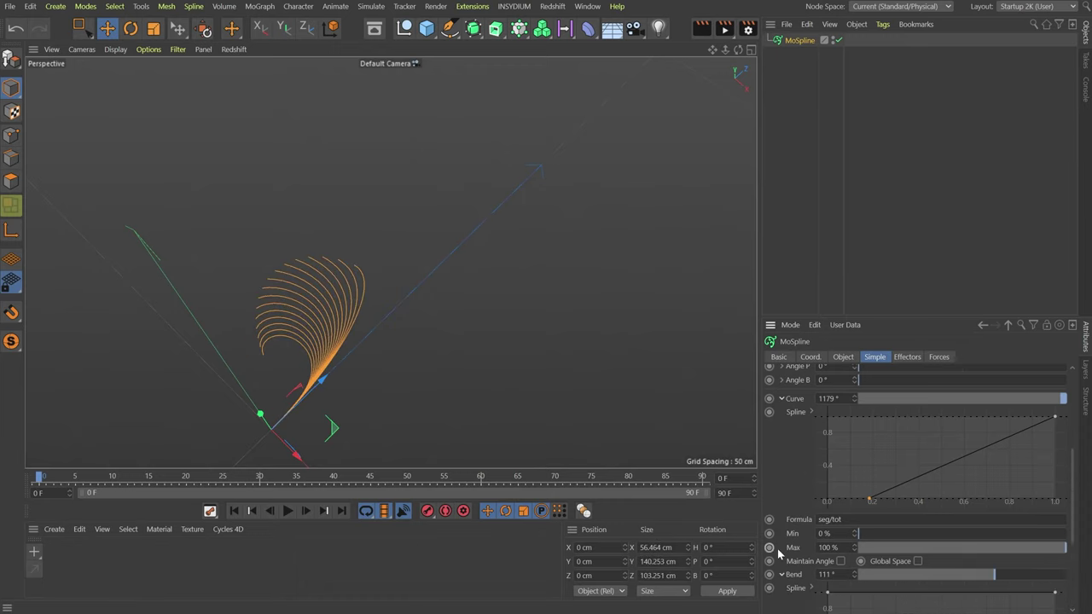
pyautogui.click(782, 575)
pyautogui.scroll(-2, 844, 543)
pyautogui.moveTo(828, 515); pyautogui.dragTo(833, 596)
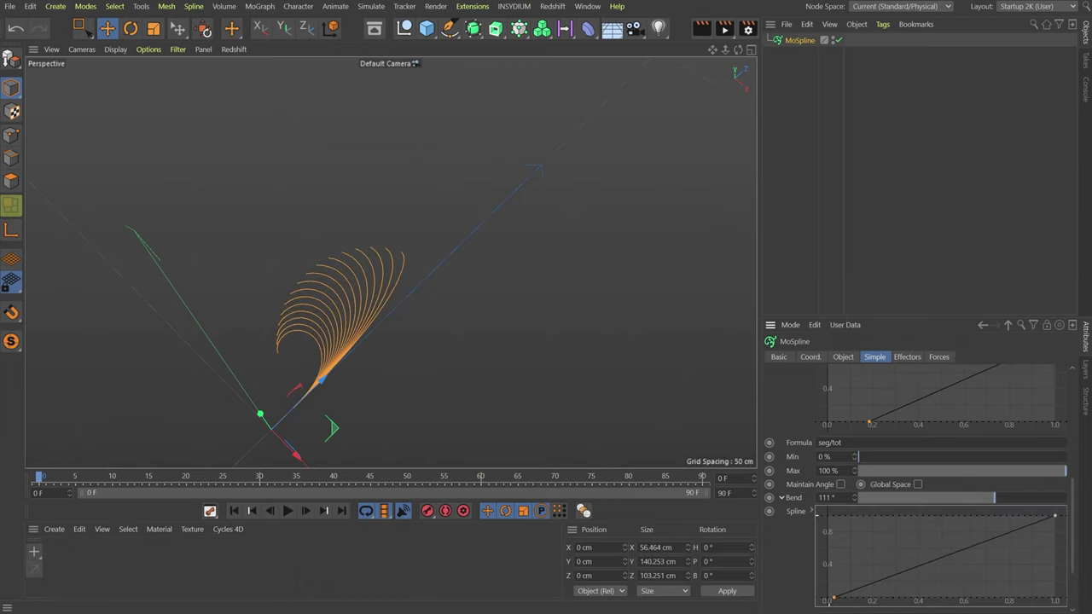
pyautogui.scroll(-2, 787, 561)
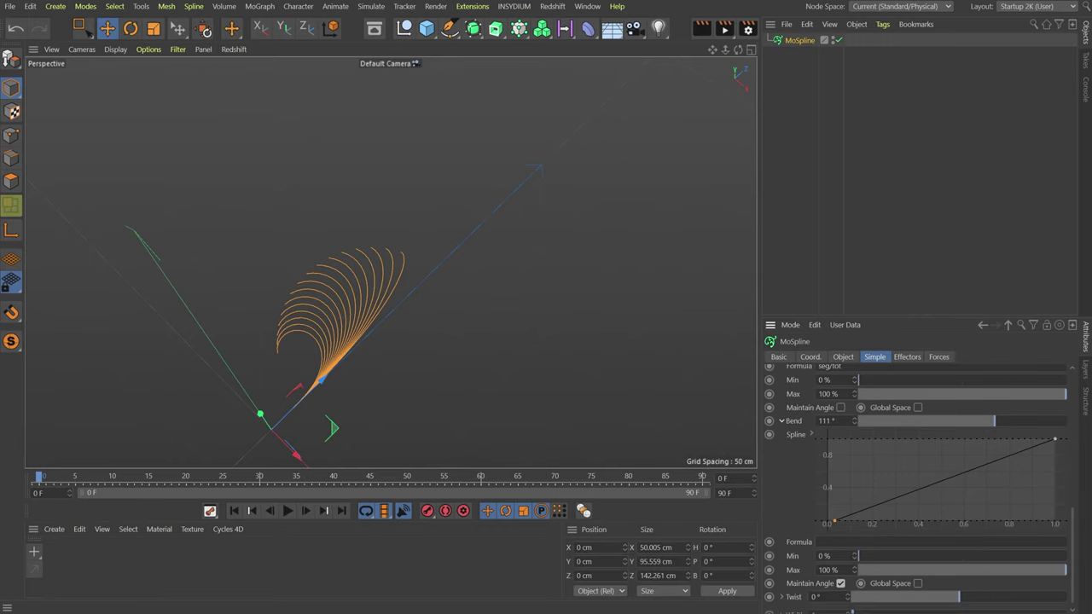
# - Set the MoSpline's Angle B to 70° and inspect the fan of segments from several angles
pyautogui.keyDown('alt'); pyautogui.moveTo(372, 382); pyautogui.dragTo(441, 287); pyautogui.keyUp('alt')
pyautogui.scroll(4, 803, 466)
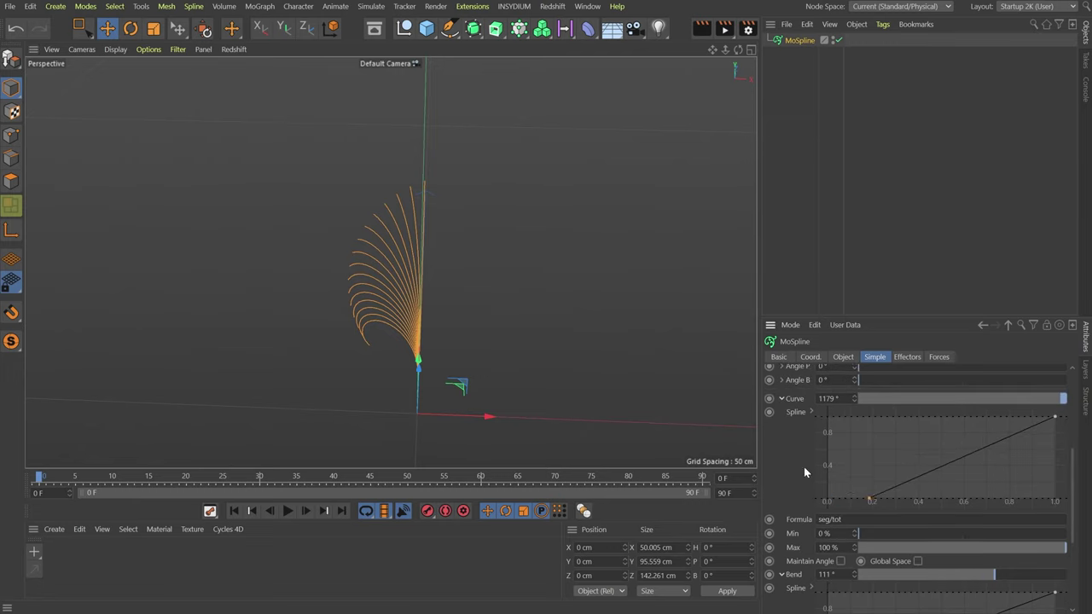
pyautogui.scroll(4, 787, 442)
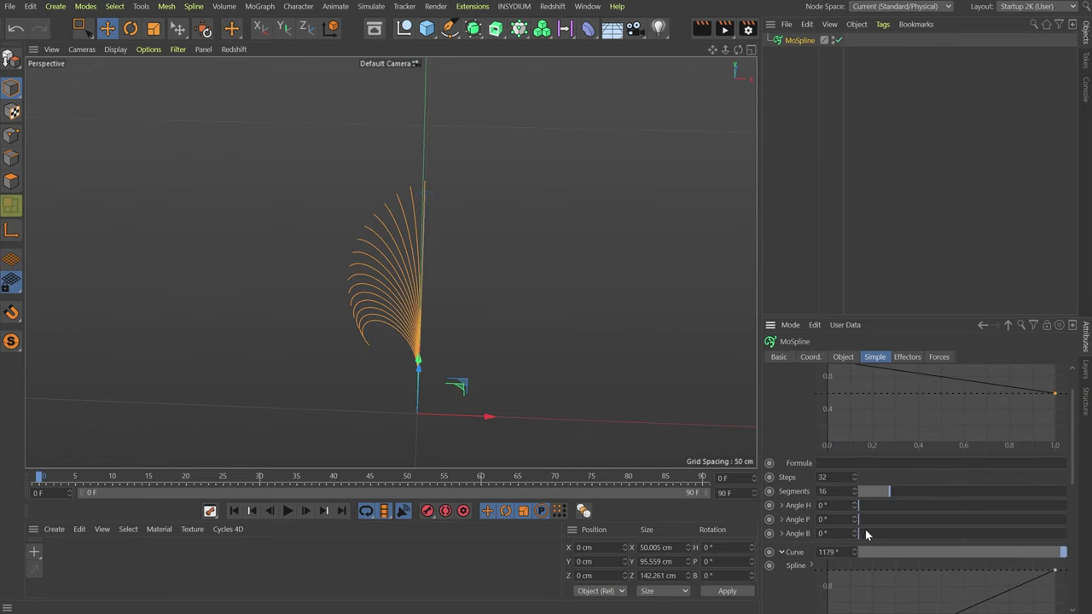
pyautogui.moveTo(865, 534); pyautogui.dragTo(900, 535)
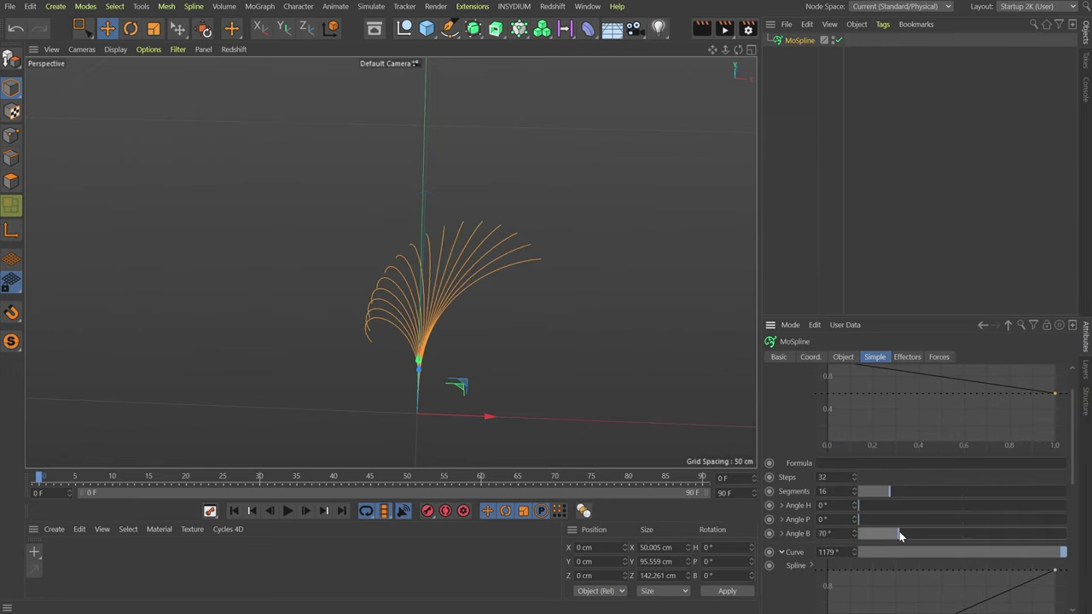
pyautogui.keyDown('alt'); pyautogui.moveTo(377, 310); pyautogui.dragTo(358, 282); pyautogui.keyUp('alt')
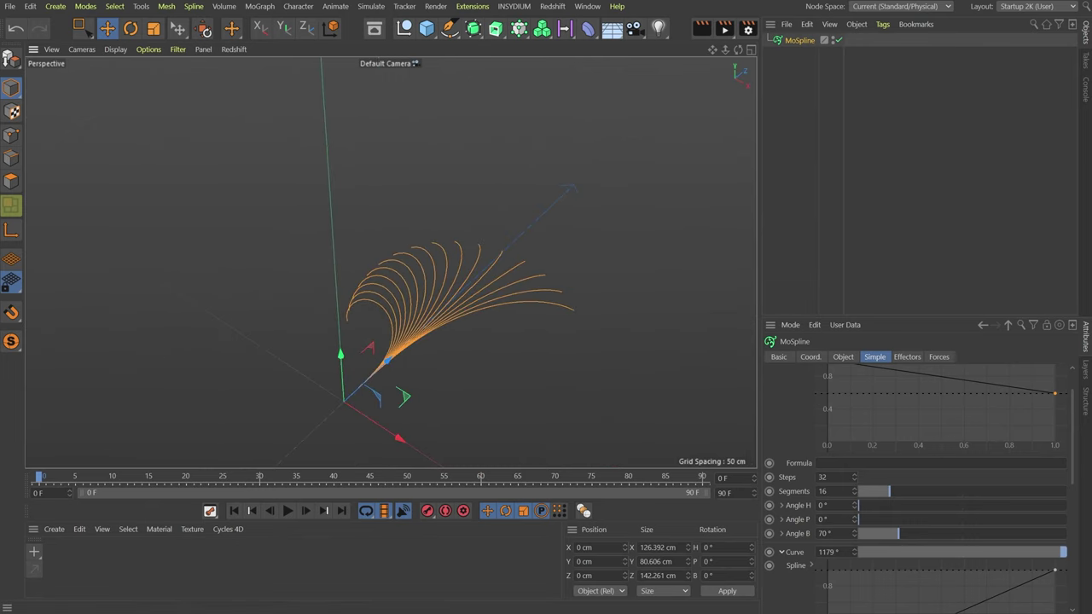
pyautogui.scroll(2, 794, 495)
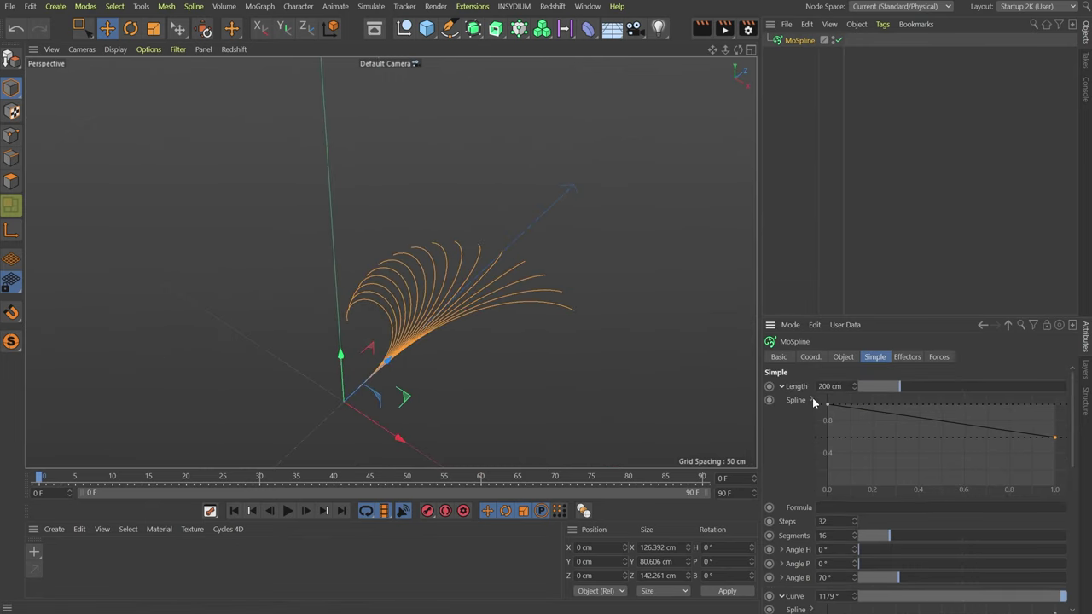
pyautogui.click(782, 388)
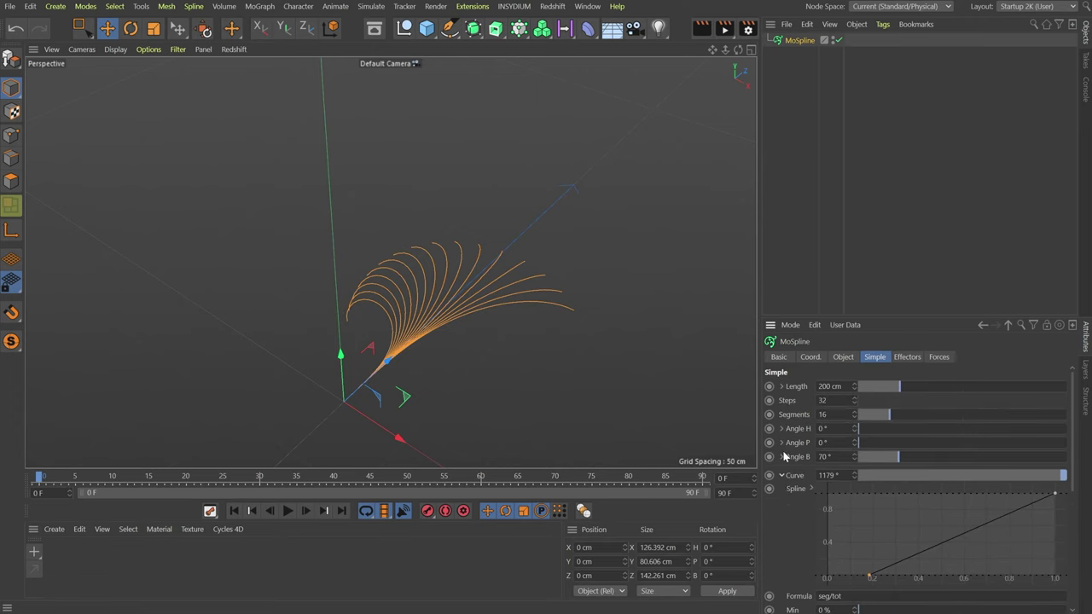
pyautogui.keyDown('alt'); pyautogui.moveTo(353, 370); pyautogui.dragTo(252, 311); pyautogui.keyUp('alt')
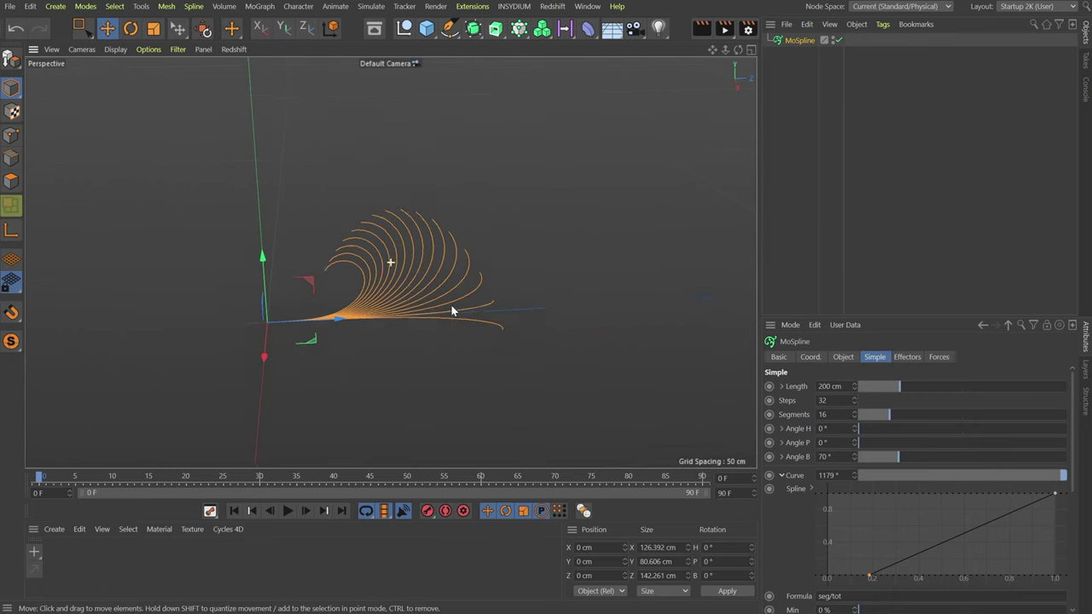
pyautogui.keyDown('alt'); pyautogui.moveTo(450, 303); pyautogui.dragTo(457, 294); pyautogui.keyUp('alt')
# - Set the MoSpline's Twist to 197° and check the twisted segments from another side
pyautogui.scroll(-5, 795, 523)
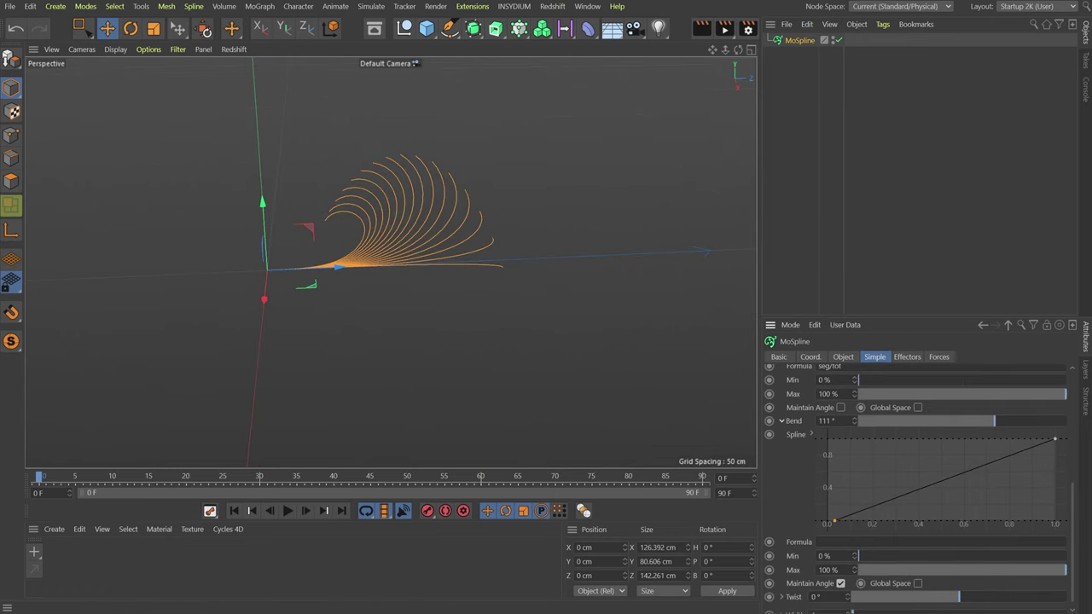
pyautogui.scroll(-1, 780, 573)
pyautogui.moveTo(964, 597); pyautogui.dragTo(1018, 589)
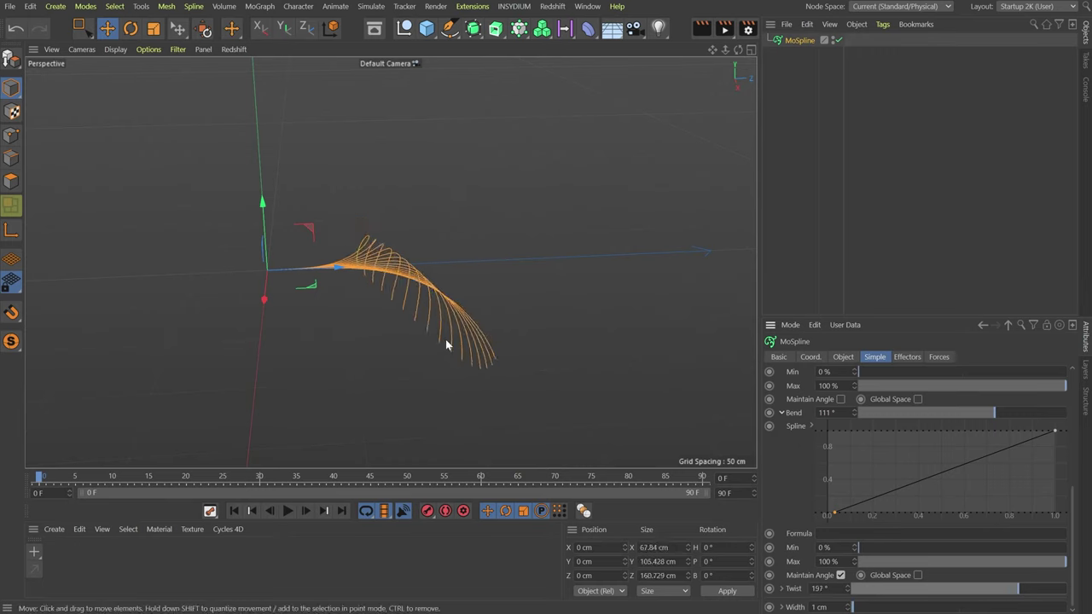
pyautogui.keyDown('alt'); pyautogui.moveTo(445, 338); pyautogui.dragTo(208, 311); pyautogui.keyUp('alt')
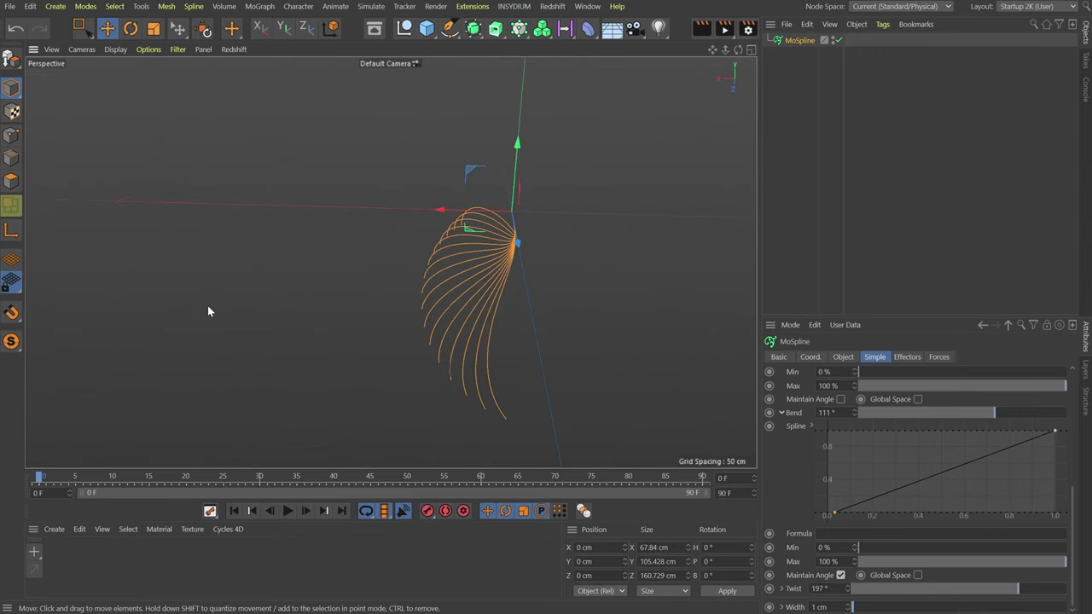
pyautogui.scroll(2, 938, 482)
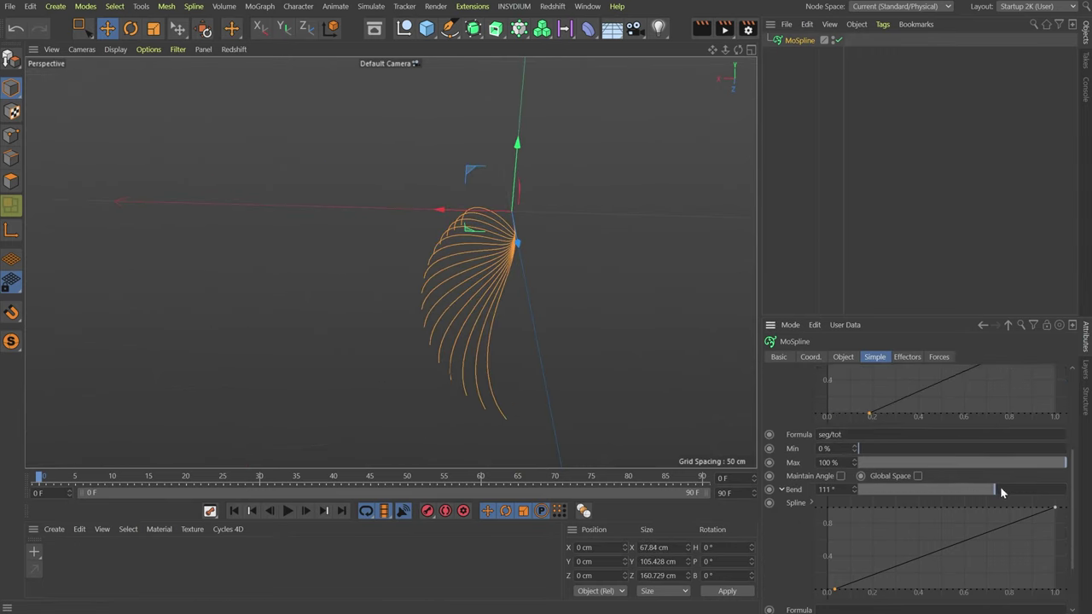
pyautogui.moveTo(1001, 486)
pyautogui.mouseDown()
pyautogui.moveTo(1018, 488)
pyautogui.moveTo(983, 493)
pyautogui.mouseUp()
pyautogui.hotkey('ctrl', 'z')
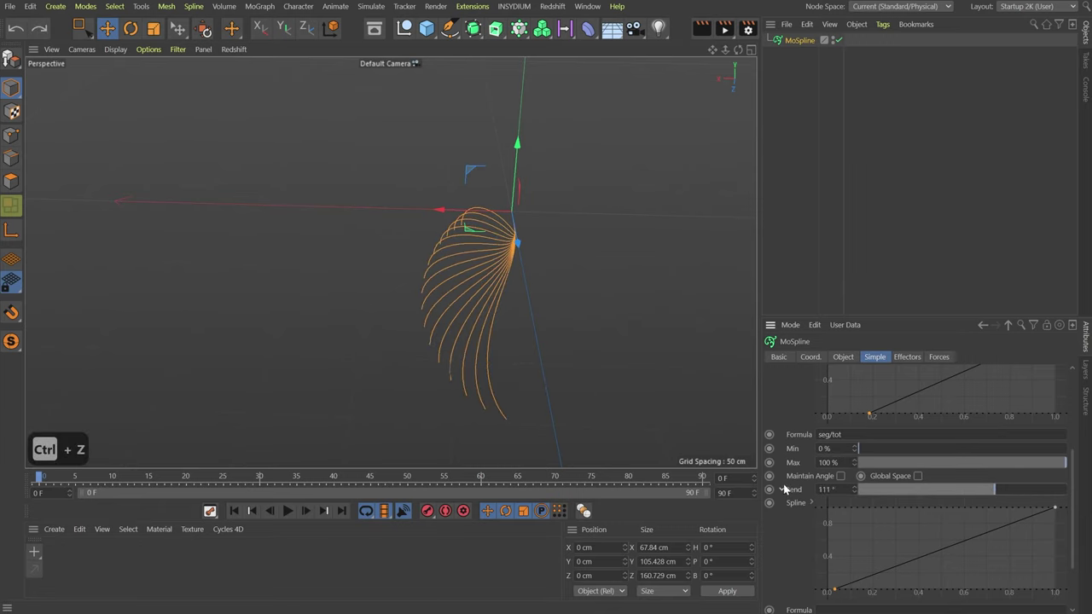
# - Enable Global Space for the MoSpline's Bend and set Bend to -184°
pyautogui.click(782, 489)
pyautogui.click(783, 399)
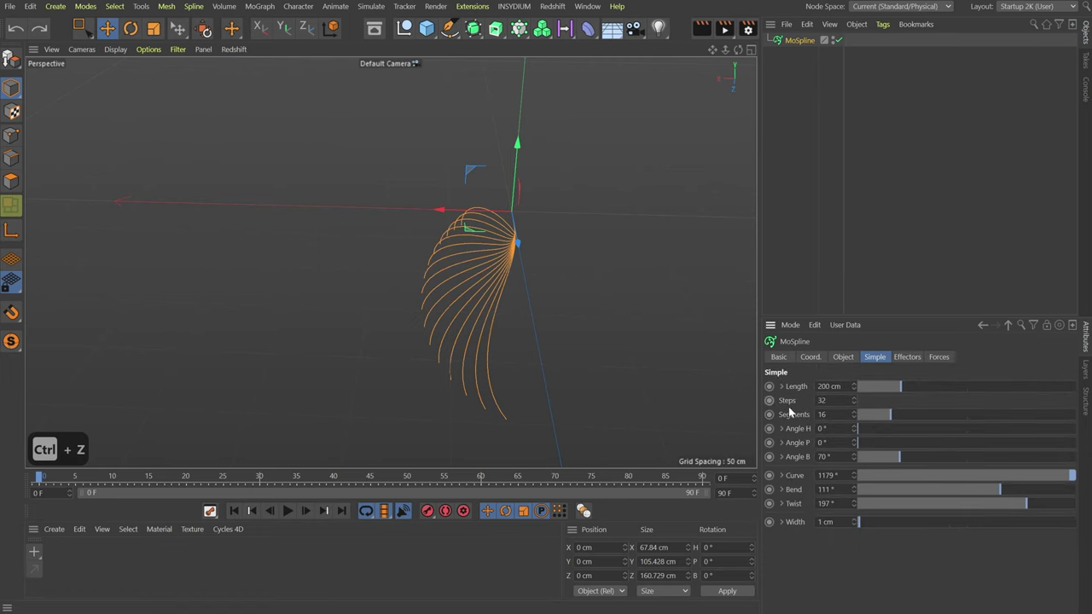
pyautogui.keyDown('alt'); pyautogui.moveTo(420, 264); pyautogui.dragTo(362, 237); pyautogui.keyUp('alt')
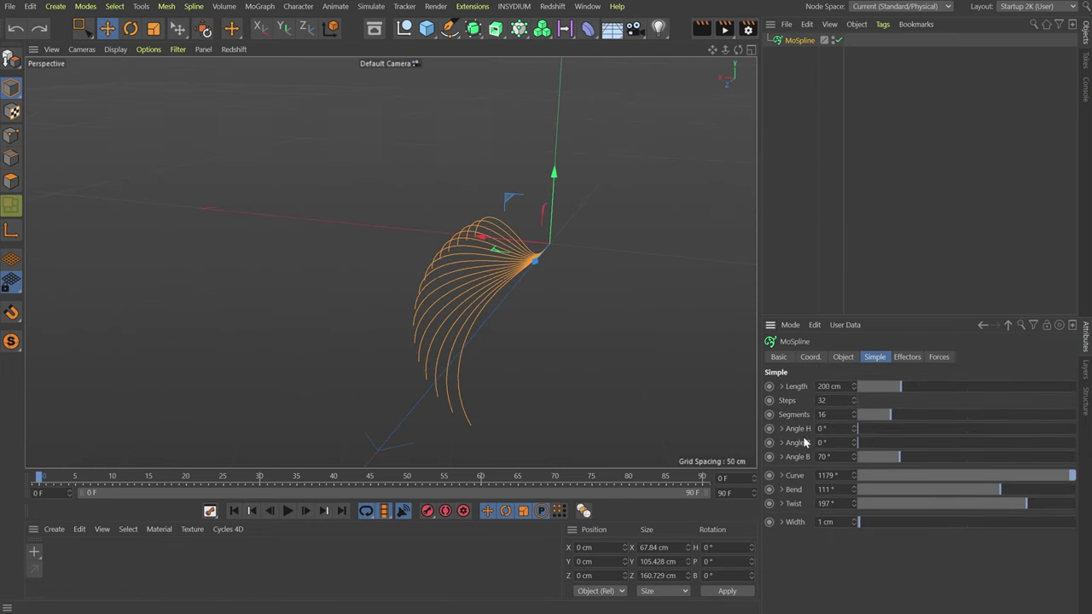
pyautogui.click(782, 489)
pyautogui.scroll(-3, 784, 503)
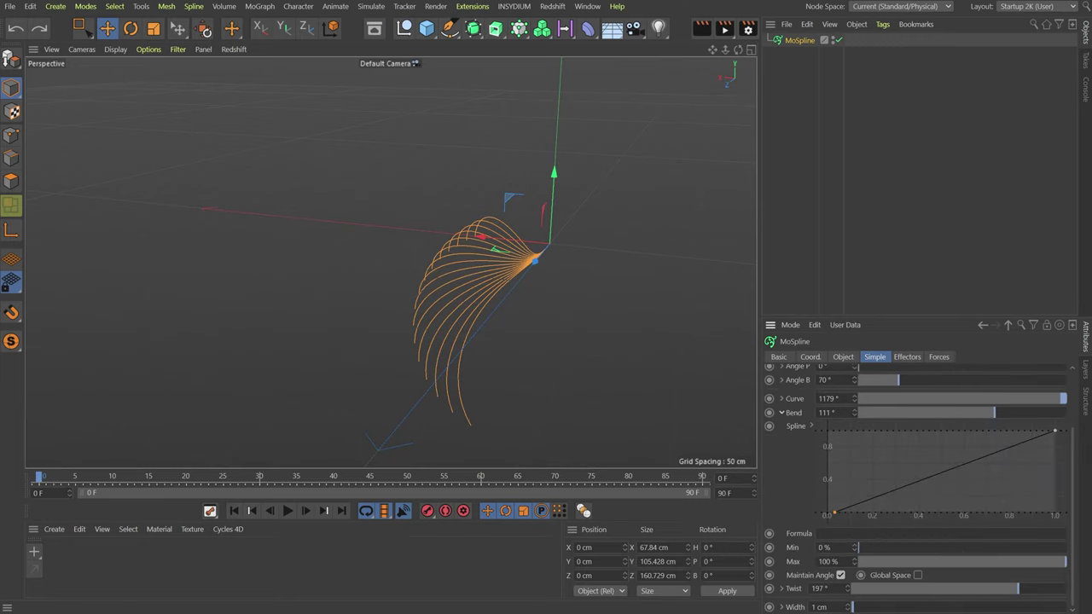
pyautogui.click(917, 575)
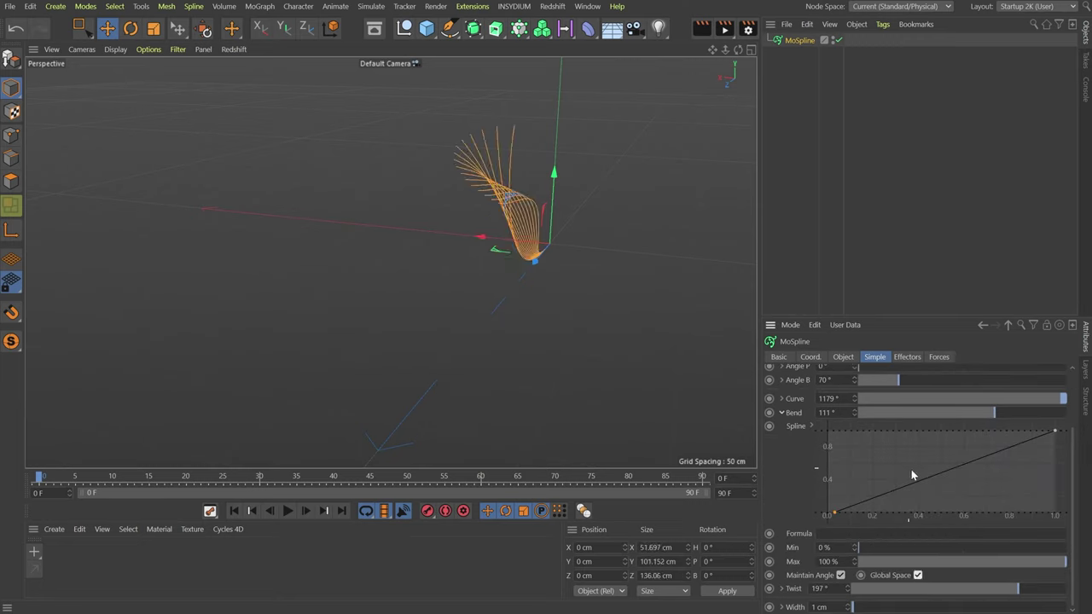
pyautogui.moveTo(973, 412); pyautogui.dragTo(909, 416)
pyautogui.keyDown('alt'); pyautogui.moveTo(528, 323); pyautogui.dragTo(668, 398); pyautogui.keyUp('alt')
# - Raise the end of the Angle B spline to 1 so it is flat, and set Angle B to 209°
pyautogui.scroll(3, 790, 455)
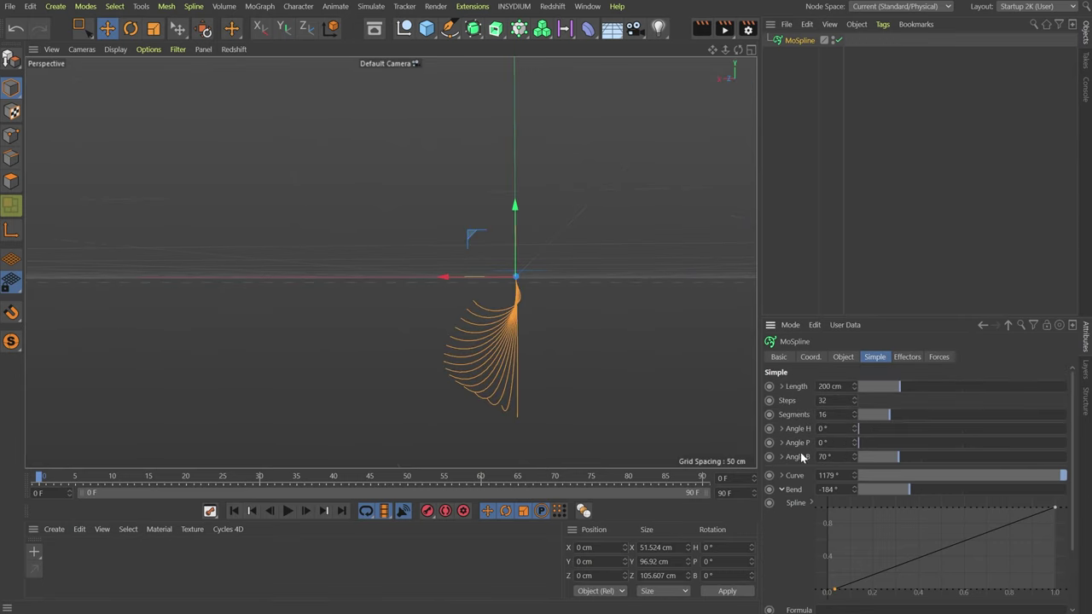
pyautogui.click(782, 457)
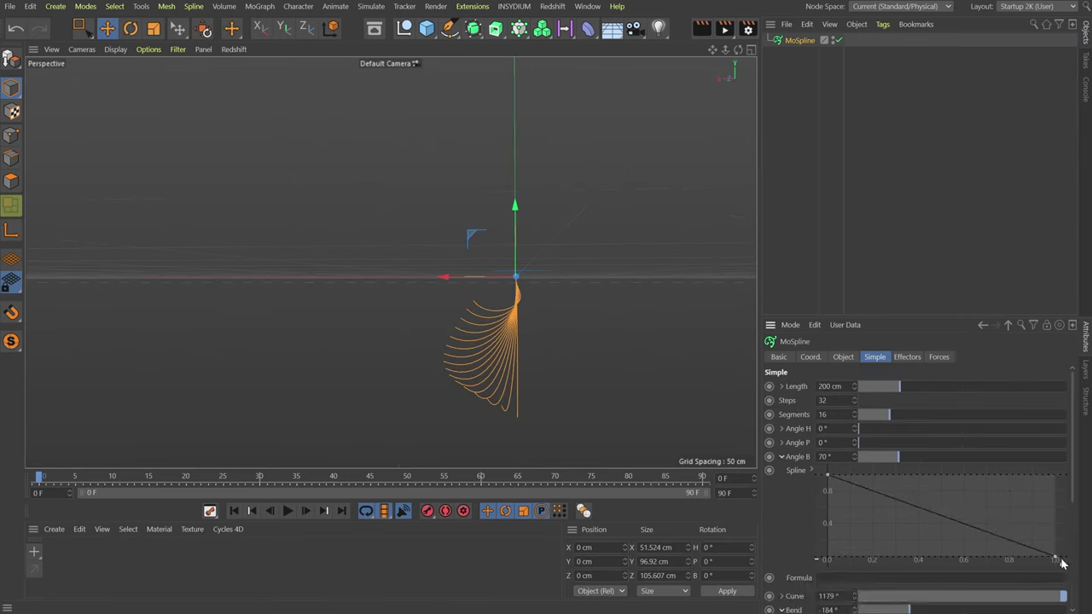
pyautogui.moveTo(1056, 559); pyautogui.dragTo(1055, 475)
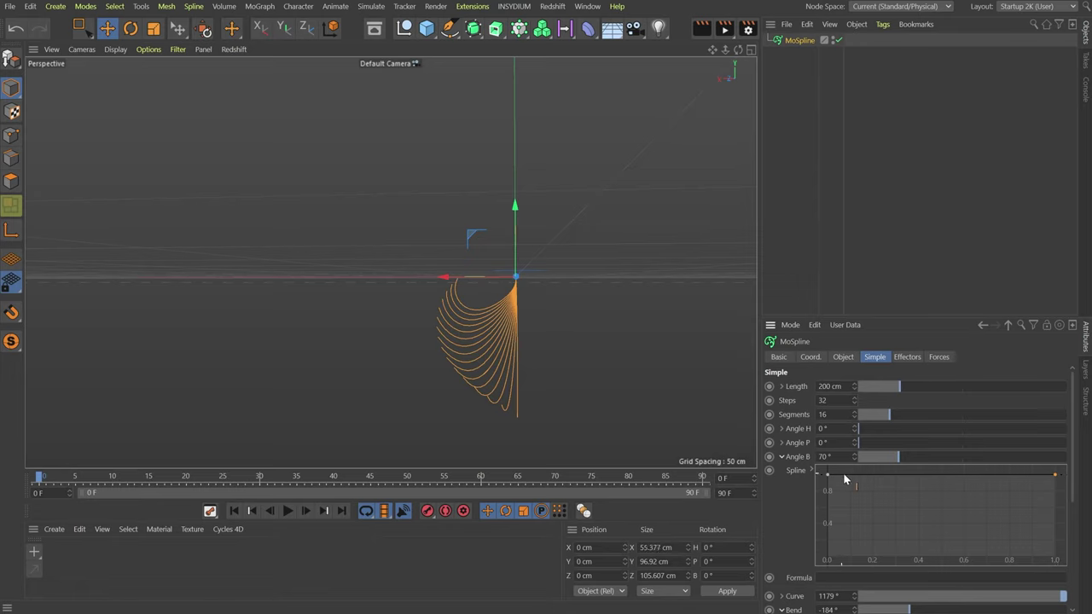
pyautogui.moveTo(894, 461)
pyautogui.mouseDown()
pyautogui.moveTo(919, 457)
pyautogui.moveTo(886, 461)
pyautogui.moveTo(900, 457)
pyautogui.mouseUp()
pyautogui.keyDown('alt'); pyautogui.moveTo(417, 320); pyautogui.dragTo(682, 367); pyautogui.keyUp('alt')
pyautogui.moveTo(901, 457); pyautogui.dragTo(980, 458)
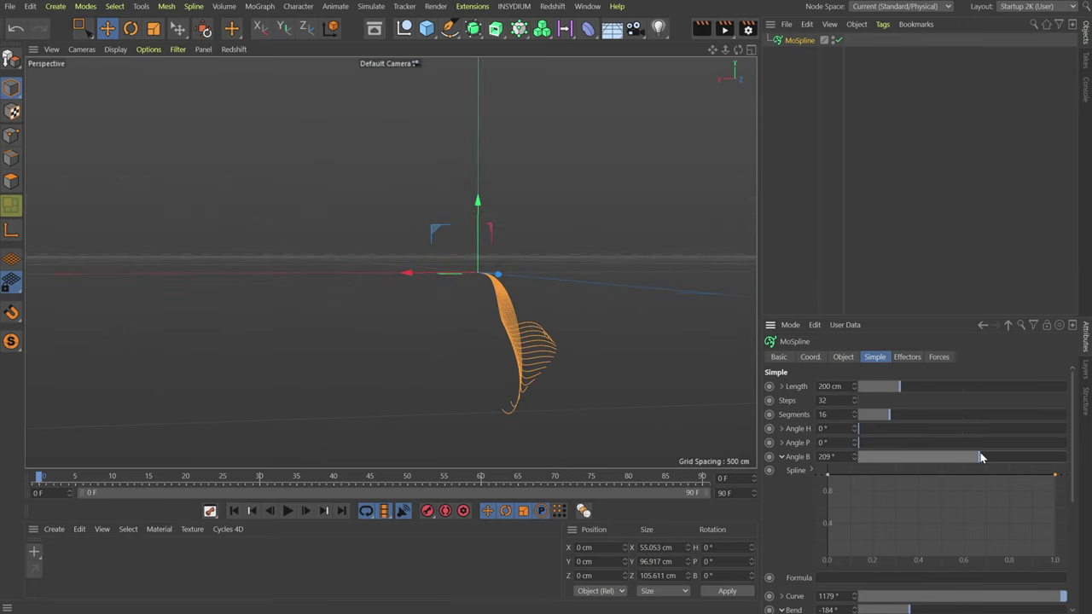
# - Undo the last changes to the MoSpline's Angle B value and its spline
pyautogui.keyDown('alt'); pyautogui.moveTo(551, 357); pyautogui.dragTo(648, 350); pyautogui.keyUp('alt')
pyautogui.hotkey('ctrl', 'z')
pyautogui.hotkey('ctrl', 'z')
pyautogui.hotkey('ctrl', 'z')
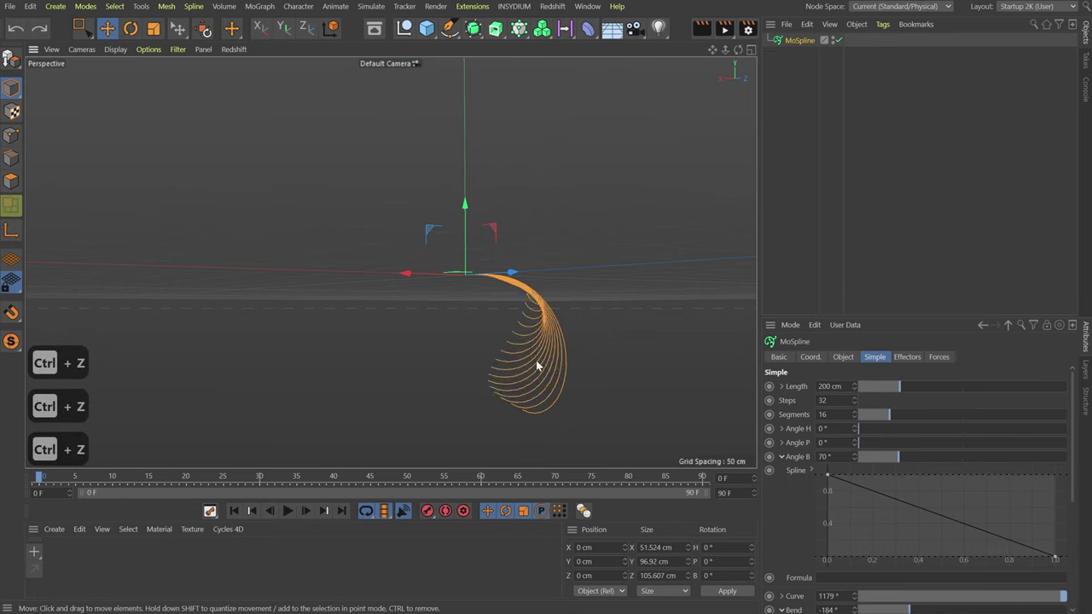
# - Keyframe the MoSpline's Length, Curve, Bend and Twist at frame 90 with their current values
pyautogui.keyDown('alt'); pyautogui.moveTo(535, 360); pyautogui.dragTo(446, 335); pyautogui.keyUp('alt')
pyautogui.click(689, 478)
pyautogui.moveTo(715, 483); pyautogui.dragTo(725, 481)
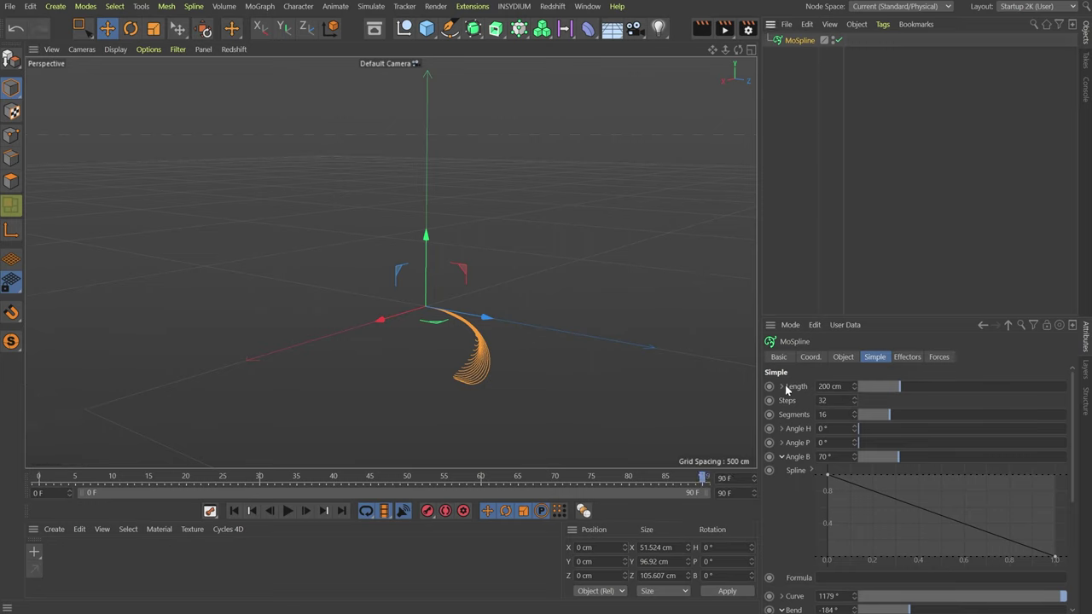
pyautogui.click(780, 457)
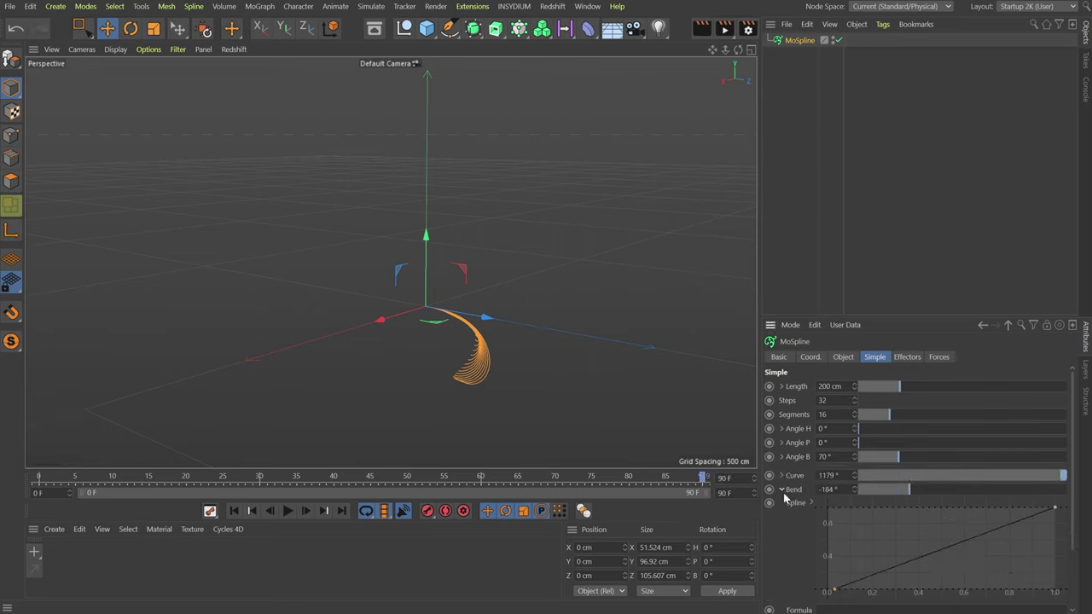
pyautogui.click(781, 488)
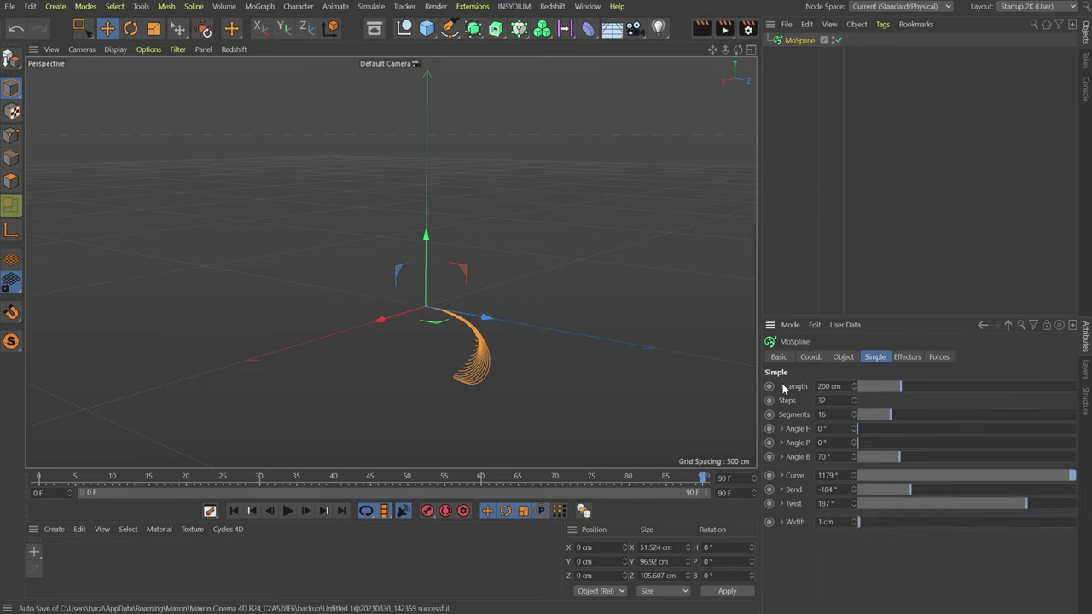
pyautogui.click(769, 387)
pyautogui.click(769, 475)
pyautogui.click(769, 489)
pyautogui.click(769, 503)
# - Set the MoSpline's Length to 0 cm at frame 0 and keyframe it
pyautogui.hotkey('shift', 'f')
pyautogui.moveTo(904, 388); pyautogui.dragTo(742, 383)
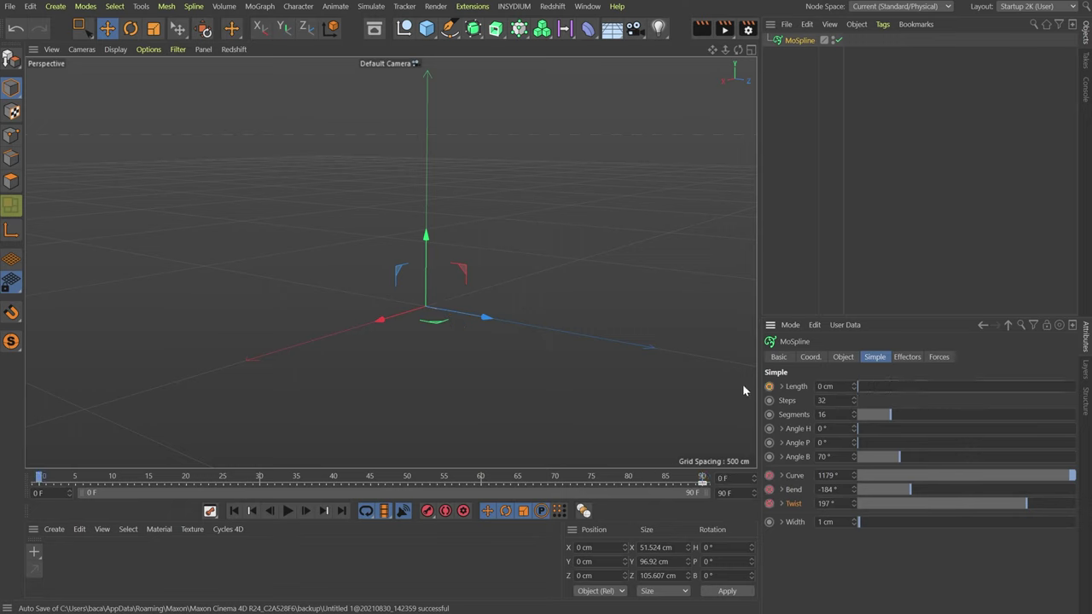
pyautogui.click(768, 387)
# - Reset the MoSpline's Curve, Bend and Twist to 0° at frame 0, keyframe all three, and scrub through the growth animation
pyautogui.rightClick(853, 476)
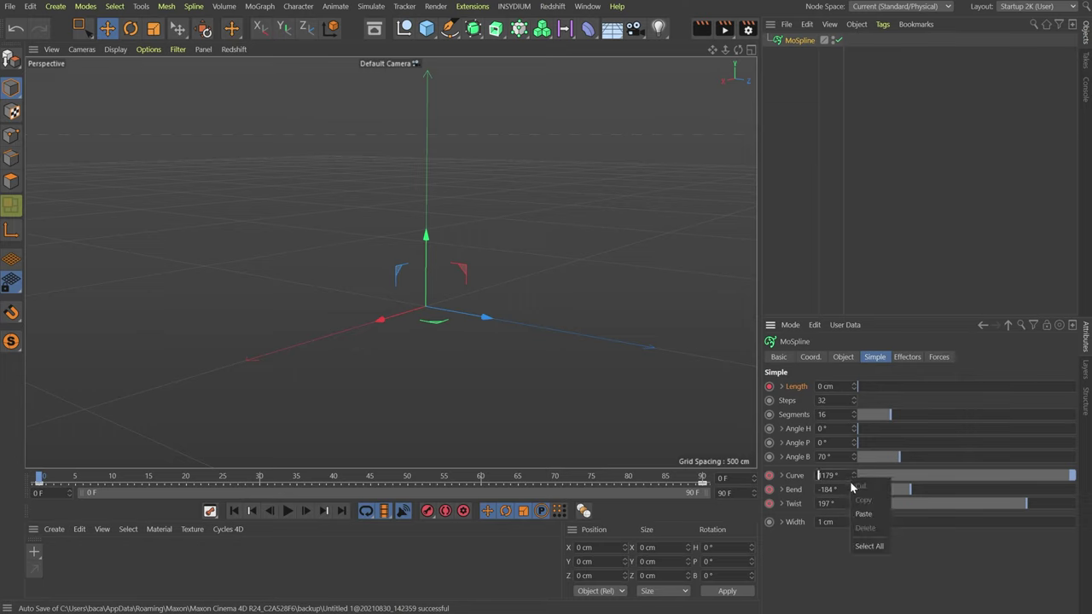
pyautogui.rightClick(854, 489)
pyautogui.rightClick(855, 502)
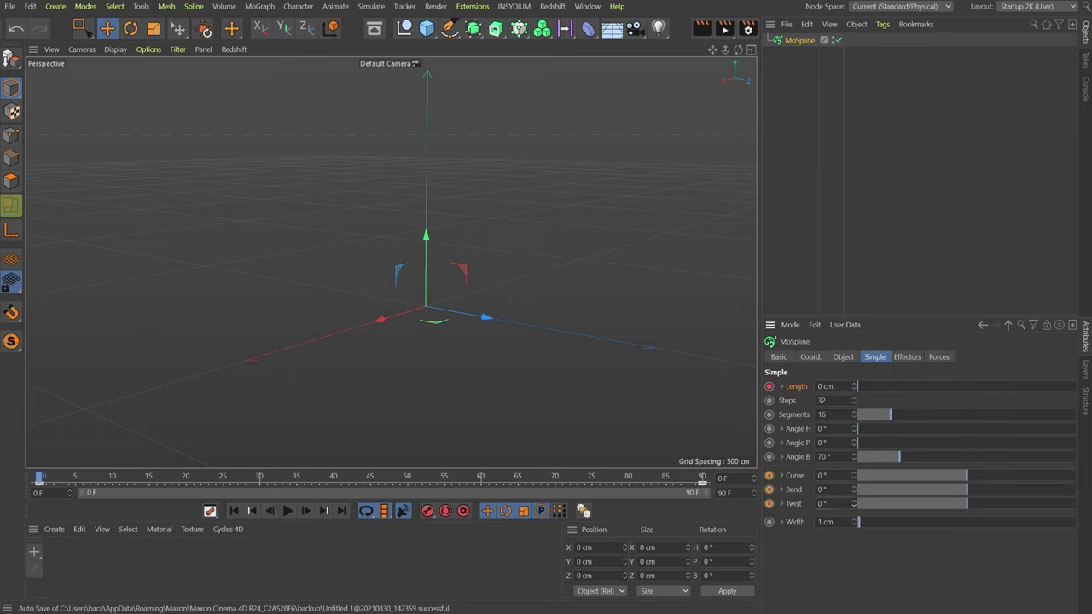
pyautogui.click(768, 475)
pyautogui.click(769, 489)
pyautogui.click(768, 503)
pyautogui.moveTo(58, 479); pyautogui.dragTo(417, 404)
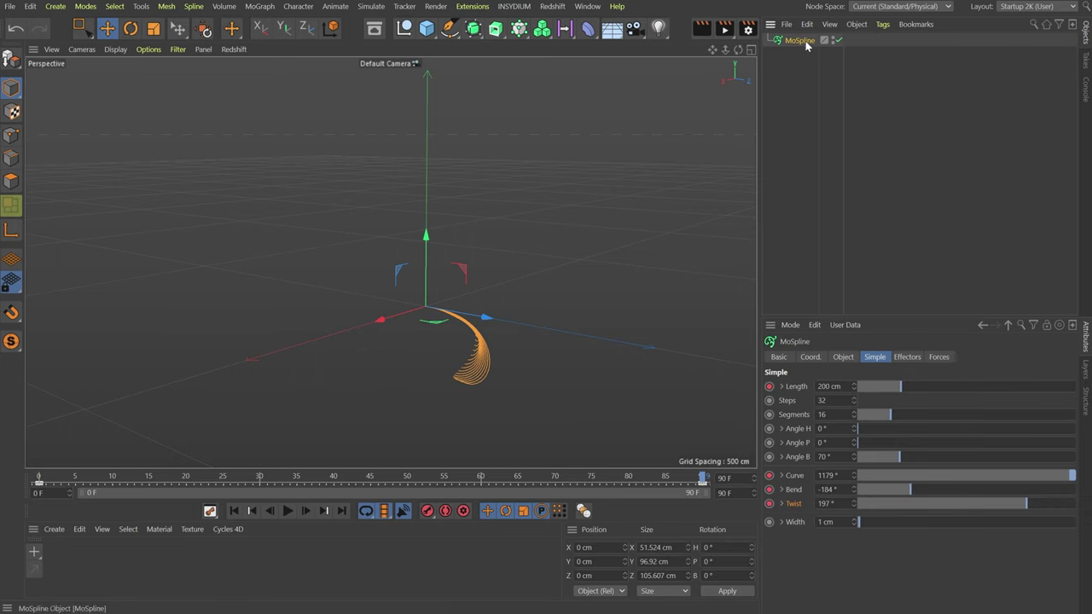
# - Copy the animated MoSpline into the Untitled 1 project containing the sprouts and stones
pyautogui.hotkey('ctrl', 'c')
pyautogui.click(587, 5)
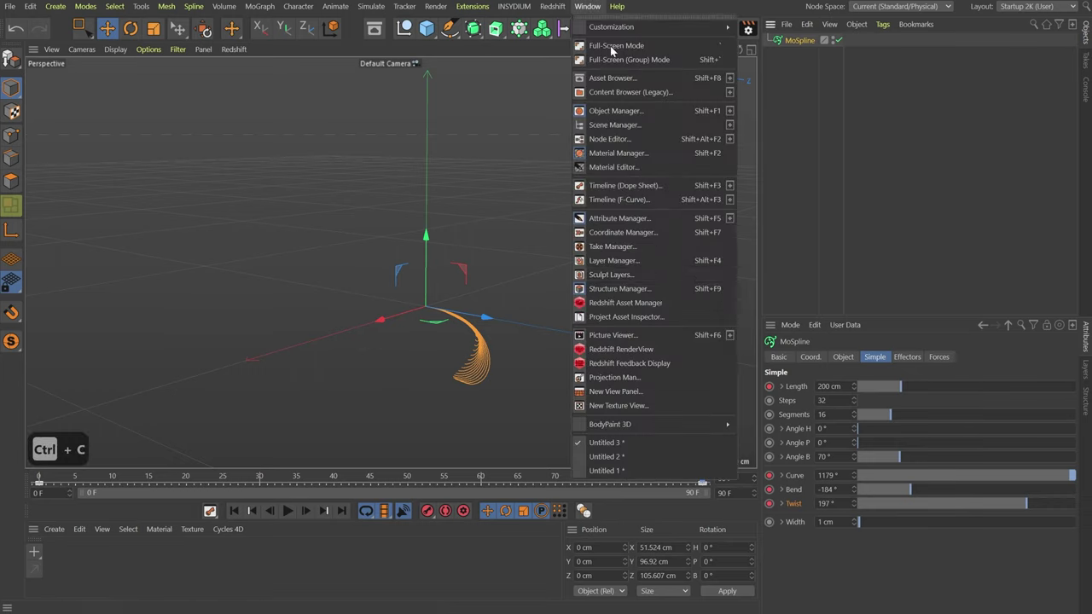
pyautogui.click(620, 470)
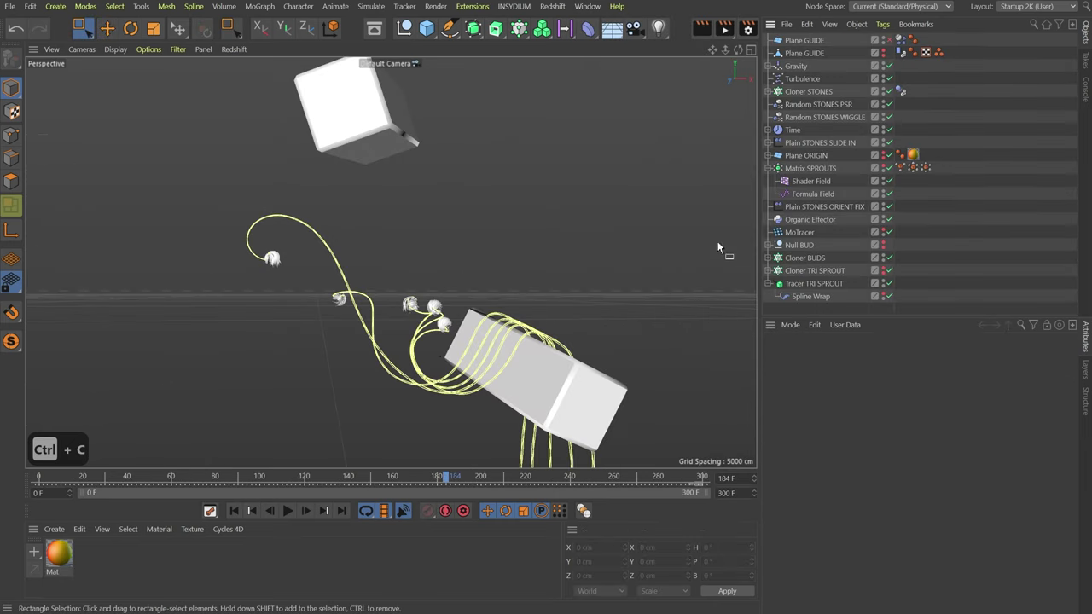
pyautogui.hotkey('ctrl', 'v')
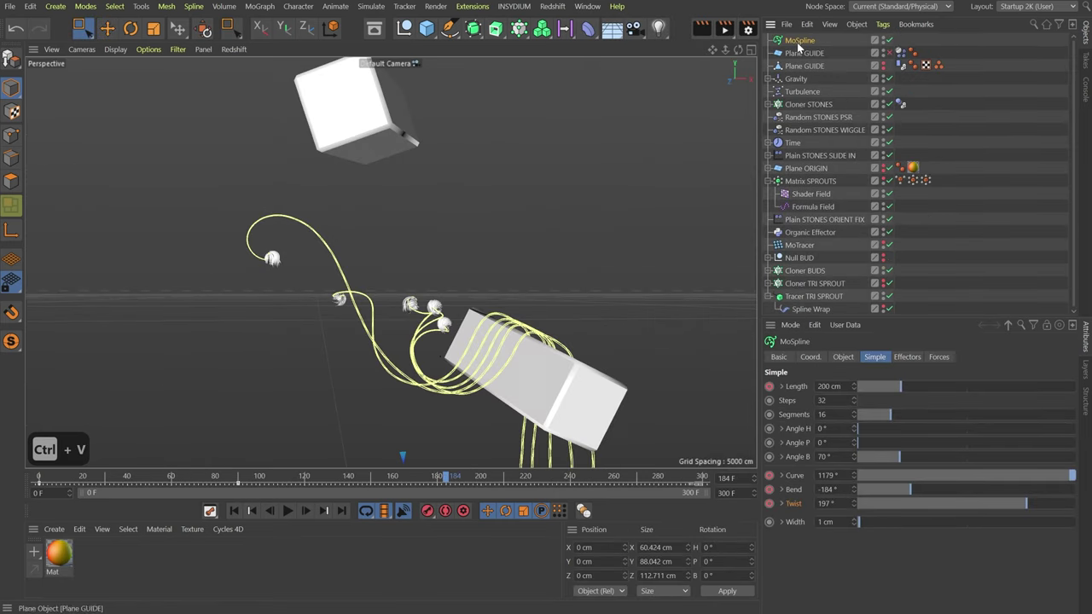
# - Add a Cloner as parent of the pasted MoSpline and rename it Cloner BRANCHES
pyautogui.click(519, 28)
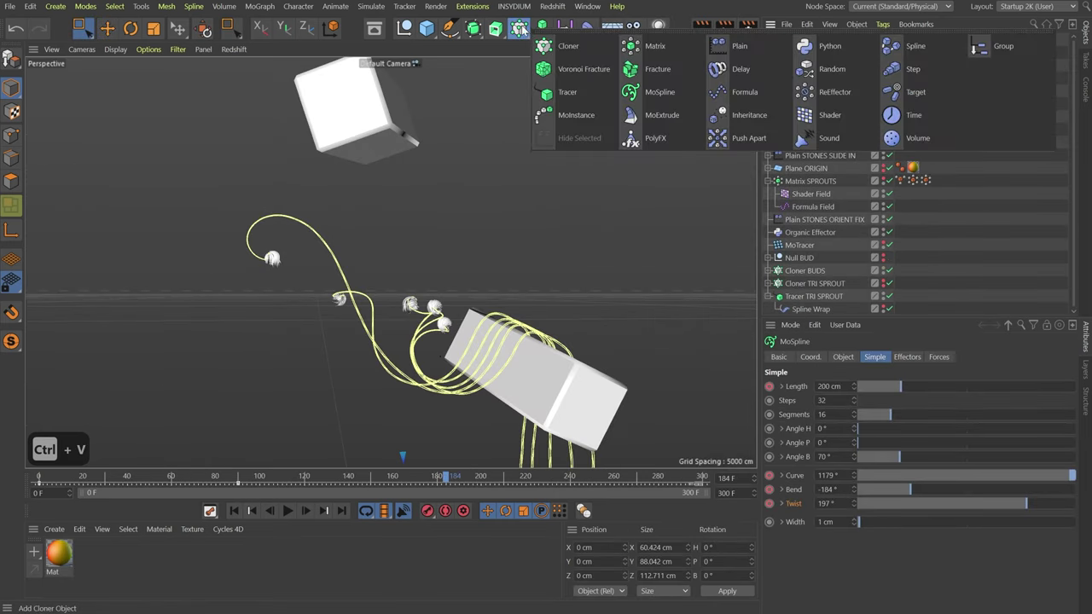
pyautogui.click(520, 28)
pyautogui.doubleClick(797, 40)
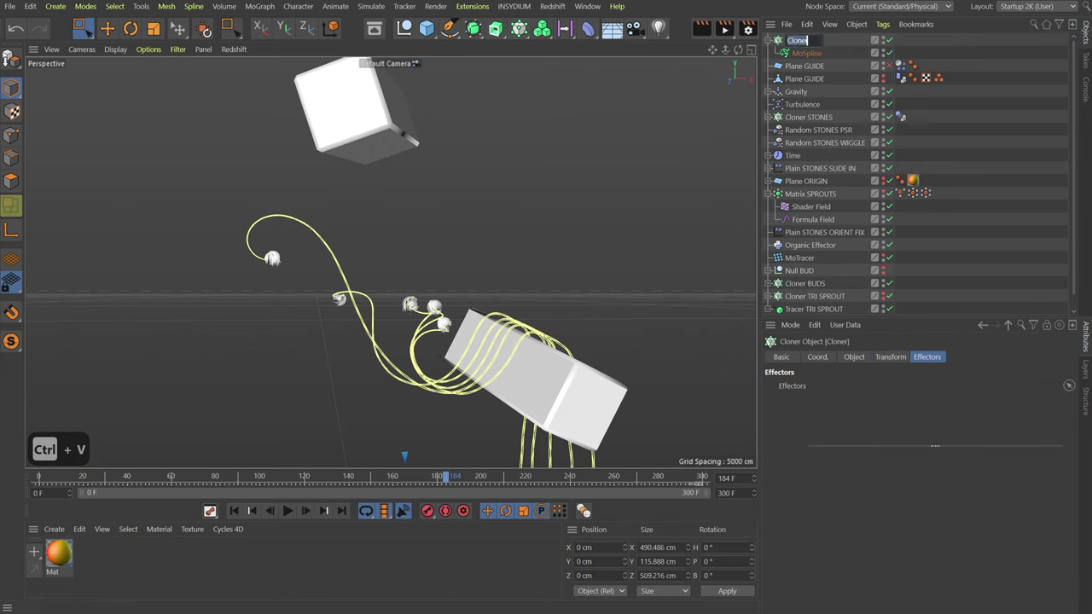
pyautogui.press('End')
pyautogui.write('BR')
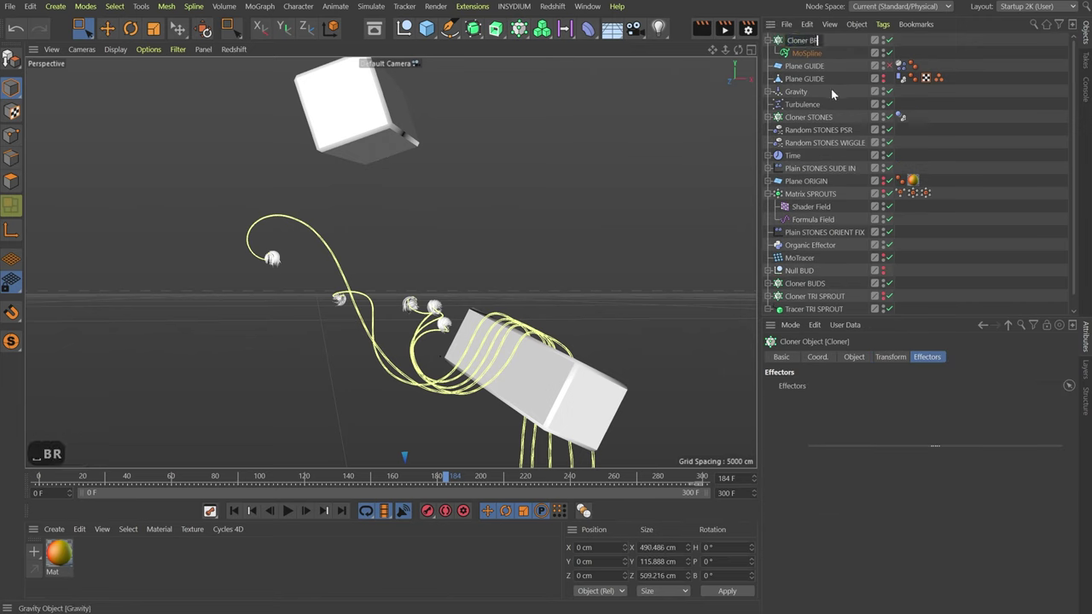
pyautogui.write('ANCHES')
pyautogui.press('Return')
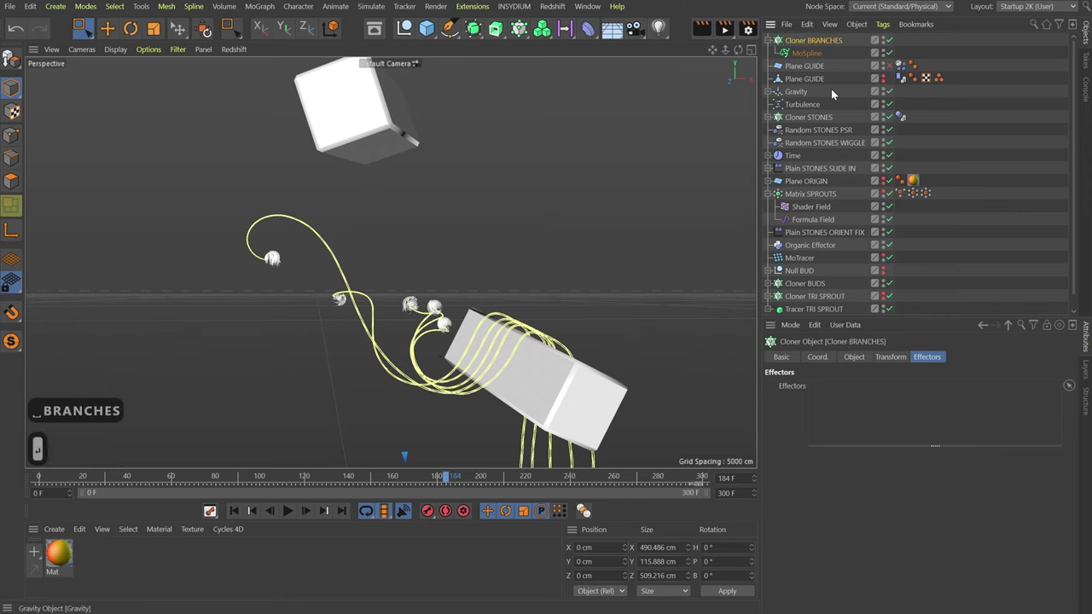
# - Set Cloner BRANCHES to Object mode and assign Matrix SPROUTS as its object
pyautogui.click(854, 355)
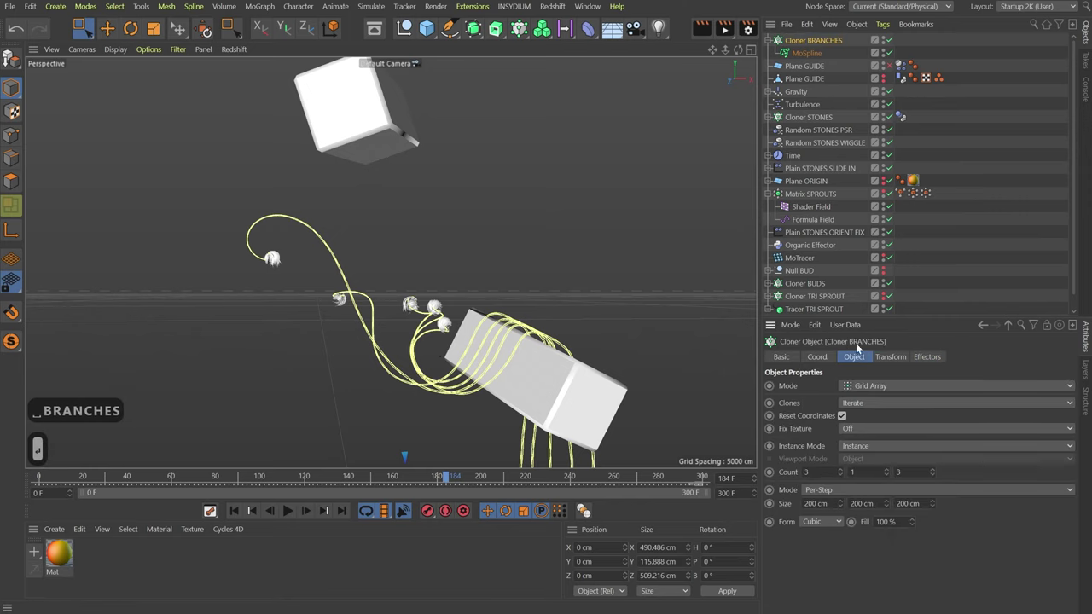
pyautogui.click(868, 389)
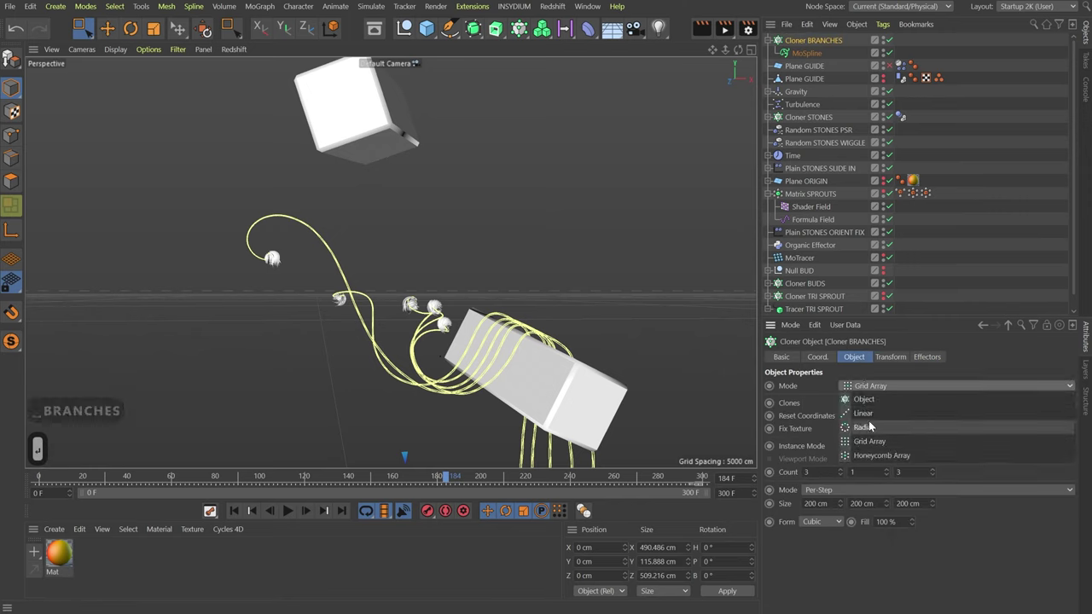
pyautogui.click(876, 399)
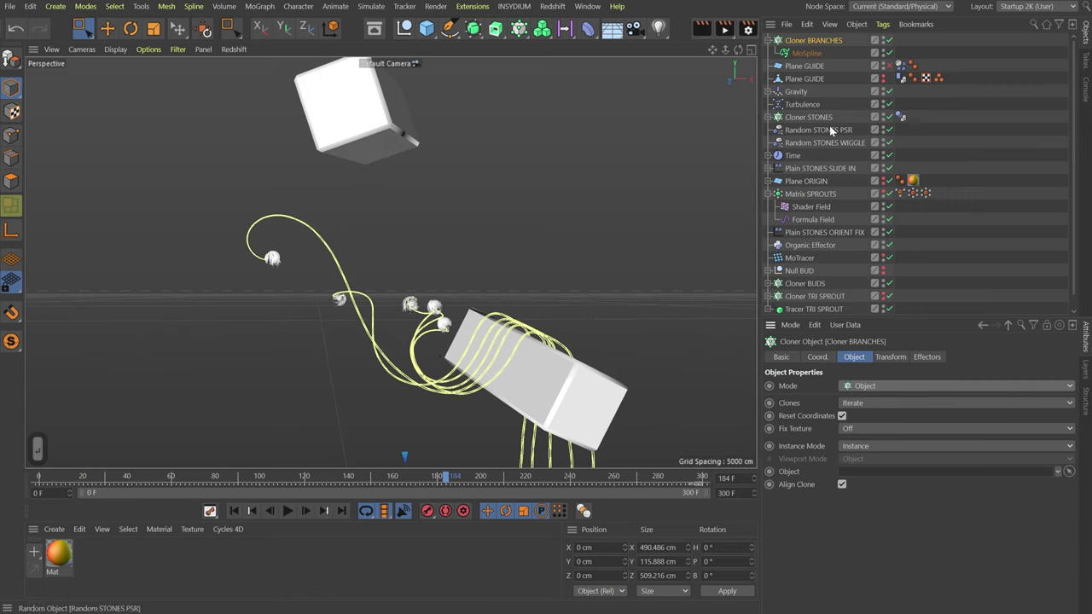
pyautogui.click(768, 195)
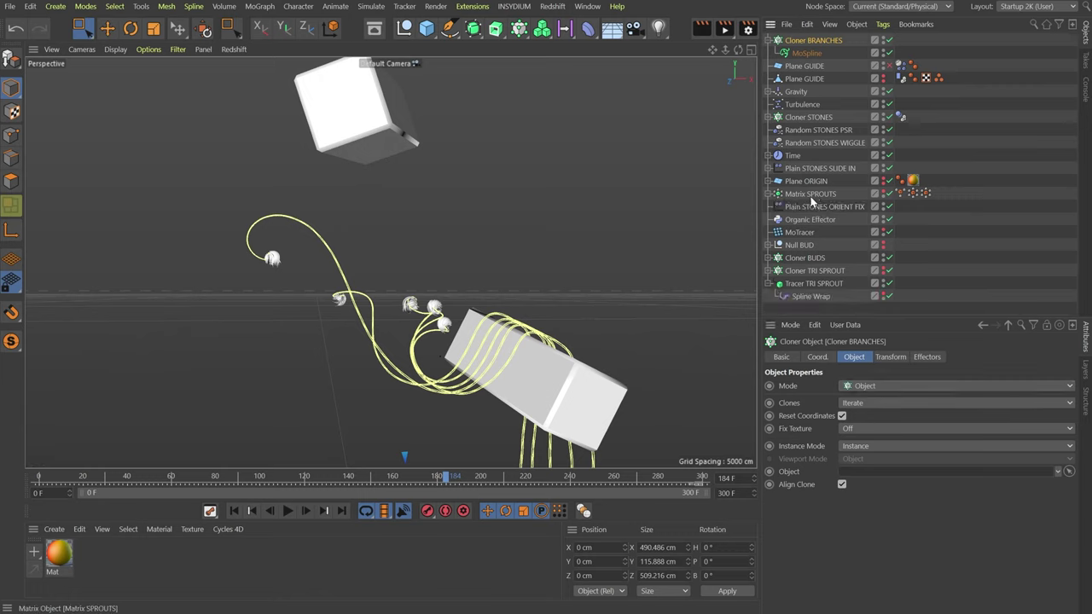
pyautogui.click(769, 283)
pyautogui.moveTo(828, 195); pyautogui.dragTo(883, 473)
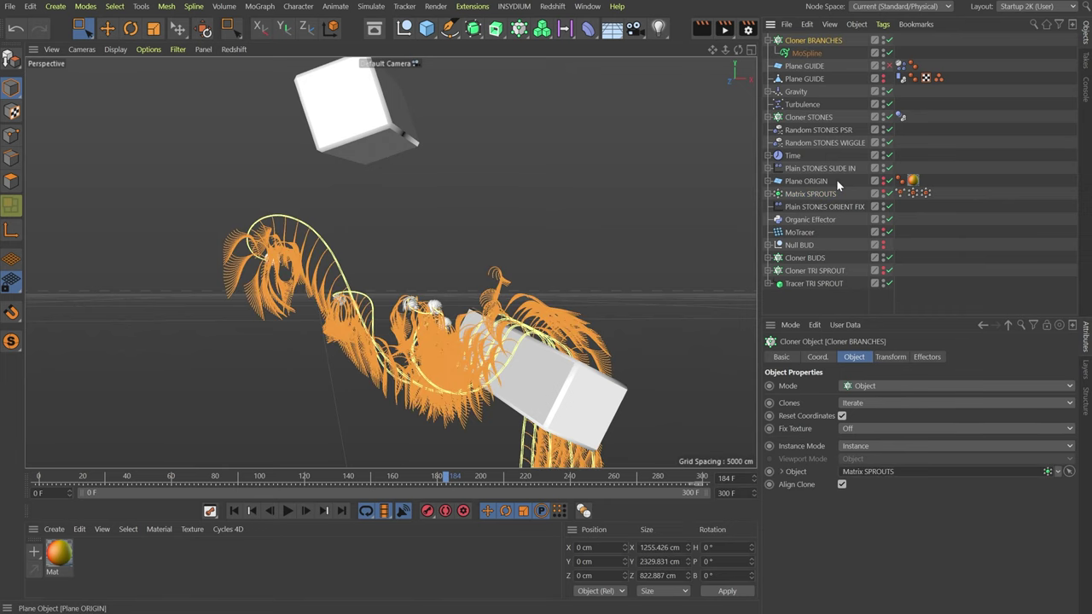
# - Collapse Cloner BRANCHES and move it below Tracer TRI SPROUT at the end of the object hierarchy
pyautogui.click(775, 43)
pyautogui.click(770, 41)
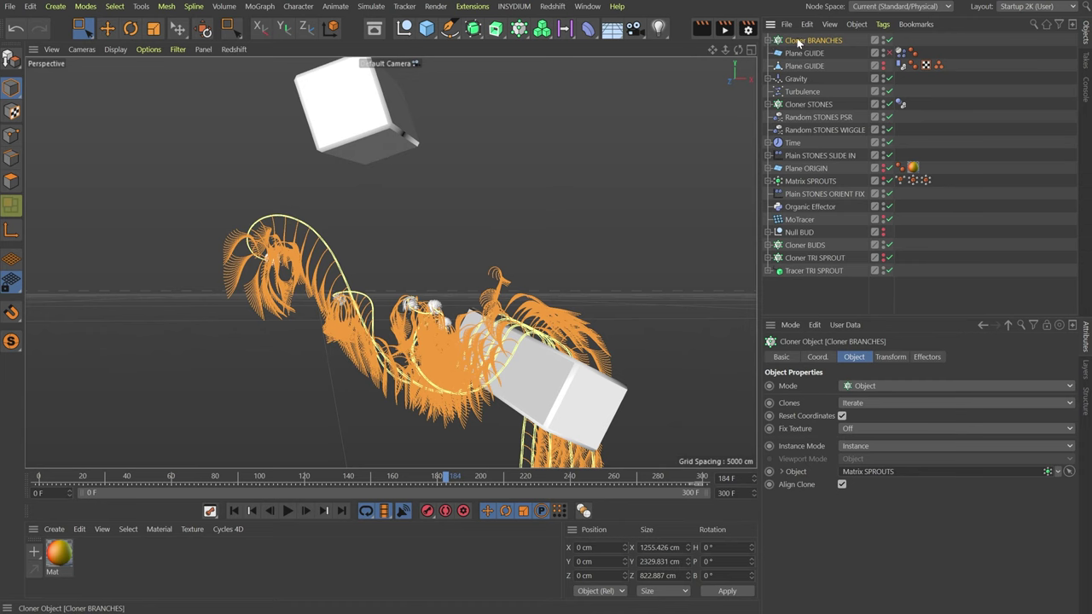
pyautogui.moveTo(839, 258); pyautogui.dragTo(819, 298)
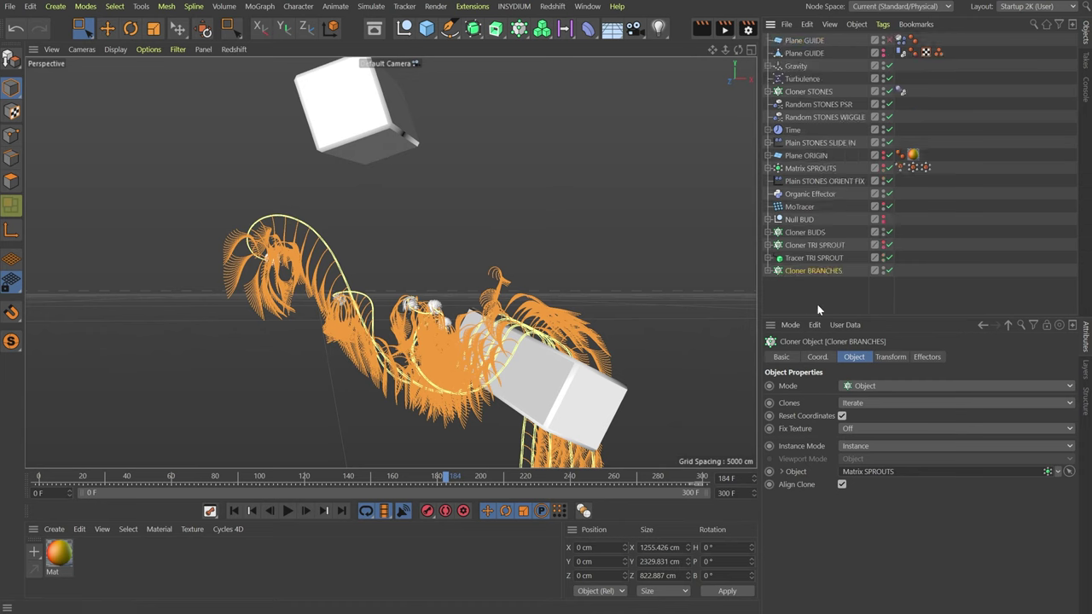
# - Set the Forces mode of the MoSpline inside Cloner BRANCHES to Include and inspect the branches around the stones
pyautogui.click(769, 271)
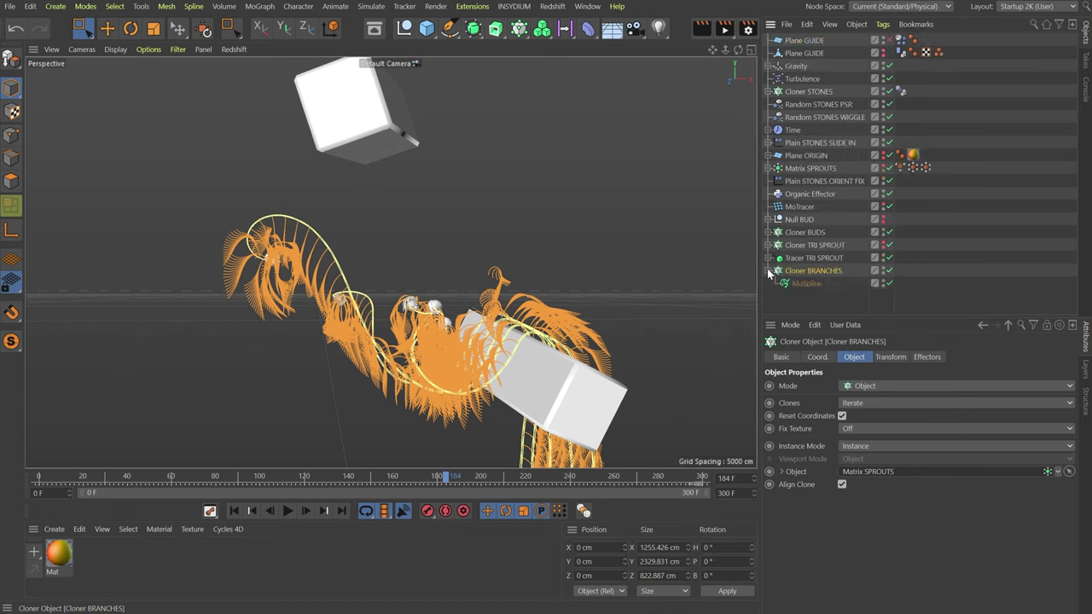
pyautogui.click(808, 283)
pyautogui.click(937, 357)
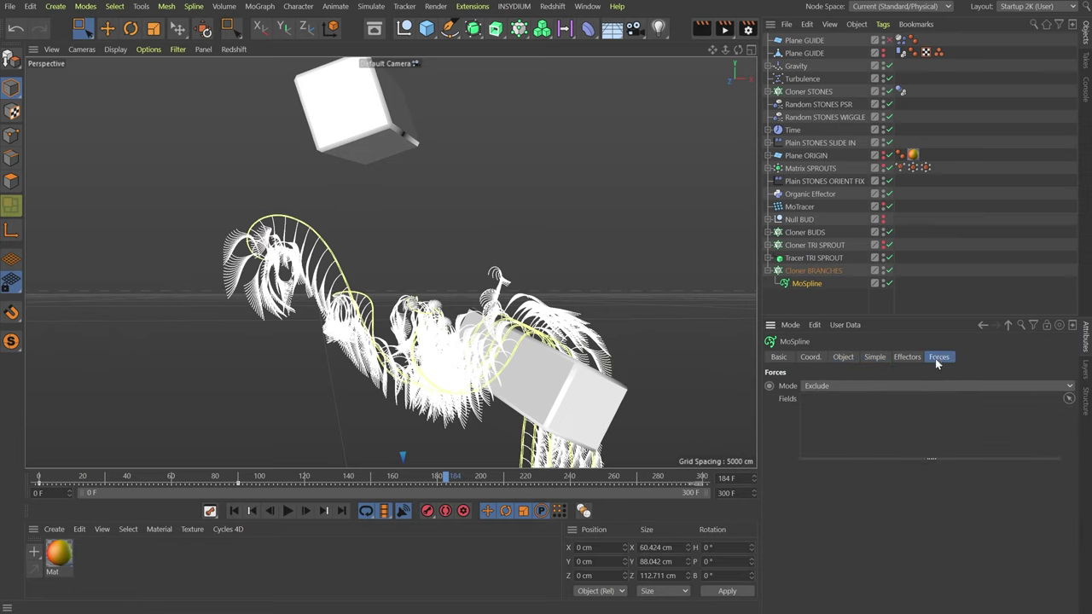
pyautogui.click(824, 388)
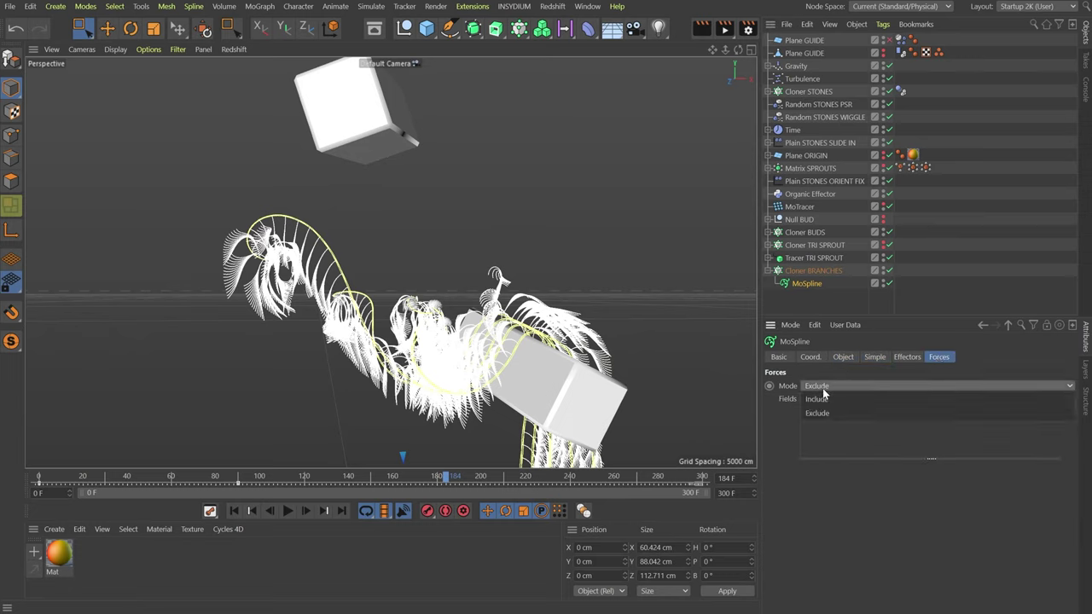
pyautogui.click(817, 399)
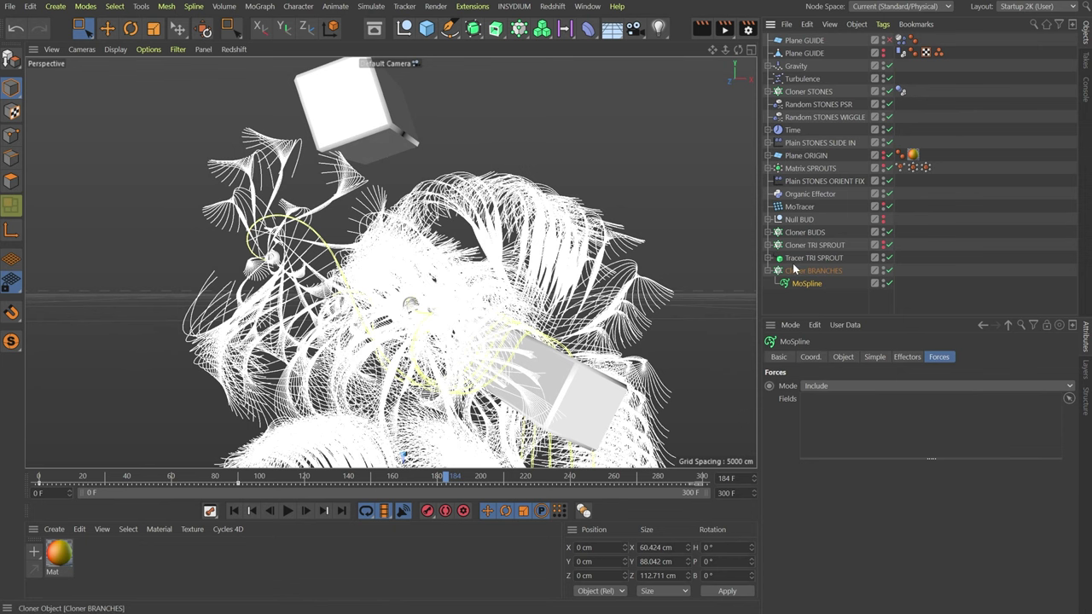
pyautogui.keyDown('alt'); pyautogui.moveTo(464, 371); pyautogui.dragTo(397, 114); pyautogui.keyUp('alt')
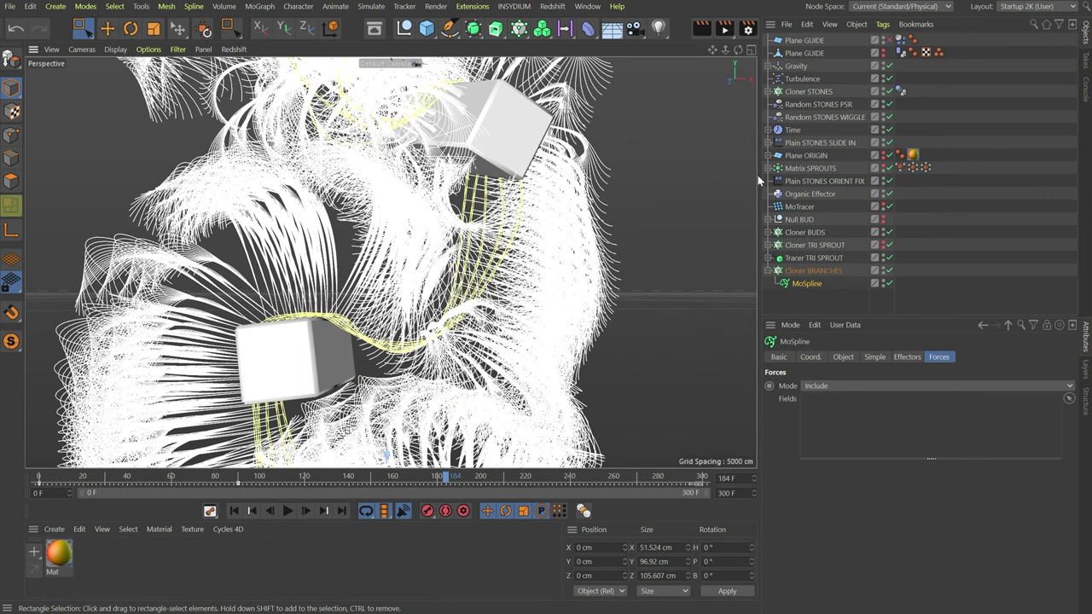
# - Set the Matrix SPROUTS transform scale to 1 on X, Y and Z and inspect the resized branches
pyautogui.click(812, 168)
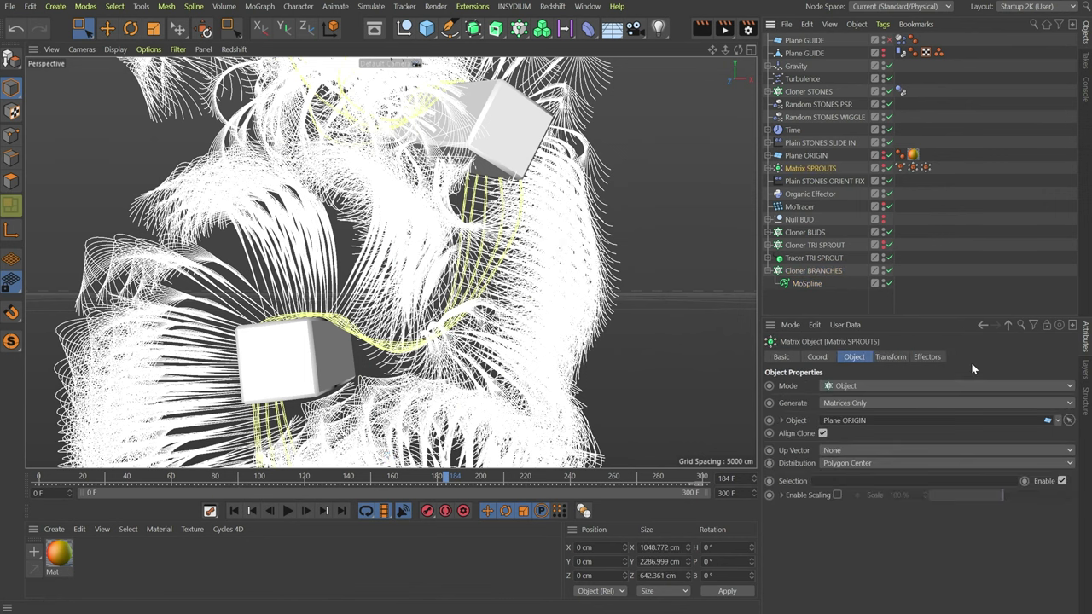
pyautogui.click(926, 357)
pyautogui.click(890, 356)
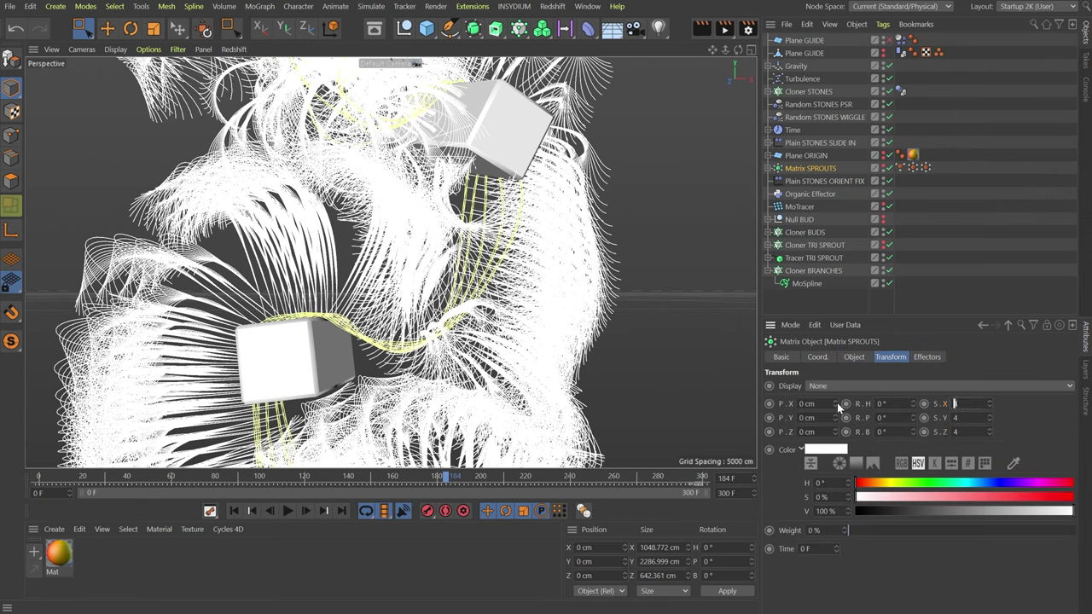
pyautogui.write('1')
pyautogui.hotkey('ctrl', 'Return')
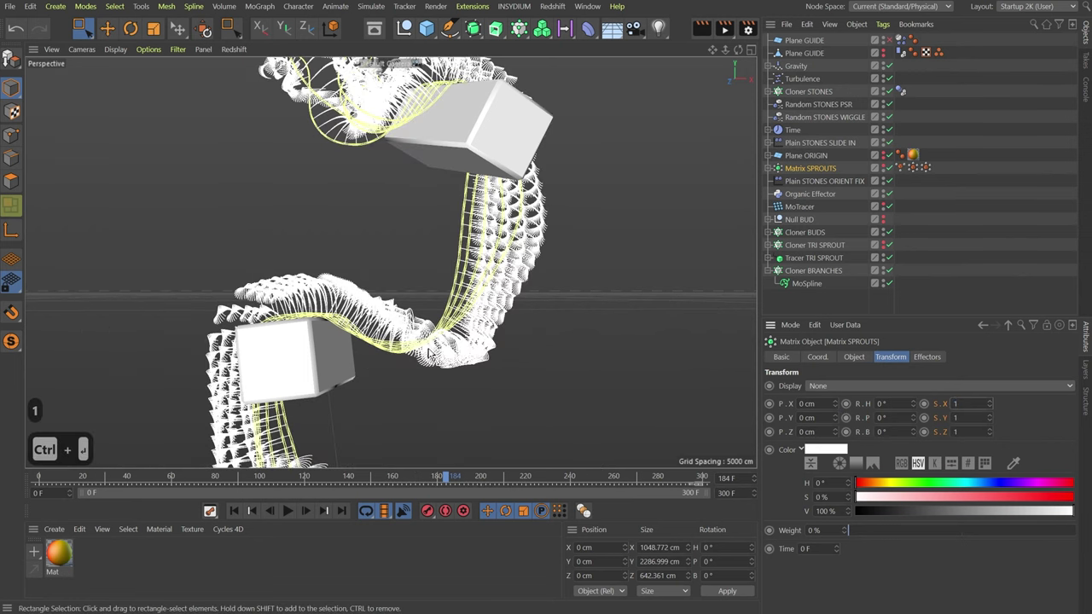
pyautogui.moveTo(655, 351); pyautogui.dragTo(655, 230)
pyautogui.moveTo(324, 432); pyautogui.dragTo(241, 381)
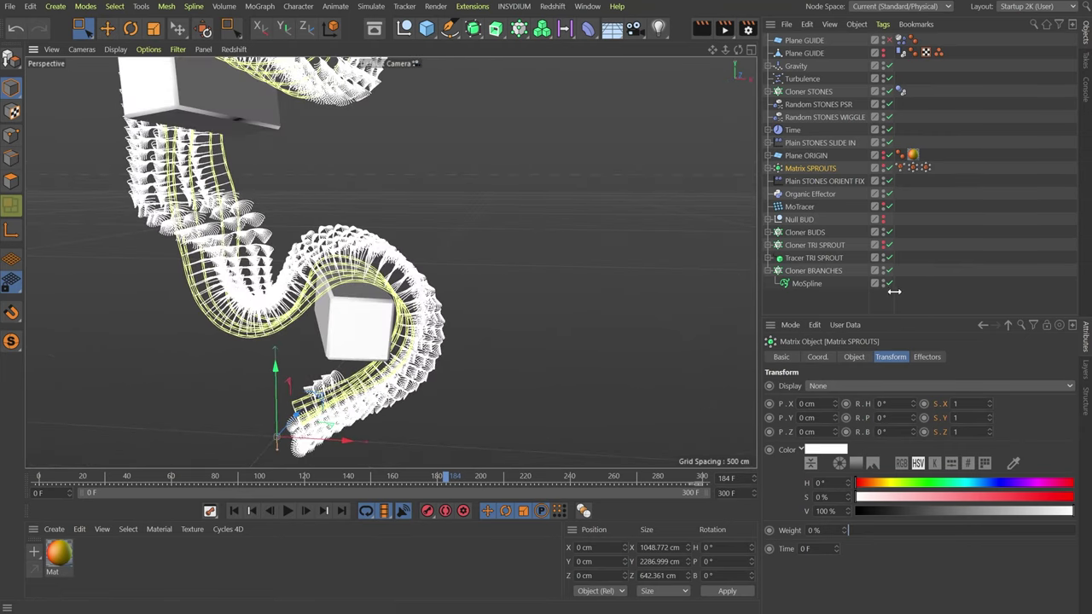
# - Add a Shader effector to Cloner BRANCHES
pyautogui.click(823, 270)
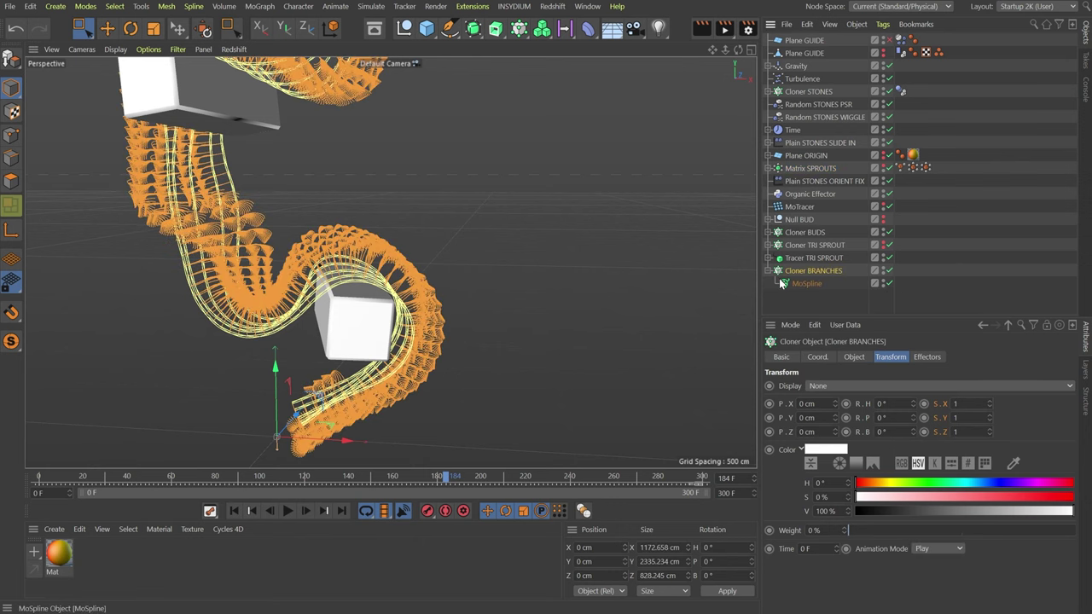
pyautogui.click(768, 271)
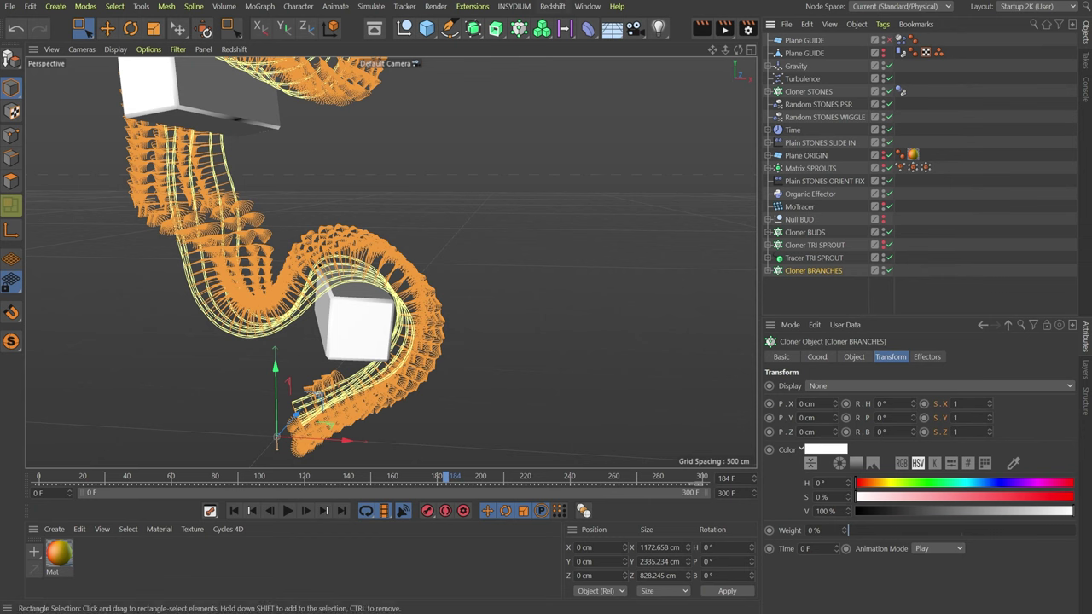
pyautogui.click(519, 28)
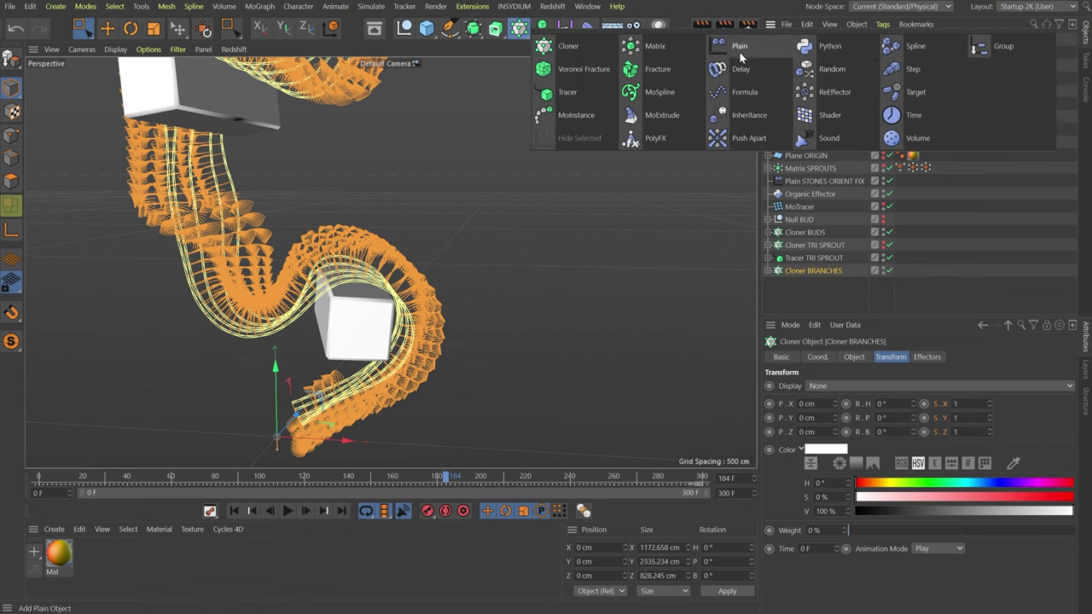
pyautogui.click(827, 115)
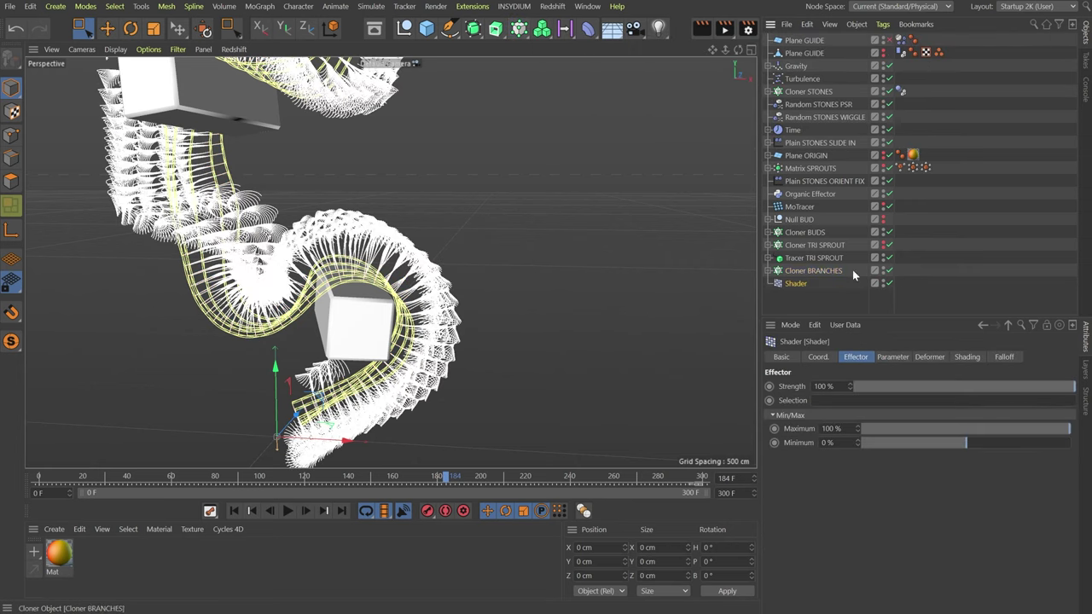
# - Rename the new Shader effector to Shader BRANCHES VIZ
pyautogui.doubleClick(798, 283)
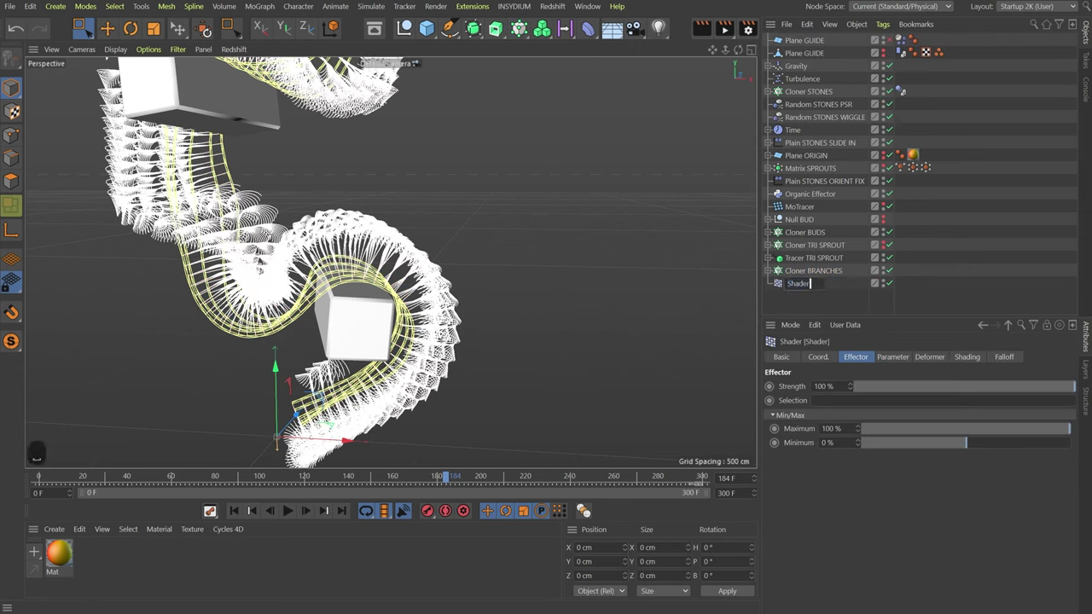
pyautogui.write('BRANCHES V')
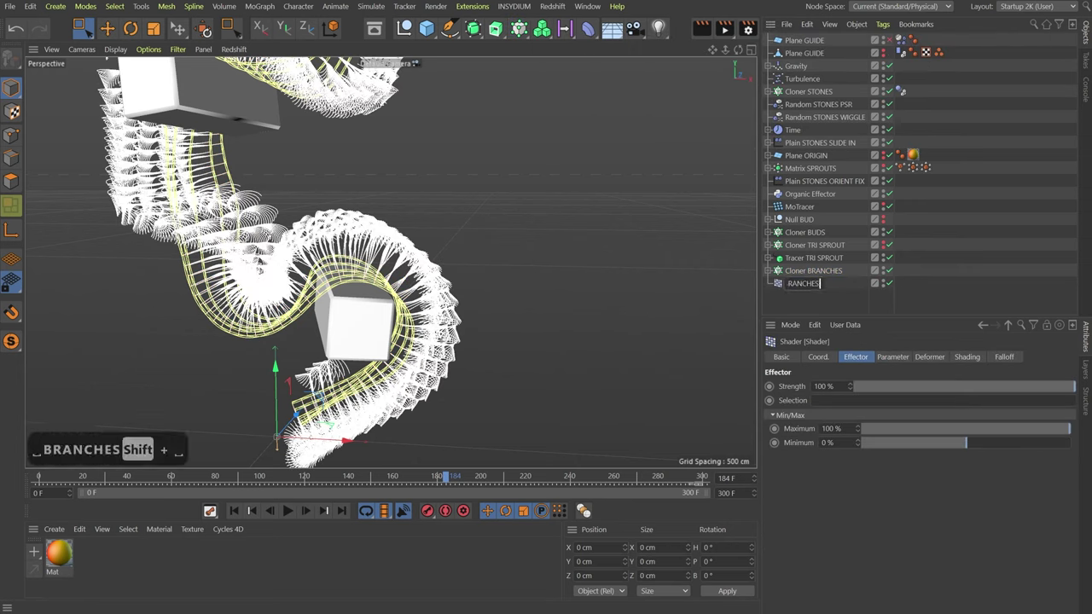
pyautogui.write('IX')
pyautogui.press('BackSpace')
pyautogui.write('Z')
pyautogui.press('Return')
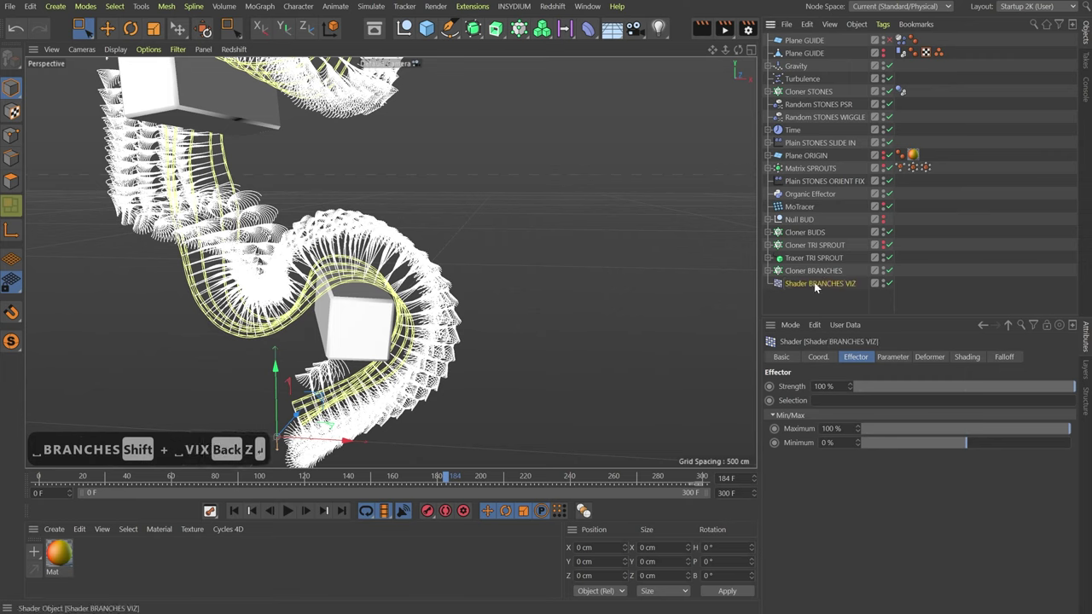
# - Load a Color shader as the custom shader of Shader BRANCHES VIZ and set its color to black
pyautogui.click(968, 358)
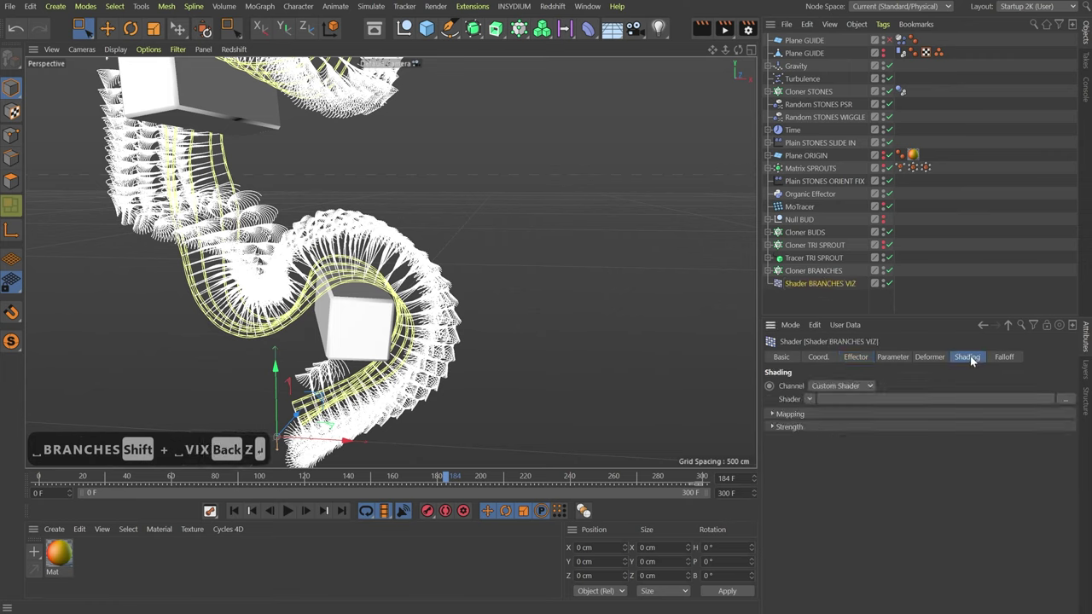
pyautogui.click(810, 399)
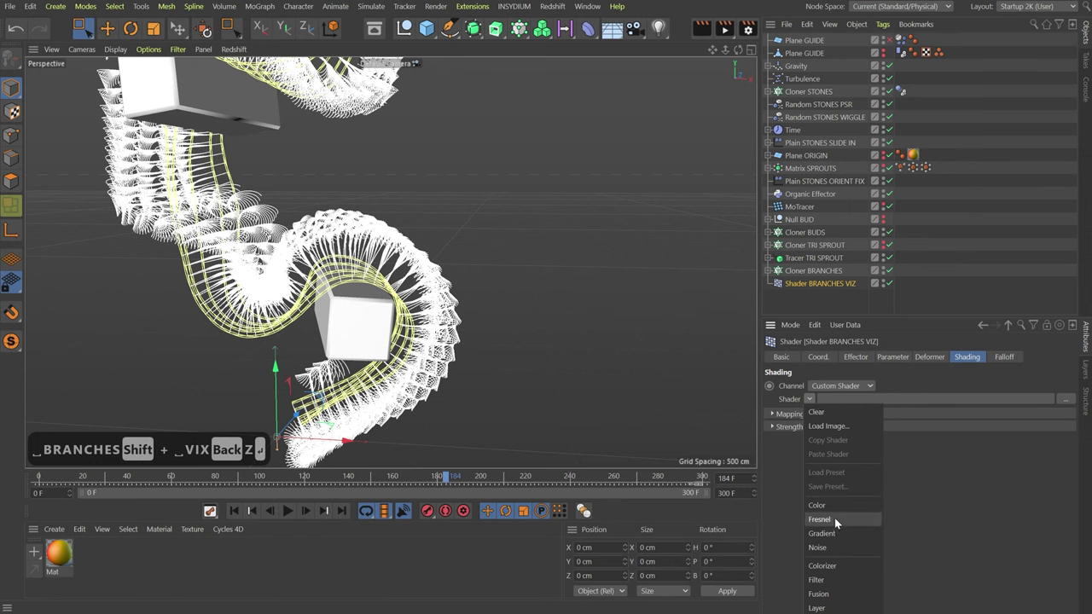
pyautogui.click(816, 505)
pyautogui.click(825, 428)
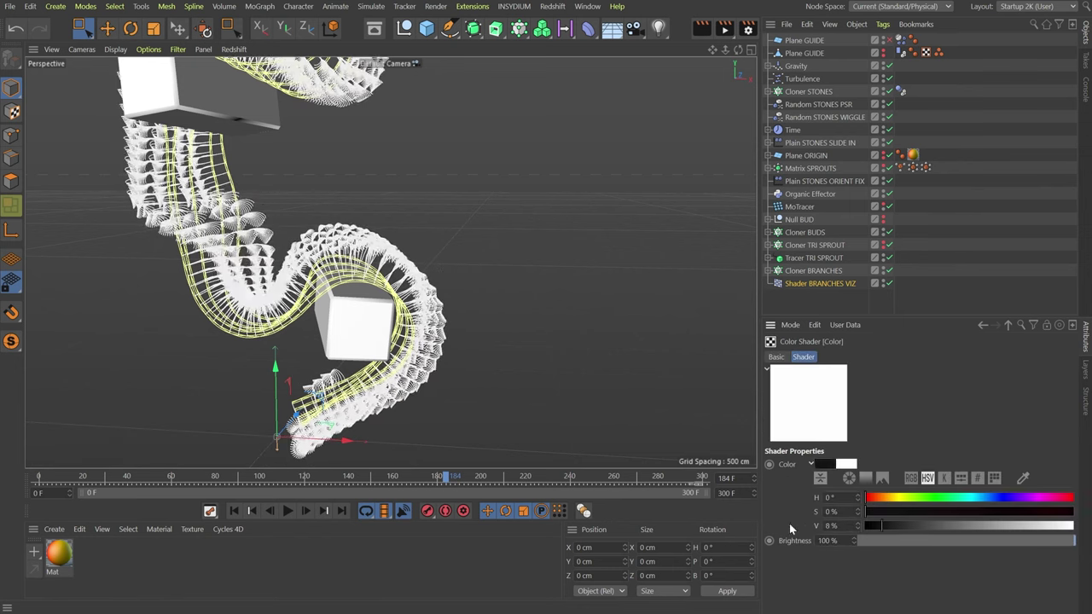
pyautogui.moveTo(882, 525); pyautogui.dragTo(788, 523)
pyautogui.click(1008, 325)
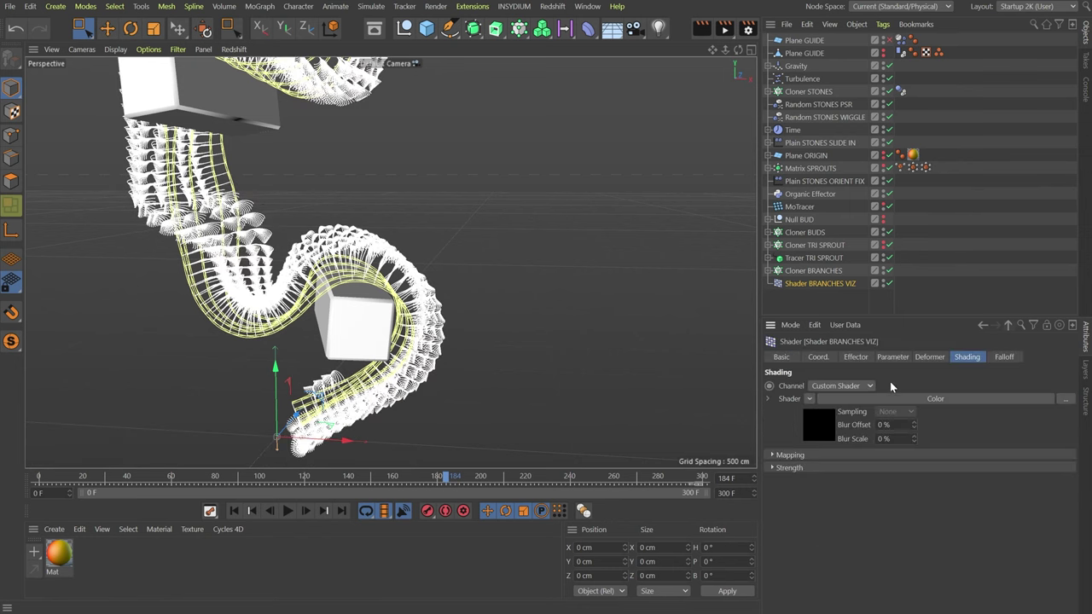
# - Disable Scale on Shader BRANCHES VIZ, set its Color Mode to Off and enable Visibility
pyautogui.click(893, 357)
pyautogui.click(898, 411)
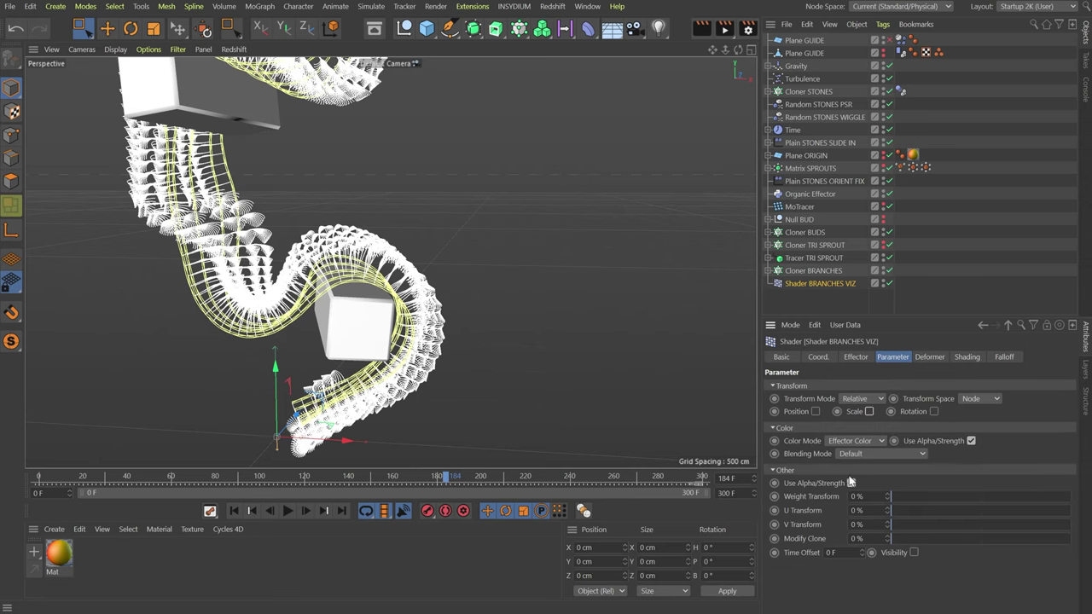
pyautogui.click(856, 440)
pyautogui.click(854, 448)
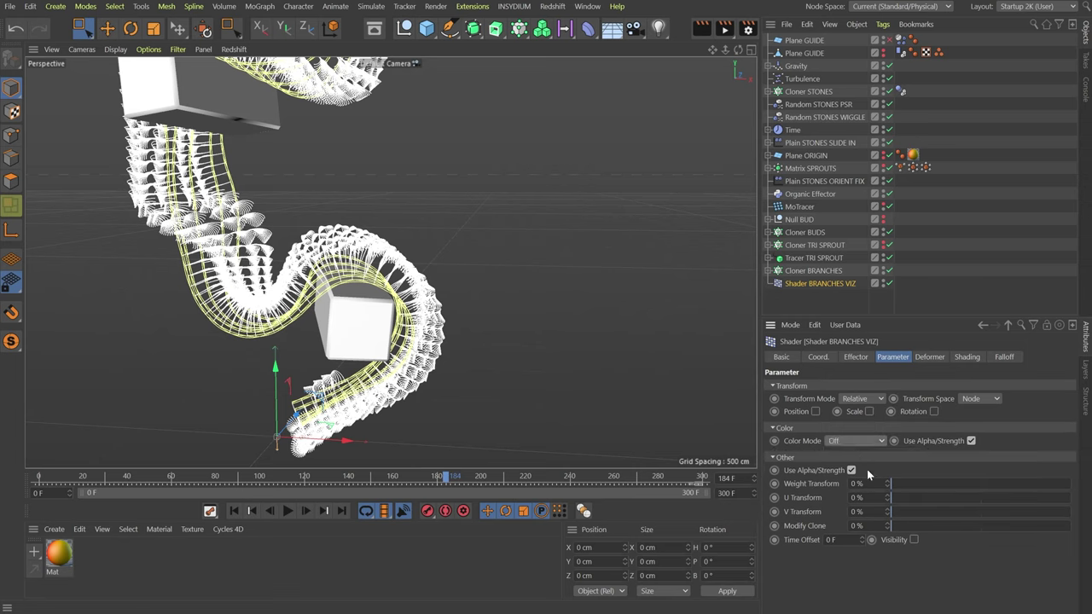
pyautogui.click(913, 539)
# - Add a Random Field to the falloff of Shader BRANCHES VIZ and set its Random Mode to Random
pyautogui.click(1003, 358)
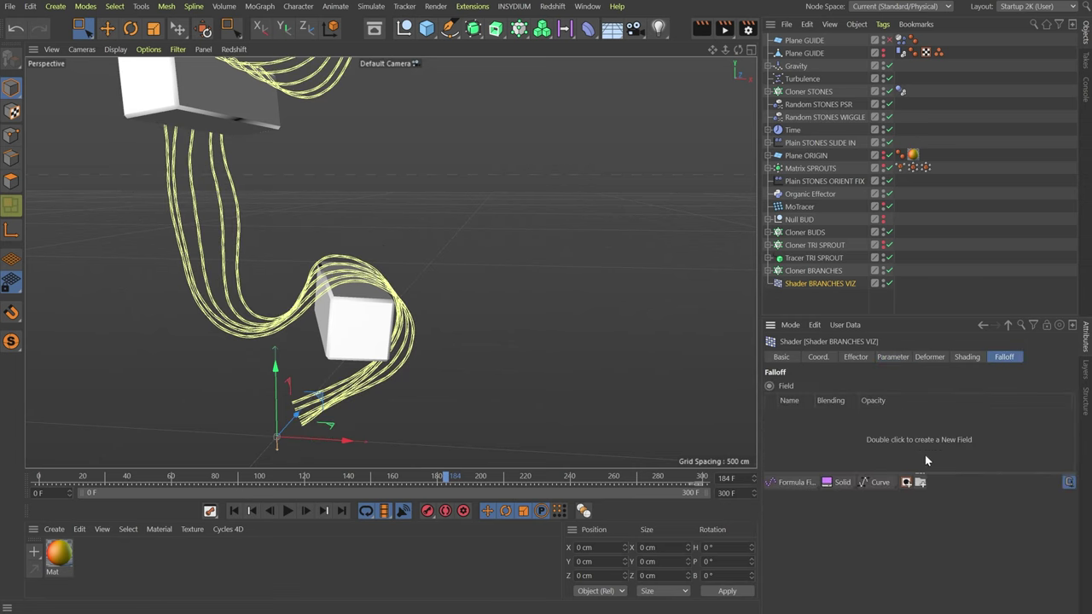
pyautogui.click(800, 483)
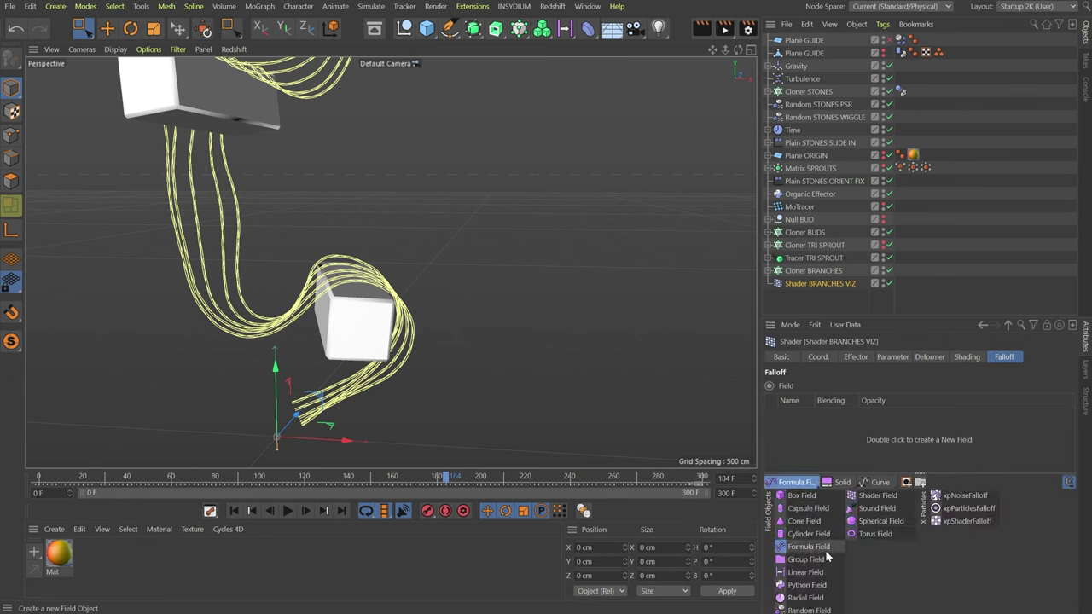
pyautogui.click(809, 610)
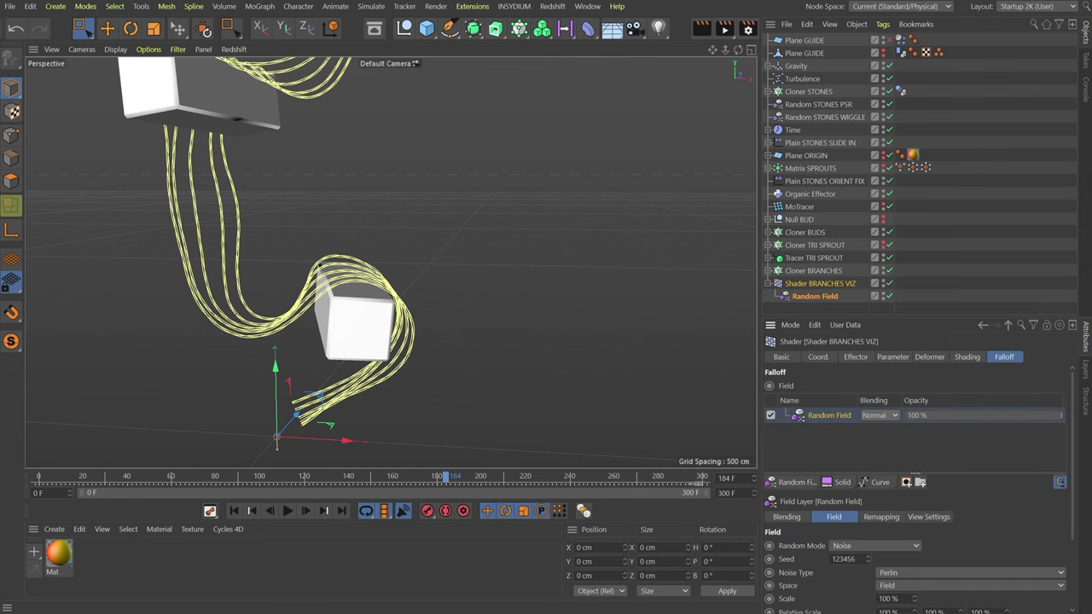
pyautogui.click(847, 544)
pyautogui.click(841, 560)
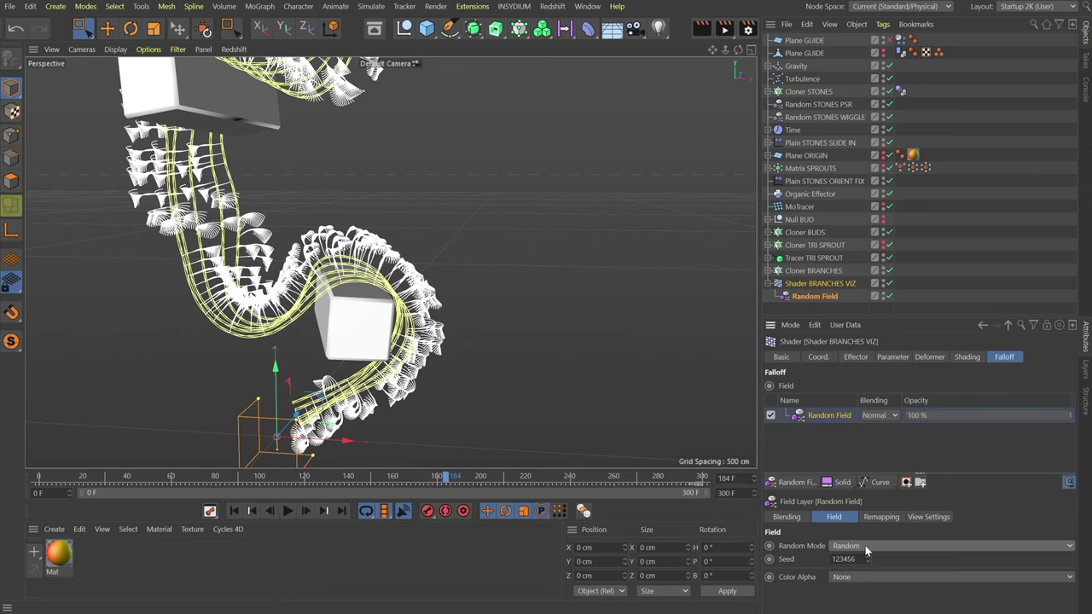
# - Set the Contour Mode in the Random Field's remapping to Curve
pyautogui.click(881, 518)
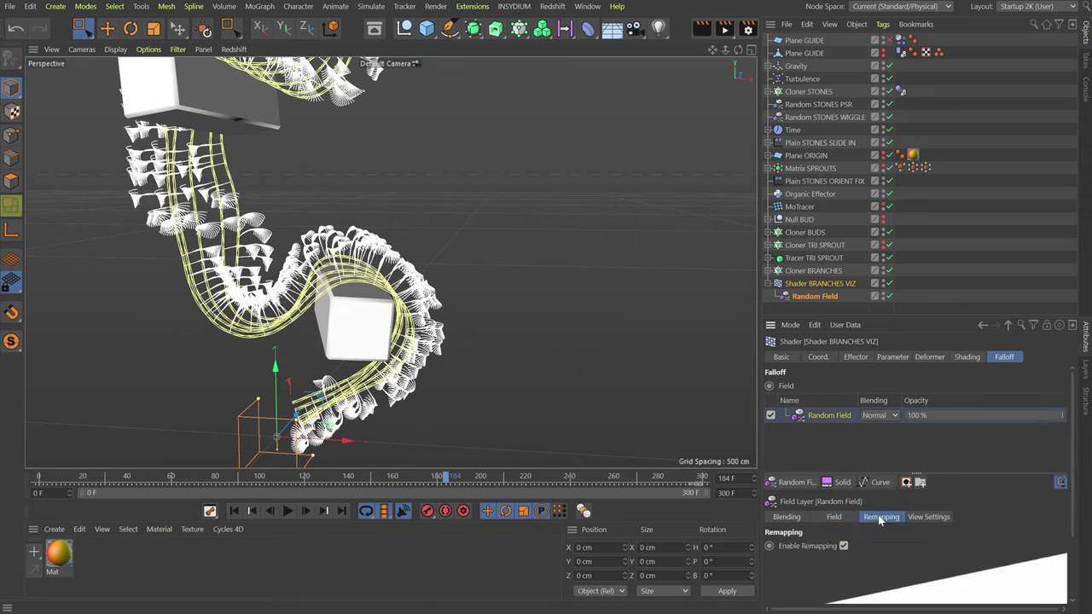
pyautogui.scroll(-3, 812, 562)
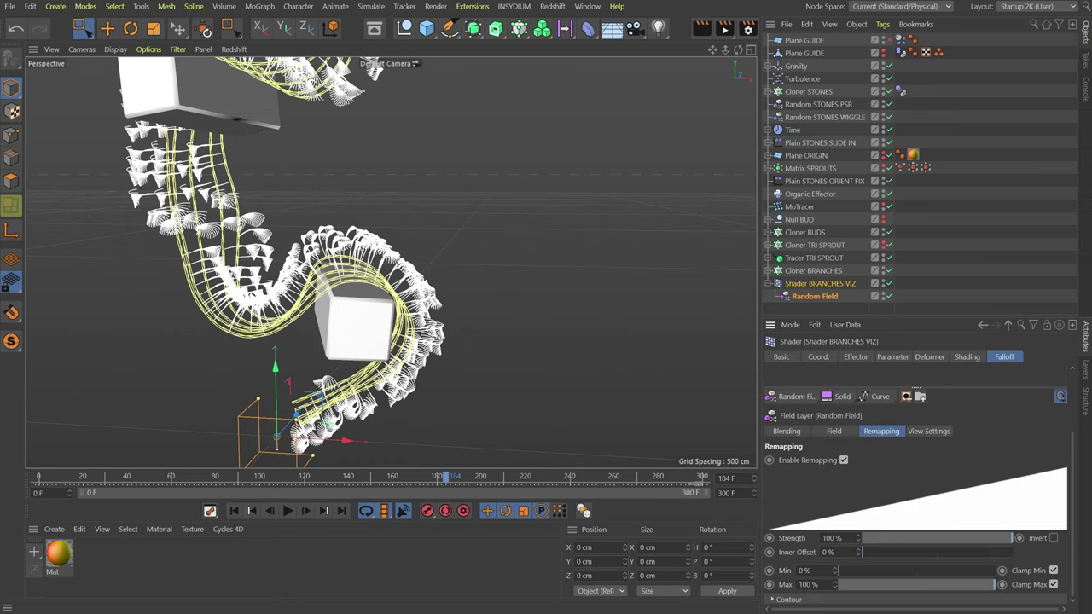
pyautogui.click(810, 602)
pyautogui.scroll(-1, 812, 597)
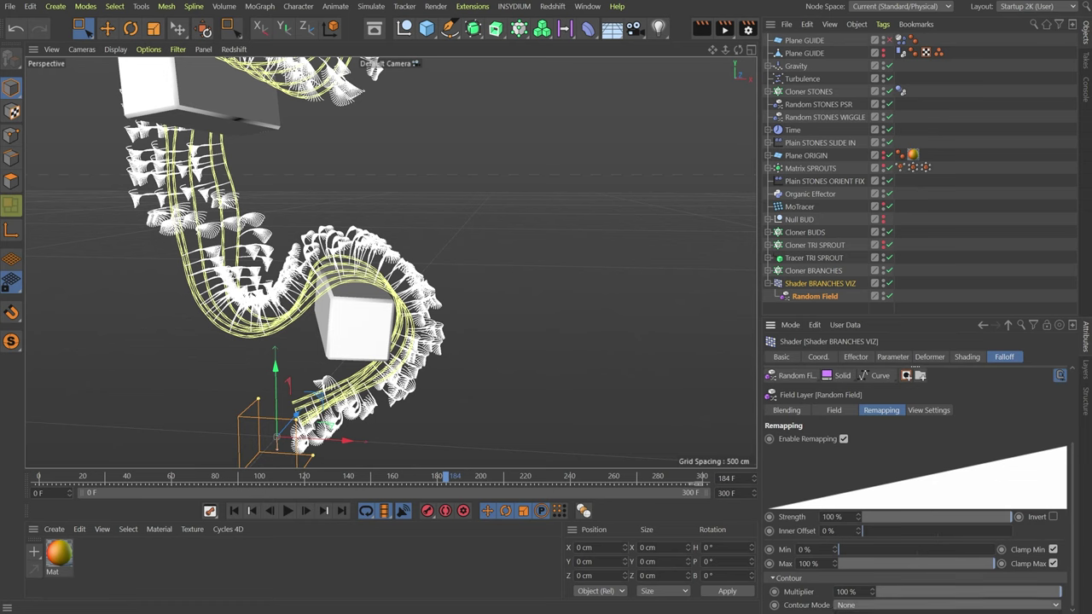
pyautogui.click(947, 604)
pyautogui.click(814, 601)
pyautogui.scroll(-5, 815, 604)
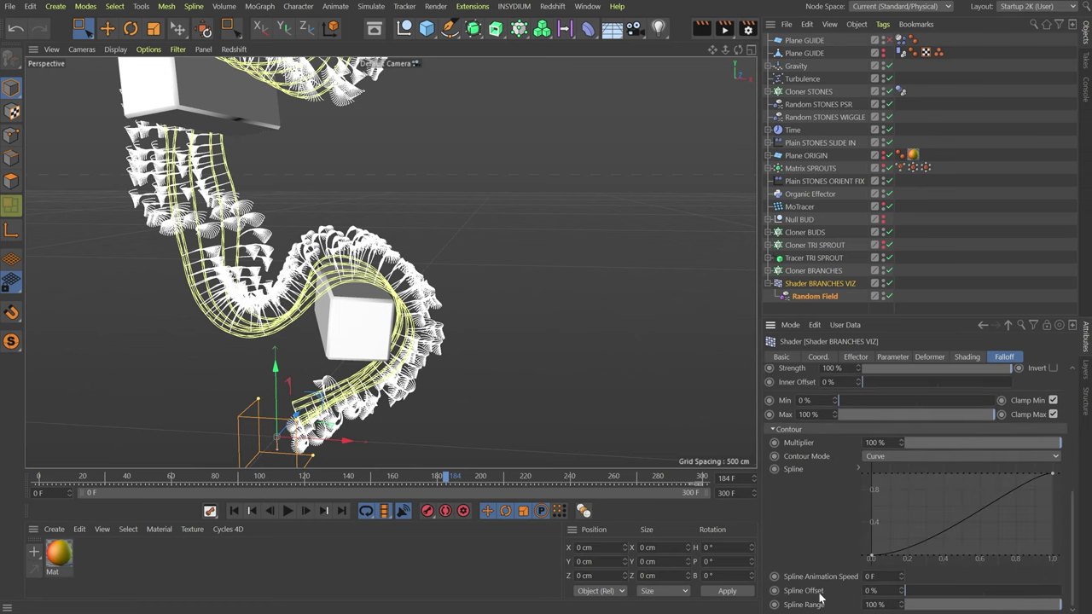
# - Make the Random Field's contour curve linear and move its upper end point to about 0.38 horizontally to thin out the branches
pyautogui.rightClick(944, 508)
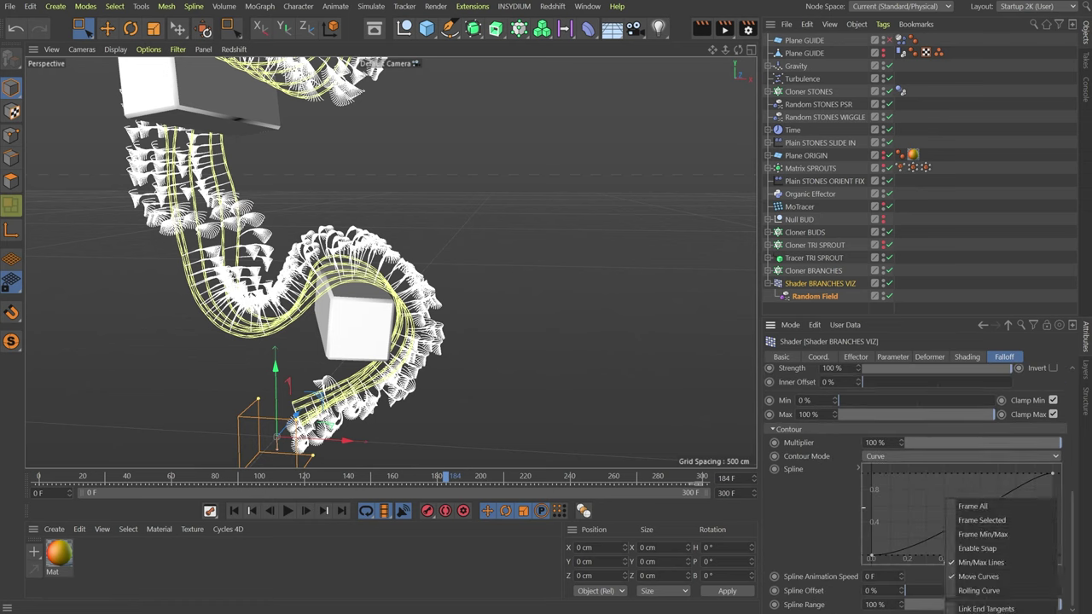
pyautogui.click(980, 590)
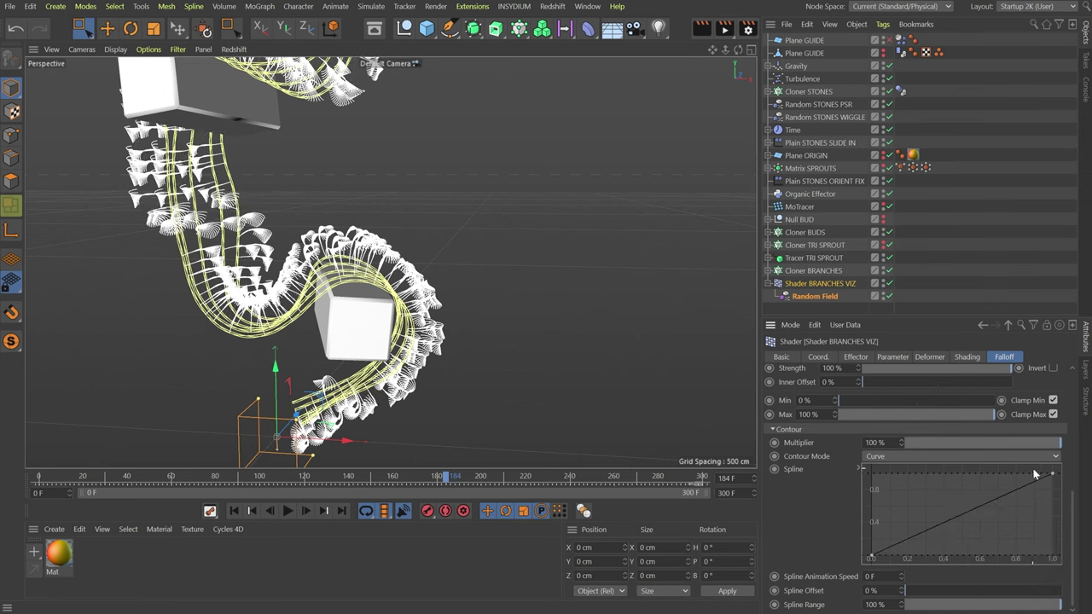
pyautogui.moveTo(1050, 476); pyautogui.dragTo(935, 467)
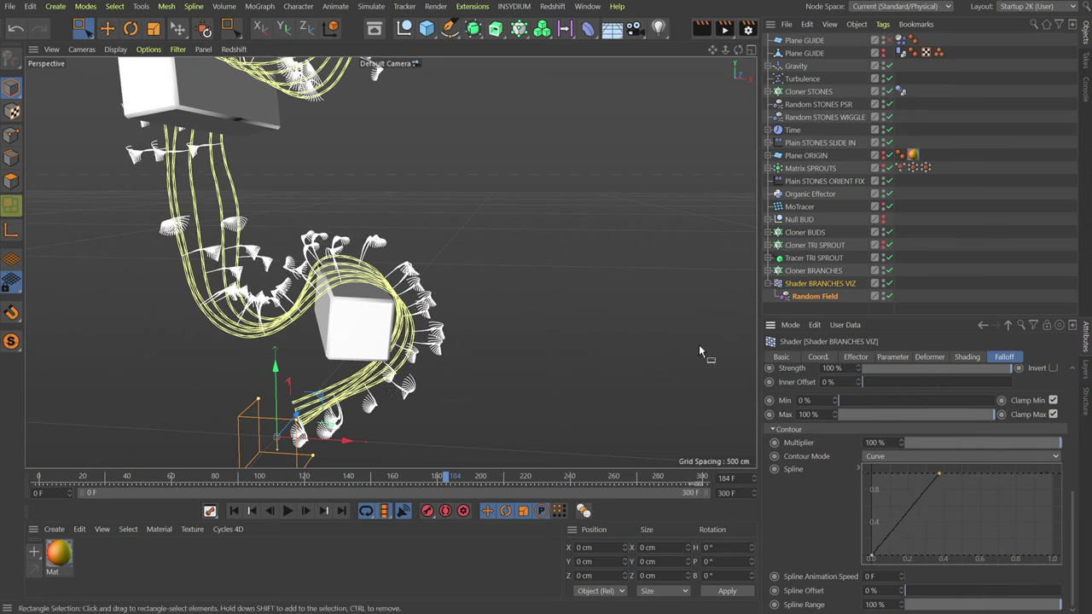
pyautogui.keyDown('alt'); pyautogui.moveTo(349, 317); pyautogui.dragTo(215, 240); pyautogui.keyUp('alt')
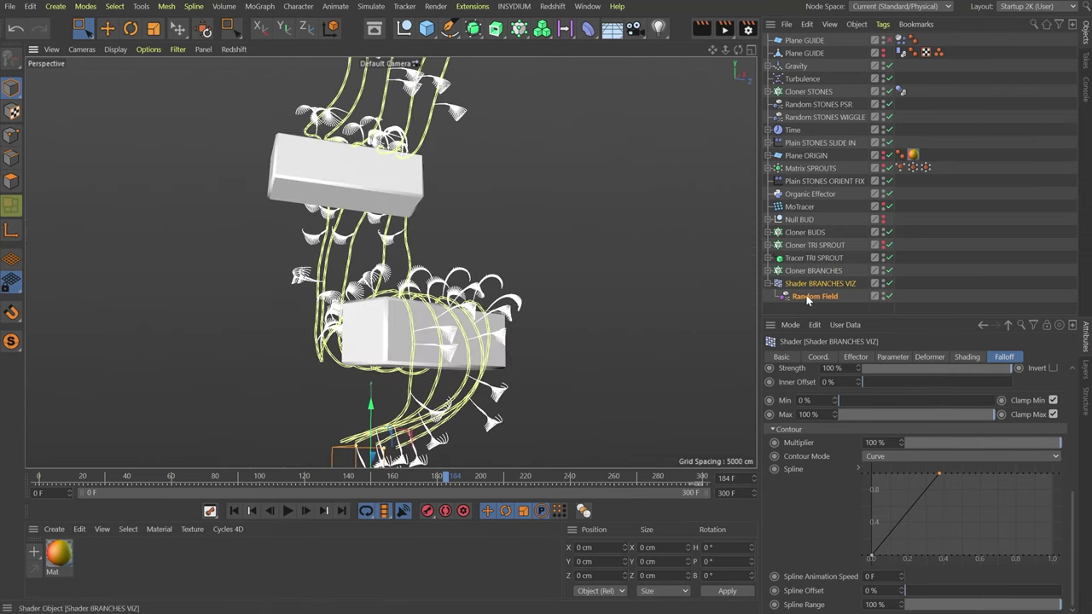
# - Collapse Shader BRANCHES VIZ in the hierarchy and add a Plain effector to Cloner BRANCHES
pyautogui.click(768, 283)
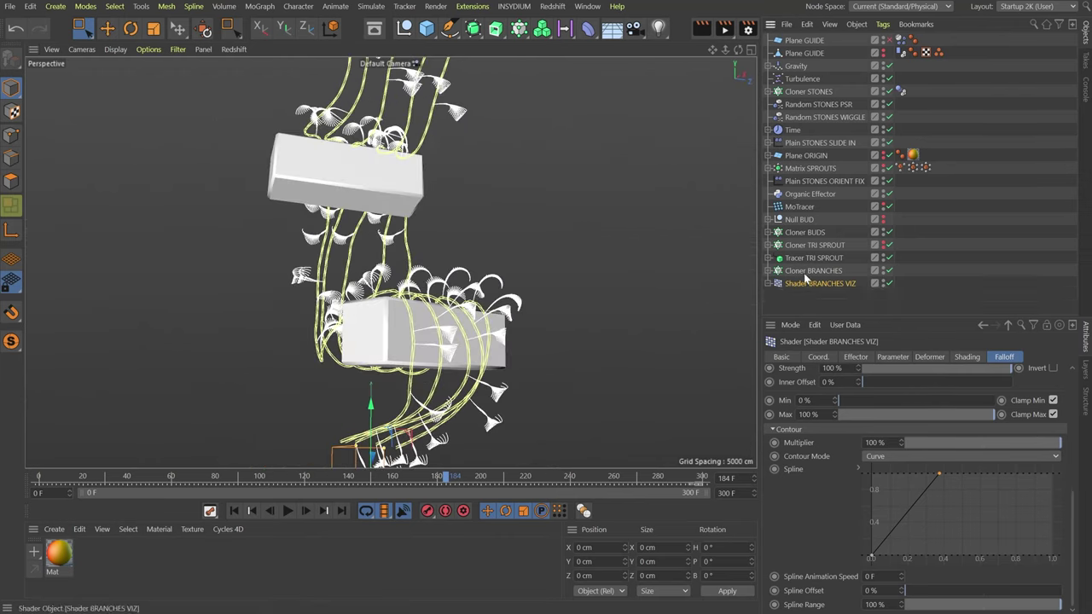
pyautogui.click(811, 270)
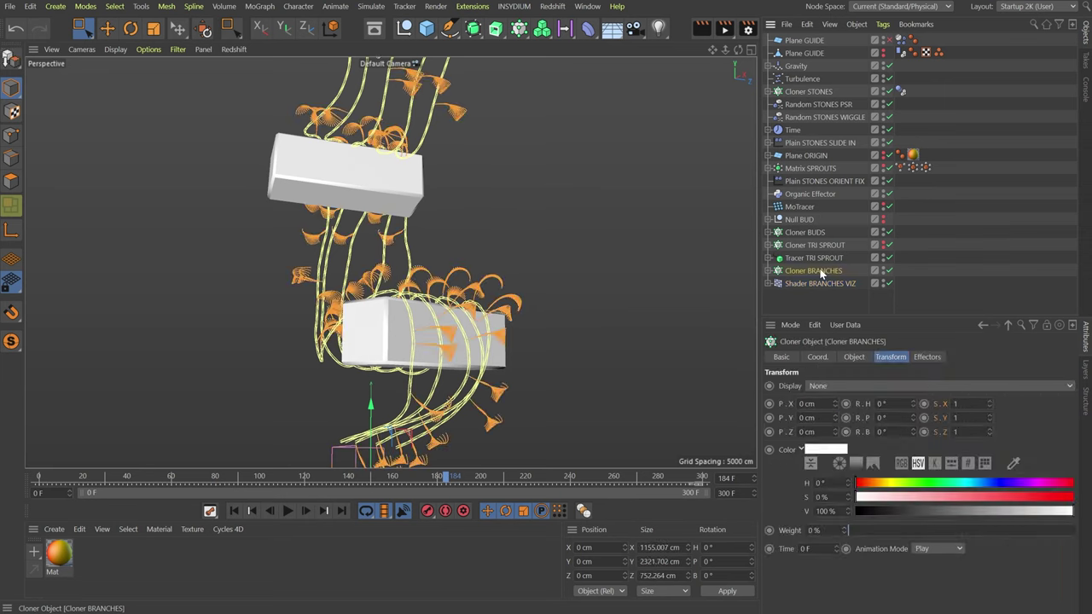
pyautogui.click(518, 28)
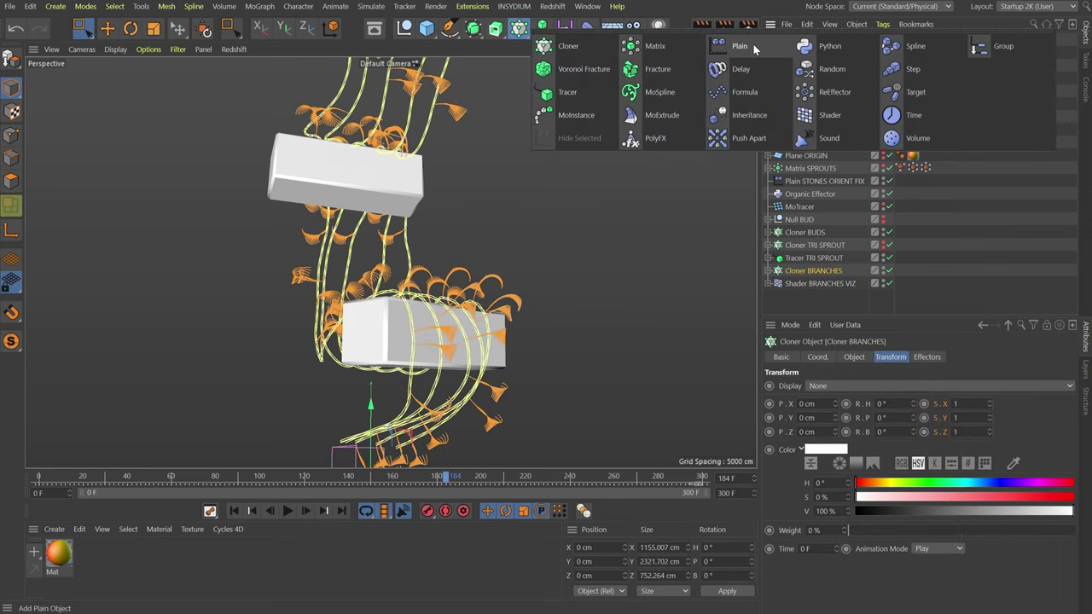
pyautogui.click(752, 45)
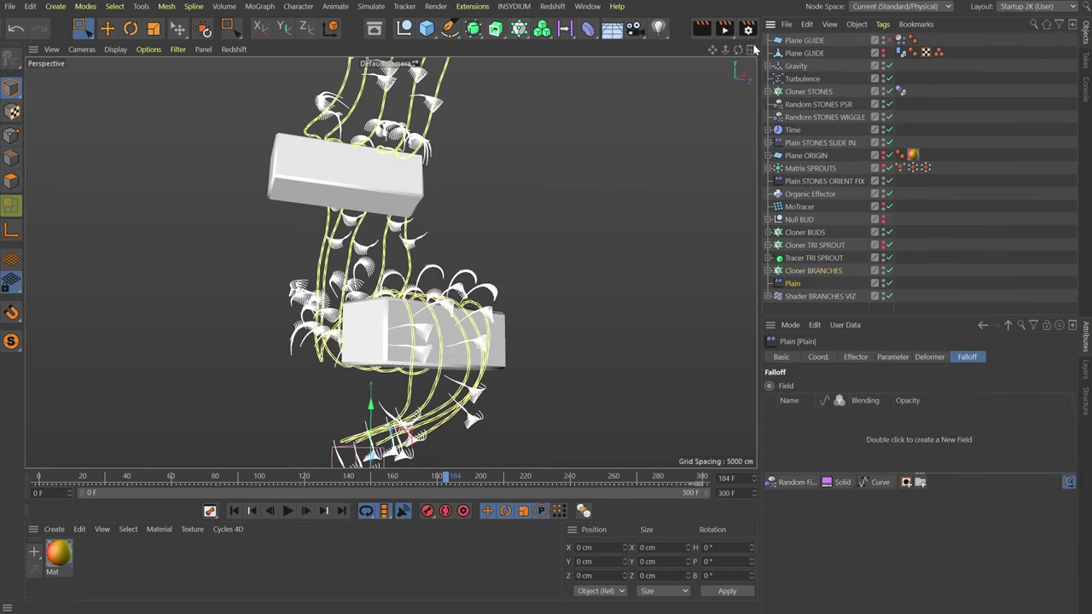
# - Rename the new Plain effector to Plain BRANCHES ROT FIX and move it below Shader BRANCHES VIZ
pyautogui.doubleClick(794, 283)
pyautogui.press('Return')
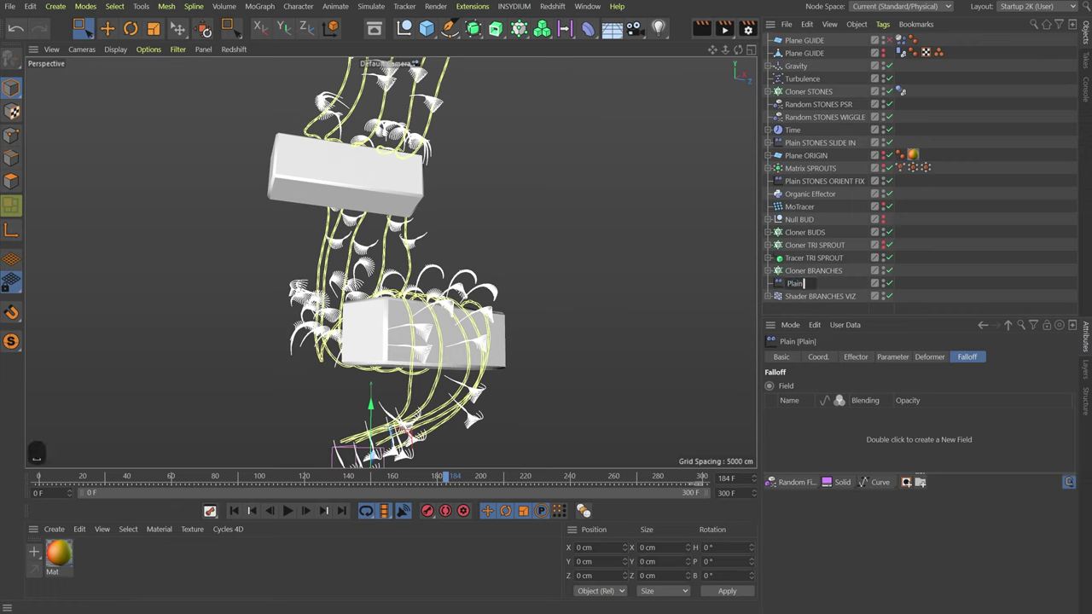
pyautogui.write('BRANCHES')
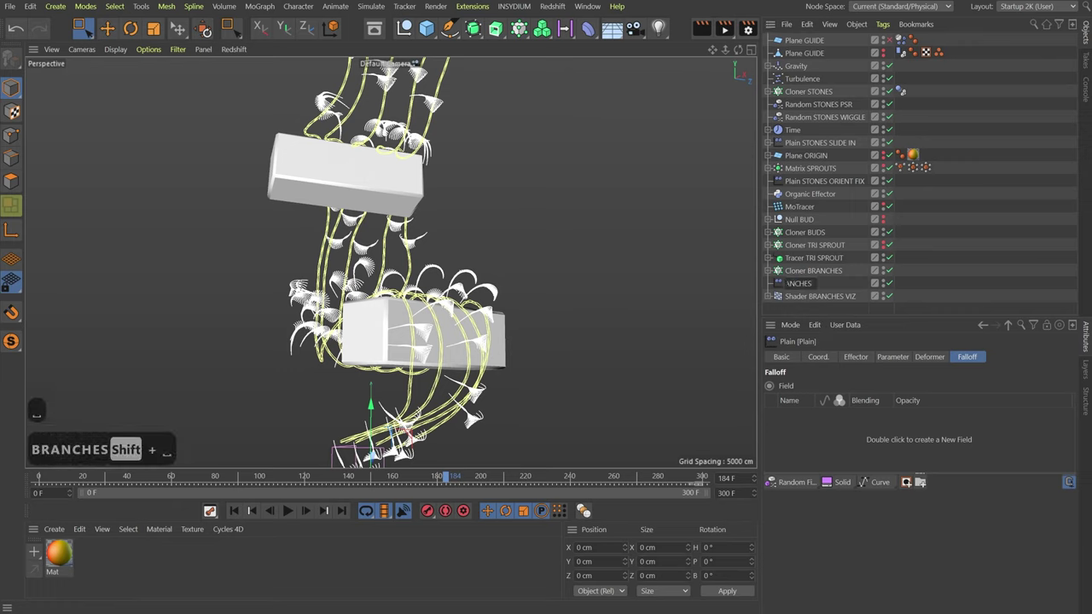
pyautogui.write(' ROT FIX')
pyautogui.press('Return')
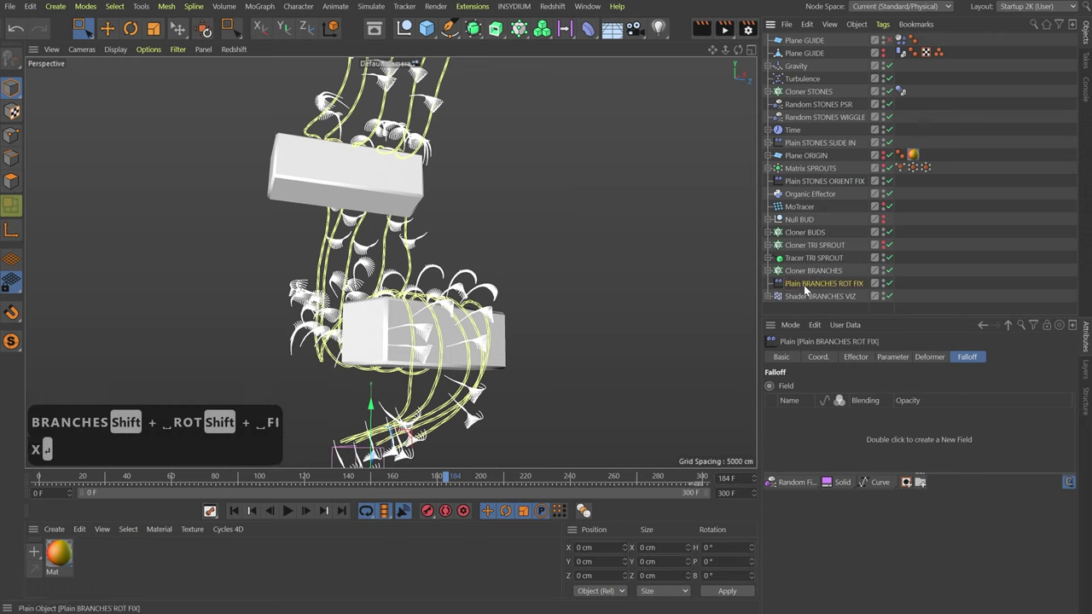
pyautogui.moveTo(803, 285); pyautogui.dragTo(803, 300)
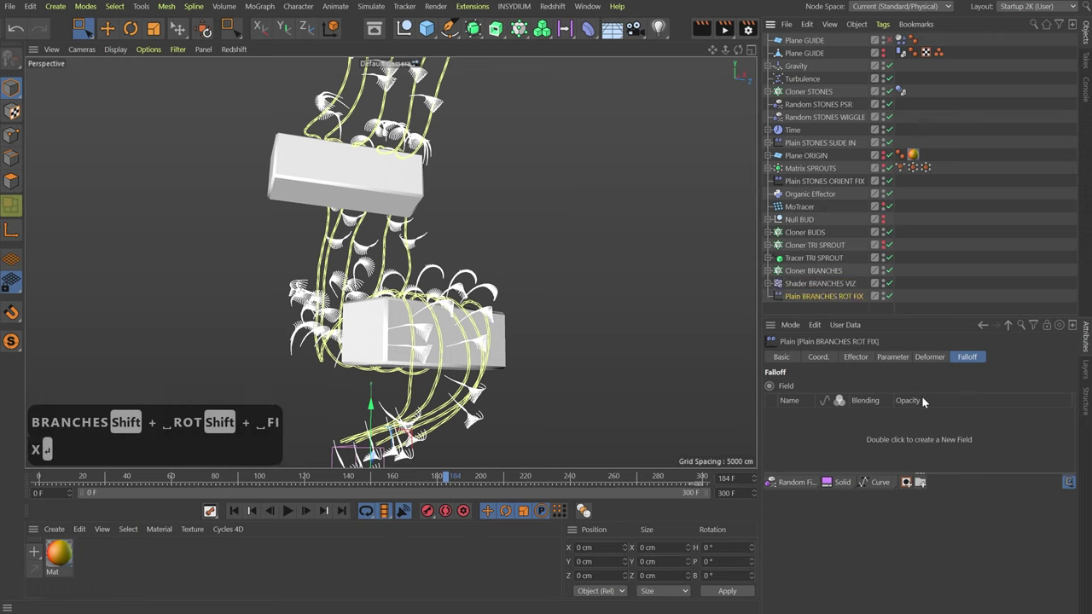
# - Disable Position on Plain BRANCHES ROT FIX and set its Color Mode to Off
pyautogui.click(892, 357)
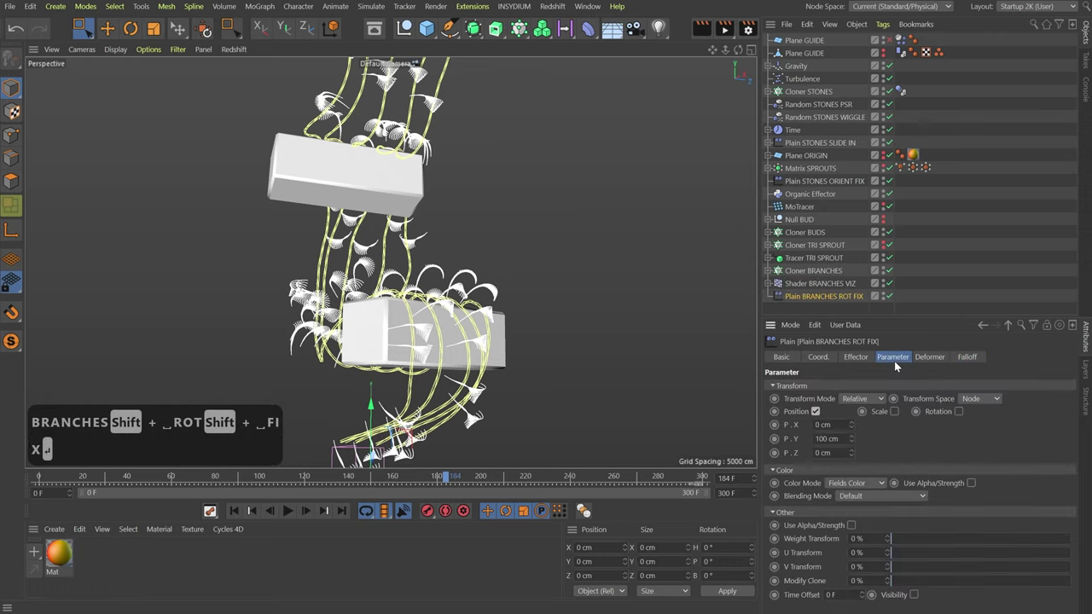
pyautogui.click(808, 411)
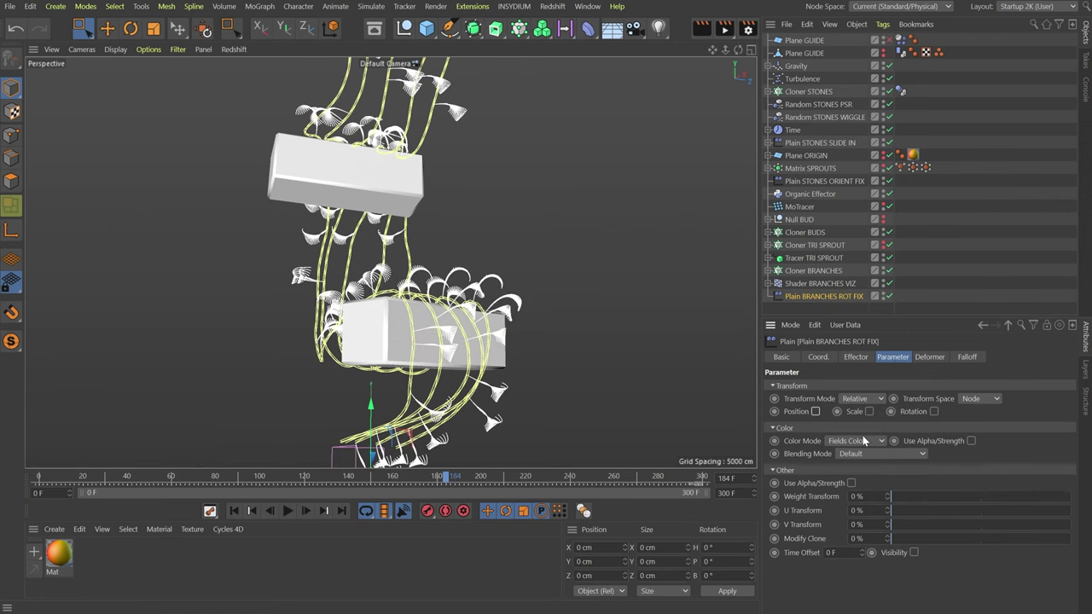
pyautogui.click(864, 440)
pyautogui.click(863, 453)
# - Enable Rotation on Plain BRANCHES ROT FIX, set its heading to 90° and inspect the branch orientation around the stones
pyautogui.click(933, 411)
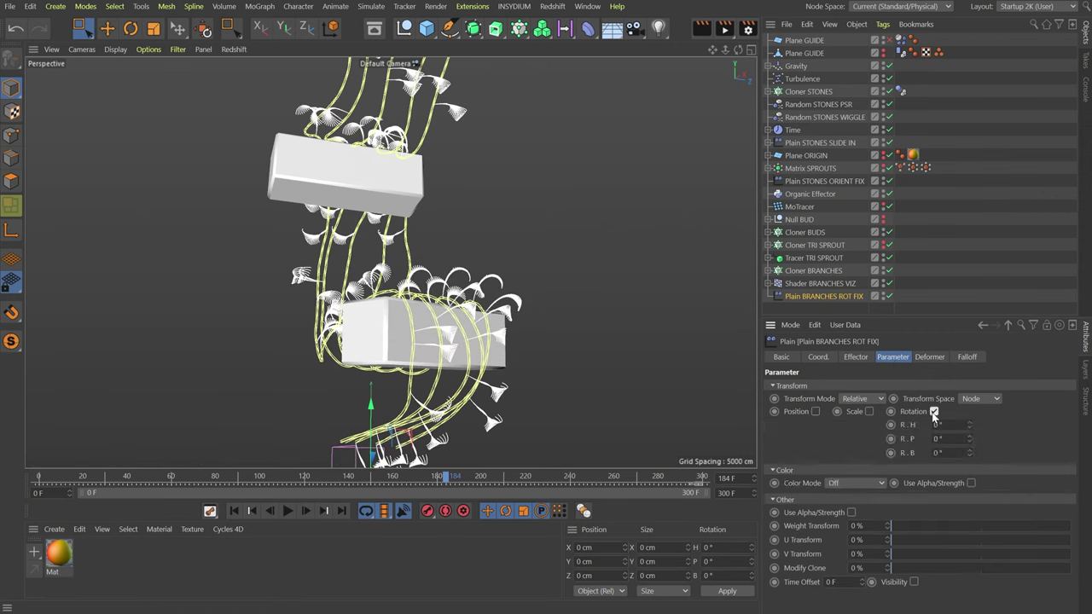
pyautogui.moveTo(970, 424); pyautogui.dragTo(1064, 424)
pyautogui.write('90')
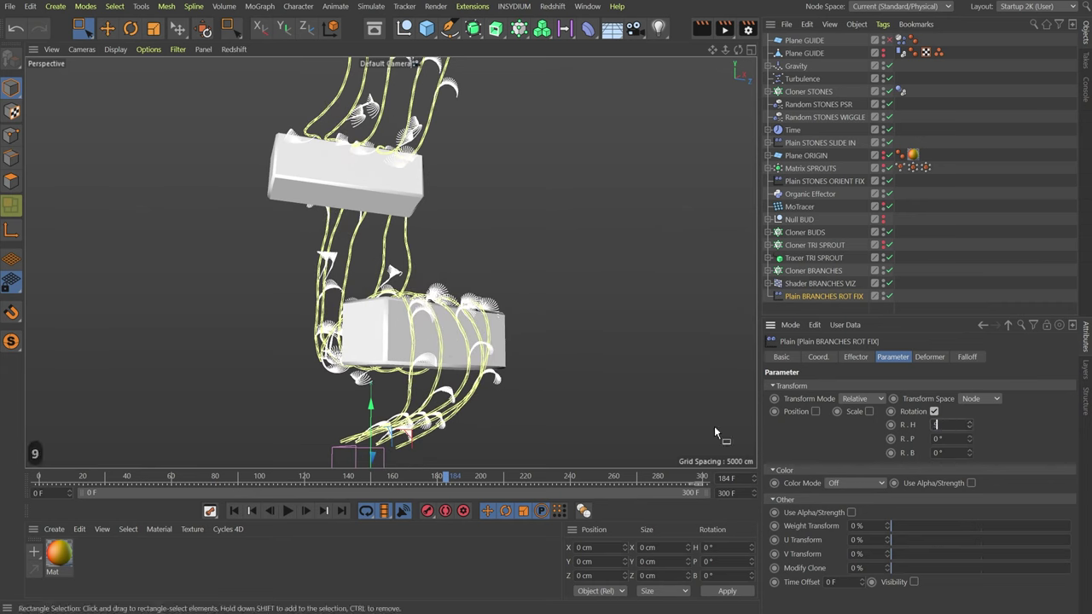
pyautogui.press('Return')
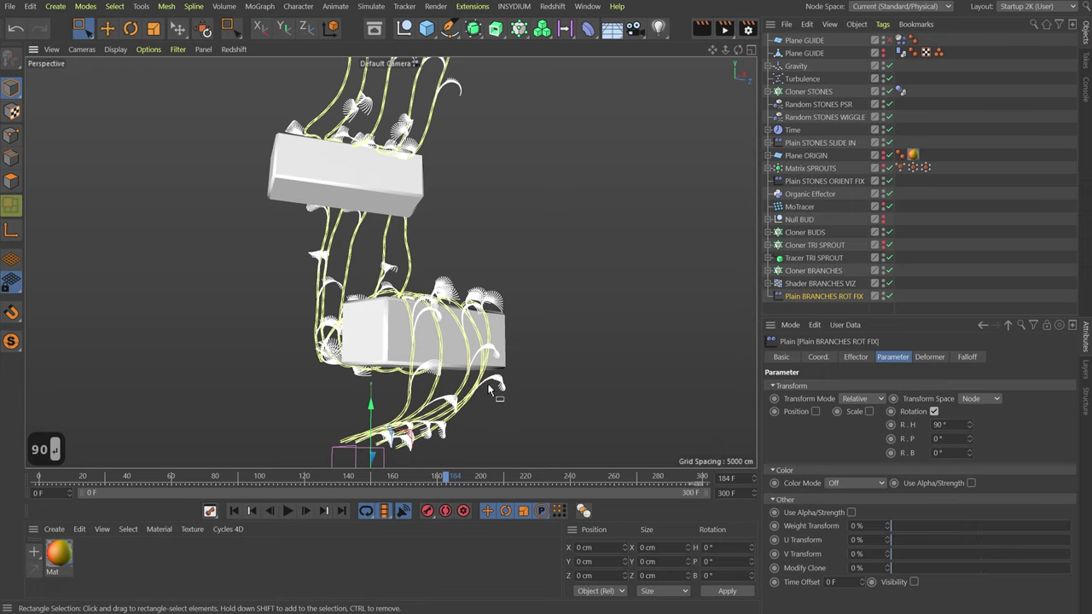
pyautogui.keyDown('alt'); pyautogui.moveTo(714, 433); pyautogui.dragTo(636, 450); pyautogui.keyUp('alt')
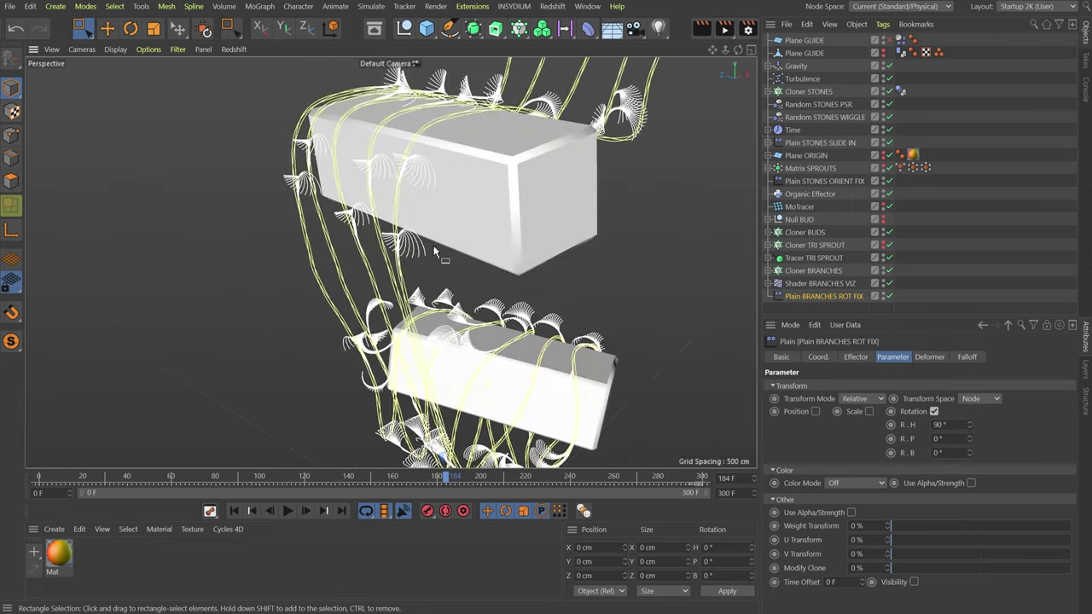
# - Set the bank rotation of Plain BRANCHES ROT FIX to -64° and check the branch orientation along the sprouts back to frame 161
pyautogui.keyDown('alt'); pyautogui.moveTo(397, 265); pyautogui.dragTo(546, 283); pyautogui.keyUp('alt')
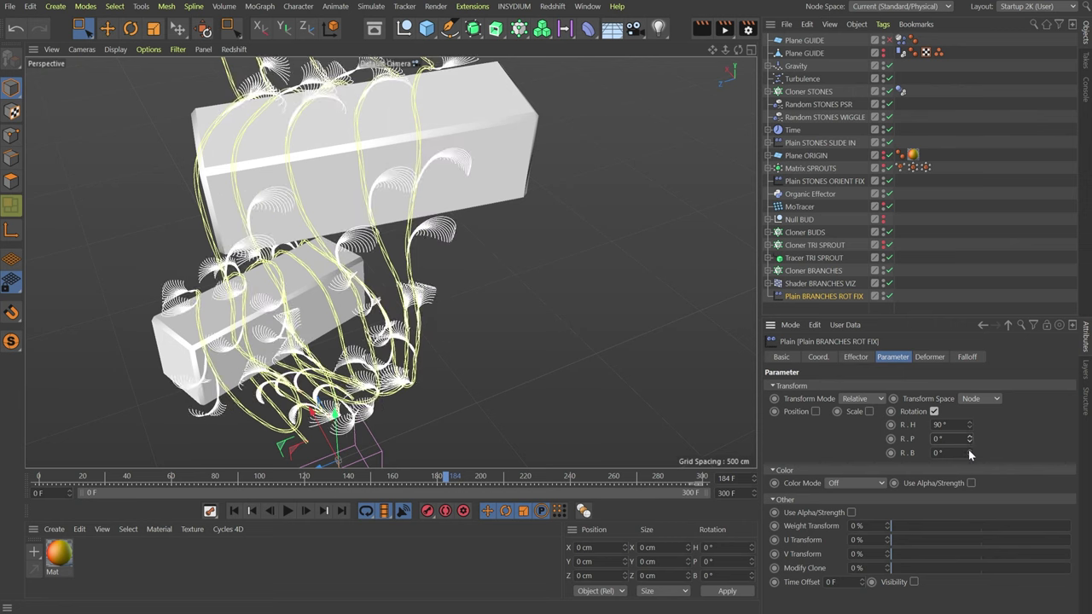
pyautogui.moveTo(969, 453); pyautogui.dragTo(969, 508)
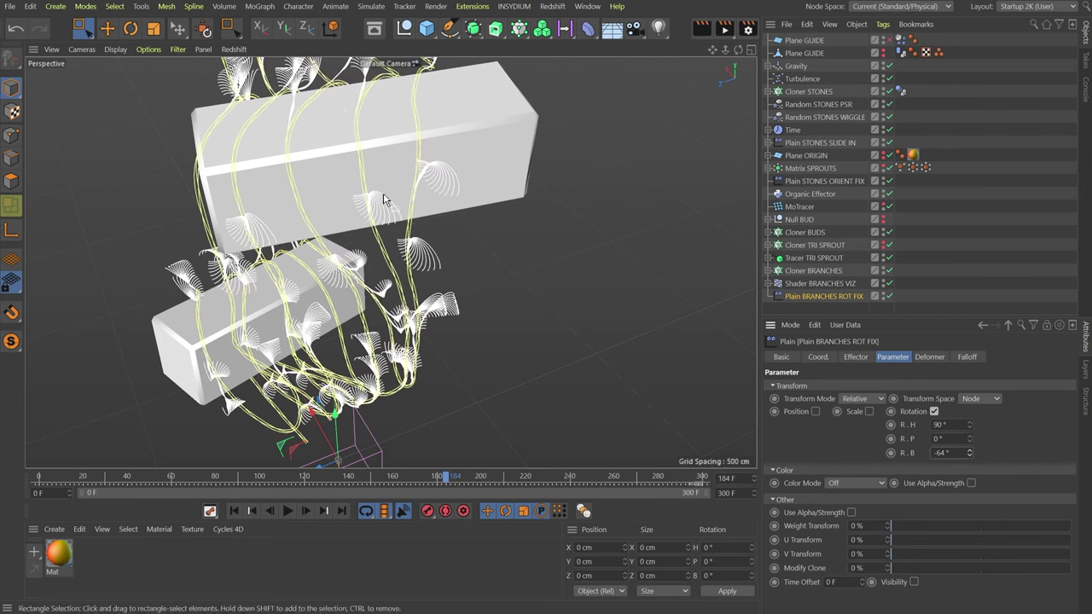
pyautogui.keyDown('alt'); pyautogui.moveTo(377, 198); pyautogui.dragTo(475, 183); pyautogui.keyUp('alt')
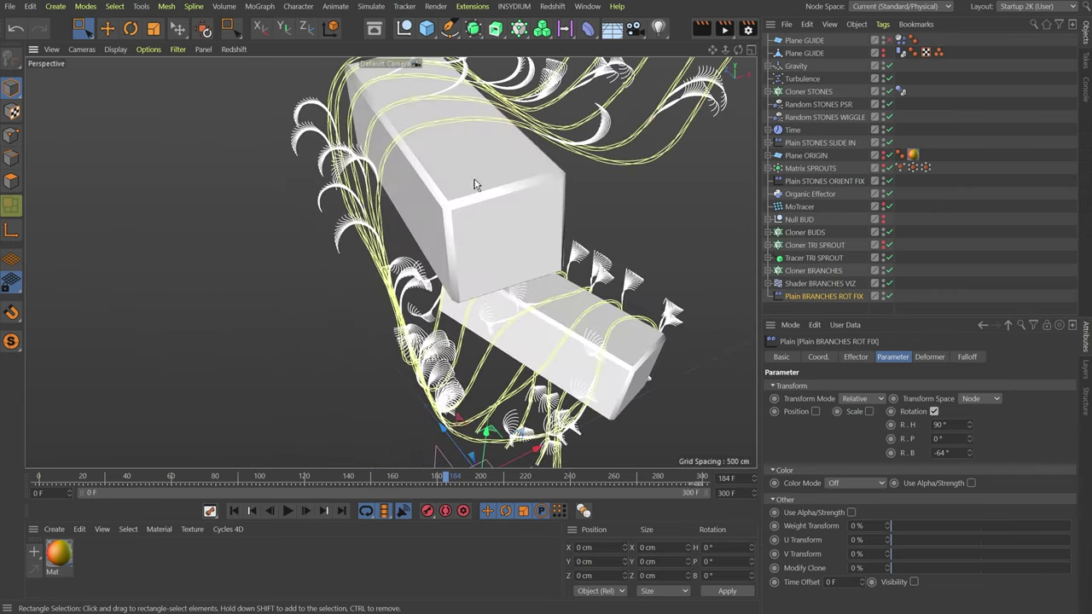
pyautogui.keyDown('alt'); pyautogui.moveTo(475, 183); pyautogui.dragTo(268, 207, button='right'); pyautogui.keyUp('alt')
pyautogui.keyDown('alt'); pyautogui.moveTo(268, 207); pyautogui.dragTo(332, 324); pyautogui.keyUp('alt')
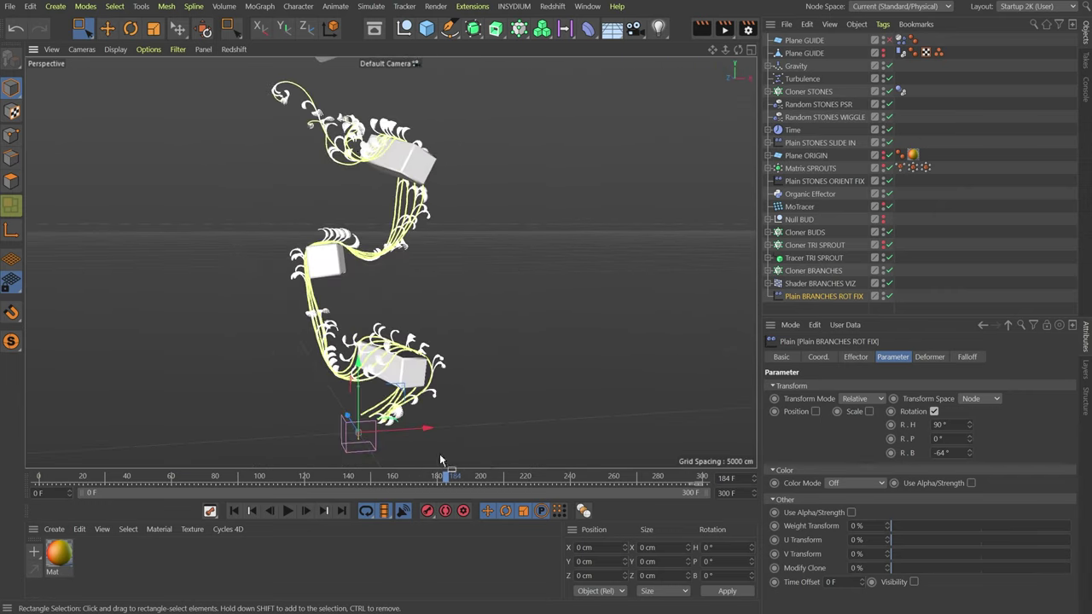
pyautogui.moveTo(433, 481); pyautogui.dragTo(394, 475)
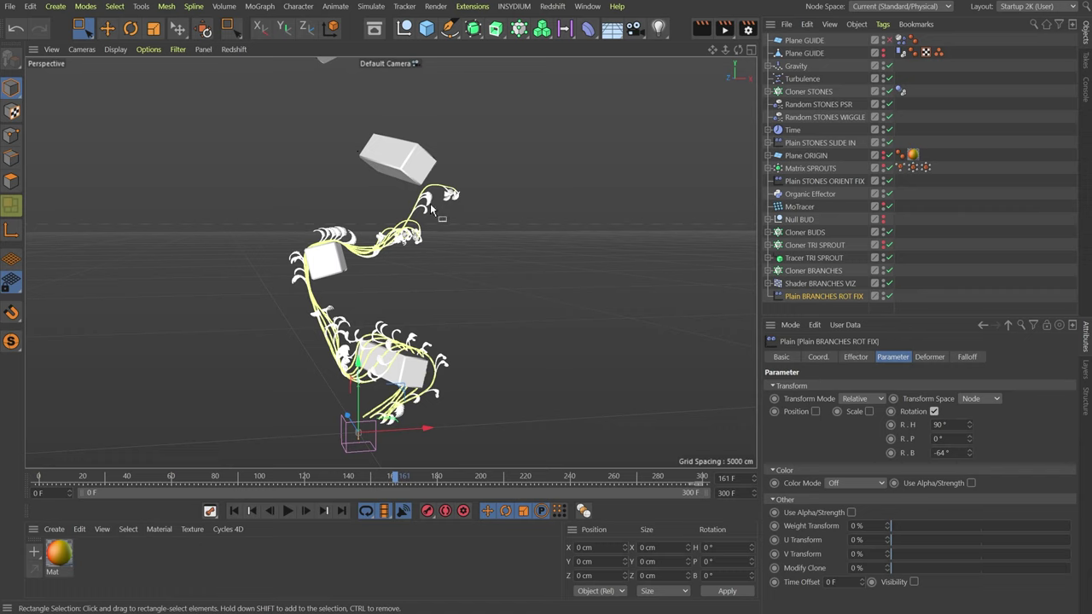
# - Set the Animation Mode in the transform settings of Cloner BRANCHES to Fixed
pyautogui.click(823, 272)
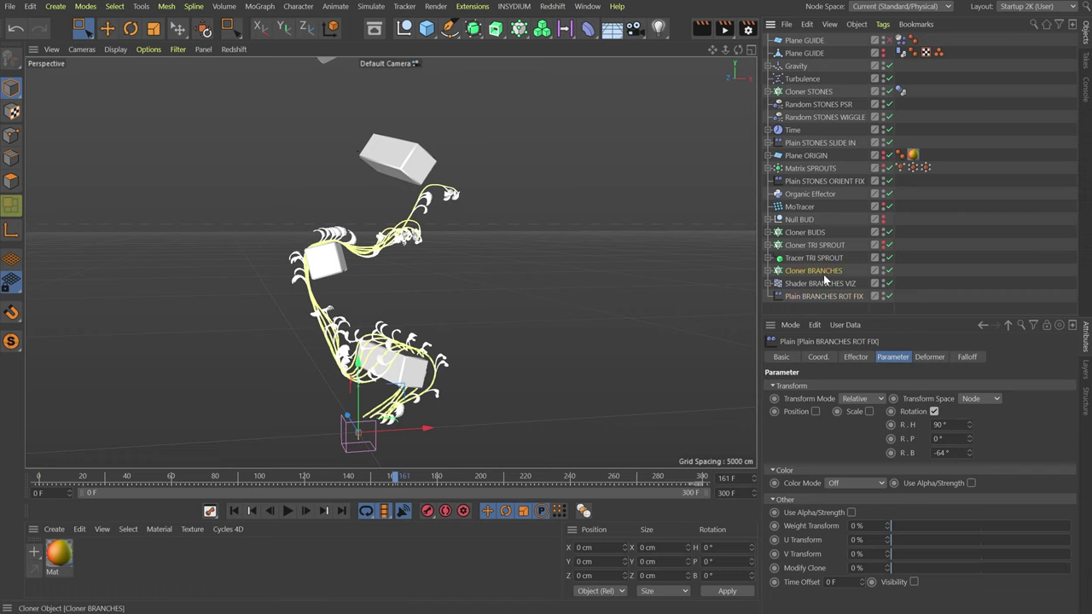
pyautogui.click(894, 357)
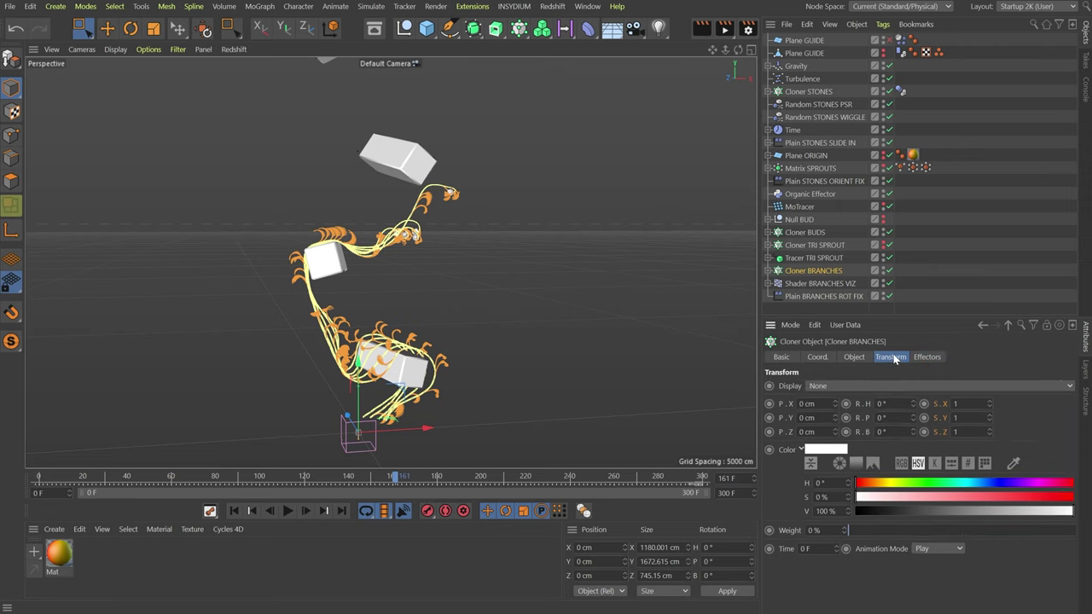
pyautogui.click(926, 548)
pyautogui.click(929, 589)
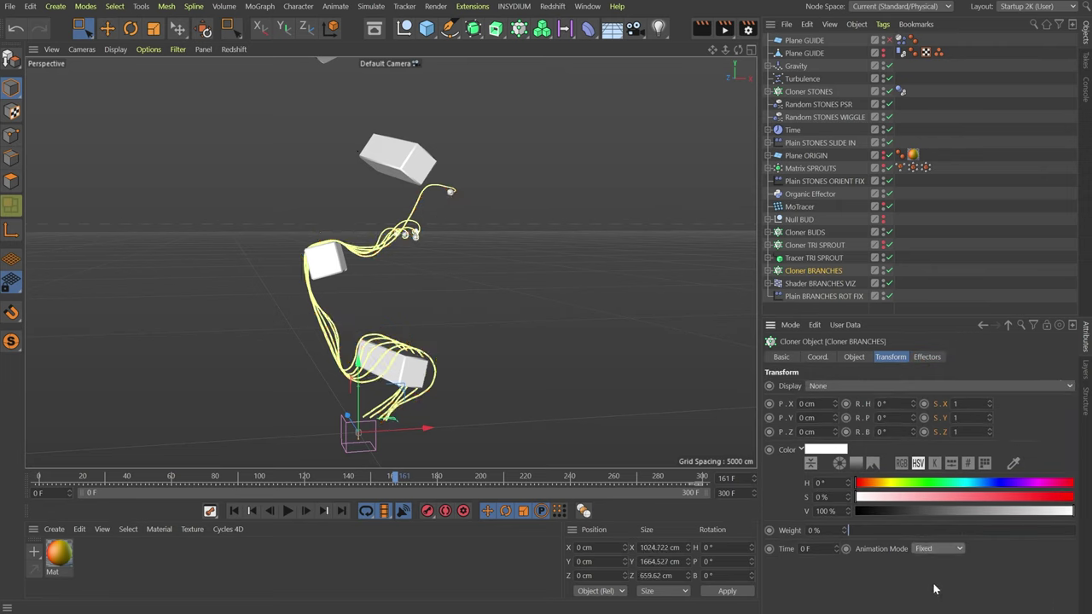
# - Add another Plain effector, rename it Plain BRANCHES ANIM and move it below Plain BRANCHES ROT FIX
pyautogui.click(518, 28)
pyautogui.click(746, 48)
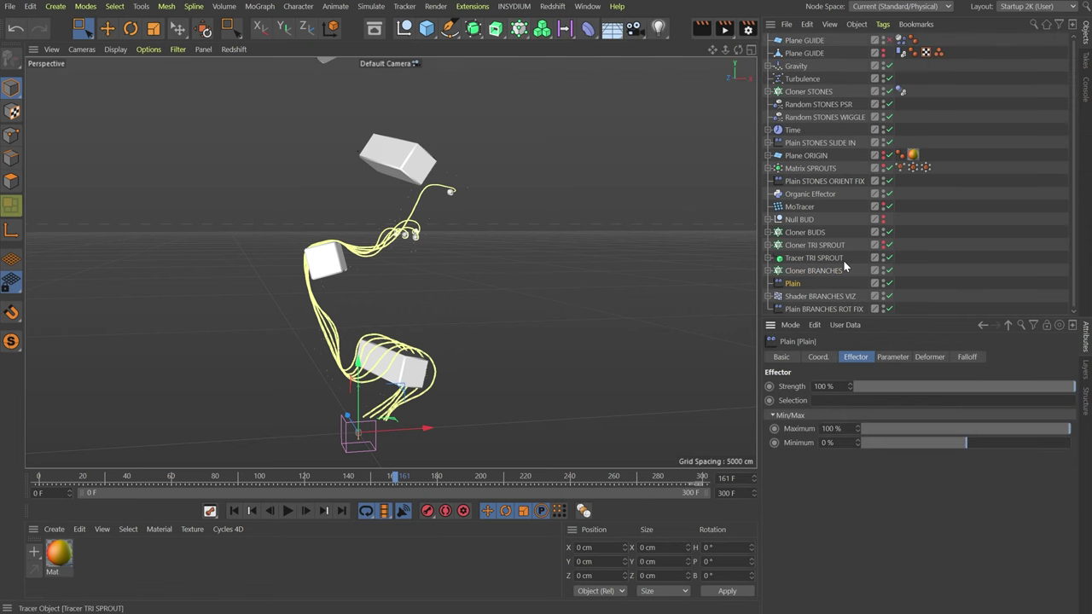
pyautogui.doubleClick(794, 283)
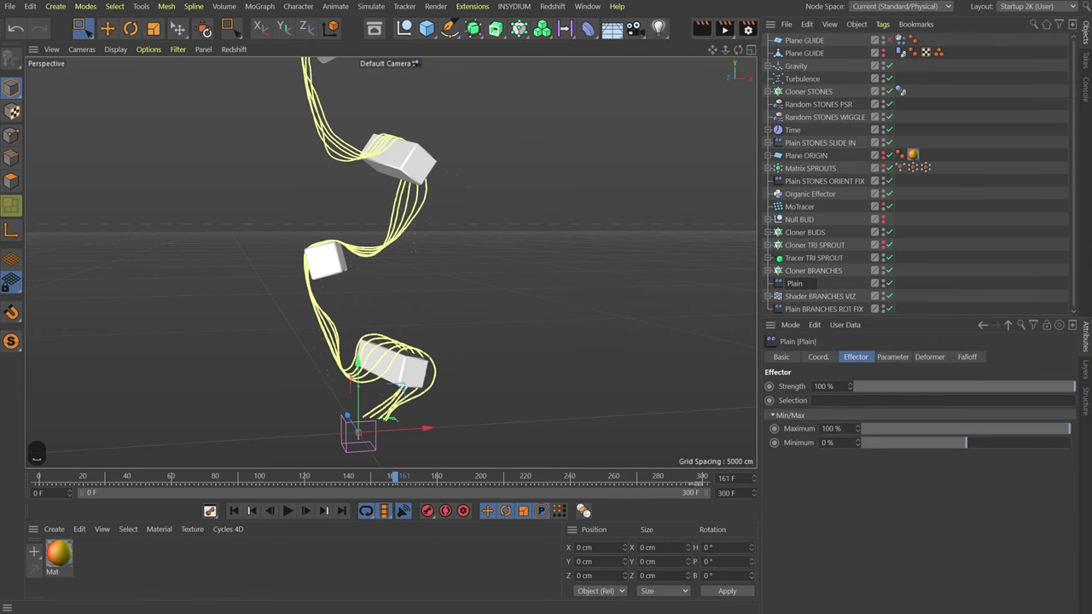
pyautogui.write('BRANCHES')
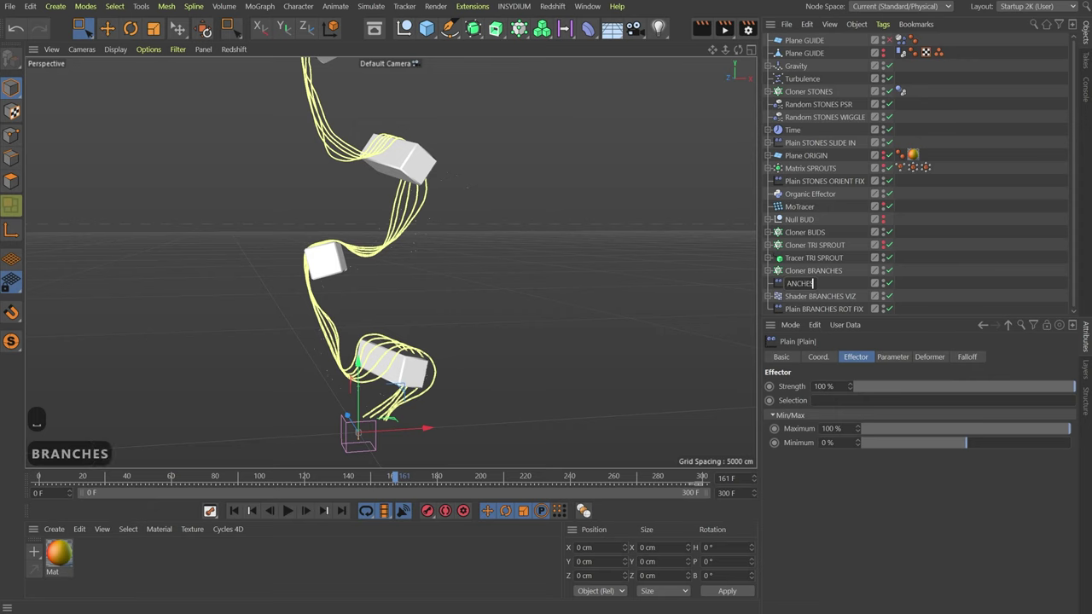
pyautogui.write(' ANIM')
pyautogui.press('Return')
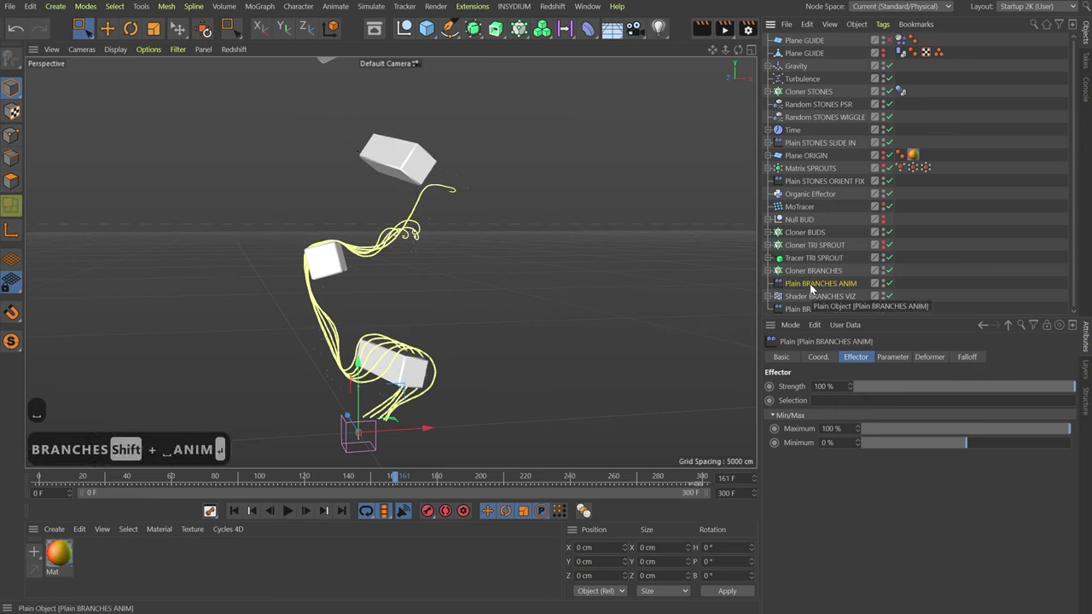
pyautogui.moveTo(810, 283); pyautogui.dragTo(820, 318)
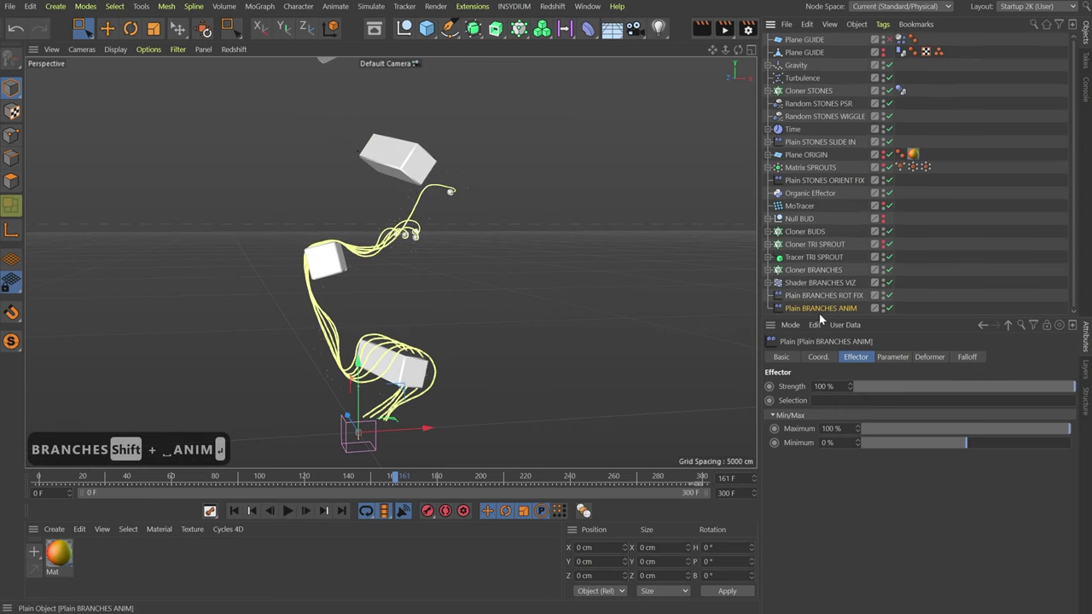
# - Disable Position on Plain BRANCHES ANIM, set its Color Mode to Off and its Time Offset to 90 F
pyautogui.click(892, 356)
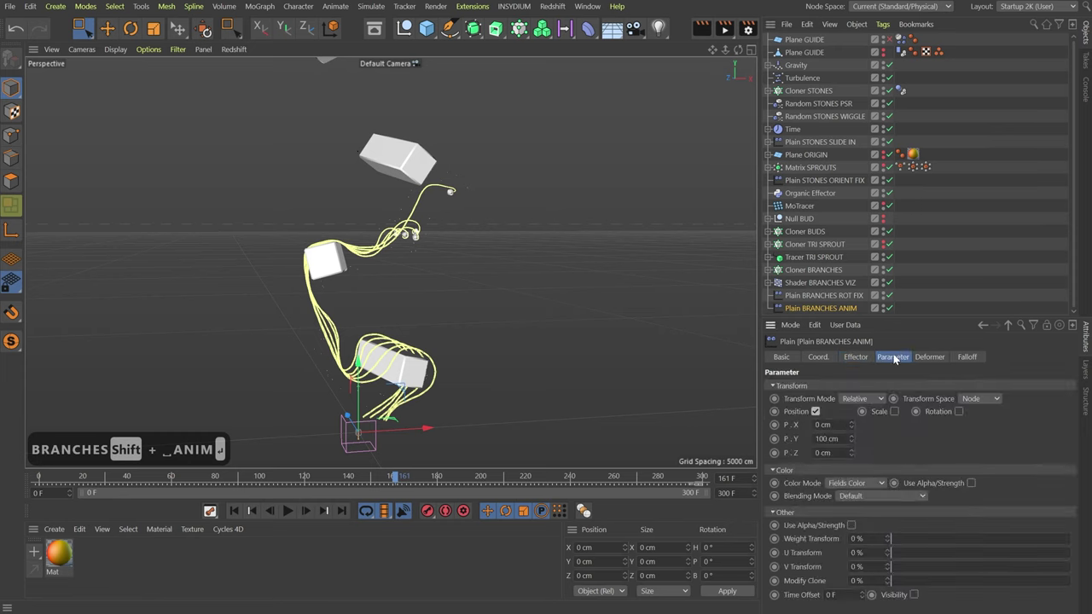
pyautogui.click(815, 411)
pyautogui.click(836, 436)
pyautogui.click(843, 451)
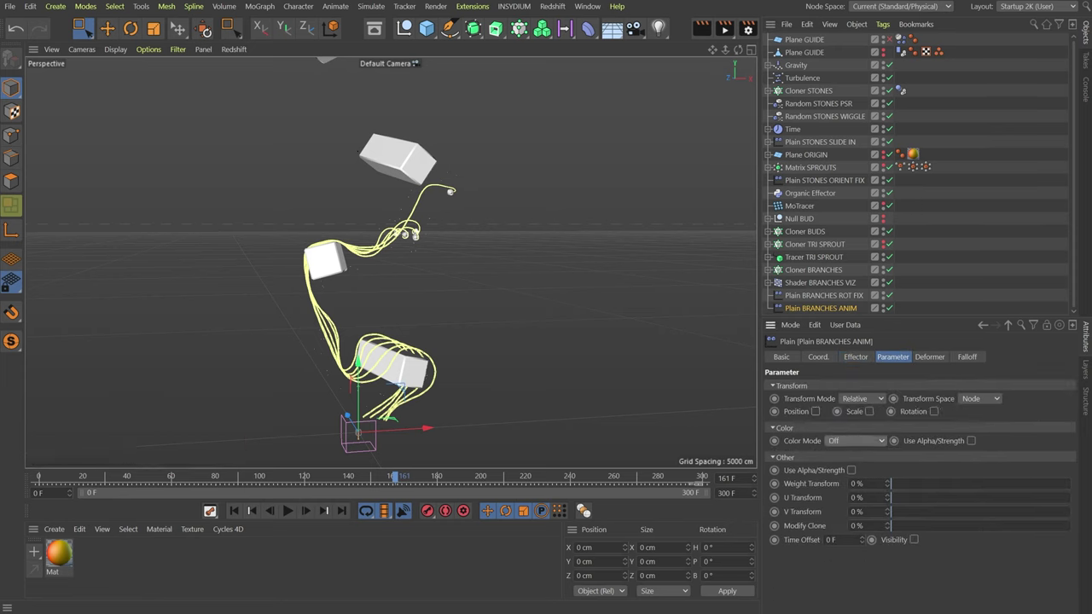
pyautogui.click(836, 540)
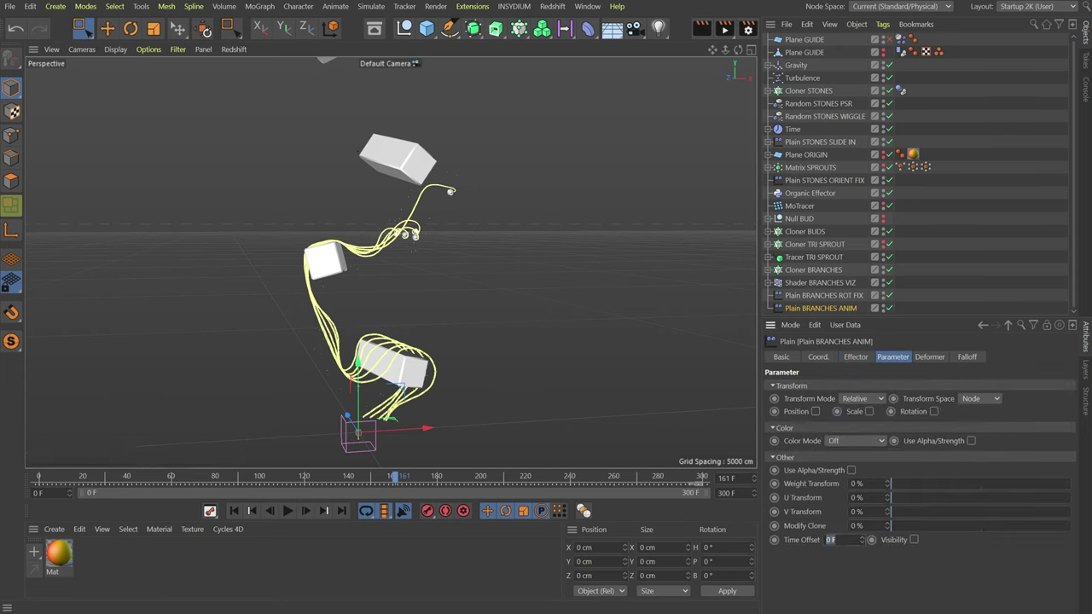
pyautogui.write('90')
pyautogui.press('Return')
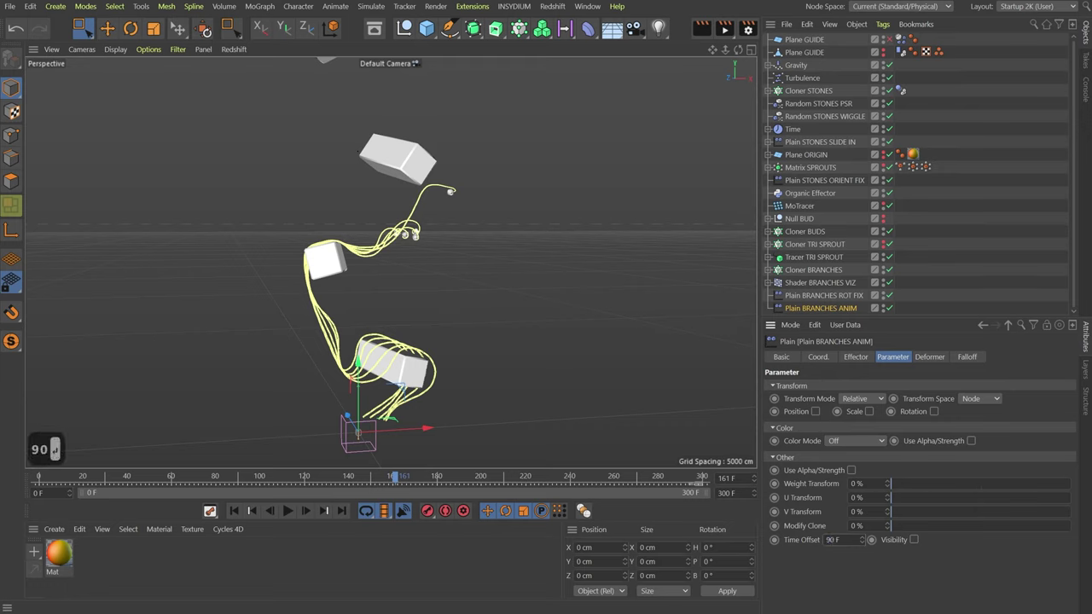
# - Add the MoGraph Weightmap GROW of Matrix SPROUTS as a falloff field on Plain BRANCHES ANIM
pyautogui.click(972, 362)
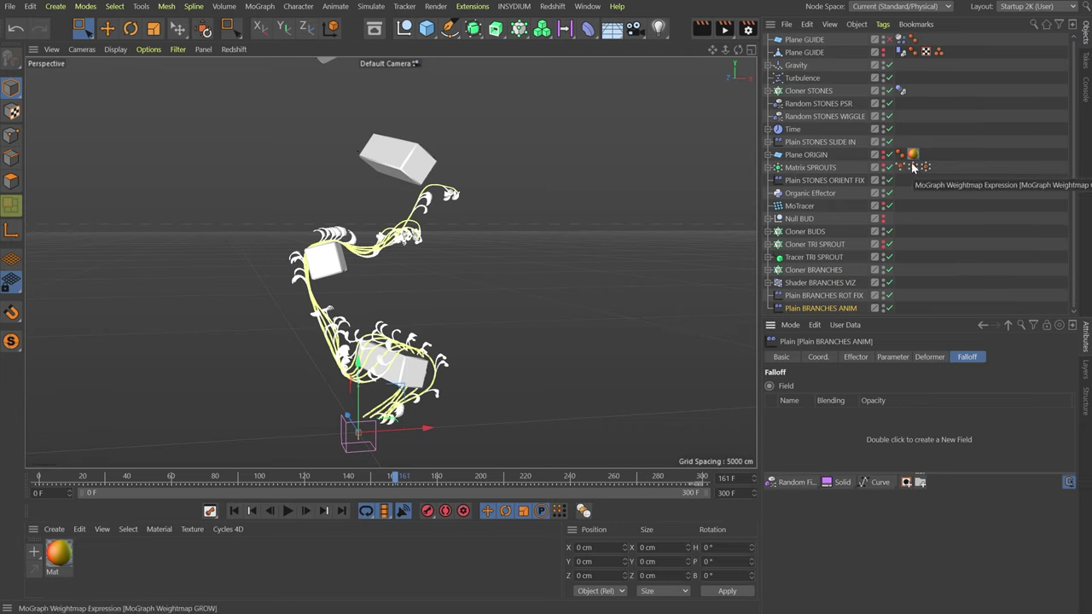
pyautogui.moveTo(912, 167); pyautogui.dragTo(841, 430)
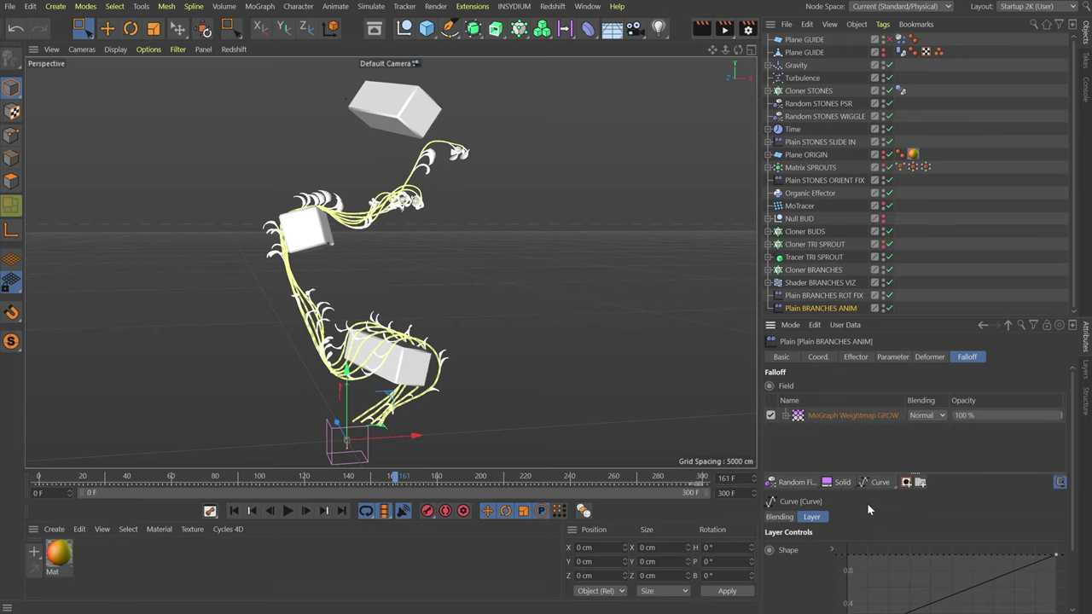
pyautogui.click(919, 440)
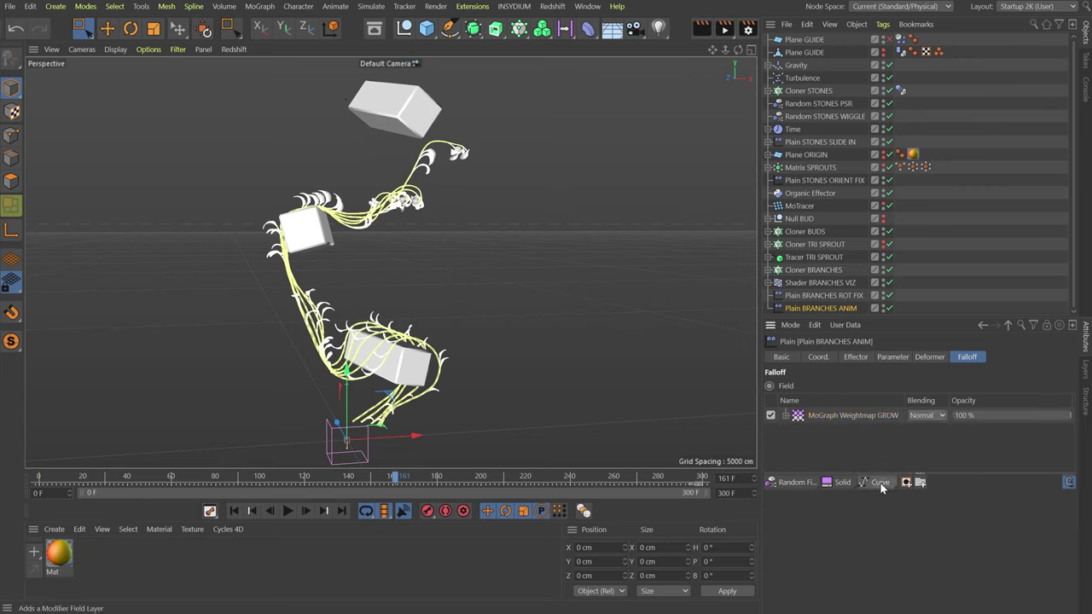
# - Add a Curve layer above the GROW weightmap in the falloff and flip its curve so it descends from 1 to 0
pyautogui.click(880, 482)
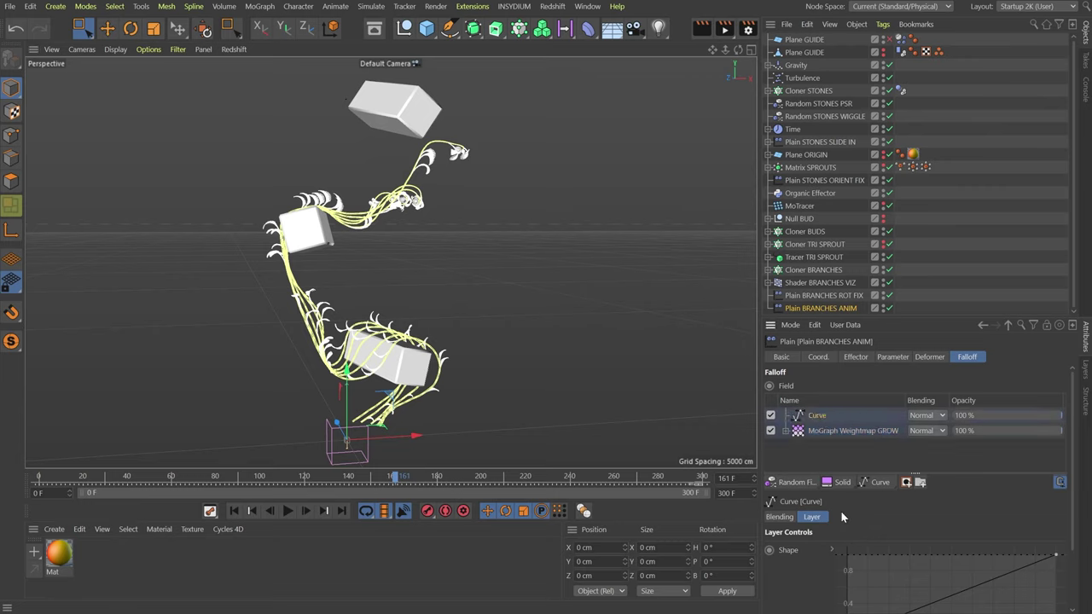
pyautogui.scroll(-3, 841, 516)
pyautogui.rightClick(871, 520)
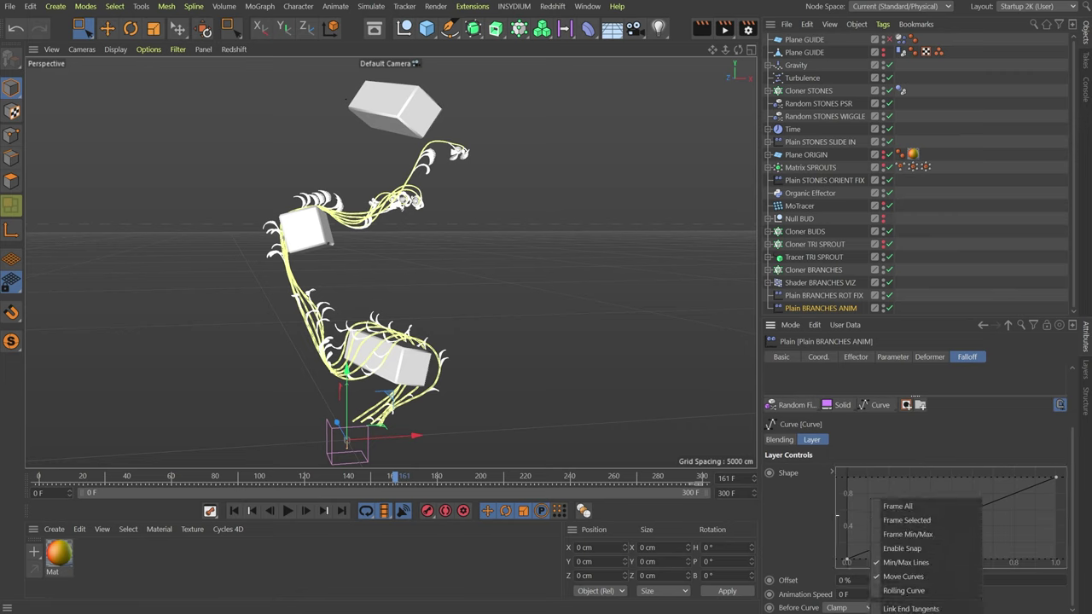
pyautogui.click(899, 591)
pyautogui.rightClick(888, 509)
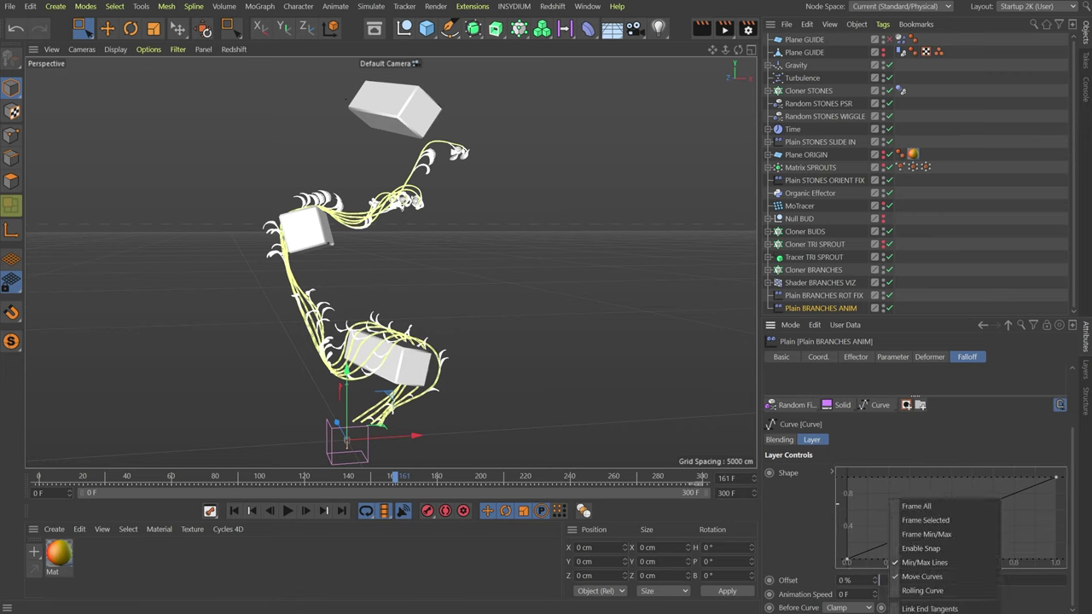
pyautogui.click(929, 609)
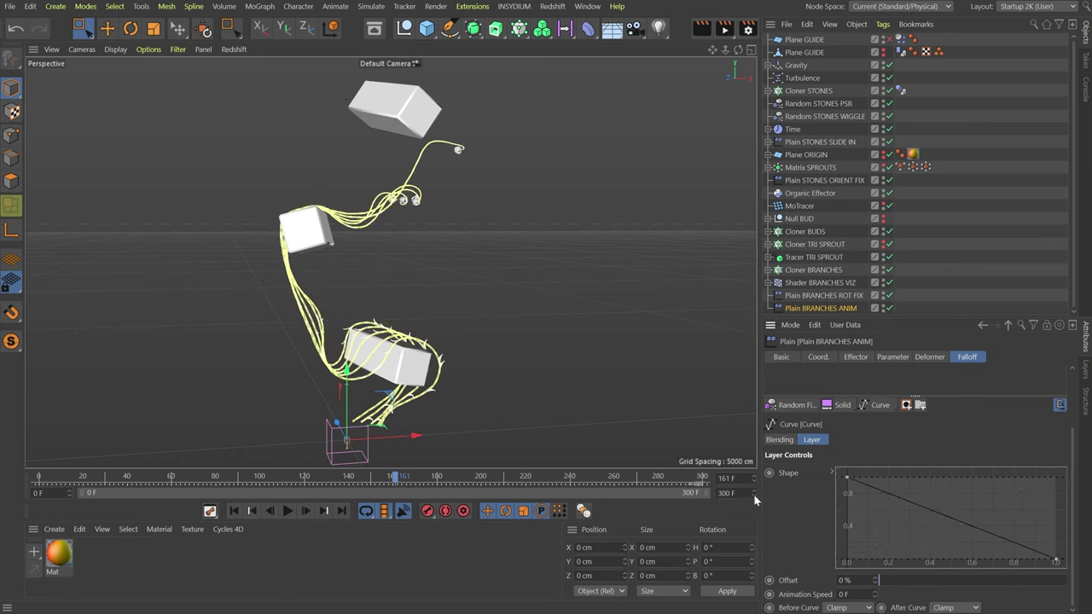
# - Reshape the falloff curve to drop from 1 at about 0.62 to 0 at 1.0, checking the branch growth between frames 132 and 169
pyautogui.moveTo(1051, 567); pyautogui.dragTo(1033, 569)
pyautogui.moveTo(848, 481); pyautogui.dragTo(966, 452)
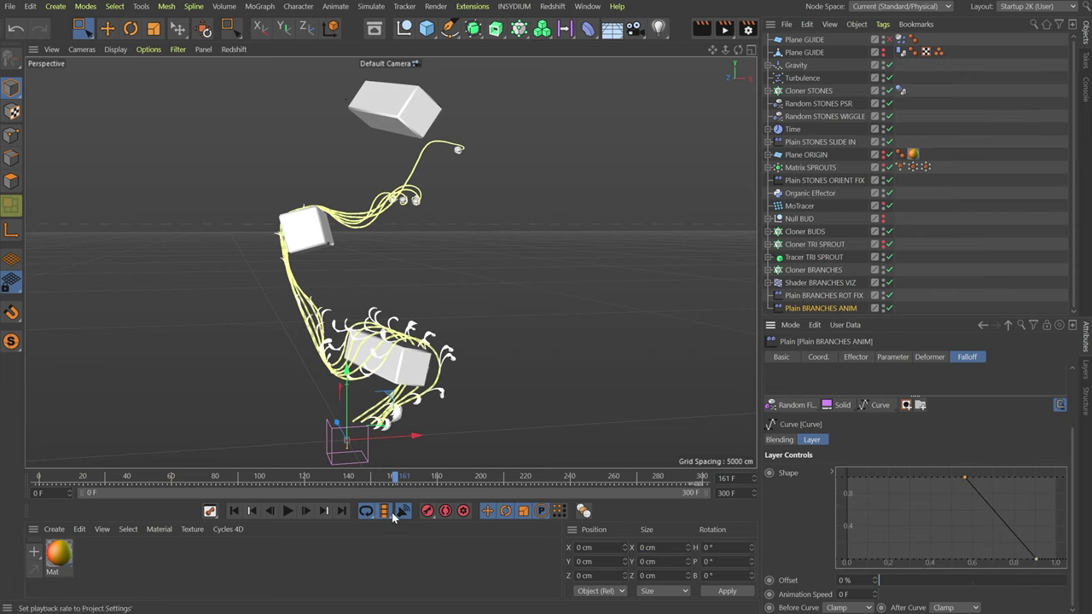
pyautogui.moveTo(384, 479); pyautogui.dragTo(330, 480)
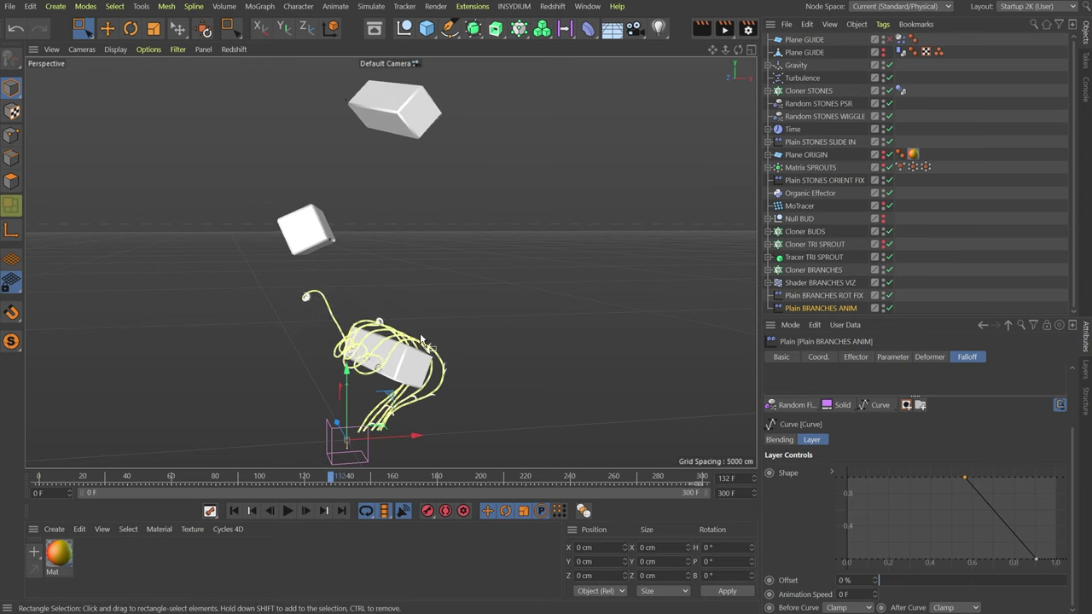
pyautogui.scroll(5, 461, 358)
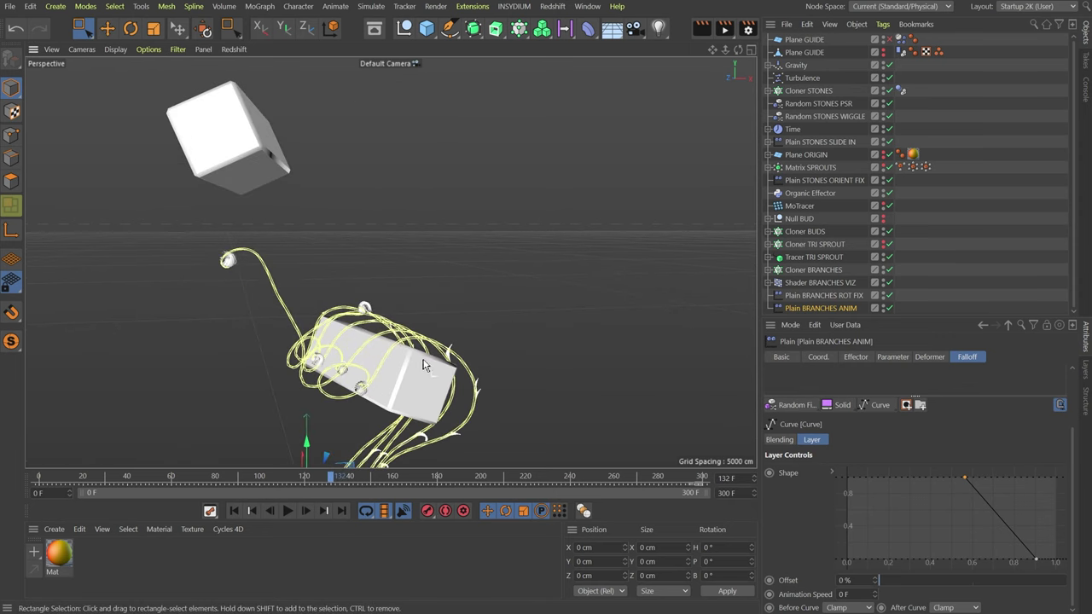
pyautogui.keyDown('alt'); pyautogui.moveTo(424, 365); pyautogui.dragTo(286, 316); pyautogui.keyUp('alt')
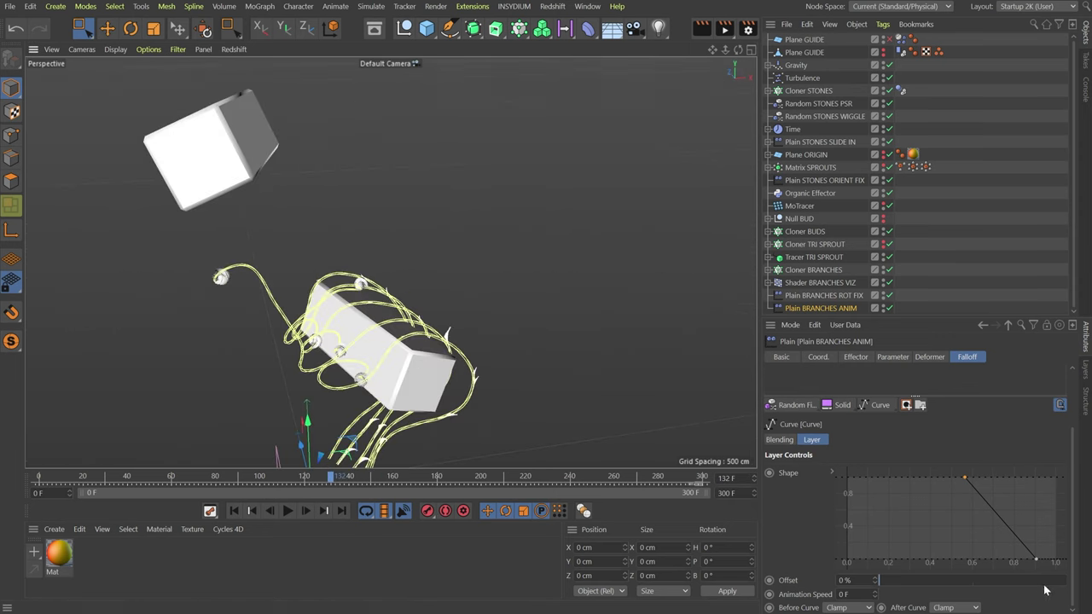
pyautogui.moveTo(1038, 562); pyautogui.dragTo(1056, 574)
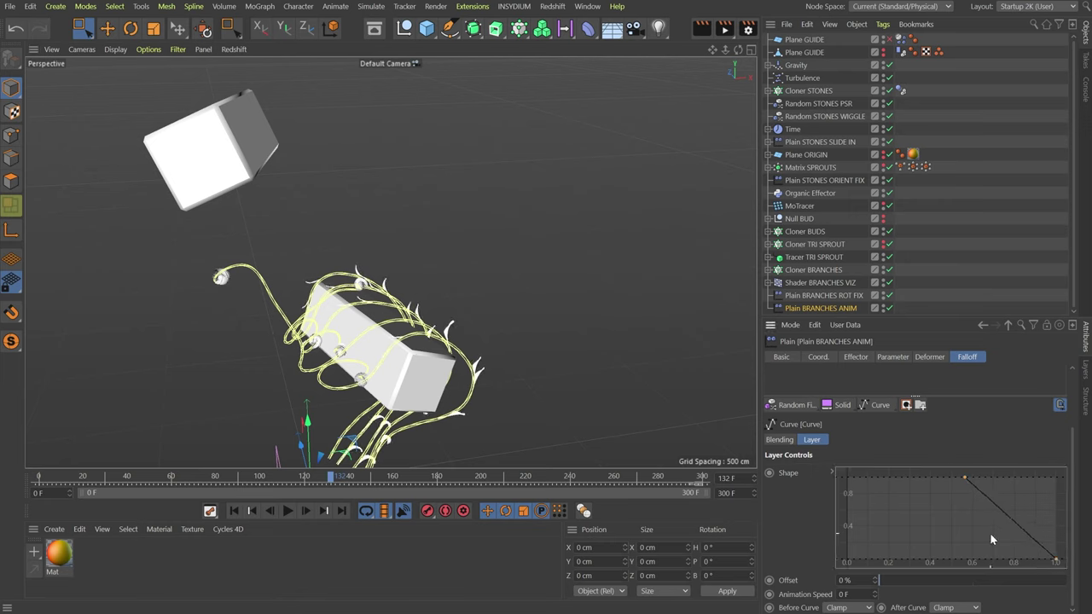
pyautogui.moveTo(966, 476); pyautogui.dragTo(977, 477)
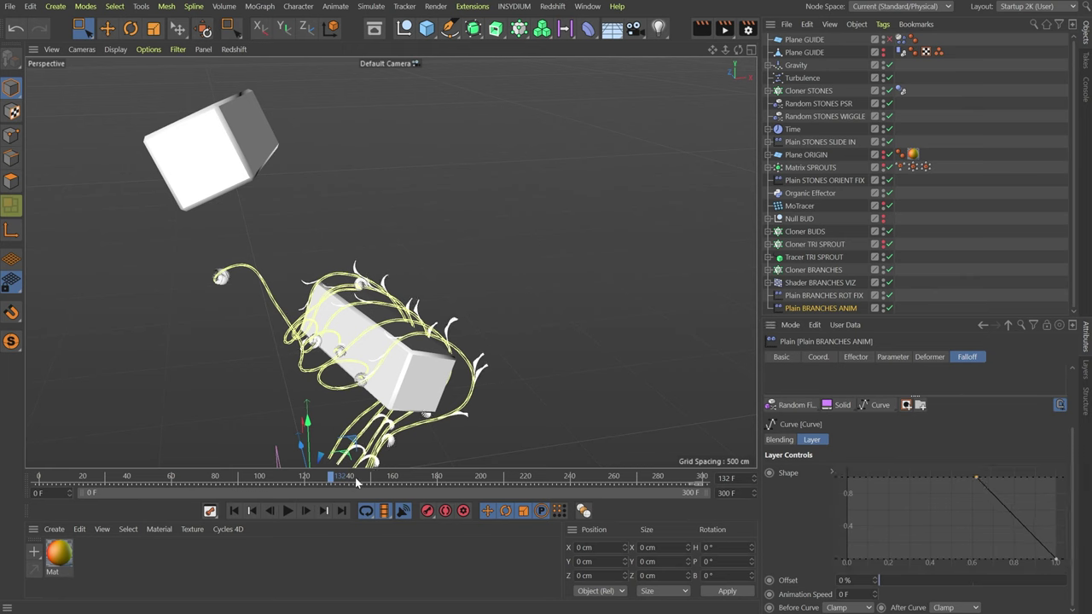
pyautogui.moveTo(352, 480); pyautogui.dragTo(379, 480)
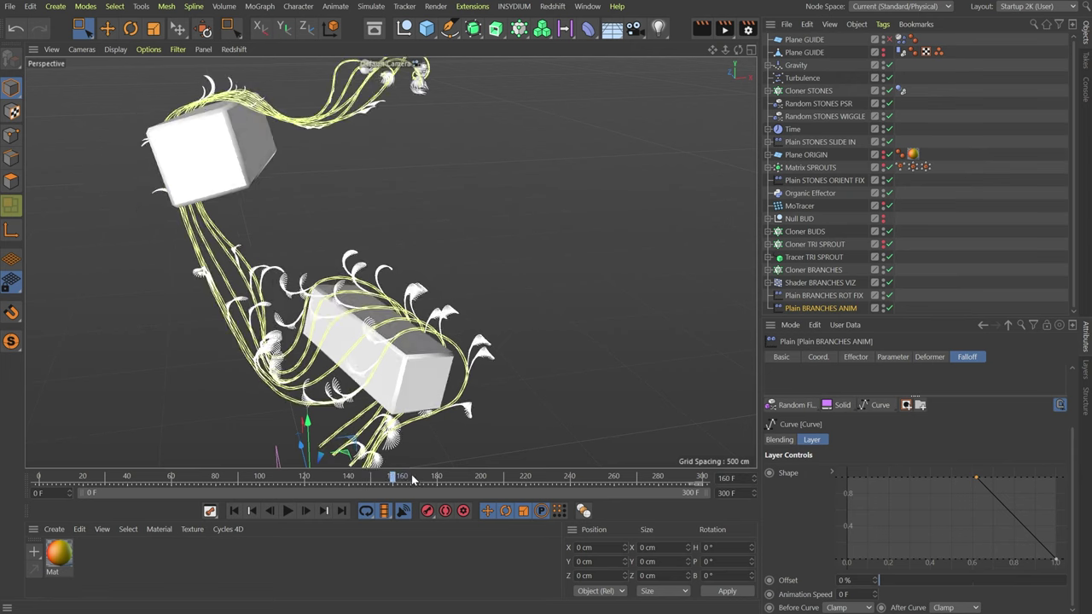
pyautogui.keyDown('alt'); pyautogui.moveTo(490, 320); pyautogui.dragTo(278, 373); pyautogui.keyUp('alt')
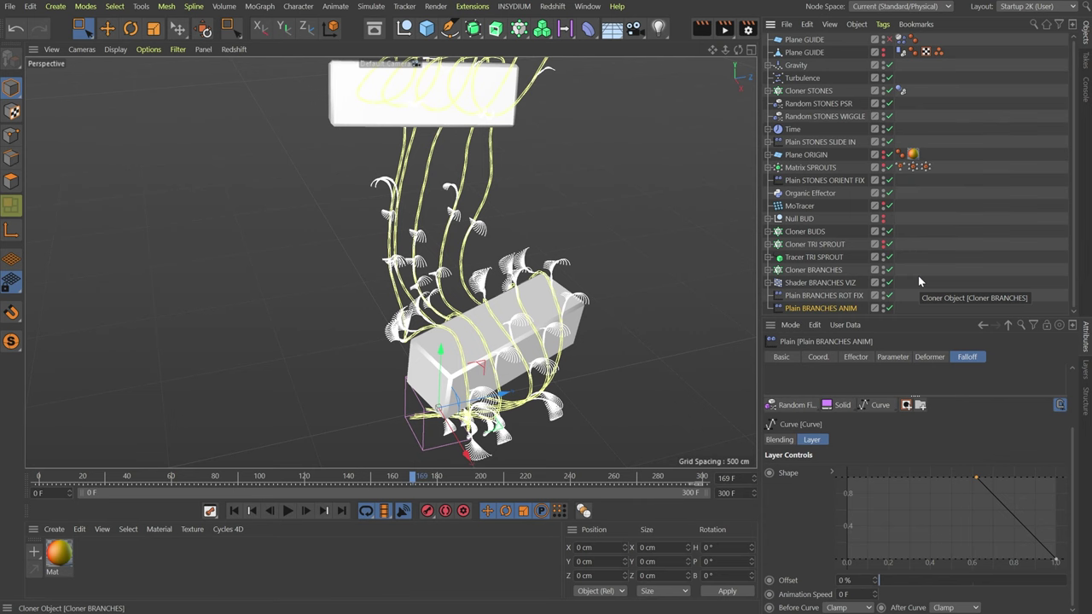
# - Add a Random effector to Cloner BRANCHES
pyautogui.click(806, 283)
pyautogui.click(804, 271)
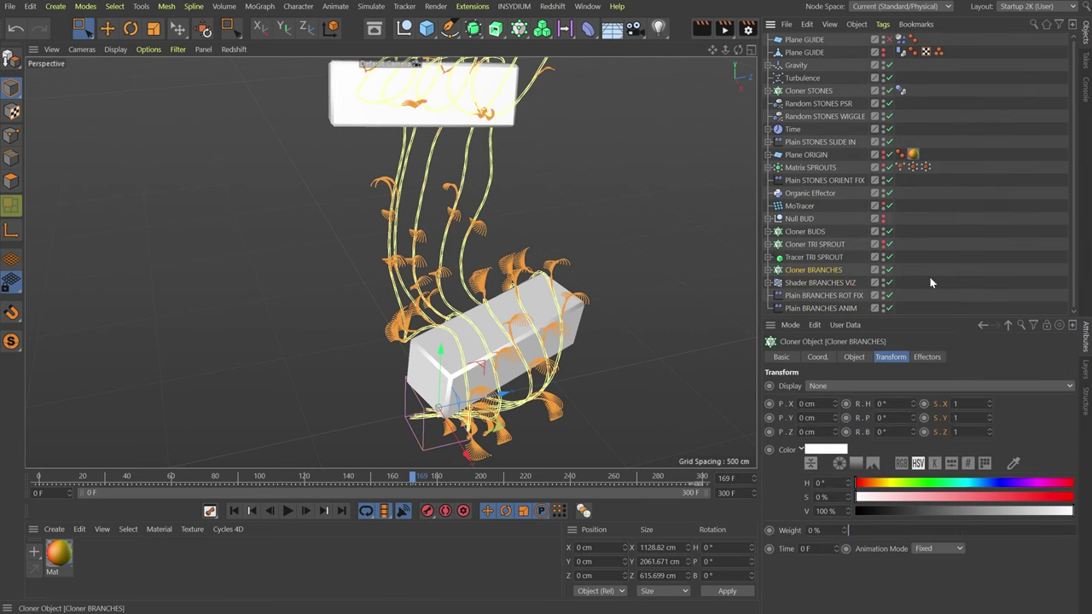
pyautogui.click(518, 28)
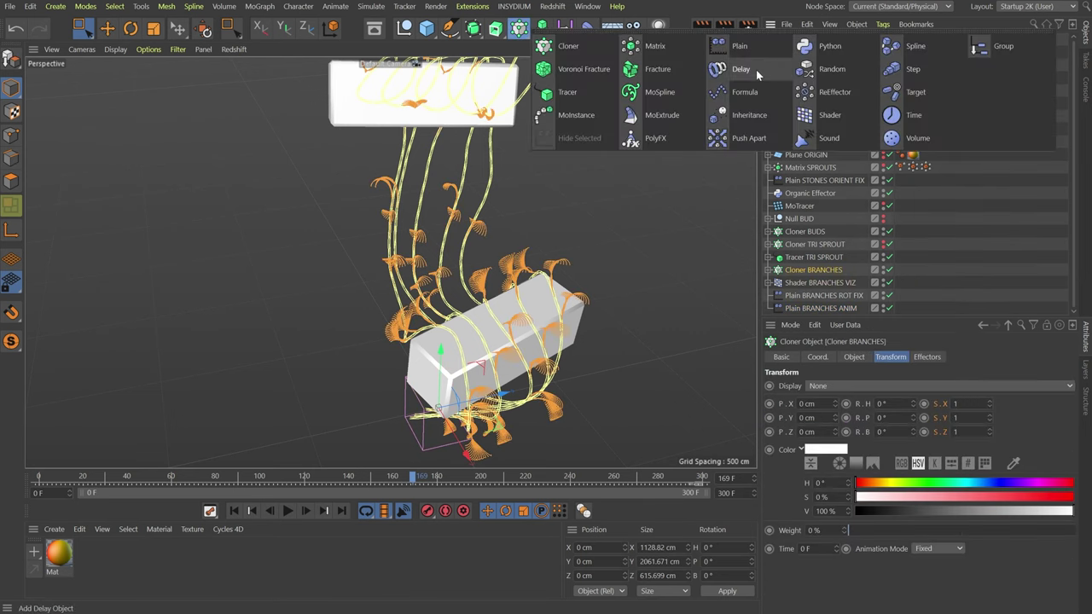
pyautogui.click(833, 69)
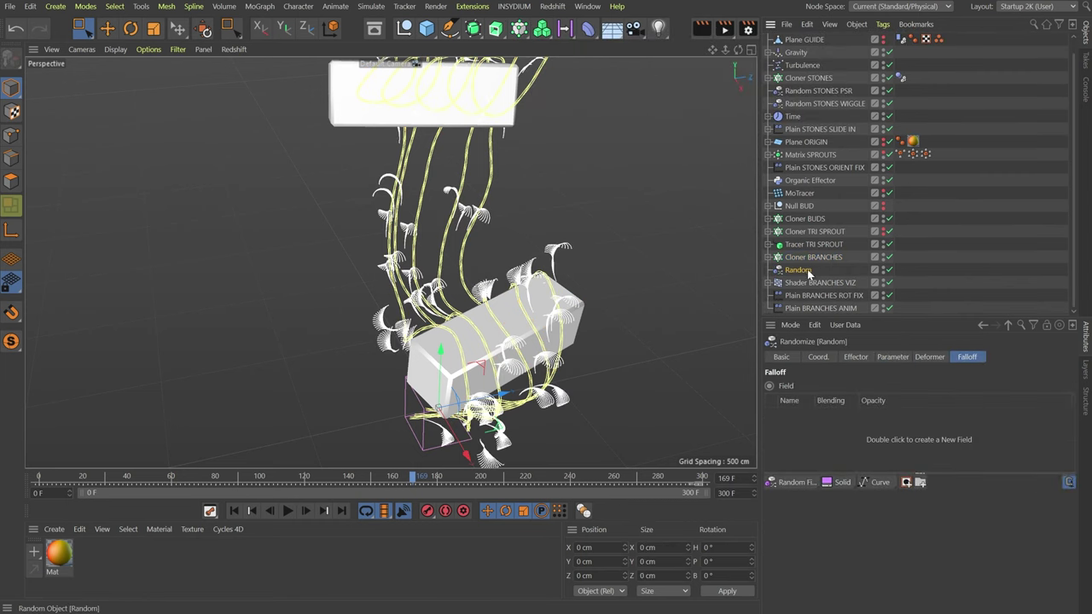
# - Move the Random effector below Plain BRANCHES ANIM and rename it Random BRANCHES SCALE
pyautogui.moveTo(815, 311); pyautogui.dragTo(814, 312)
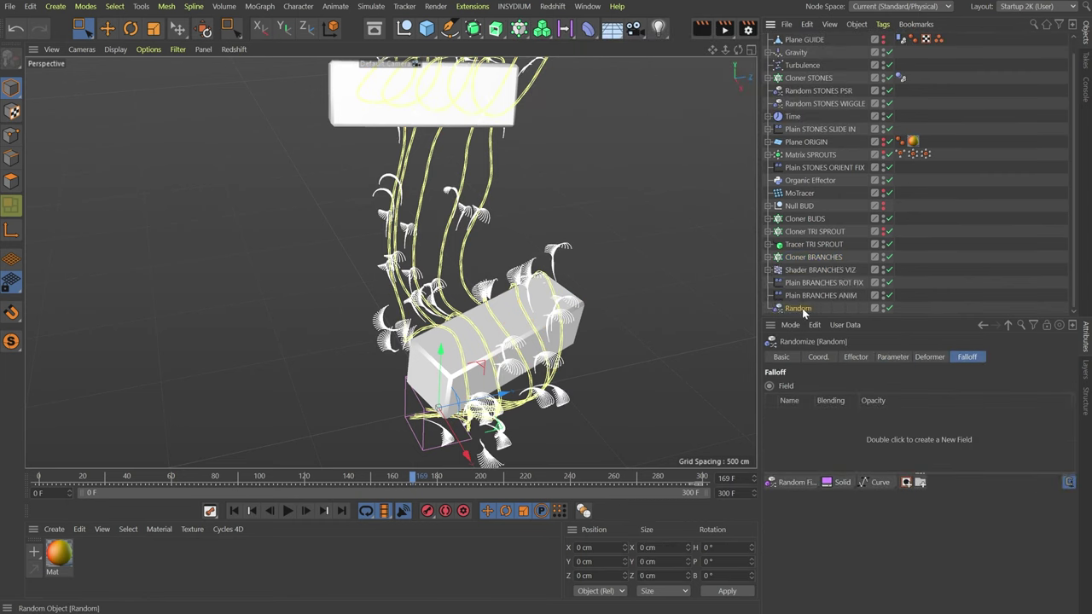
pyautogui.doubleClick(809, 306)
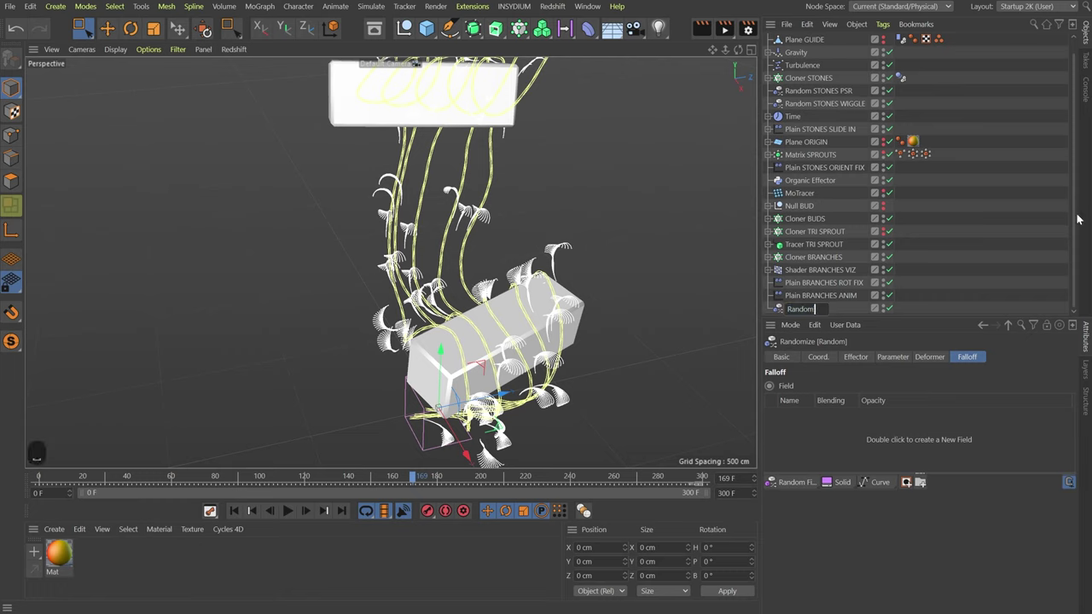
pyautogui.write('BRANCHES')
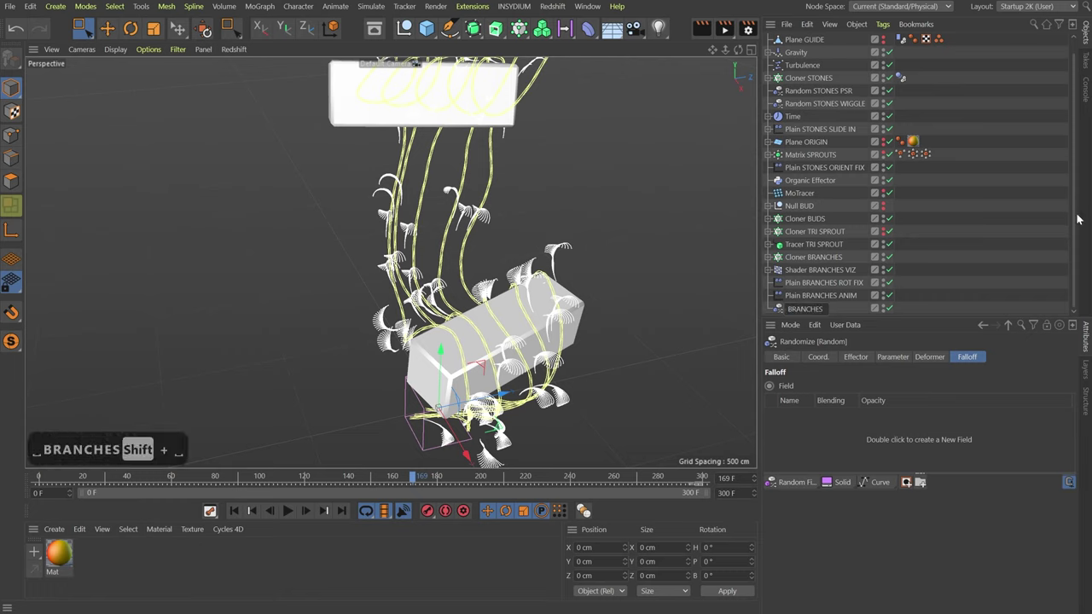
pyautogui.write(' SCALE')
pyautogui.press('Return')
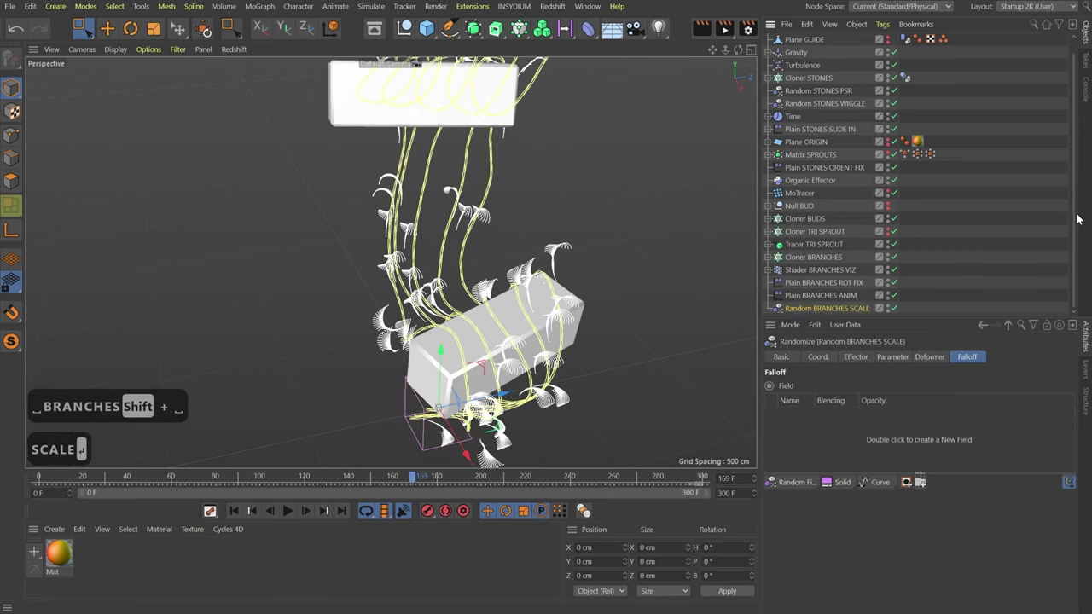
# - Disable position on Random BRANCHES SCALE and enable a uniform scale variation of 0.2
pyautogui.click(893, 357)
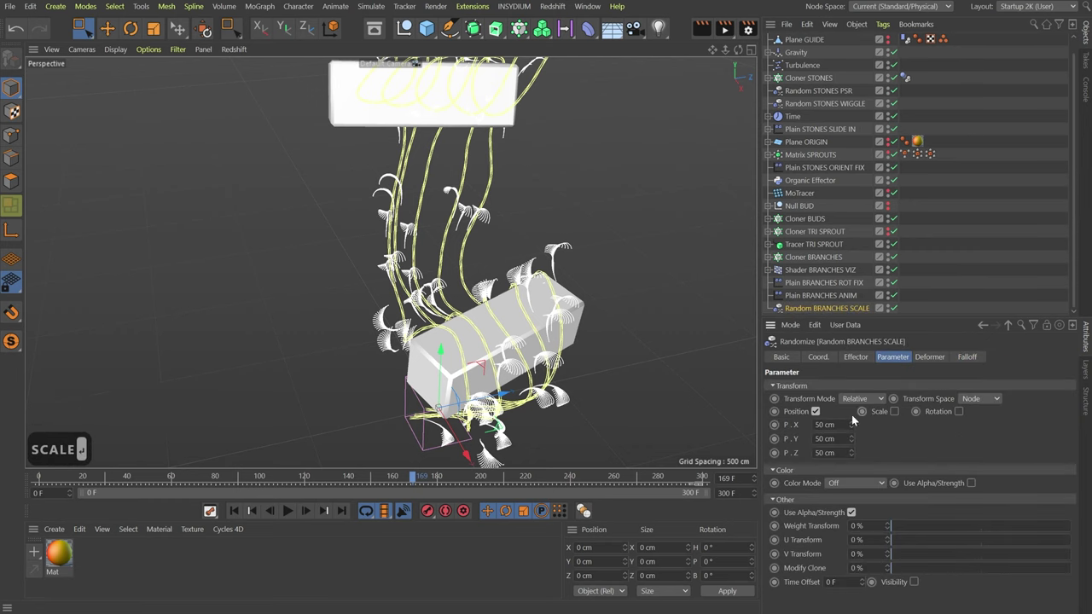
pyautogui.click(815, 412)
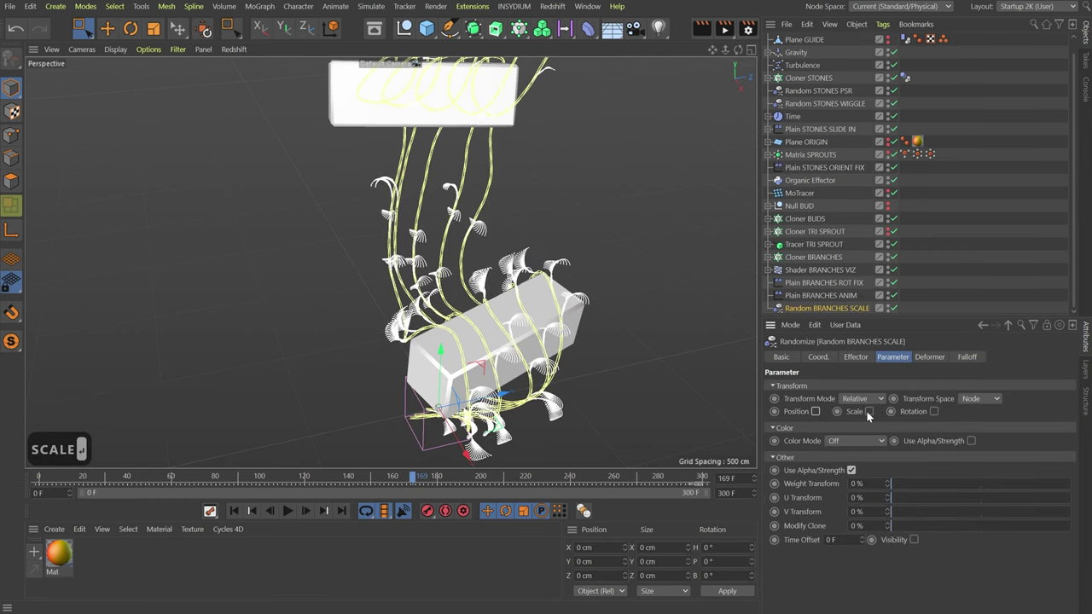
pyautogui.click(868, 411)
pyautogui.click(902, 466)
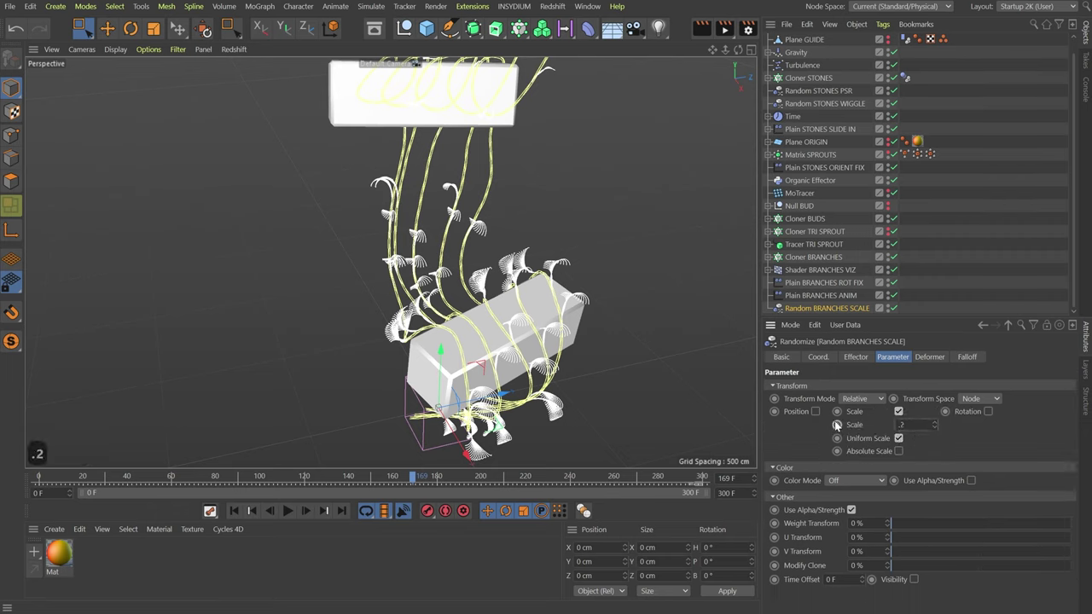
pyautogui.write('.2')
pyautogui.press('Return')
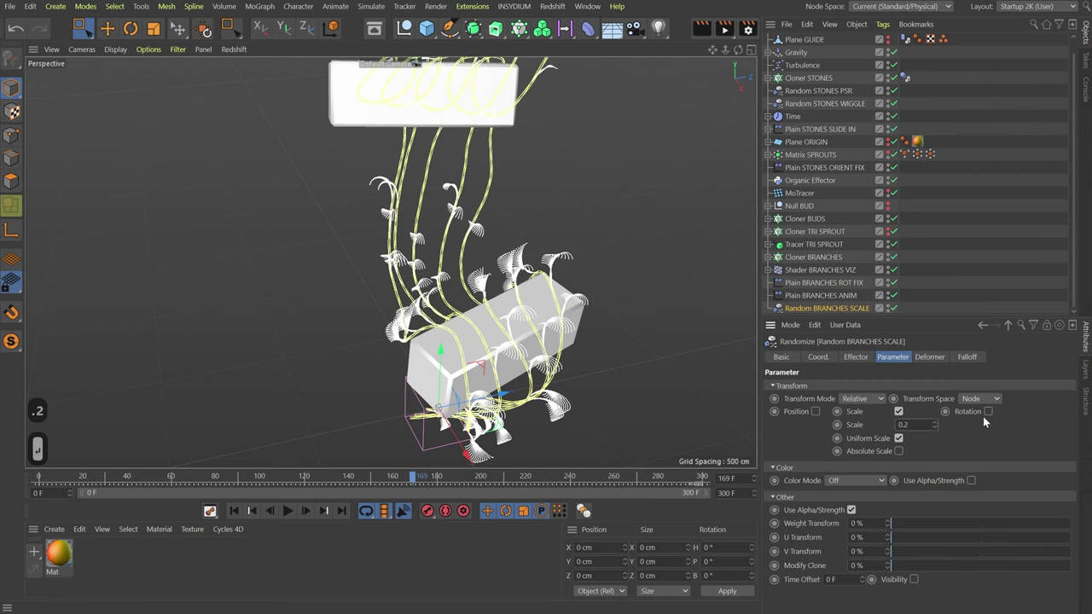
# - Enable rotation on Random BRANCHES SCALE with a bank of 15°, checking the branches between frames 160 and 177
pyautogui.click(989, 411)
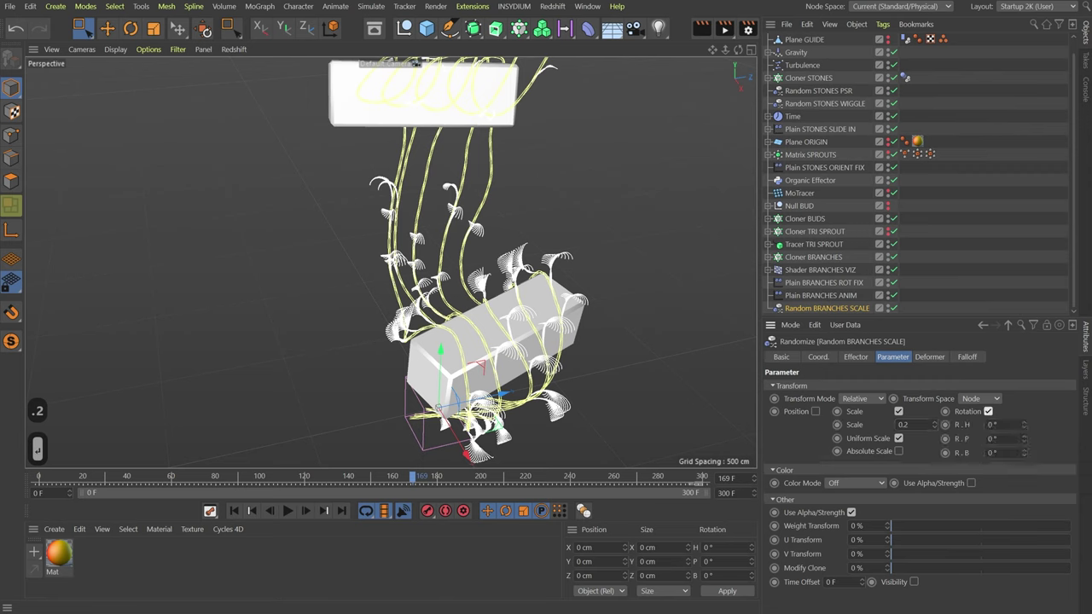
pyautogui.write('15')
pyautogui.press('Return')
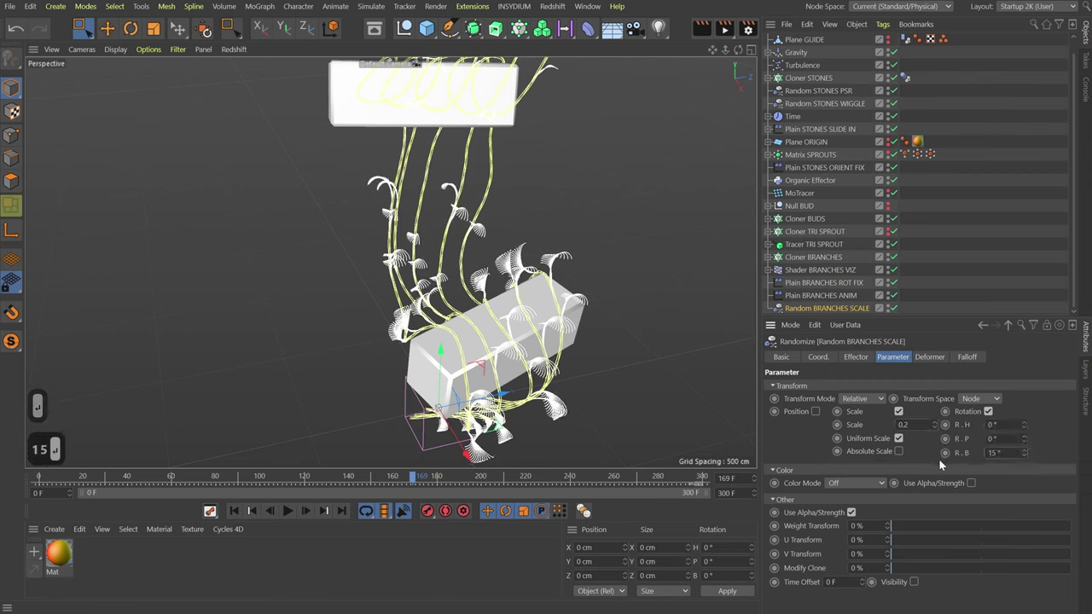
pyautogui.moveTo(415, 476)
pyautogui.mouseDown()
pyautogui.moveTo(333, 477)
pyautogui.moveTo(430, 476)
pyautogui.mouseUp()
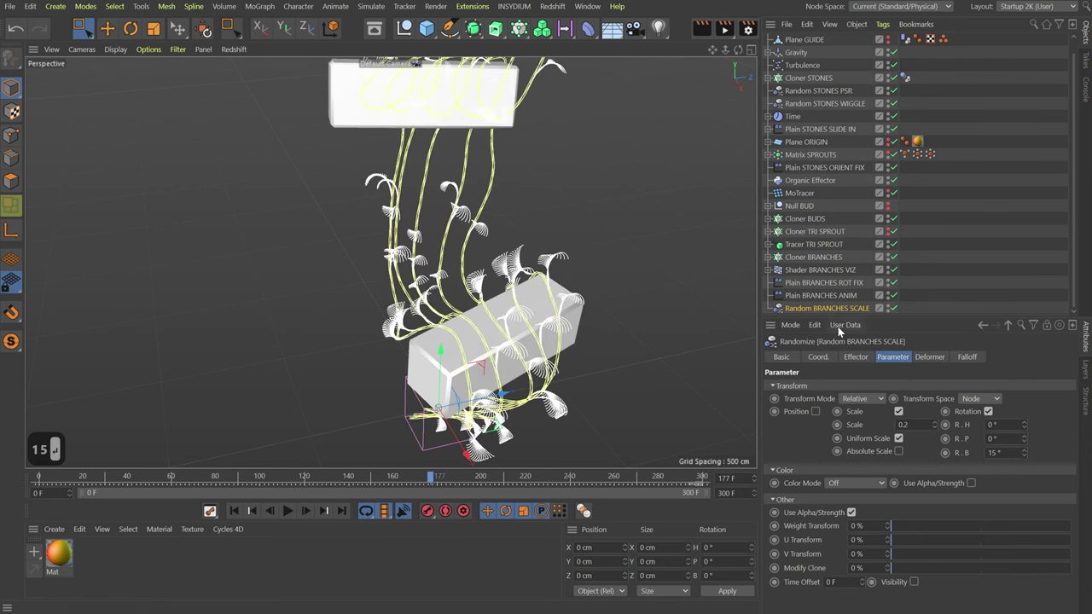
pyautogui.keyDown('alt'); pyautogui.moveTo(540, 293); pyautogui.dragTo(580, 241); pyautogui.keyUp('alt')
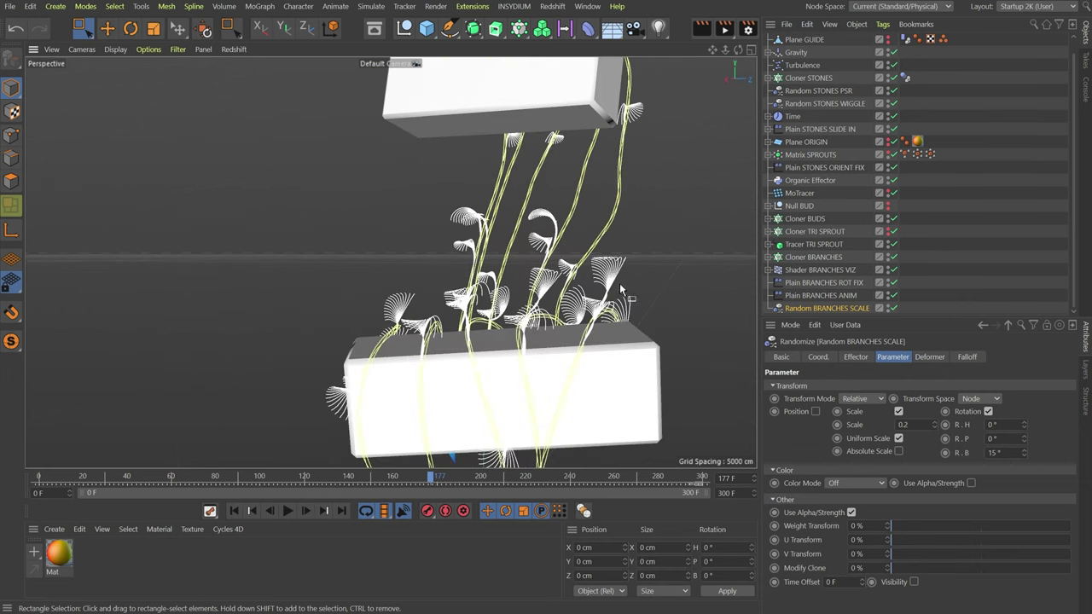
pyautogui.keyDown('alt'); pyautogui.moveTo(620, 290); pyautogui.dragTo(504, 265); pyautogui.keyUp('alt')
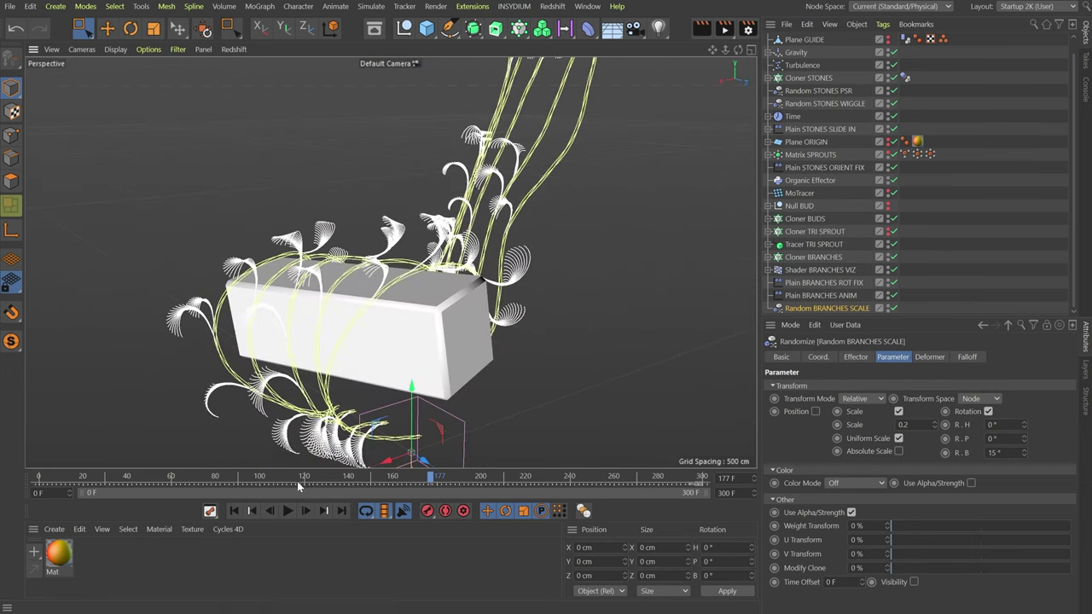
pyautogui.moveTo(430, 482); pyautogui.dragTo(392, 482)
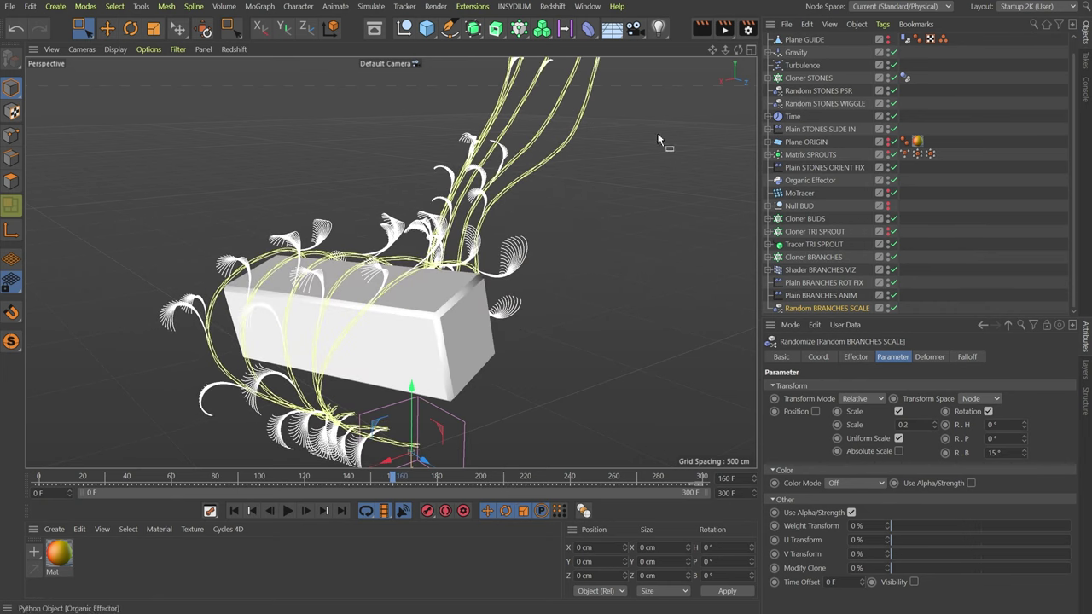
# - Add a new Turbulence force to the scene
pyautogui.click(372, 7)
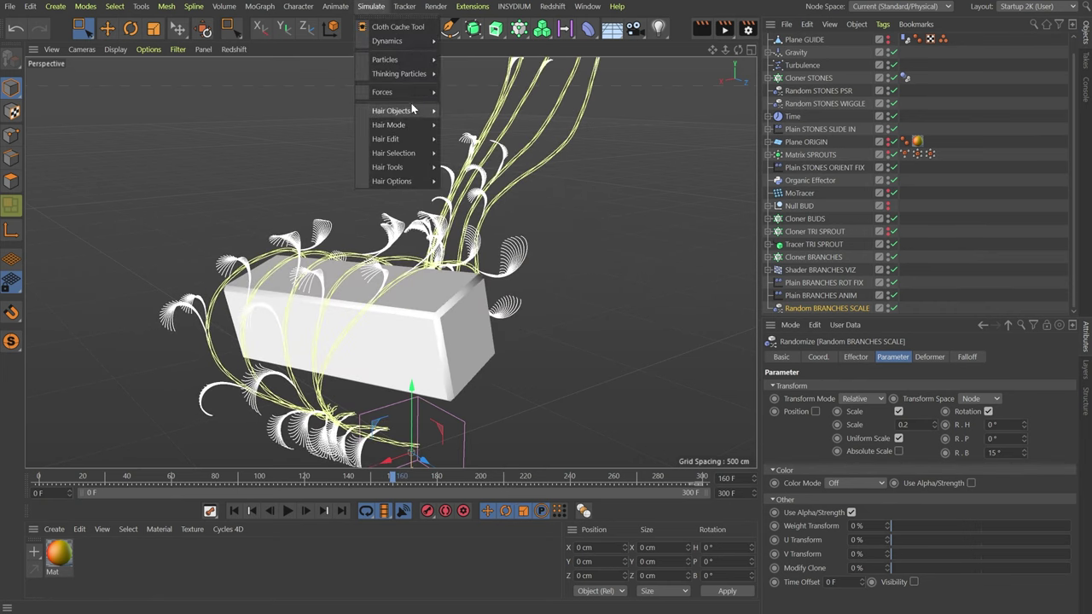
pyautogui.moveTo(393, 92)
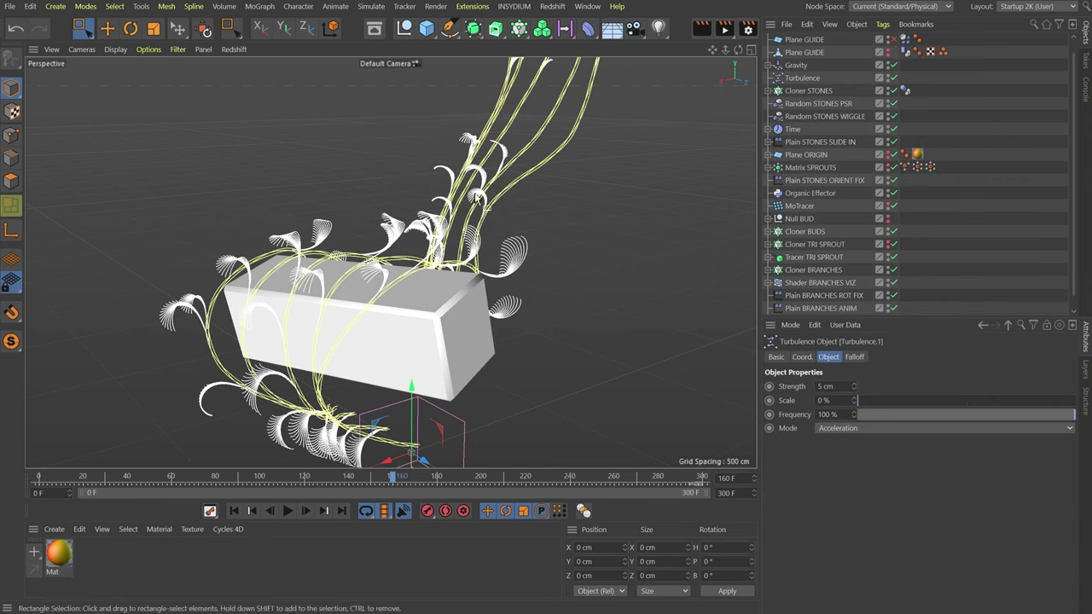
pyautogui.click(472, 194)
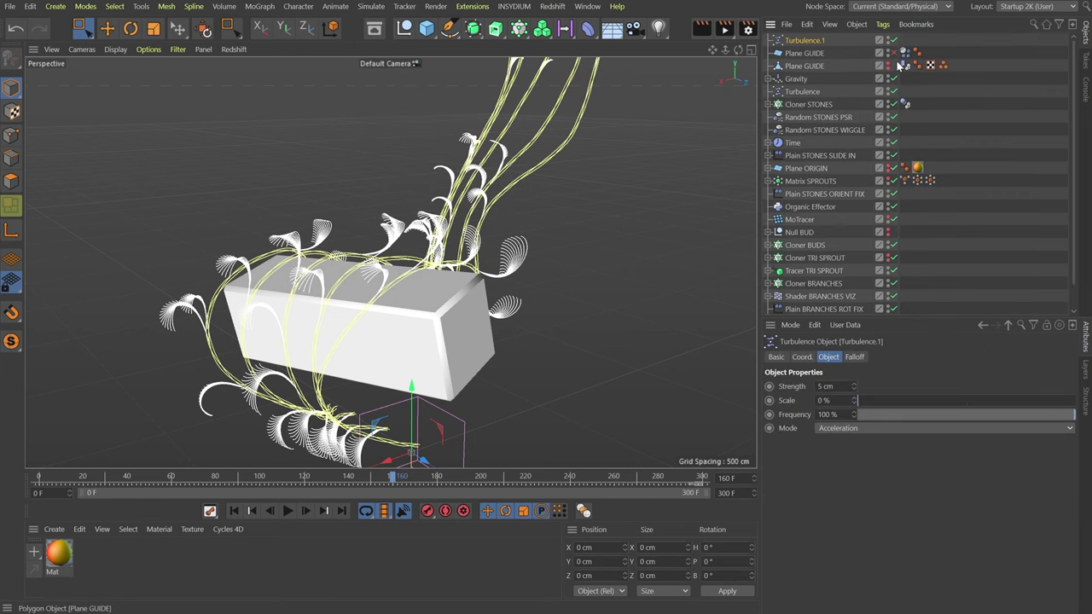
# - Add Turbulence.1 to the excluded forces of the Dynamics Body tag on the second Plane GUIDE
pyautogui.click(906, 104)
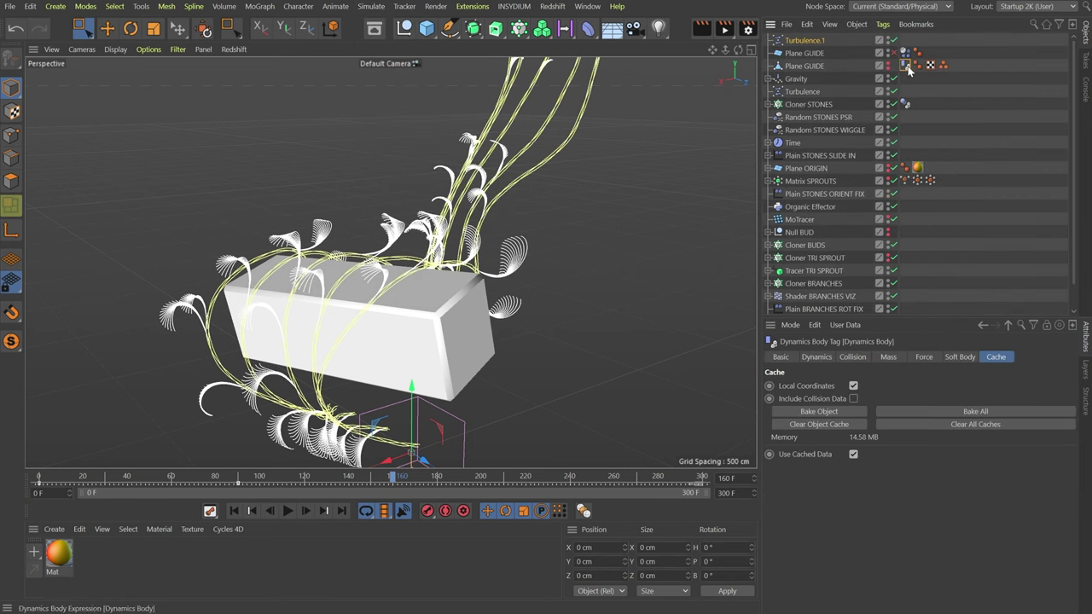
pyautogui.click(960, 356)
pyautogui.click(923, 356)
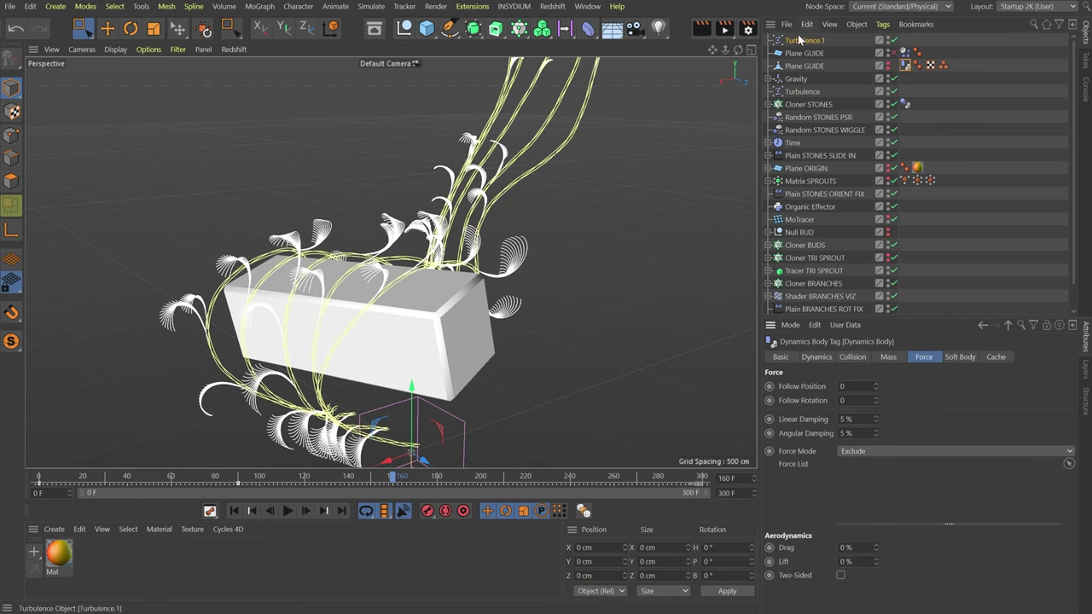
pyautogui.moveTo(921, 485); pyautogui.dragTo(916, 482)
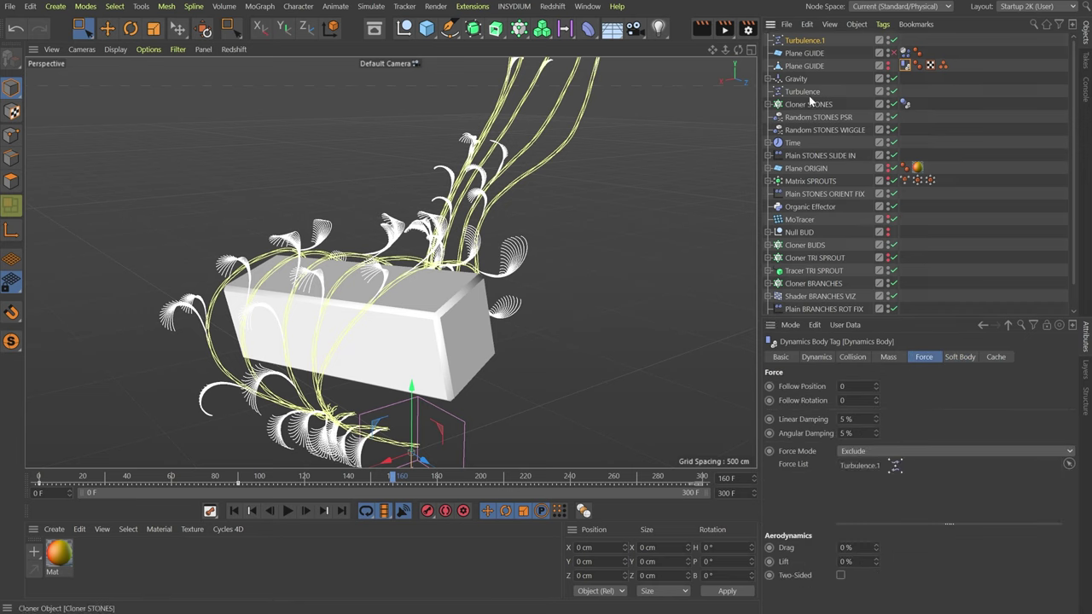
# - Place Turbulence.1 above Cloner BRANCHES and include it in the forces of the MoSpline inside that cloner
pyautogui.moveTo(840, 341); pyautogui.dragTo(835, 294)
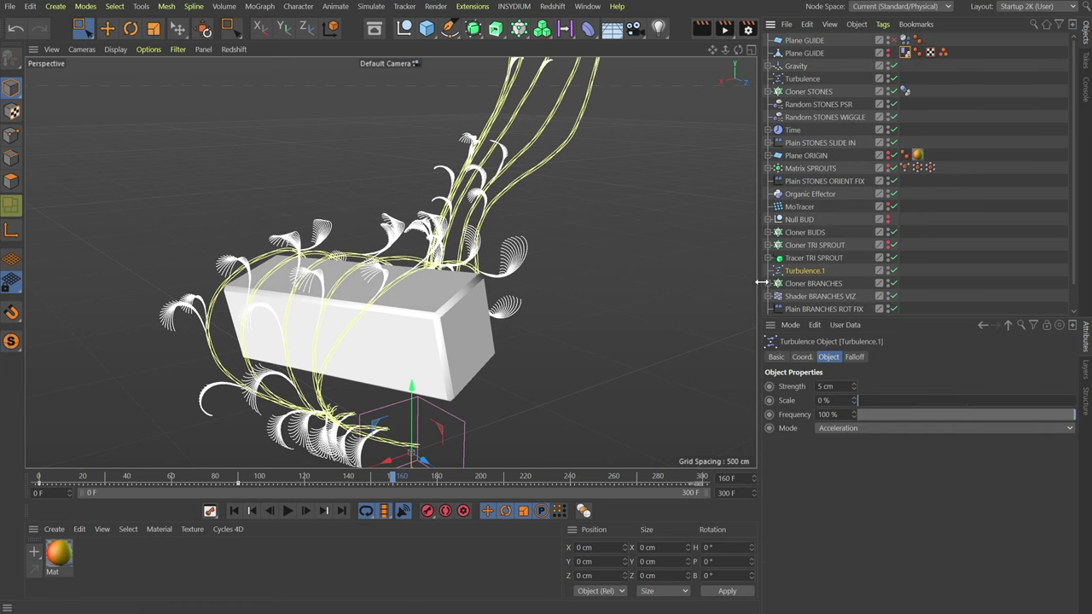
pyautogui.click(767, 283)
pyautogui.click(821, 297)
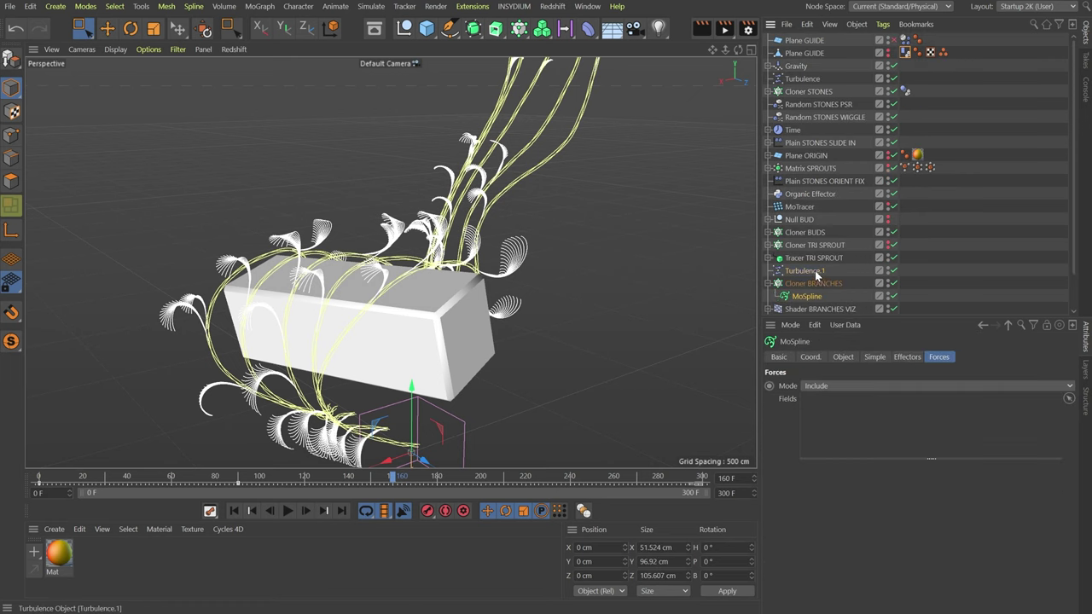
pyautogui.moveTo(865, 414); pyautogui.dragTo(864, 414)
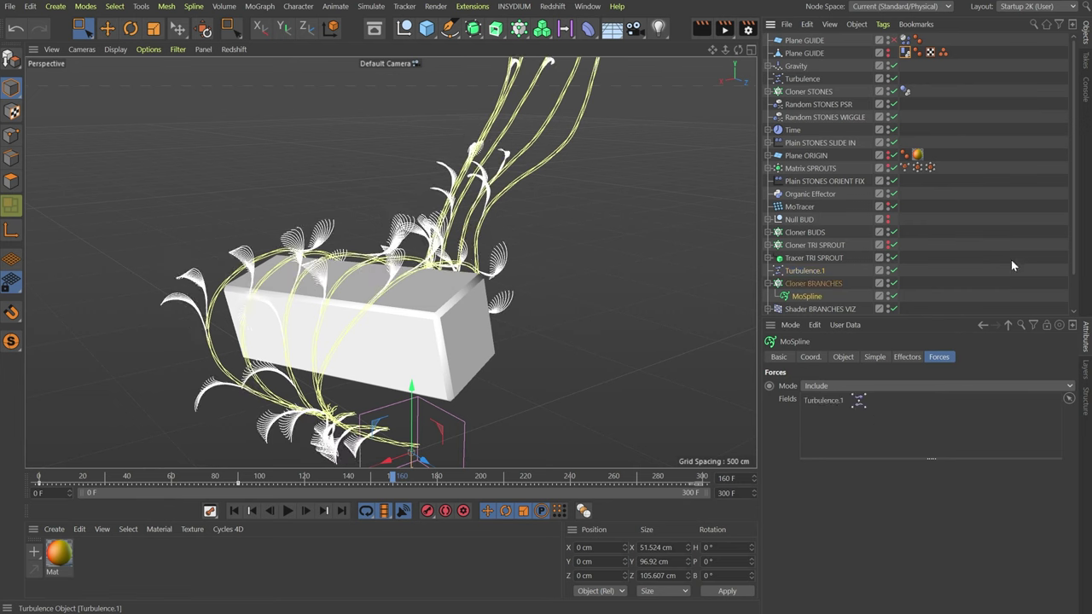
# - Set Turbulence.1 to a scale of about 42.5% and a frequency of about 31.2%, playing the animation to judge the branch motion
pyautogui.click(810, 271)
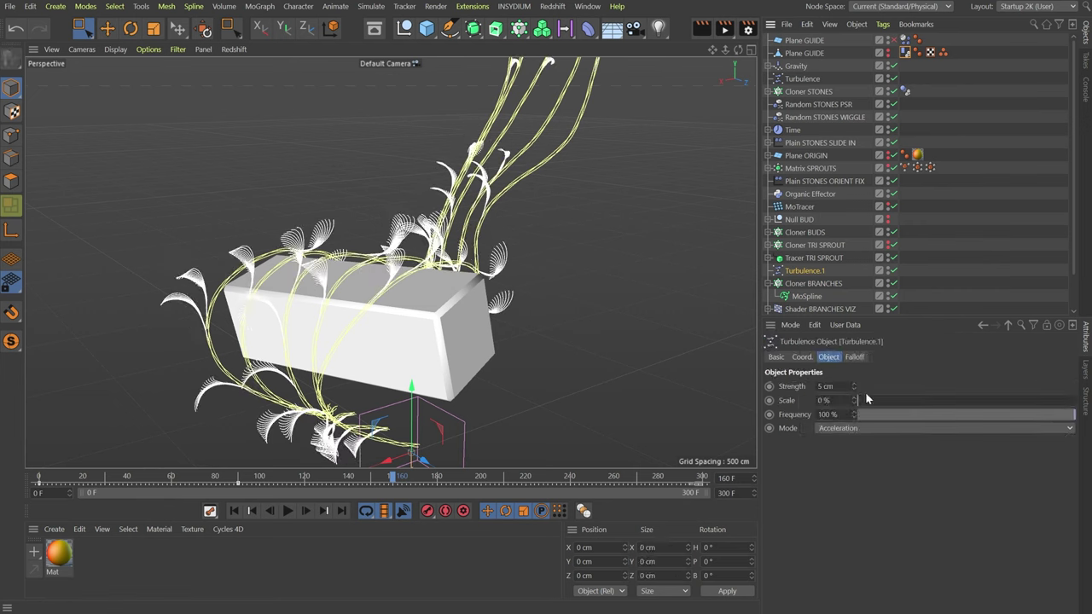
pyautogui.moveTo(866, 400)
pyautogui.mouseDown()
pyautogui.moveTo(880, 404)
pyautogui.moveTo(871, 402)
pyautogui.mouseUp()
pyautogui.moveTo(953, 417); pyautogui.dragTo(908, 421)
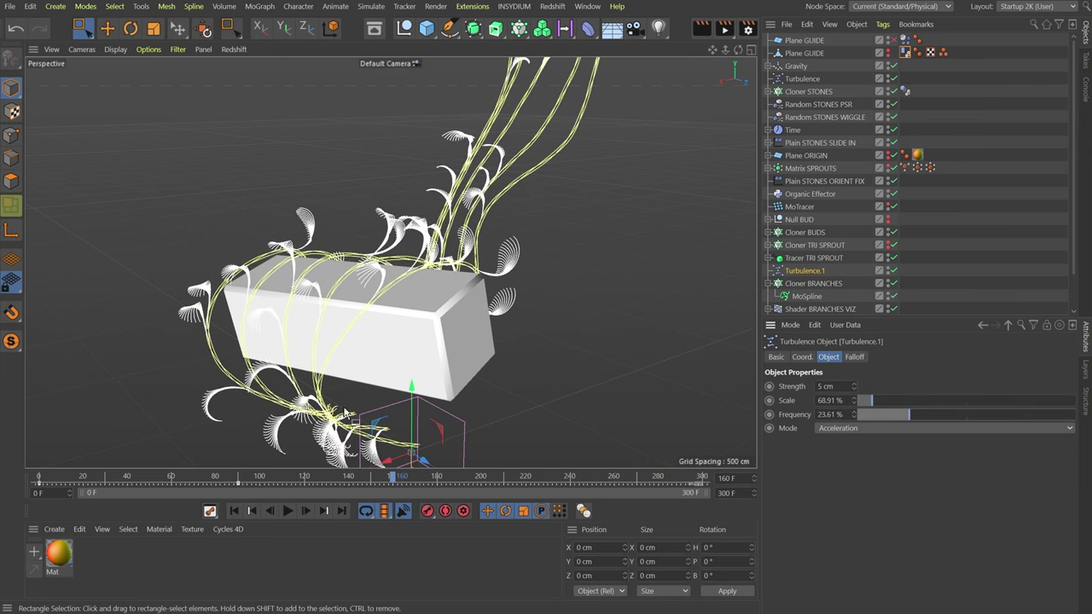
pyautogui.click(289, 510)
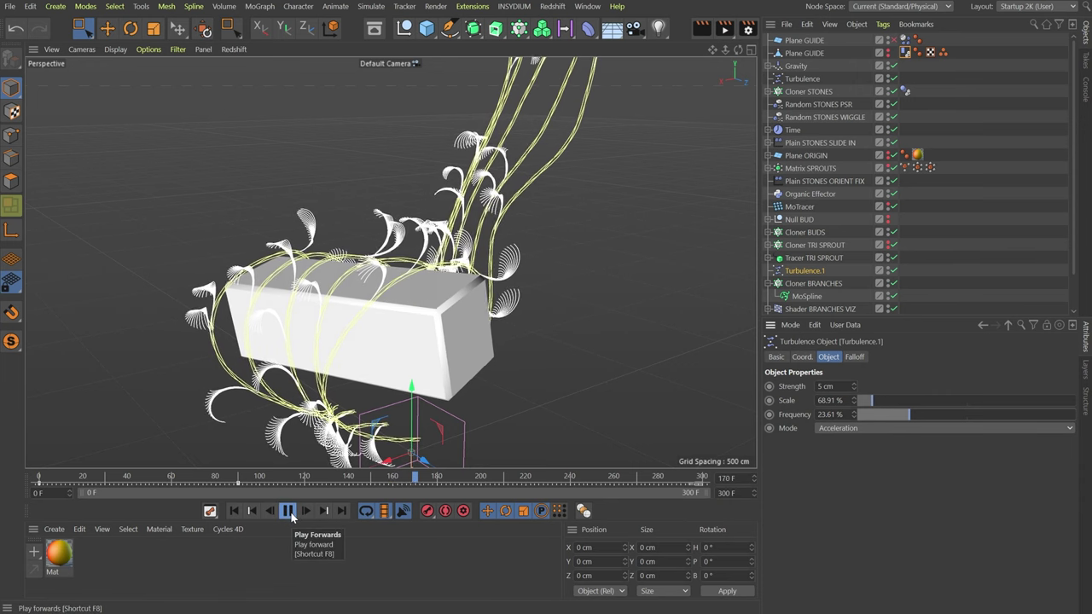
pyautogui.click(925, 414)
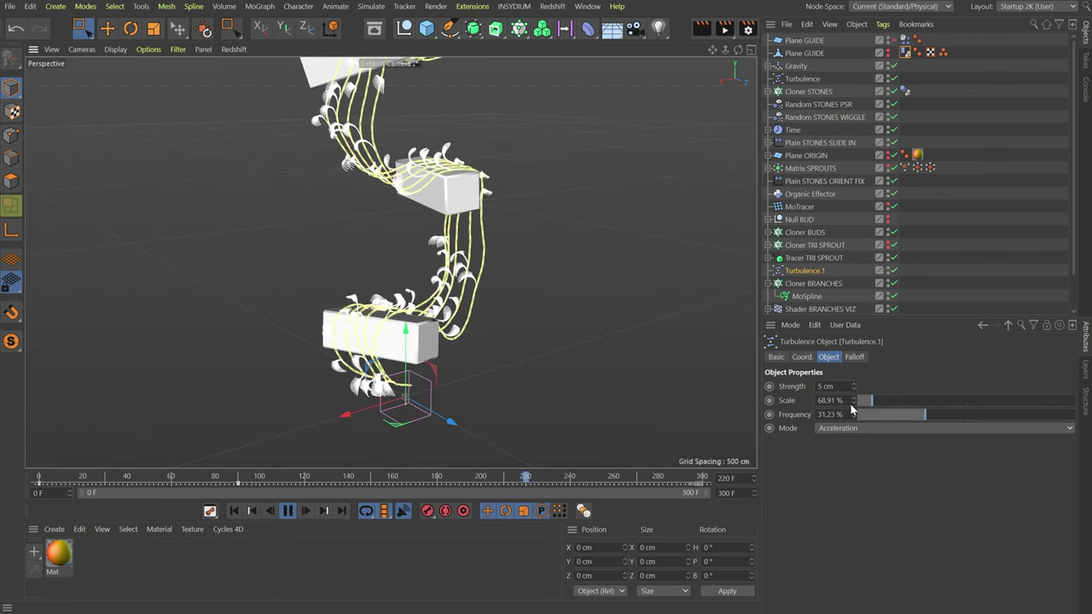
pyautogui.moveTo(871, 401); pyautogui.dragTo(868, 404)
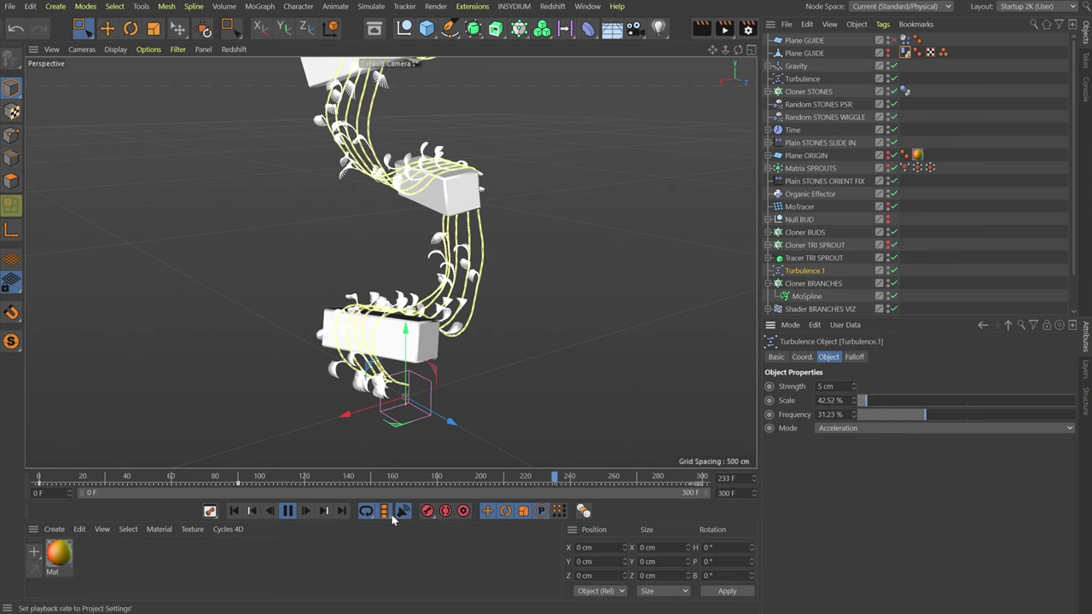
pyautogui.click(287, 510)
# - Set the height of the Helix in Cloner TRI SPROUT to 8000 cm, checking the sprout length at frame 271
pyautogui.keyDown('alt'); pyautogui.moveTo(477, 193); pyautogui.dragTo(371, 352); pyautogui.keyUp('alt')
pyautogui.click(309, 303)
pyautogui.moveTo(563, 478); pyautogui.dragTo(639, 477)
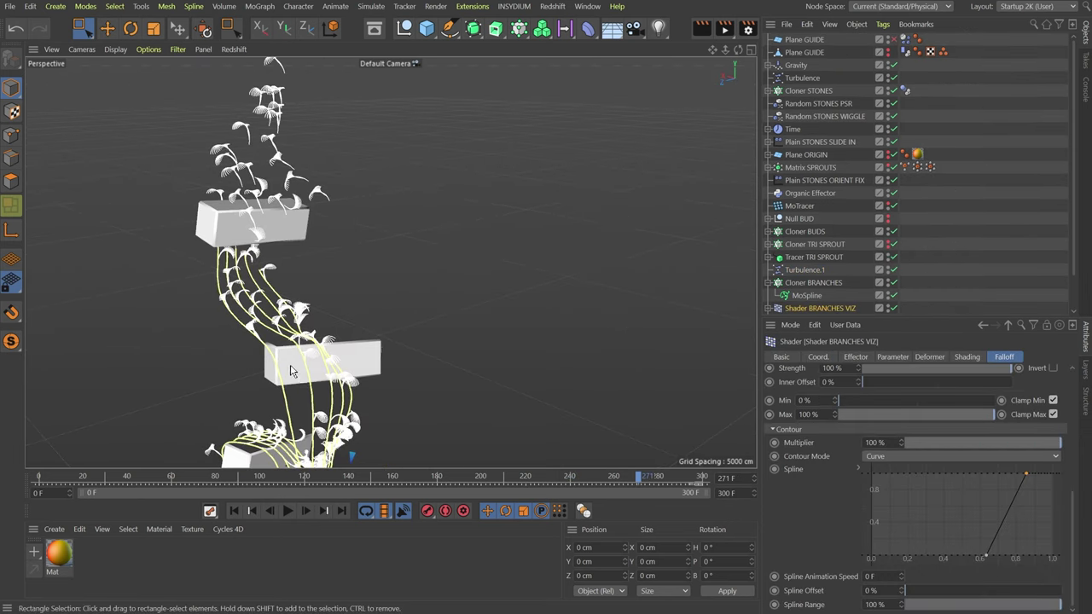
pyautogui.keyDown('alt'); pyautogui.moveTo(290, 371); pyautogui.dragTo(316, 291); pyautogui.keyUp('alt')
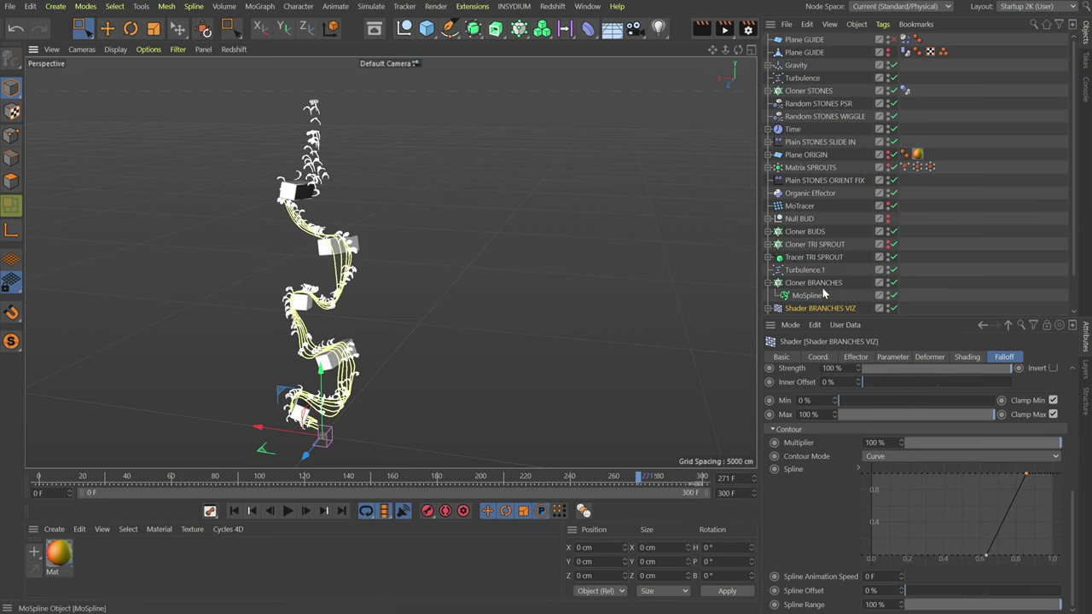
pyautogui.click(769, 258)
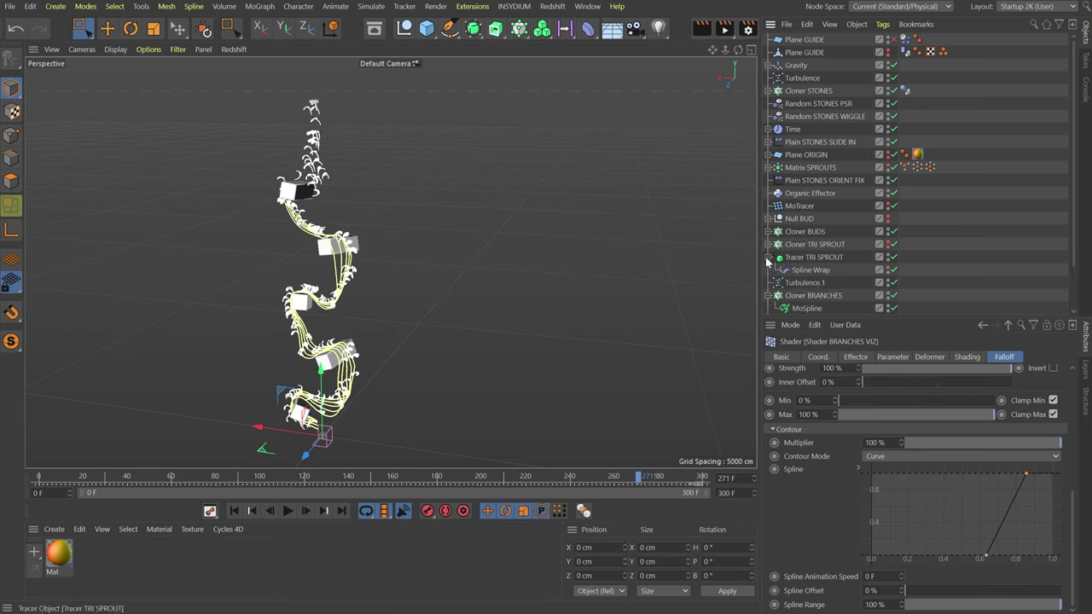
pyautogui.click(769, 245)
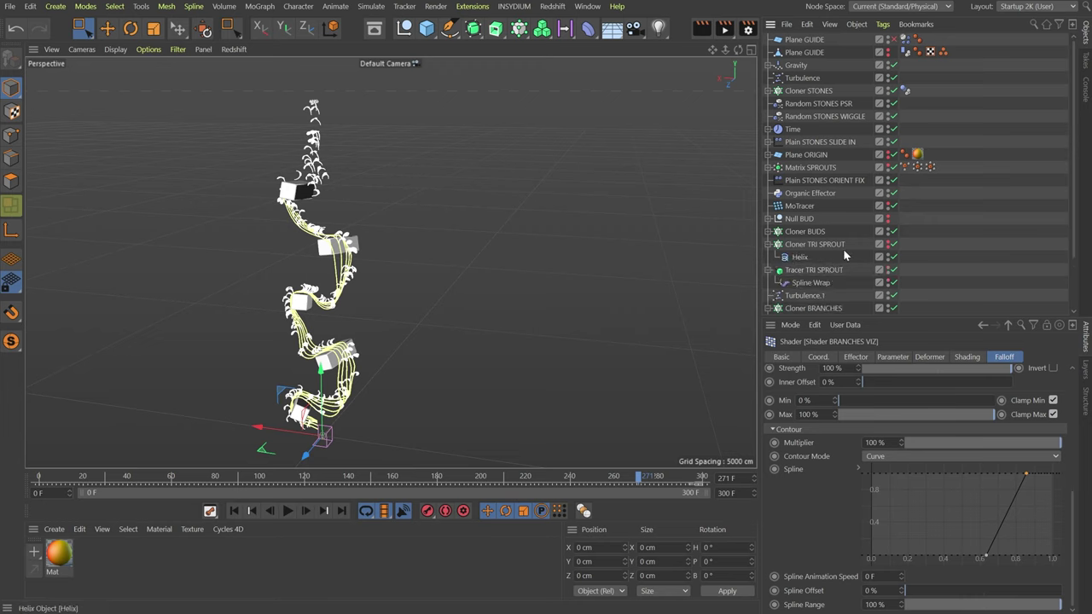
pyautogui.click(800, 256)
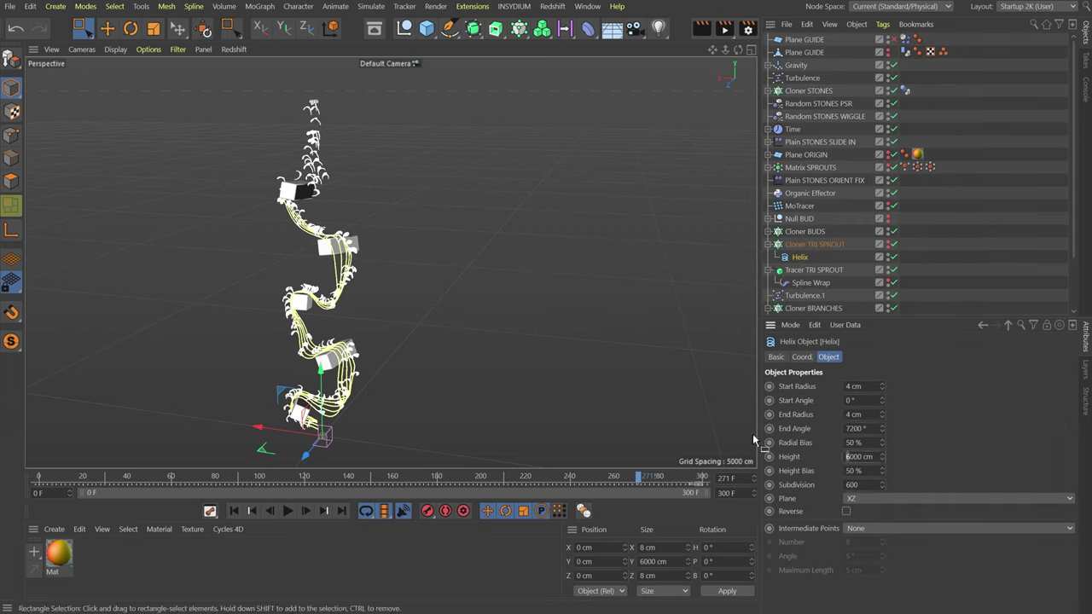
pyautogui.write('8')
pyautogui.press('Return')
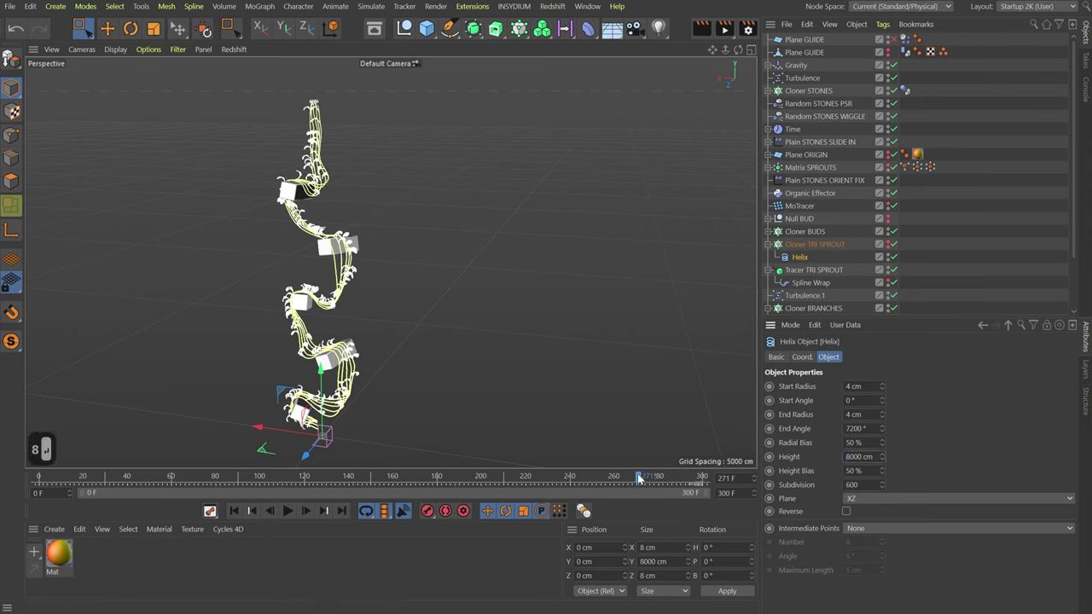
pyautogui.moveTo(588, 480)
pyautogui.mouseDown()
pyautogui.moveTo(560, 480)
pyautogui.moveTo(573, 480)
pyautogui.mouseUp()
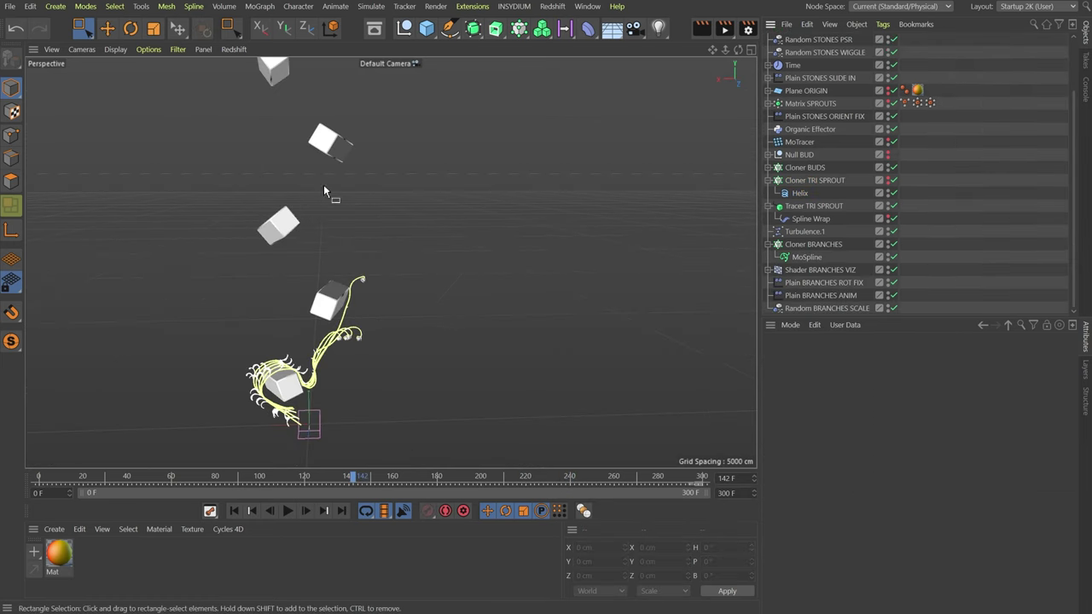
# - Scrub the animation to frame 212 and examine the sprouts, buds and branches around the stones from several angles
pyautogui.keyDown('alt'); pyautogui.moveTo(309, 221); pyautogui.dragTo(351, 261); pyautogui.keyUp('alt')
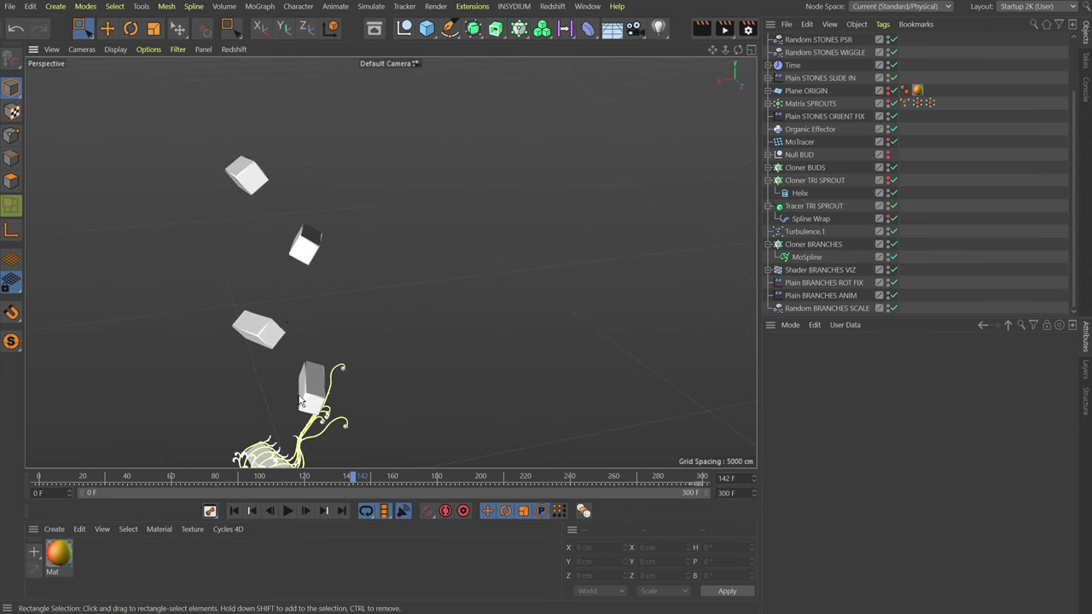
pyautogui.moveTo(366, 480); pyautogui.dragTo(509, 480)
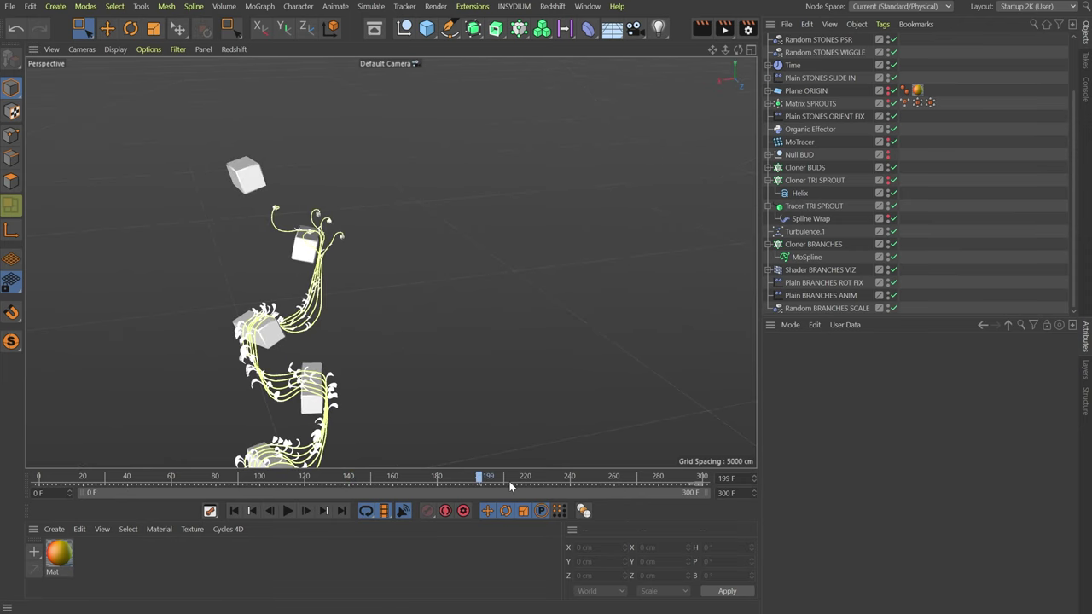
pyautogui.keyDown('alt'); pyautogui.moveTo(299, 240); pyautogui.dragTo(242, 196); pyautogui.keyUp('alt')
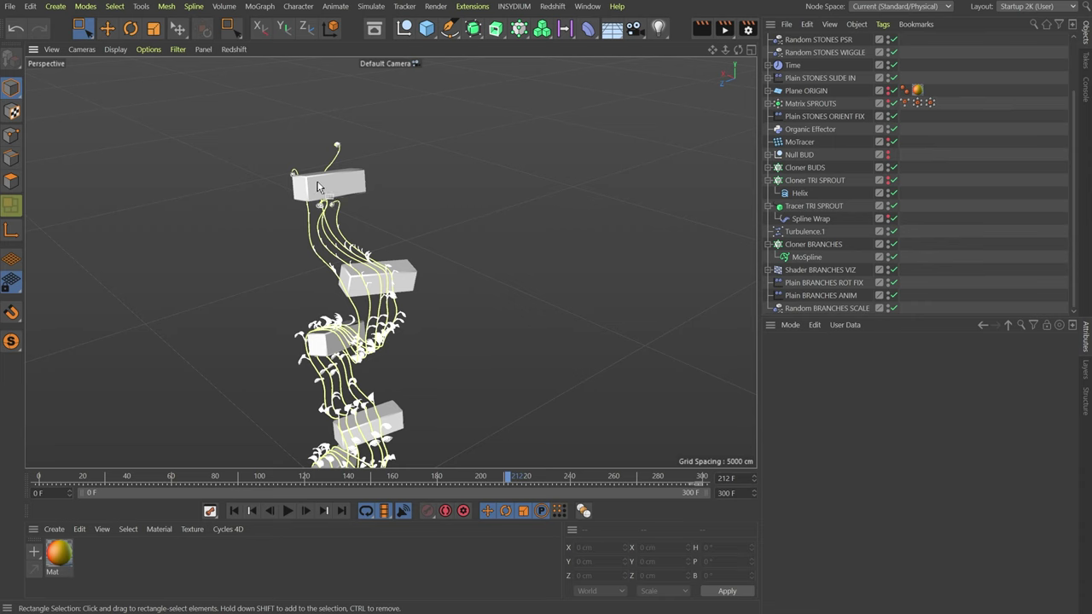
pyautogui.scroll(3, 406, 187)
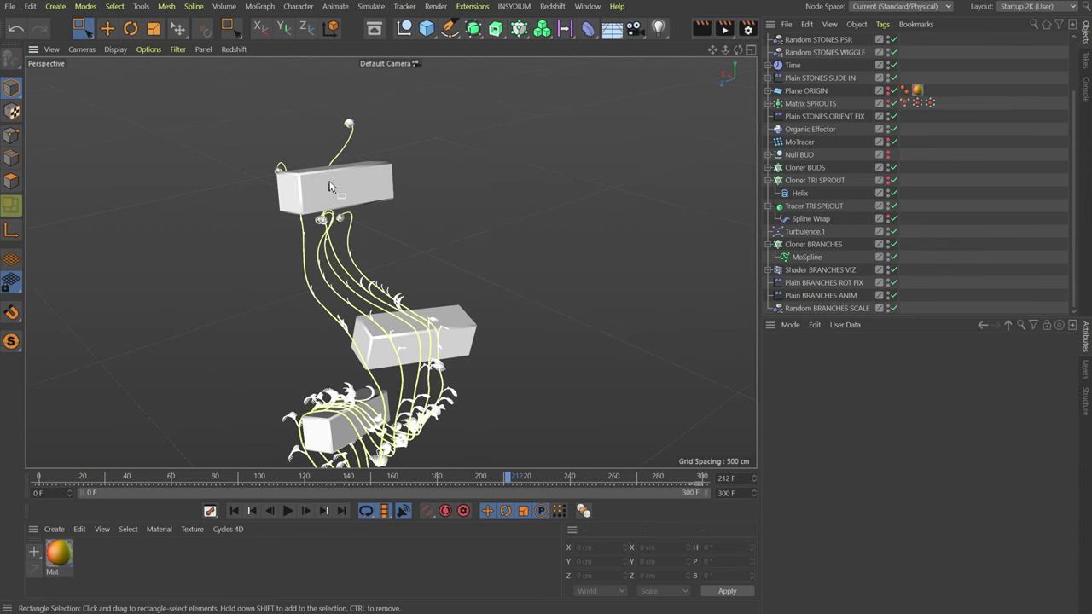
pyautogui.keyDown('alt'); pyautogui.moveTo(330, 186); pyautogui.dragTo(369, 394); pyautogui.keyUp('alt')
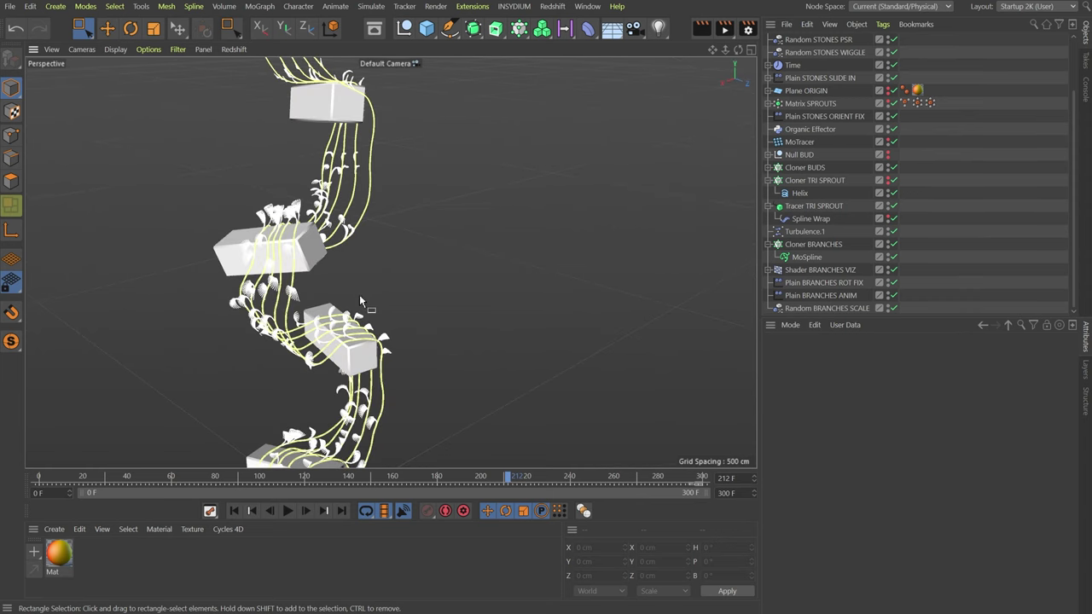
pyautogui.moveTo(359, 299)
pyautogui.keyDown('alt'); pyautogui.mouseDown()
pyautogui.moveTo(328, 346)
pyautogui.moveTo(361, 319)
pyautogui.mouseUp(); pyautogui.keyUp('alt')
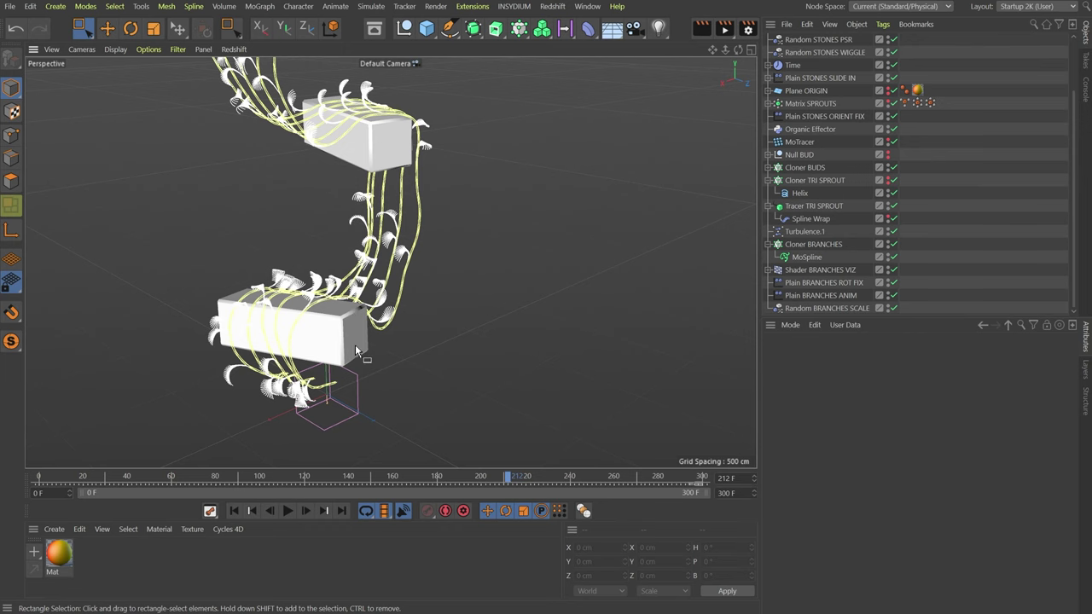
pyautogui.keyDown('alt'); pyautogui.moveTo(411, 250); pyautogui.dragTo(389, 256); pyautogui.keyUp('alt')
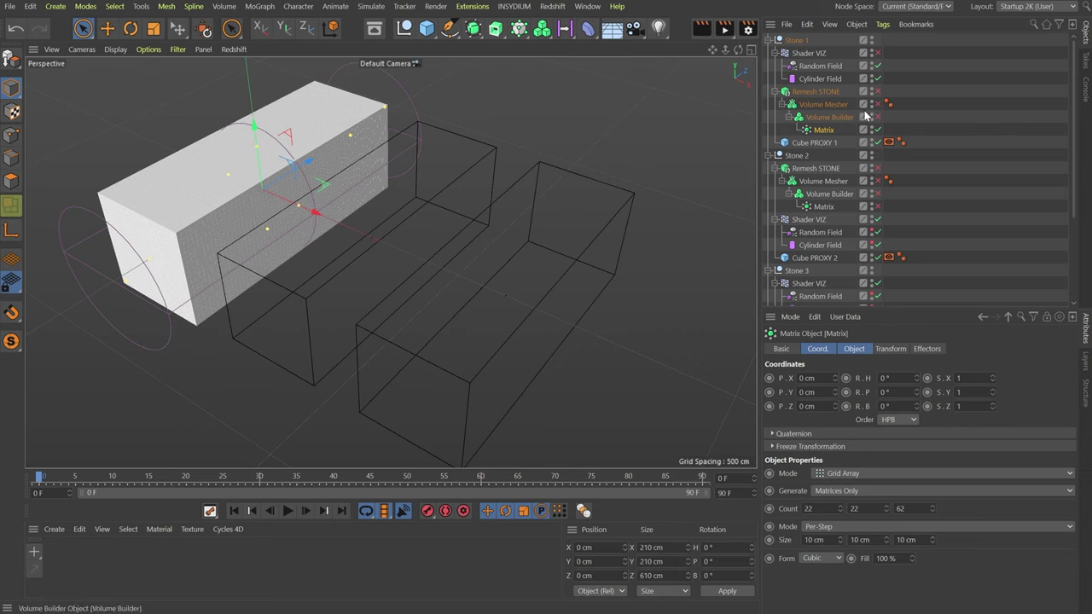
# - In the stone modelling scene, enable Stone 1's Shader VIZ and toggle its falloff's Random Field off and back on to compare shapes
pyautogui.click(877, 53)
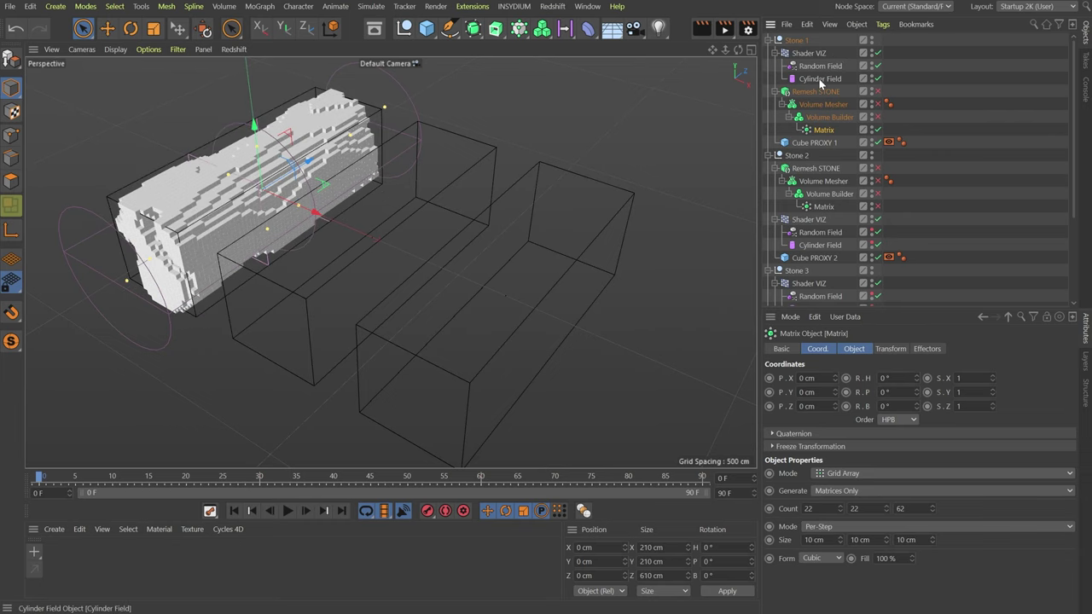
pyautogui.click(809, 53)
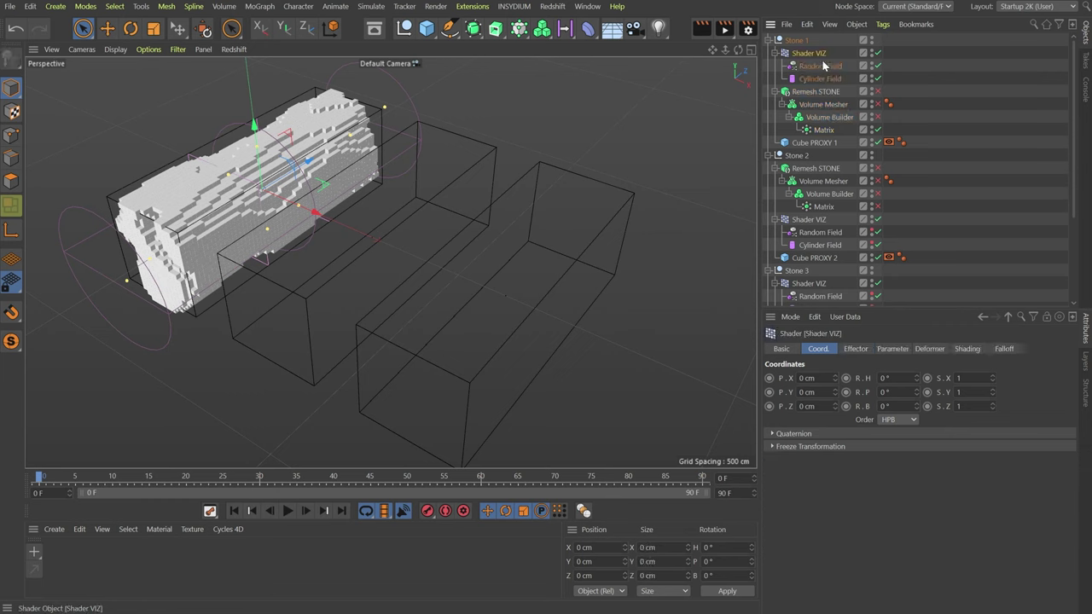
pyautogui.click(1005, 349)
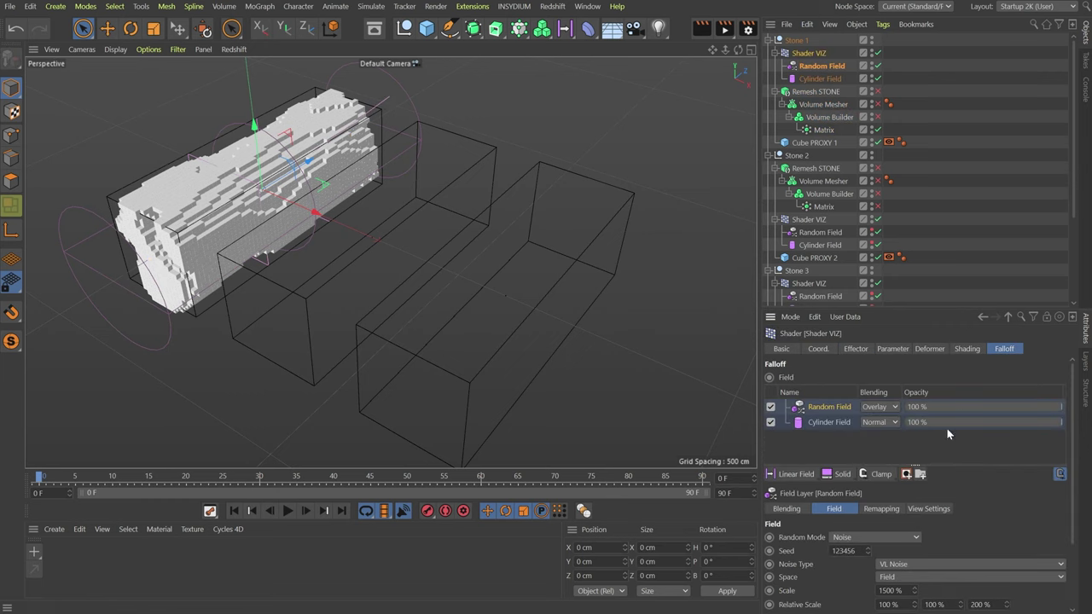
pyautogui.click(825, 433)
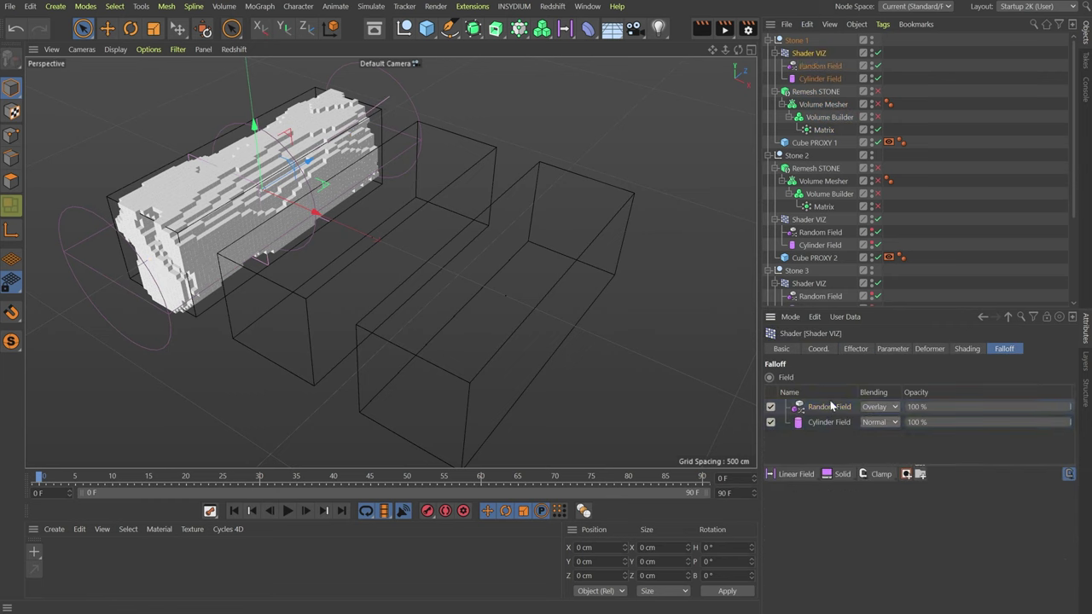
pyautogui.click(771, 406)
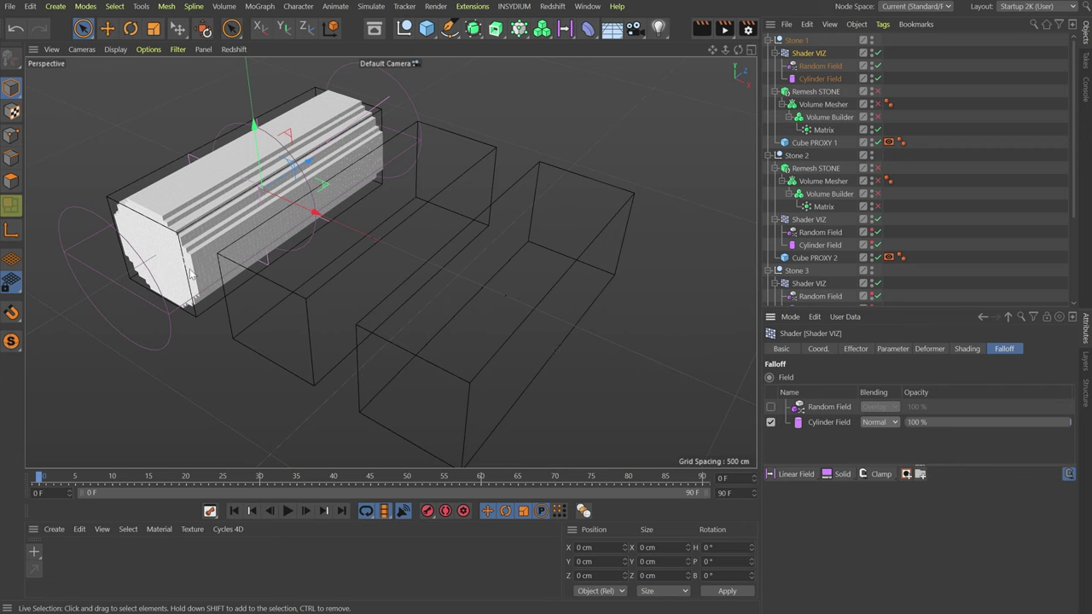
pyautogui.click(770, 407)
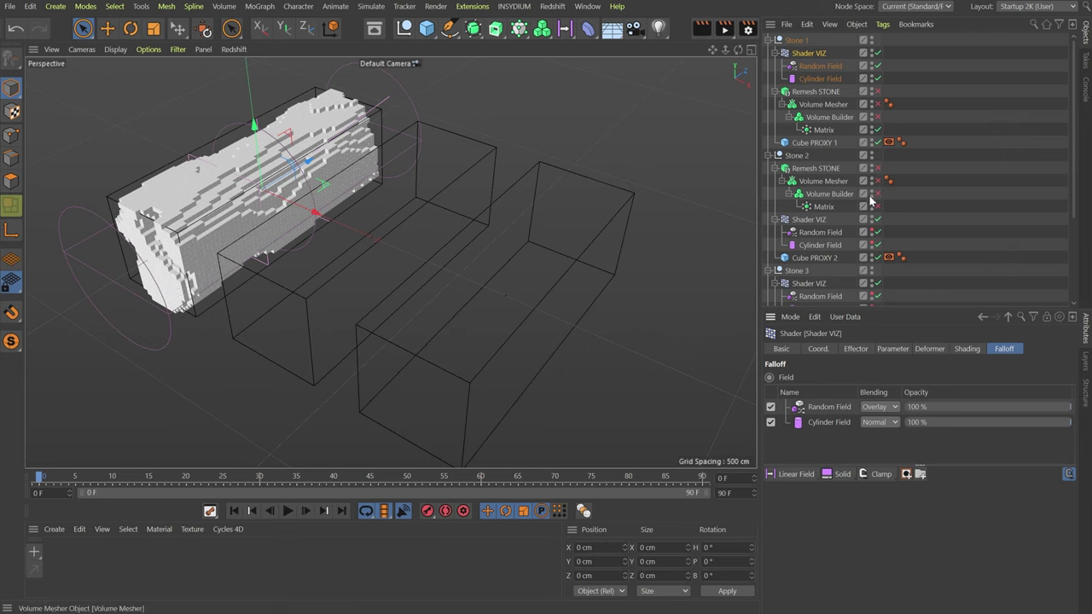
# - Enable the Volume Mesher and Volume Builder of all three stones plus the Matrix objects of Stones 2 and 3, and save the scene
pyautogui.click(876, 118)
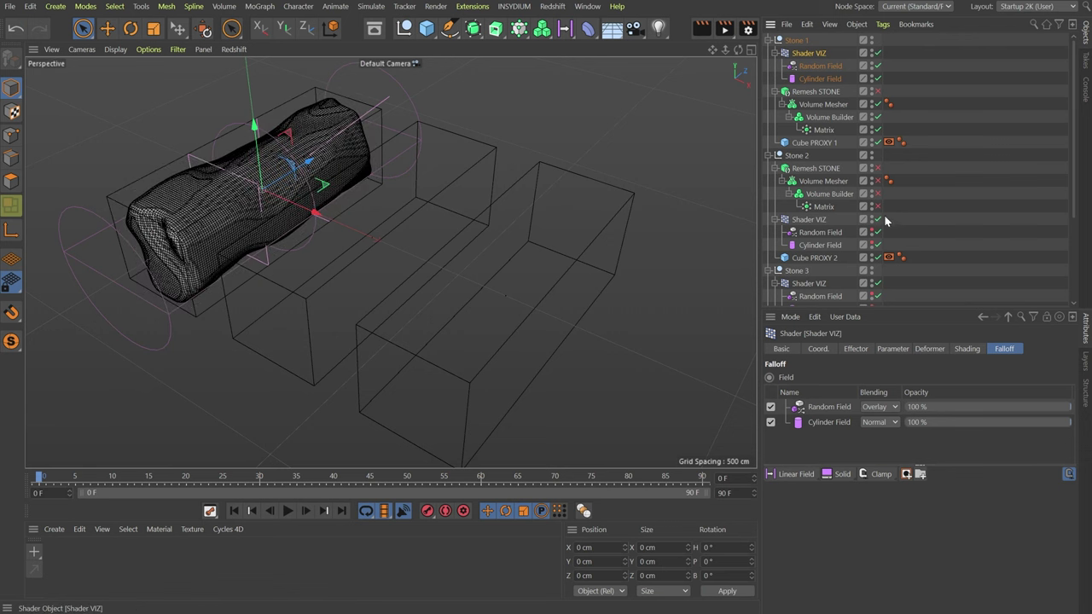
pyautogui.scroll(-3, 923, 247)
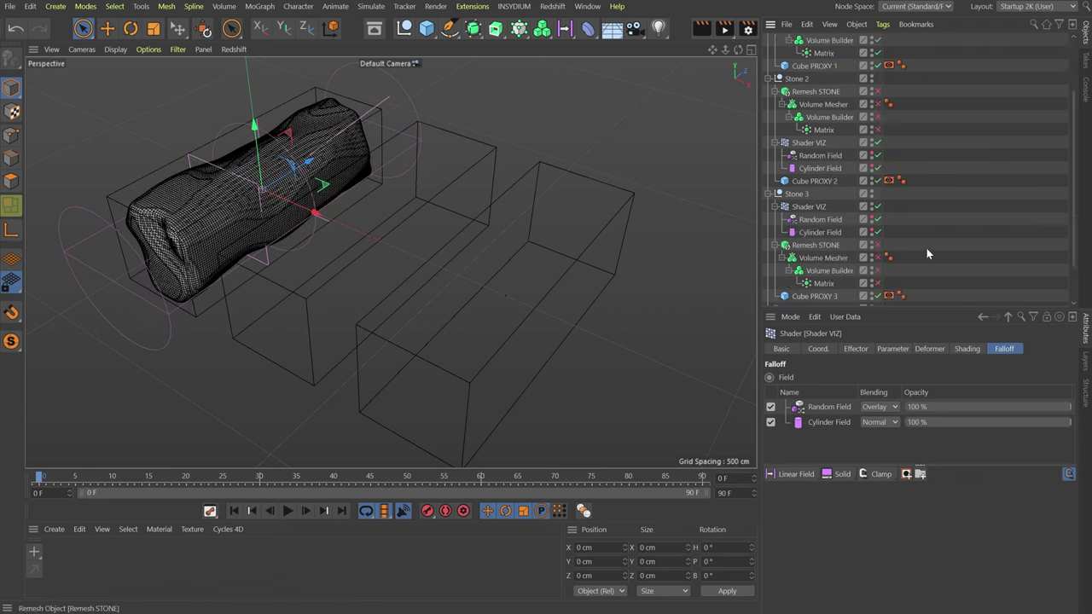
pyautogui.click(877, 117)
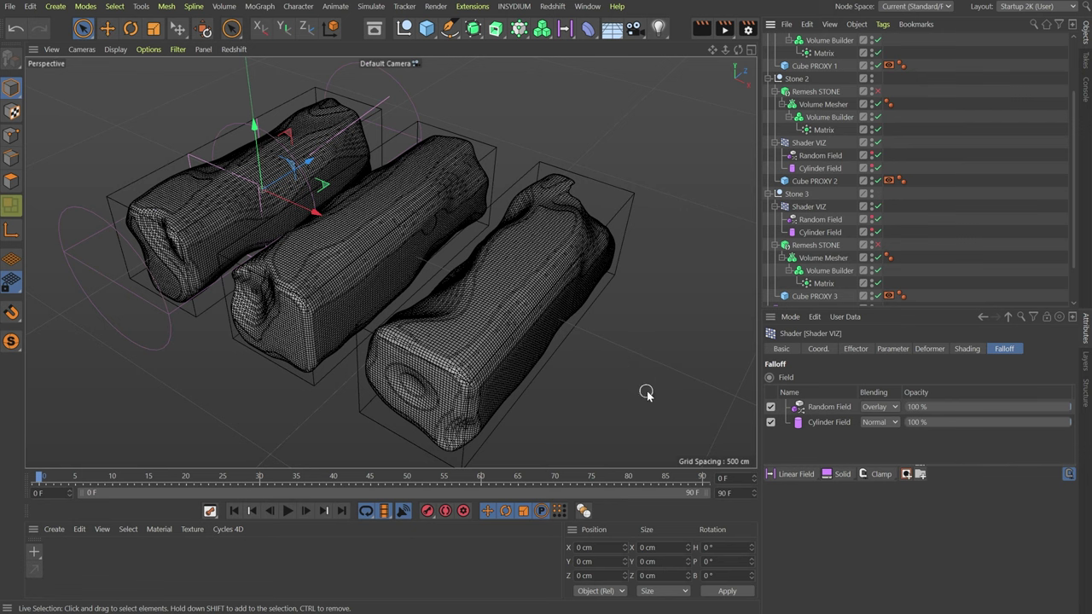
pyautogui.hotkey('ctrl', 's')
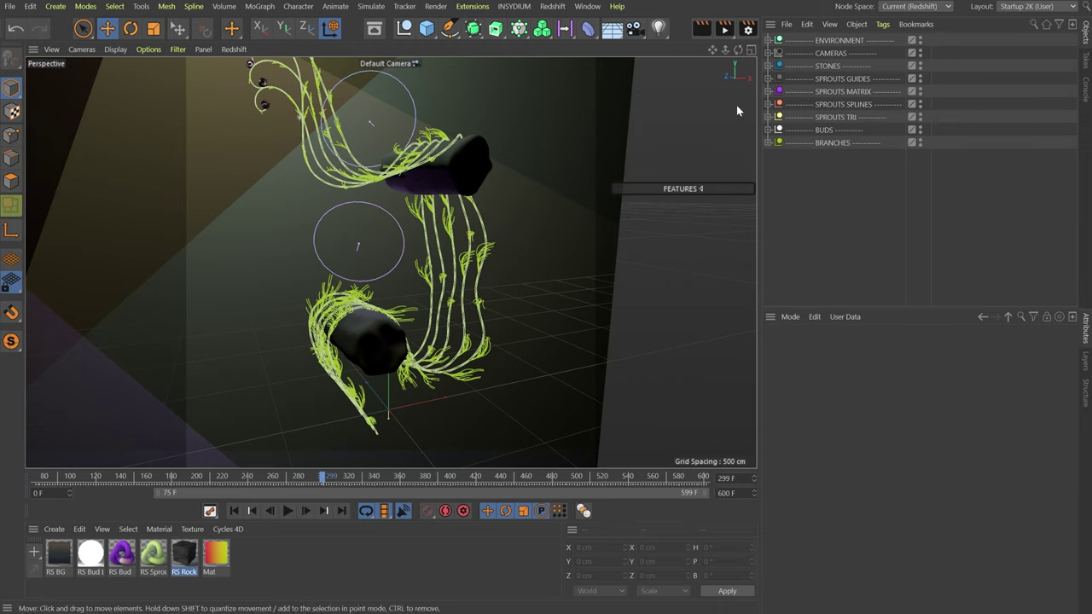
# - Review the output render settings of the final Redshift scene, including resolution, frame rate and frame range
pyautogui.click(747, 29)
pyautogui.moveTo(907, 18); pyautogui.dragTo(468, 82)
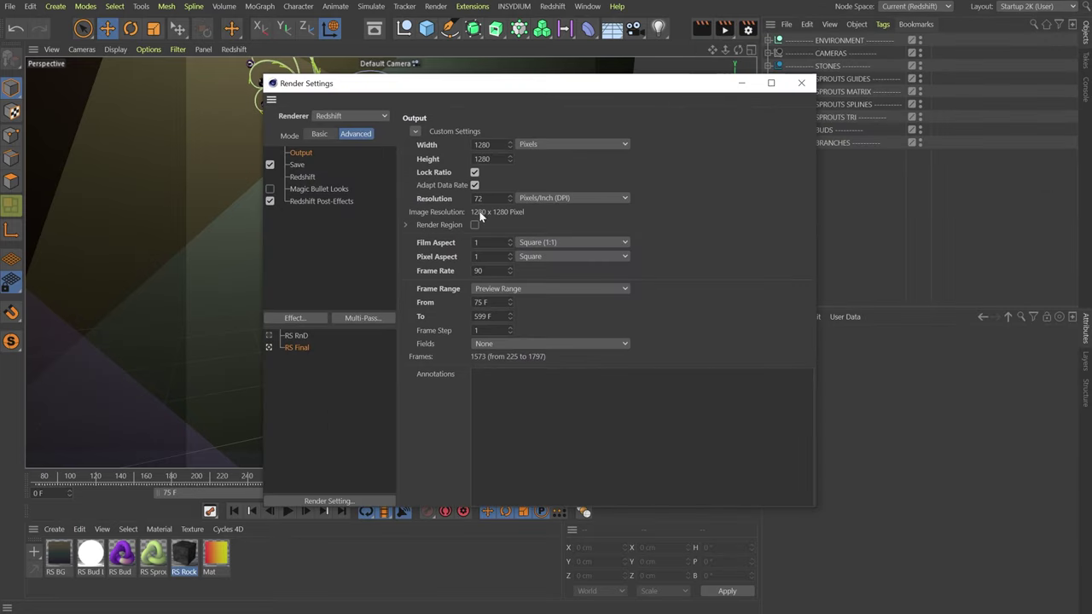
pyautogui.click(800, 83)
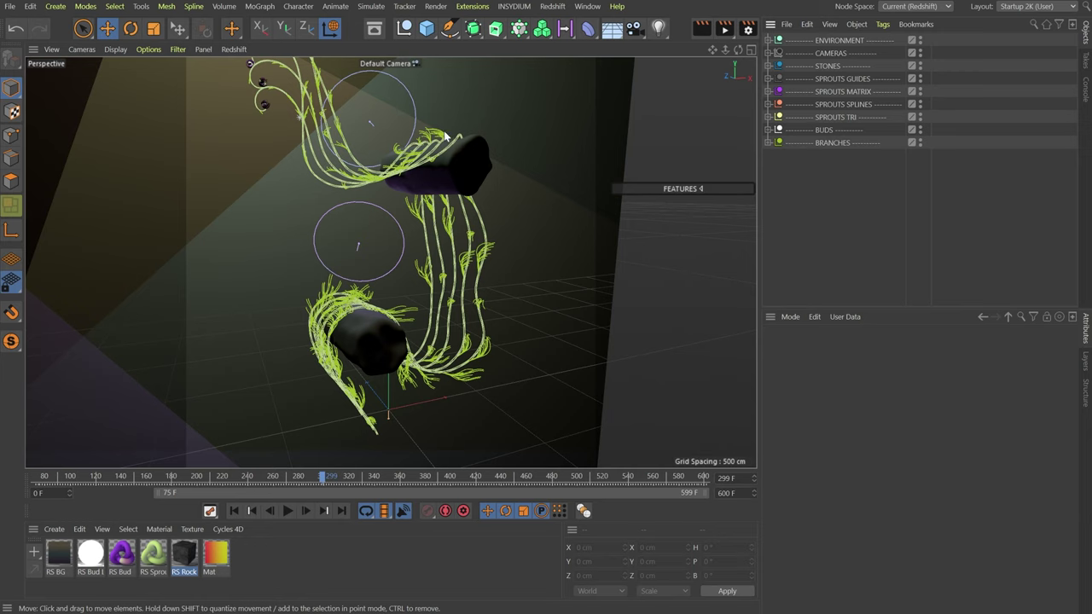
# - Review the ENVIRONMENT lights and CAMERAS group, and look through the main Camera while scrubbing the animation to frame 599
pyautogui.click(767, 40)
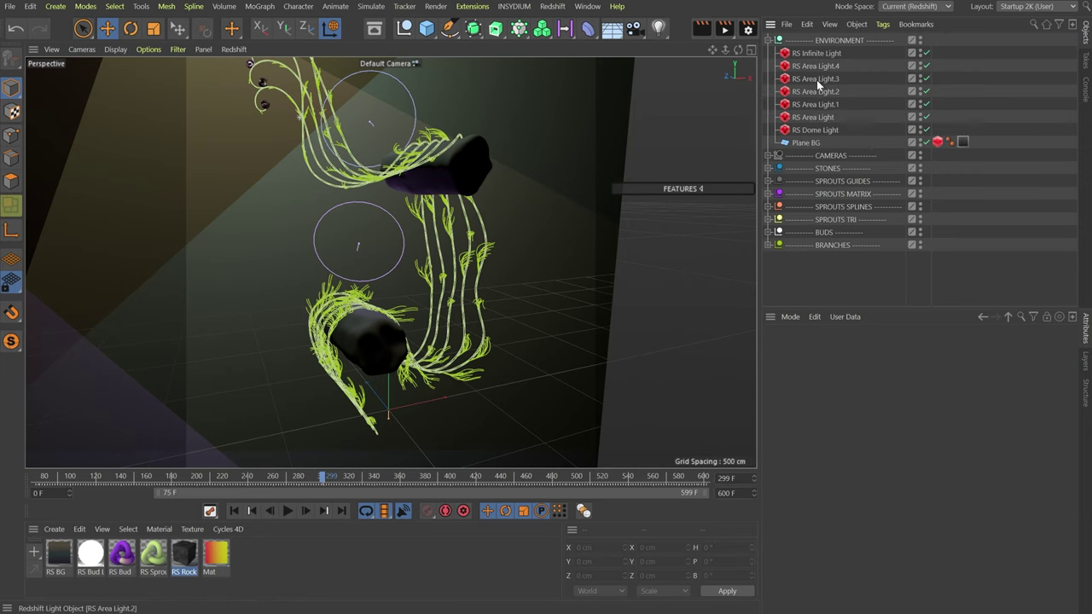
pyautogui.click(768, 40)
pyautogui.click(769, 54)
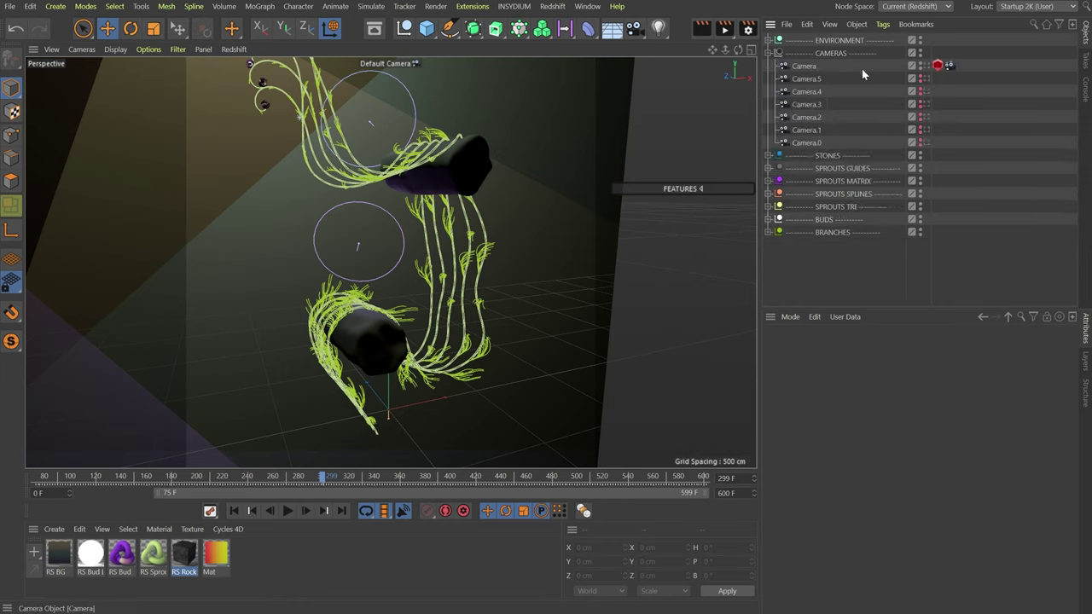
pyautogui.click(926, 68)
pyautogui.click(927, 66)
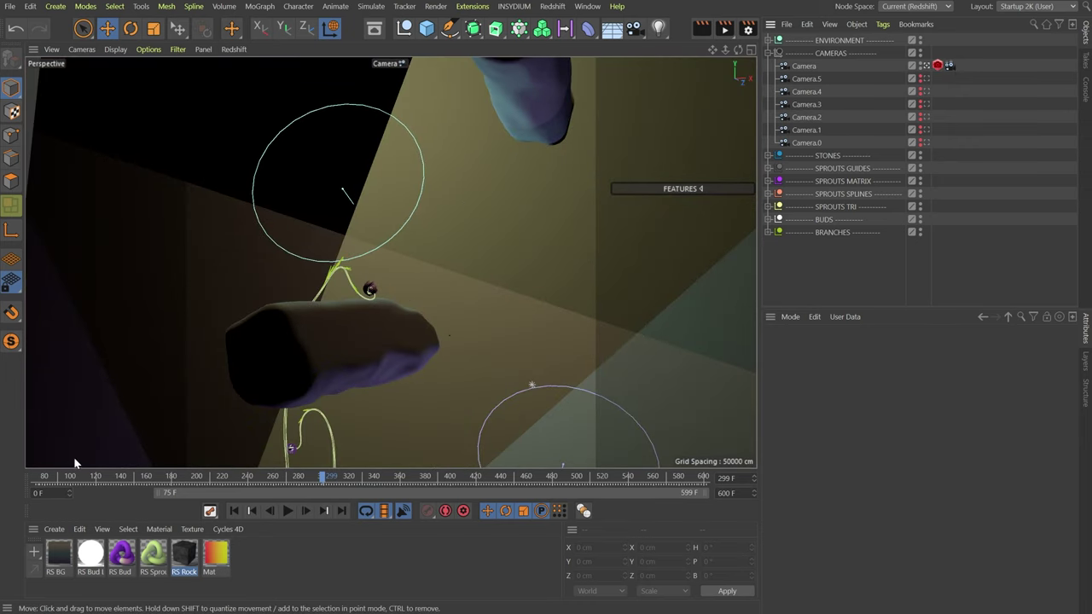
pyautogui.moveTo(56, 476); pyautogui.dragTo(773, 392)
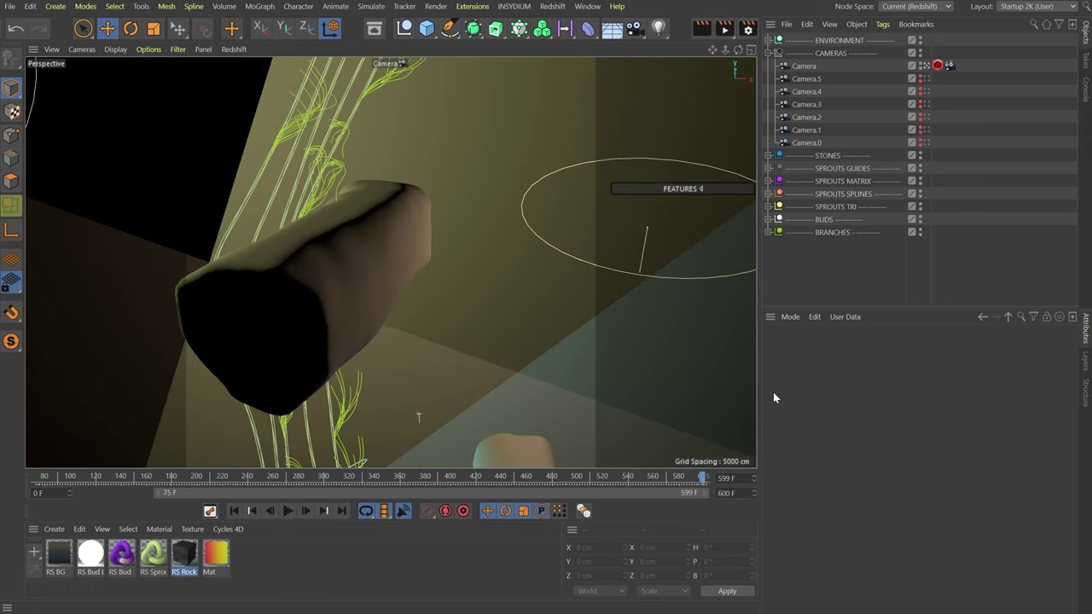
pyautogui.click(769, 53)
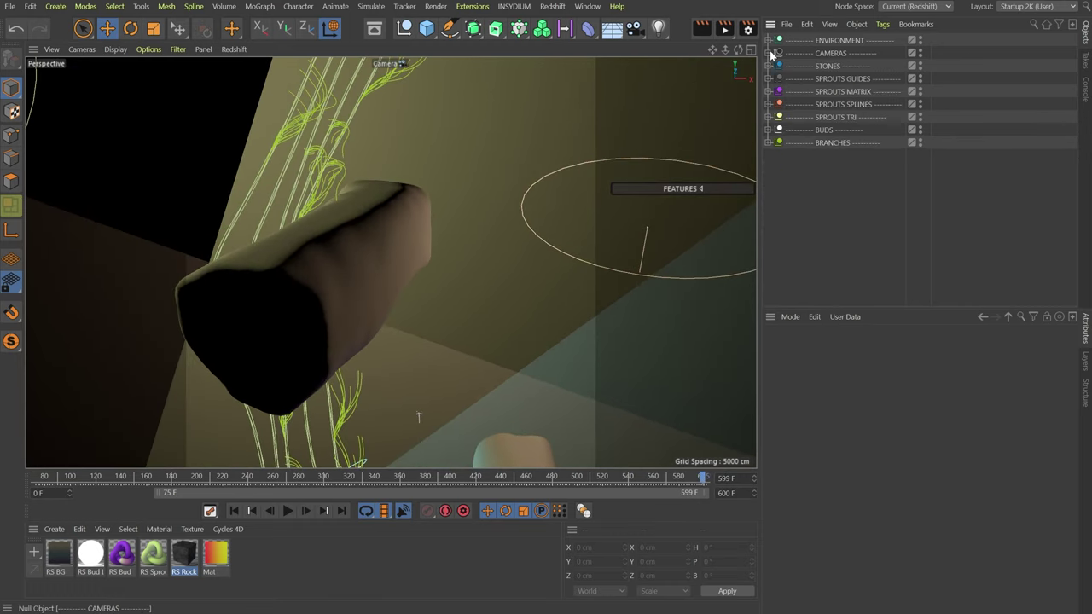
# - Inspect the STONES group, including the remeshed stones inside Cloner STONES and the effectors
pyautogui.click(769, 66)
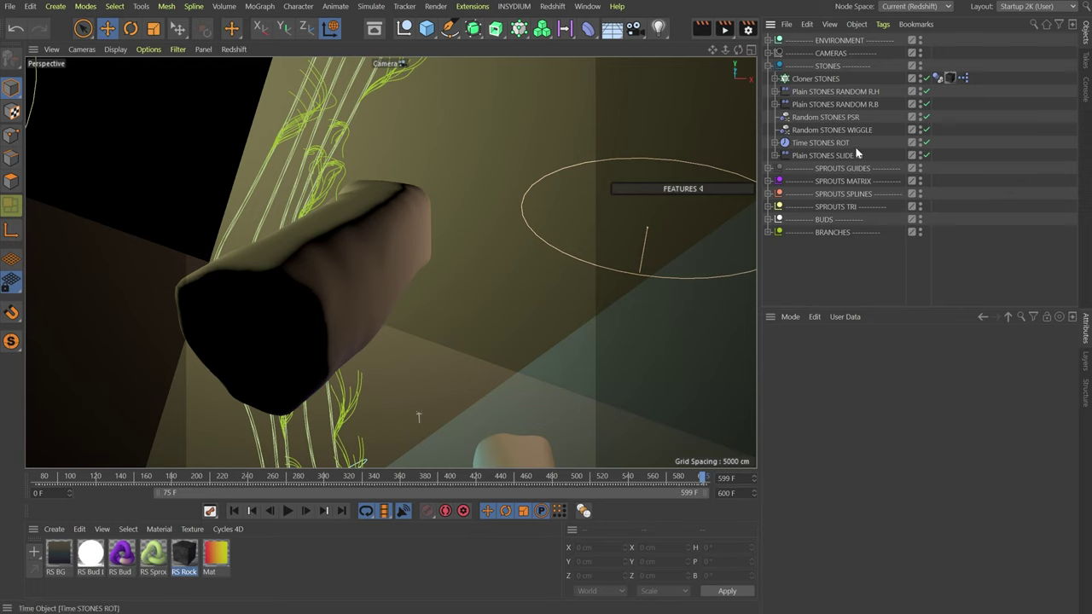
pyautogui.click(775, 80)
pyautogui.click(775, 80)
pyautogui.click(775, 80)
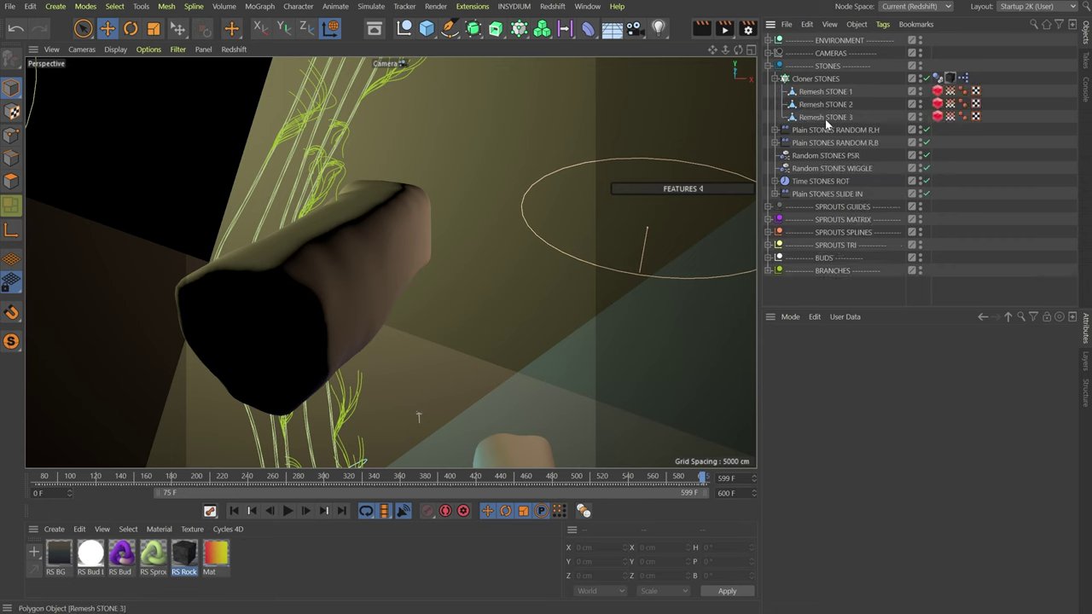
pyautogui.click(768, 65)
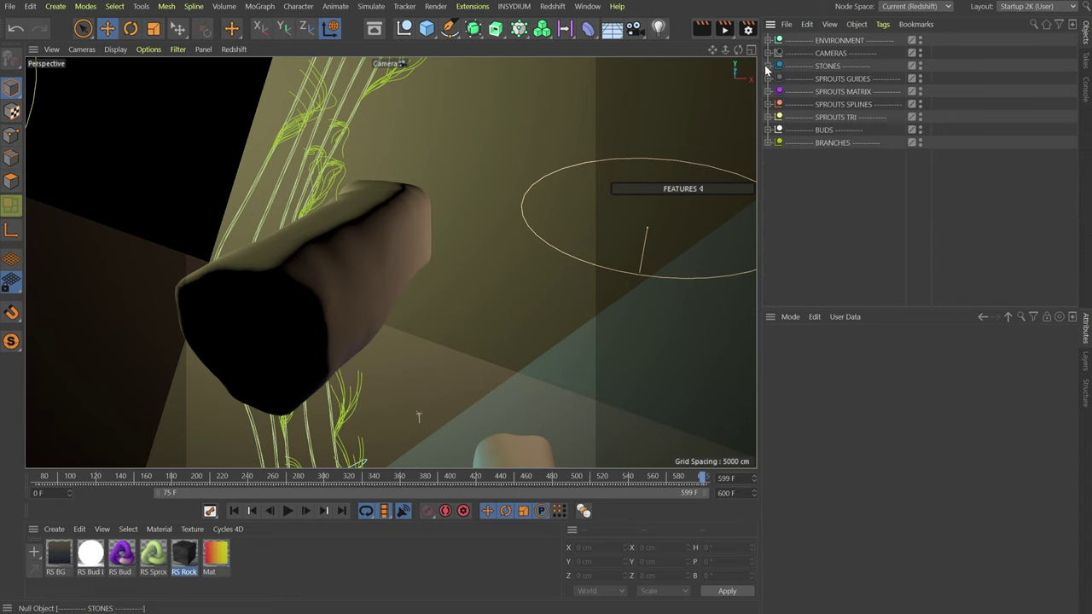
# - Inspect the contents of the SPROUTS GUIDES, SPROUTS MATRIX and SPROUTS SPLINES groups, including the object nested under Spline TIP
pyautogui.click(770, 79)
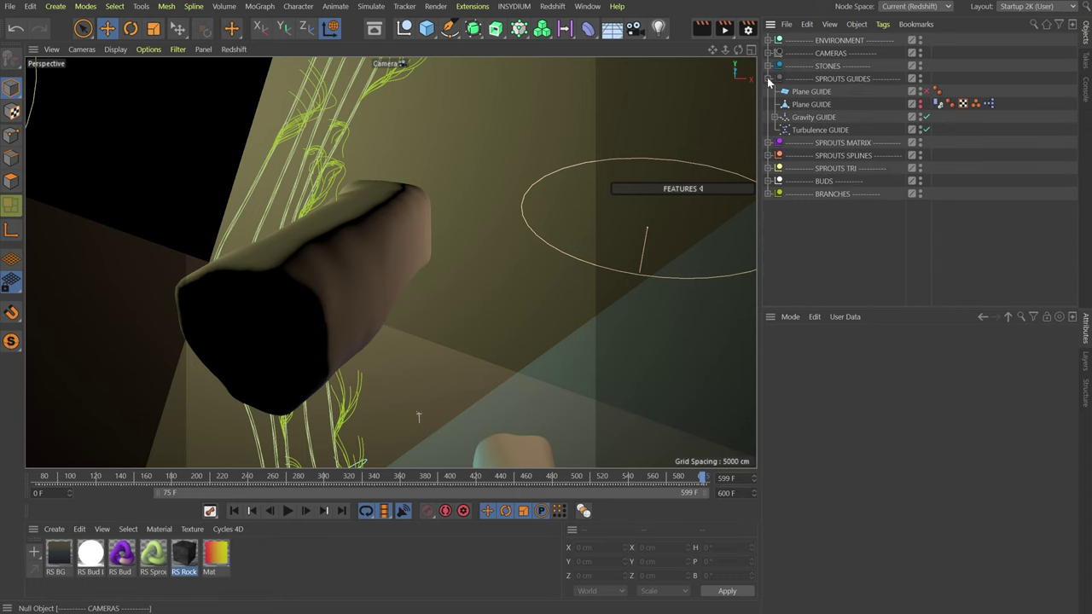
pyautogui.click(769, 79)
pyautogui.click(768, 91)
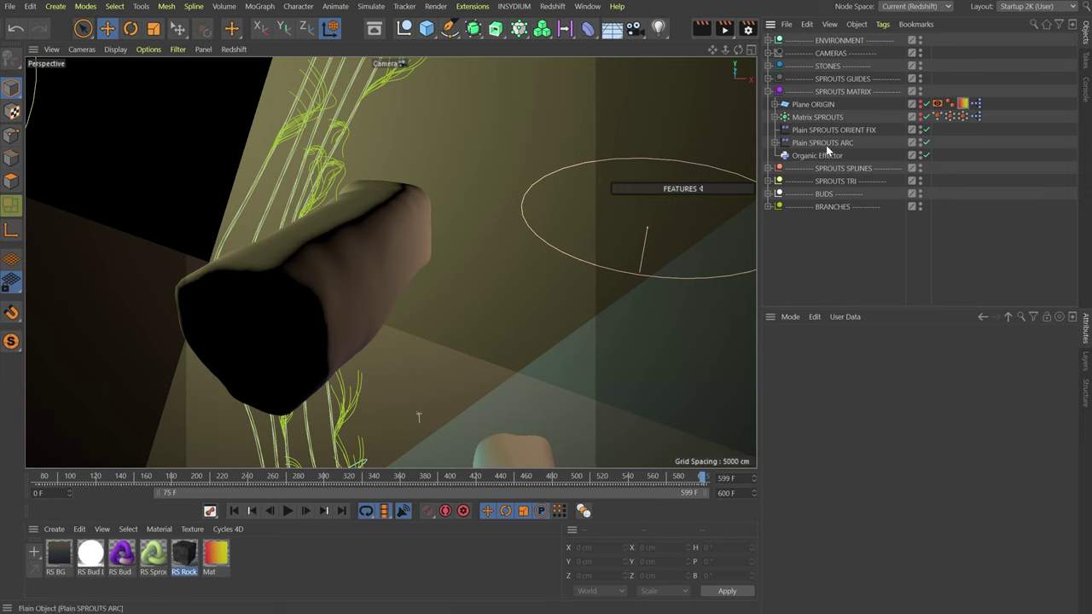
pyautogui.click(769, 91)
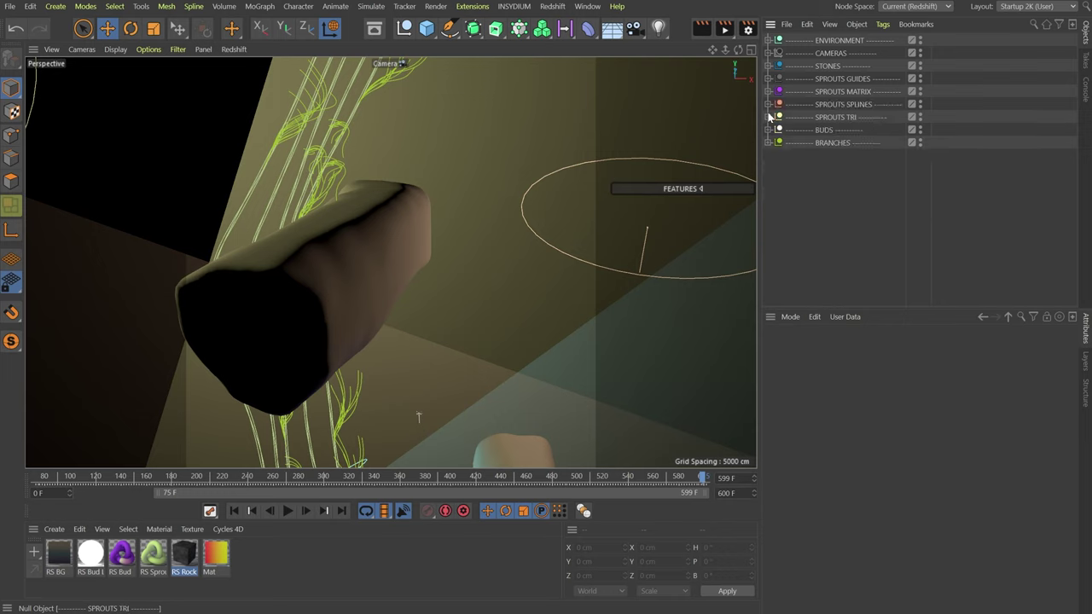
pyautogui.click(769, 105)
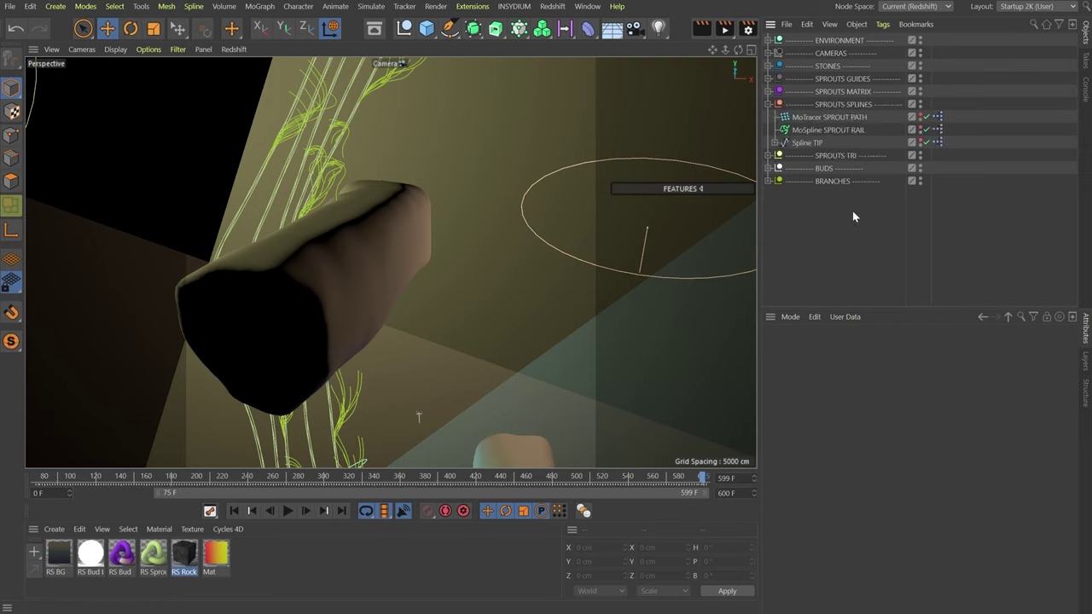
pyautogui.click(774, 143)
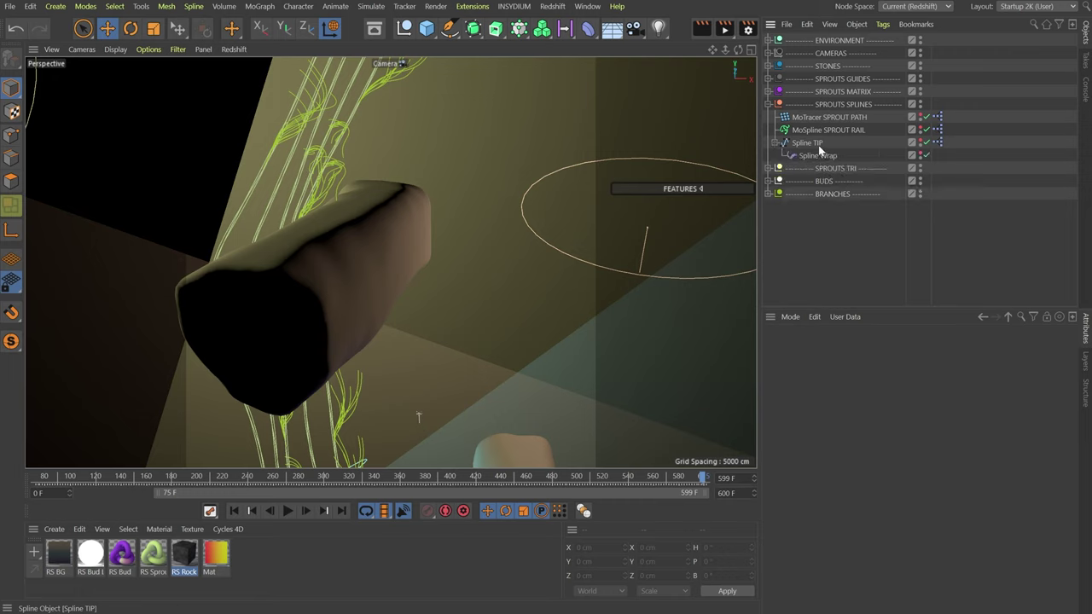
pyautogui.click(768, 104)
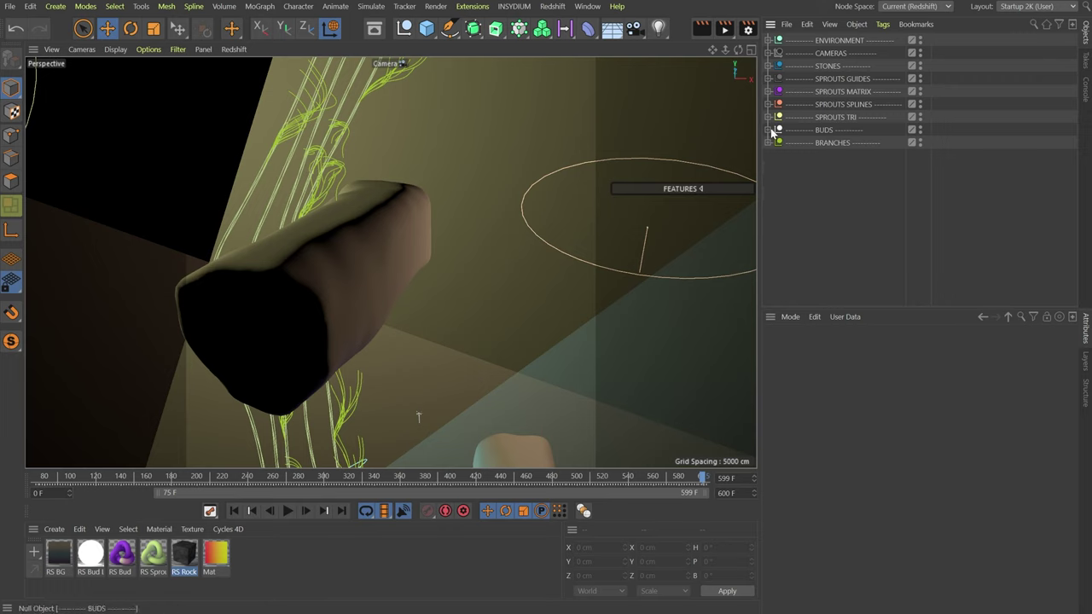
# - Inspect the contents of the BUDS, SPROUTS TRI and BRANCHES groups
pyautogui.click(770, 129)
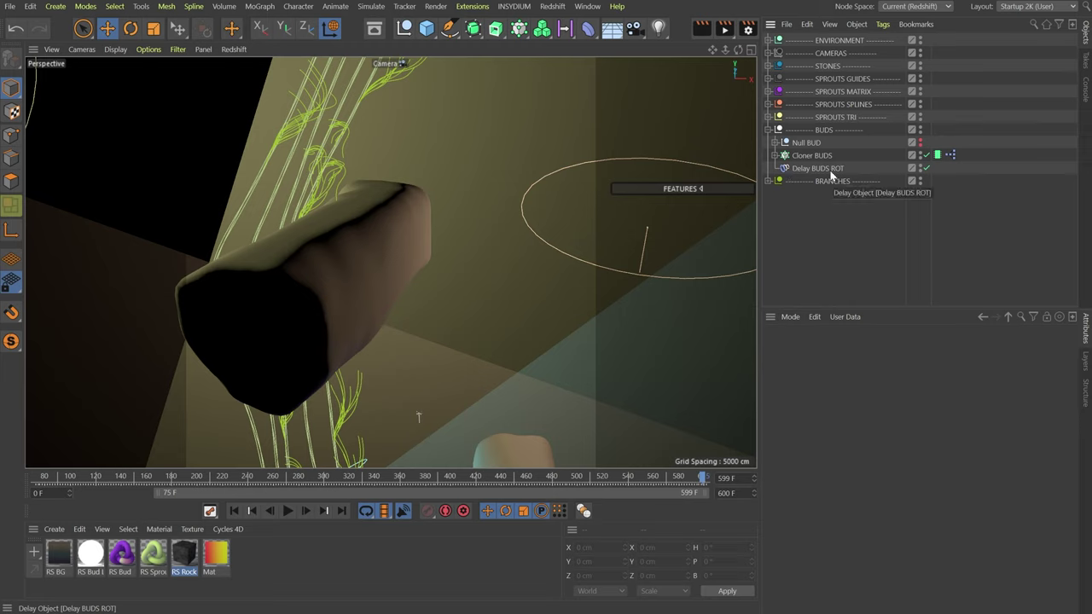
pyautogui.click(769, 130)
pyautogui.click(769, 117)
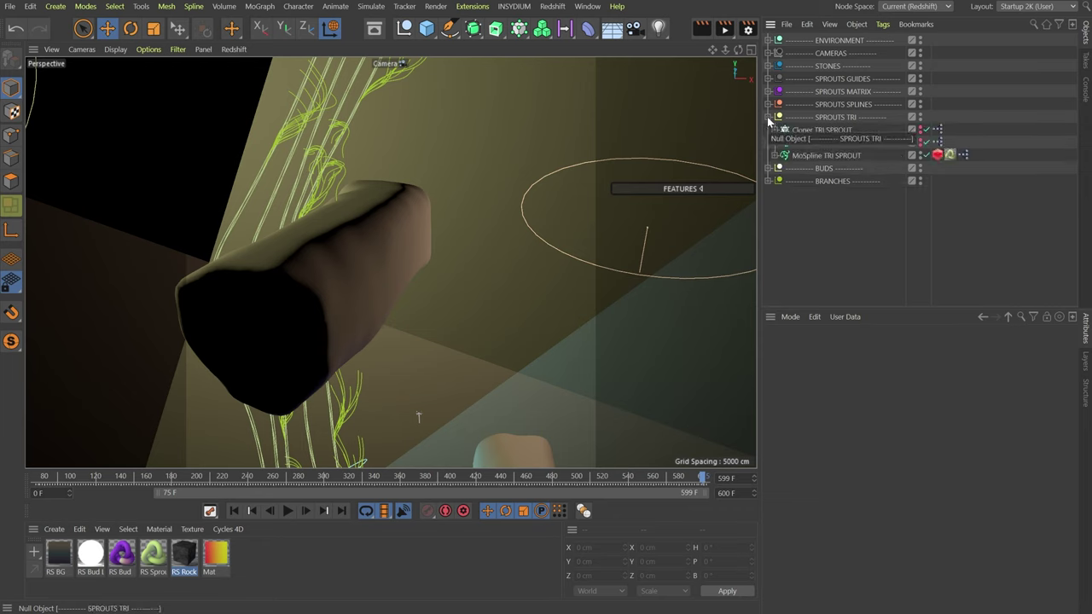
pyautogui.click(768, 180)
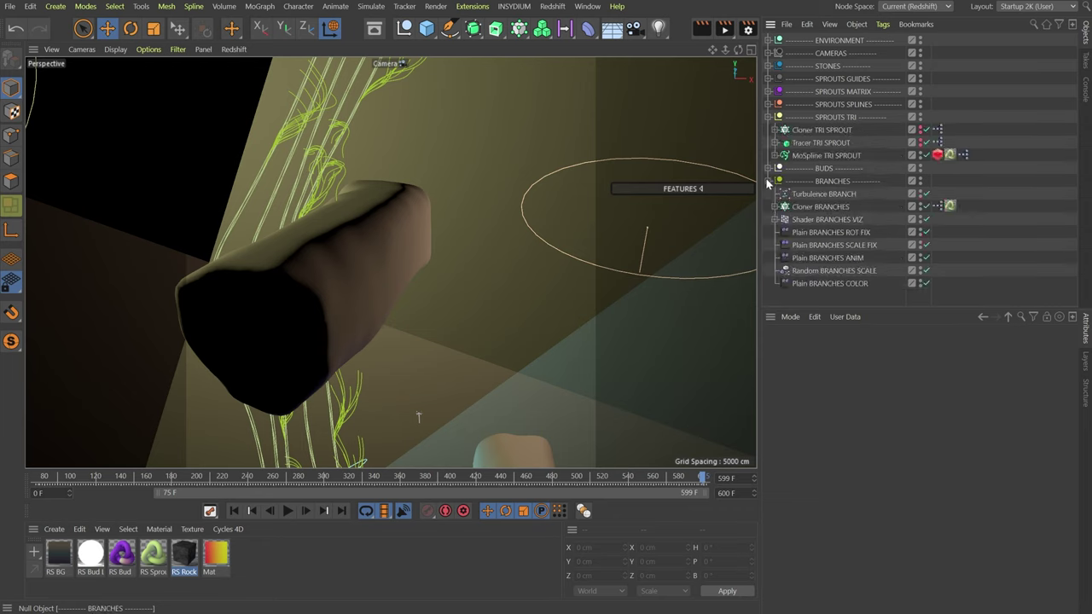
# - Expand the FEATURES controls in the viewport and switch all feature groups from STONES to BRANCHES off and back on
pyautogui.click(699, 191)
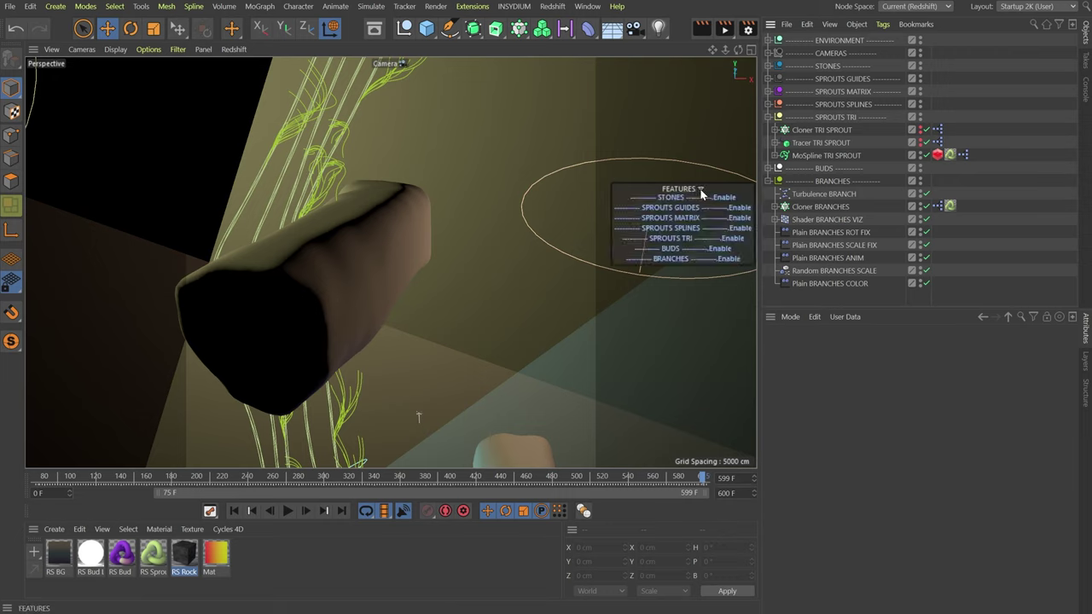
pyautogui.click(689, 260)
pyautogui.click(682, 228)
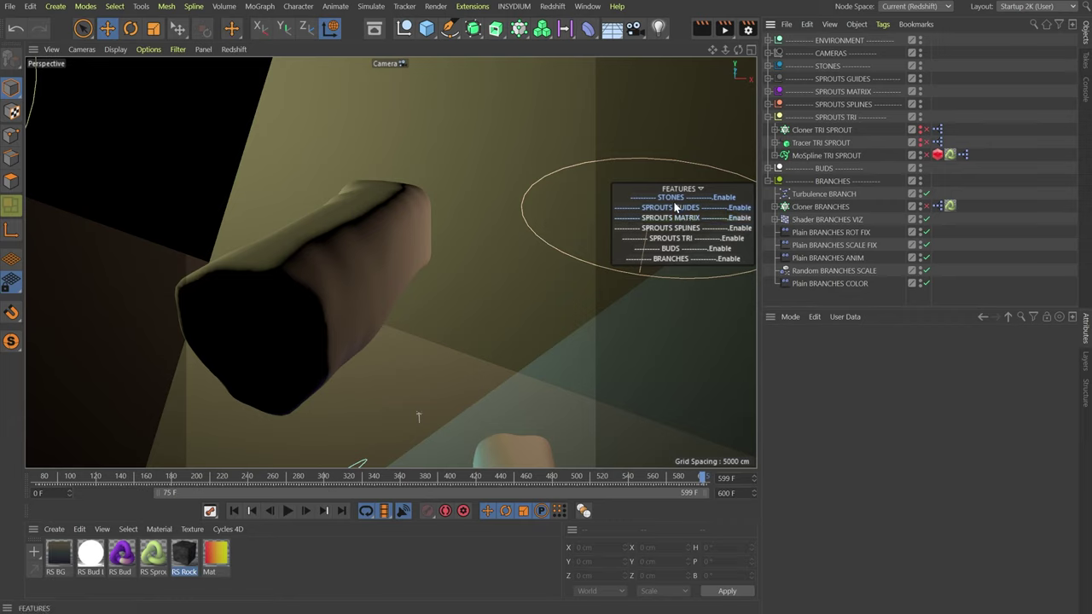
pyautogui.click(672, 200)
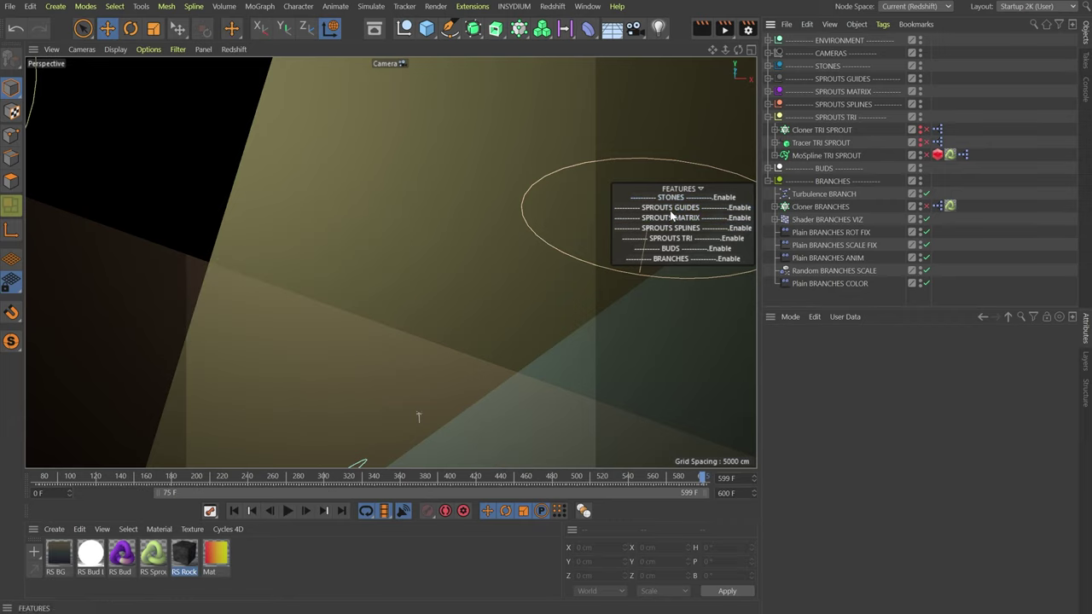
pyautogui.moveTo(671, 208); pyautogui.dragTo(670, 258)
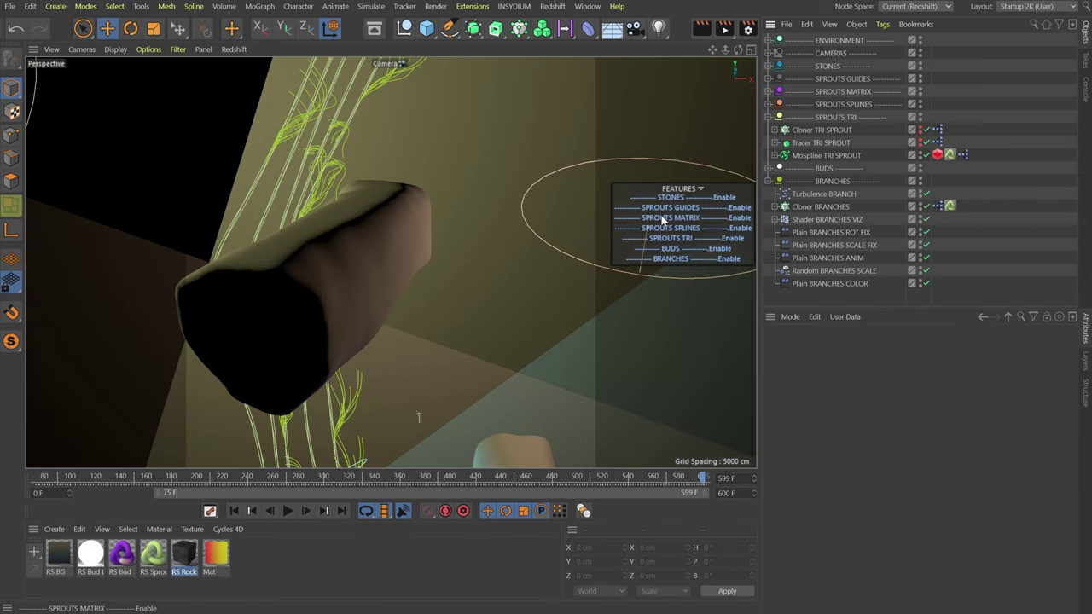
# - Disable the features from SPROUTS MATRIX through BRANCHES and check the cache settings of Plane GUIDE's Dynamics Body tag
pyautogui.click(689, 220)
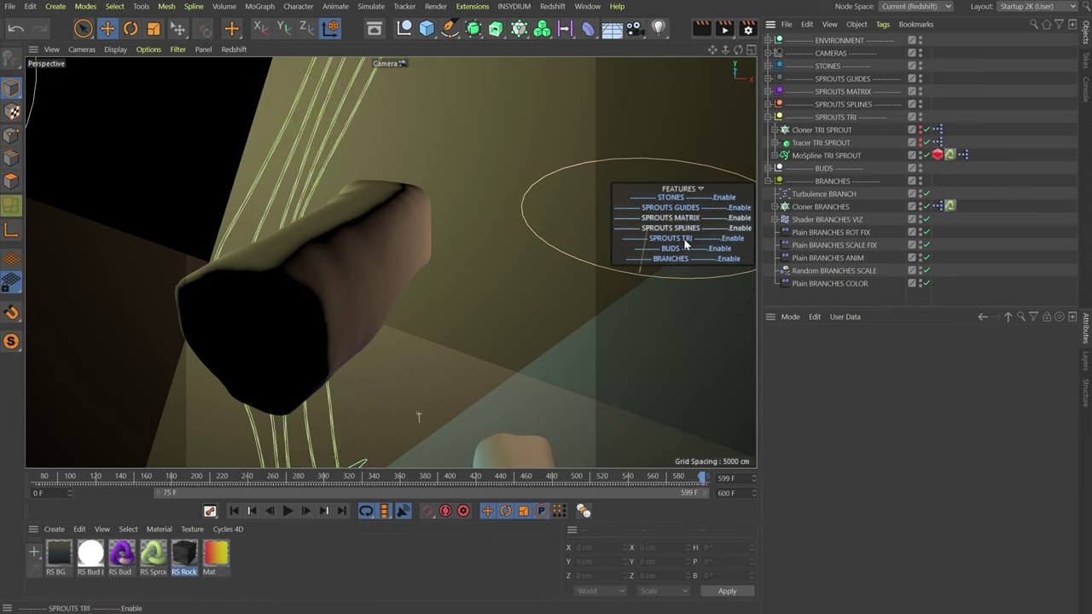
pyautogui.click(685, 240)
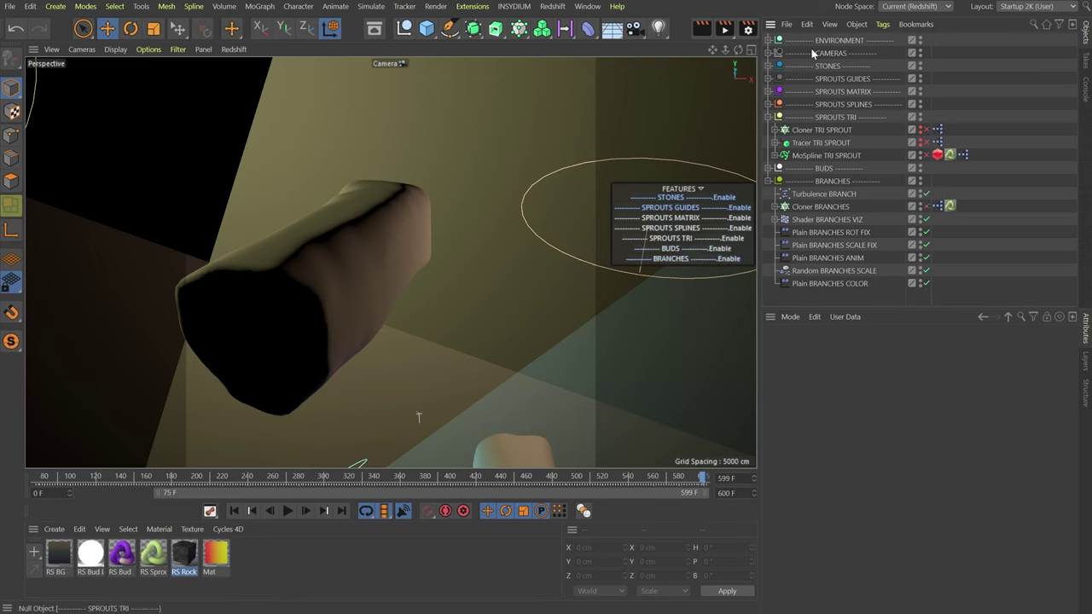
pyautogui.click(772, 78)
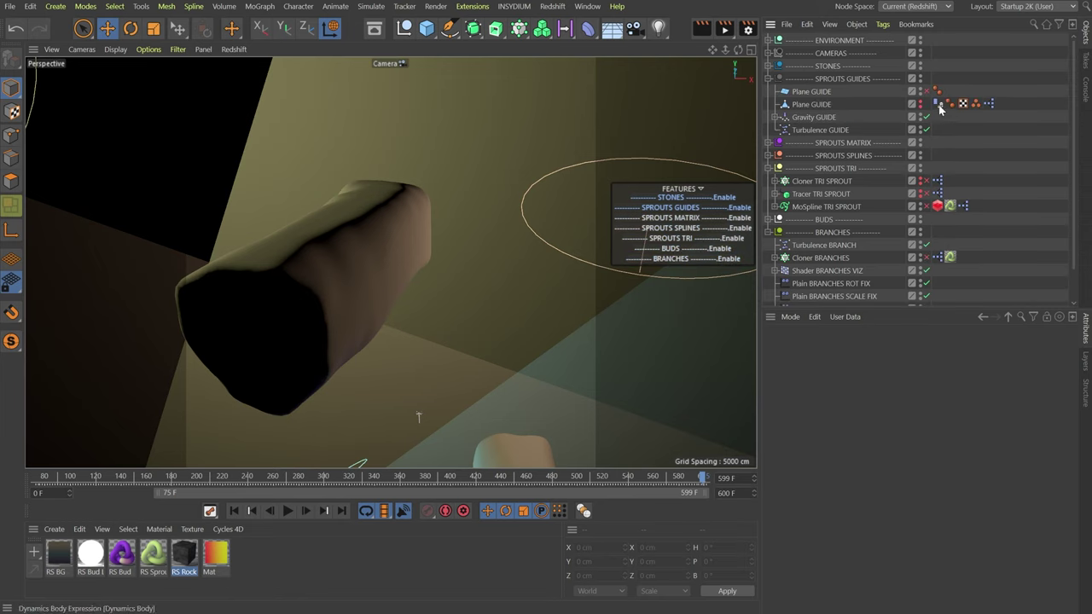
pyautogui.click(938, 104)
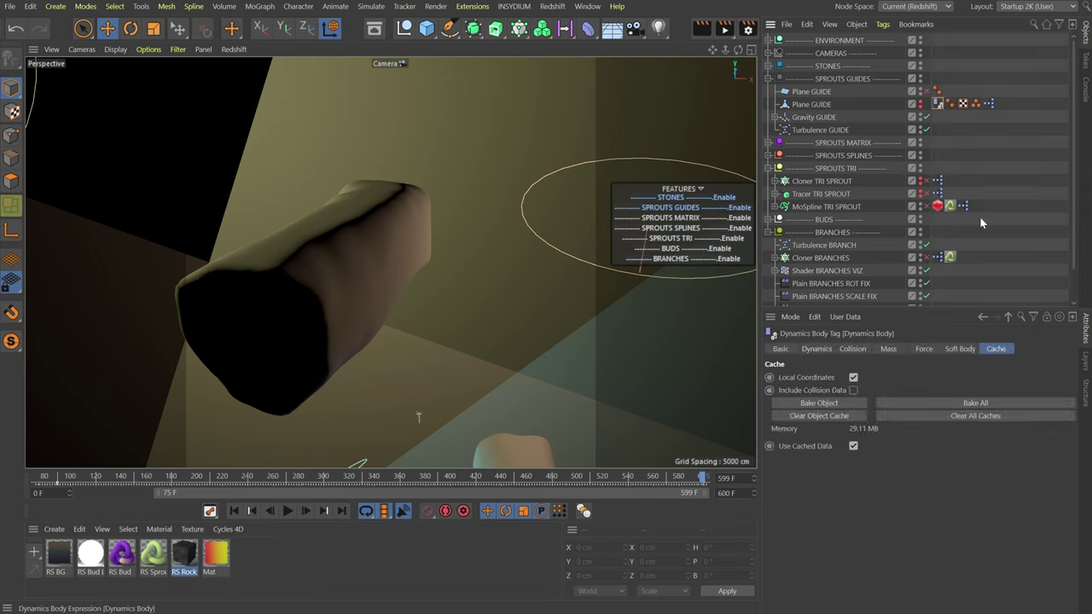
pyautogui.click(772, 78)
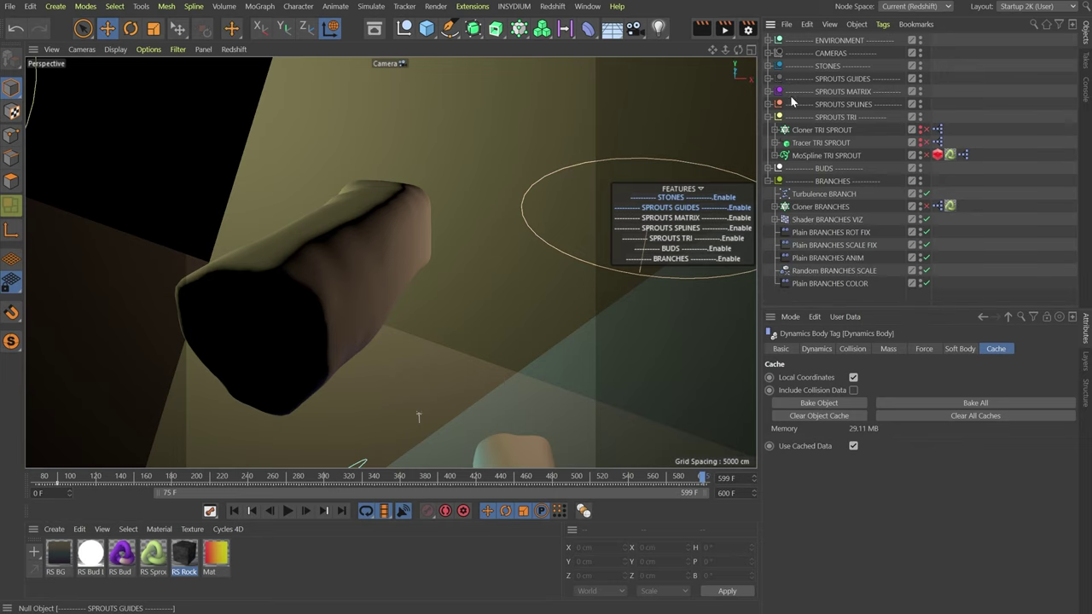
# - Re-enable all the disabled features and review the build settings of the MoGraph Cache tag on Cloner BUDS
pyautogui.click(770, 182)
pyautogui.click(770, 169)
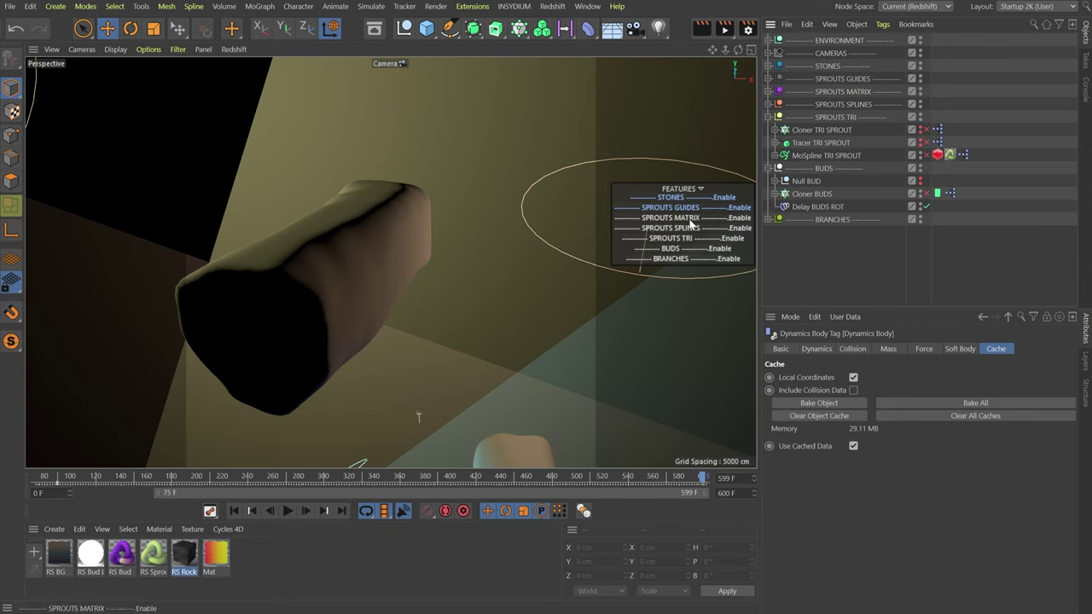
pyautogui.click(683, 248)
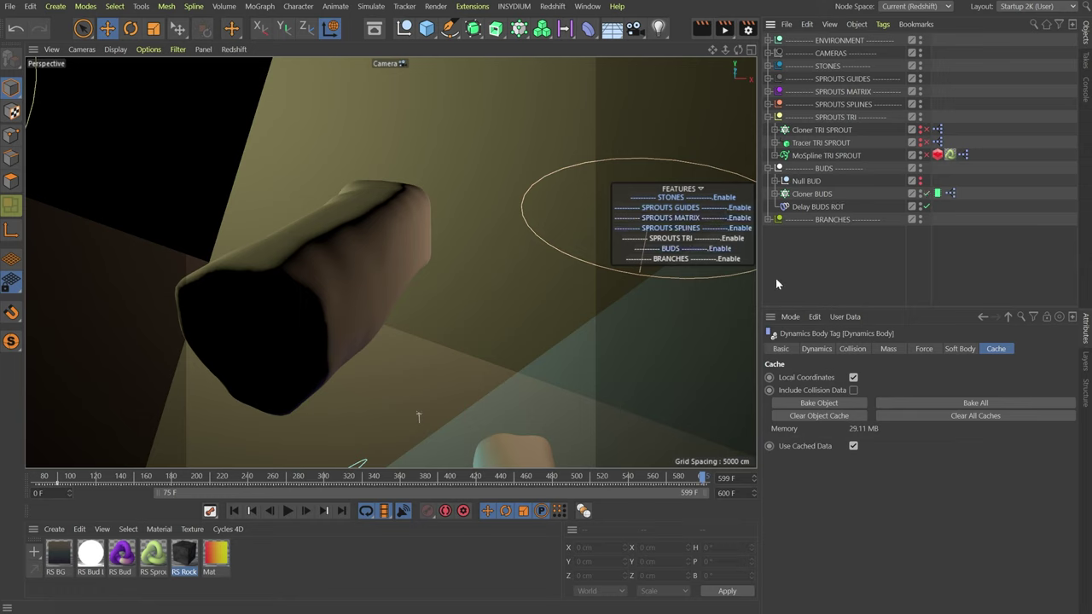
pyautogui.click(937, 193)
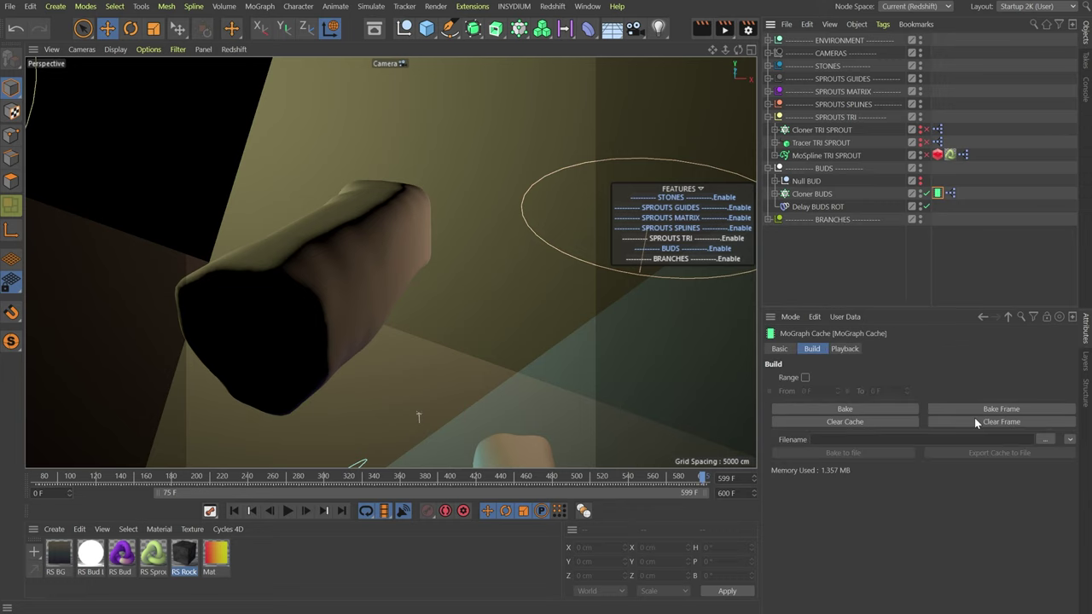
pyautogui.click(683, 238)
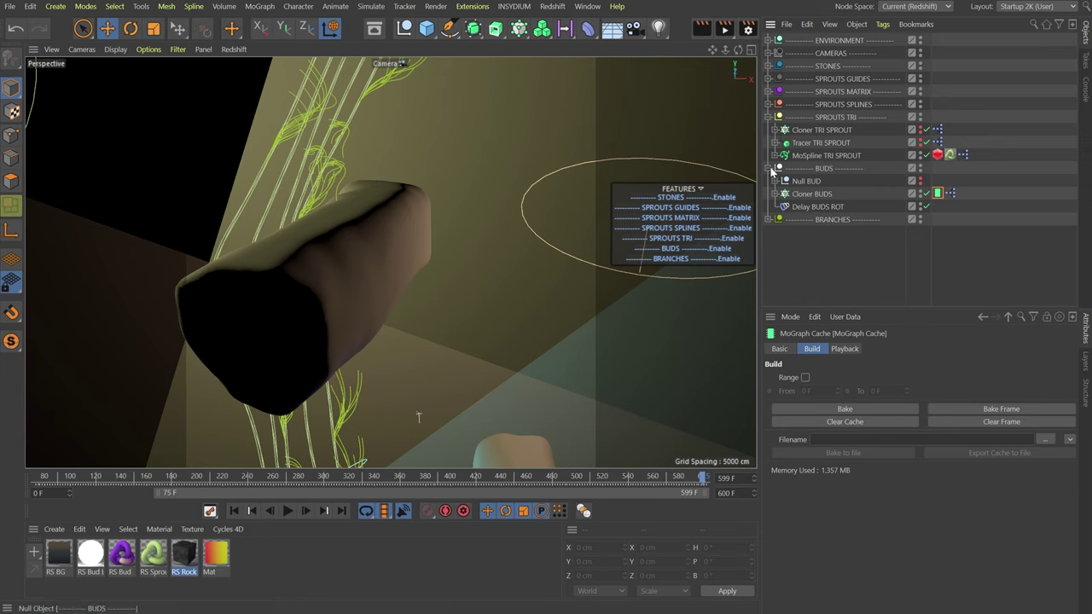
# - Inspect the MoSpline objects inside Cloner BRANCHES and scrub the animation to frame 413
pyautogui.click(768, 220)
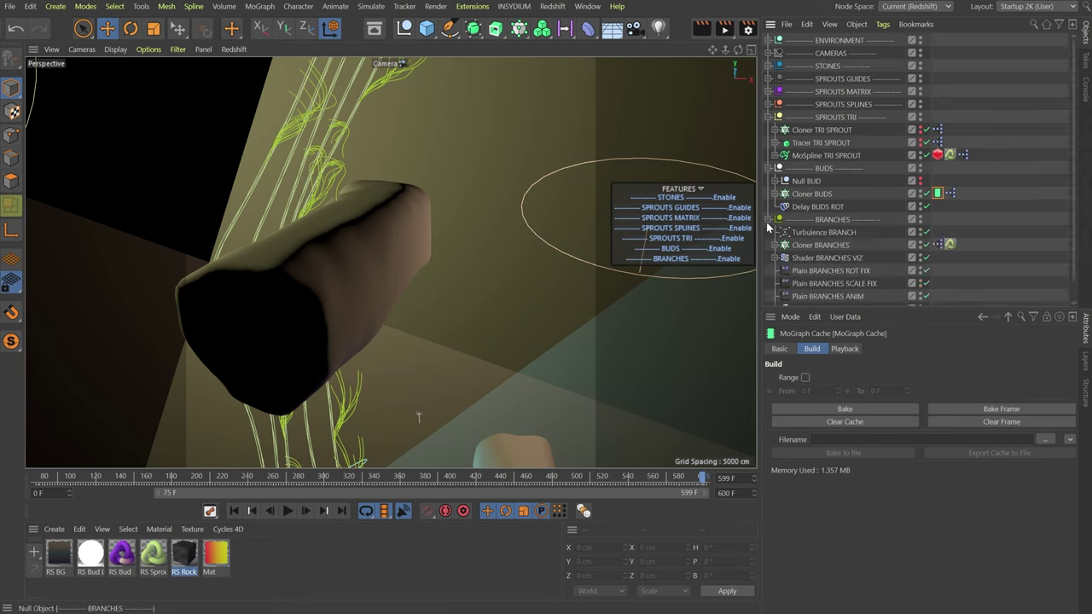
pyautogui.scroll(-1, 773, 232)
pyautogui.click(774, 224)
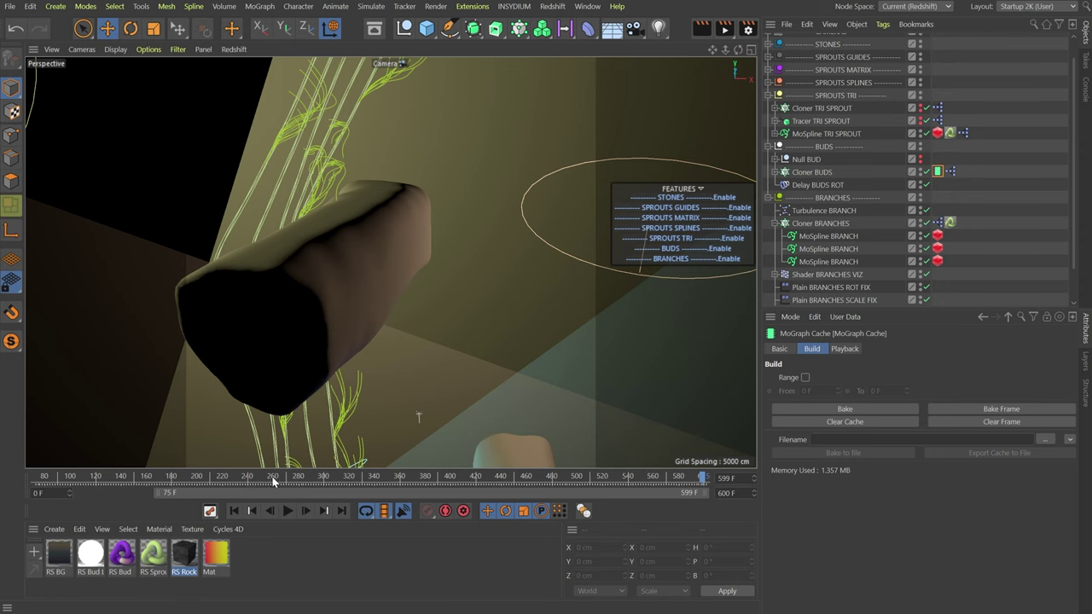
pyautogui.moveTo(273, 480); pyautogui.dragTo(467, 480)
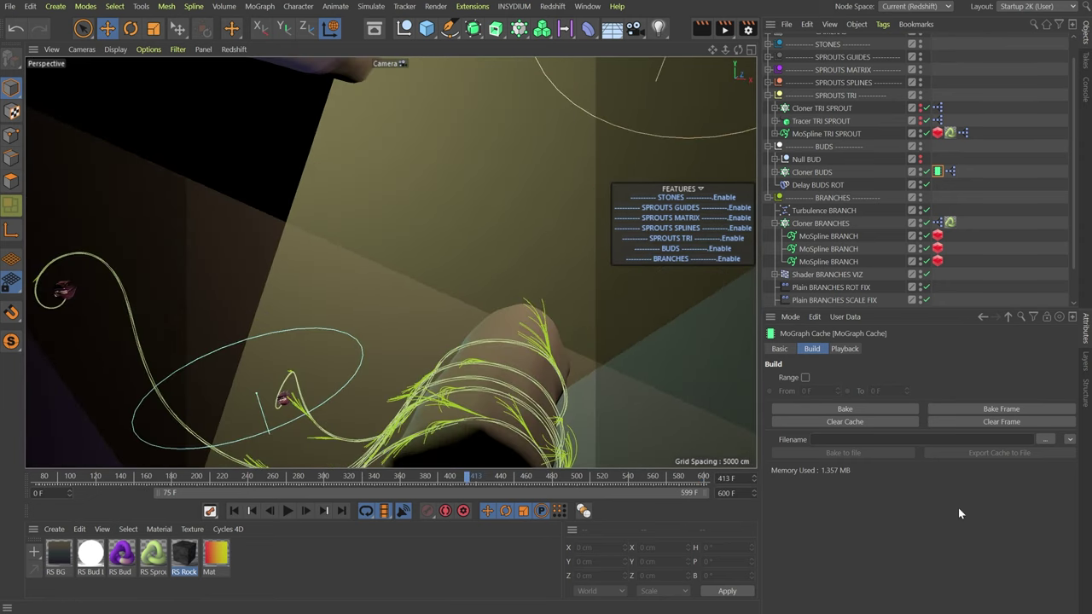